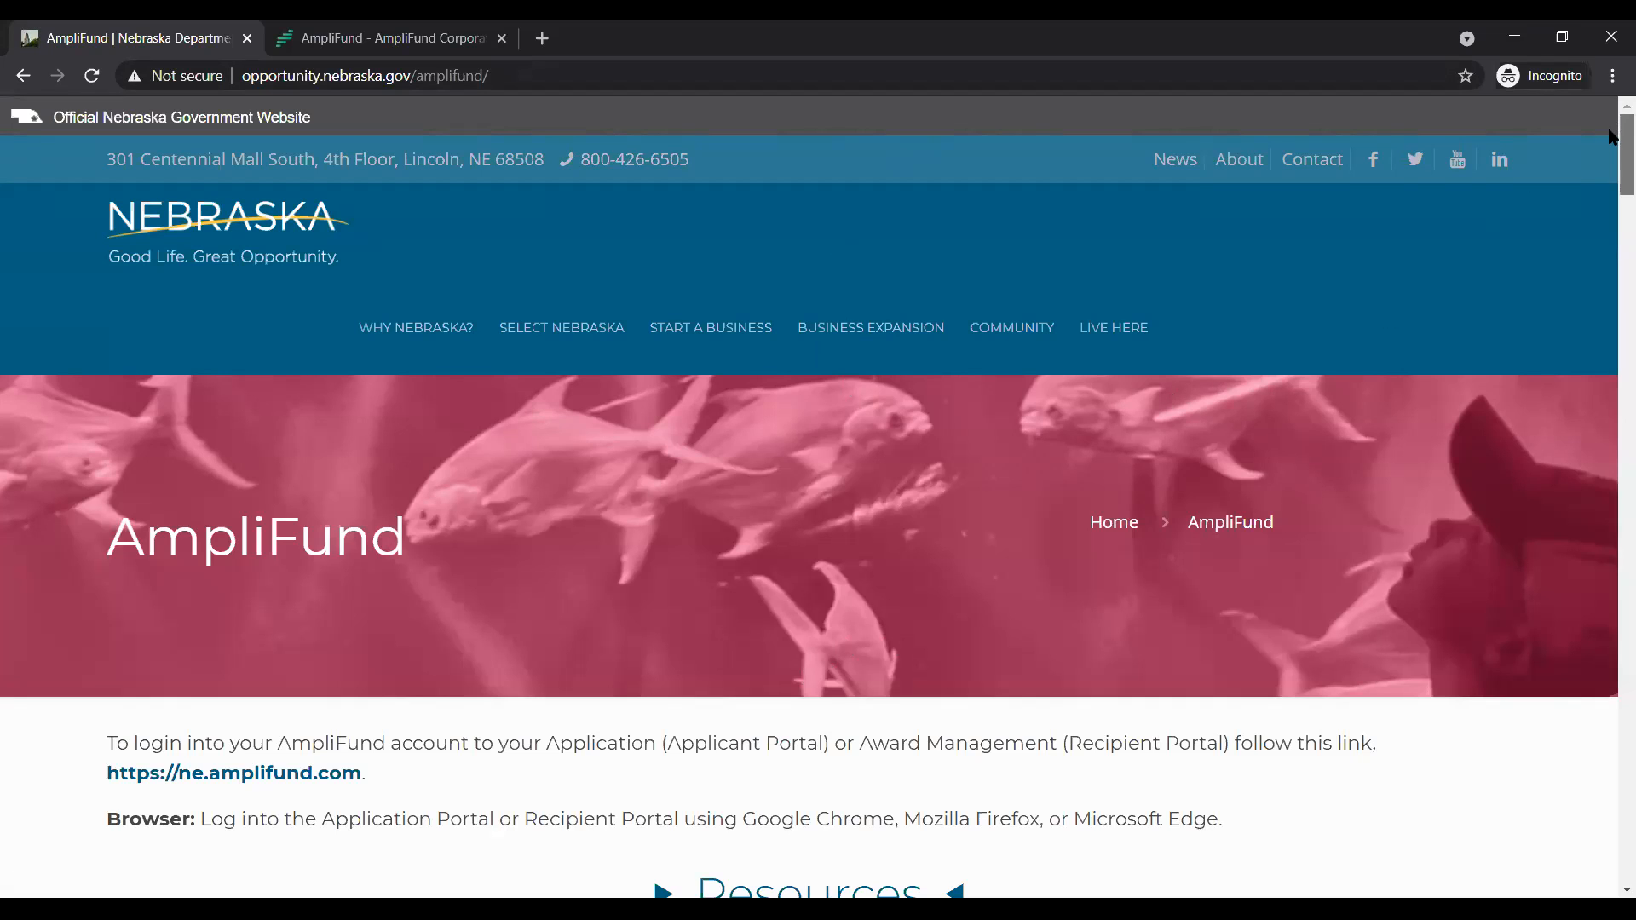
# - Show the Award Management documents and videos for the Business Innovation Act (BIA) on the Nebraska AmpliFund resources page
pyautogui.moveTo(1614, 136); pyautogui.dragTo(1613, 204)
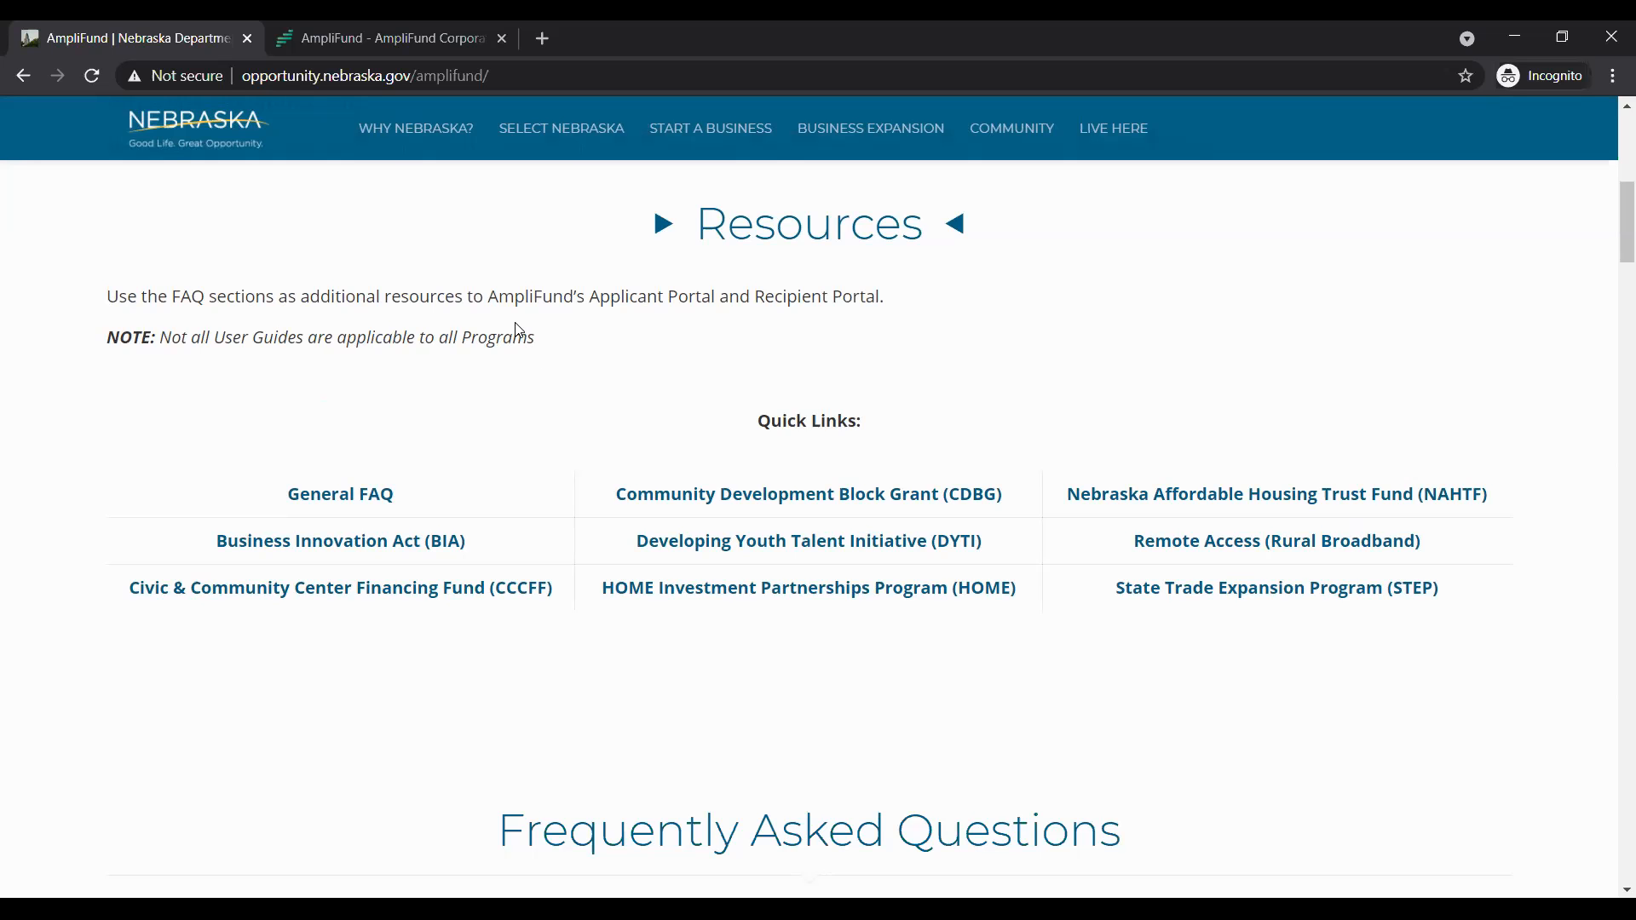
pyautogui.scroll(-5, 922, 603)
pyautogui.scroll(-2, 921, 600)
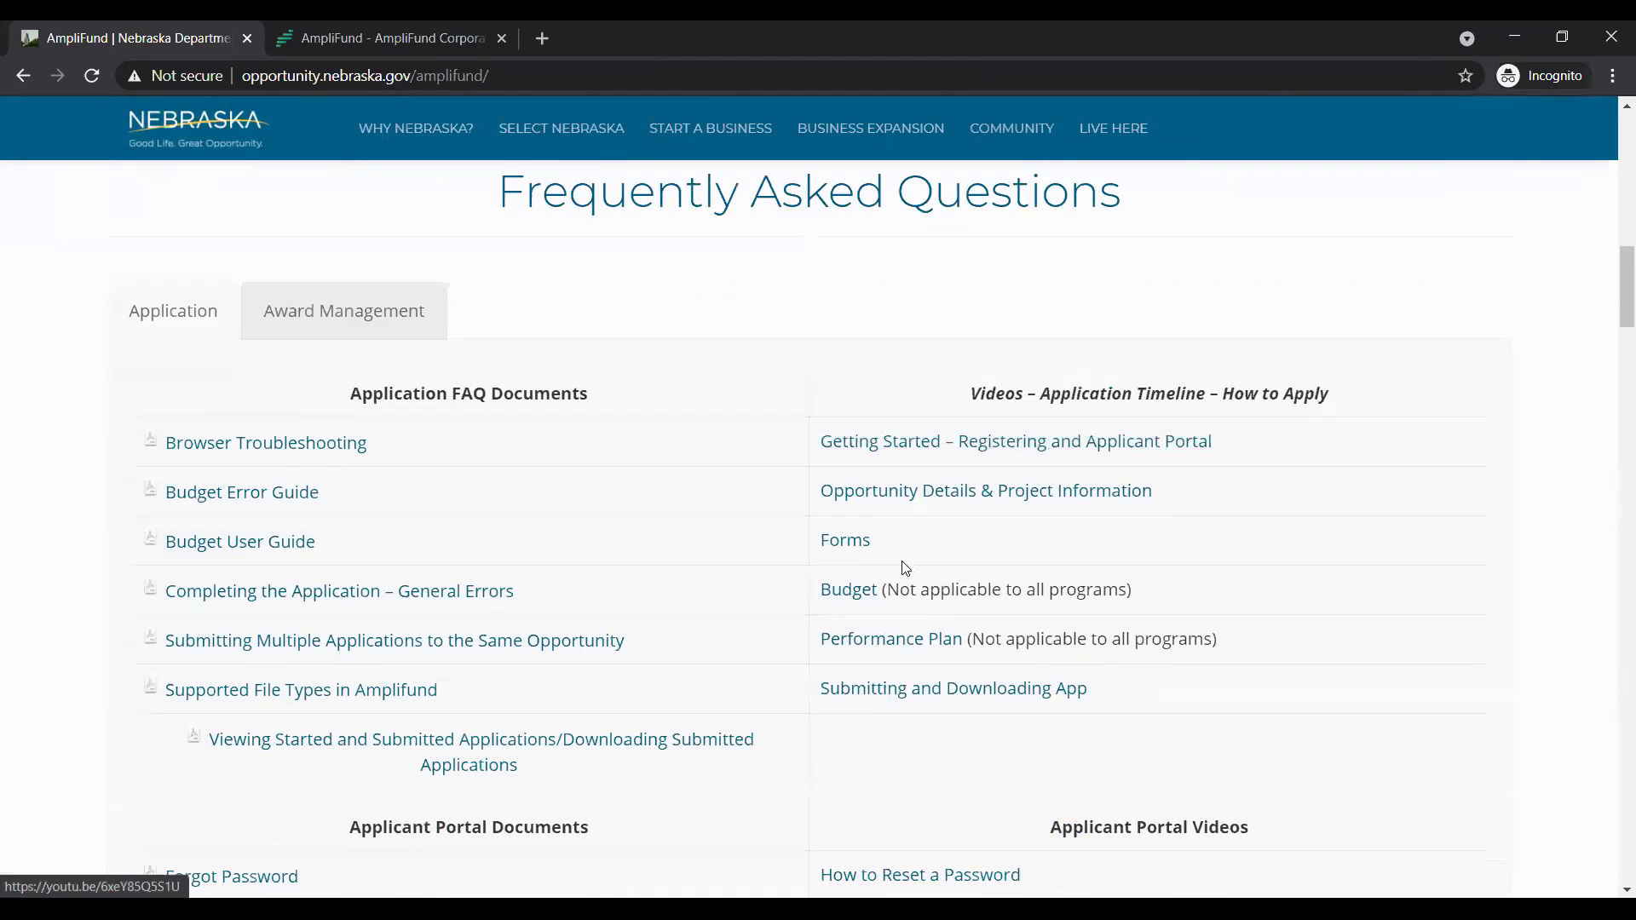
pyautogui.scroll(-11, 773, 499)
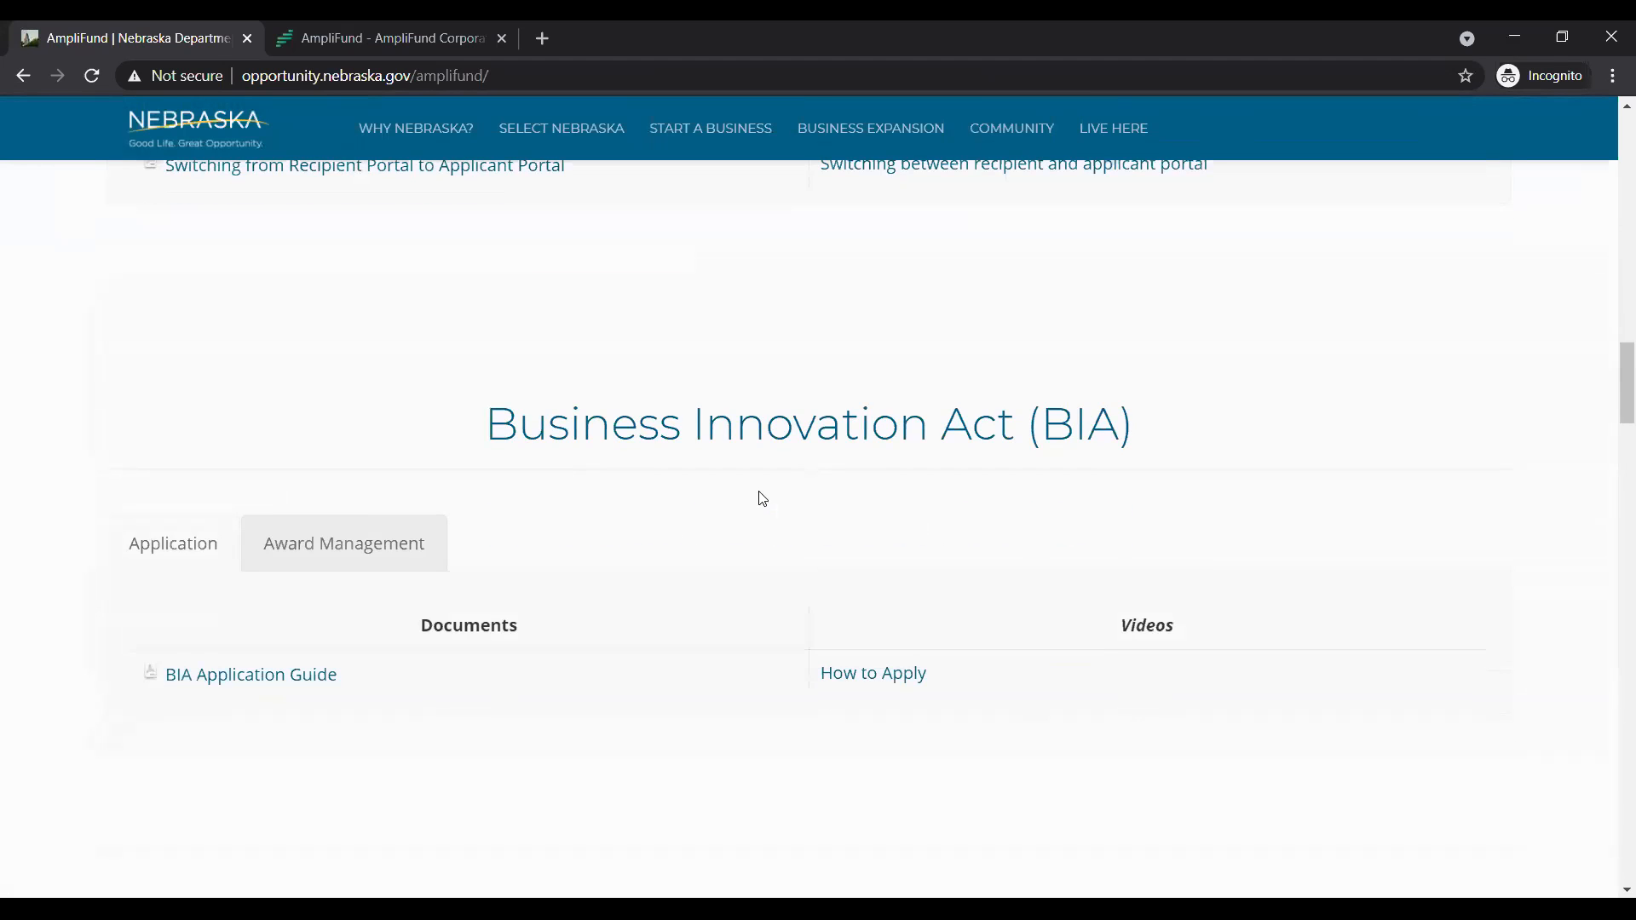
pyautogui.click(357, 555)
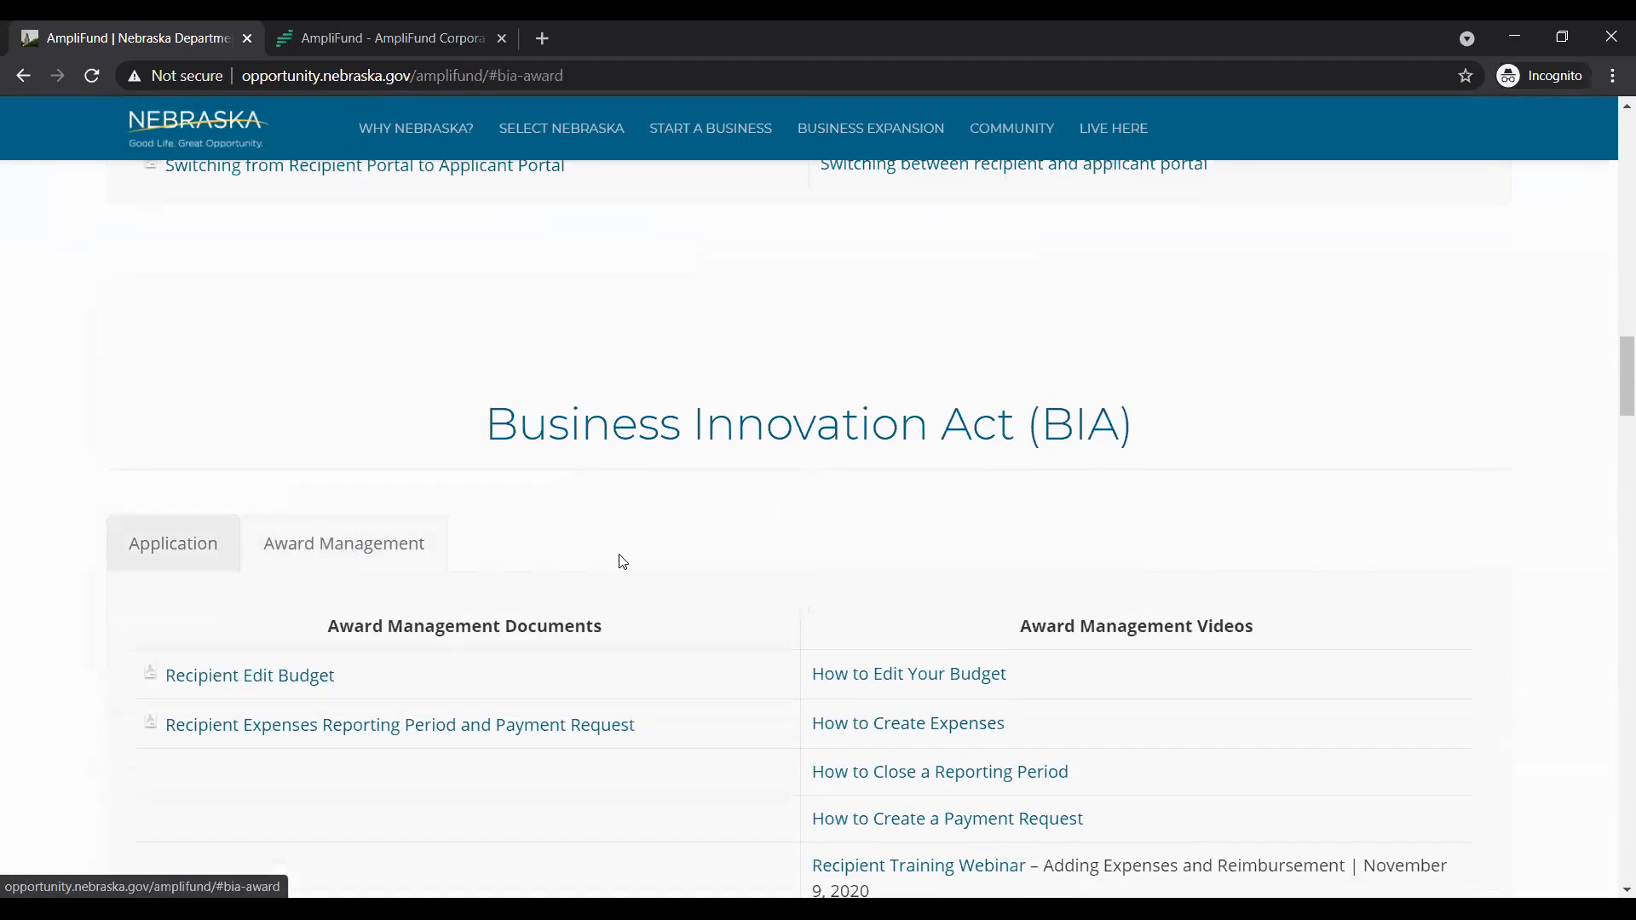
pyautogui.scroll(-3, 657, 563)
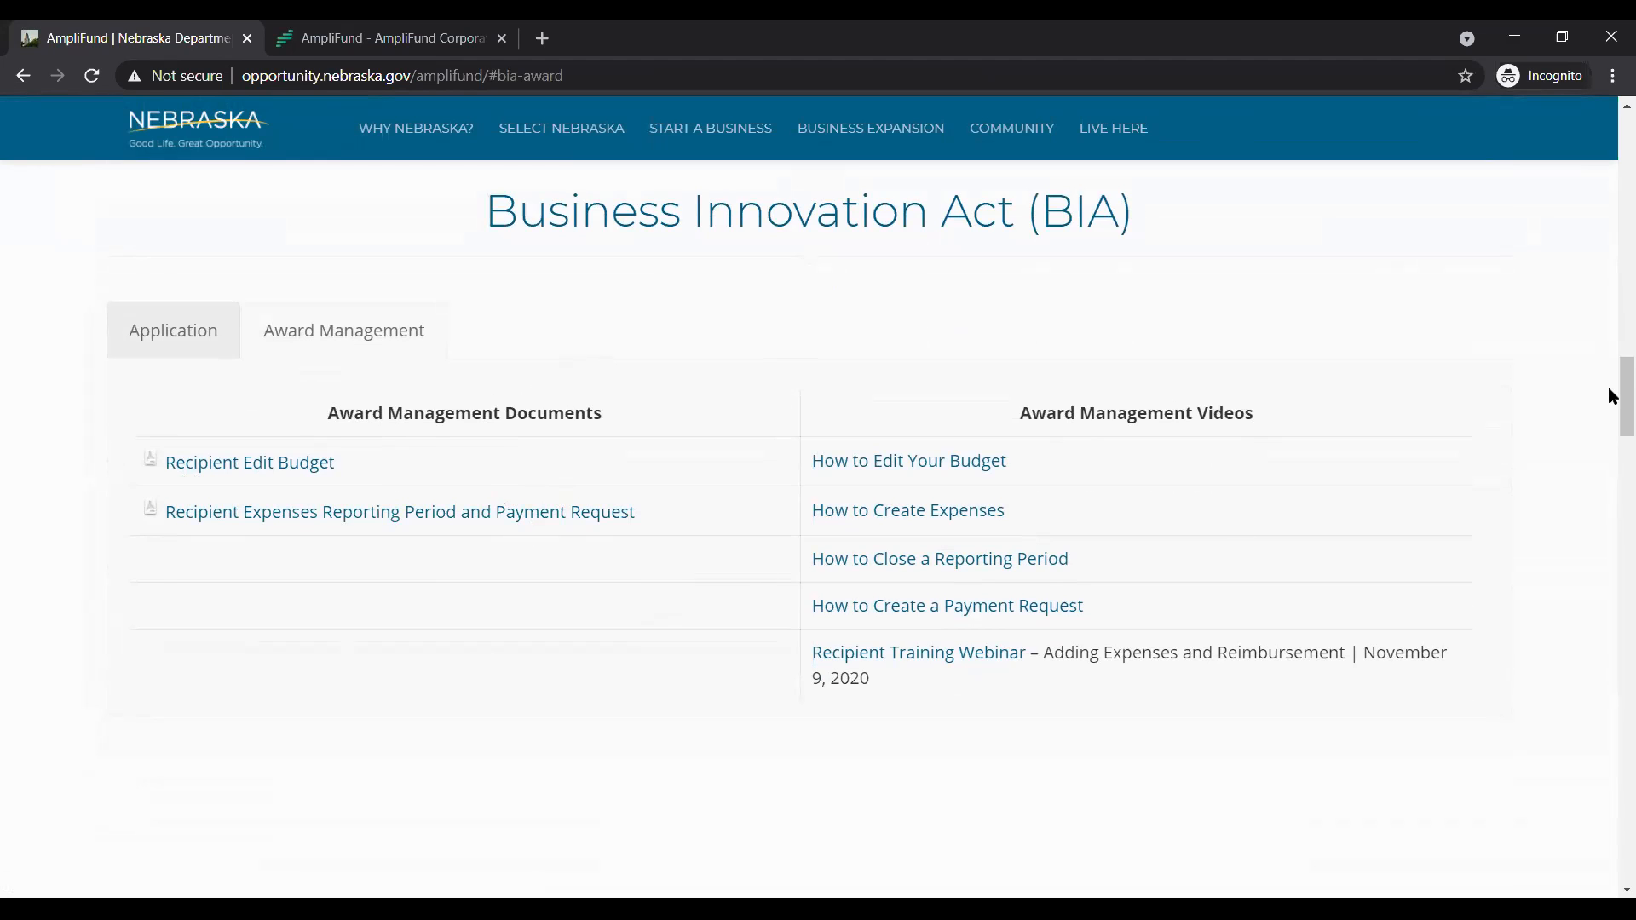
# - Look through the Award Management and Recipient Portal documents and videos under Frequently Asked Questions
pyautogui.moveTo(1612, 395); pyautogui.dragTo(1591, 286)
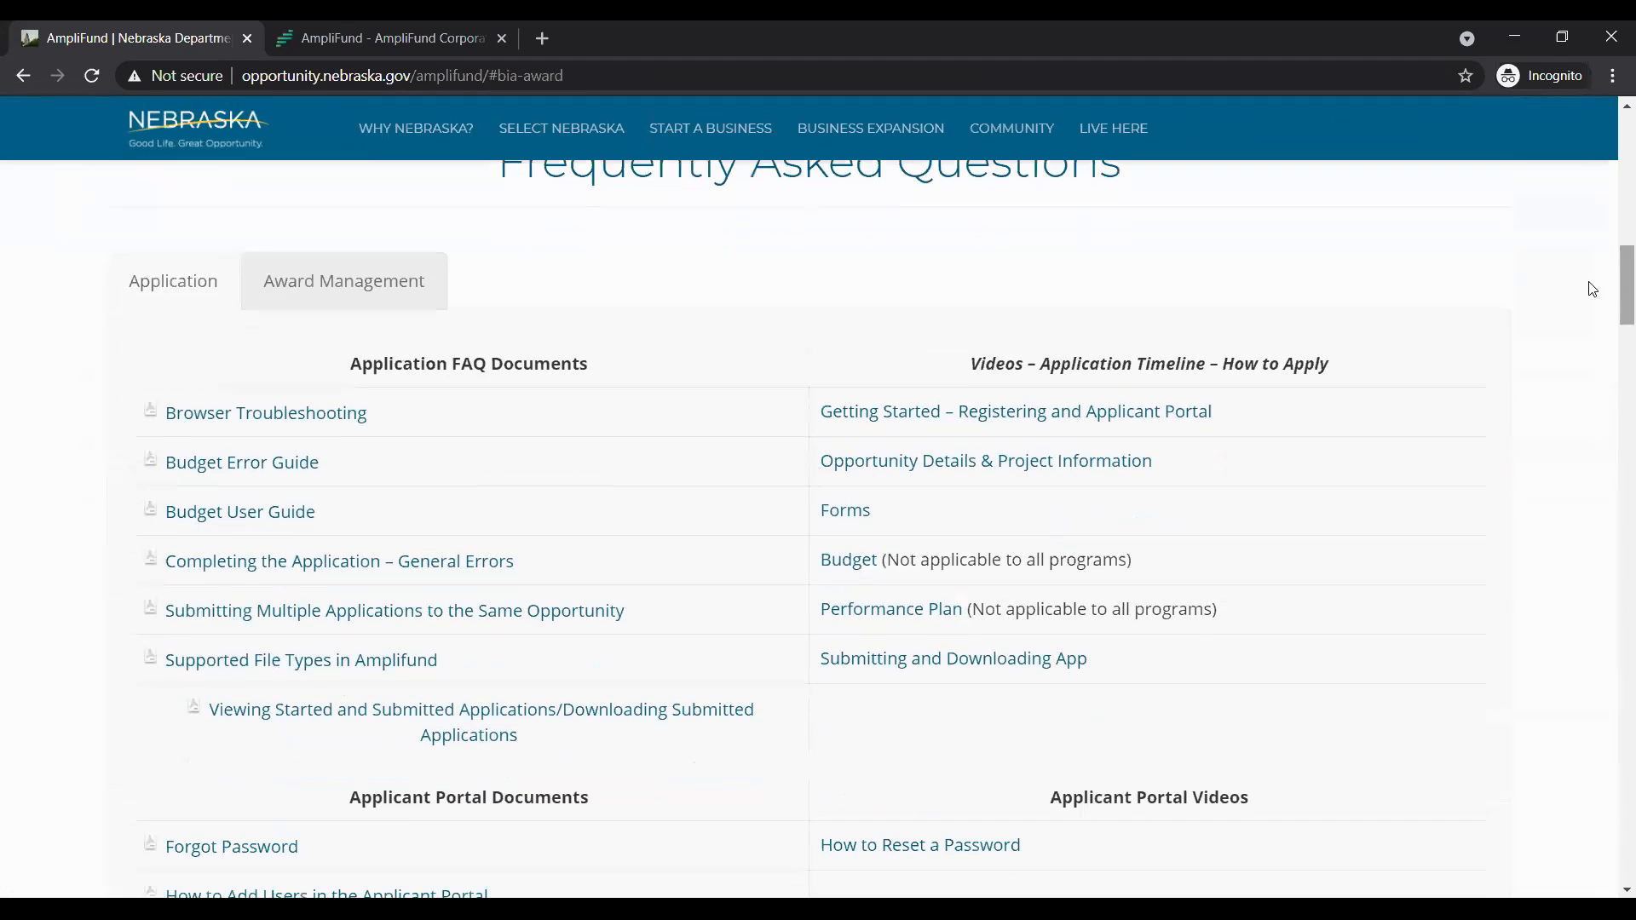
pyautogui.click(371, 281)
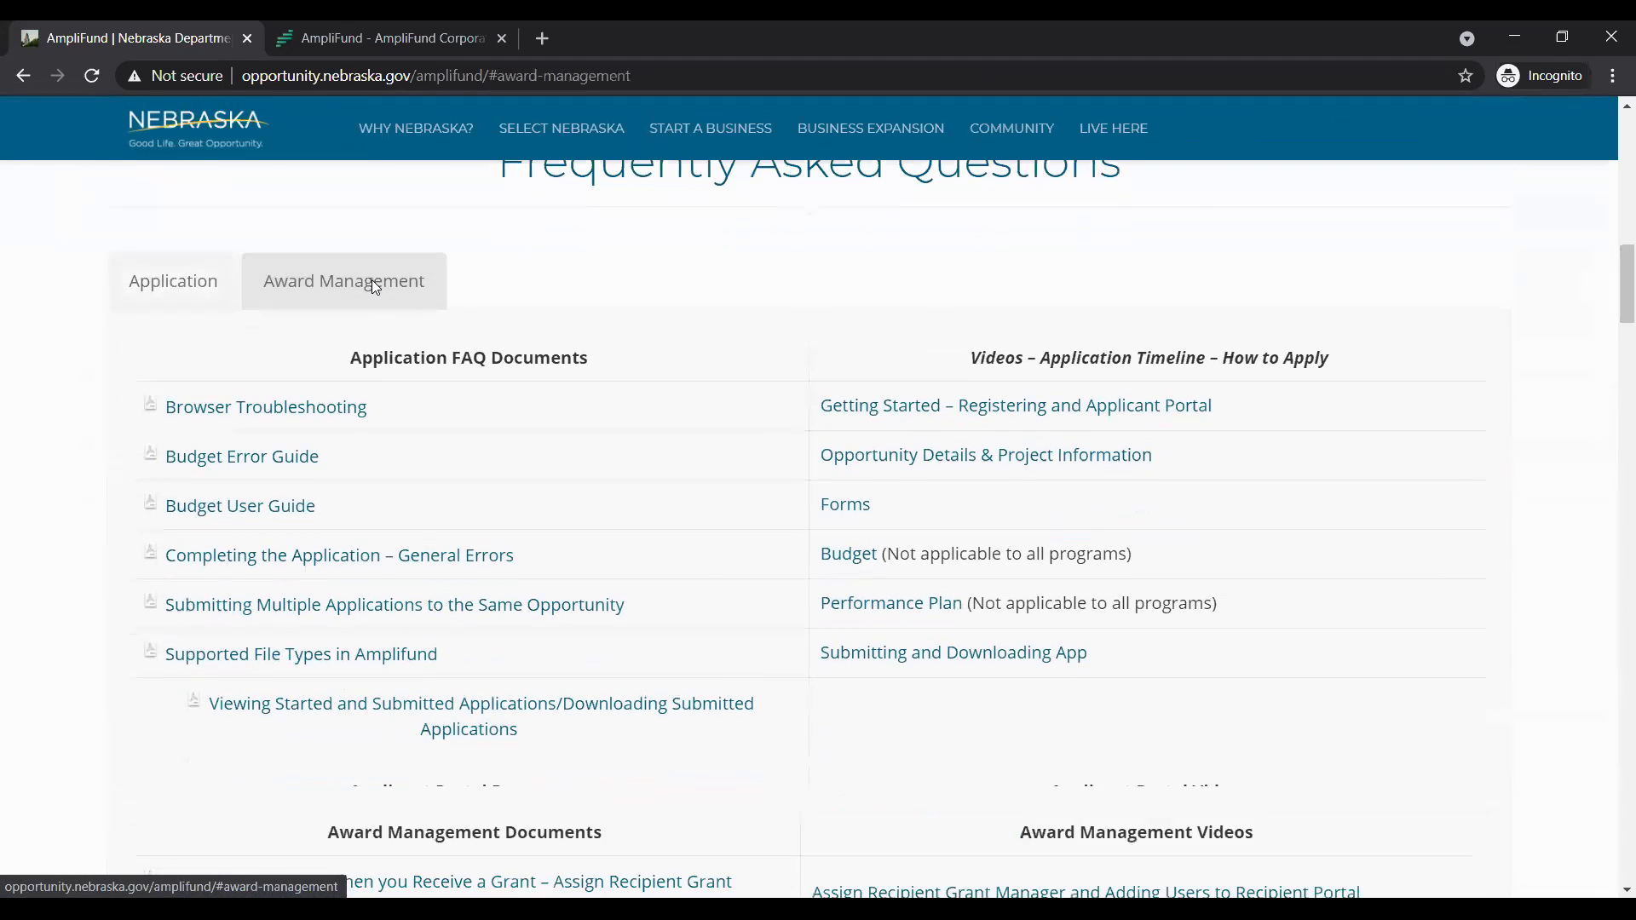
pyautogui.scroll(-1, 801, 497)
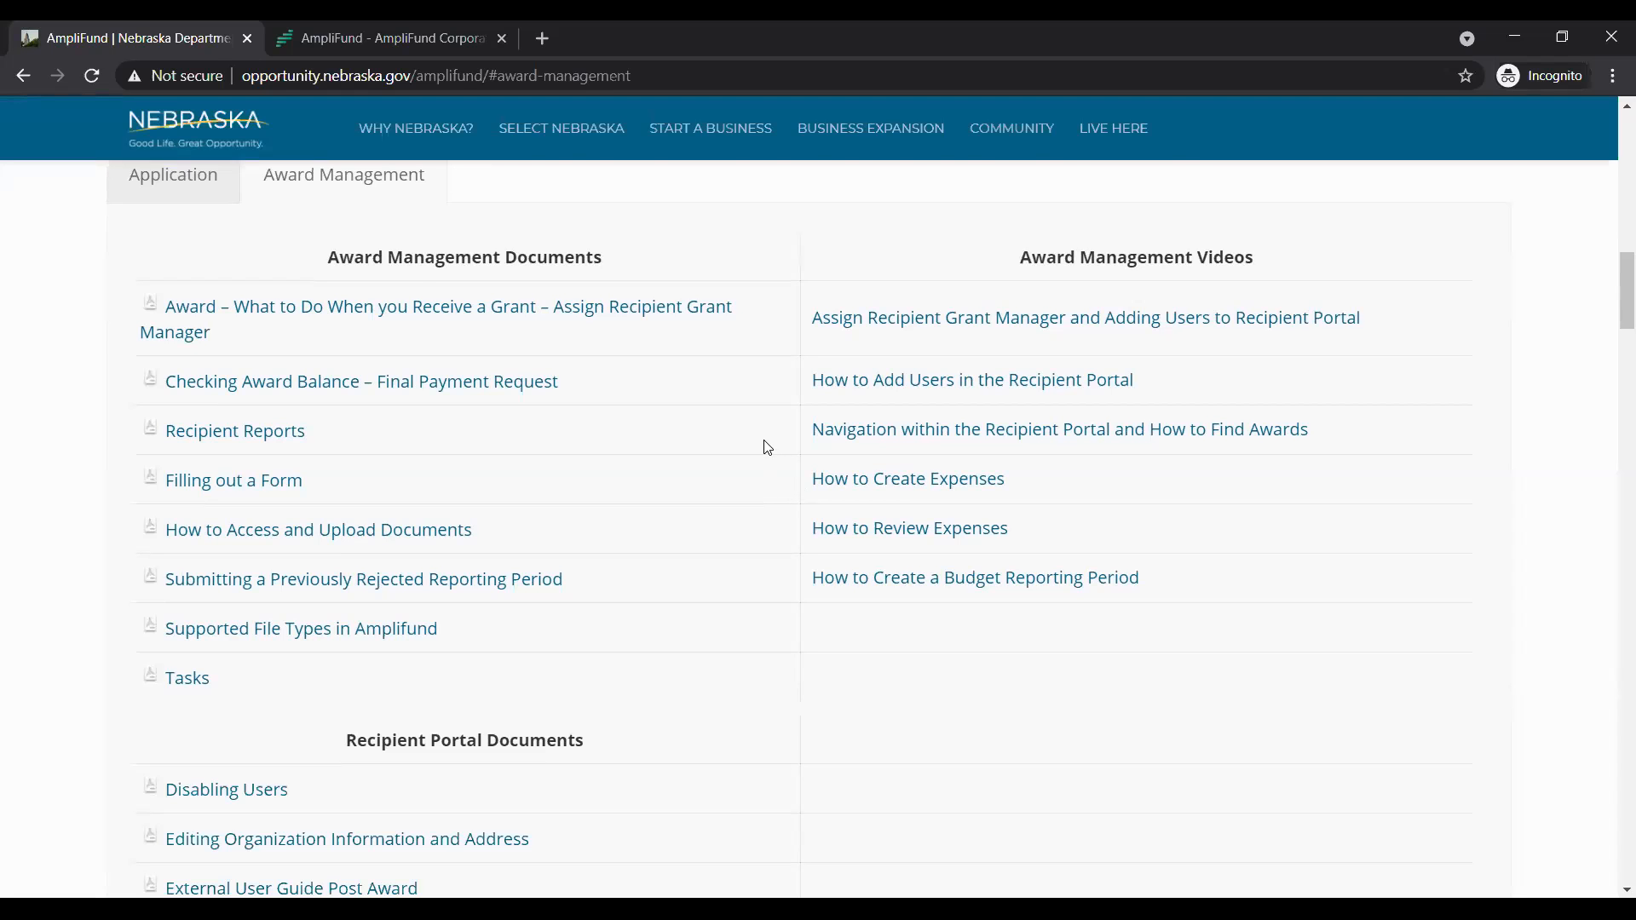
pyautogui.scroll(1, 741, 418)
pyautogui.scroll(1, 710, 388)
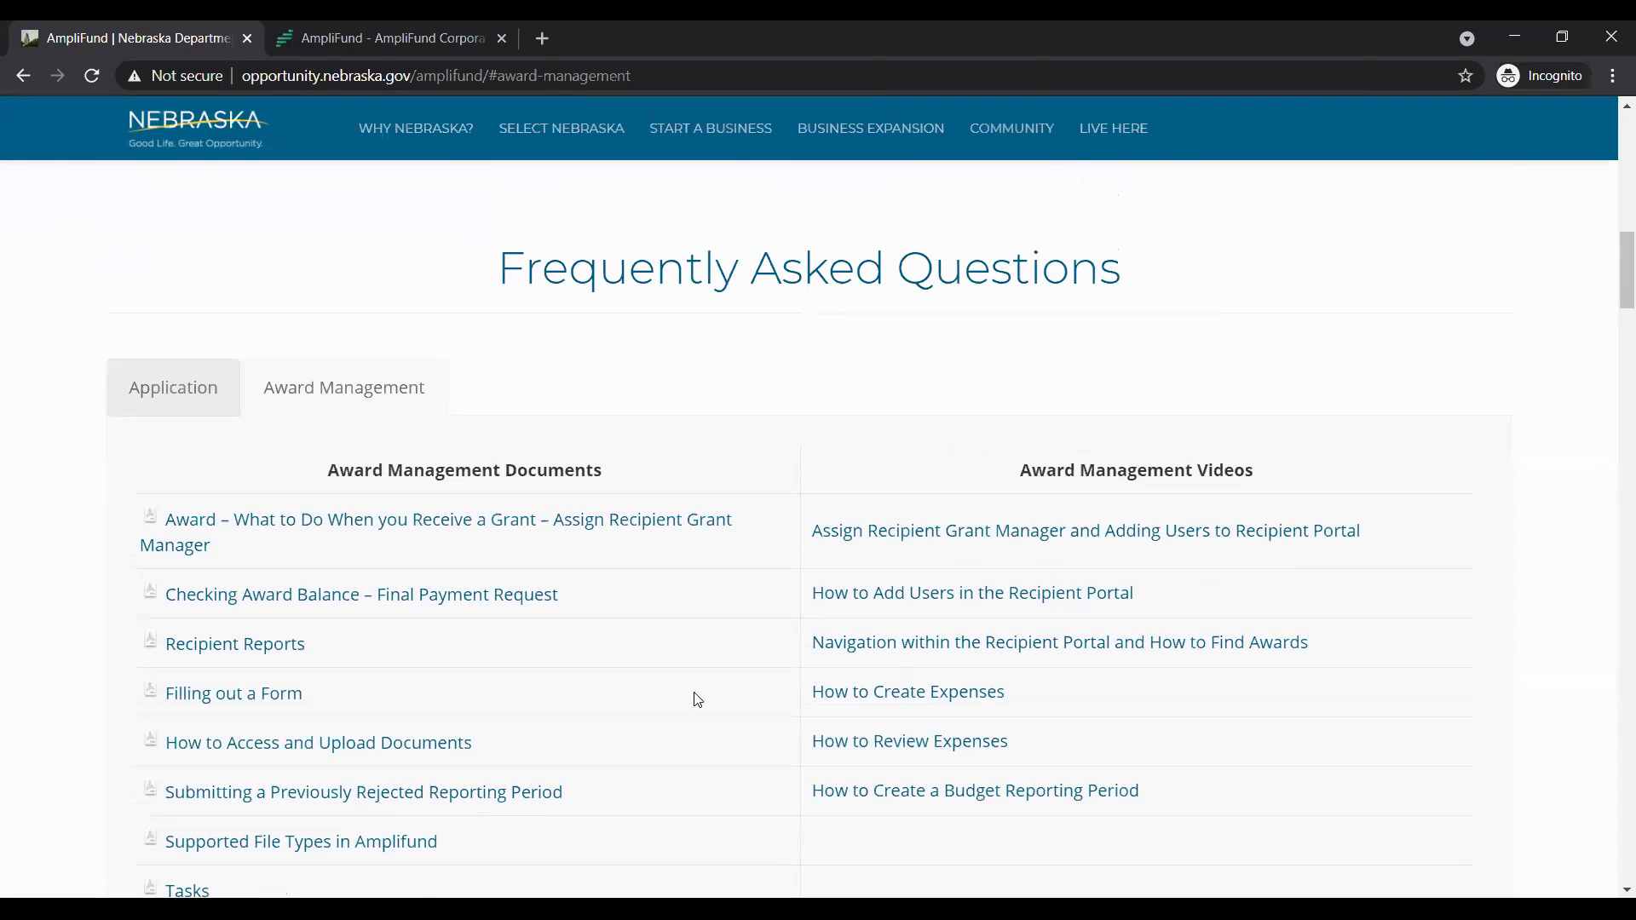
pyautogui.scroll(-3, 697, 731)
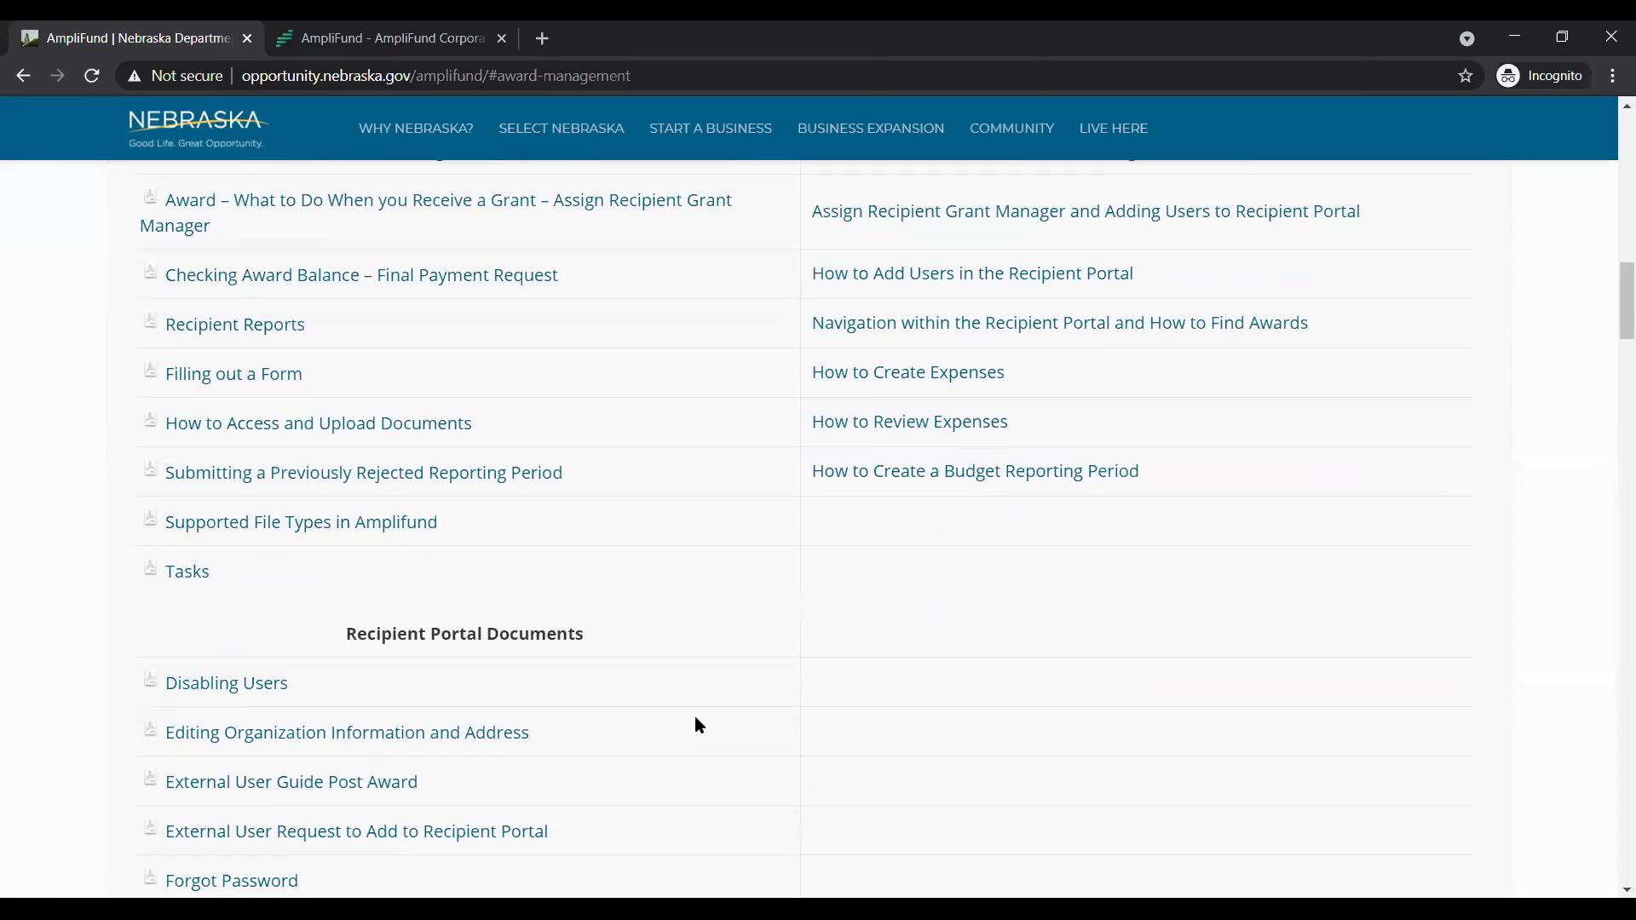
pyautogui.scroll(-3, 699, 725)
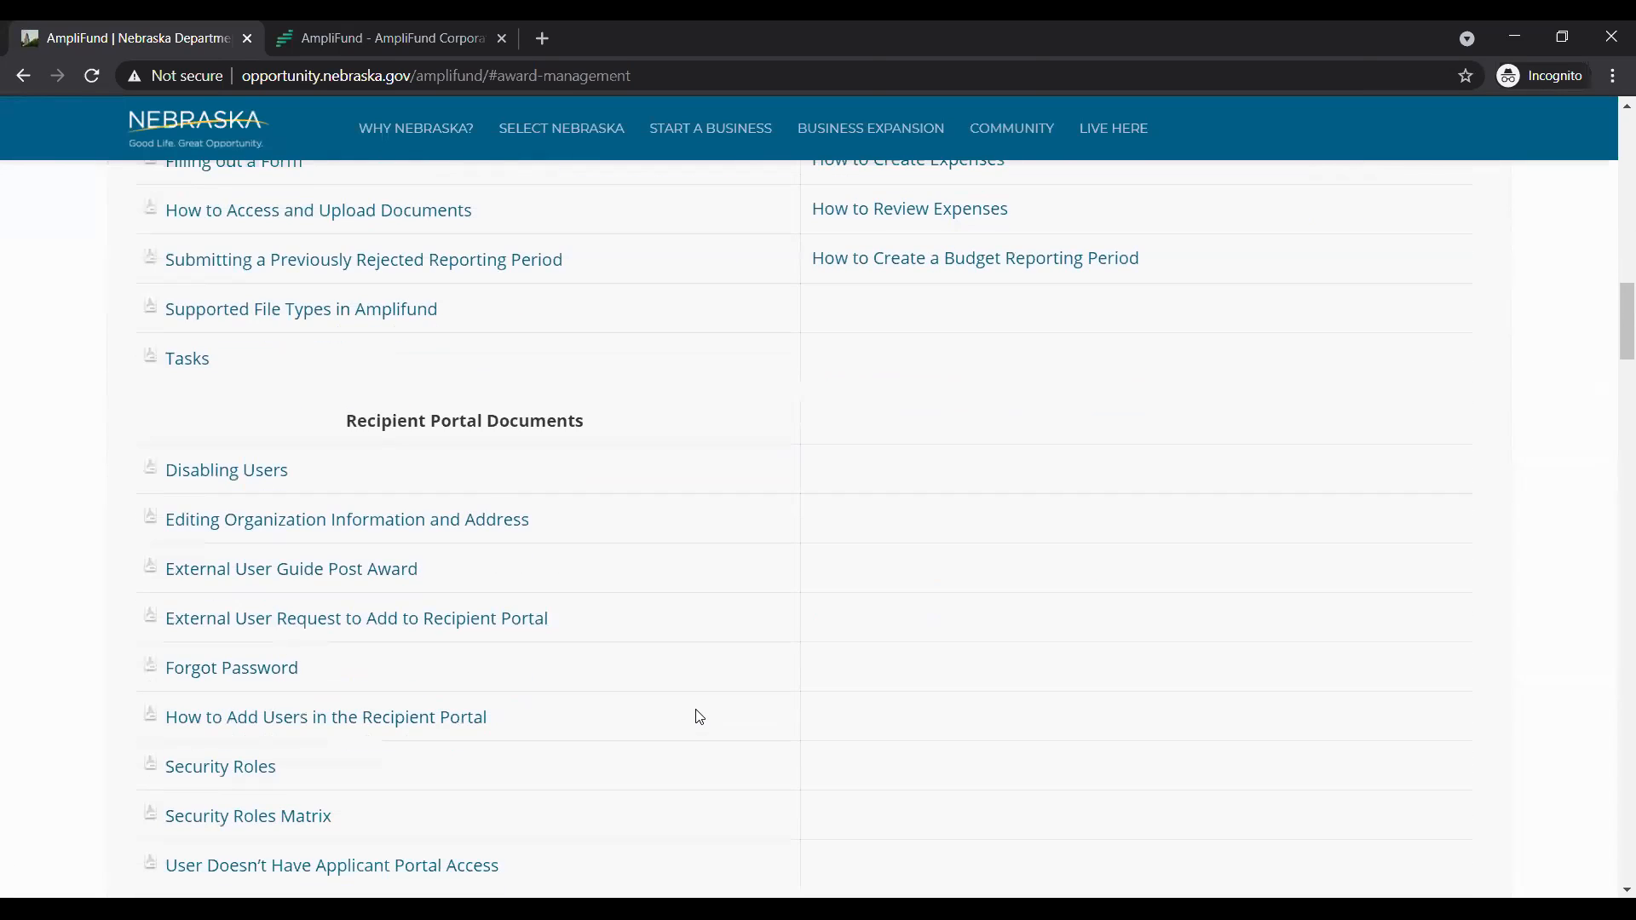
pyautogui.scroll(5, 699, 714)
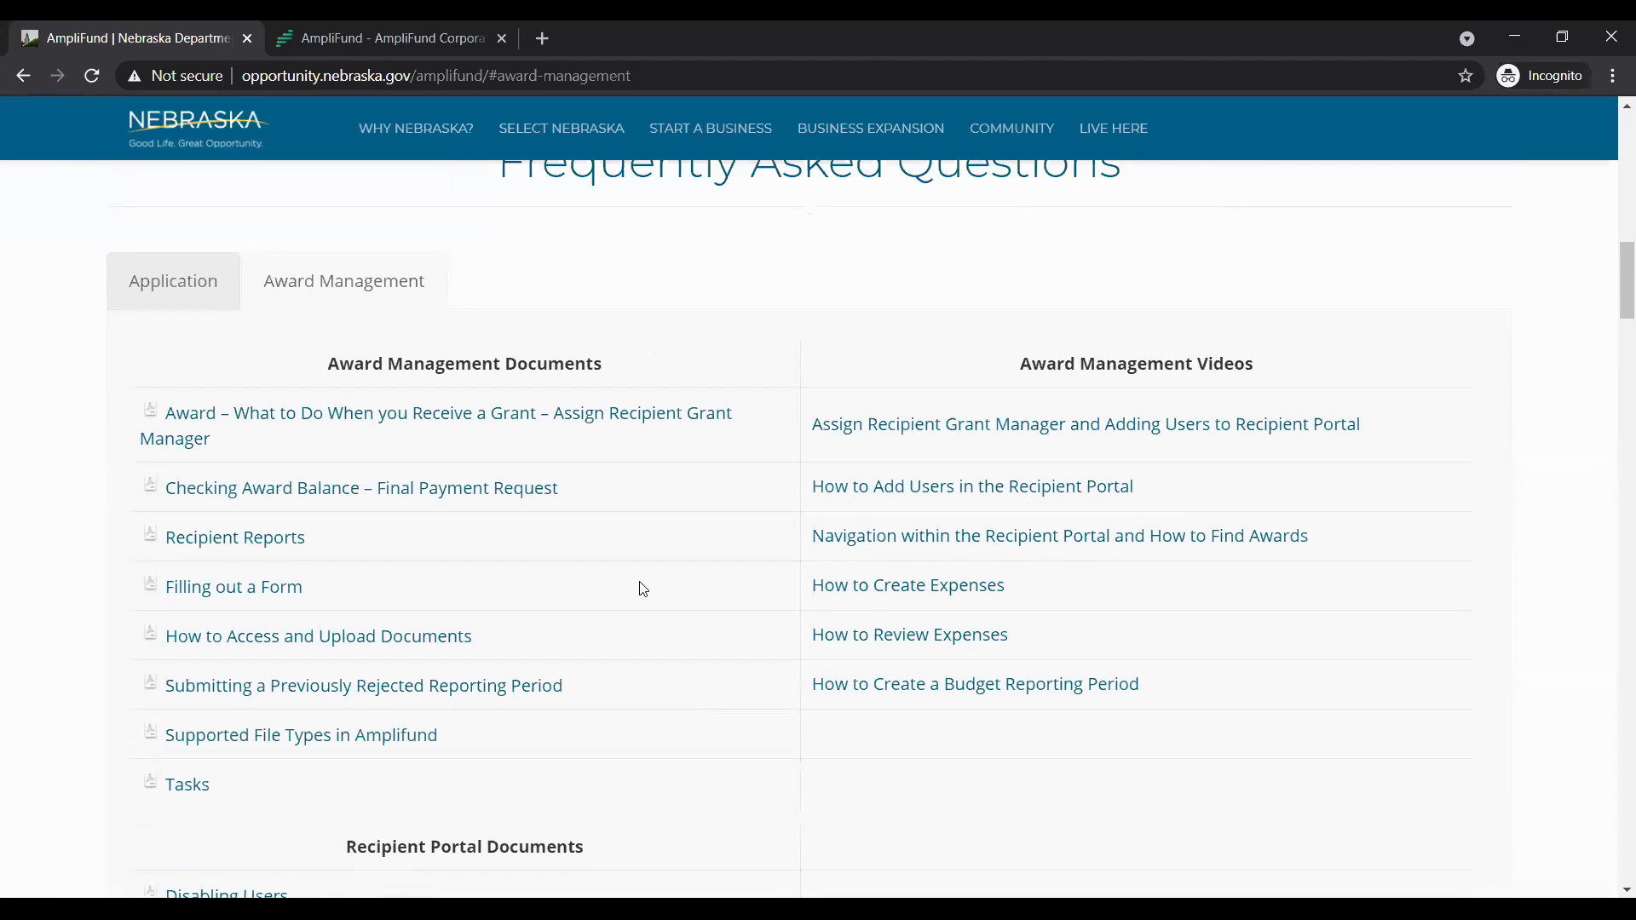
pyautogui.scroll(3, 662, 583)
pyautogui.scroll(10, 648, 567)
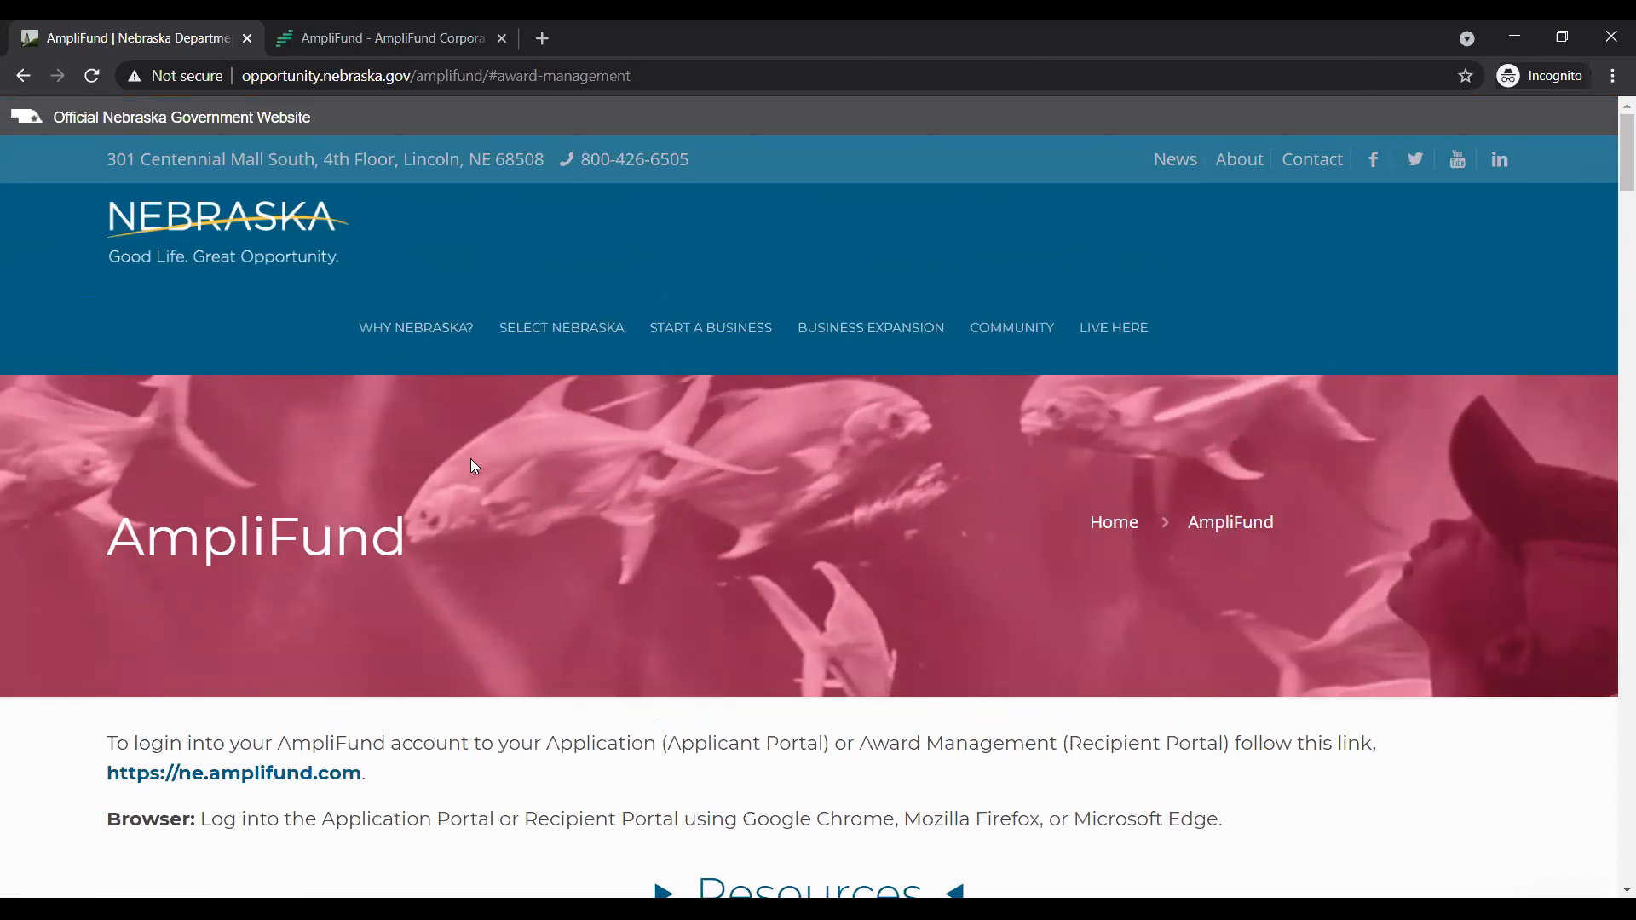
# - Switch to AmpliFund and open the NE DED Award from the list of grants
pyautogui.click(341, 34)
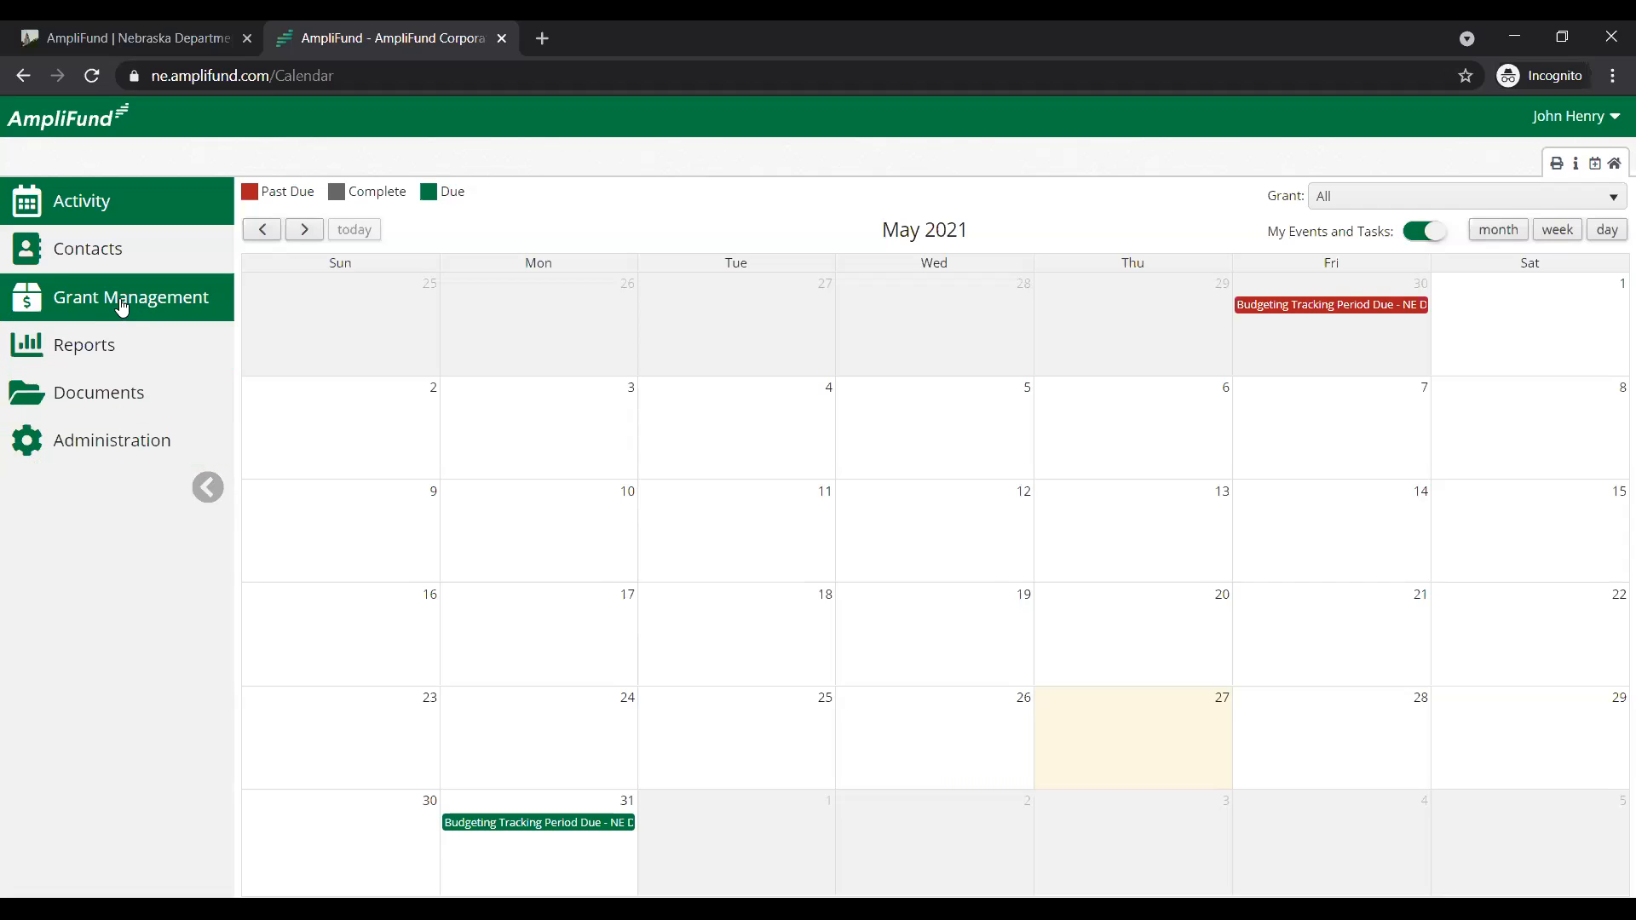
pyautogui.moveTo(122, 307)
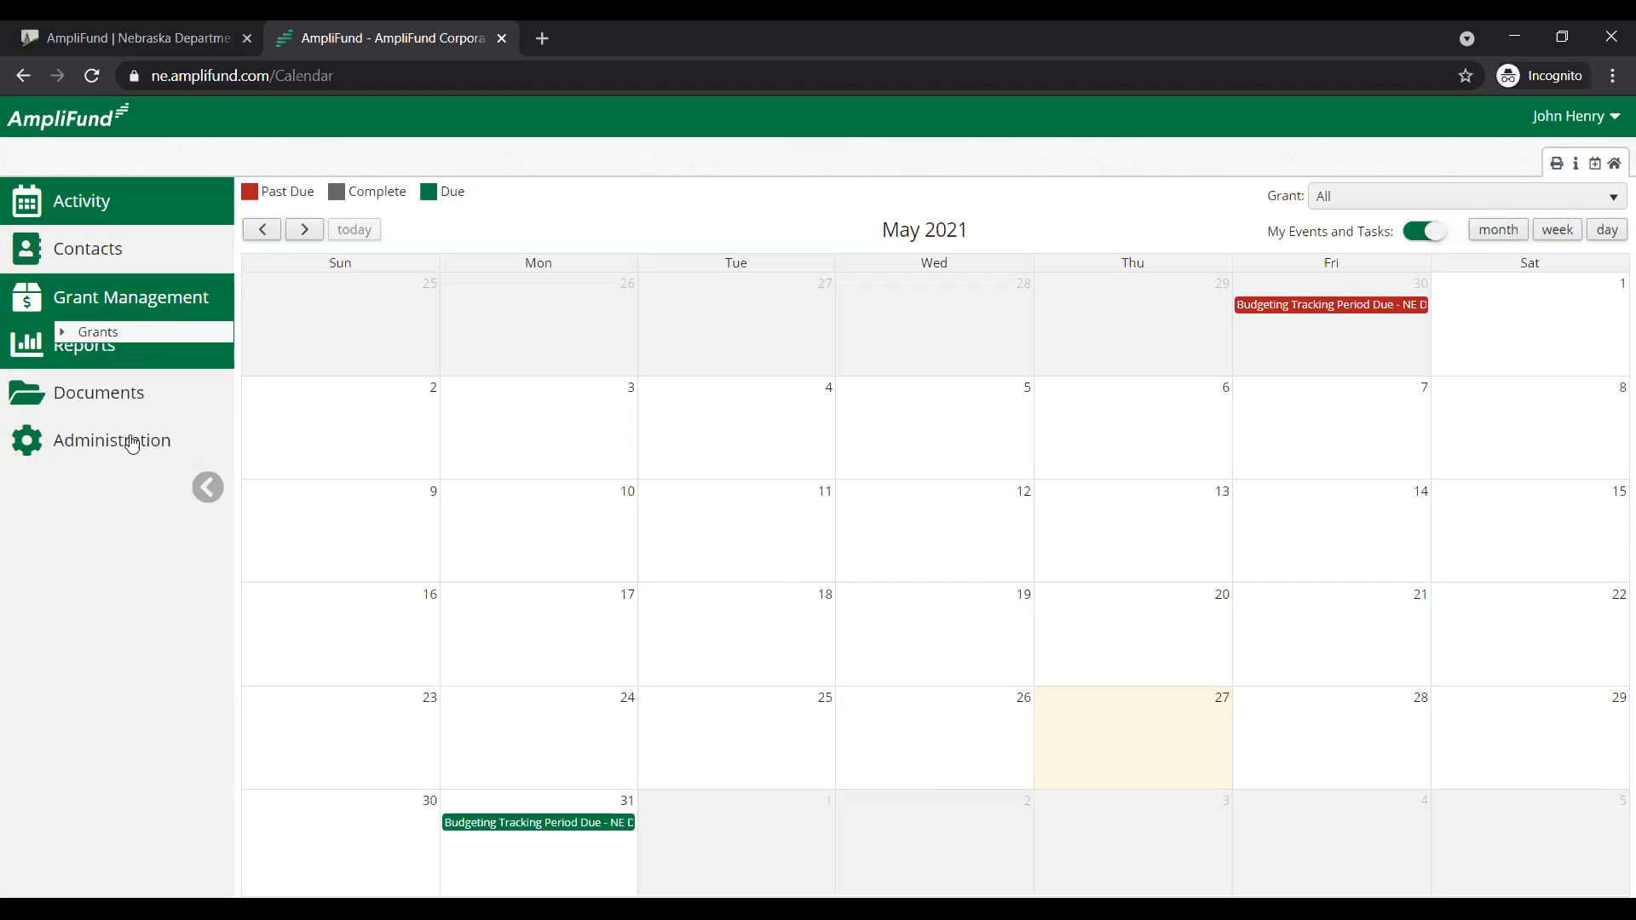
pyautogui.click(98, 332)
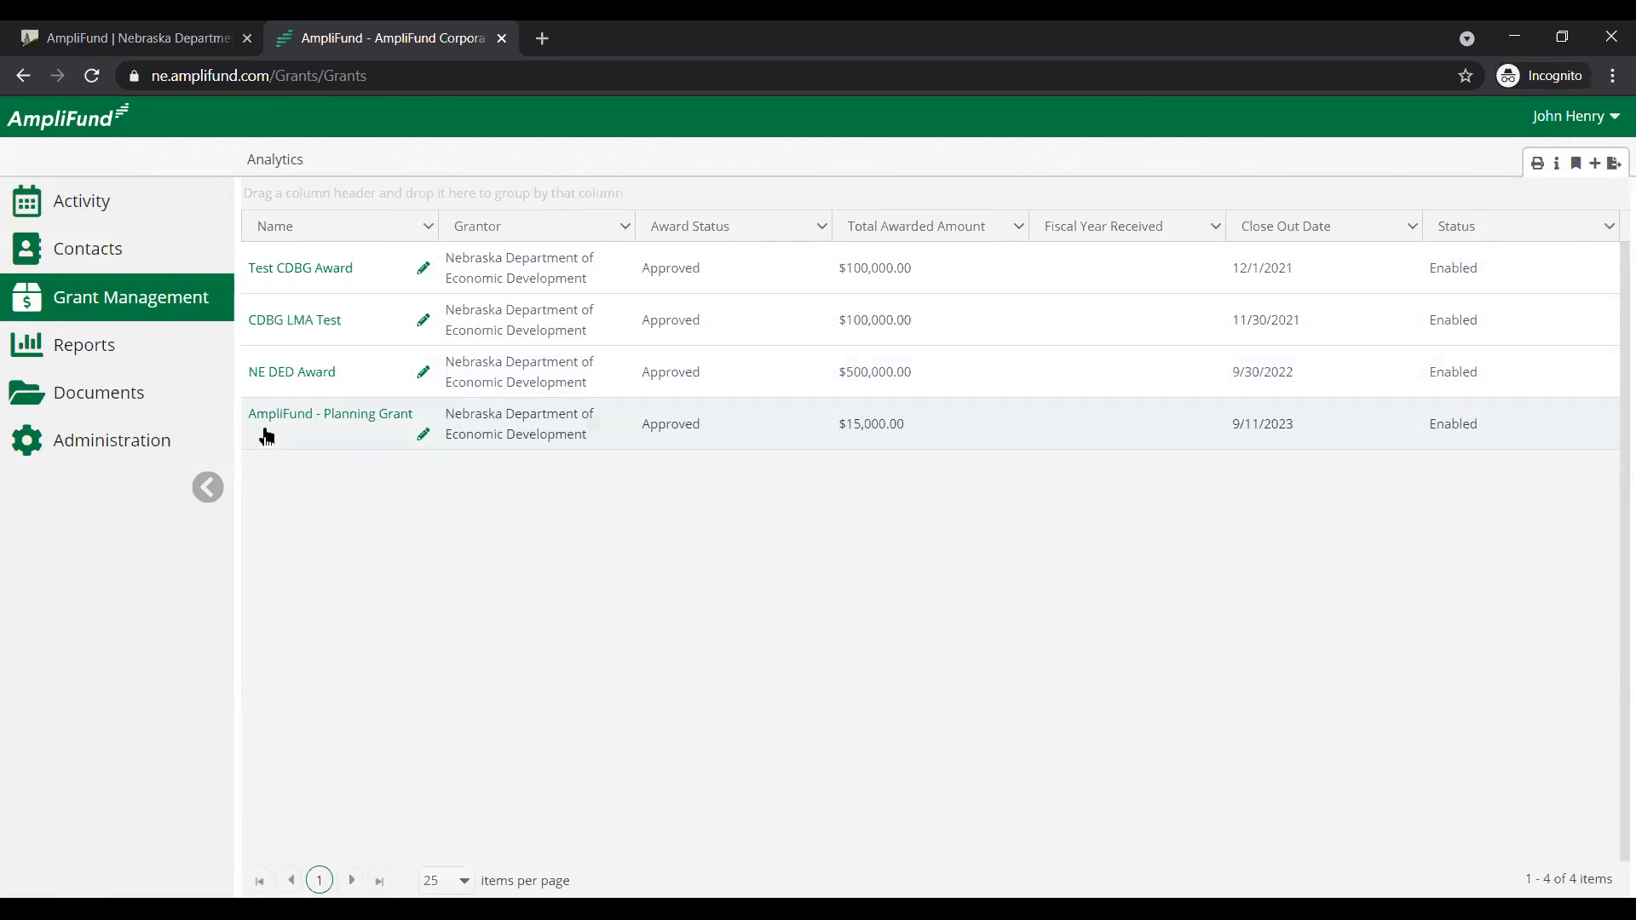
pyautogui.click(277, 385)
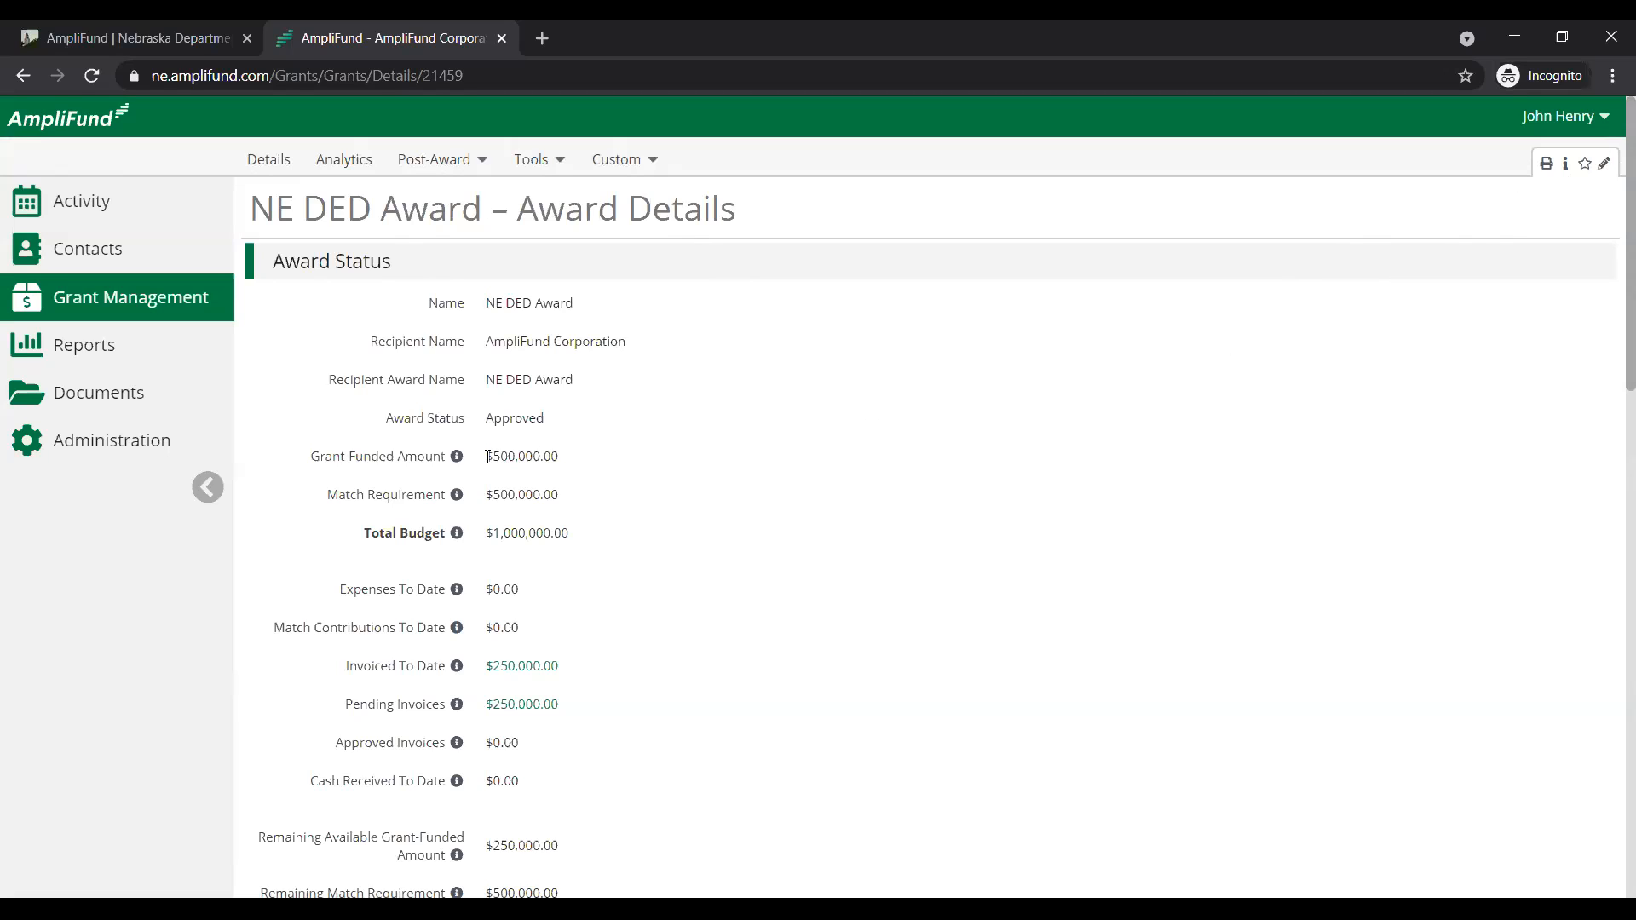
# - Review the grant-funded amount, match requirement and expenses to date in the award's status section
pyautogui.moveTo(487, 457); pyautogui.dragTo(572, 461)
pyautogui.moveTo(557, 497); pyautogui.dragTo(493, 514)
pyautogui.scroll(-1, 525, 411)
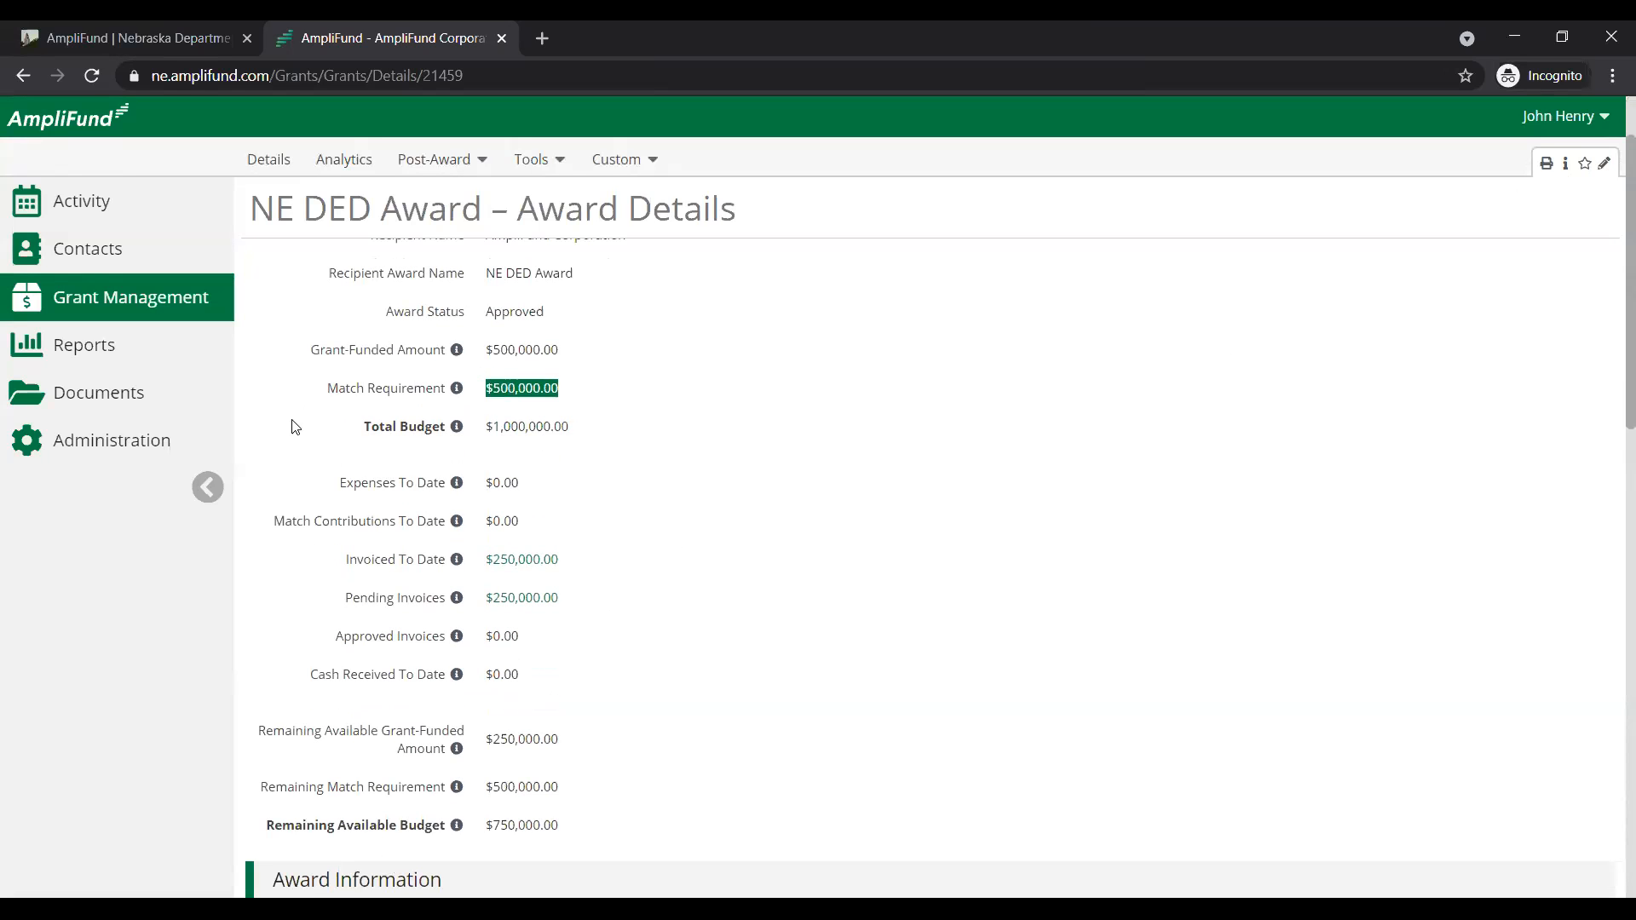
pyautogui.moveTo(339, 487); pyautogui.dragTo(445, 483)
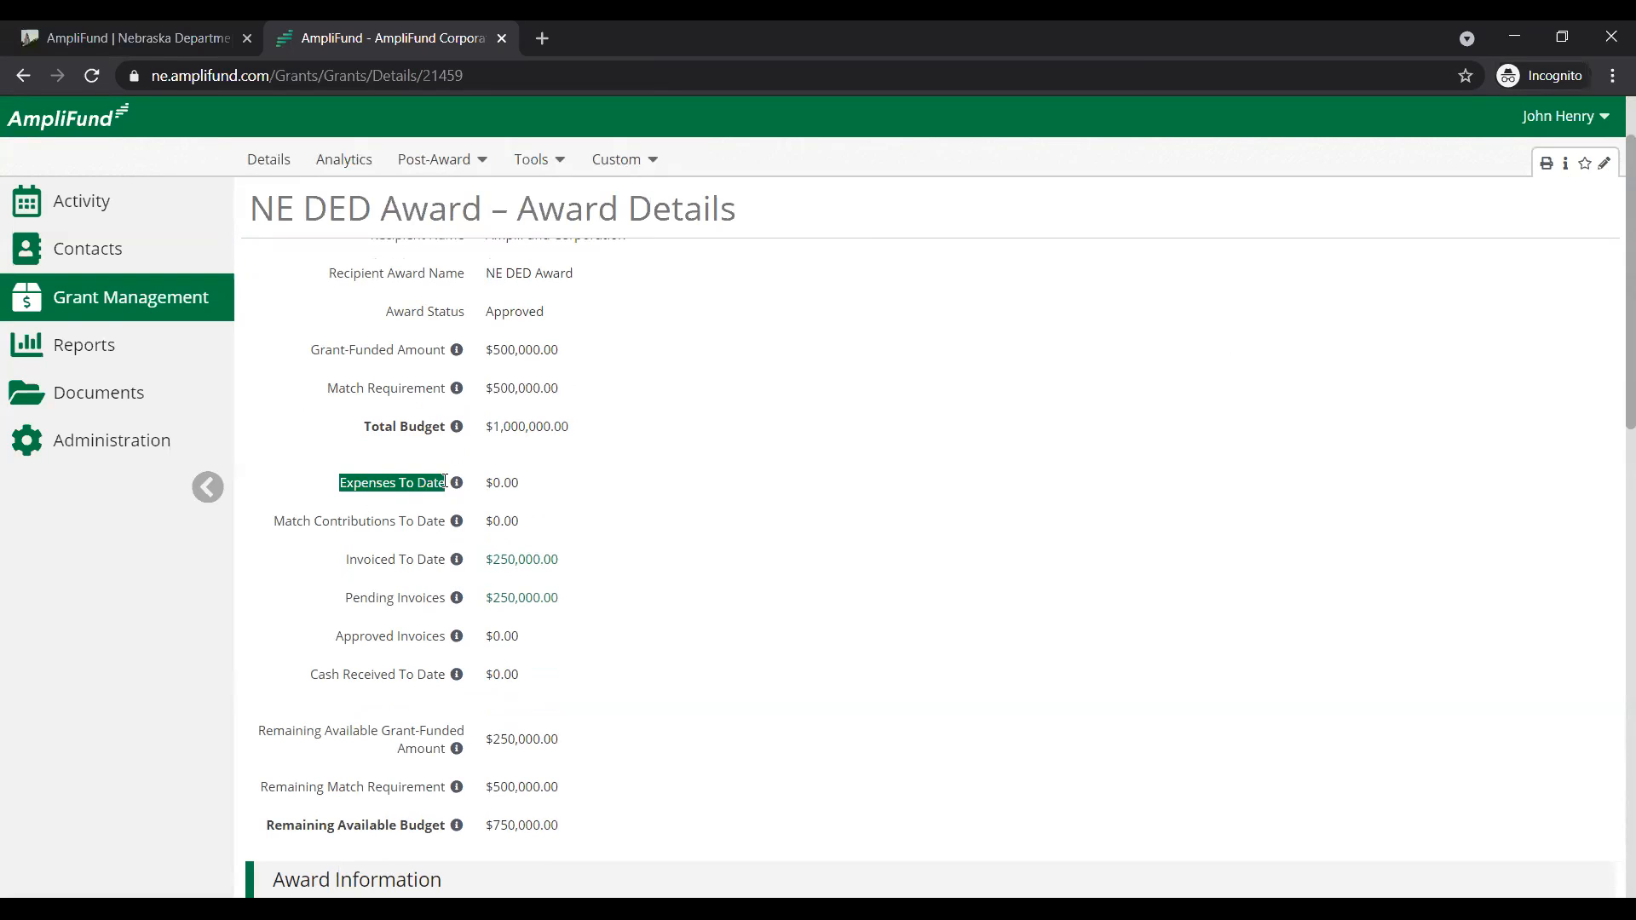
pyautogui.click(688, 496)
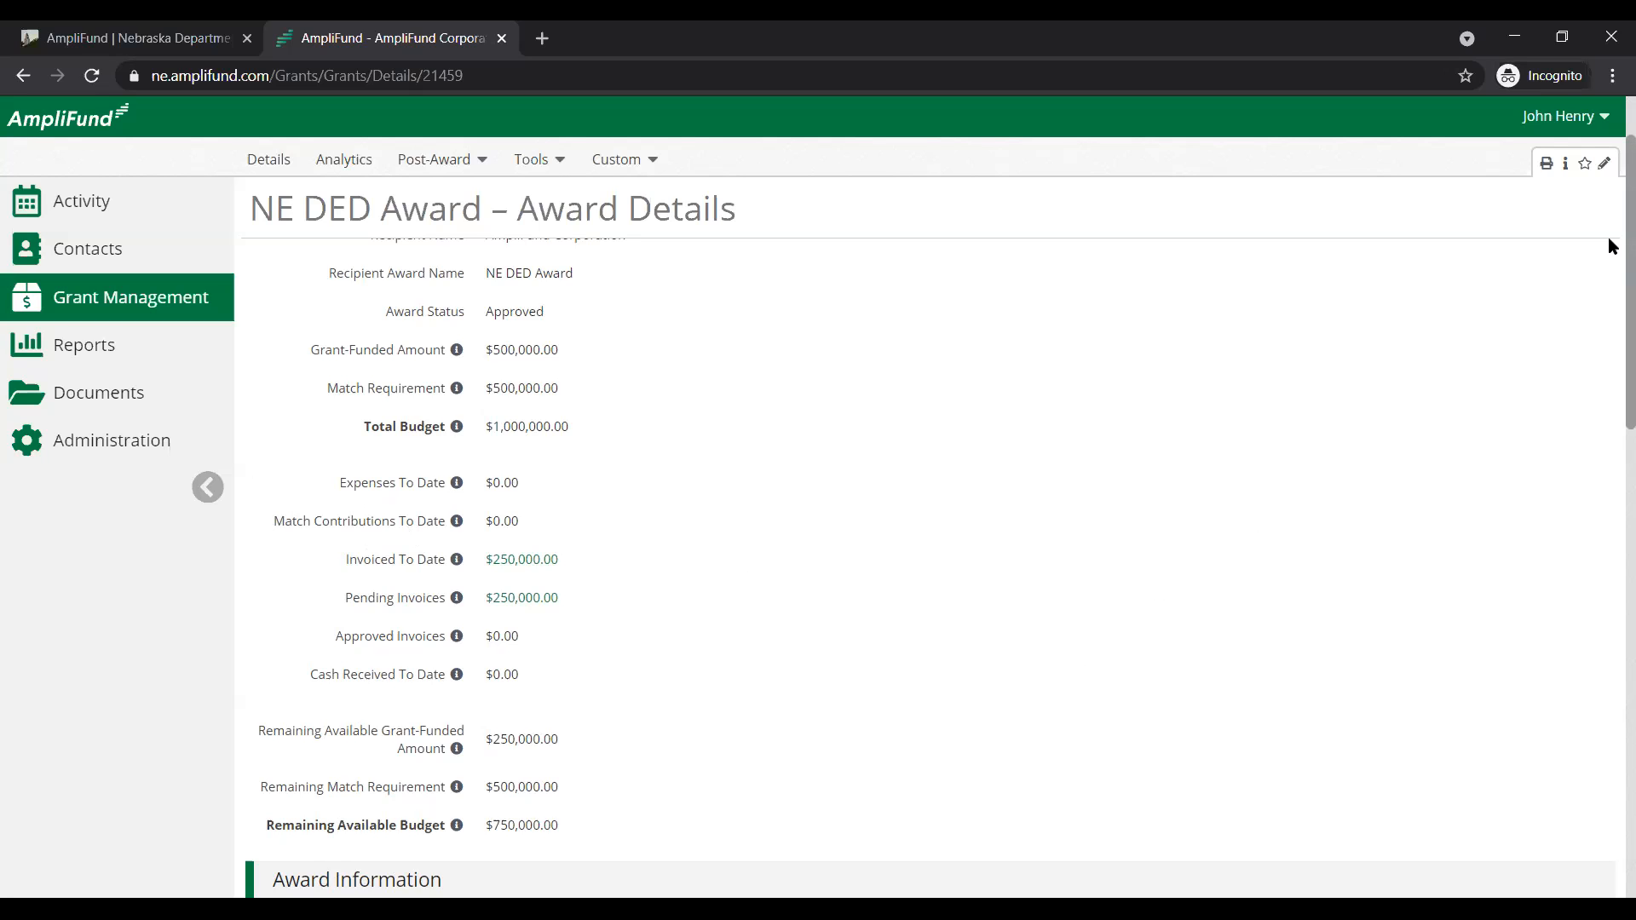
# - Read through the Award Information and Award Budget Information sections of the NE DED Award details
pyautogui.scroll(-2, 1609, 247)
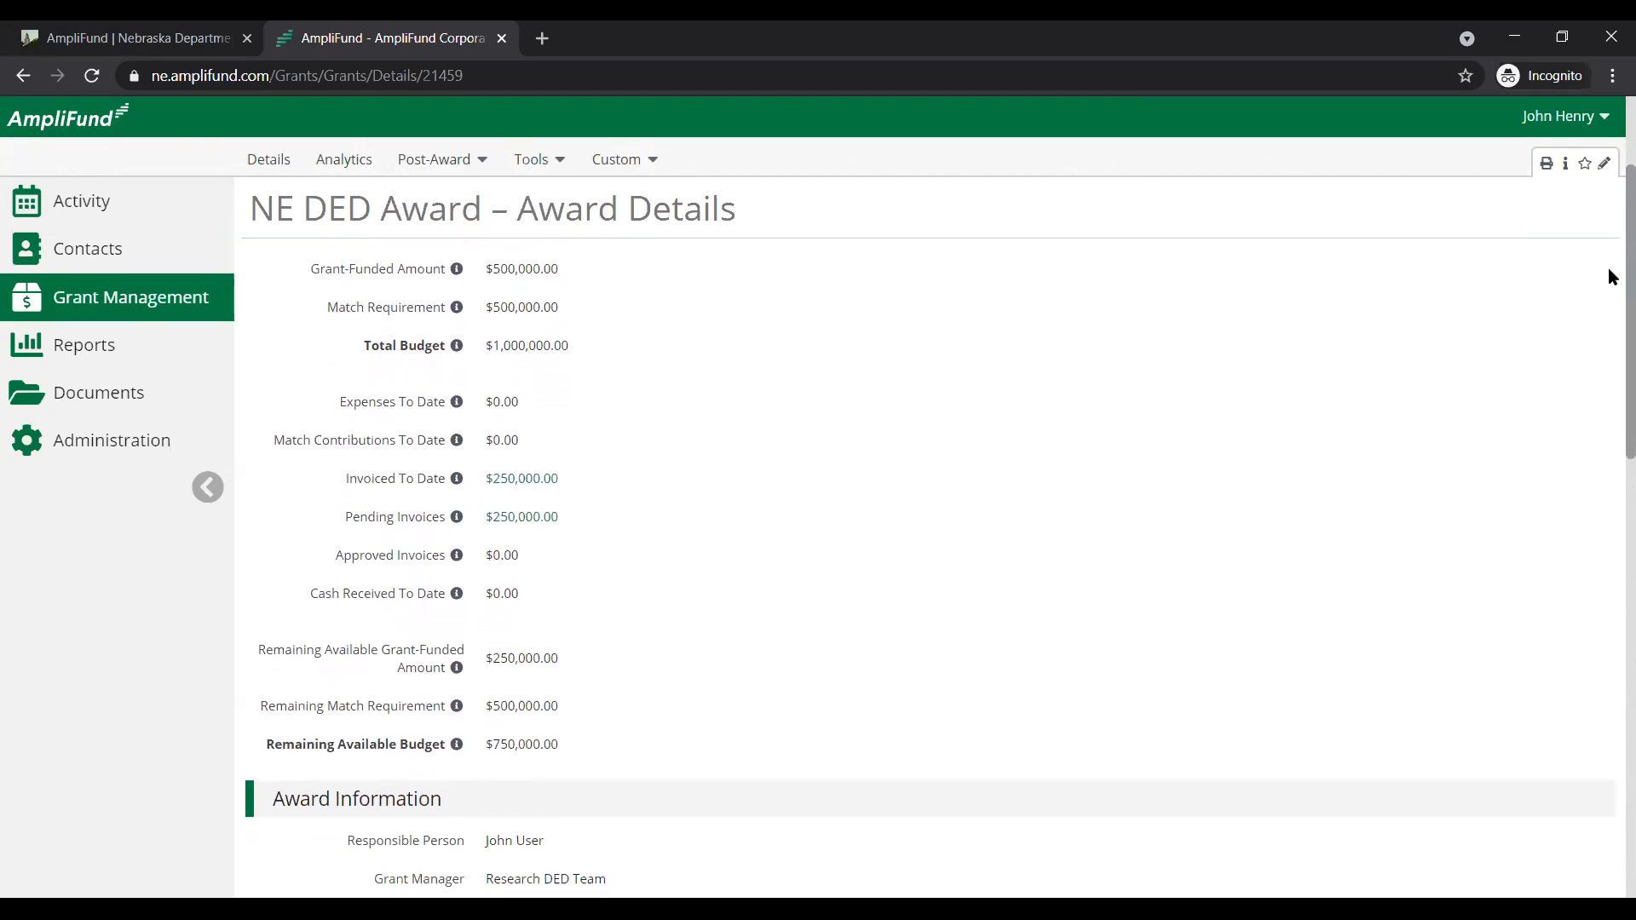
pyautogui.scroll(-2, 1608, 270)
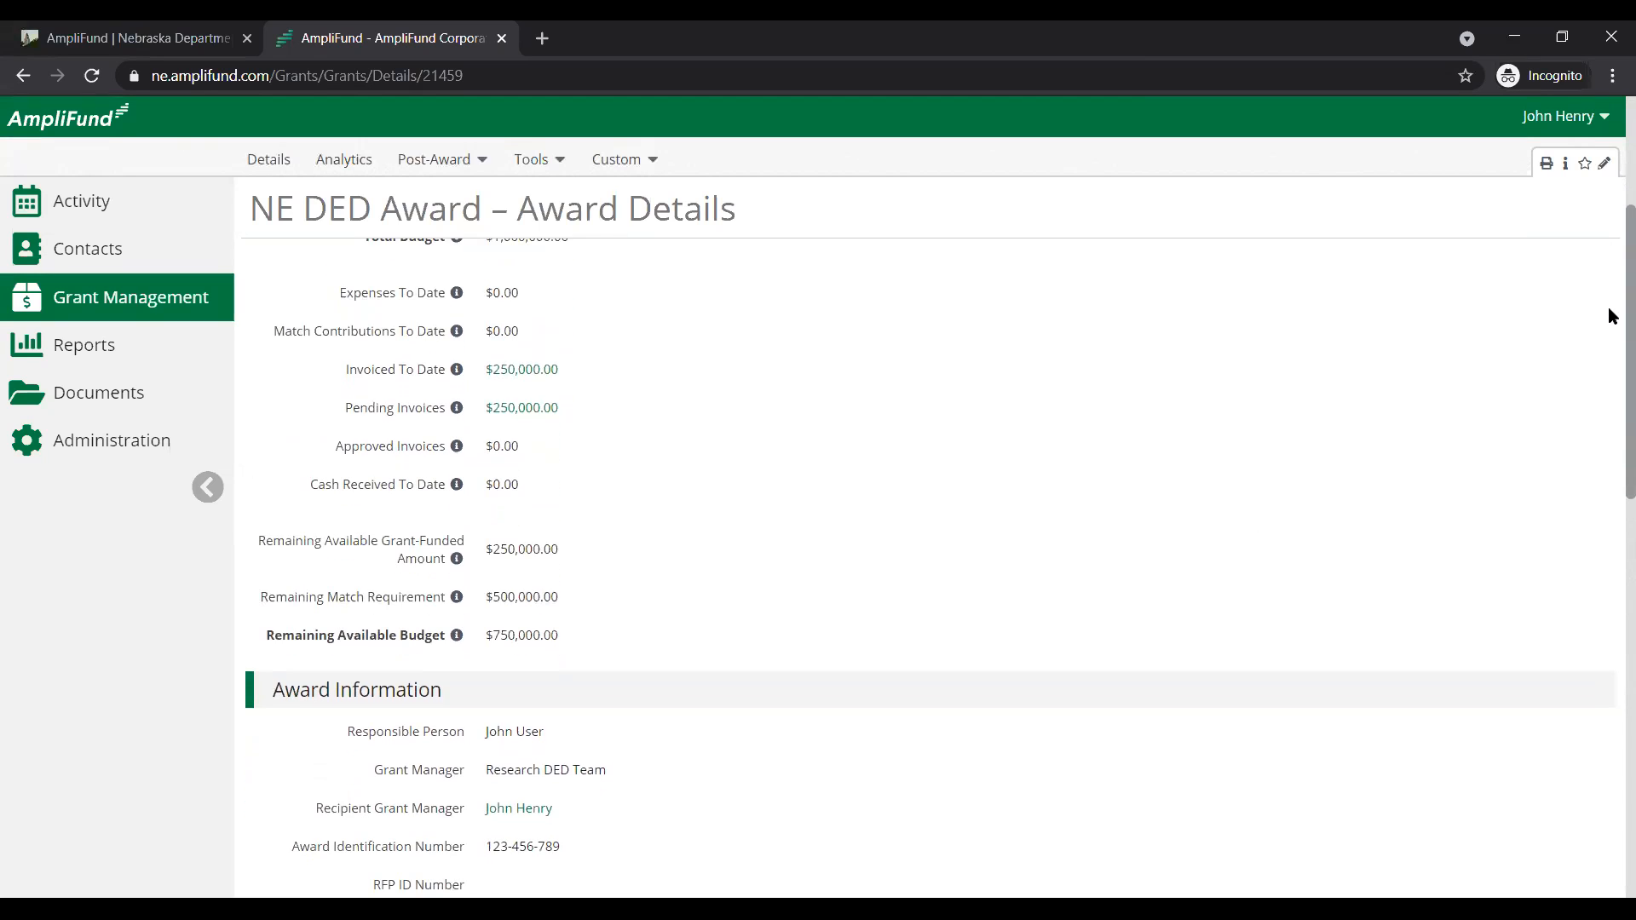
pyautogui.scroll(-3, 1610, 323)
pyautogui.scroll(-1, 1609, 380)
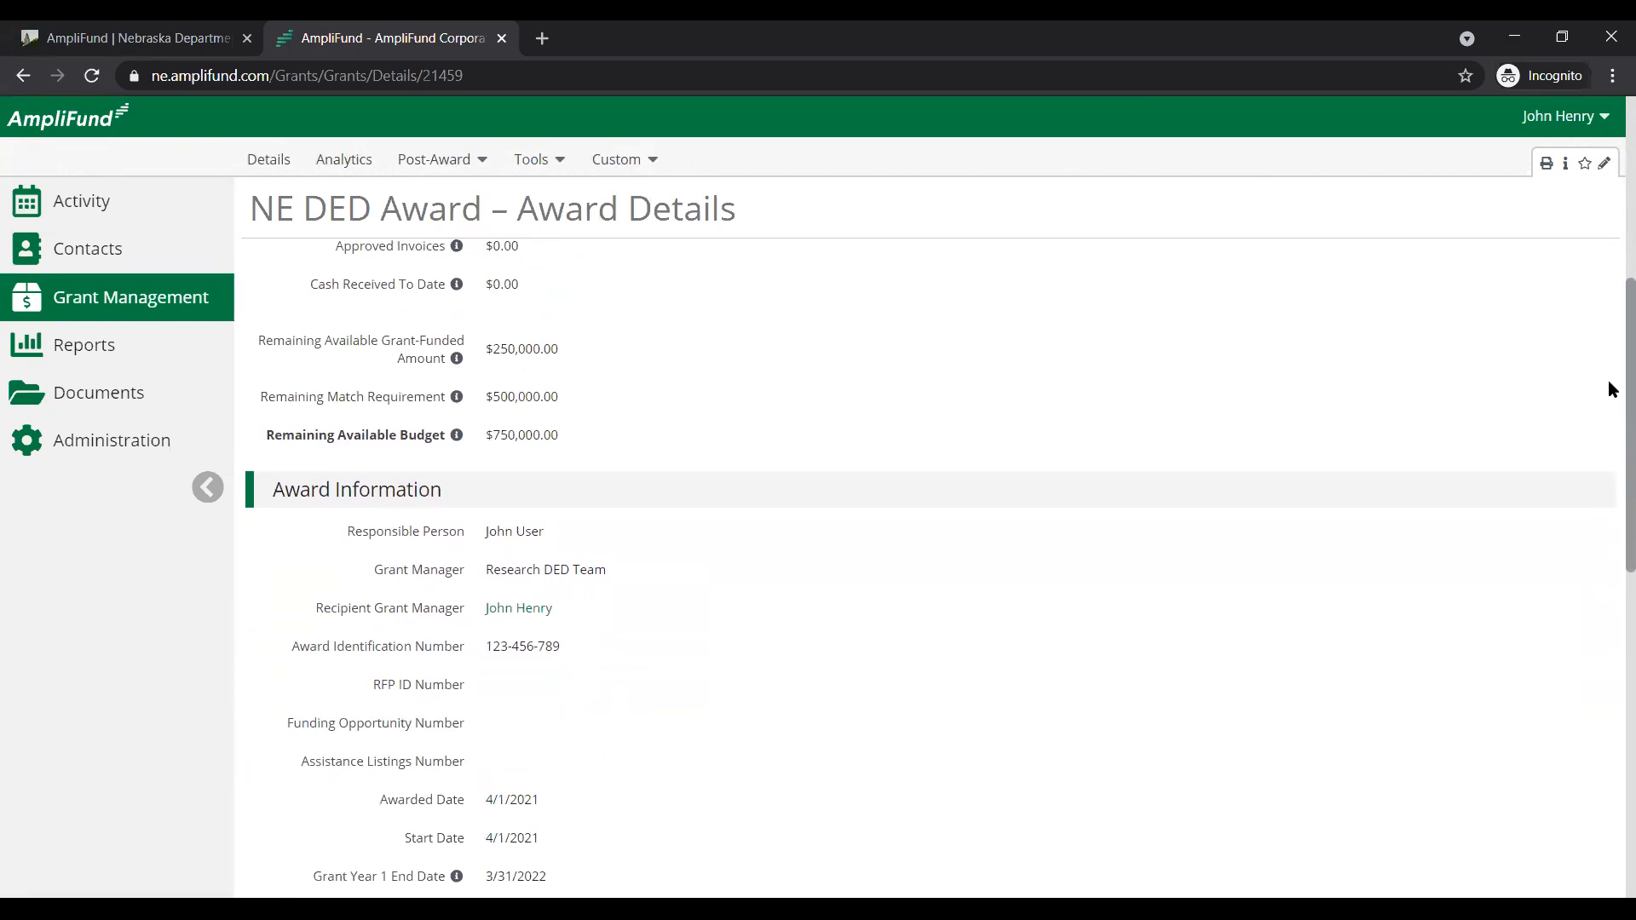
pyautogui.scroll(-2, 1609, 417)
pyautogui.scroll(-1, 1610, 456)
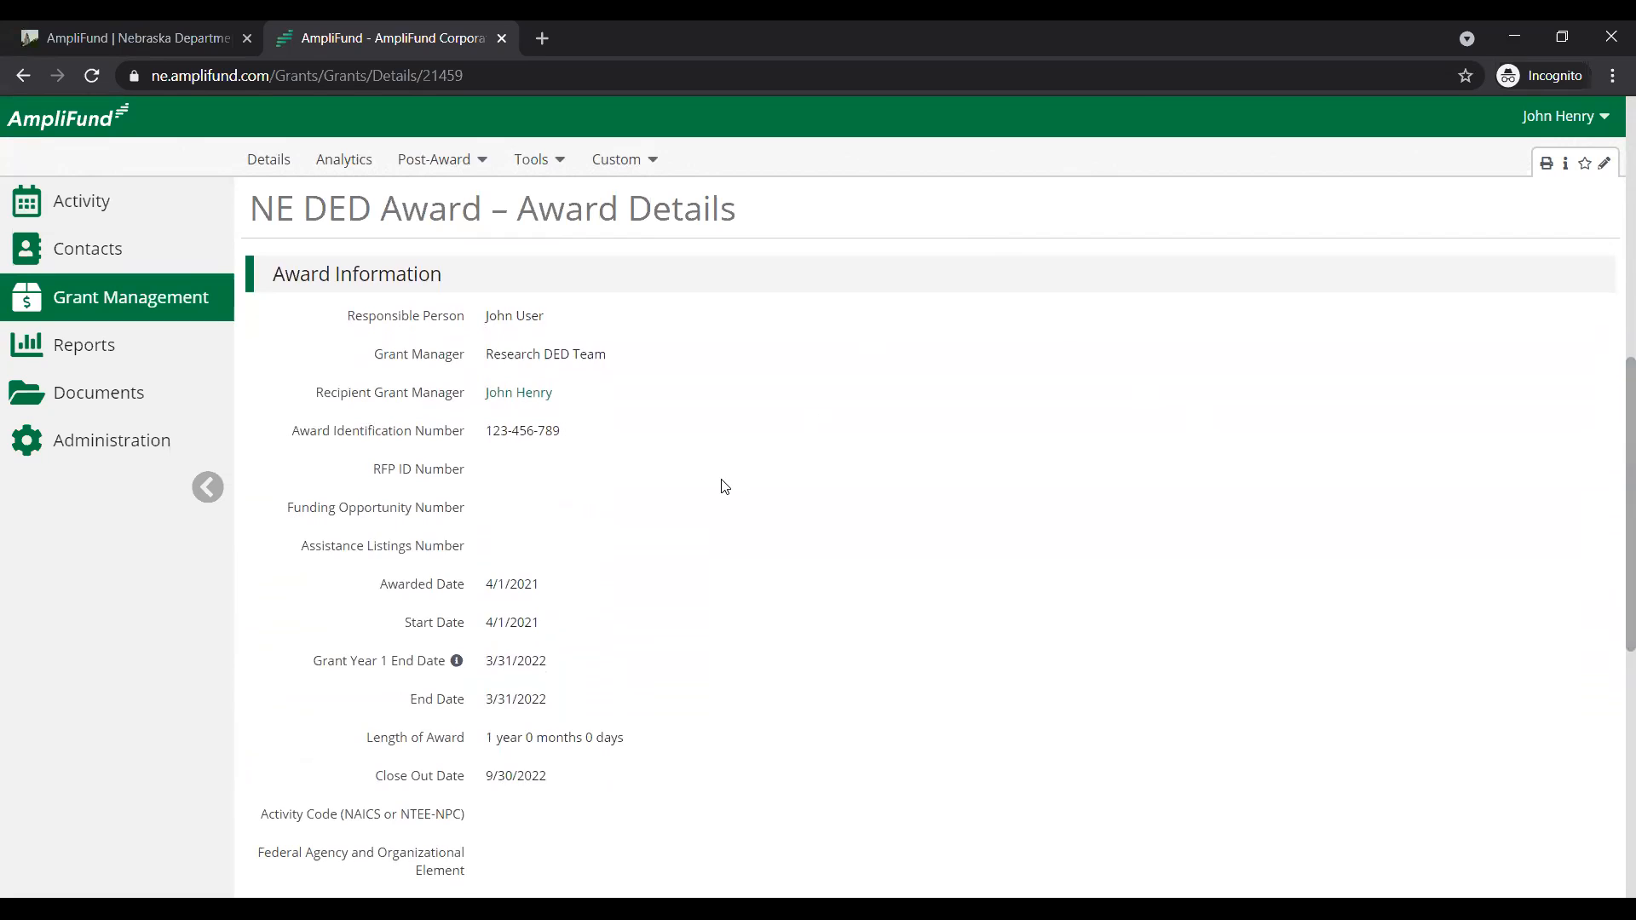
pyautogui.scroll(-3, 721, 486)
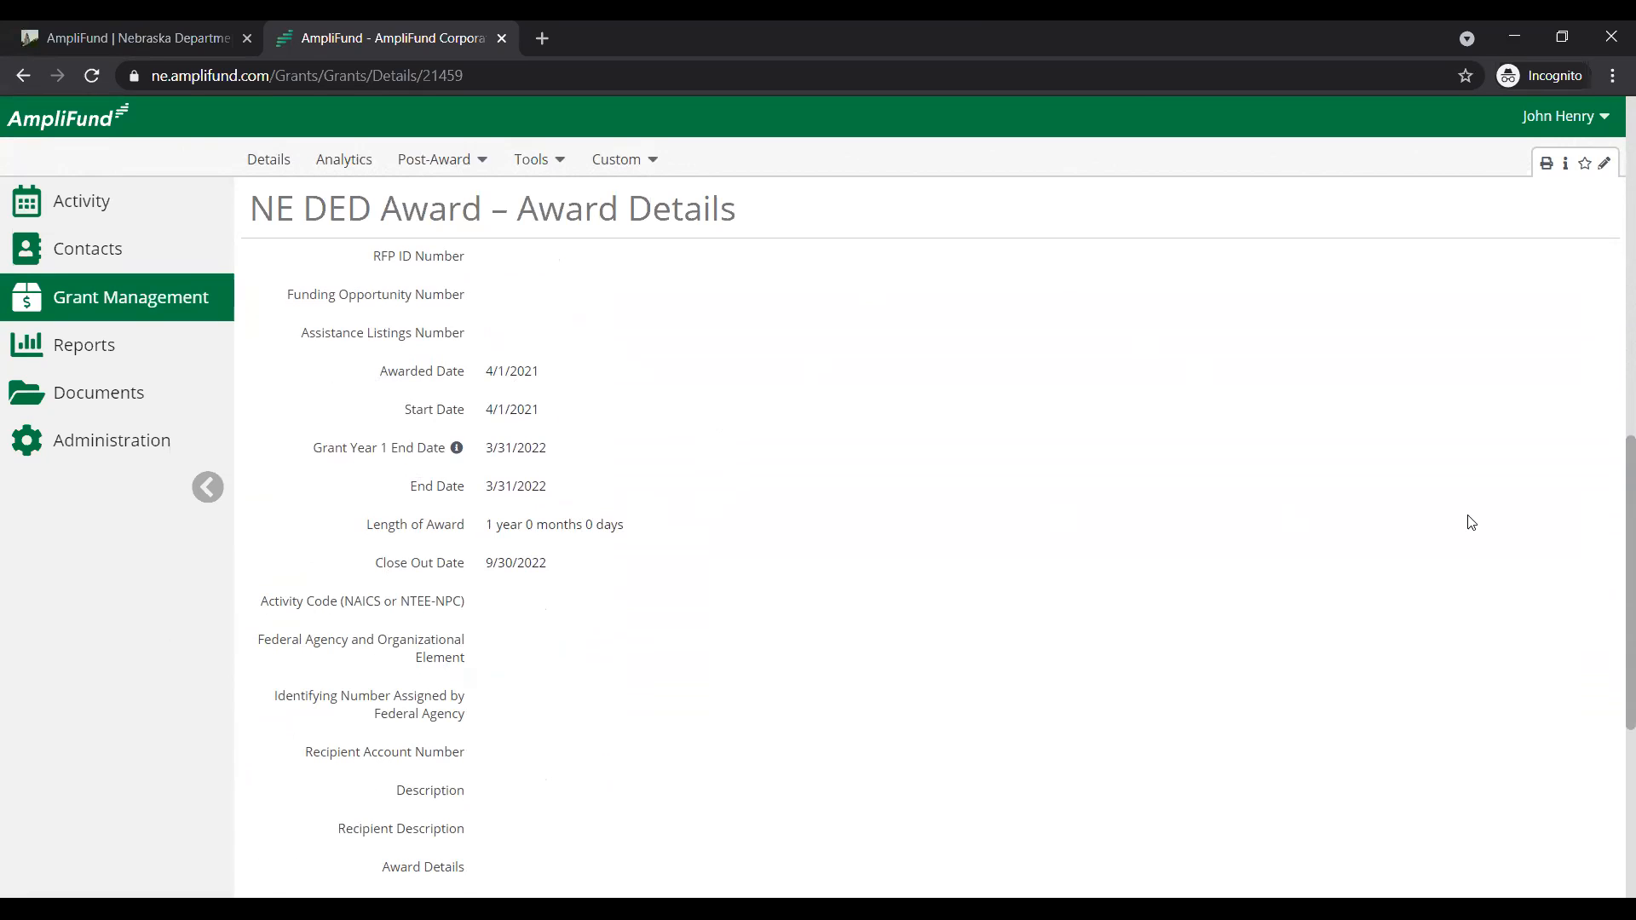
pyautogui.moveTo(1609, 517); pyautogui.dragTo(1609, 631)
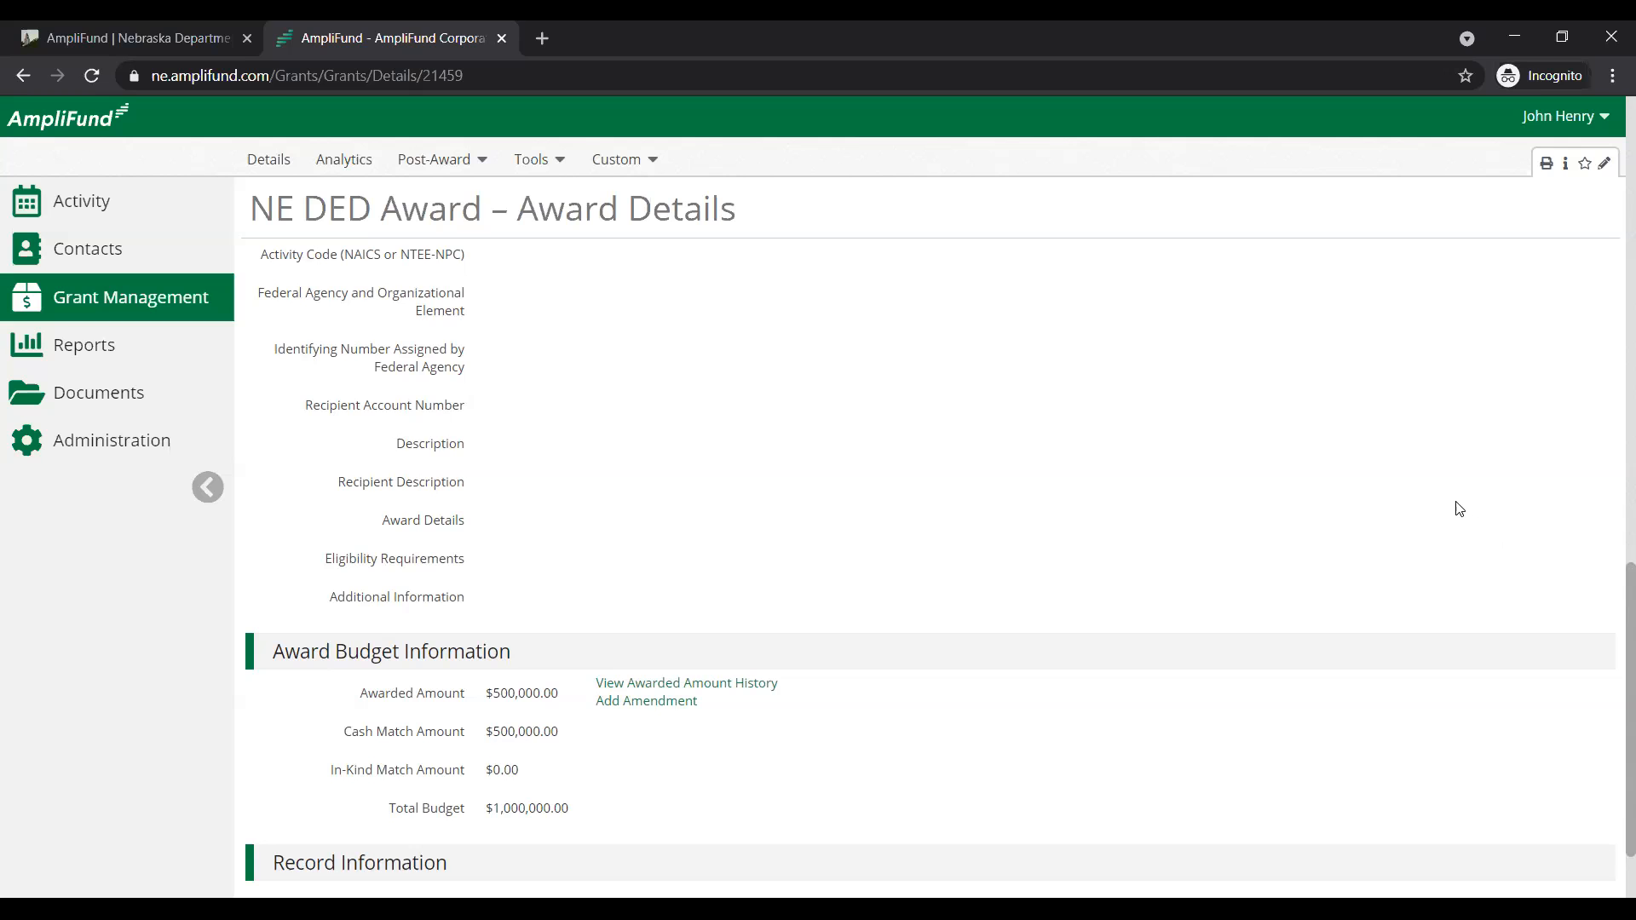
pyautogui.moveTo(1609, 672); pyautogui.dragTo(1549, 161)
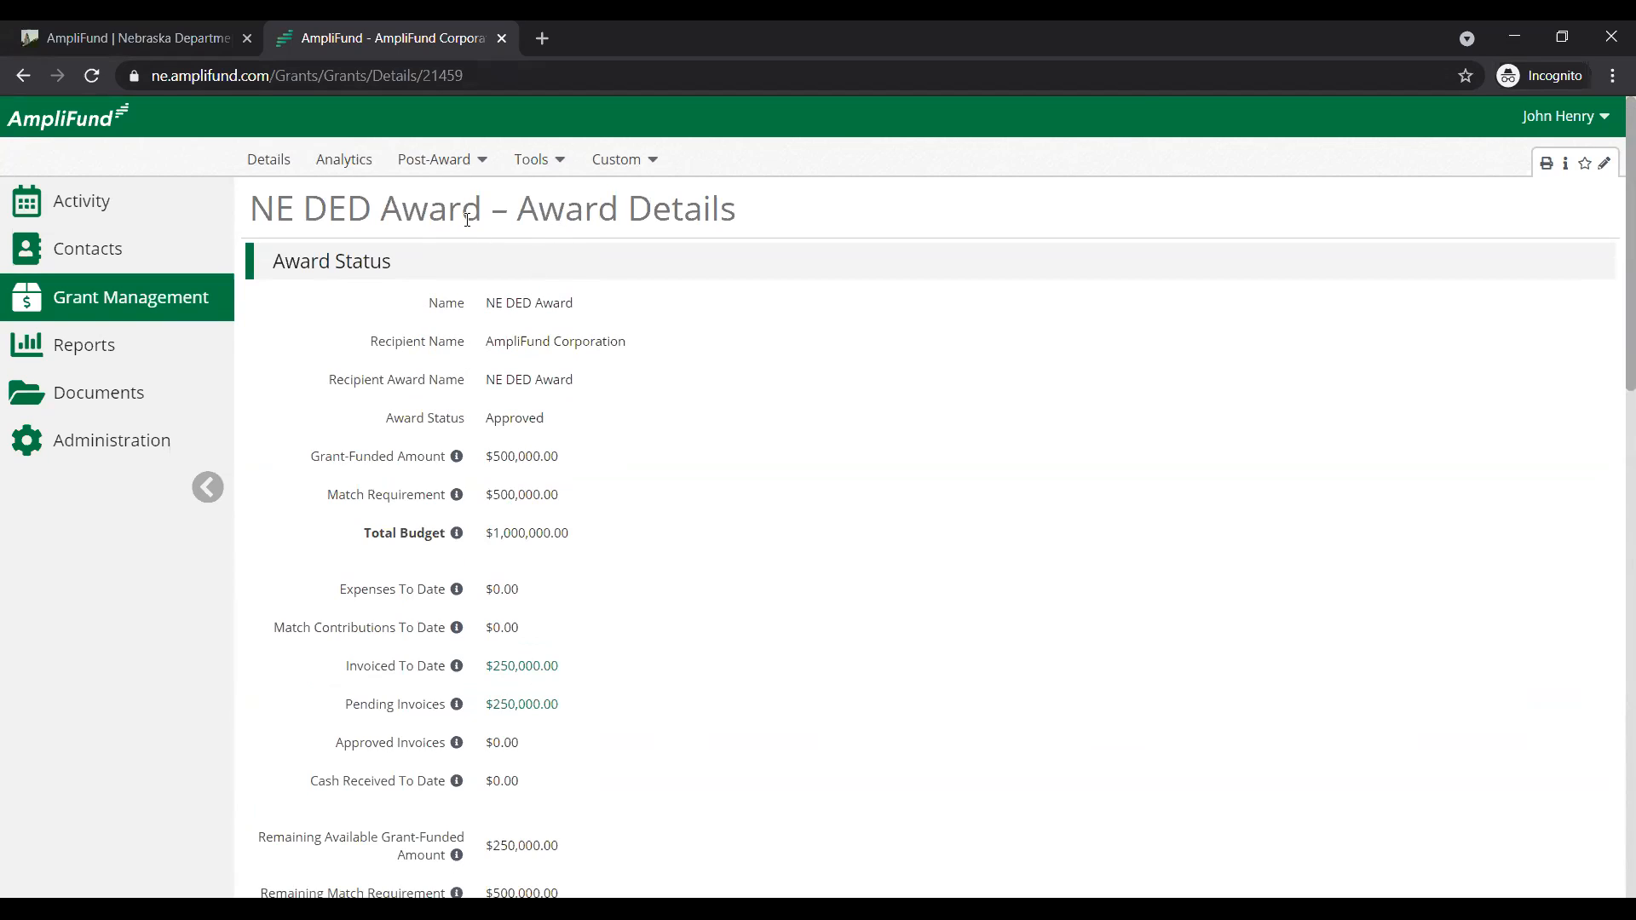
# - Open the post-award financial budget of the NE DED Award
pyautogui.click(459, 158)
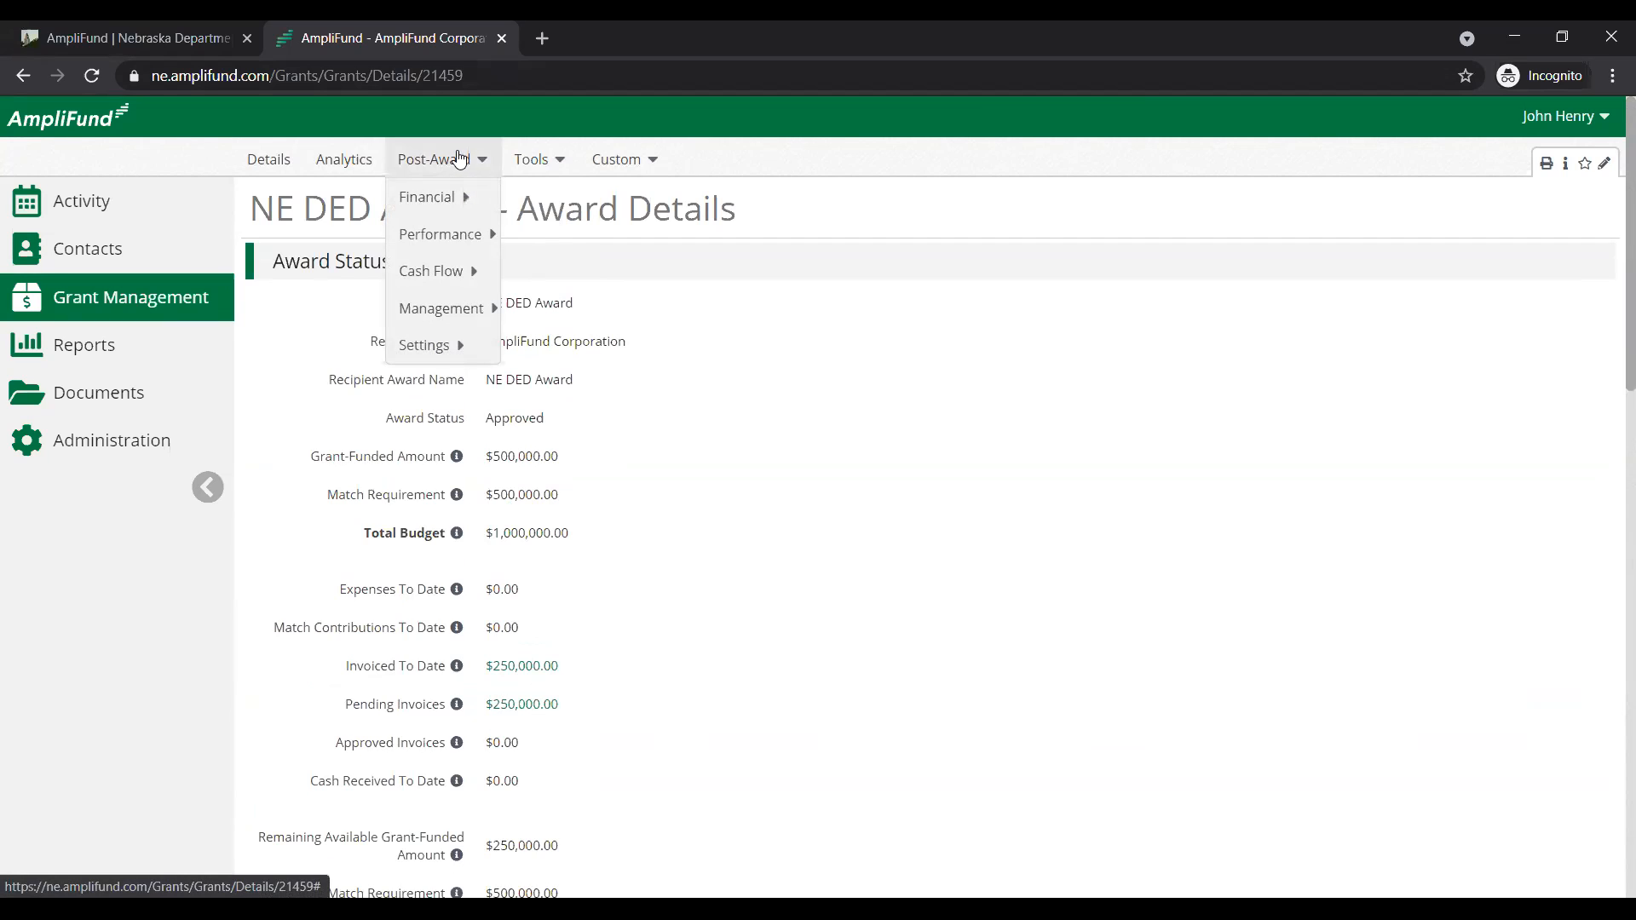
pyautogui.moveTo(428, 203)
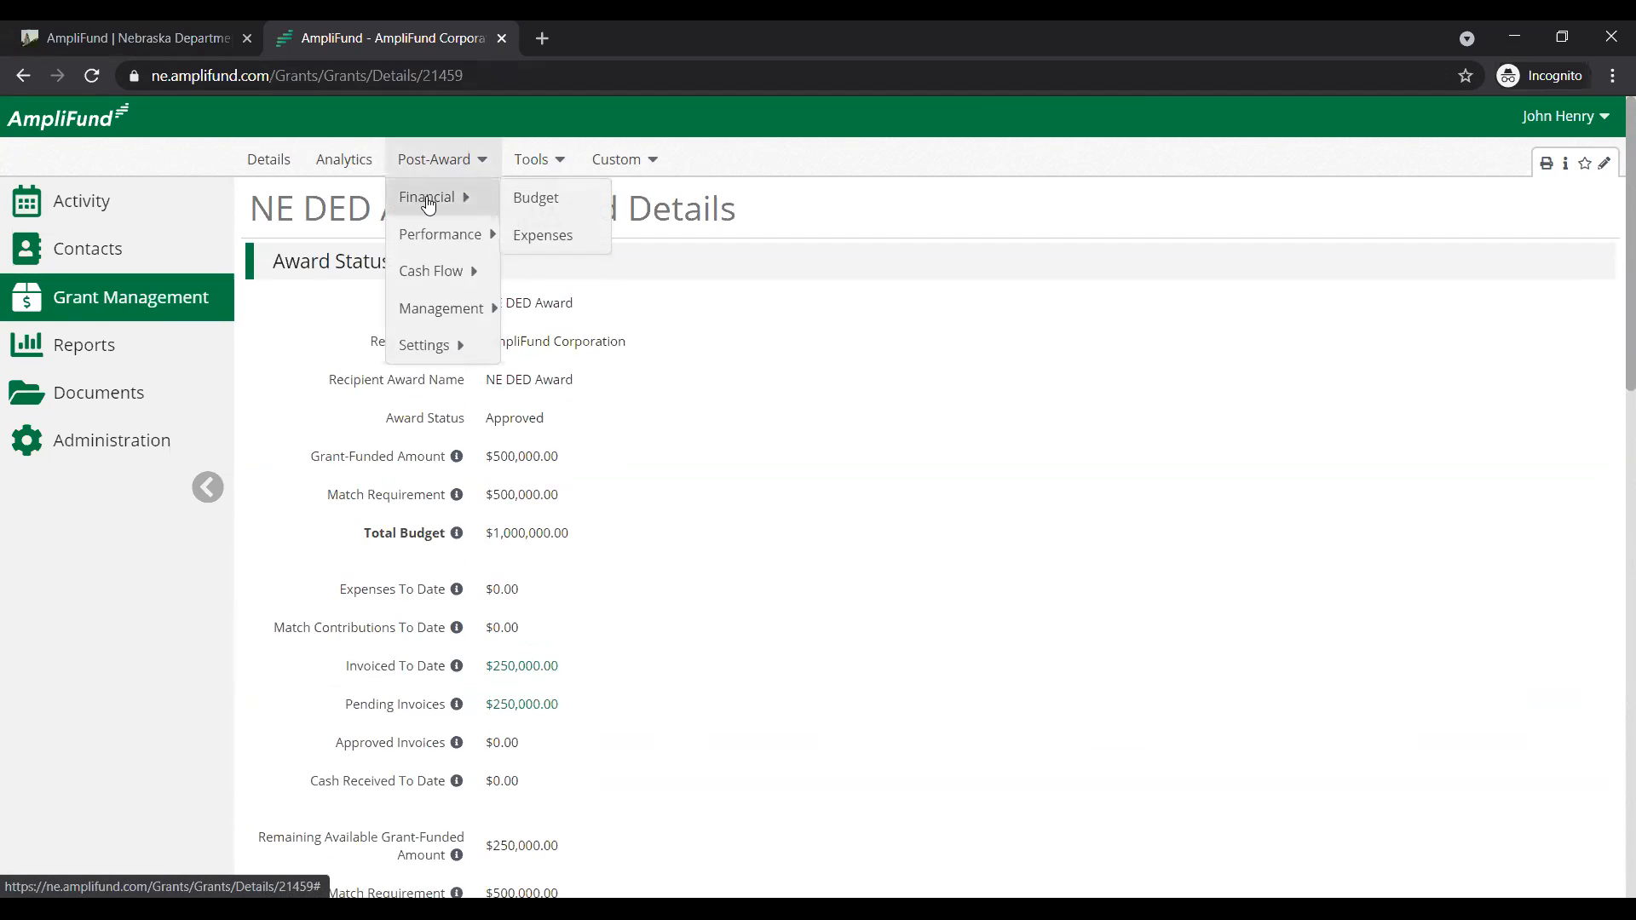
pyautogui.click(552, 212)
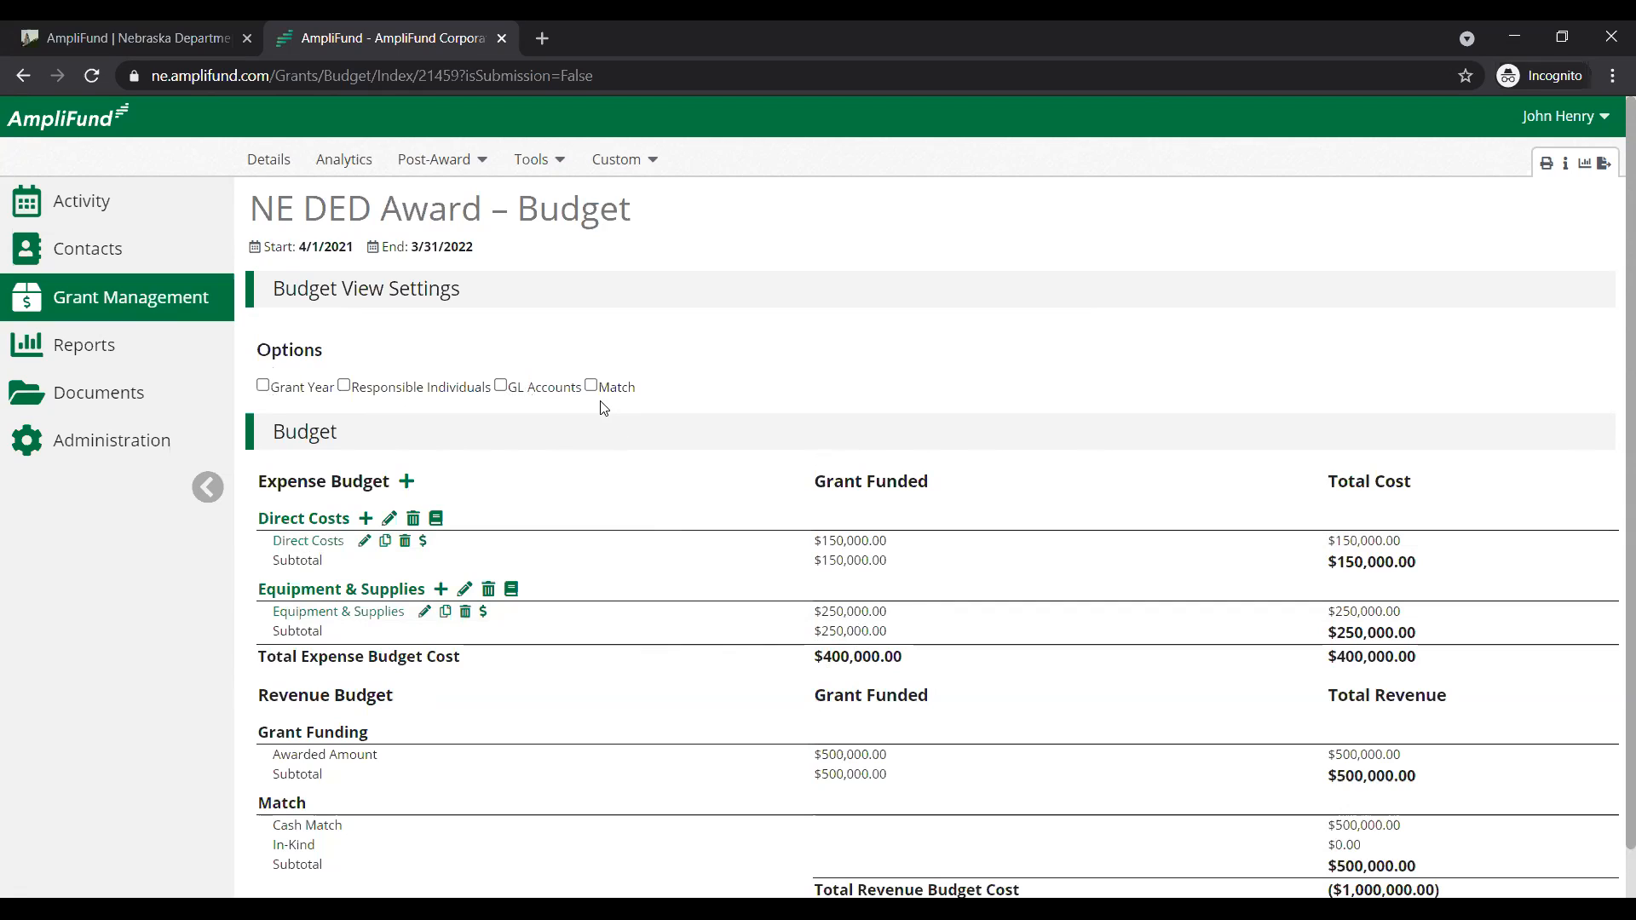
# - Examine the grant-funded amounts and enable the Match option so the budget includes match amounts
pyautogui.moveTo(814, 482); pyautogui.dragTo(939, 475)
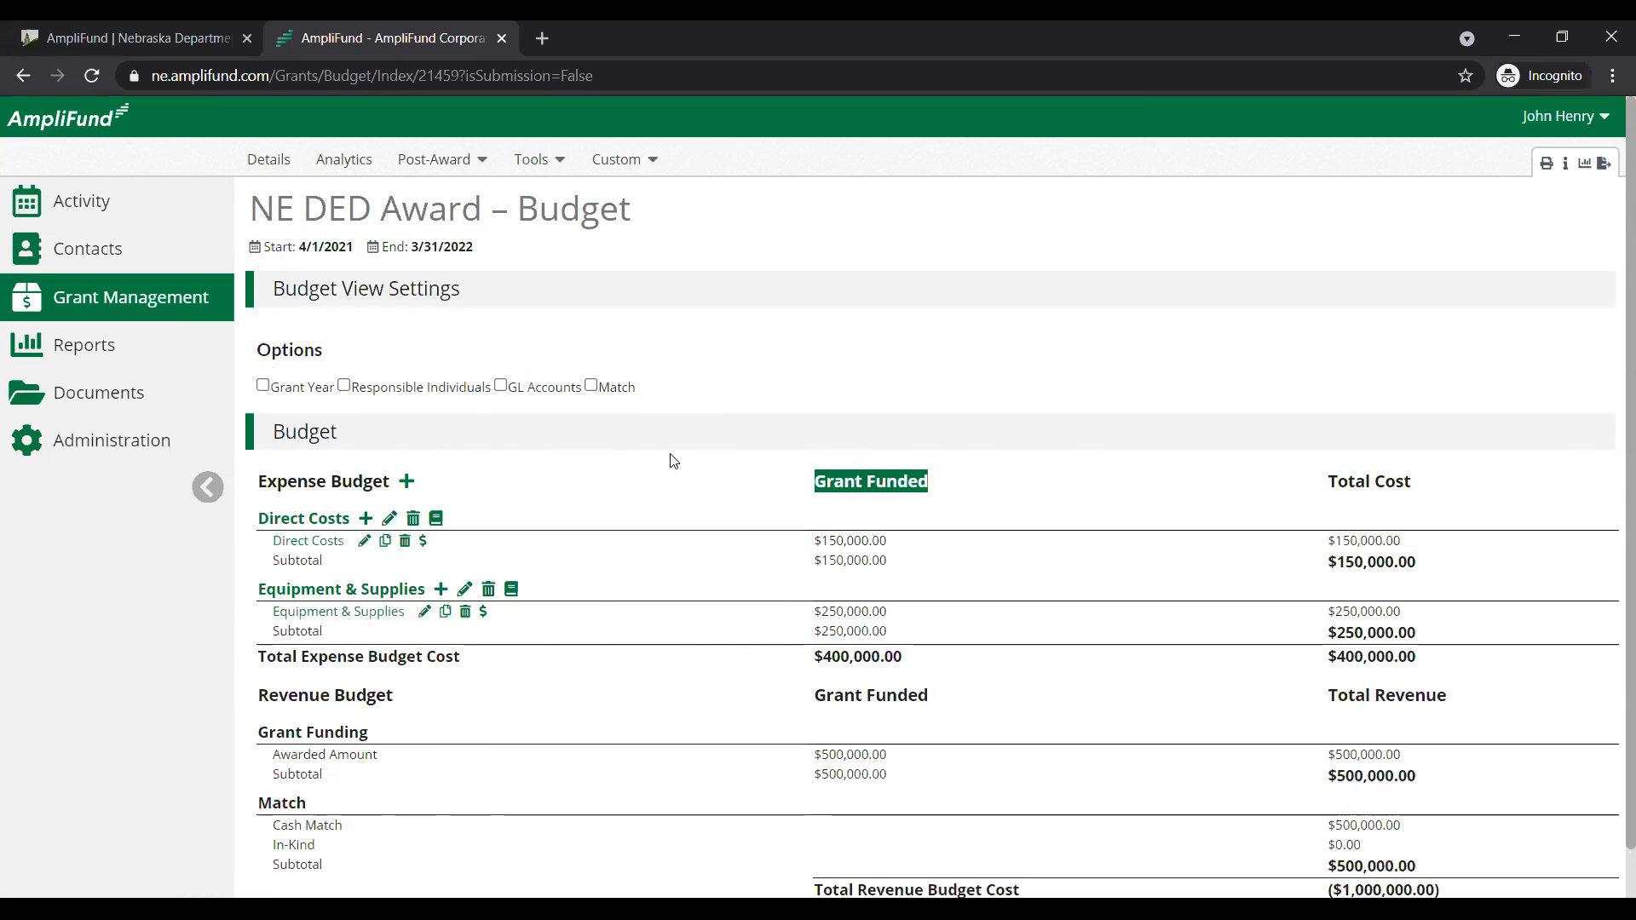
pyautogui.click(592, 385)
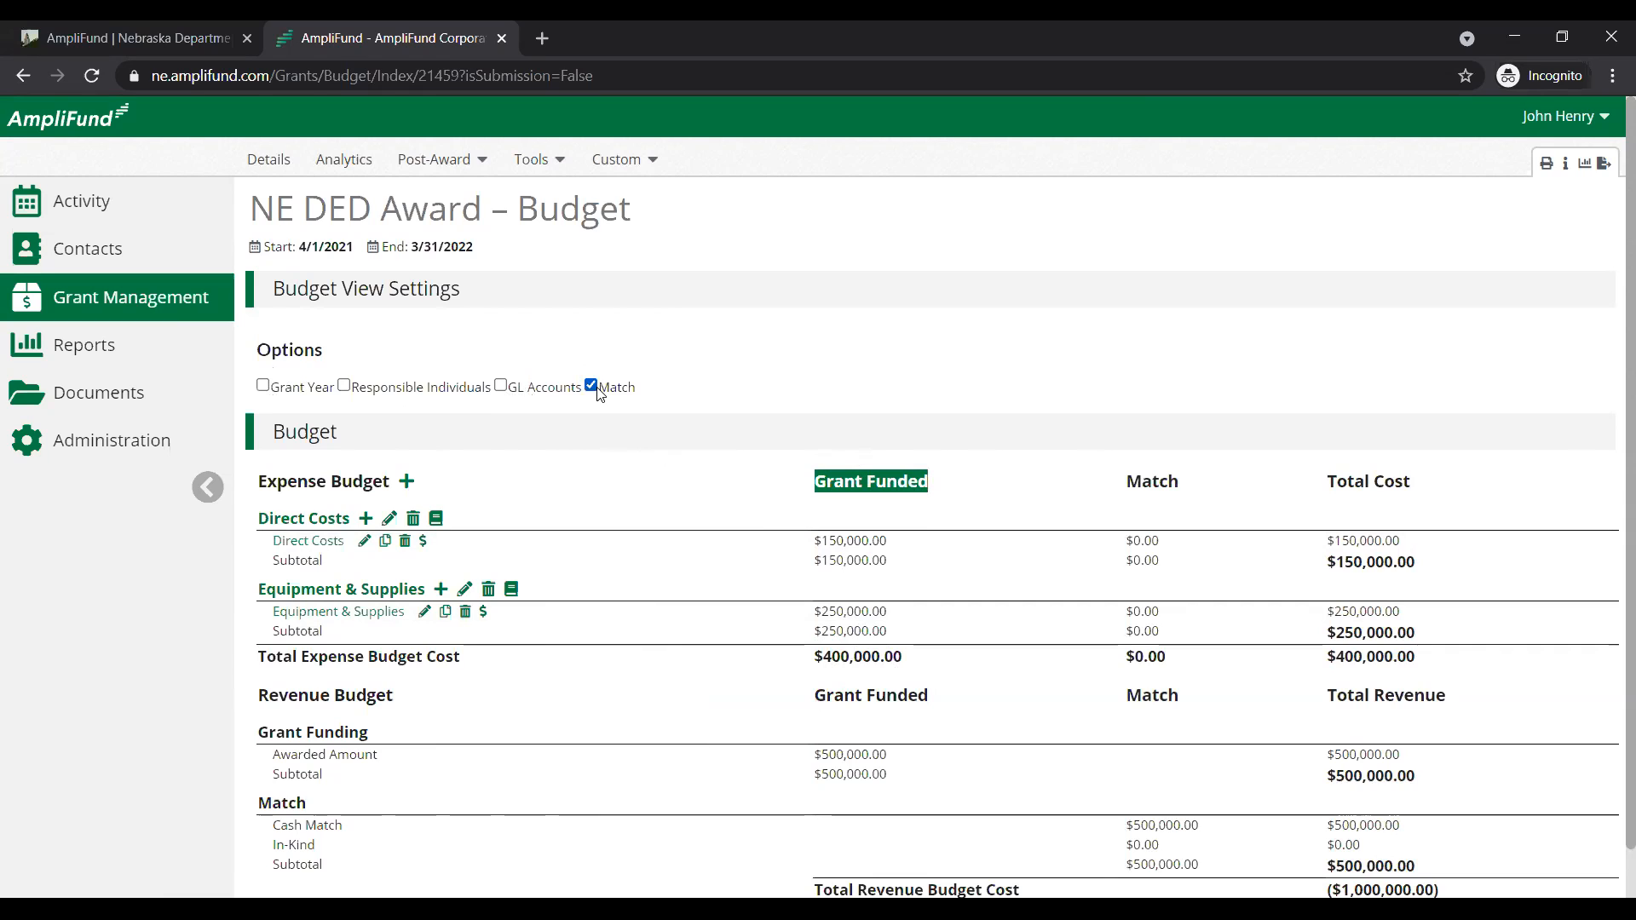
pyautogui.click(591, 385)
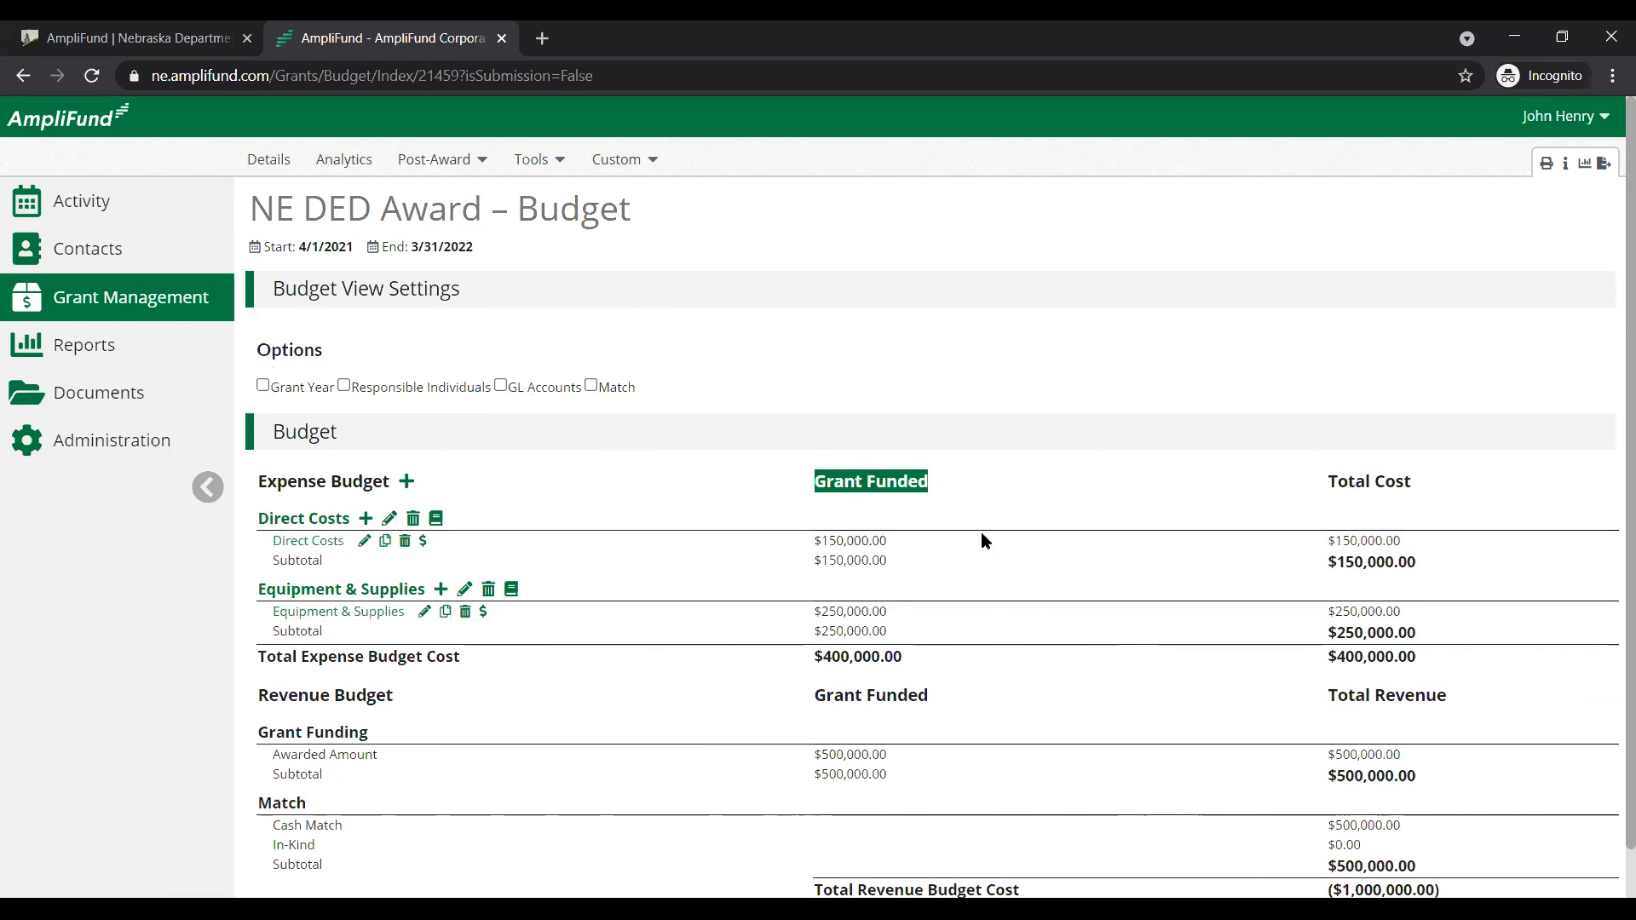
pyautogui.click(592, 385)
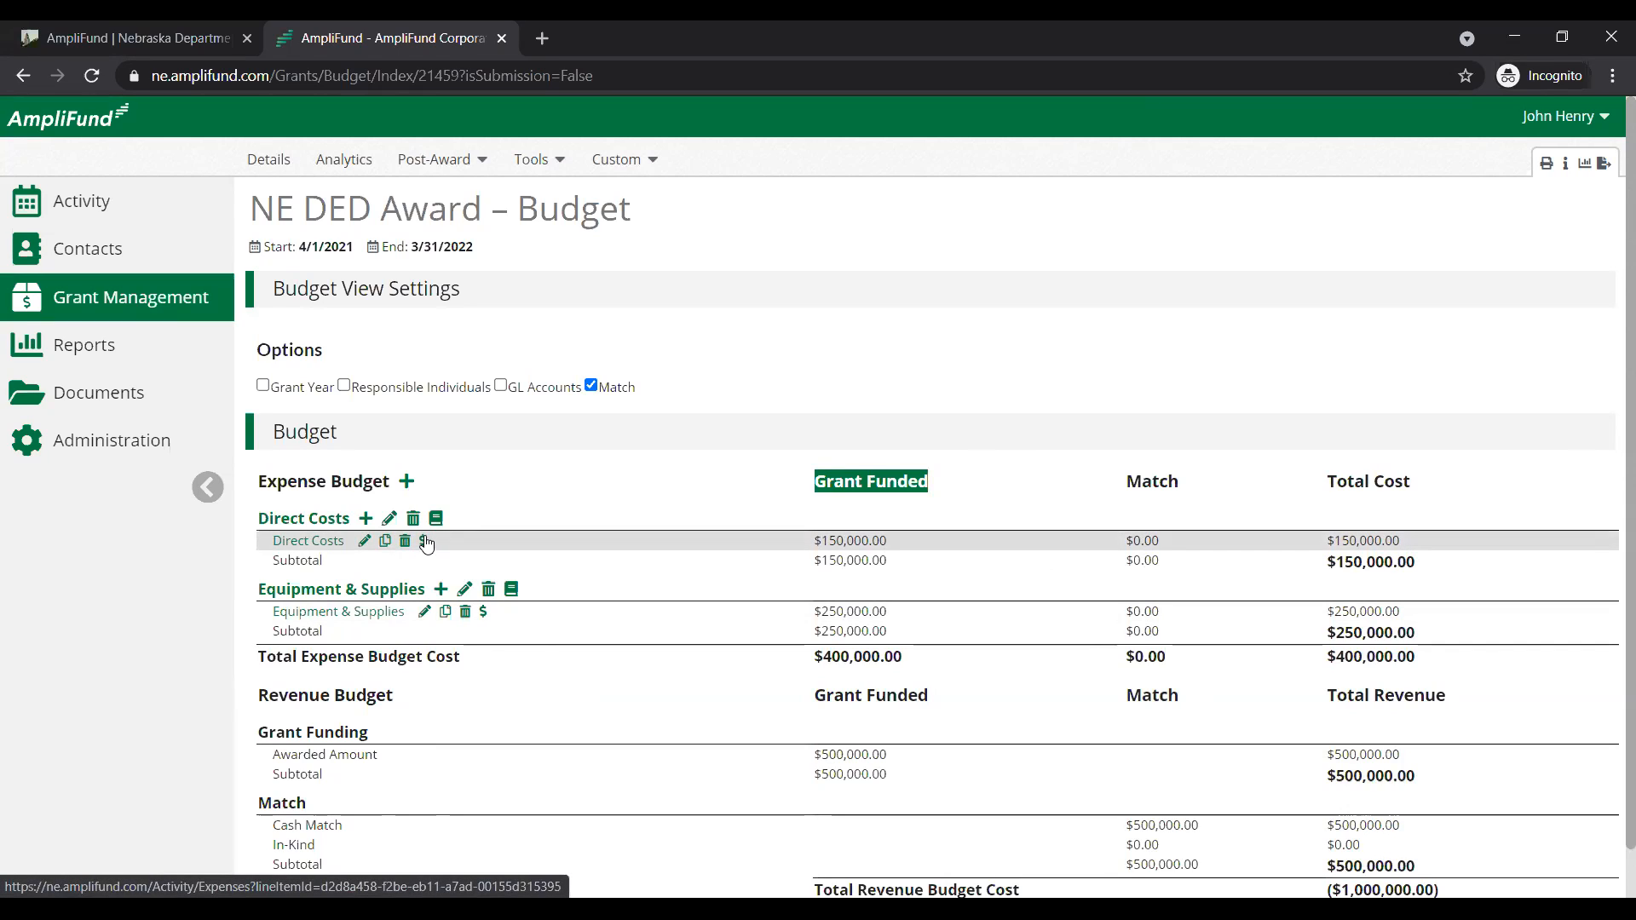
# - Open the NE DED Award's post-award financial expenses and run the expense list for that grant
pyautogui.click(448, 167)
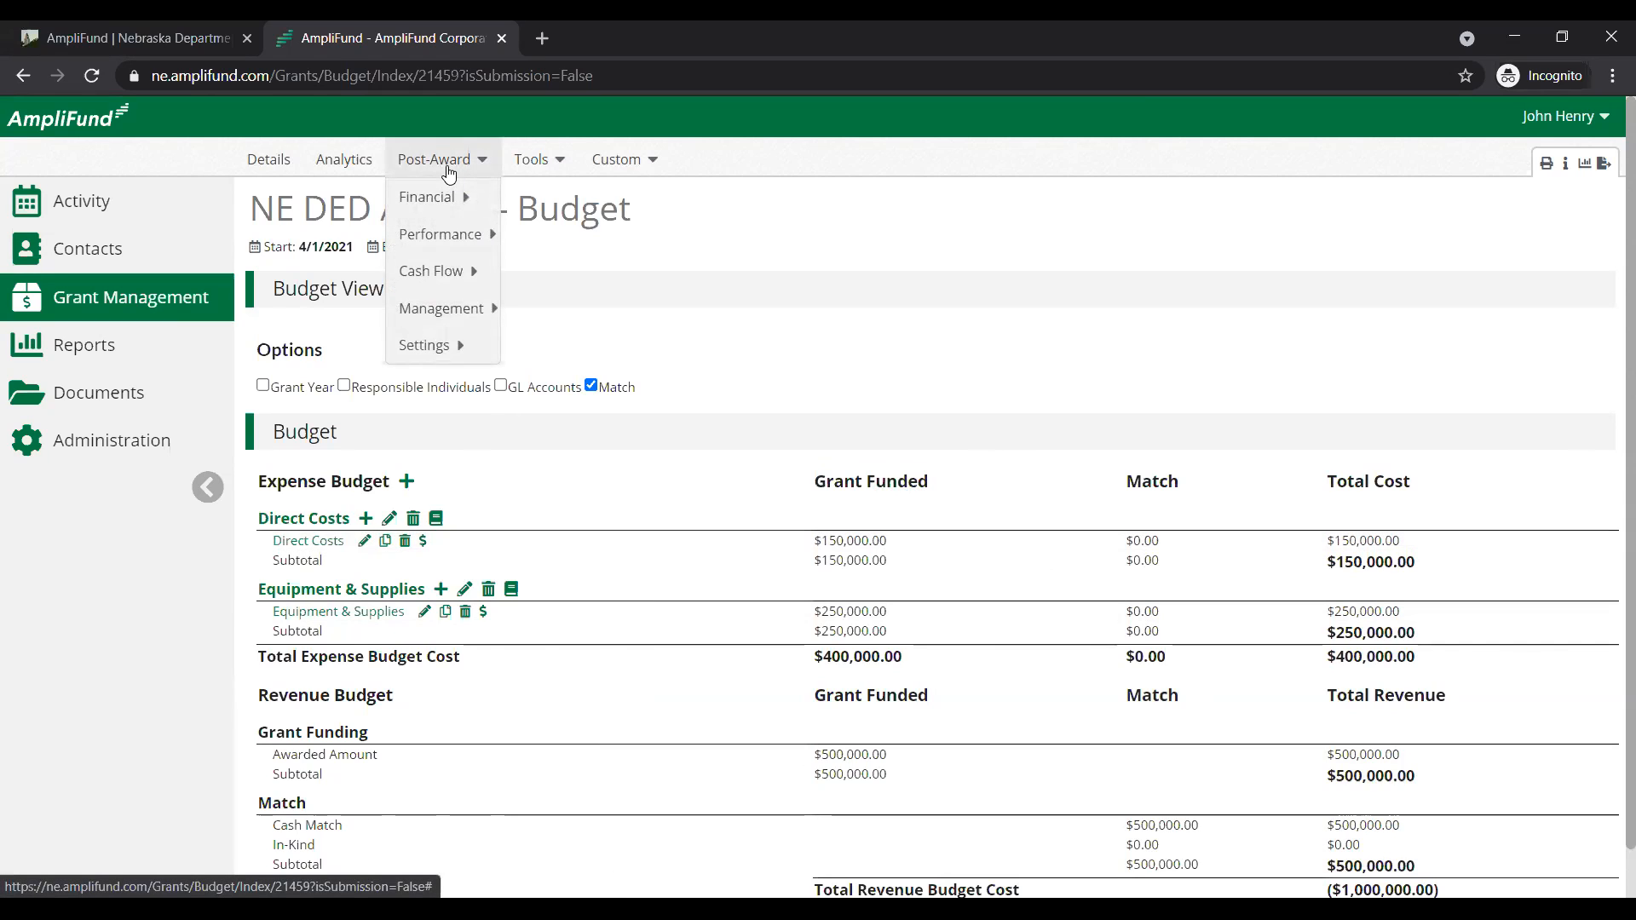
pyautogui.moveTo(444, 193)
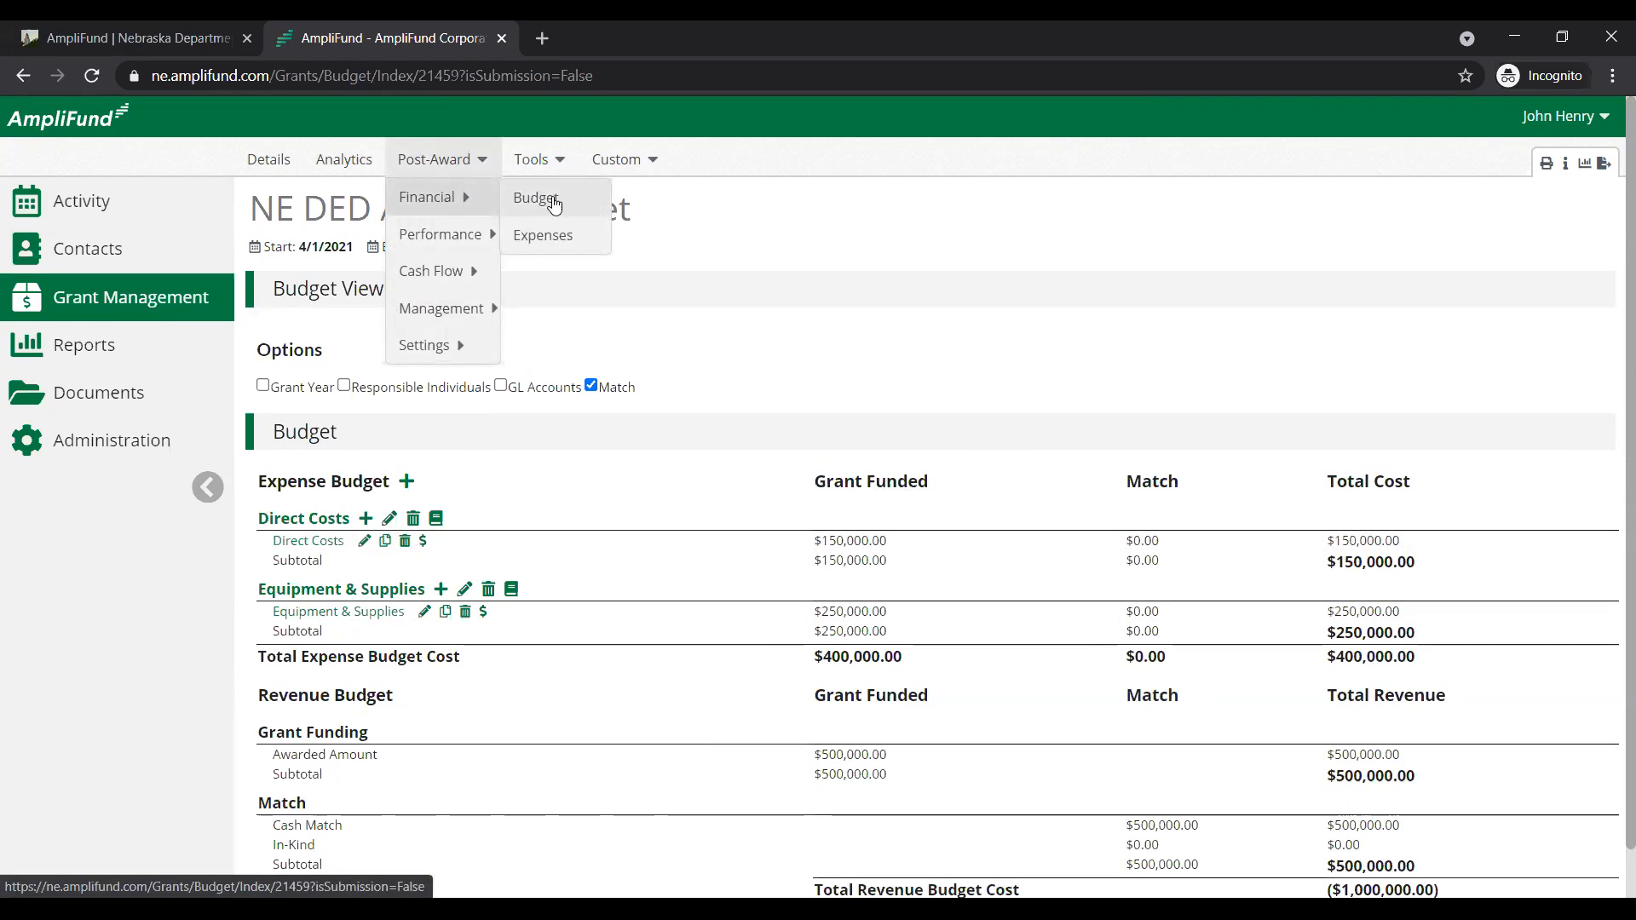
pyautogui.click(566, 236)
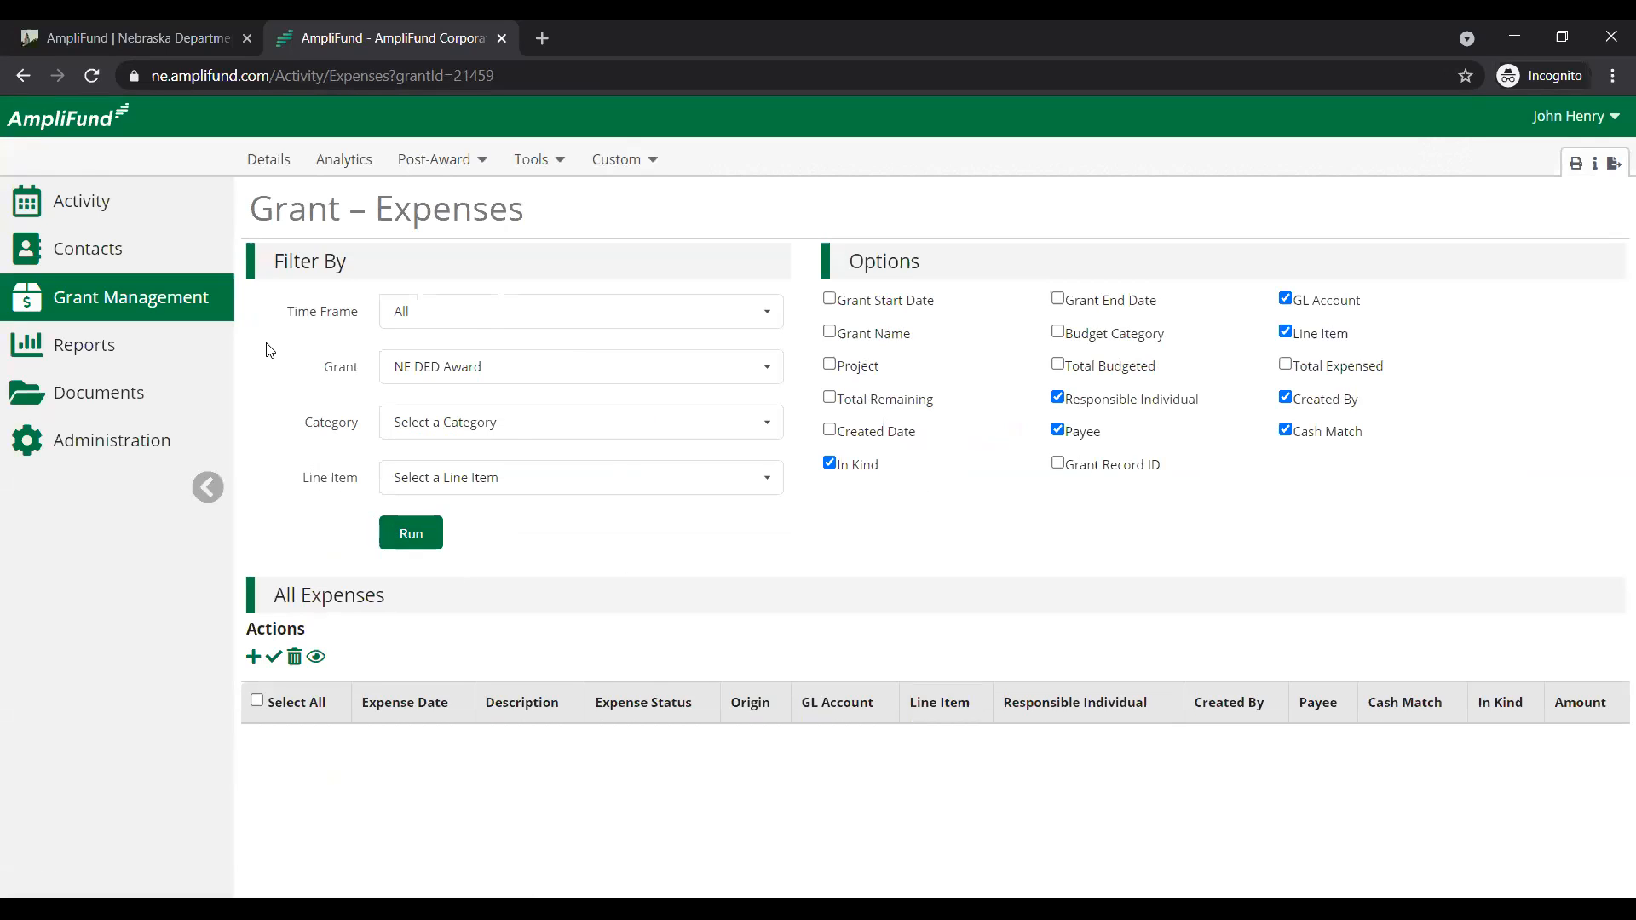
pyautogui.click(332, 368)
pyautogui.click(428, 536)
pyautogui.click(421, 530)
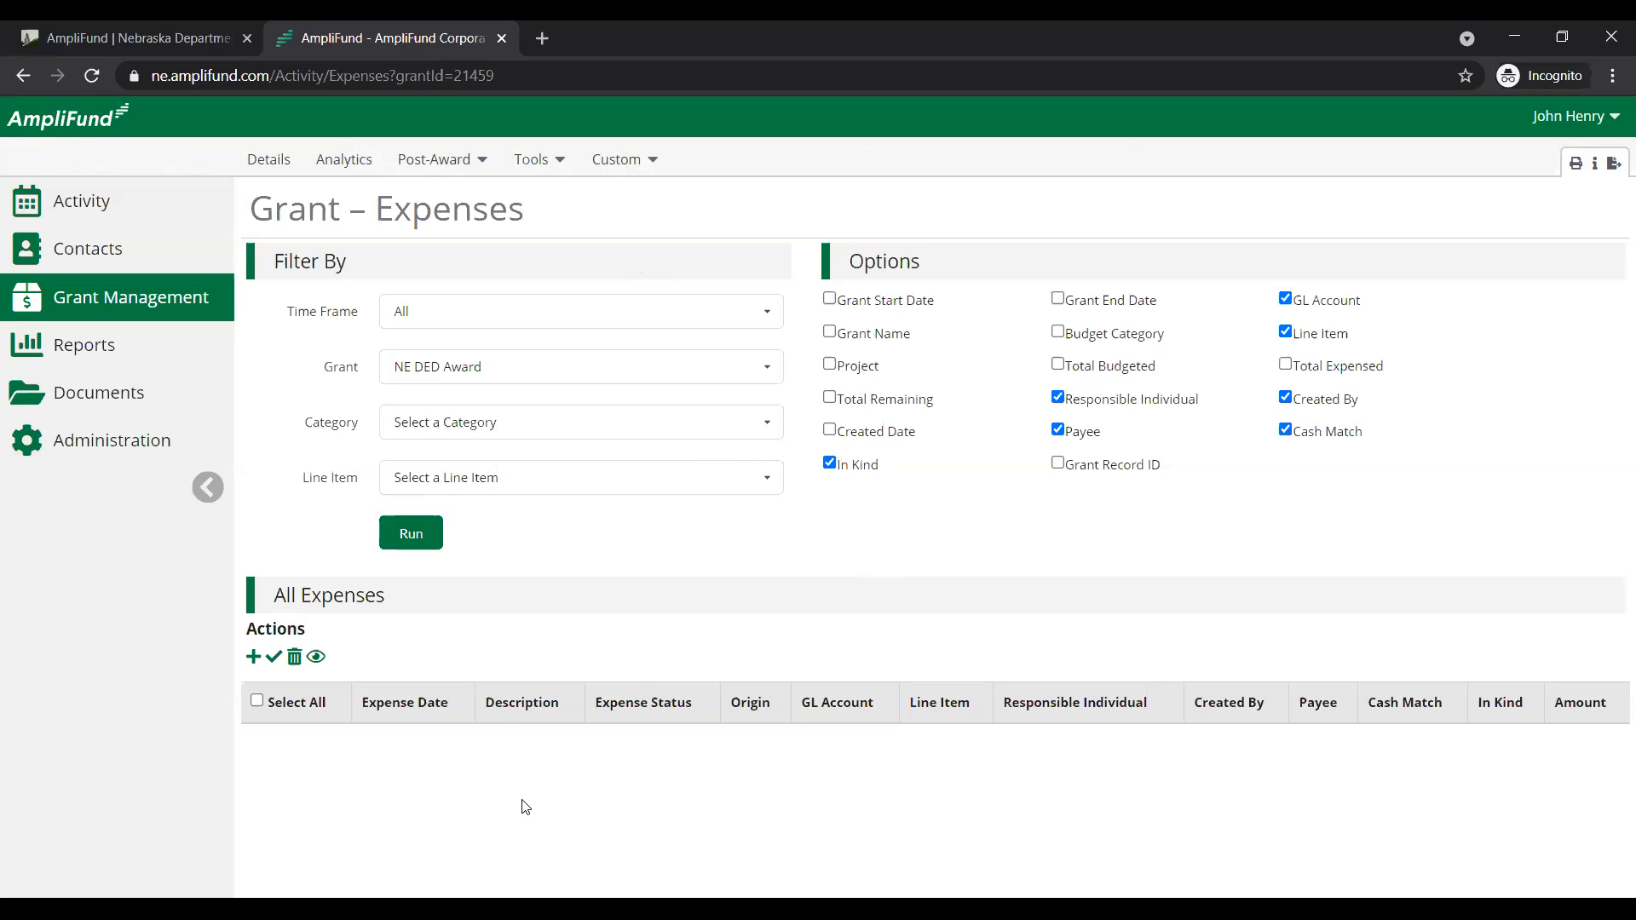
# - Start a new expense for the NE DED Award and set its category to Equipment & Supplies
pyautogui.click(254, 658)
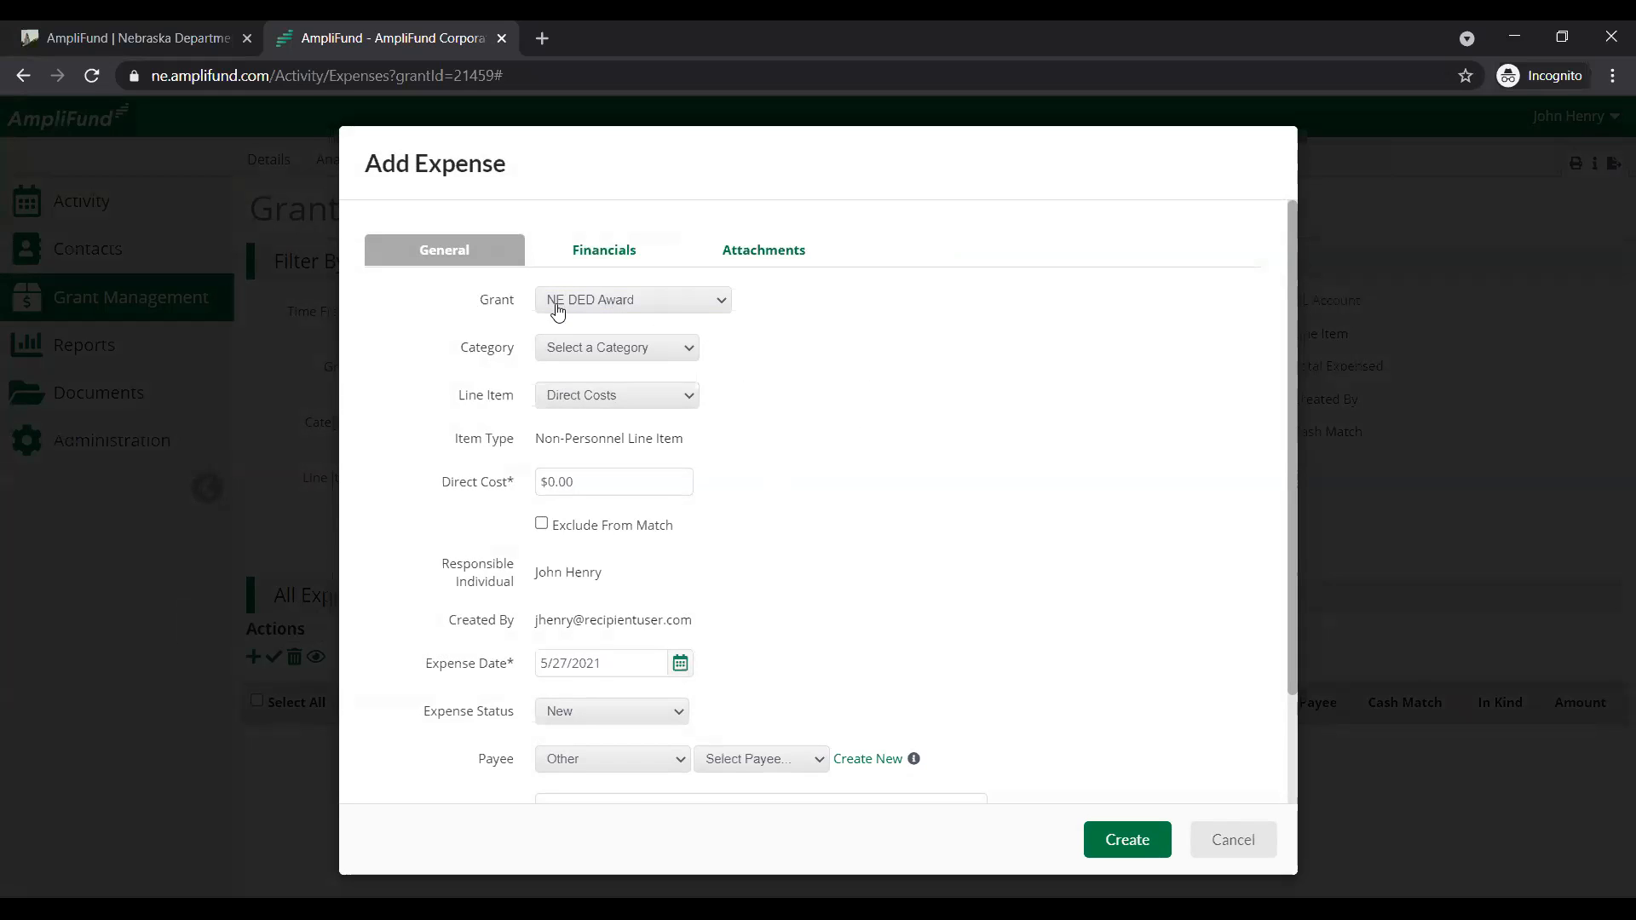
pyautogui.moveTo(479, 303); pyautogui.dragTo(511, 303)
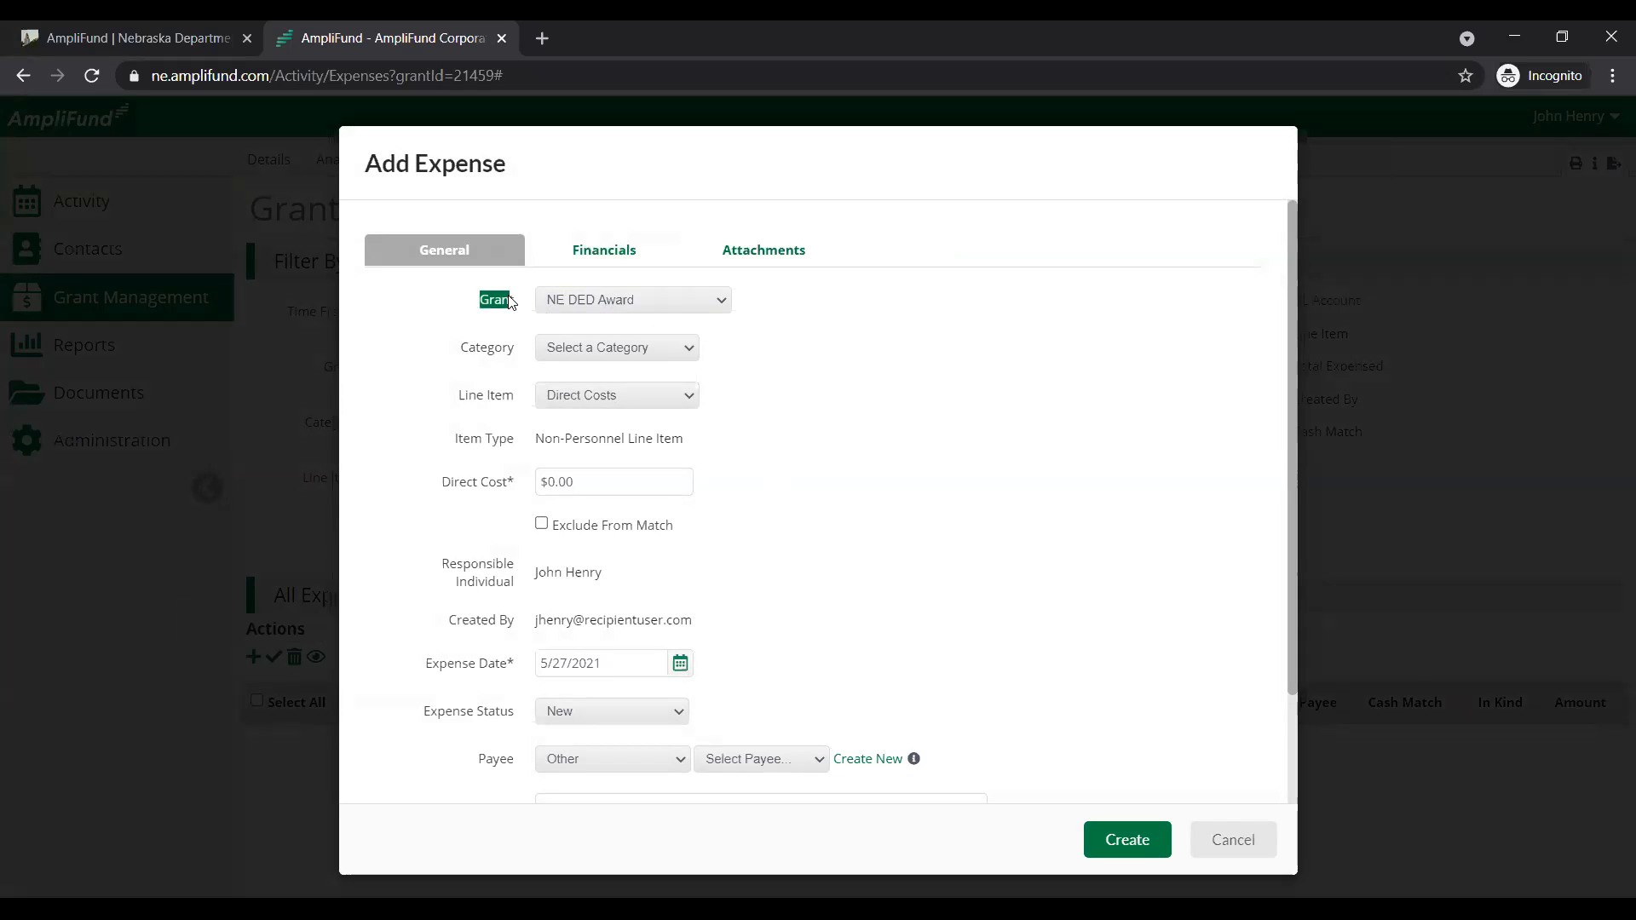
pyautogui.click(645, 345)
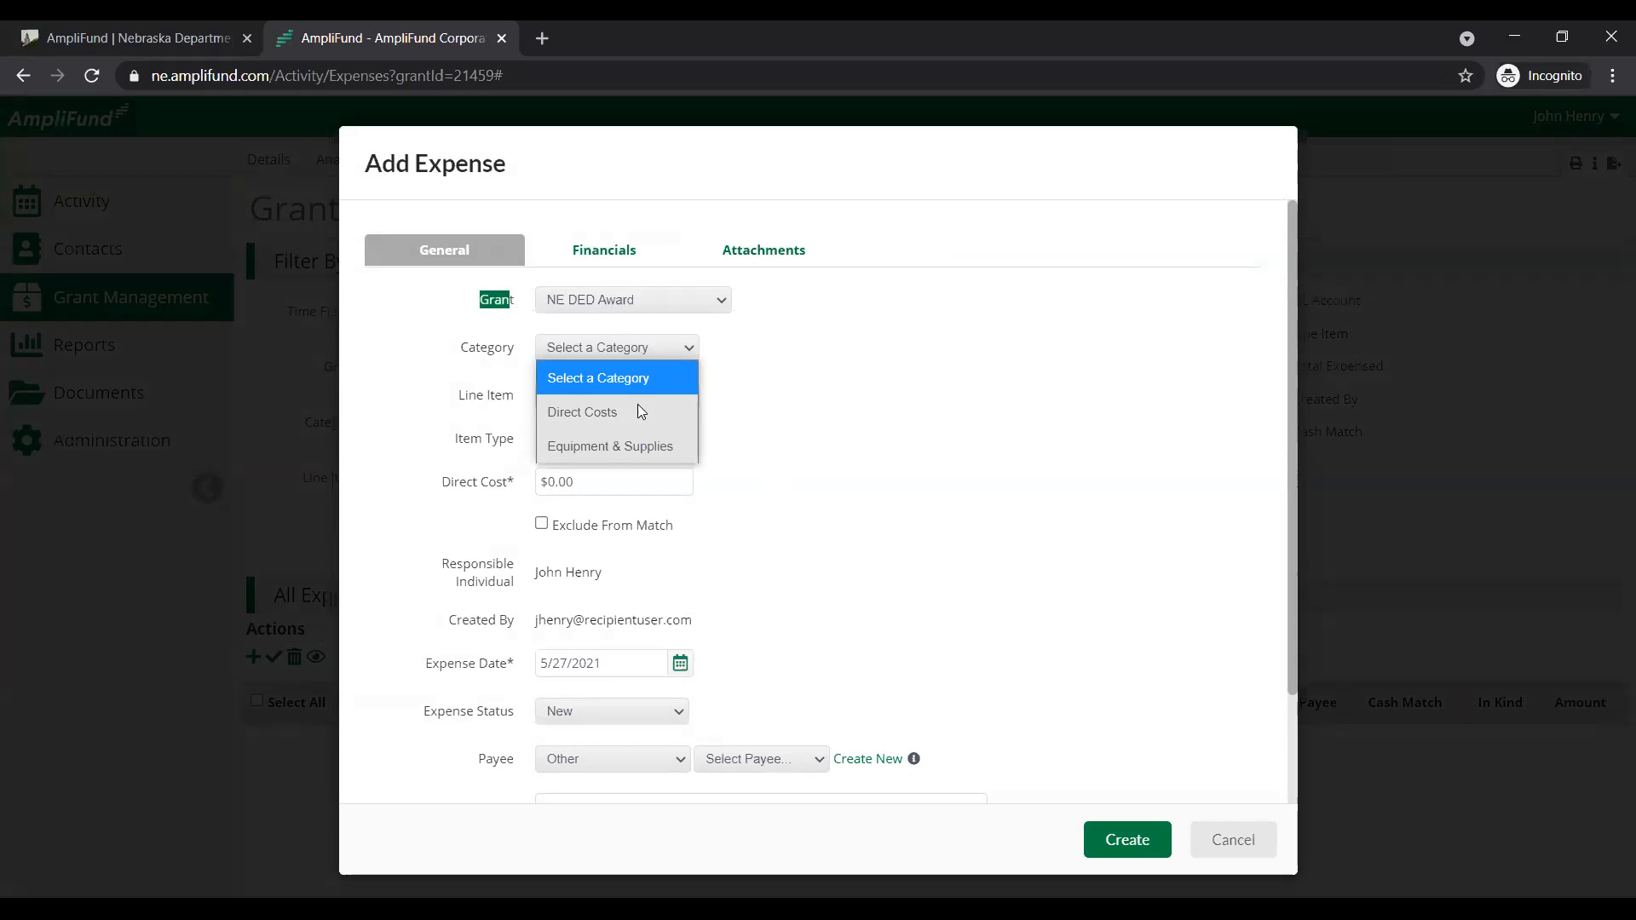
pyautogui.click(632, 449)
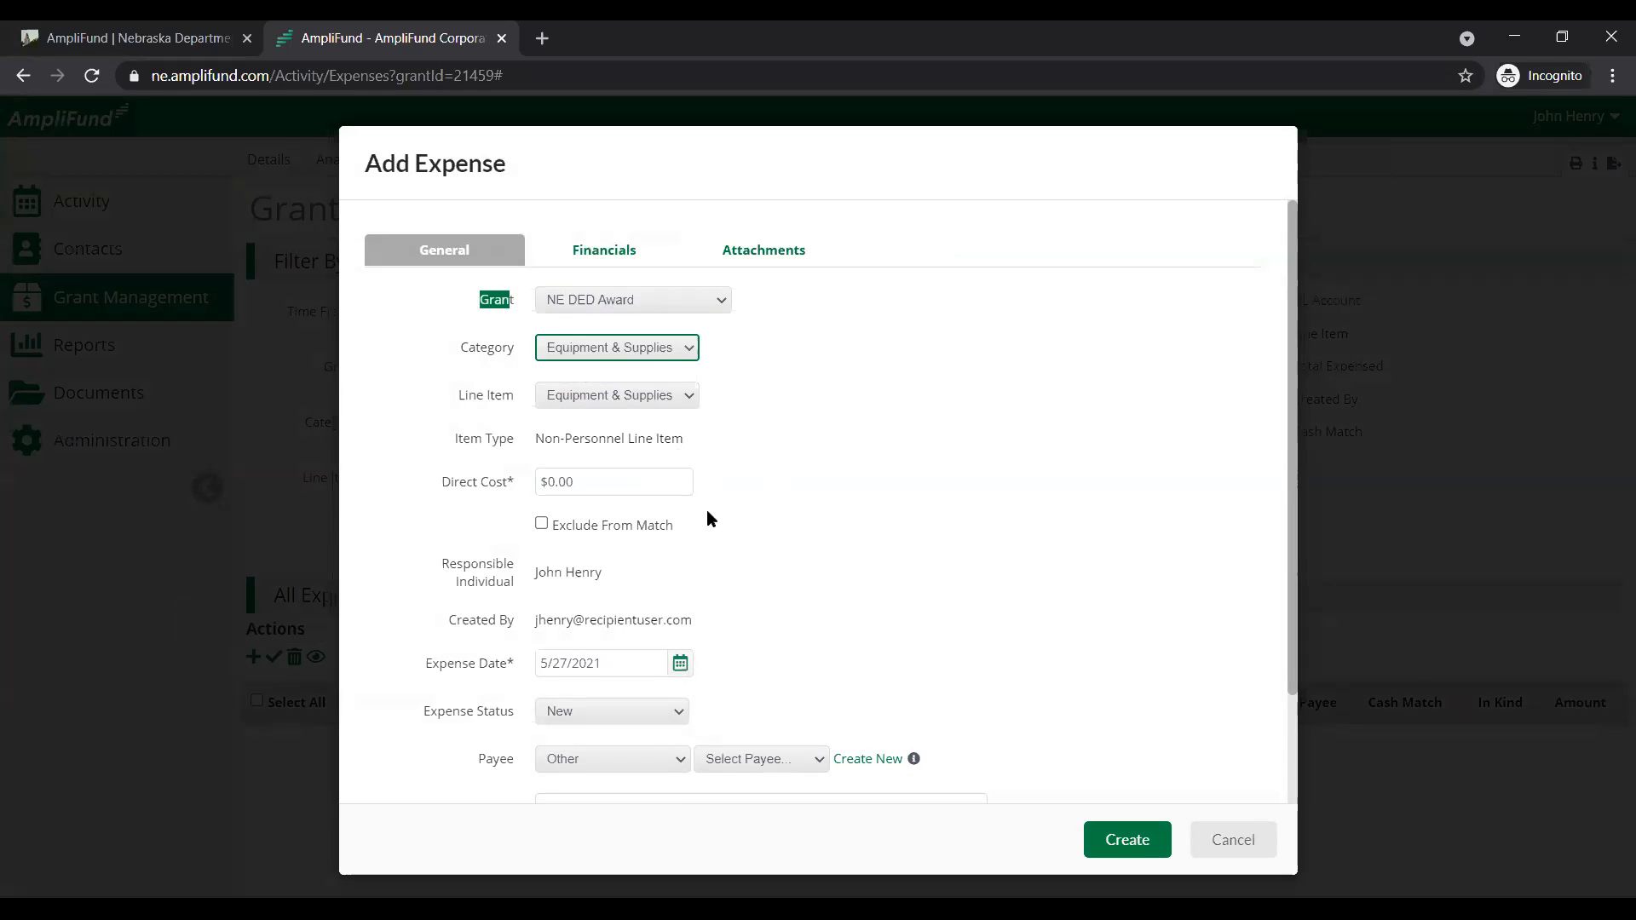
# - Set the expense's direct cost to $1,000.00 and exclude it from match
pyautogui.click(675, 476)
pyautogui.doubleClick(675, 475)
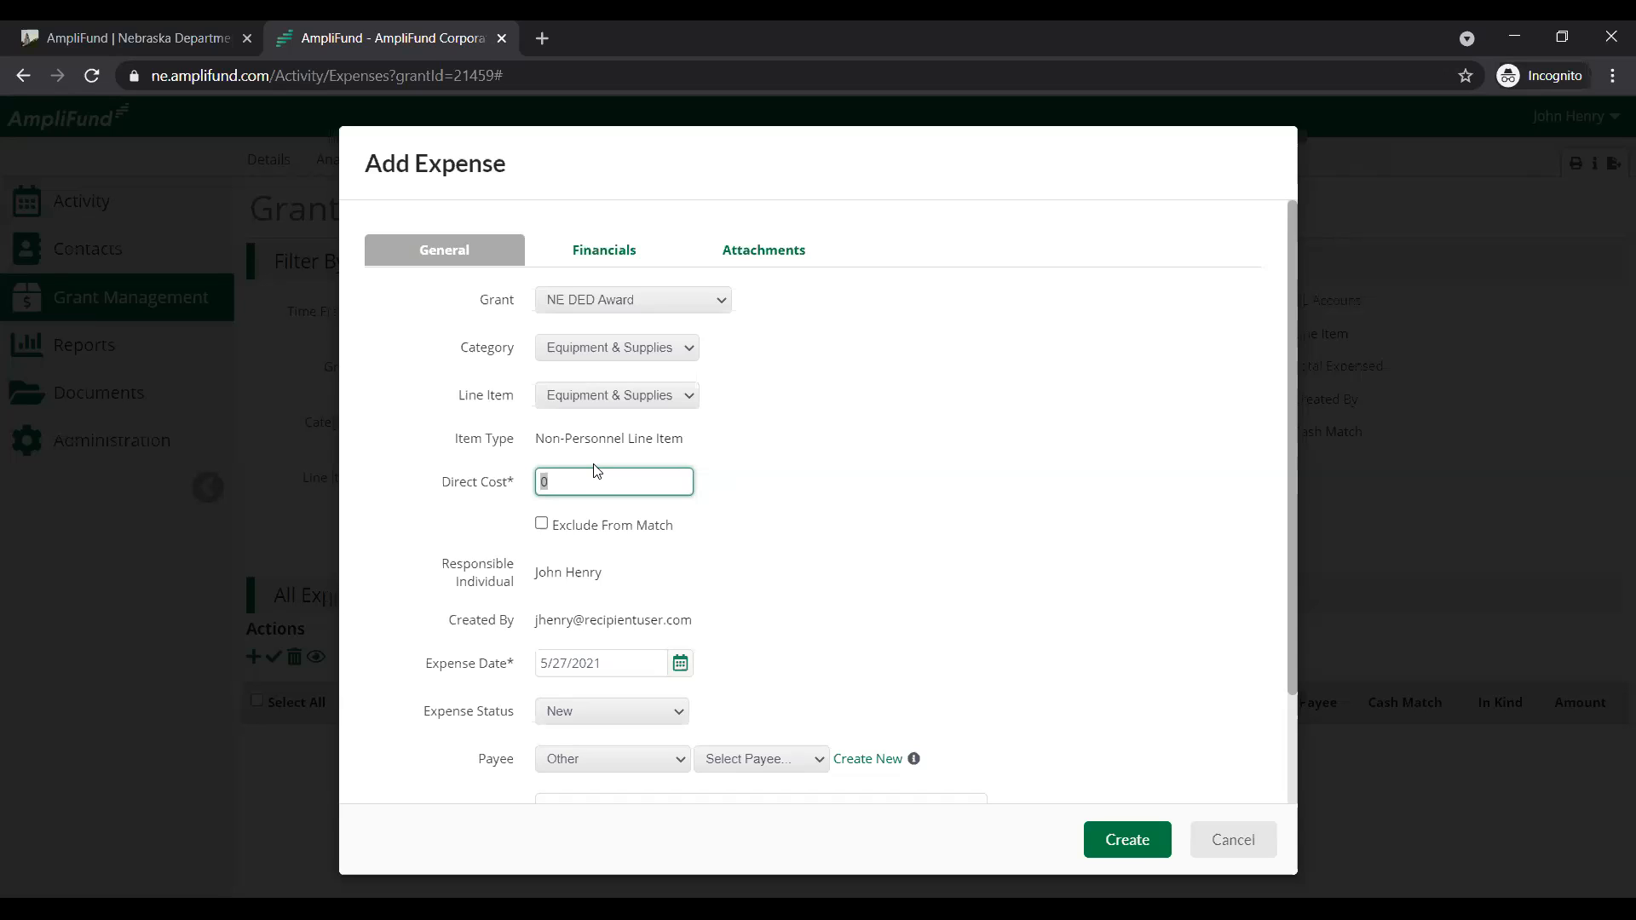
pyautogui.click(551, 483)
pyautogui.press('BackSpace')
pyautogui.write('1000')
pyautogui.click(804, 456)
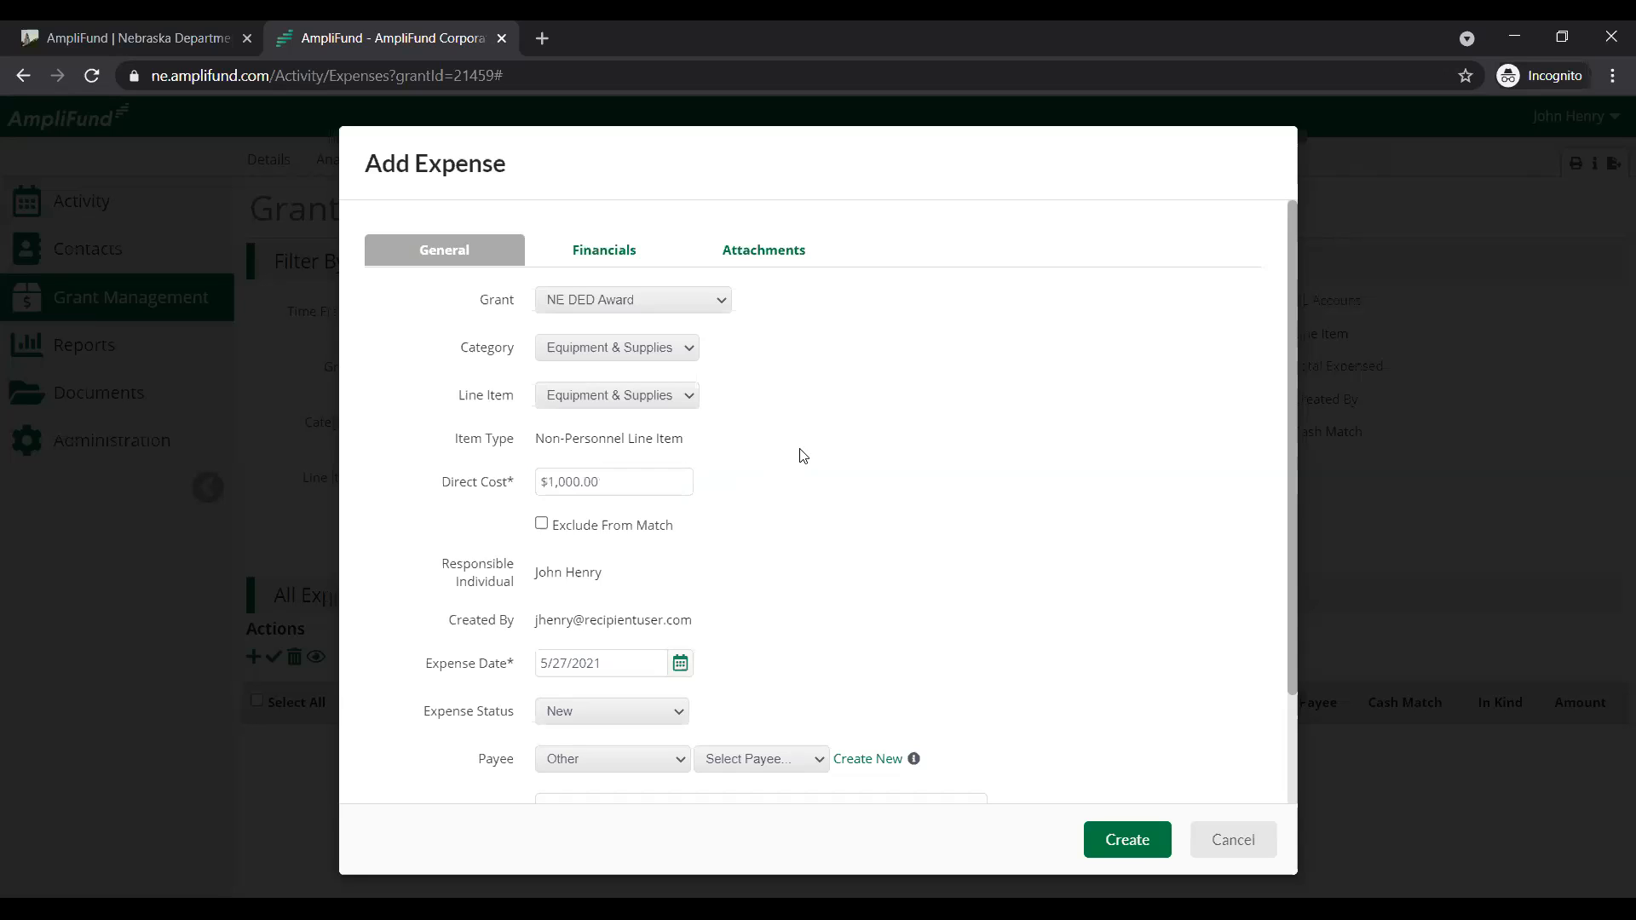
pyautogui.click(543, 525)
pyautogui.scroll(-2, 677, 567)
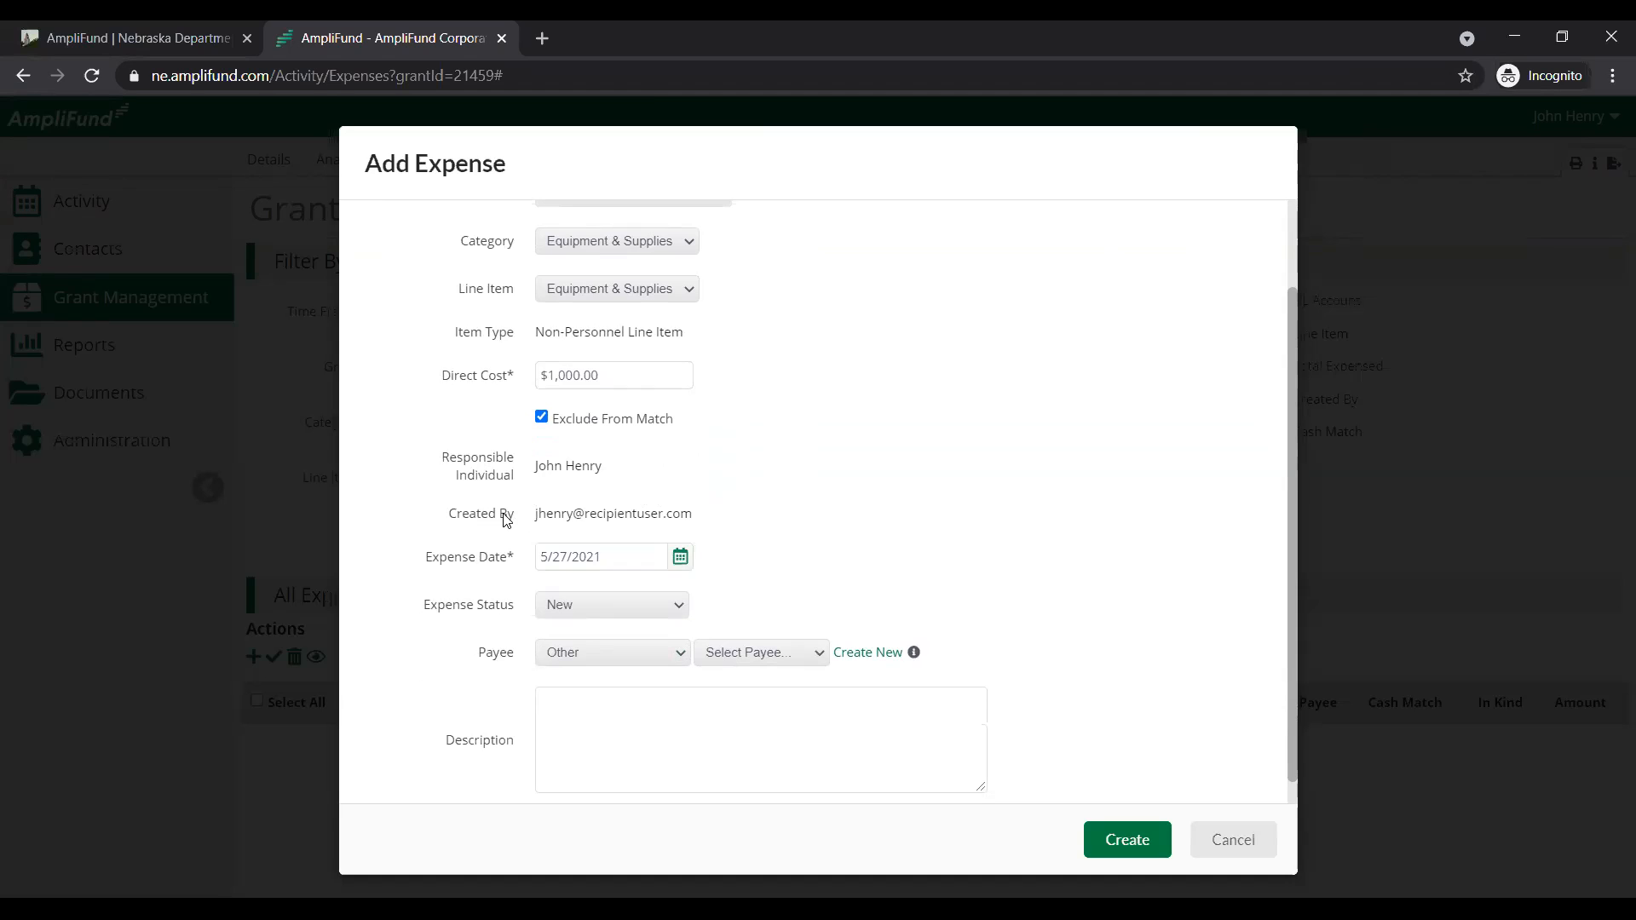
pyautogui.click(640, 550)
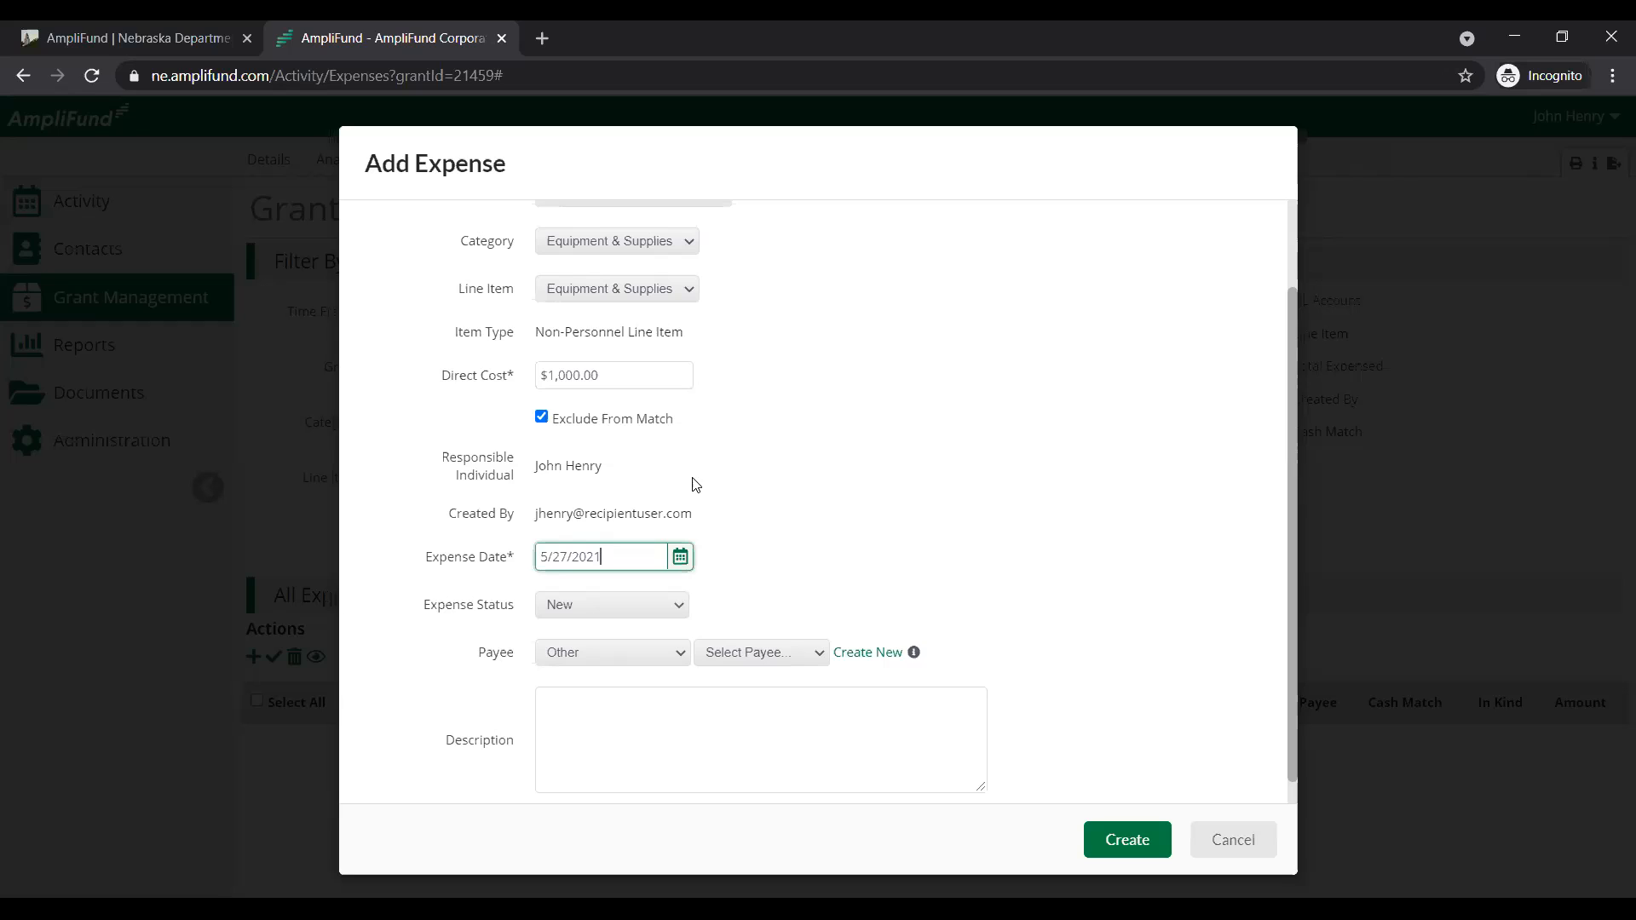
pyautogui.doubleClick(614, 551)
pyautogui.click(613, 550)
pyautogui.click(757, 544)
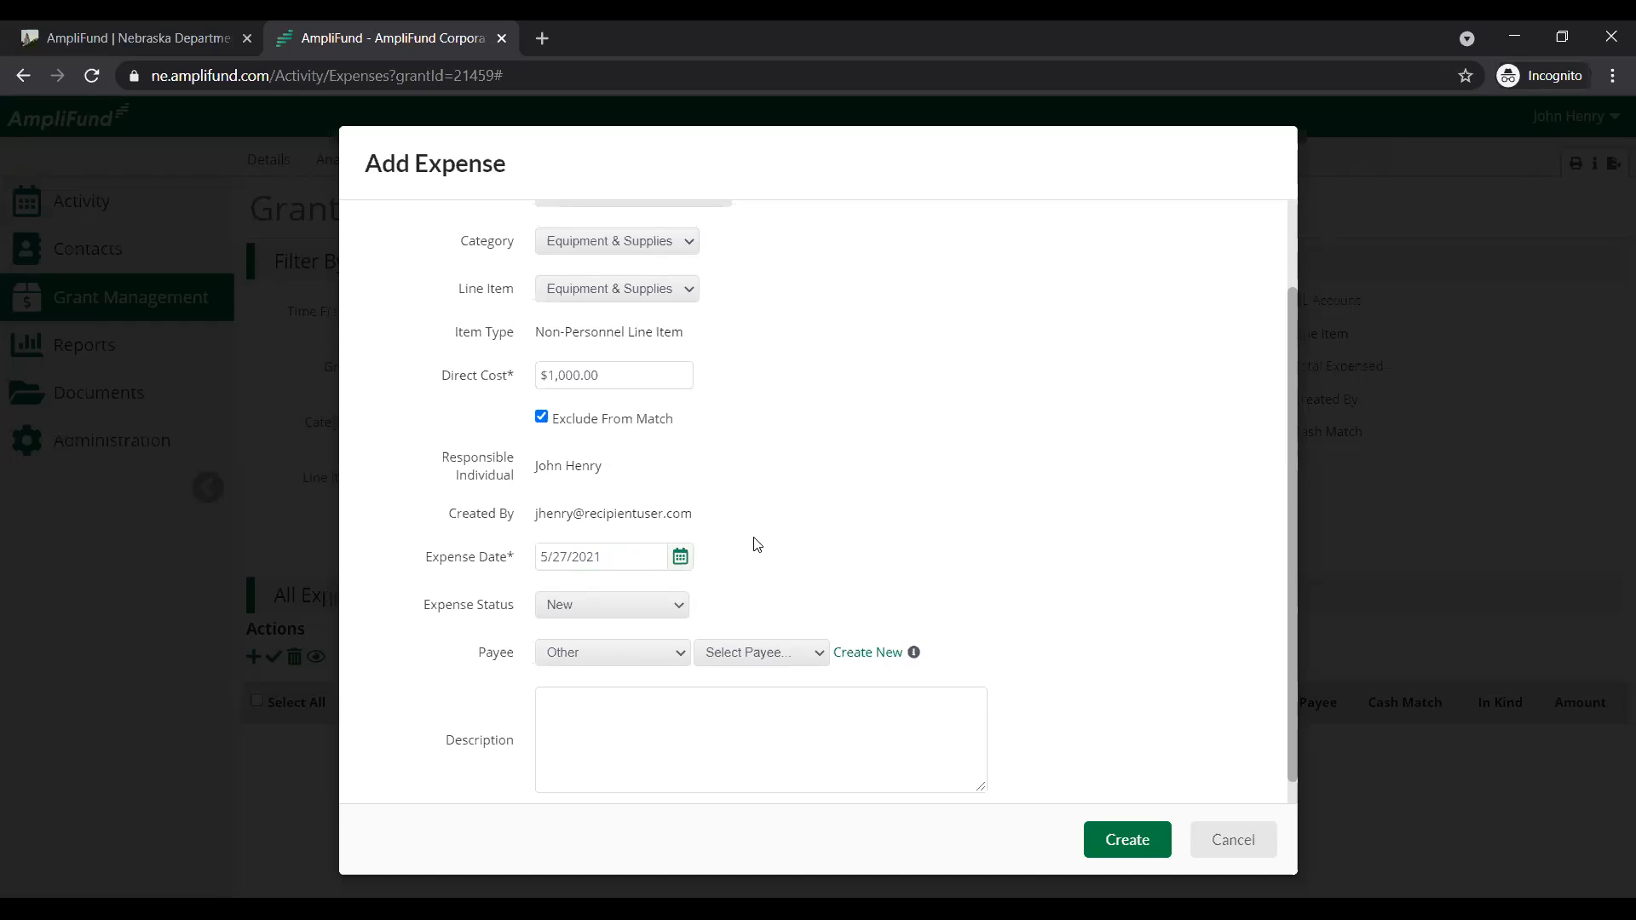
pyautogui.click(633, 559)
pyautogui.moveTo(632, 560); pyautogui.dragTo(537, 568)
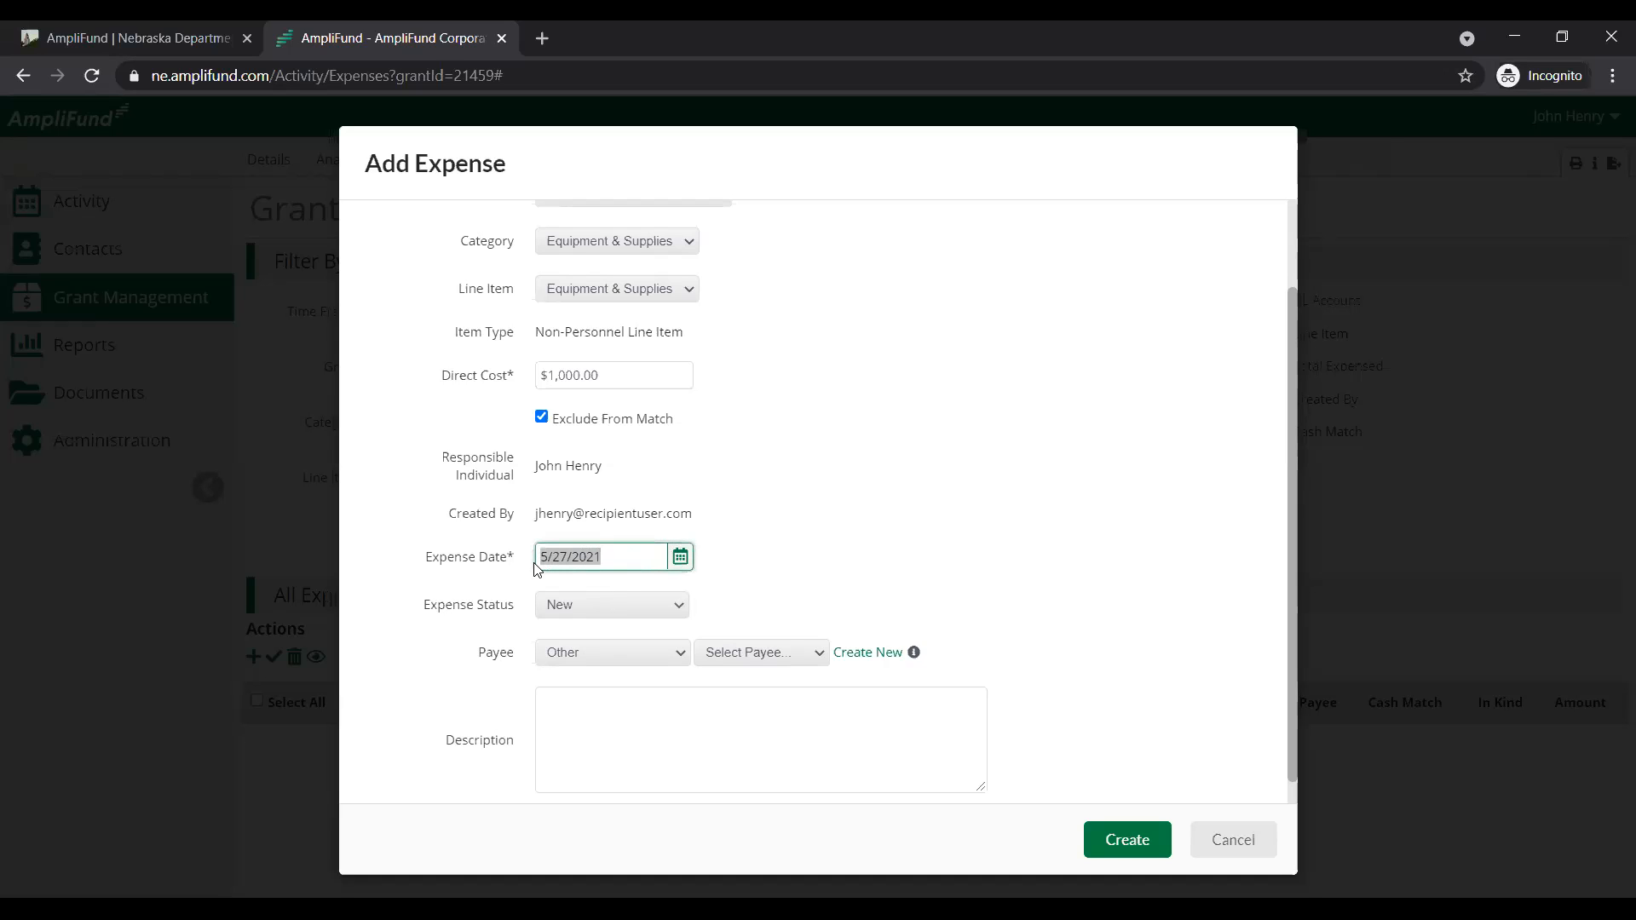
pyautogui.click(759, 498)
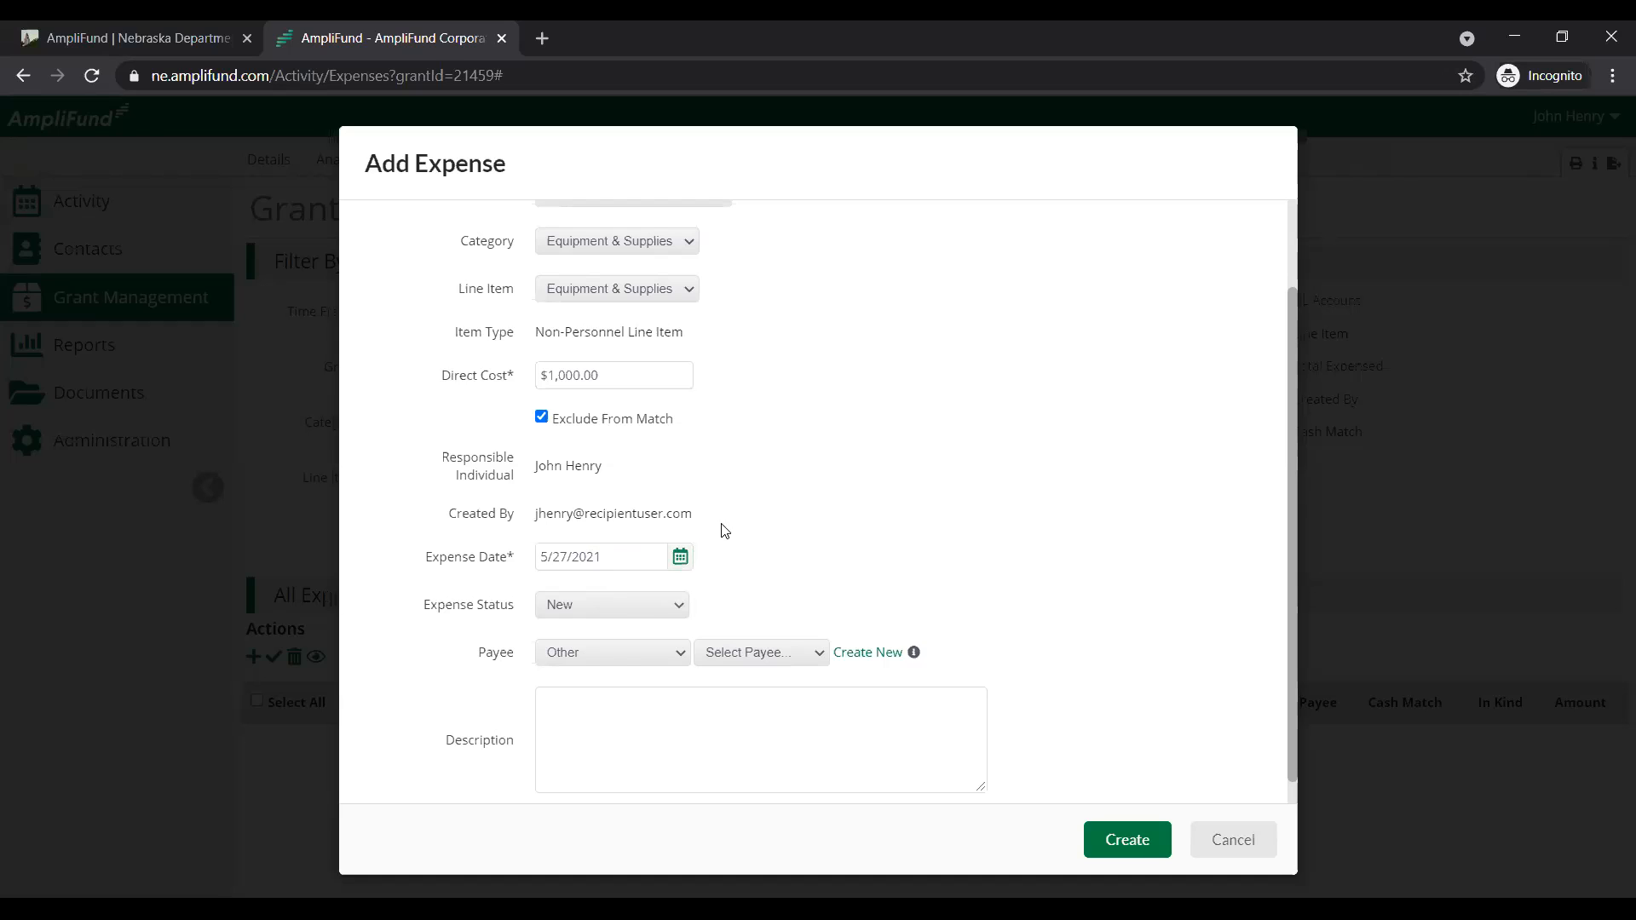
# - Set the expense date to 4/15/2021
pyautogui.click(565, 562)
pyautogui.moveTo(613, 563); pyautogui.dragTo(568, 578)
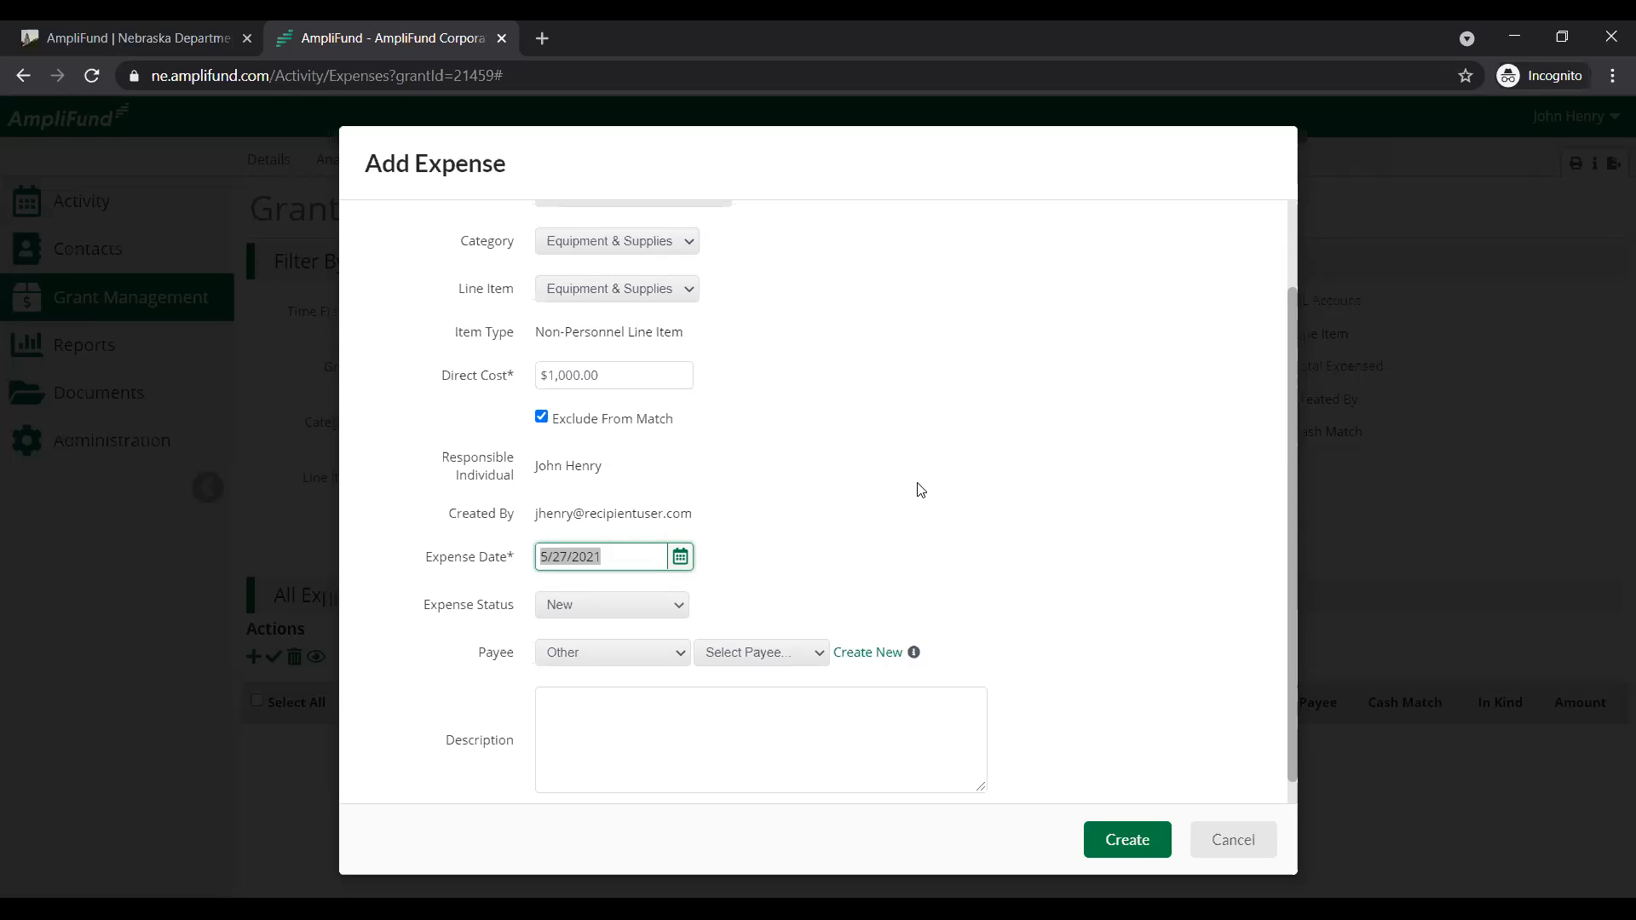
pyautogui.write('04')
pyautogui.click(692, 558)
pyautogui.click(680, 557)
pyautogui.click(557, 590)
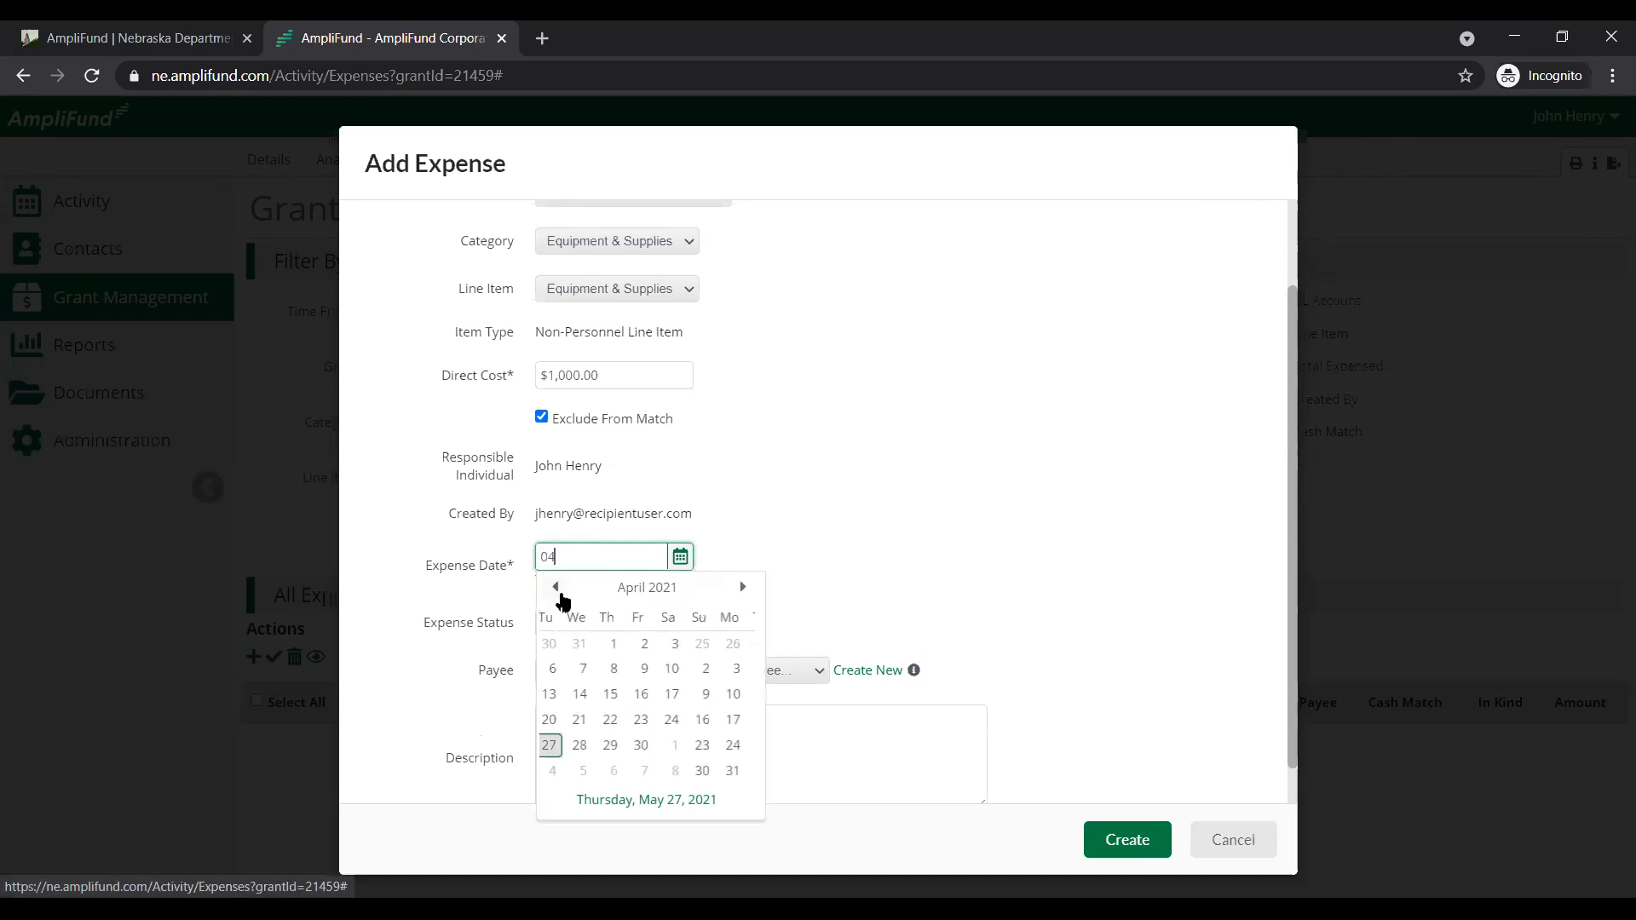
pyautogui.click(674, 699)
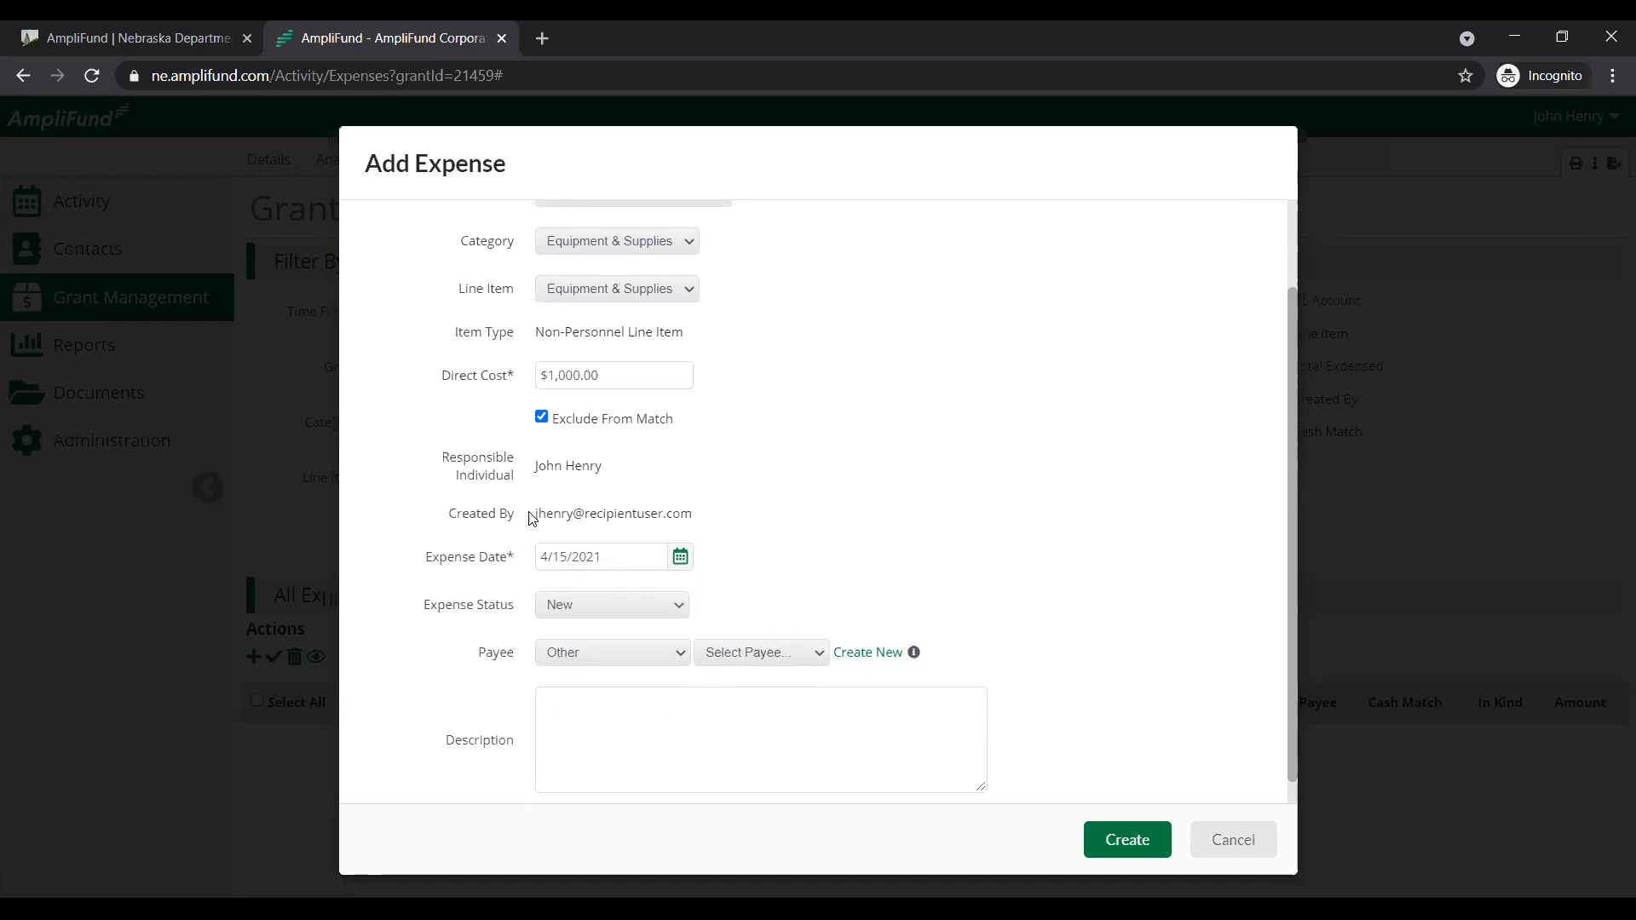
pyautogui.click(634, 558)
# - Set the expense status to Reviewed
pyautogui.moveTo(424, 610); pyautogui.dragTo(514, 621)
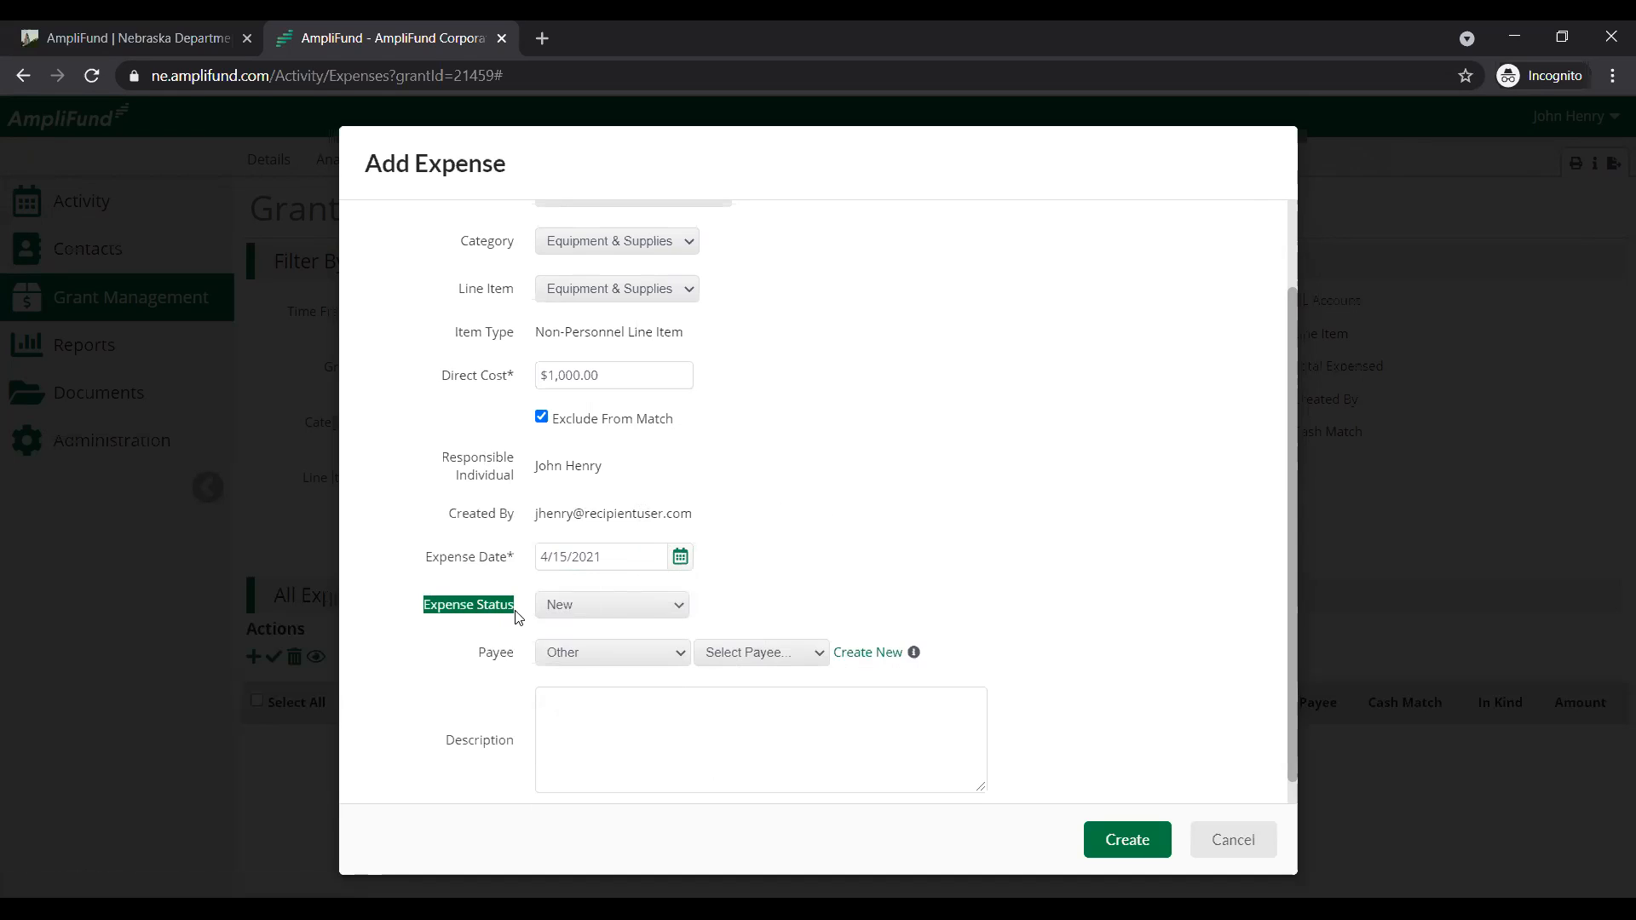
pyautogui.click(679, 607)
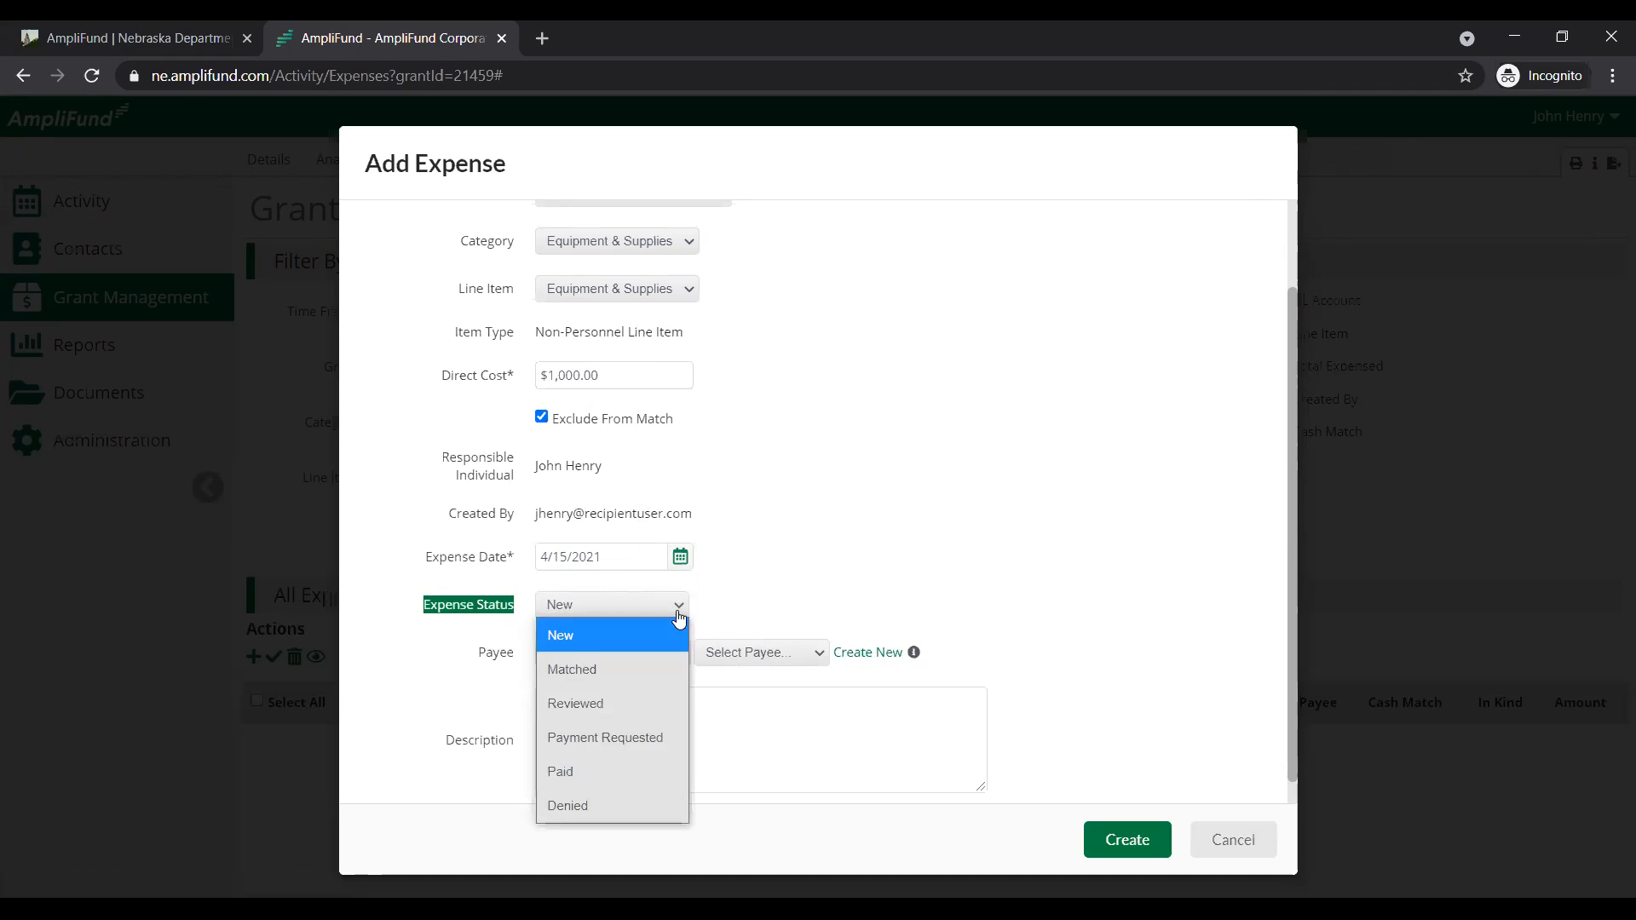
pyautogui.click(612, 709)
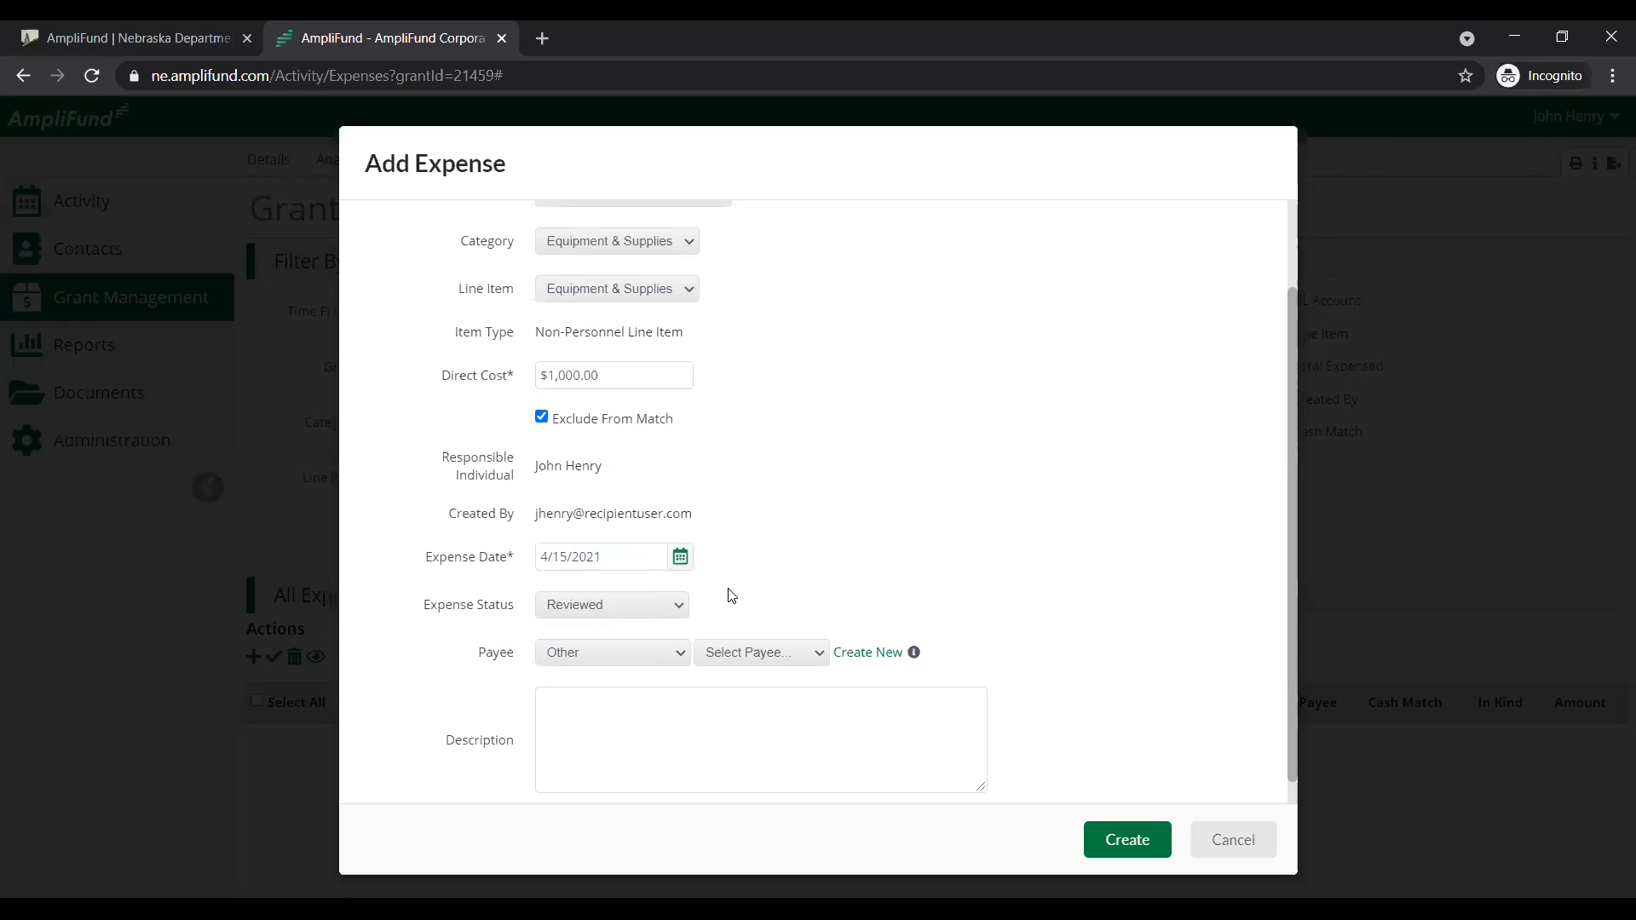
# - Switch the payee from an existing entry to creating a new one, and move on to the description field
pyautogui.click(868, 652)
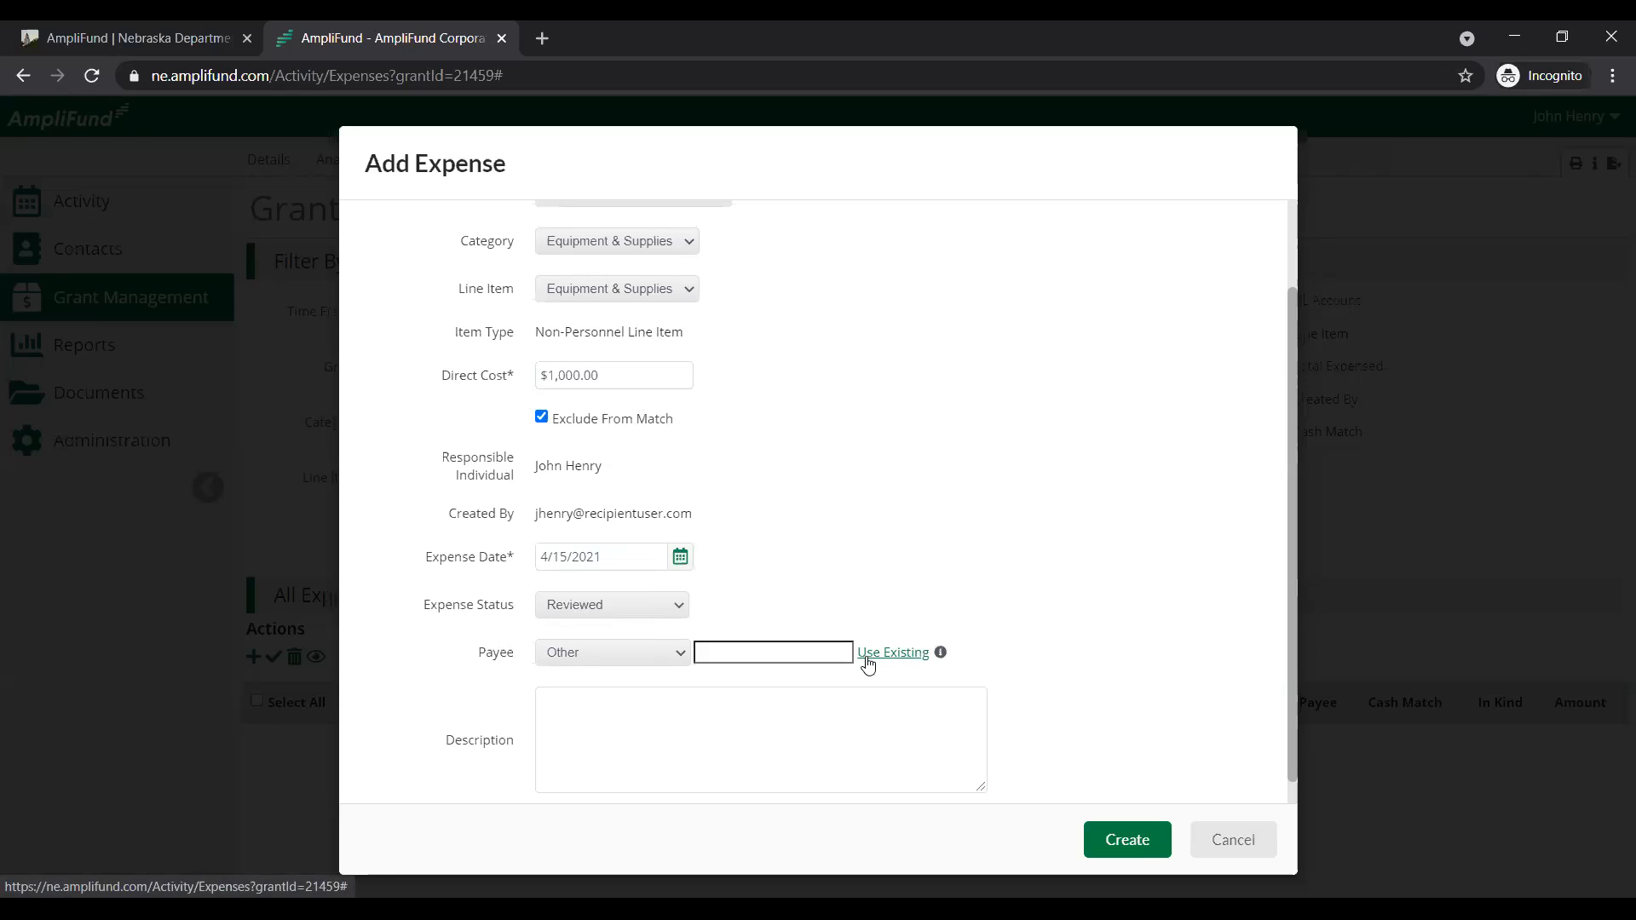
pyautogui.click(805, 655)
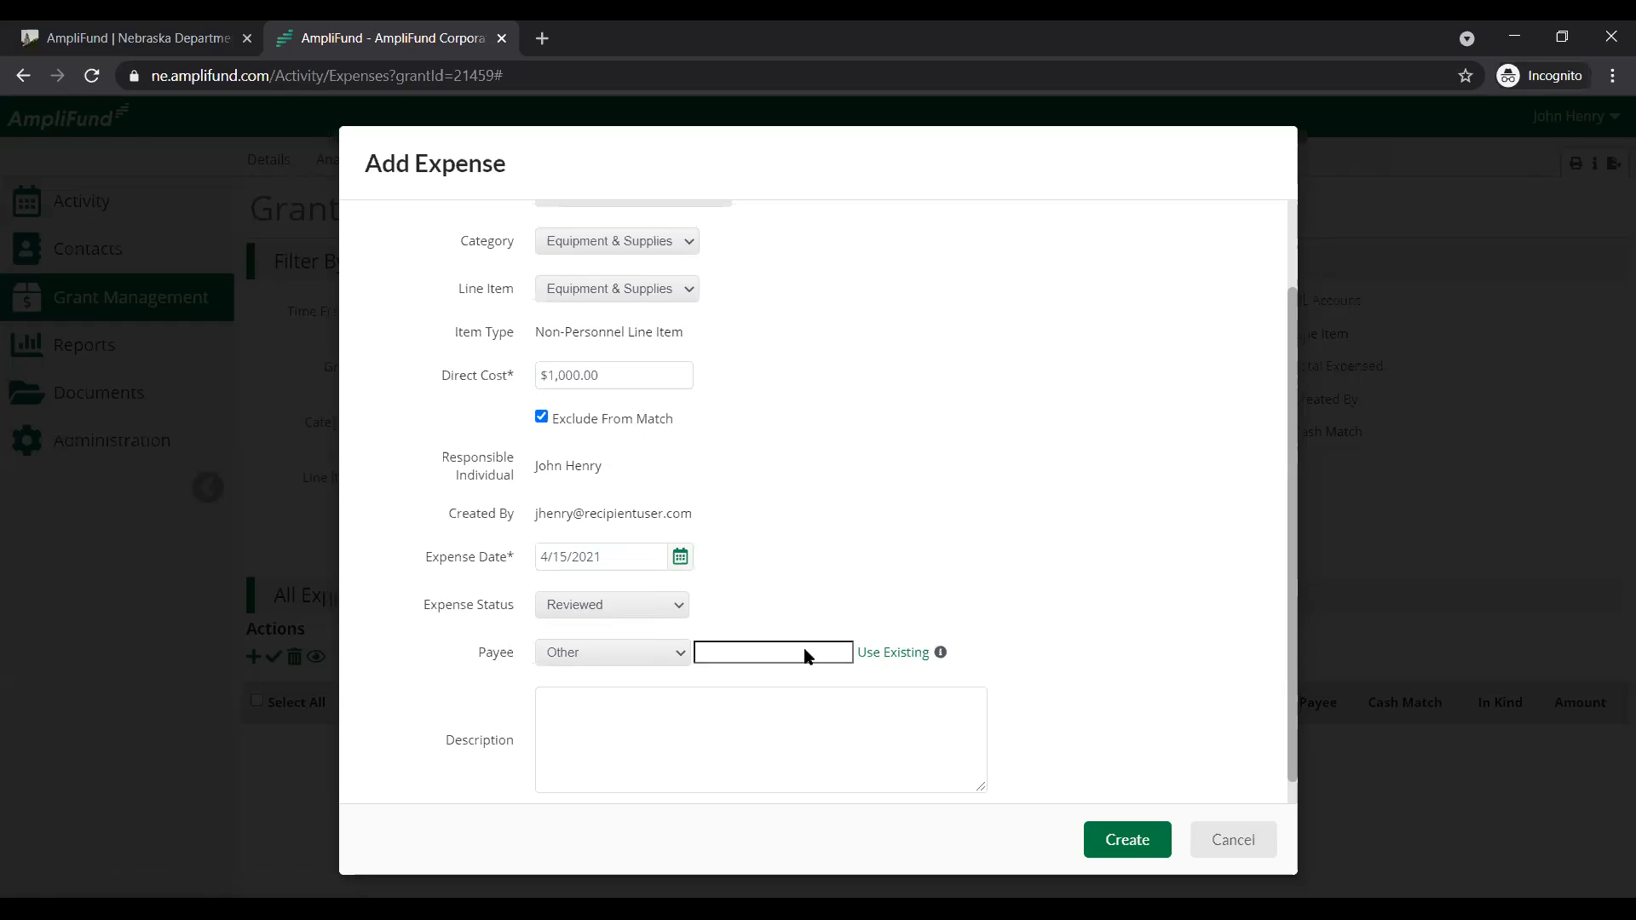
pyautogui.click(766, 692)
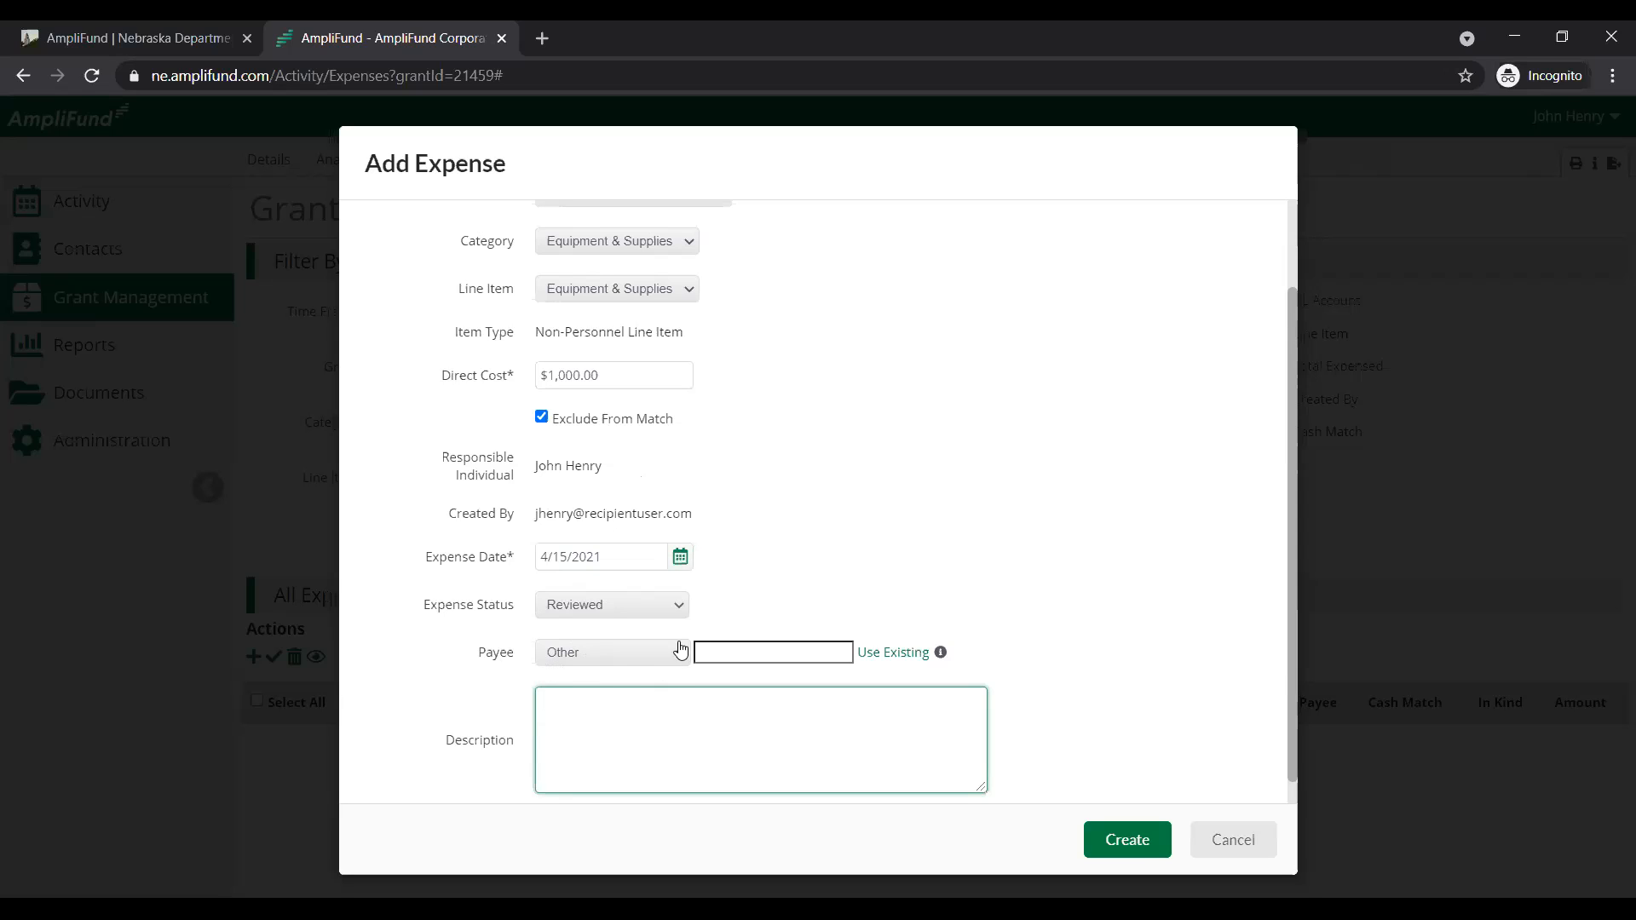
# - Review the grant-funded amount in the expense's financial details and compare it with the general information
pyautogui.scroll(2, 716, 413)
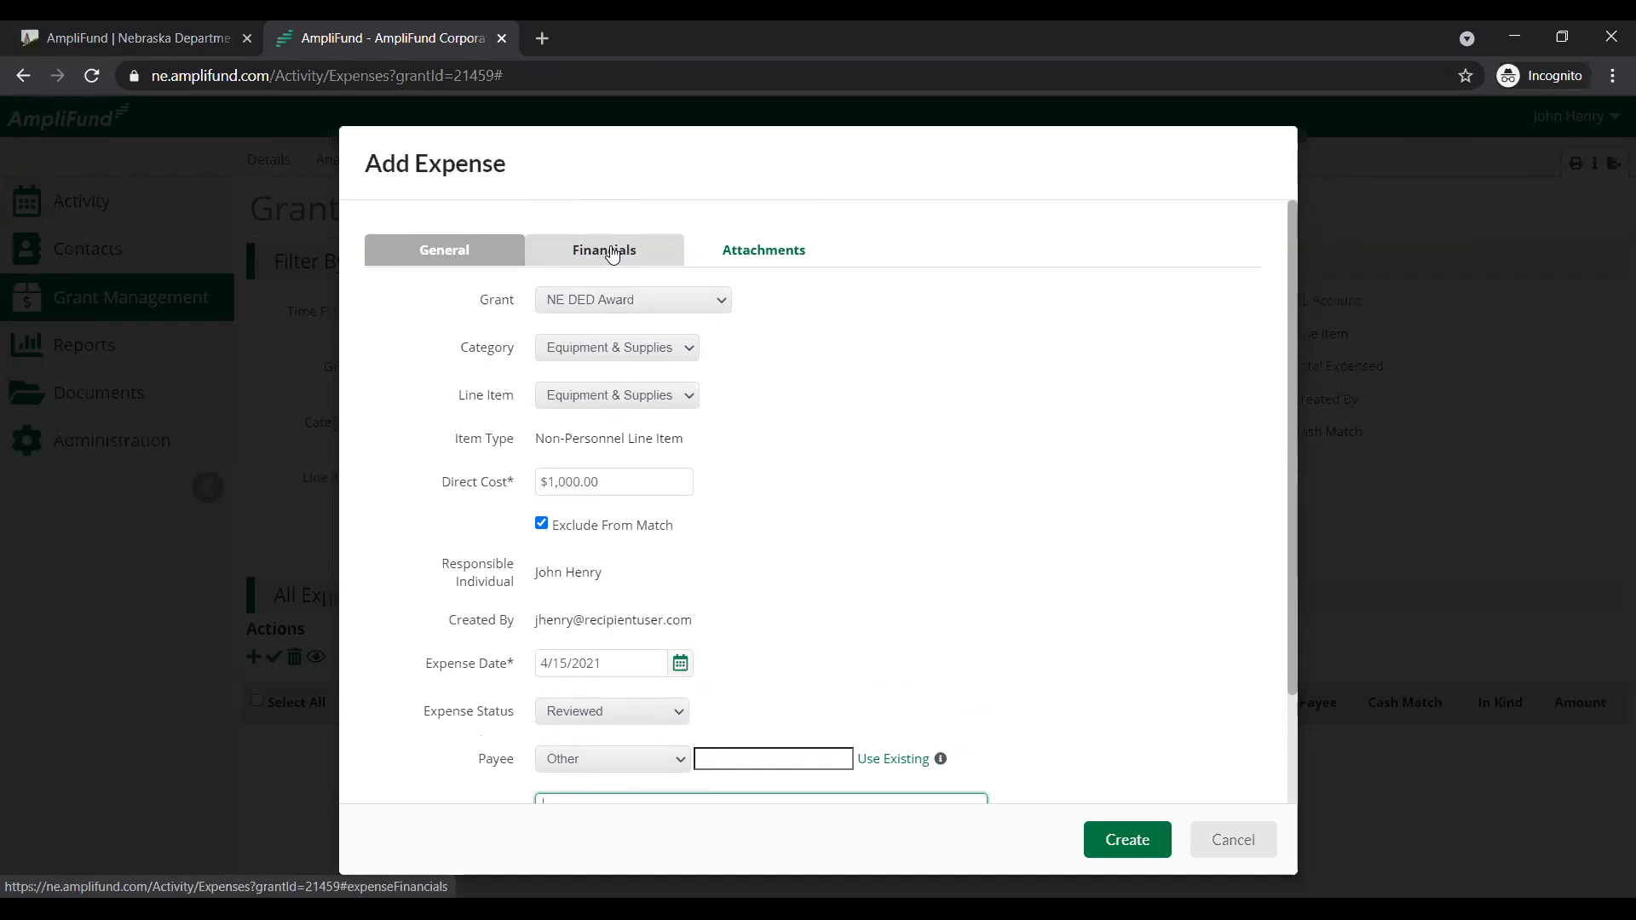
pyautogui.click(611, 252)
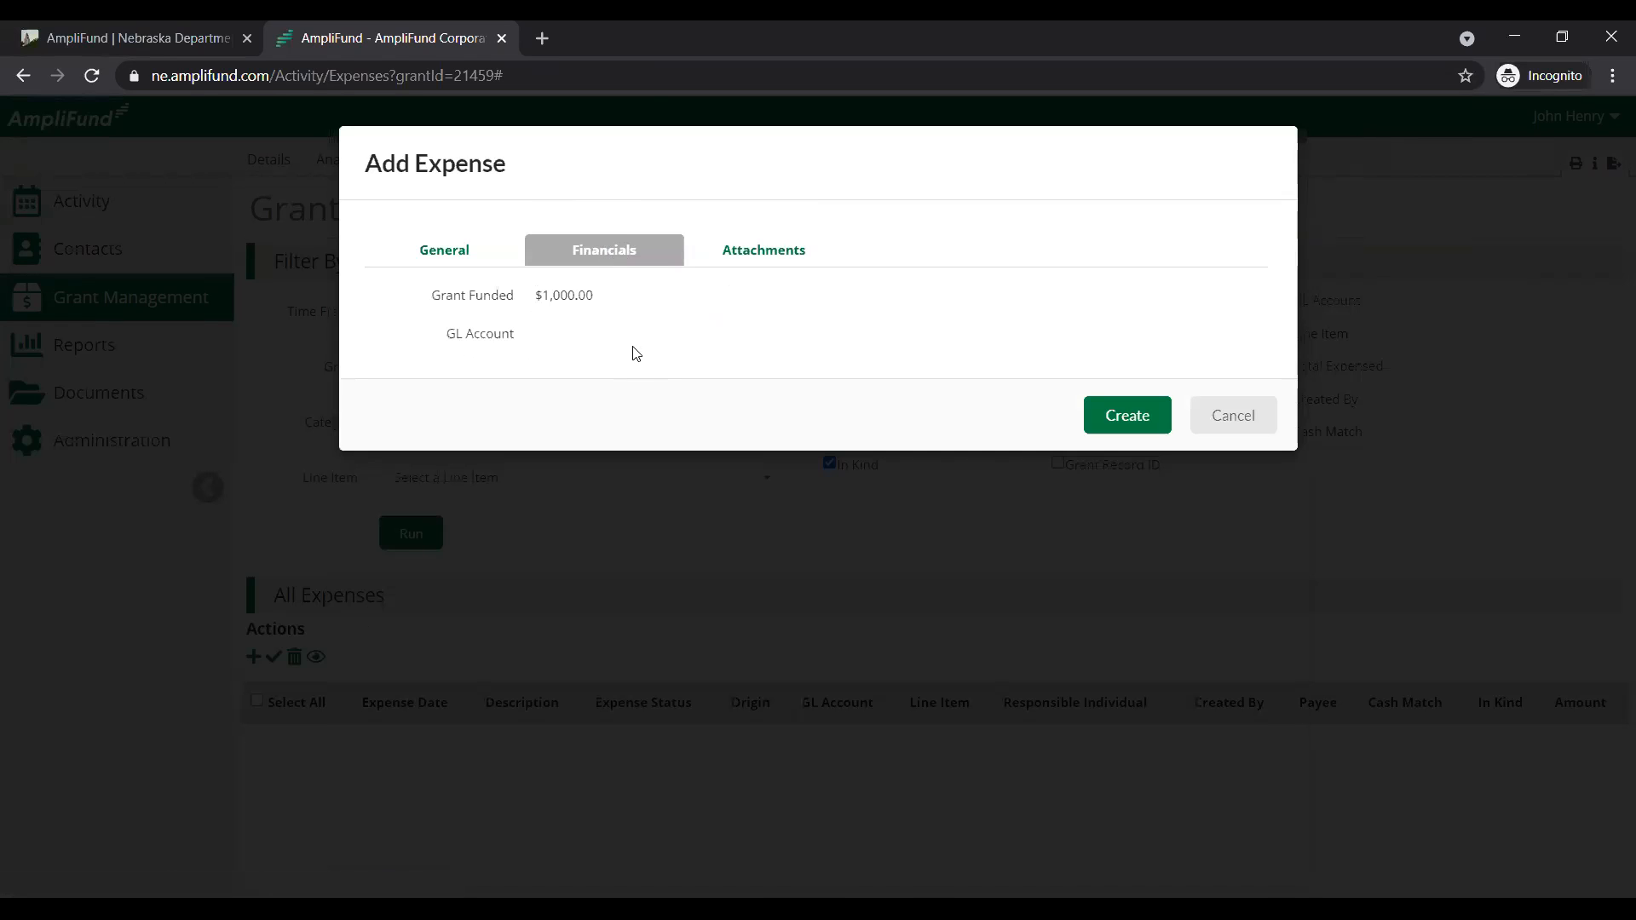
pyautogui.tripleClick(460, 295)
pyautogui.click(620, 298)
pyautogui.click(485, 249)
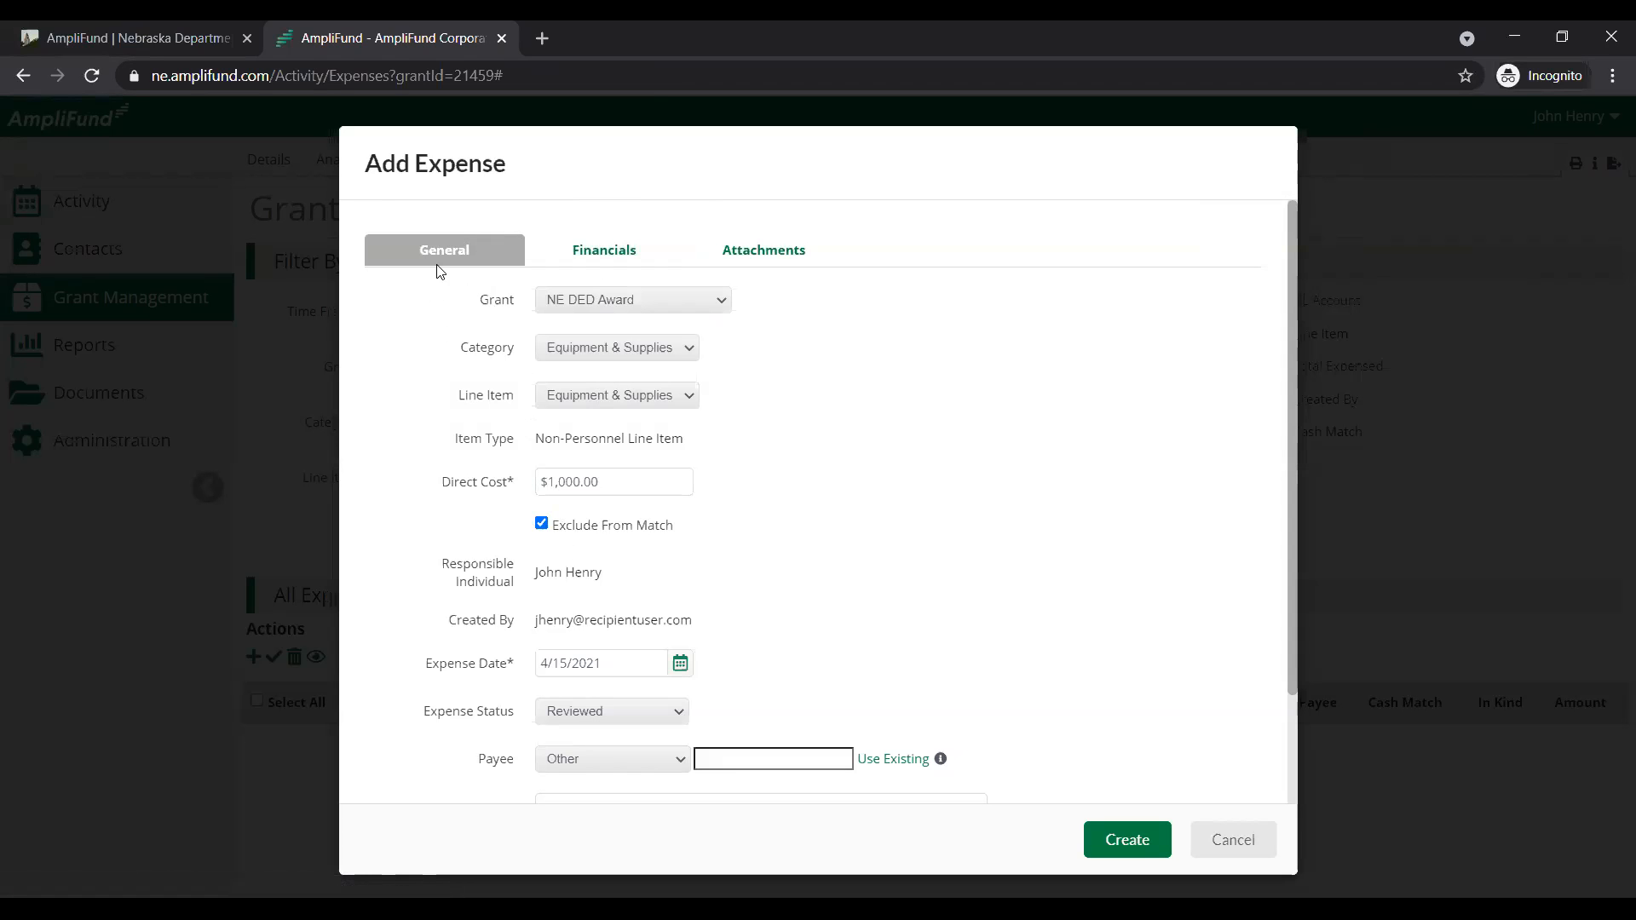
pyautogui.click(625, 254)
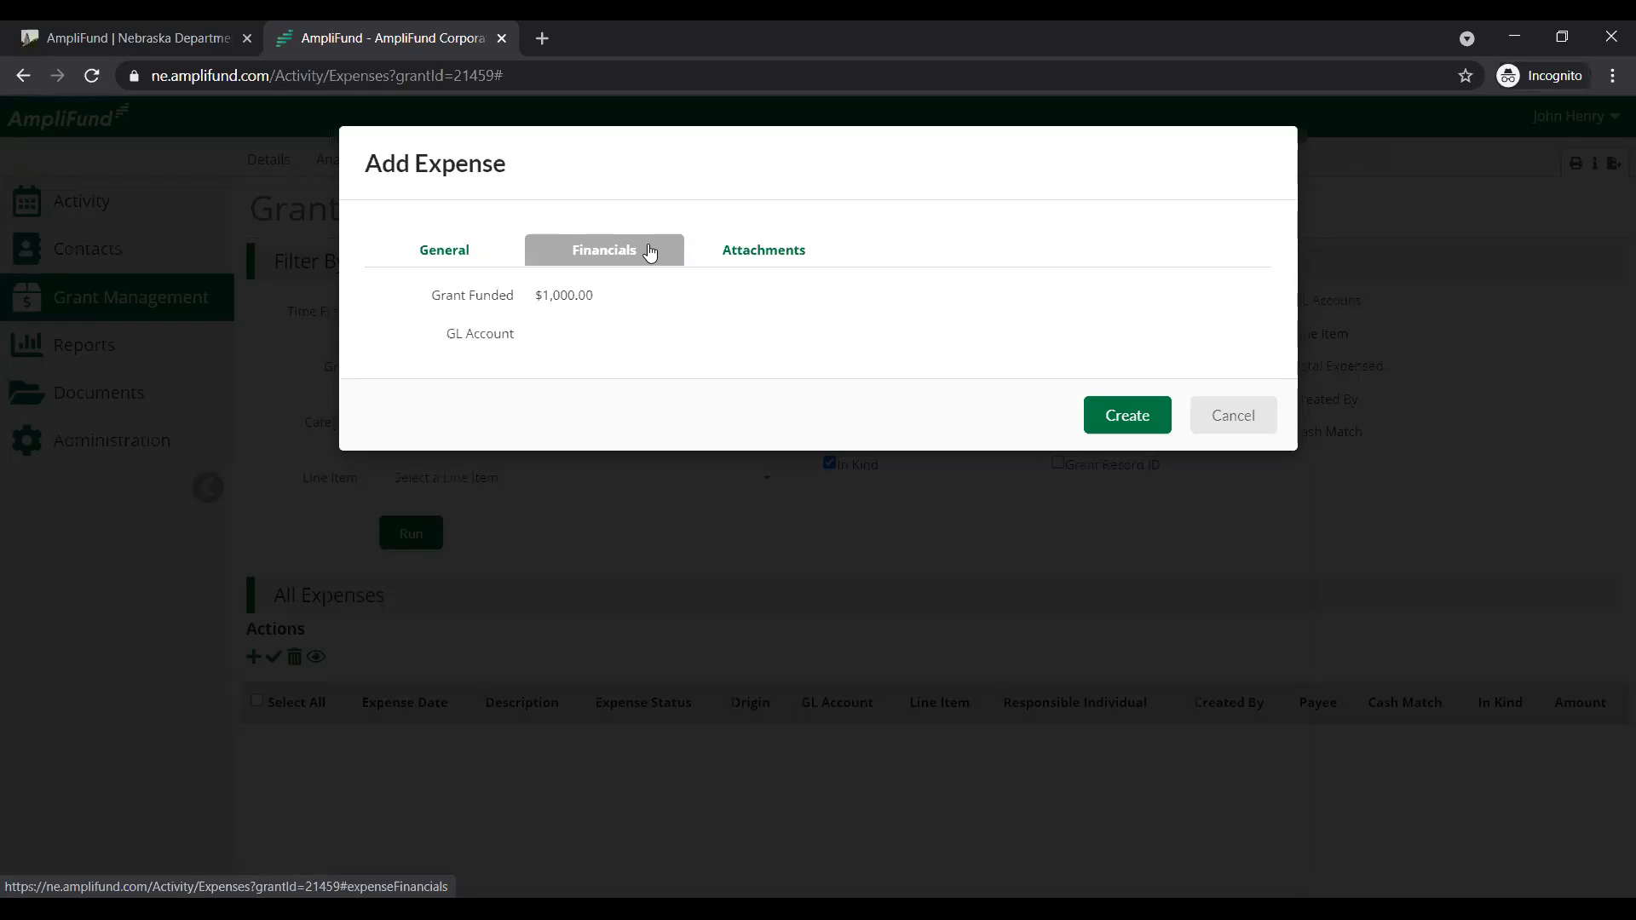
# - Attach the Supporting Documentation Word file to the expense
pyautogui.click(781, 267)
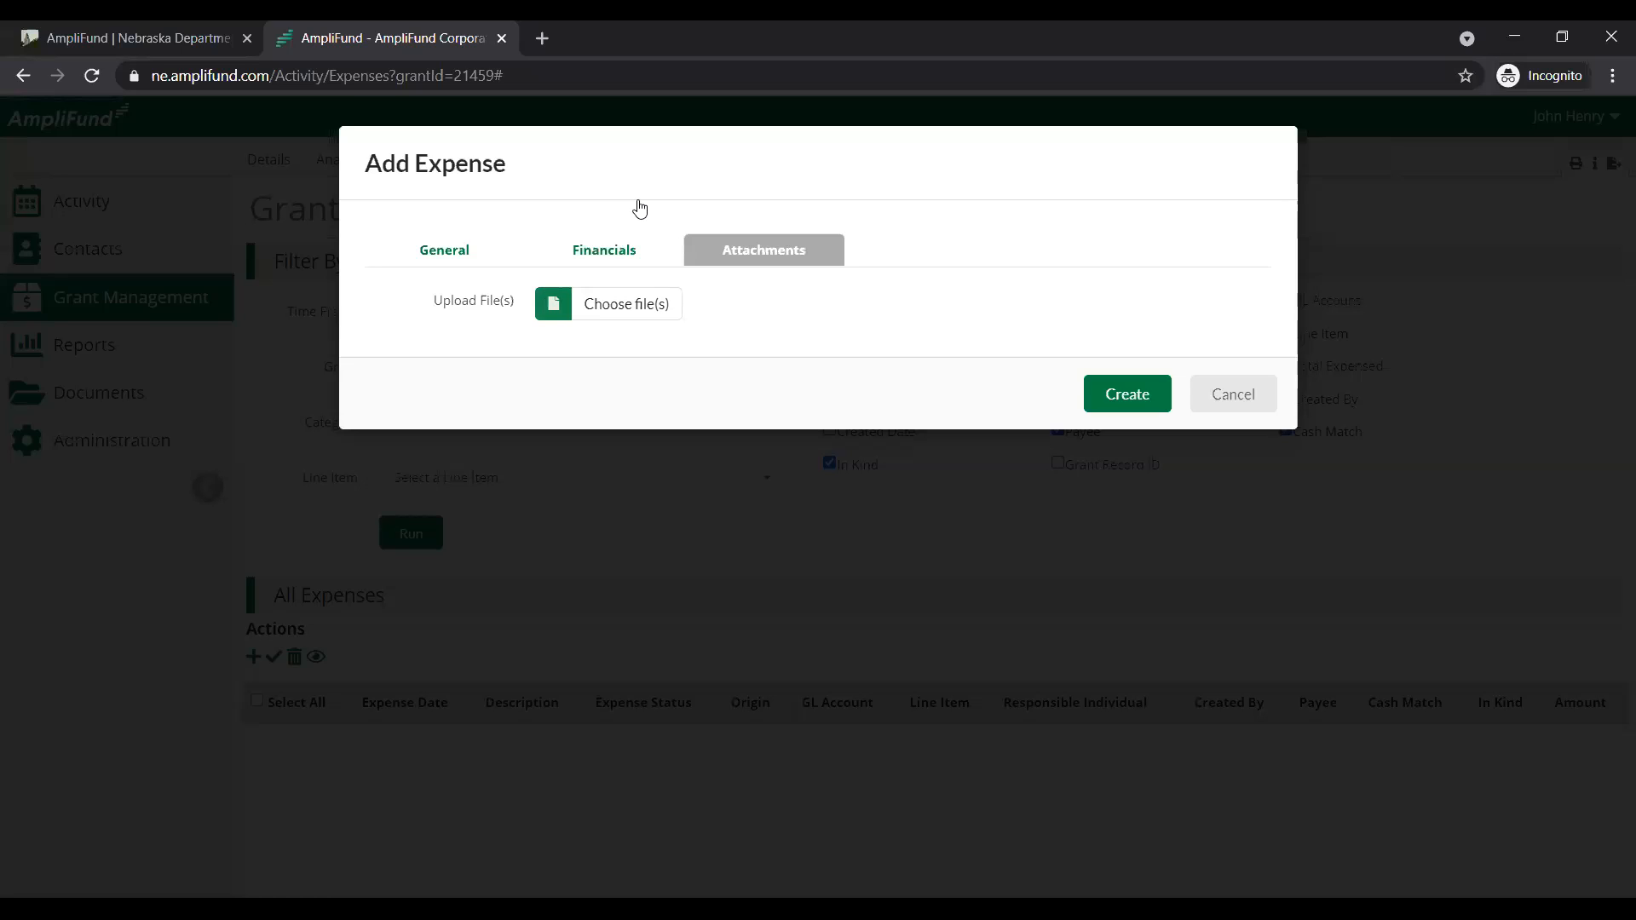
pyautogui.click(652, 305)
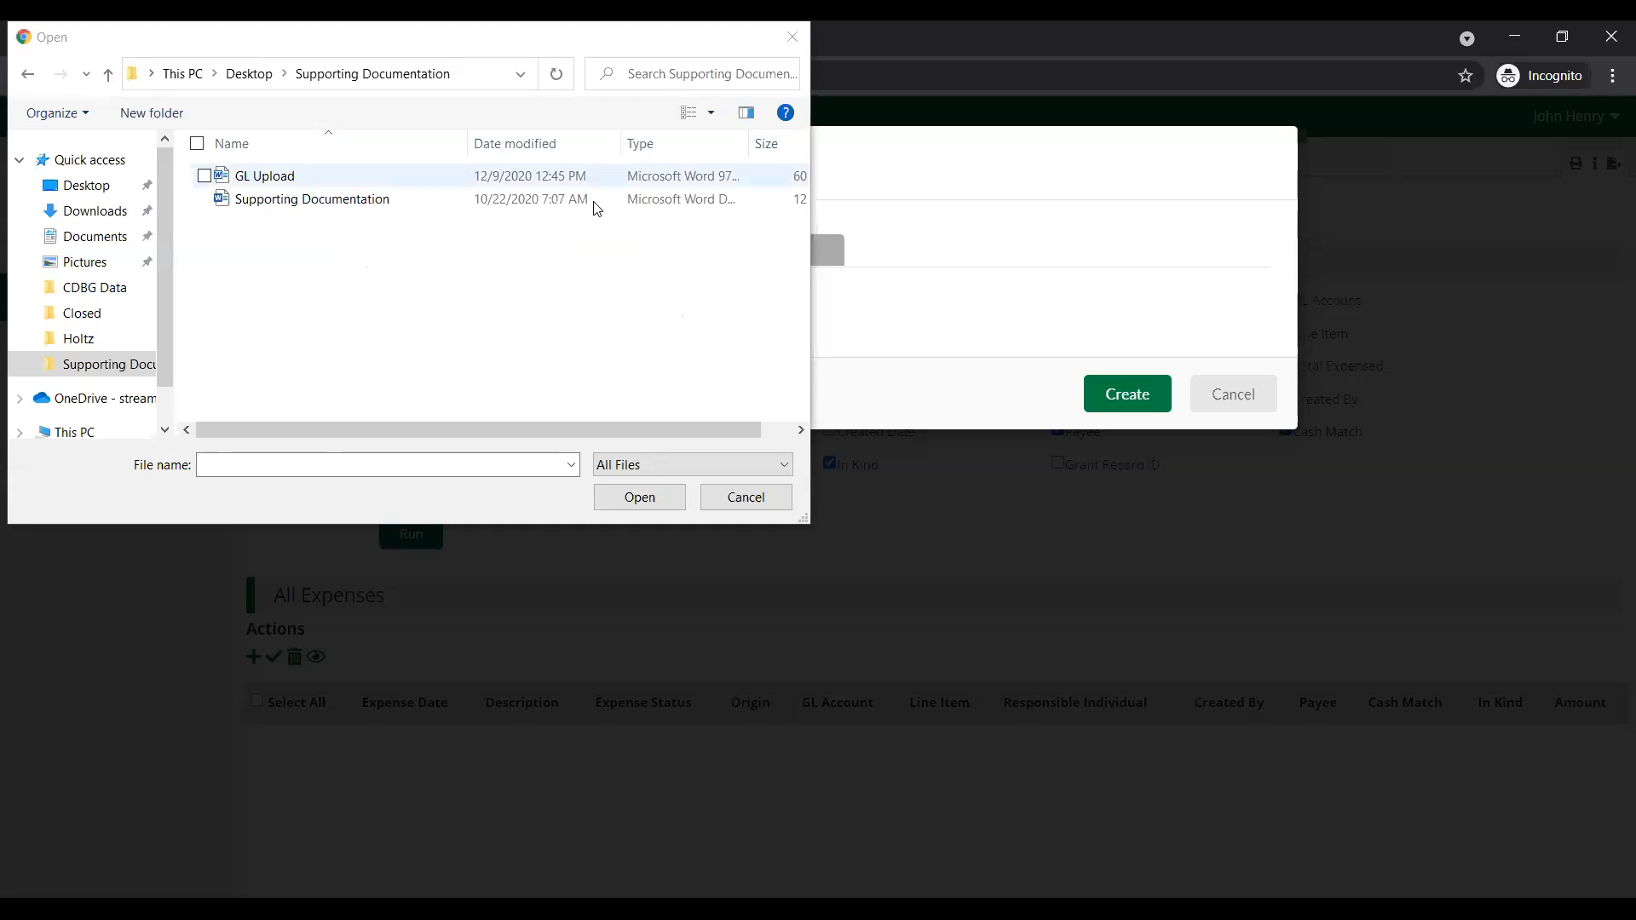
pyautogui.click(307, 205)
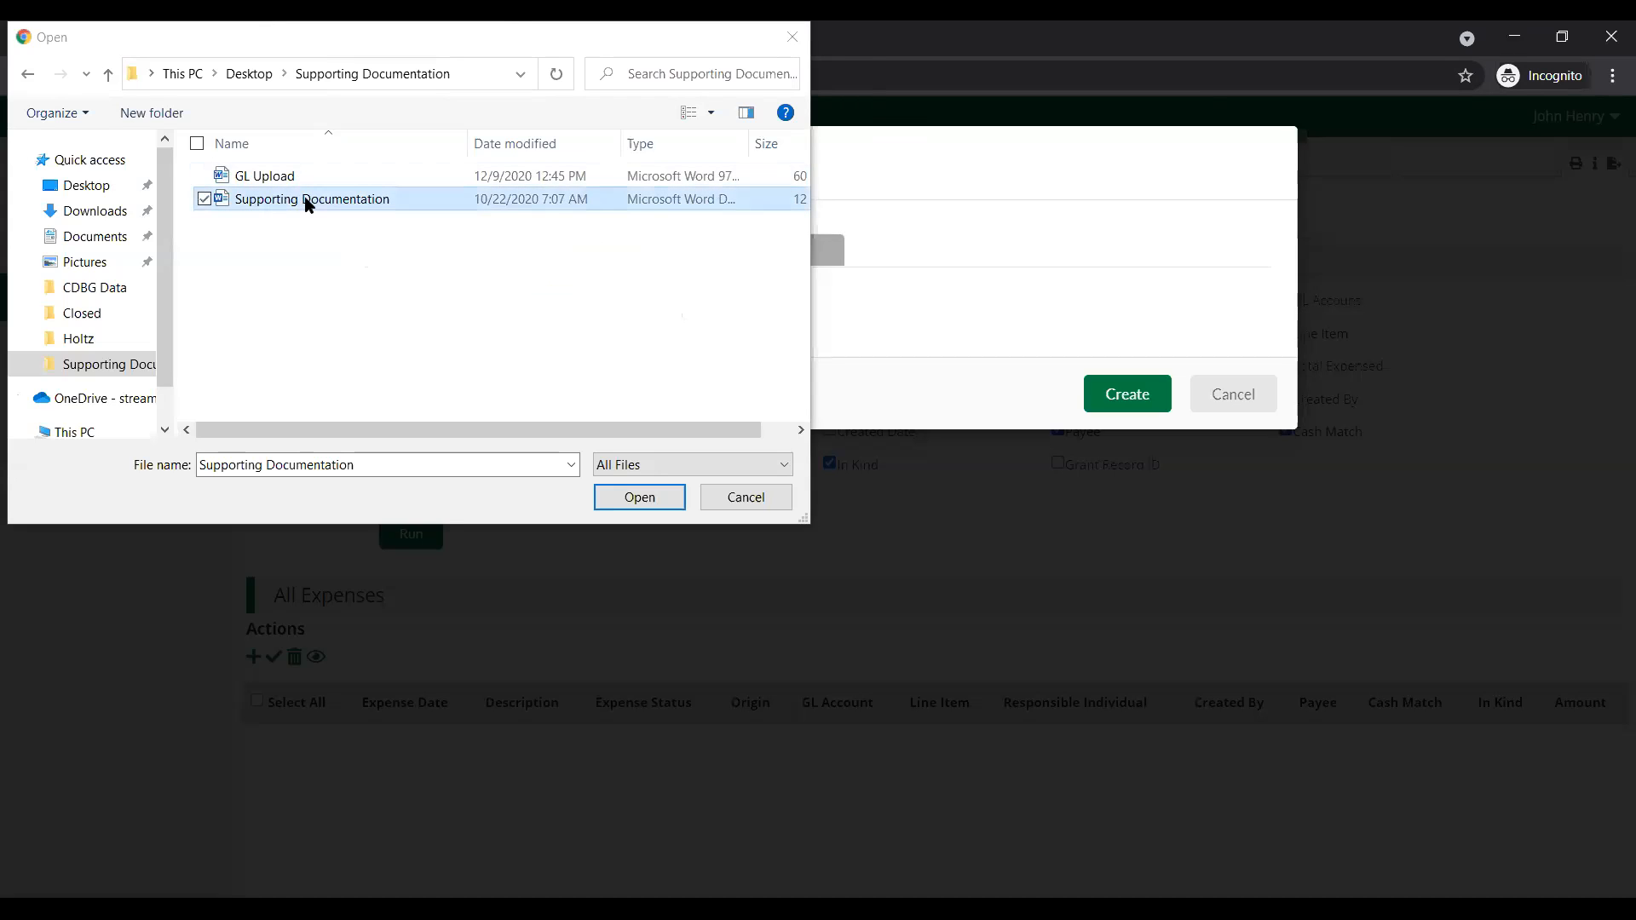
pyautogui.press('Return')
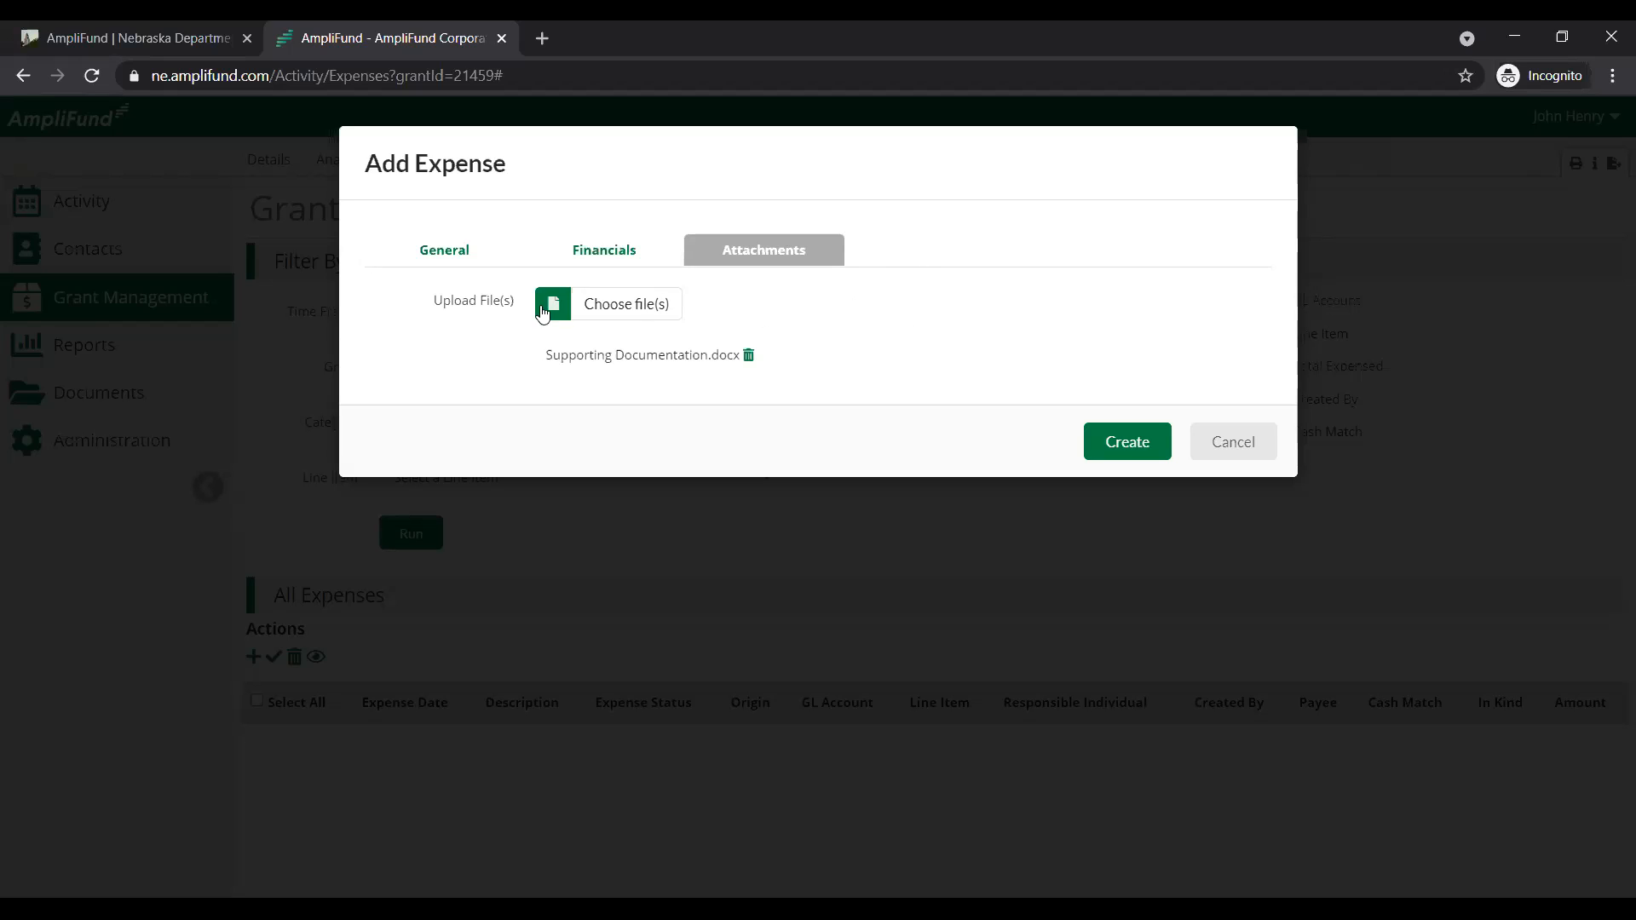
# - Look back over the expense's general information and its attached file before creating it
pyautogui.click(463, 250)
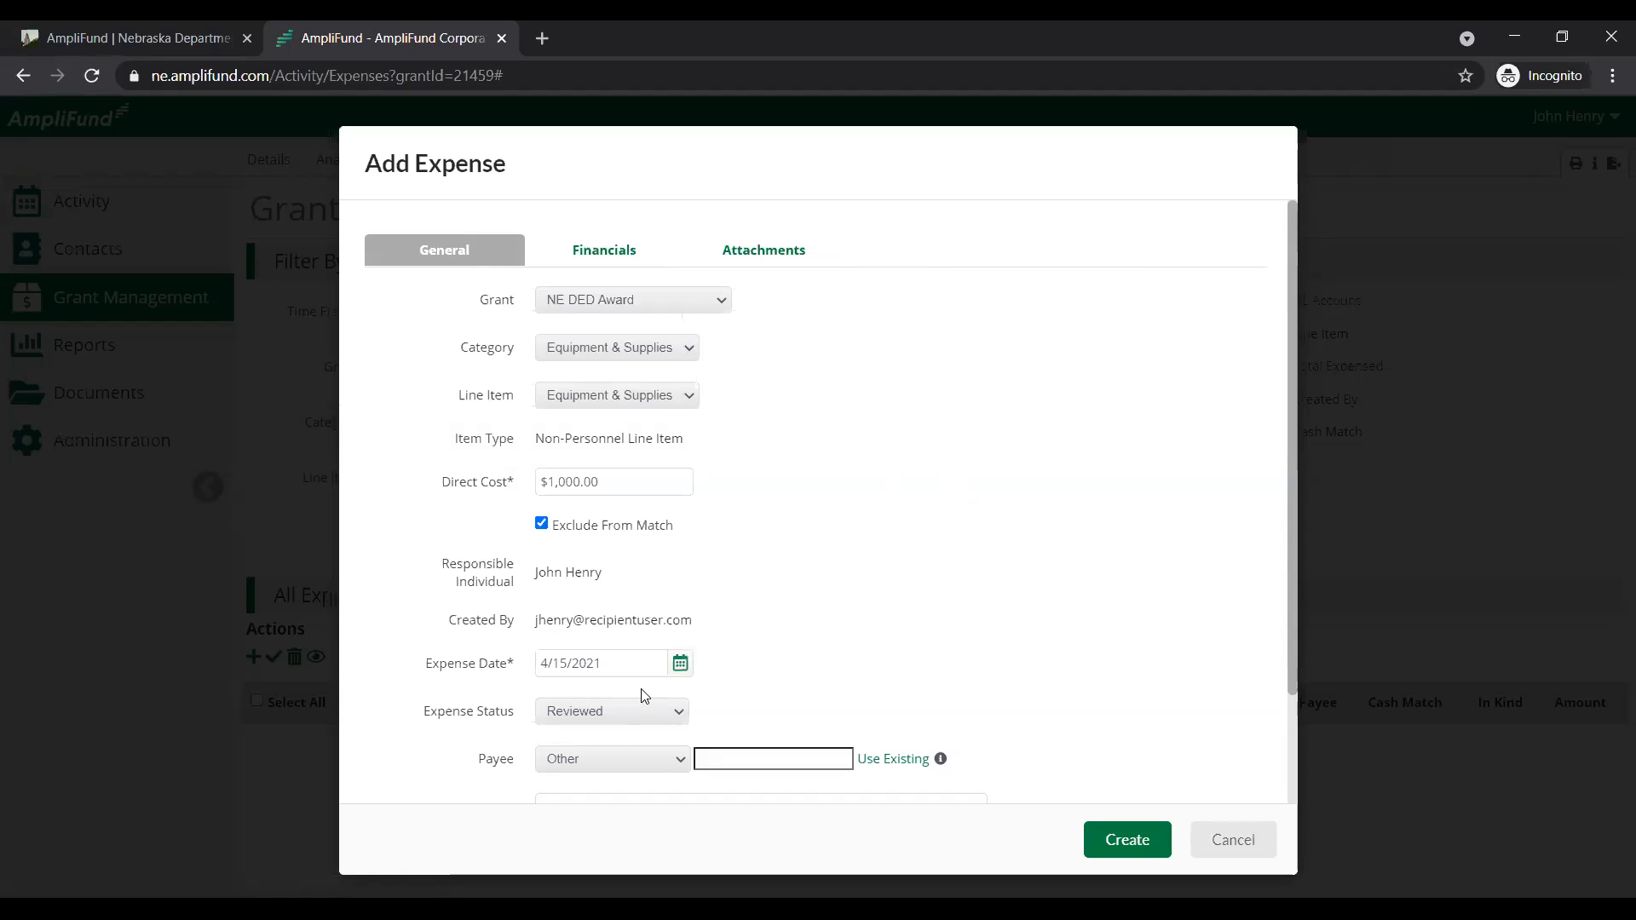
pyautogui.click(758, 254)
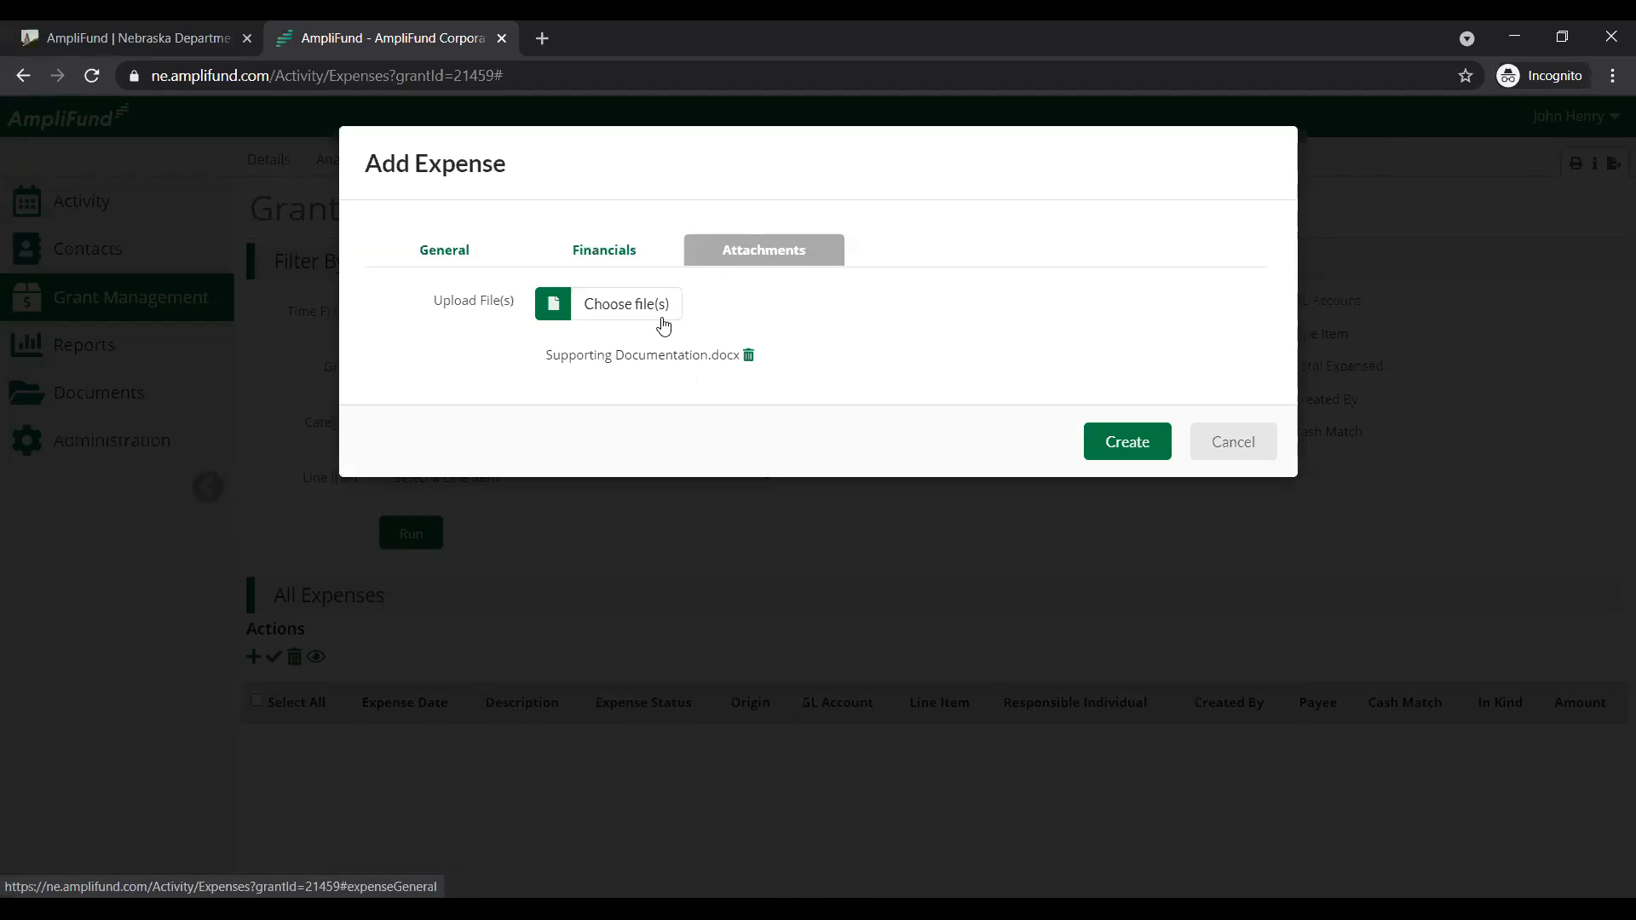
pyautogui.click(453, 264)
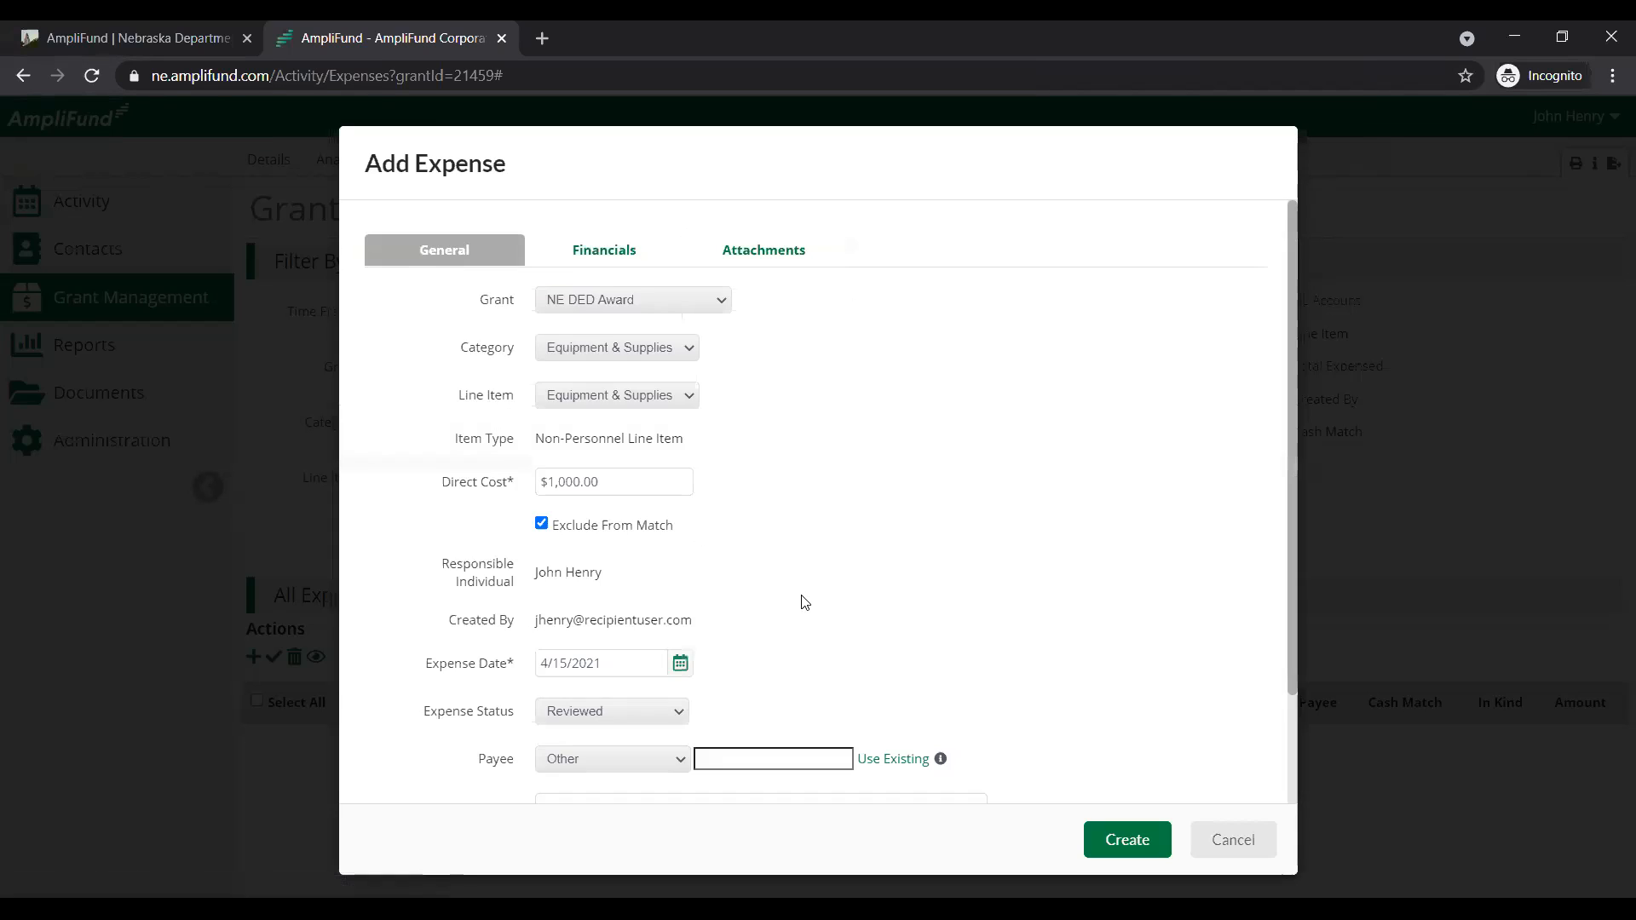
# - Create the $1,000.00 Equipment & Supplies expense with the details and attachment entered
pyautogui.scroll(-2, 805, 602)
pyautogui.click(1144, 846)
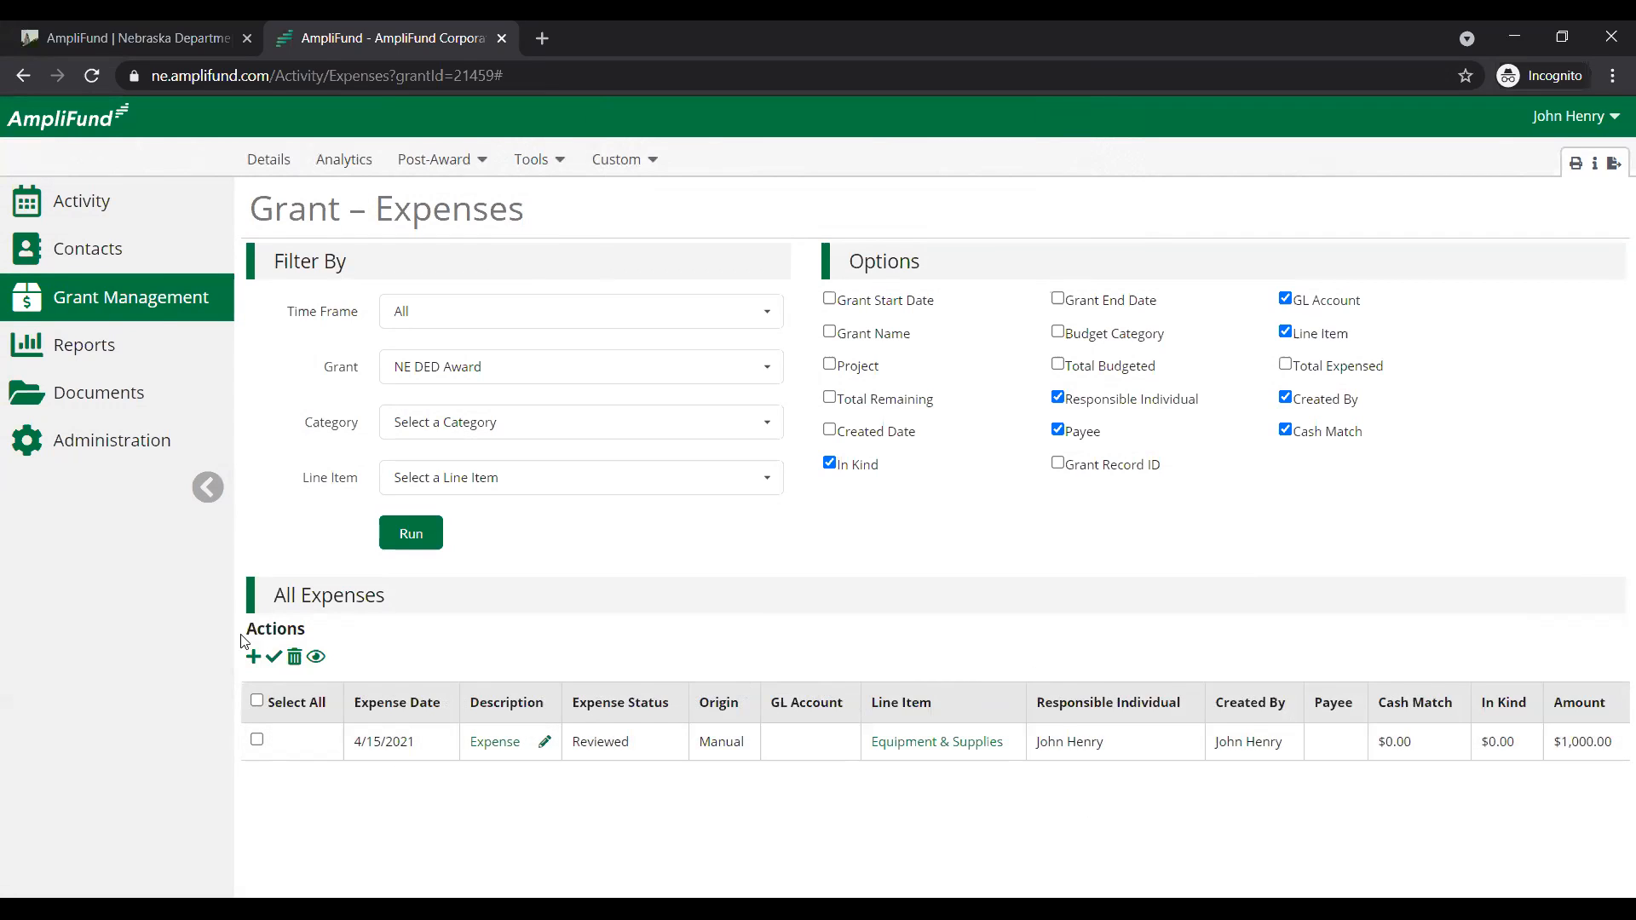
pyautogui.moveTo(246, 635); pyautogui.dragTo(329, 636)
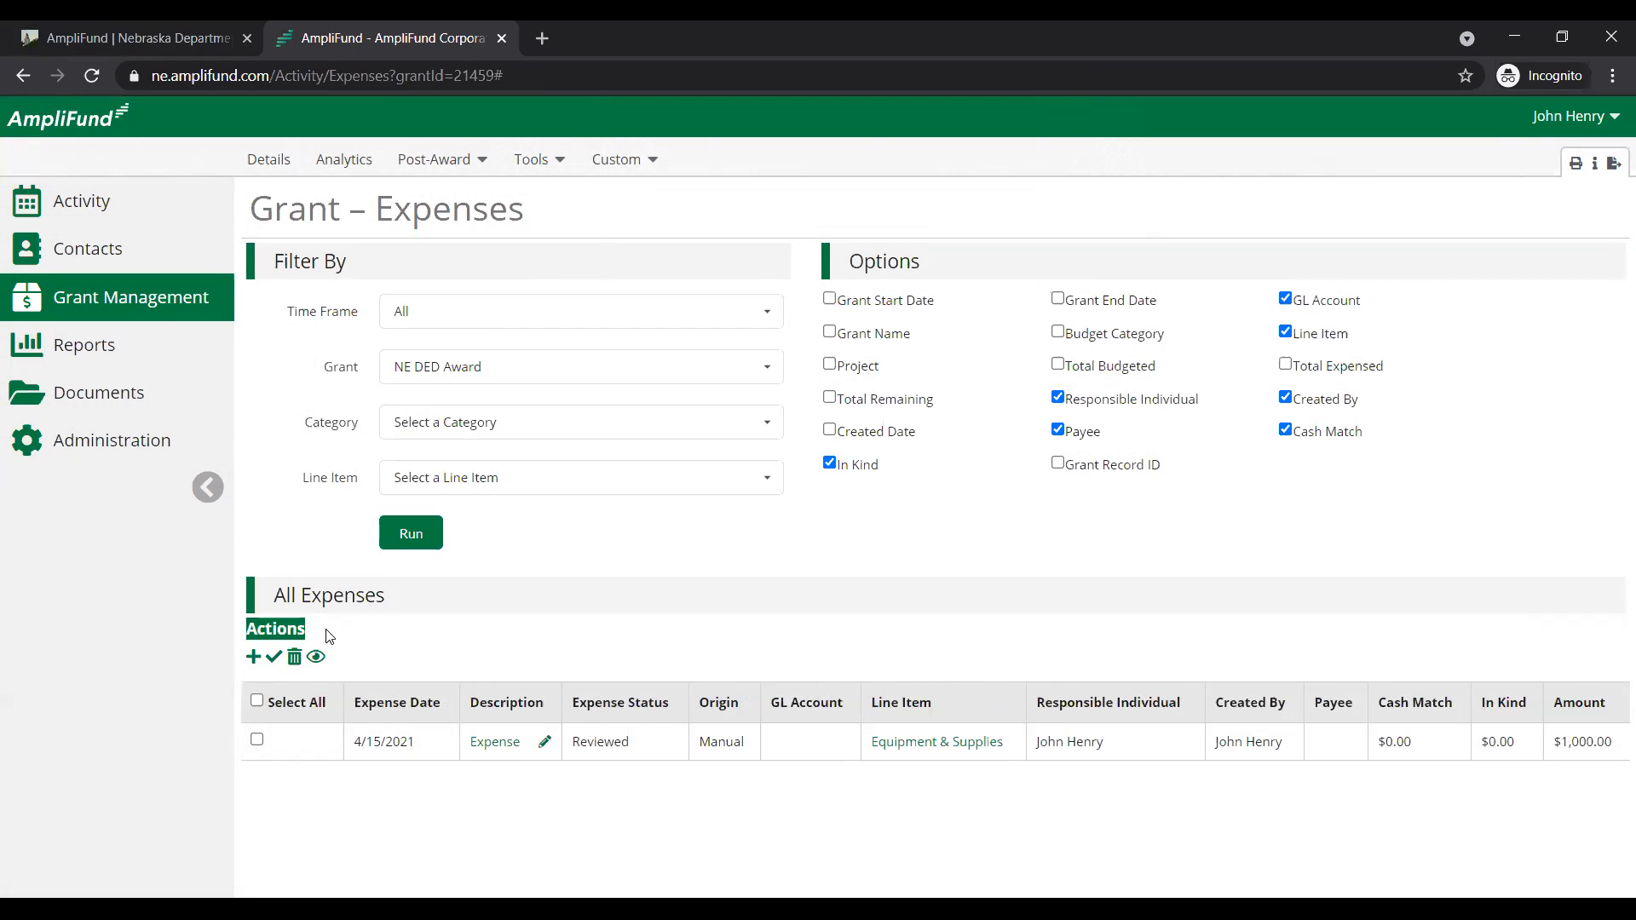
# - Start another NE DED Award expense in the Direct Costs category with a direct cost of $5,000.00, leaving Exclude From Match unchecked
pyautogui.click(254, 658)
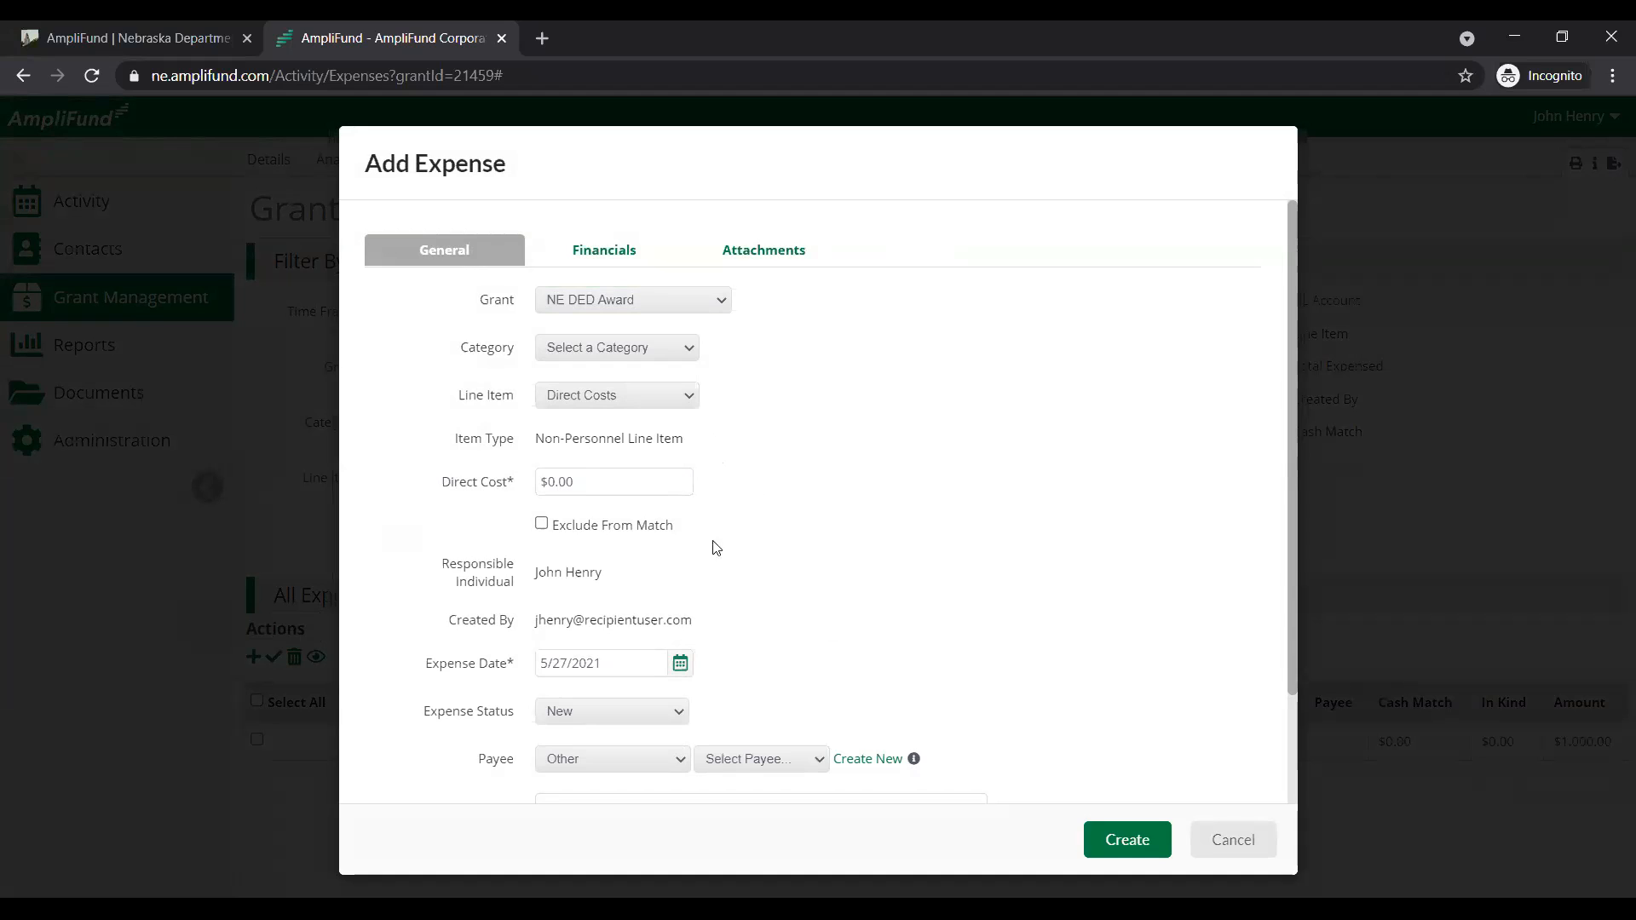
pyautogui.click(581, 348)
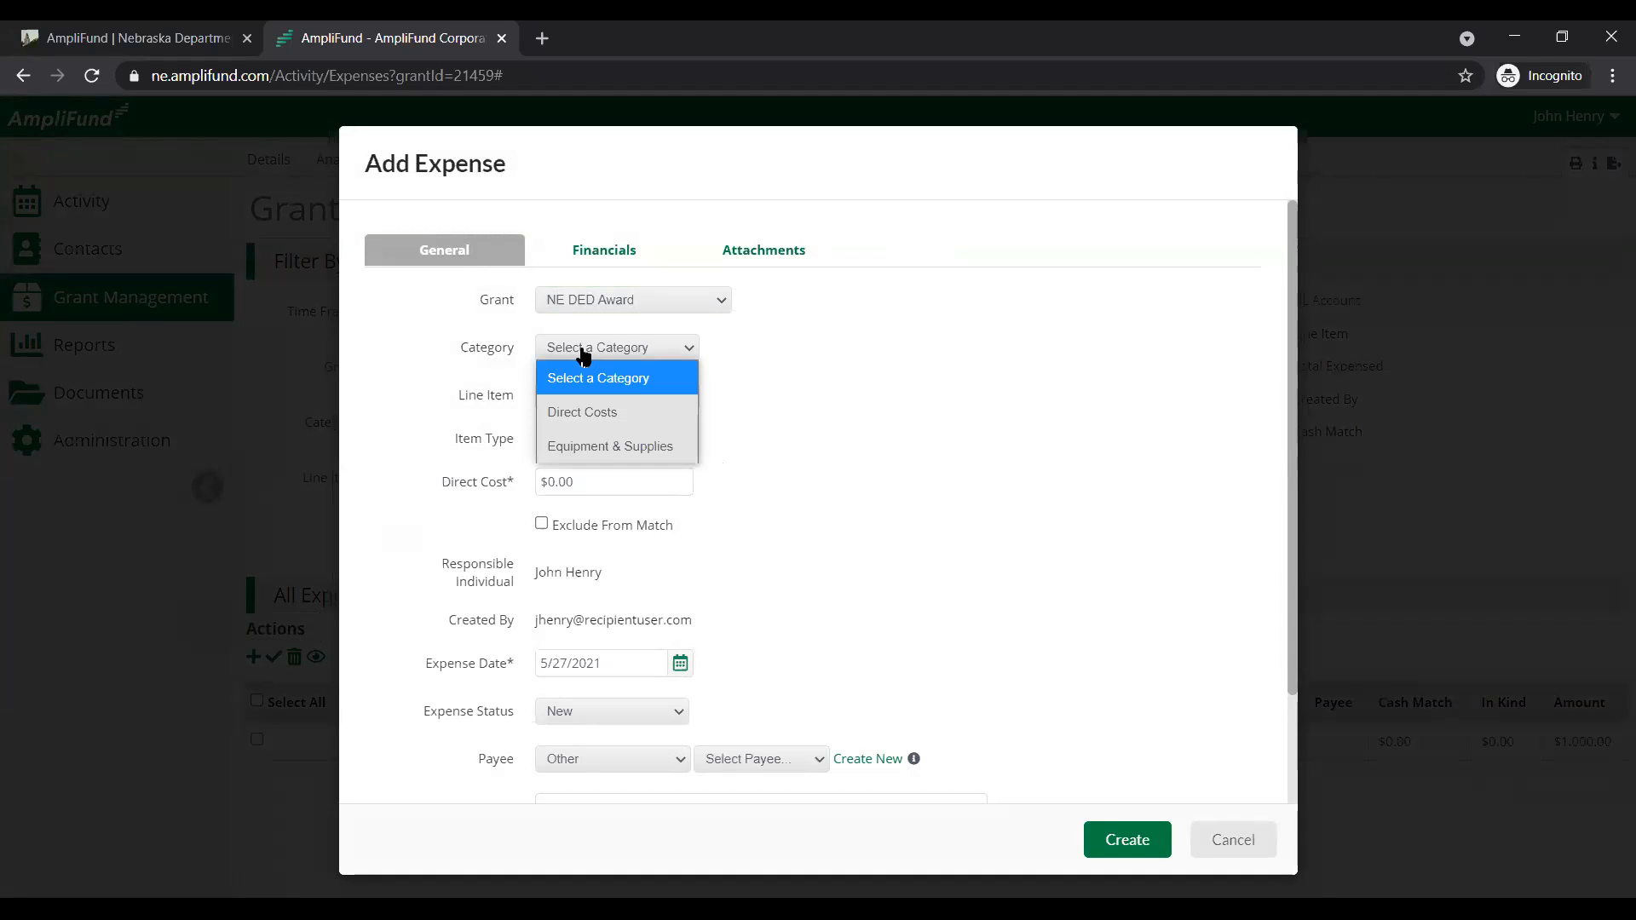
pyautogui.click(609, 413)
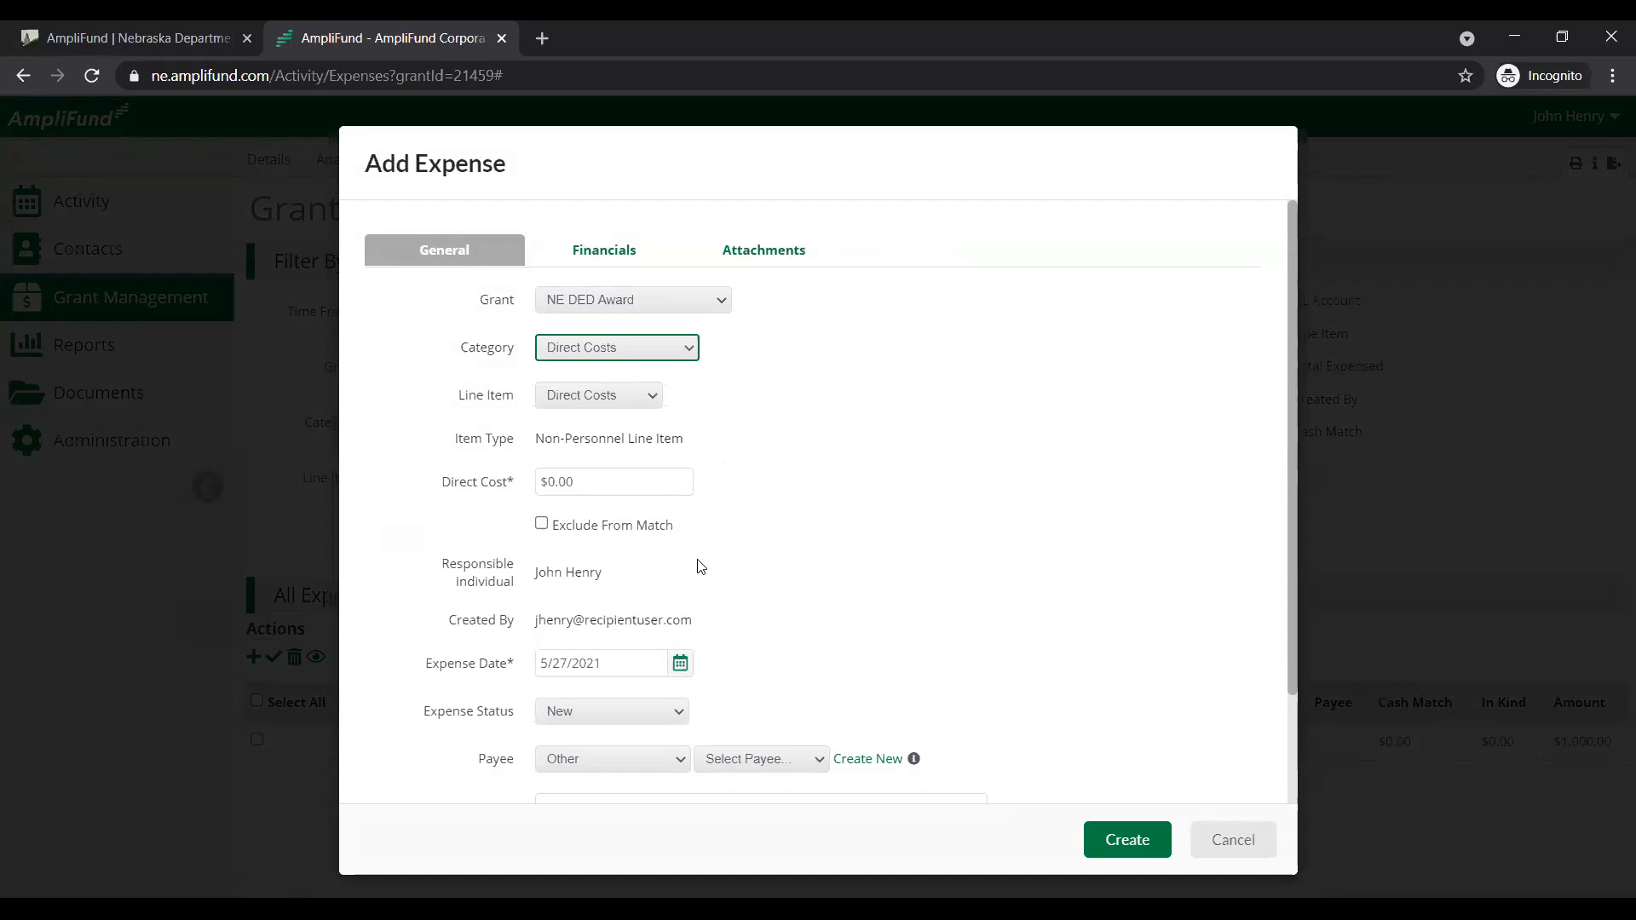
pyautogui.click(687, 489)
pyautogui.click(687, 489)
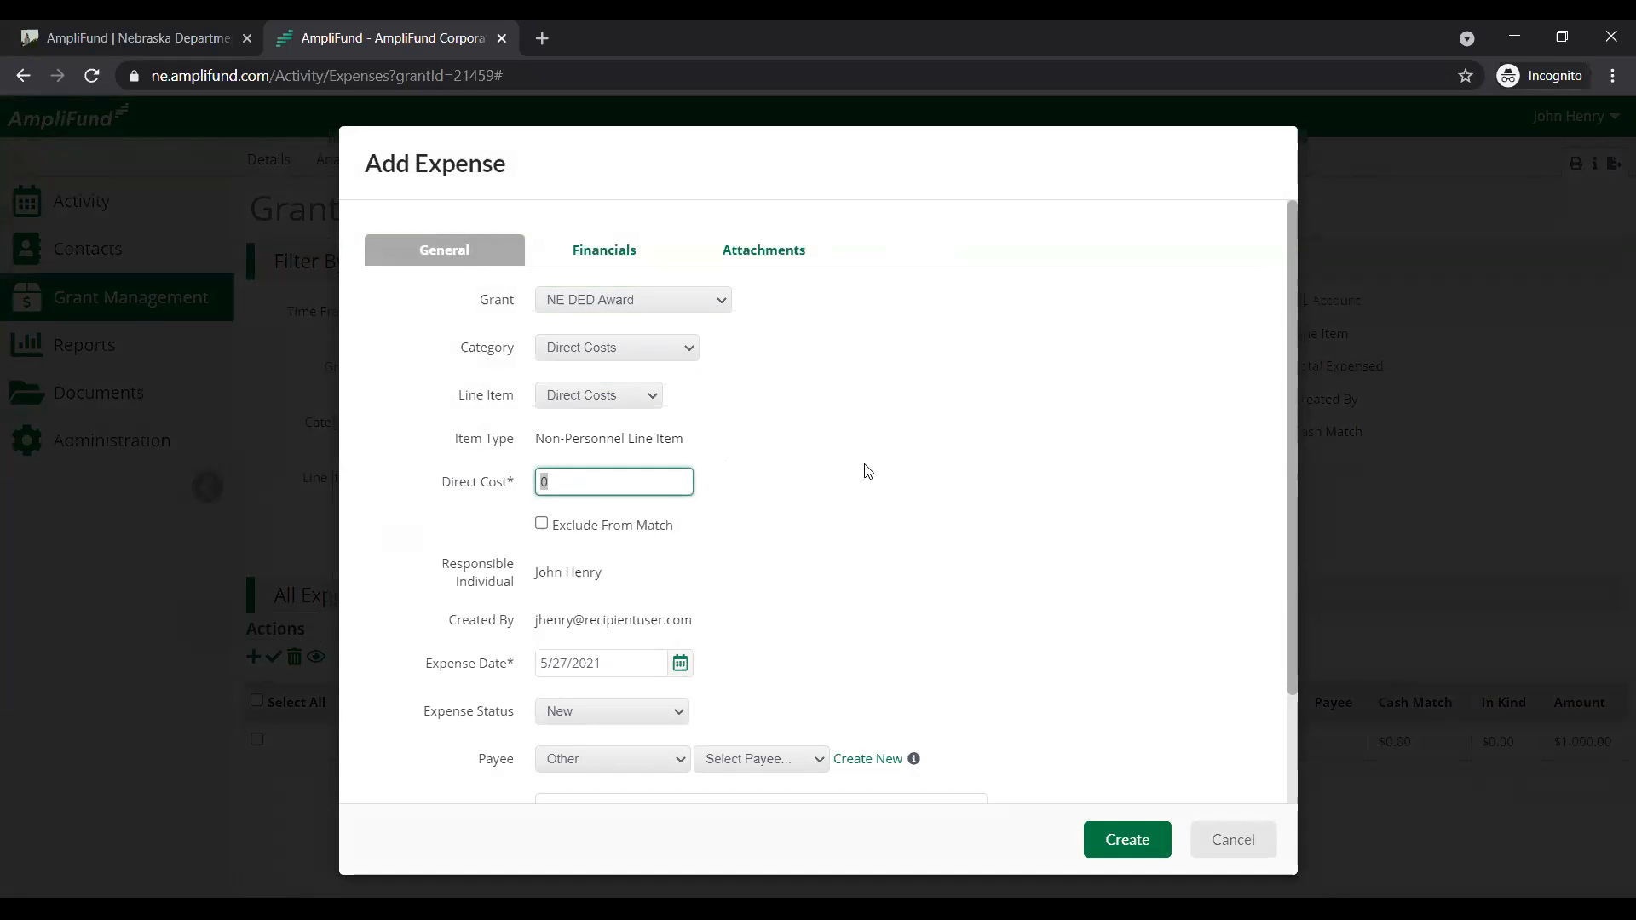
pyautogui.write('5000')
pyautogui.click(867, 472)
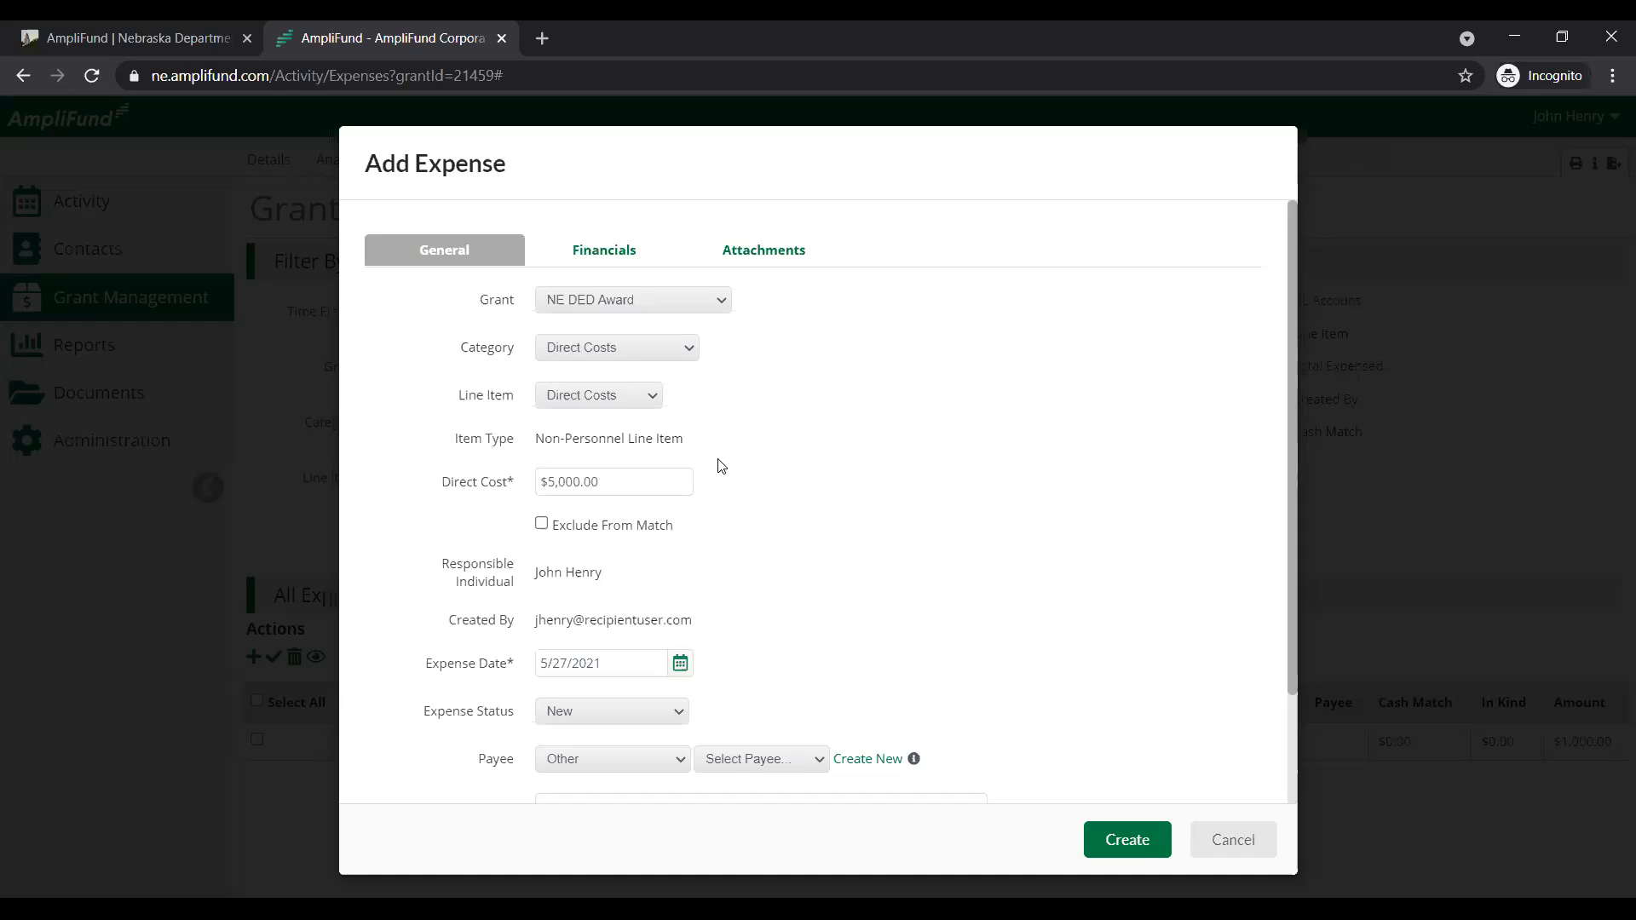
pyautogui.click(595, 501)
pyautogui.moveTo(678, 536); pyautogui.dragTo(526, 533)
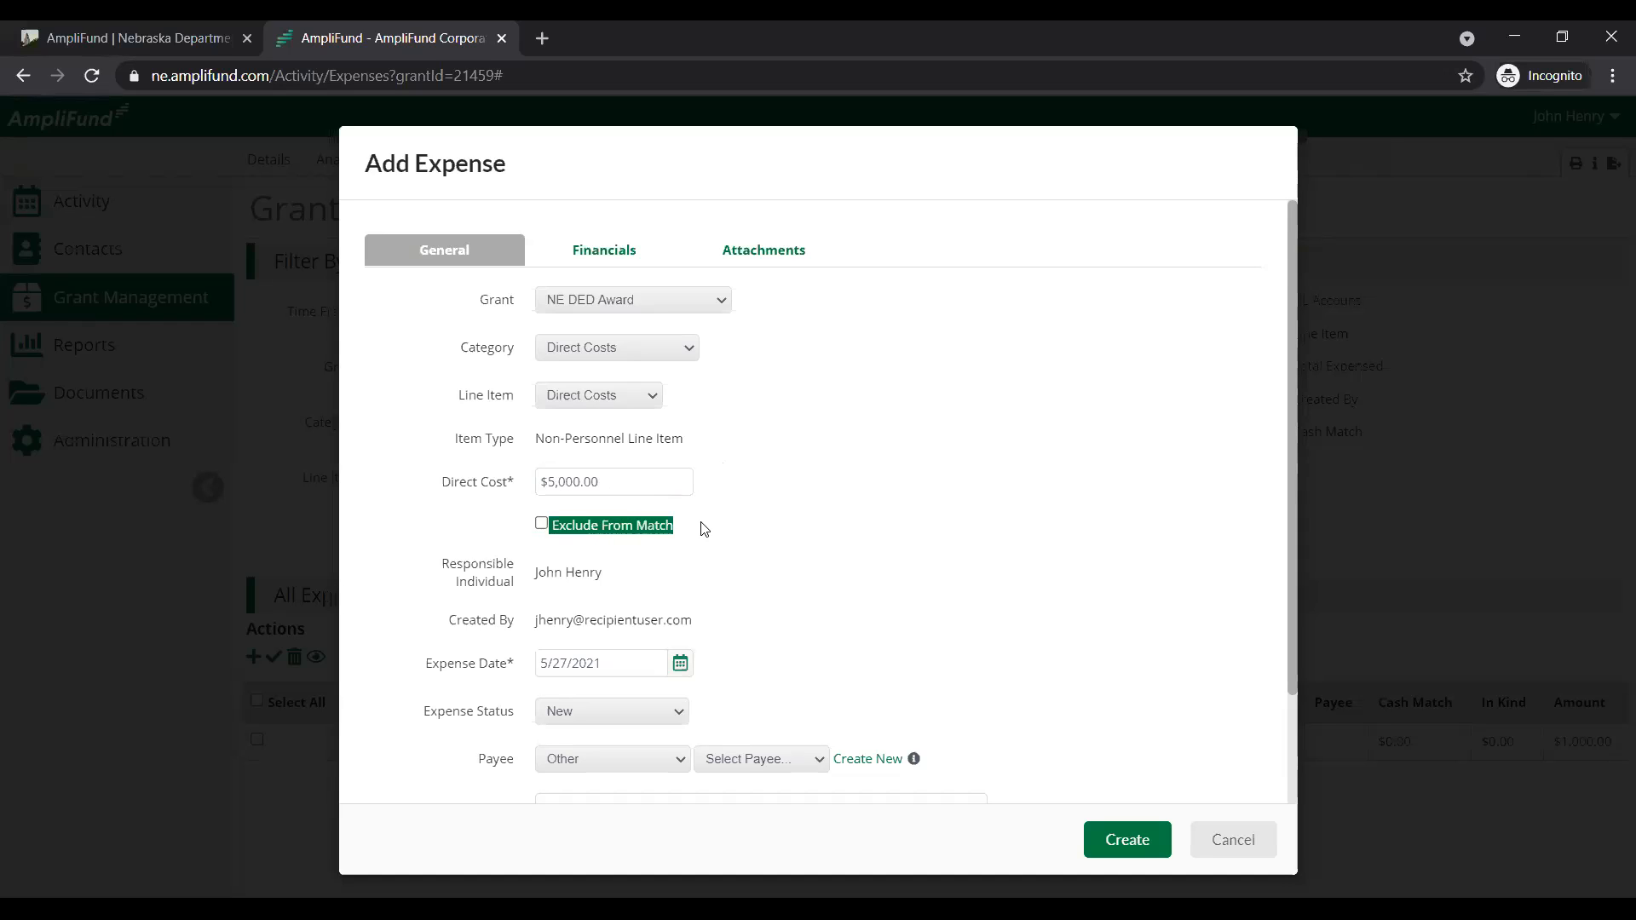
pyautogui.click(777, 562)
# - Set the expense date of the Direct Costs expense to 4/15/2021
pyautogui.scroll(-2, 775, 566)
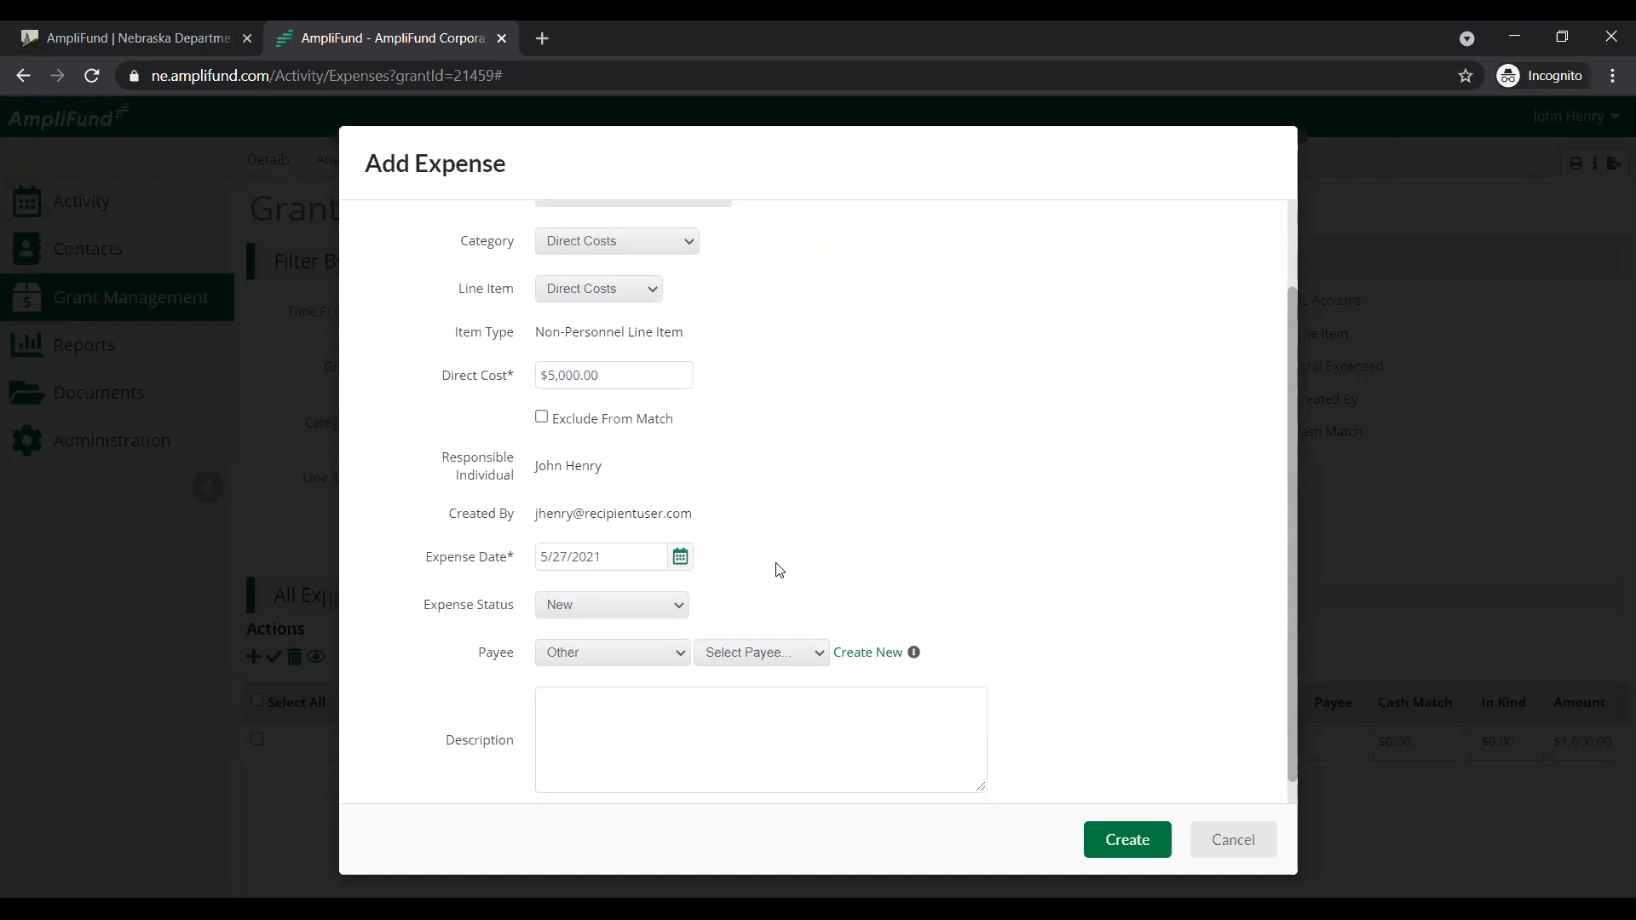
pyautogui.click(680, 558)
pyautogui.click(662, 588)
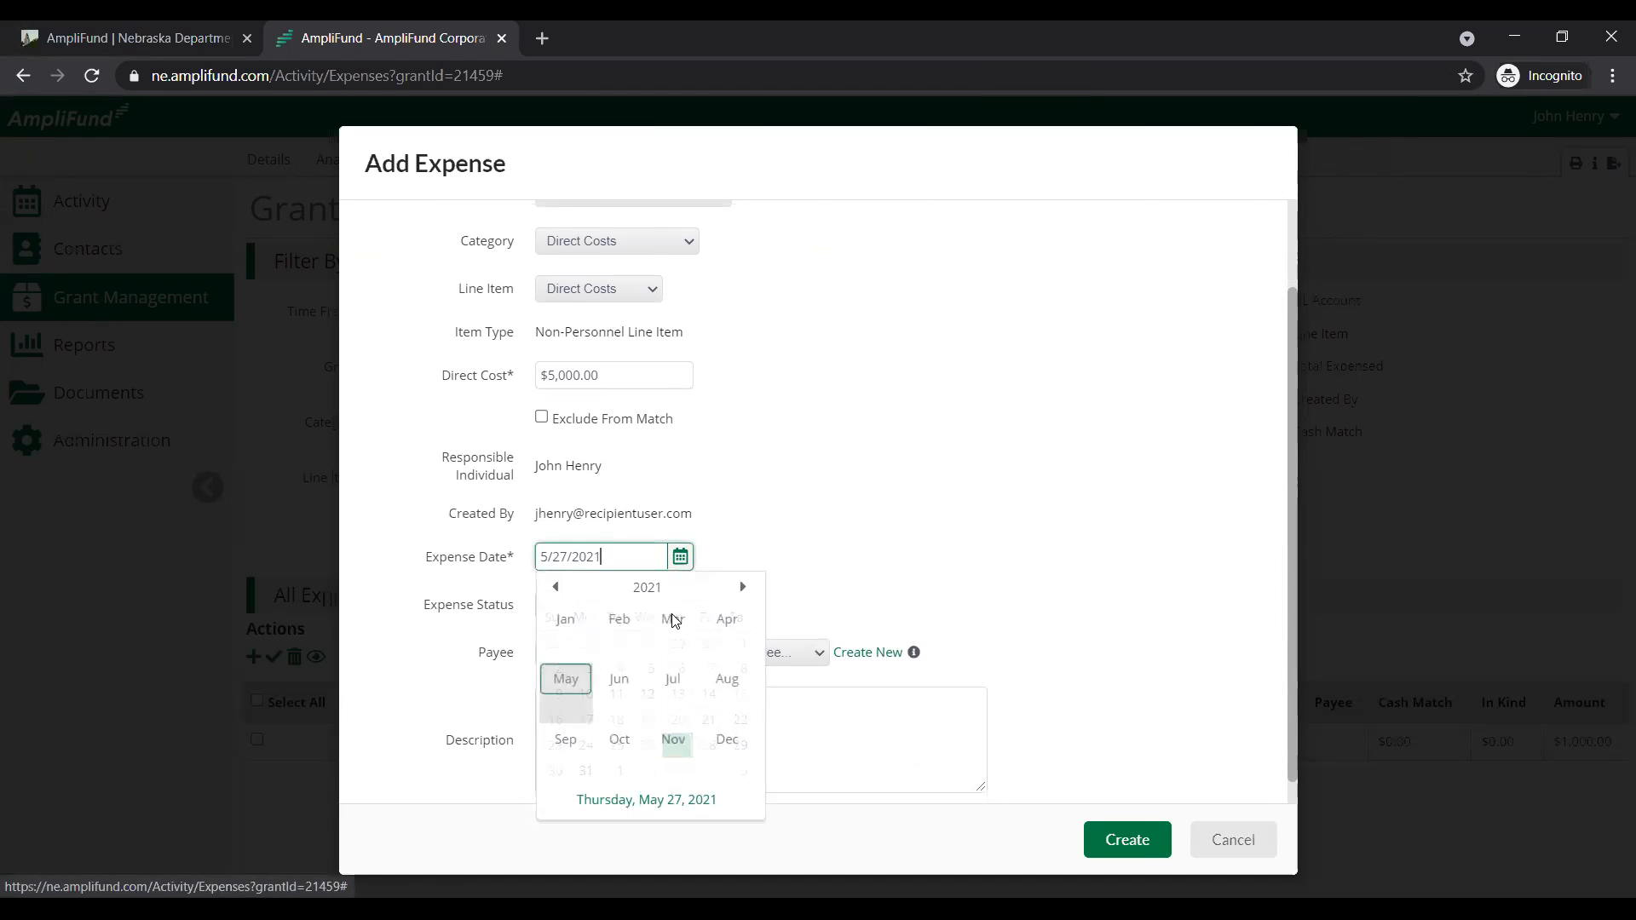
pyautogui.click(727, 625)
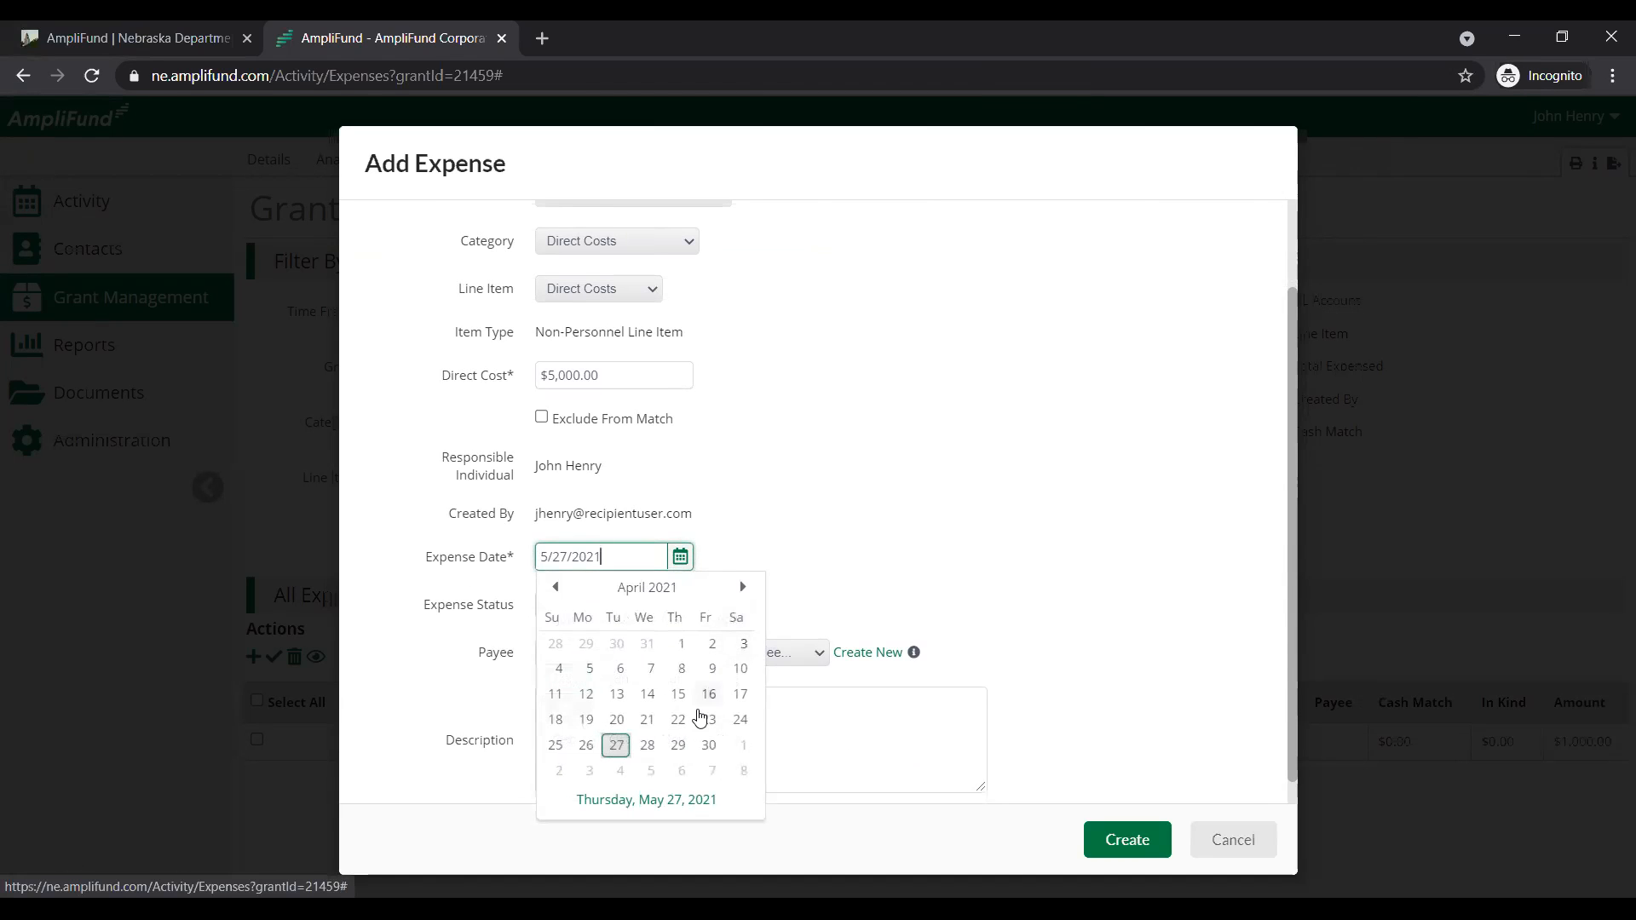
pyautogui.click(679, 694)
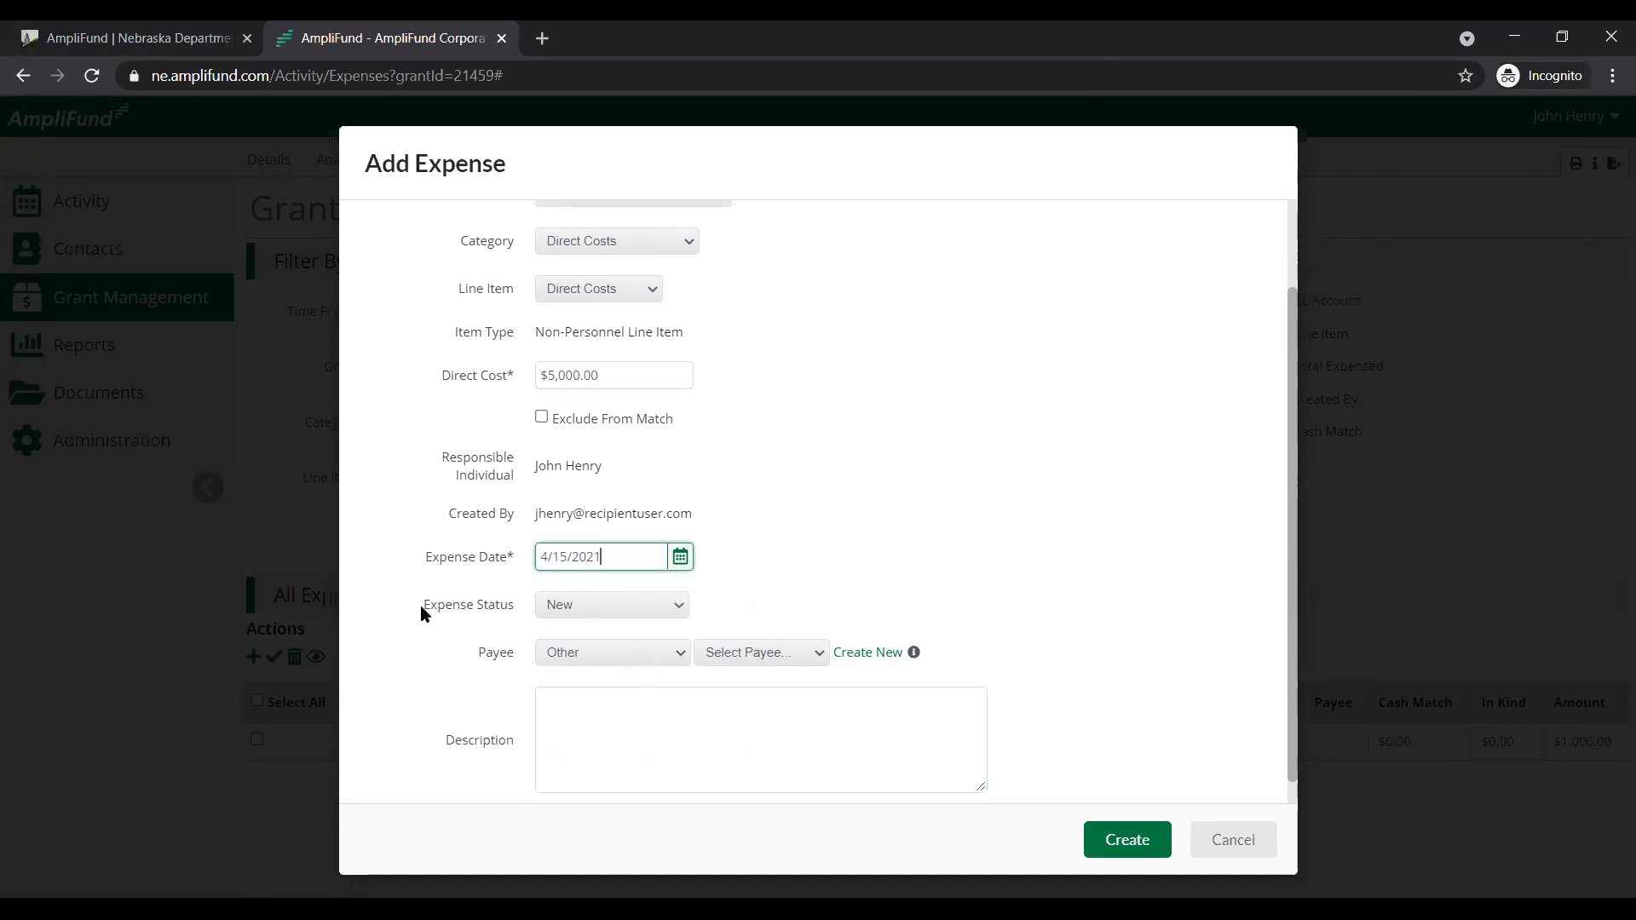
# - Set the expense status of the Direct Costs expense to Reviewed
pyautogui.moveTo(421, 605); pyautogui.dragTo(544, 588)
pyautogui.click(631, 605)
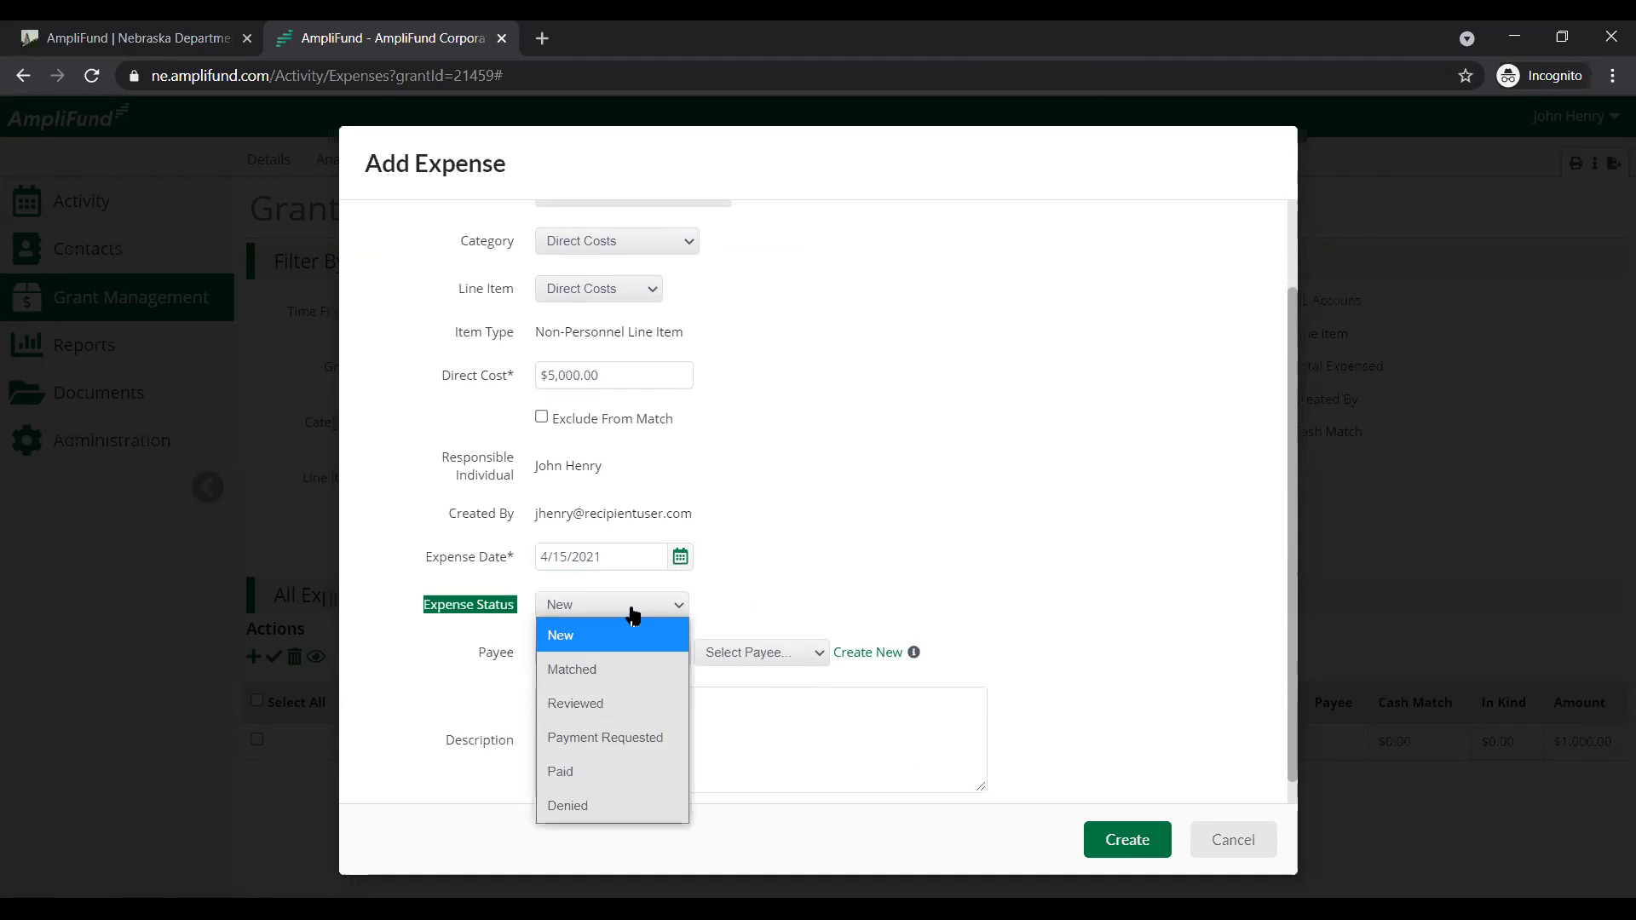
pyautogui.click(642, 699)
pyautogui.click(847, 521)
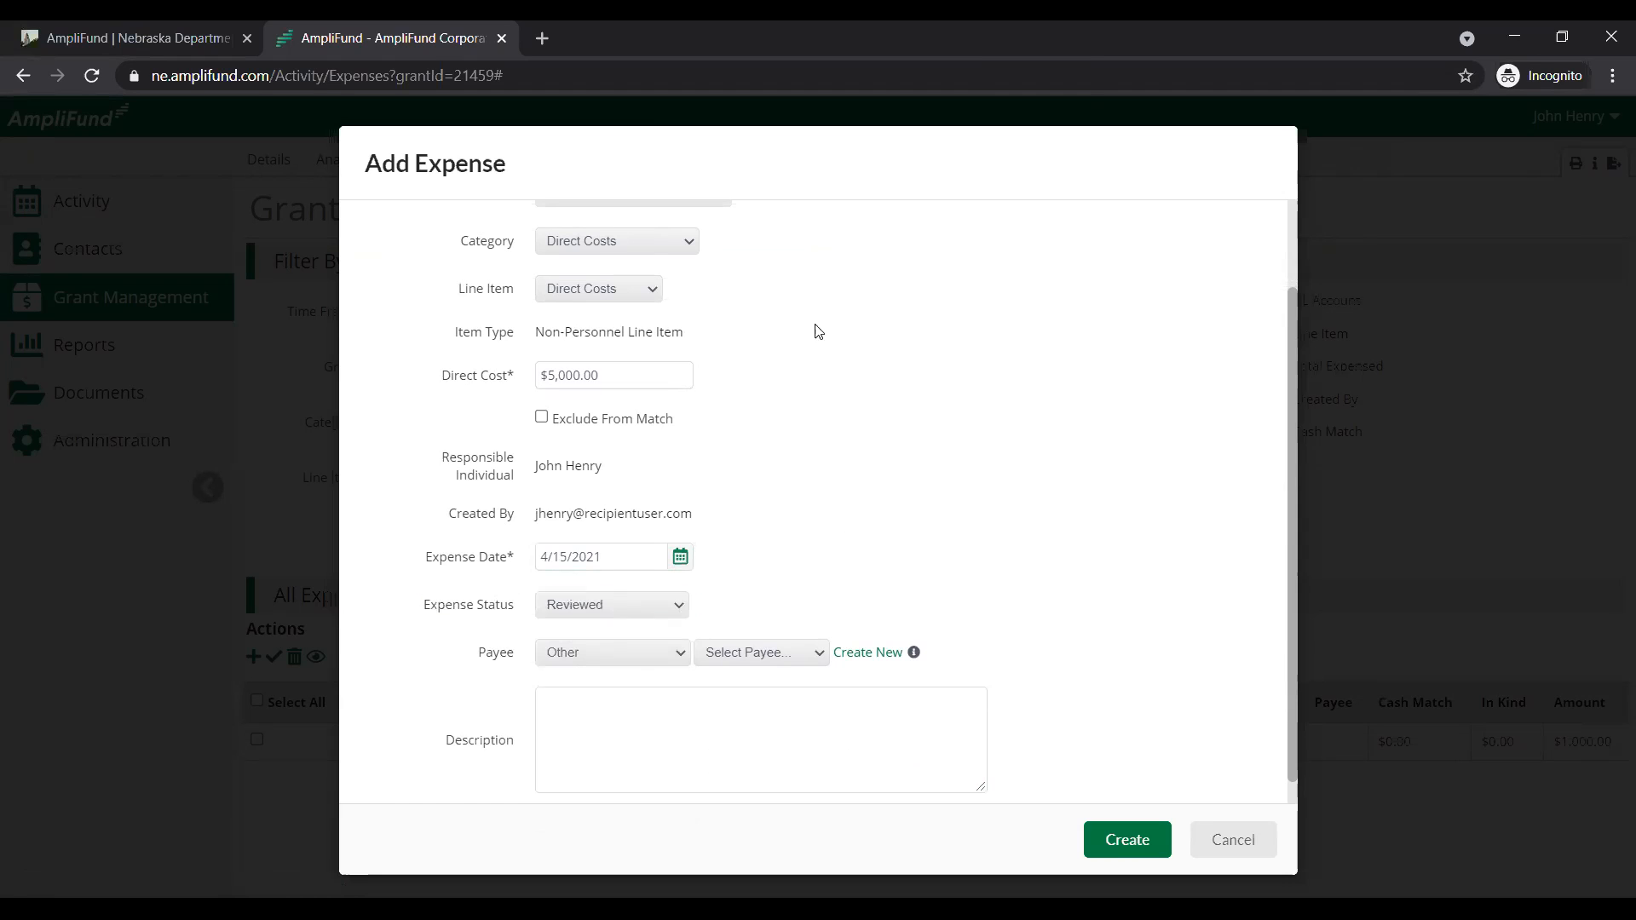
# - In the expense's financial details, switch the cash match to a dollar amount and set it to $2,000.00
pyautogui.scroll(2, 789, 553)
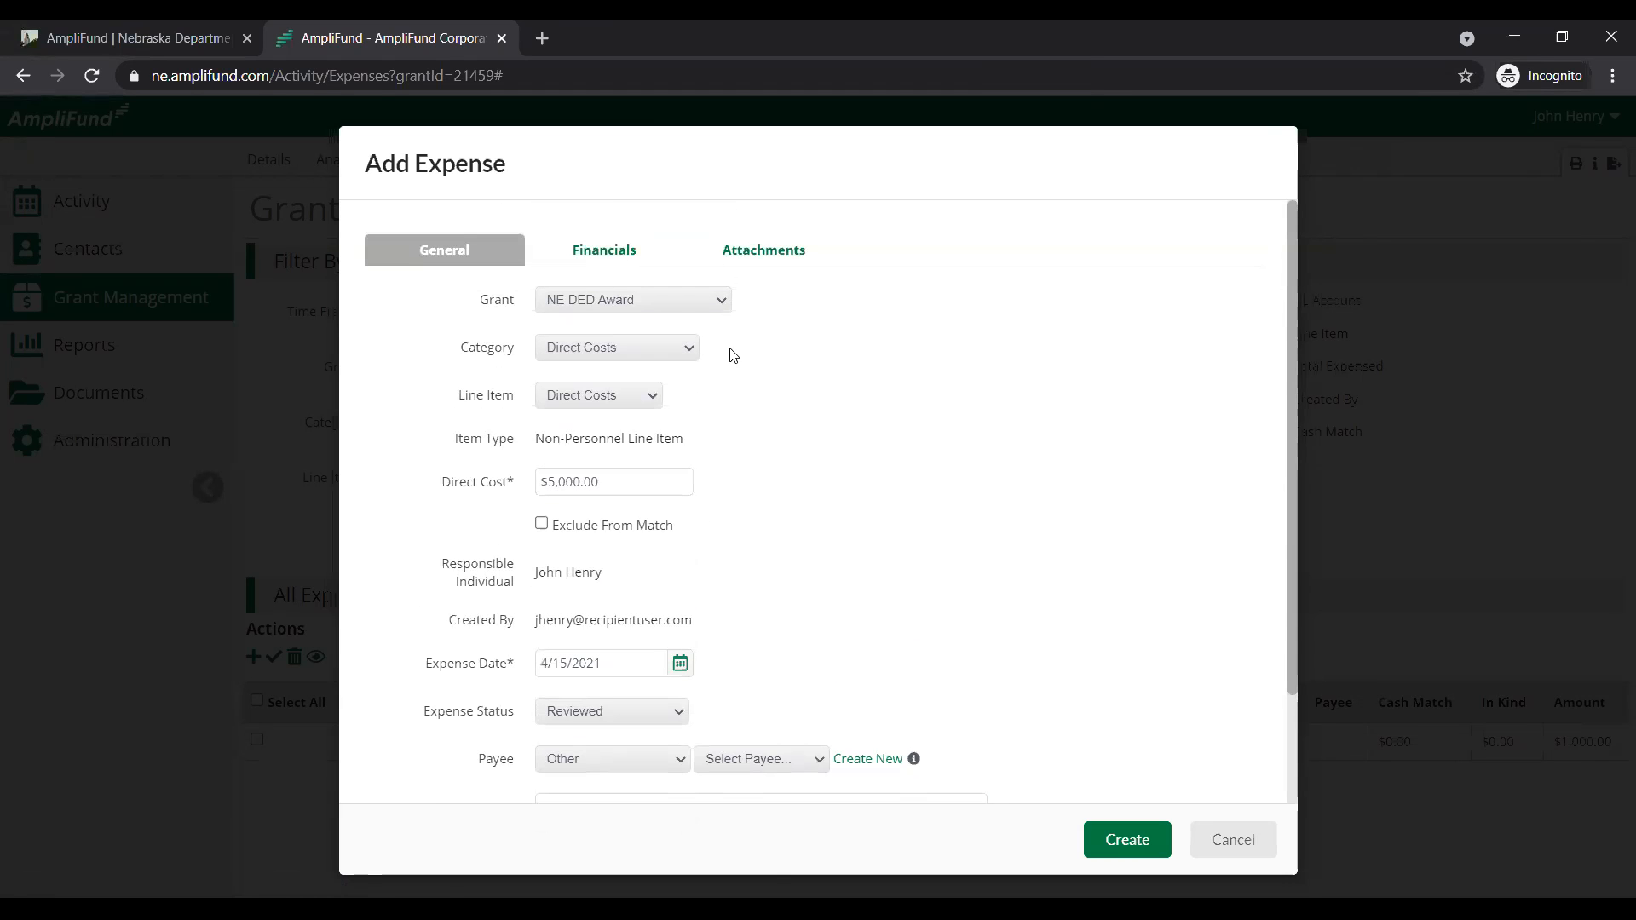
pyautogui.click(643, 265)
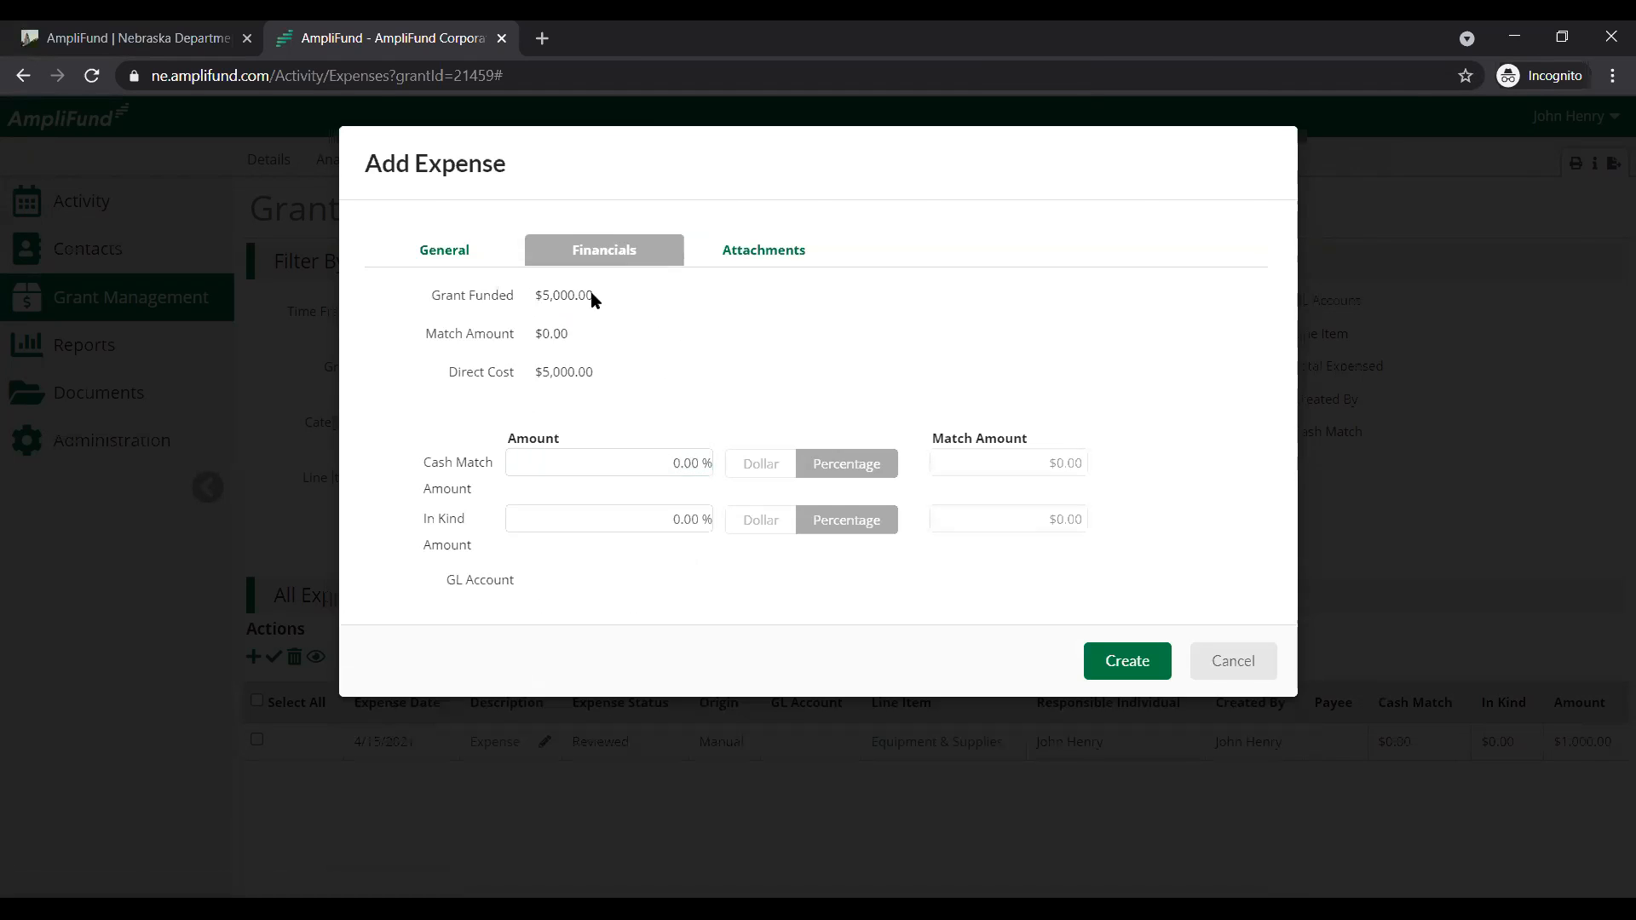
pyautogui.moveTo(601, 294); pyautogui.dragTo(530, 295)
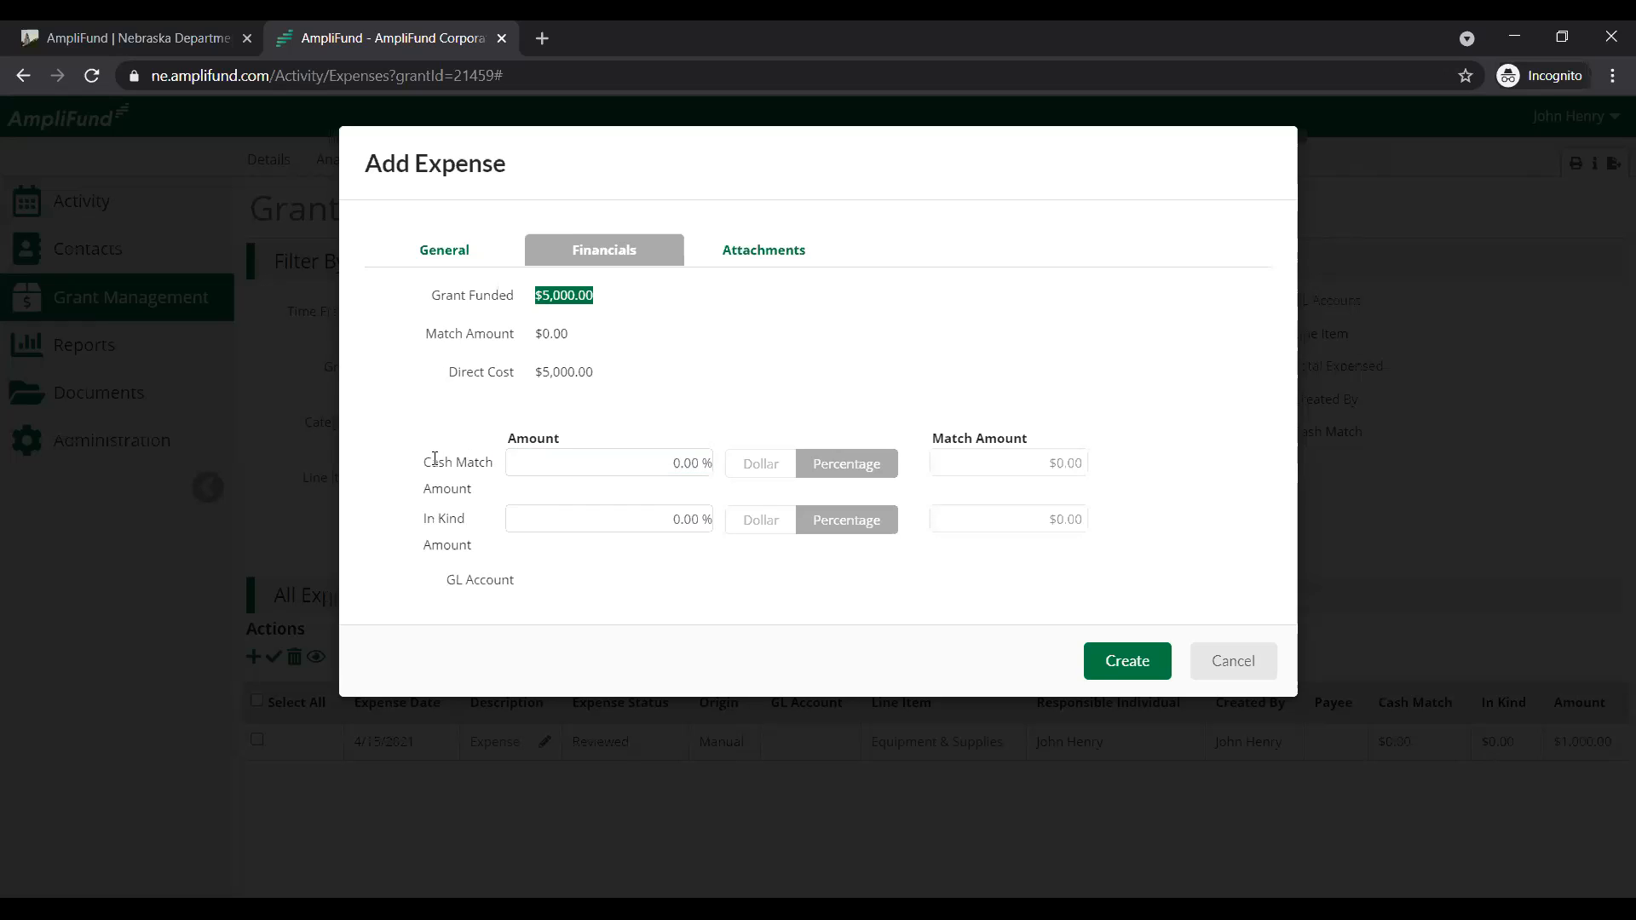
pyautogui.click(767, 465)
pyautogui.click(706, 462)
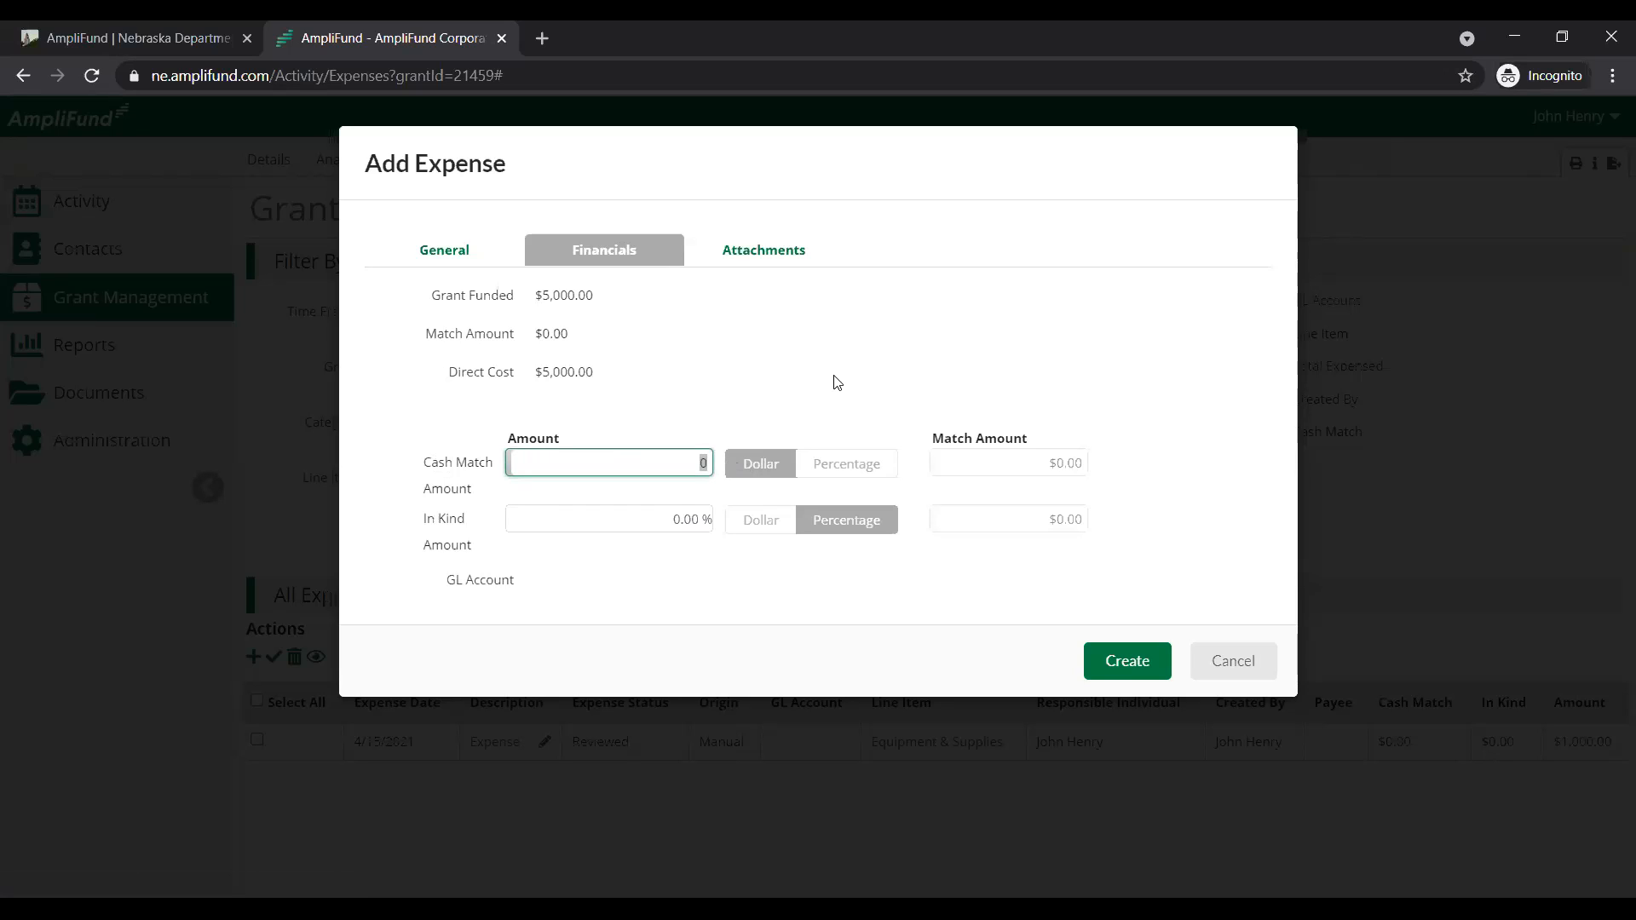
pyautogui.write('2,')
pyautogui.write('000')
pyautogui.click(837, 383)
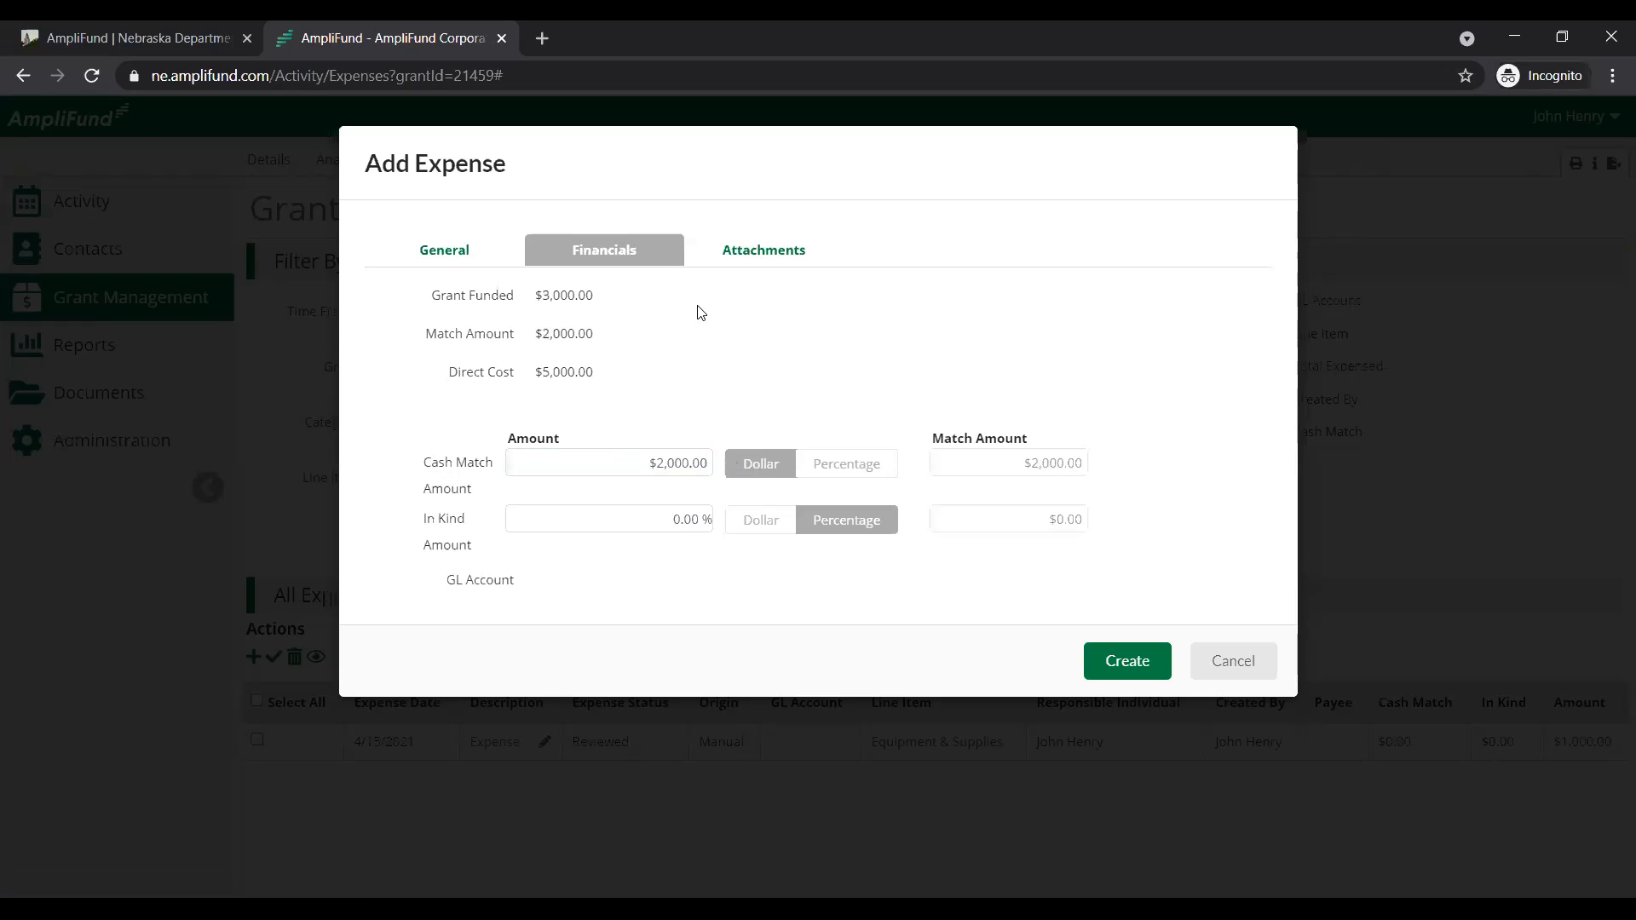
# - Examine the grant-funded, match and direct cost amounts, and compare them with the direct cost in the general information
pyautogui.moveTo(600, 334); pyautogui.dragTo(426, 335)
pyautogui.moveTo(607, 293); pyautogui.dragTo(431, 294)
pyautogui.click(602, 297)
pyautogui.moveTo(594, 375); pyautogui.dragTo(443, 373)
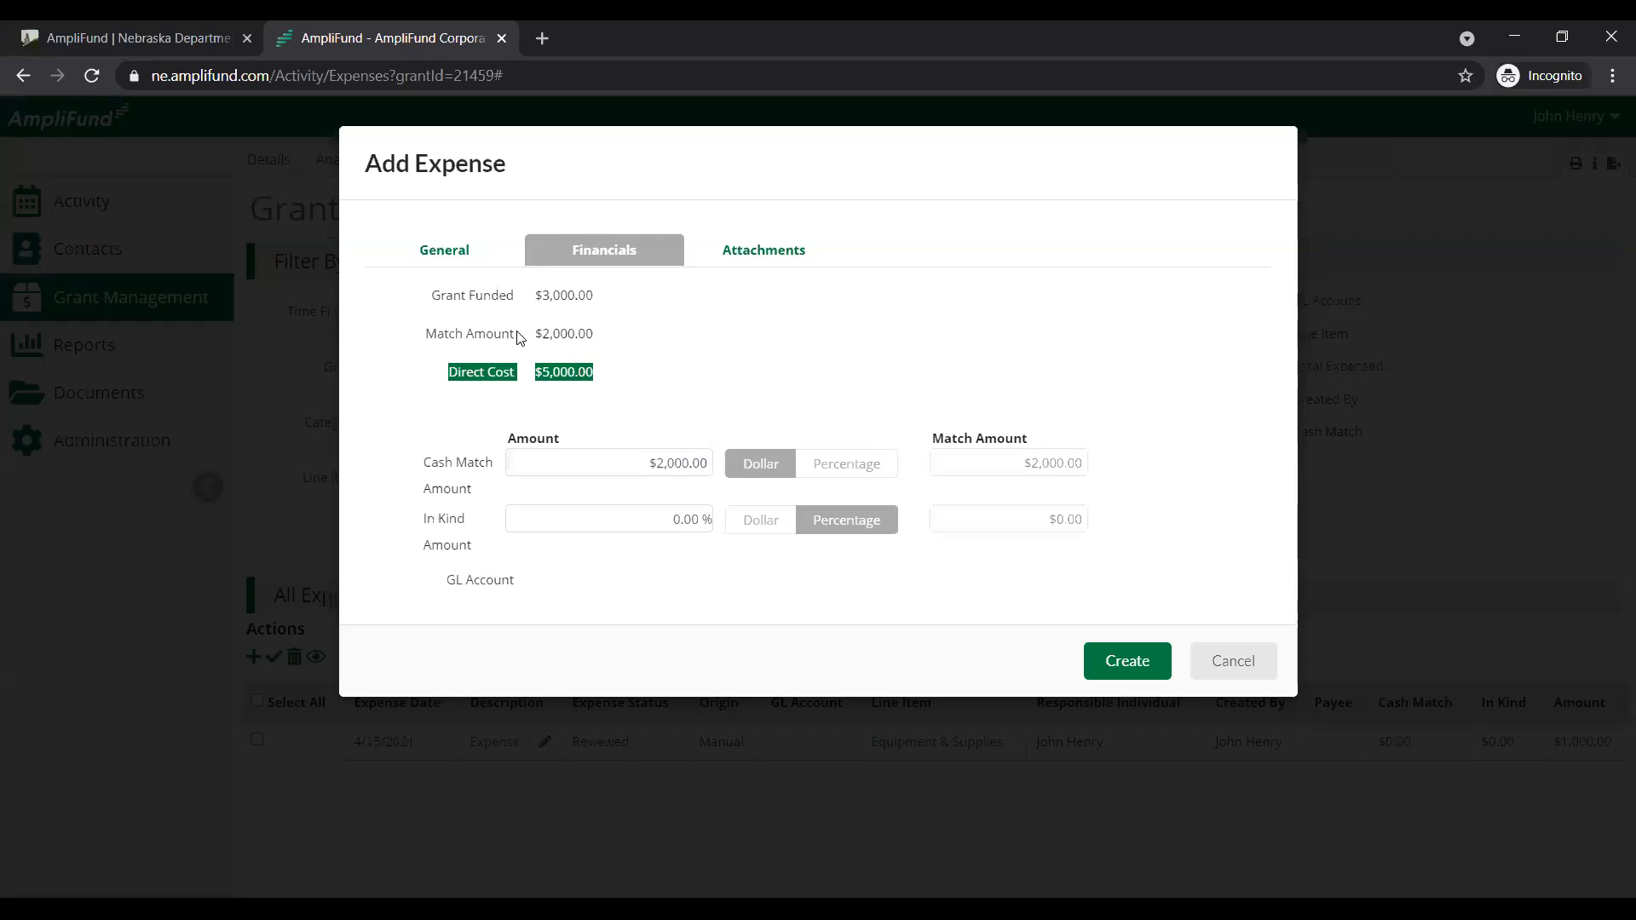
pyautogui.click(489, 304)
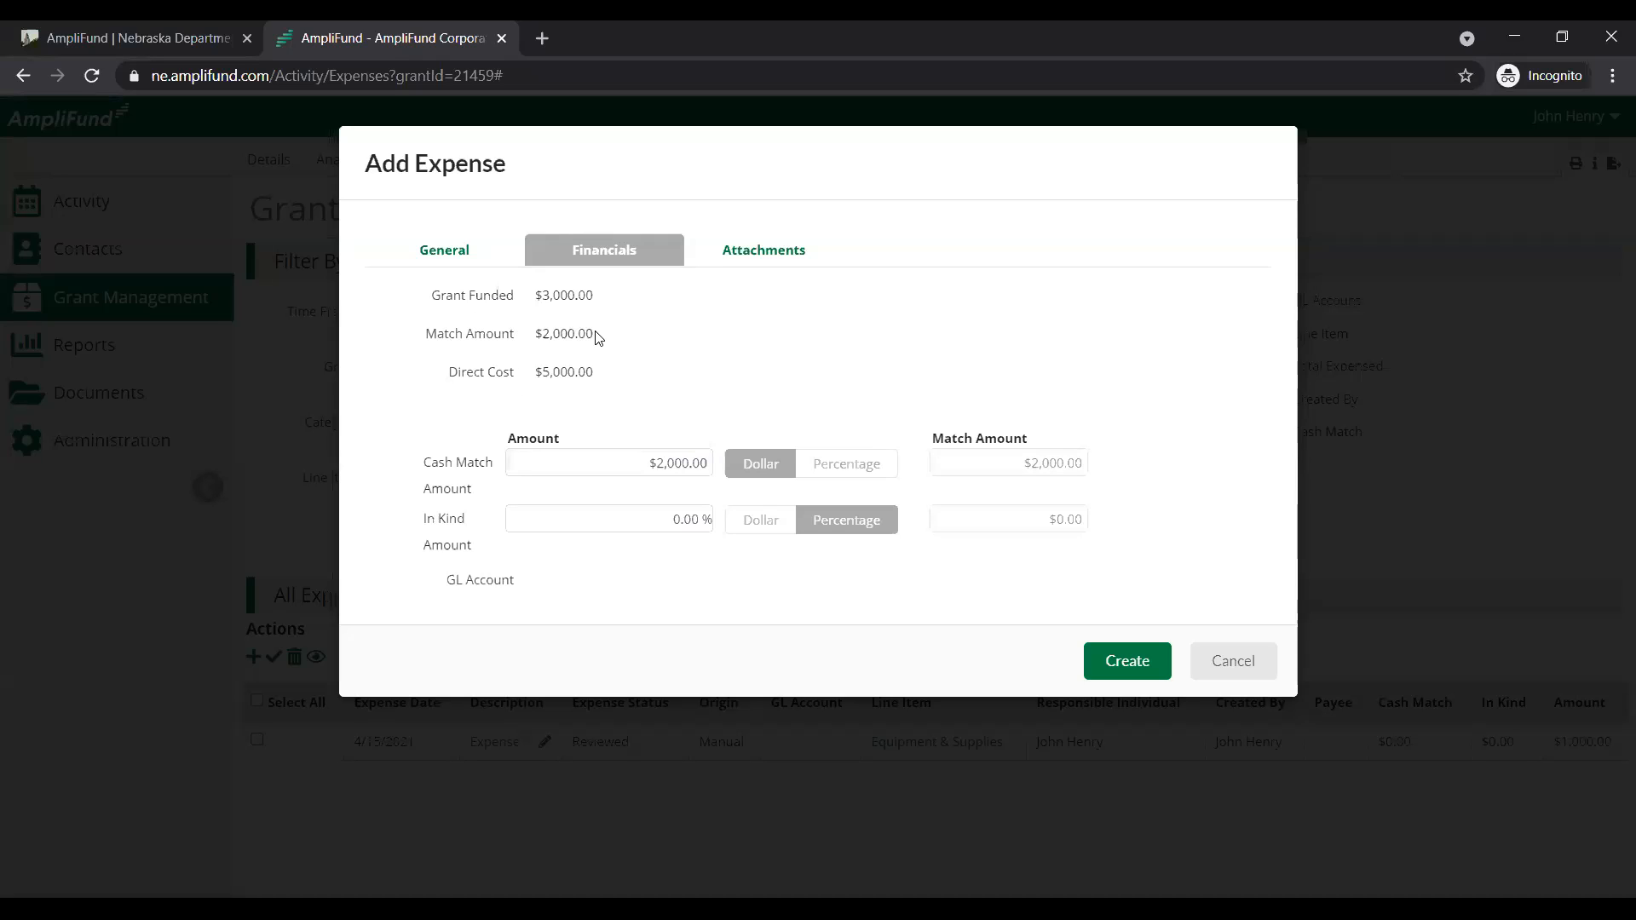
pyautogui.click(448, 253)
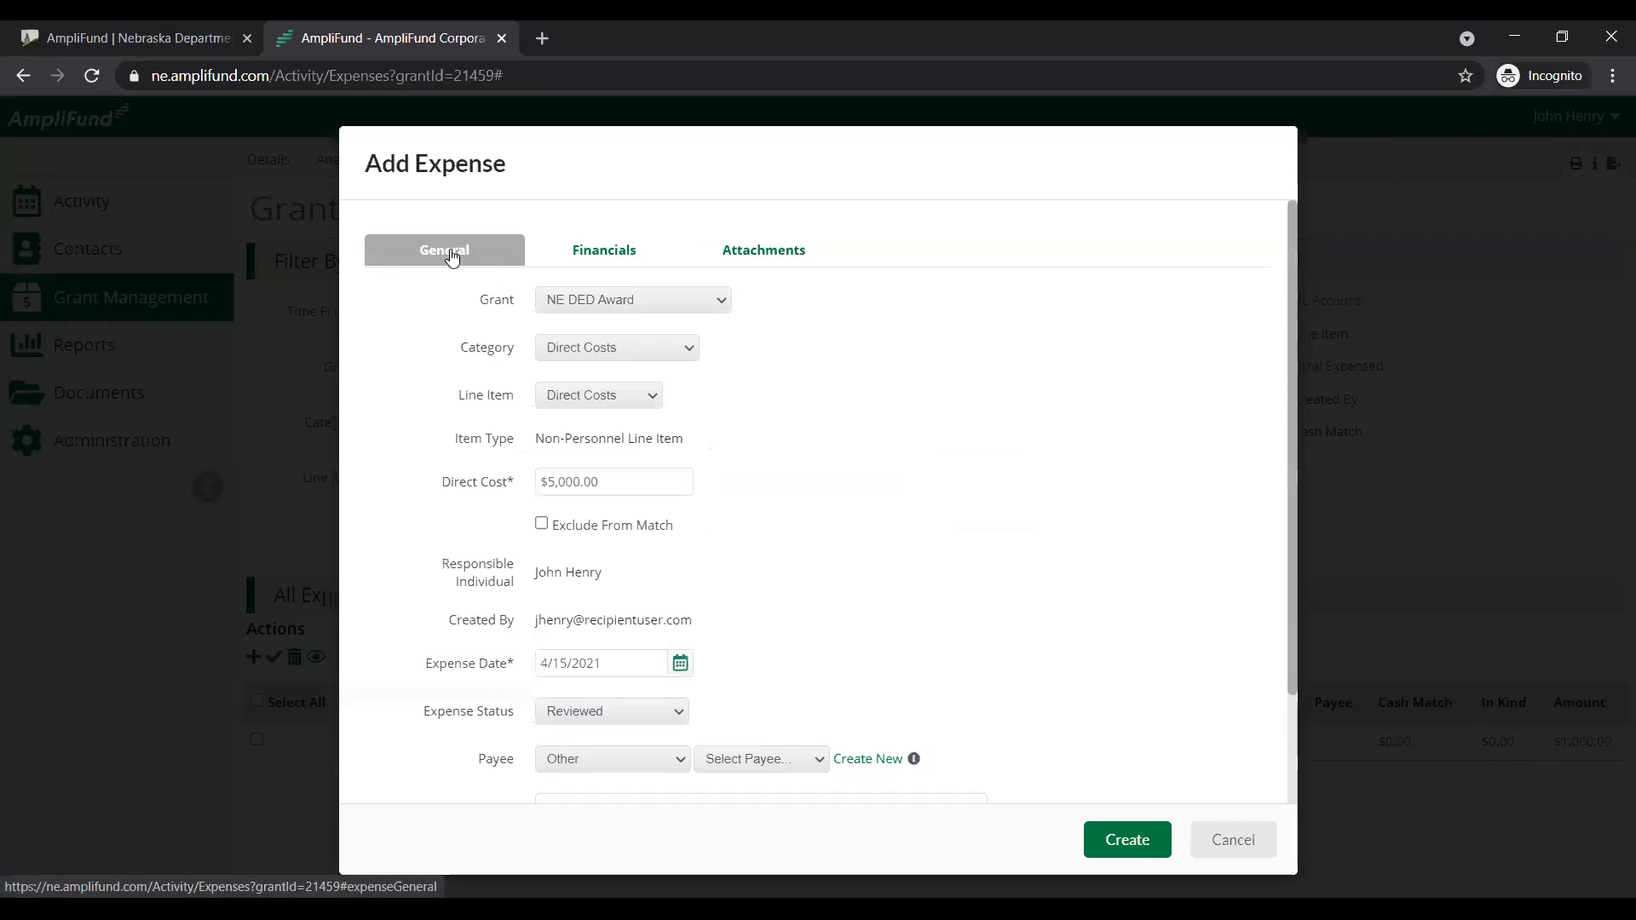
pyautogui.click(596, 482)
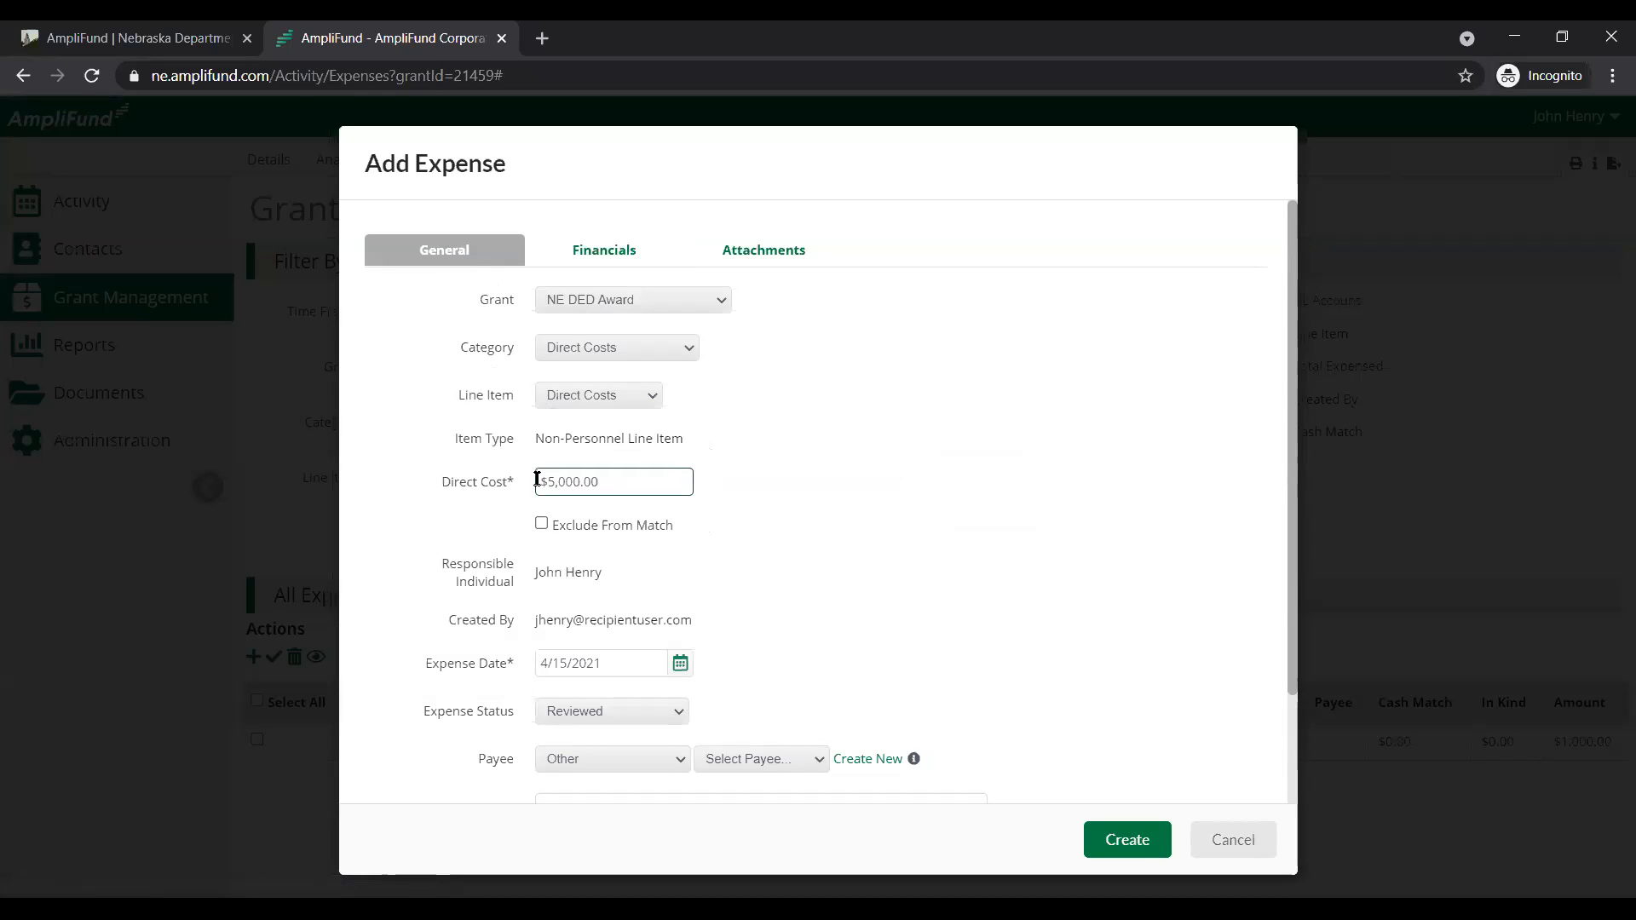
pyautogui.click(621, 249)
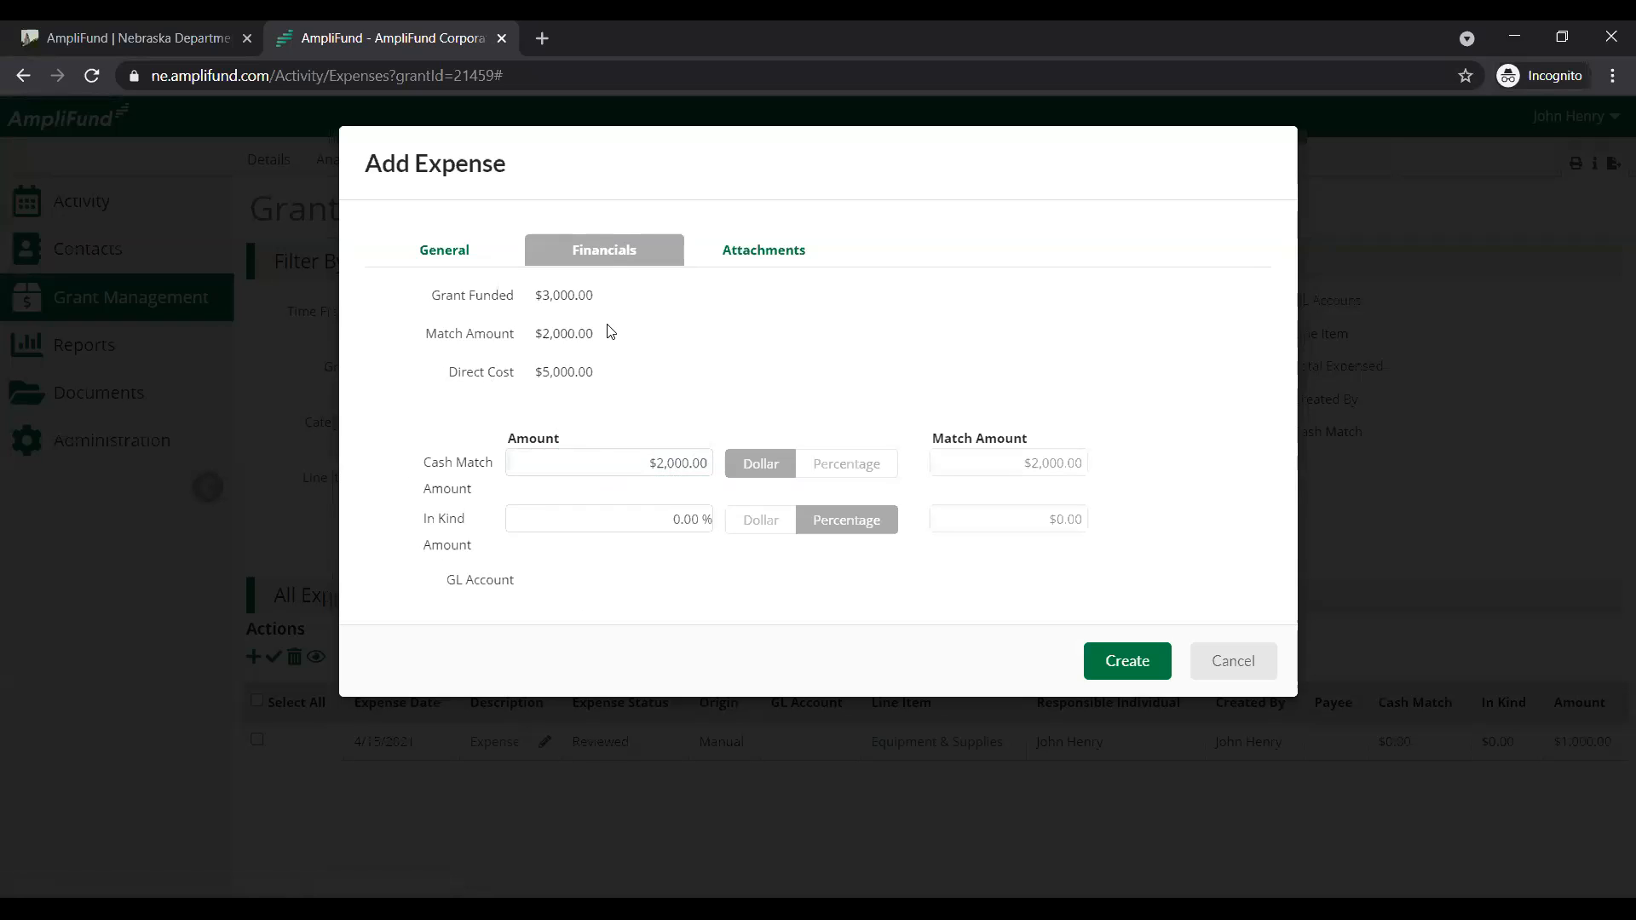
# - Attach the GL Upload and Supporting Documentation Word files to the Direct Costs expense
pyautogui.click(770, 242)
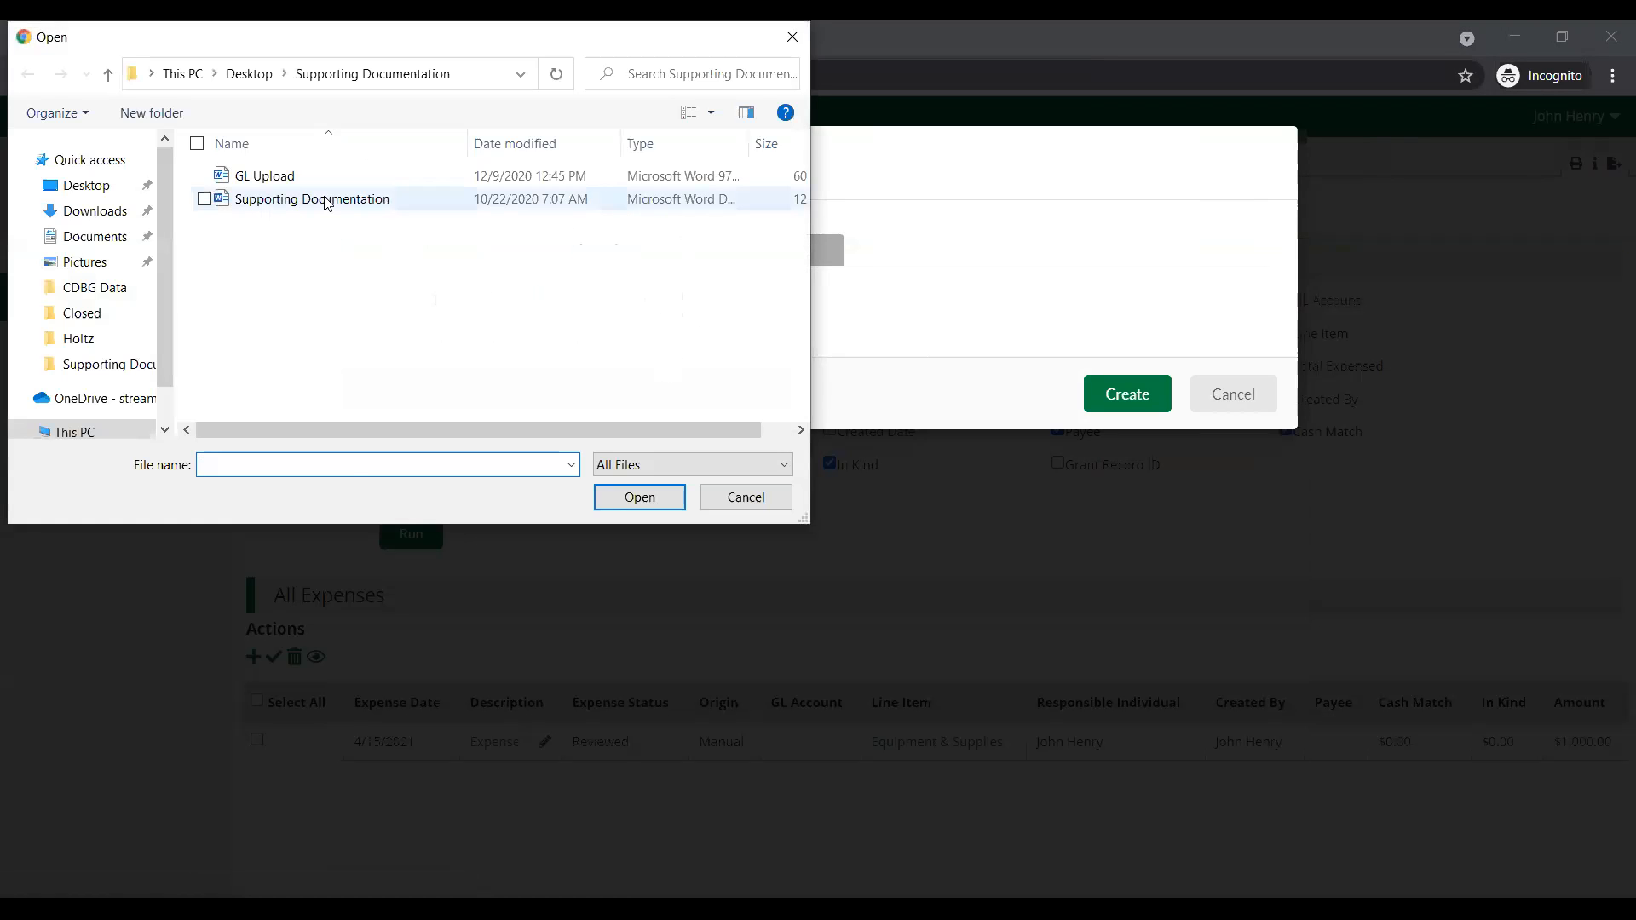
pyautogui.click(325, 200)
pyautogui.click(318, 198)
pyautogui.doubleClick(318, 198)
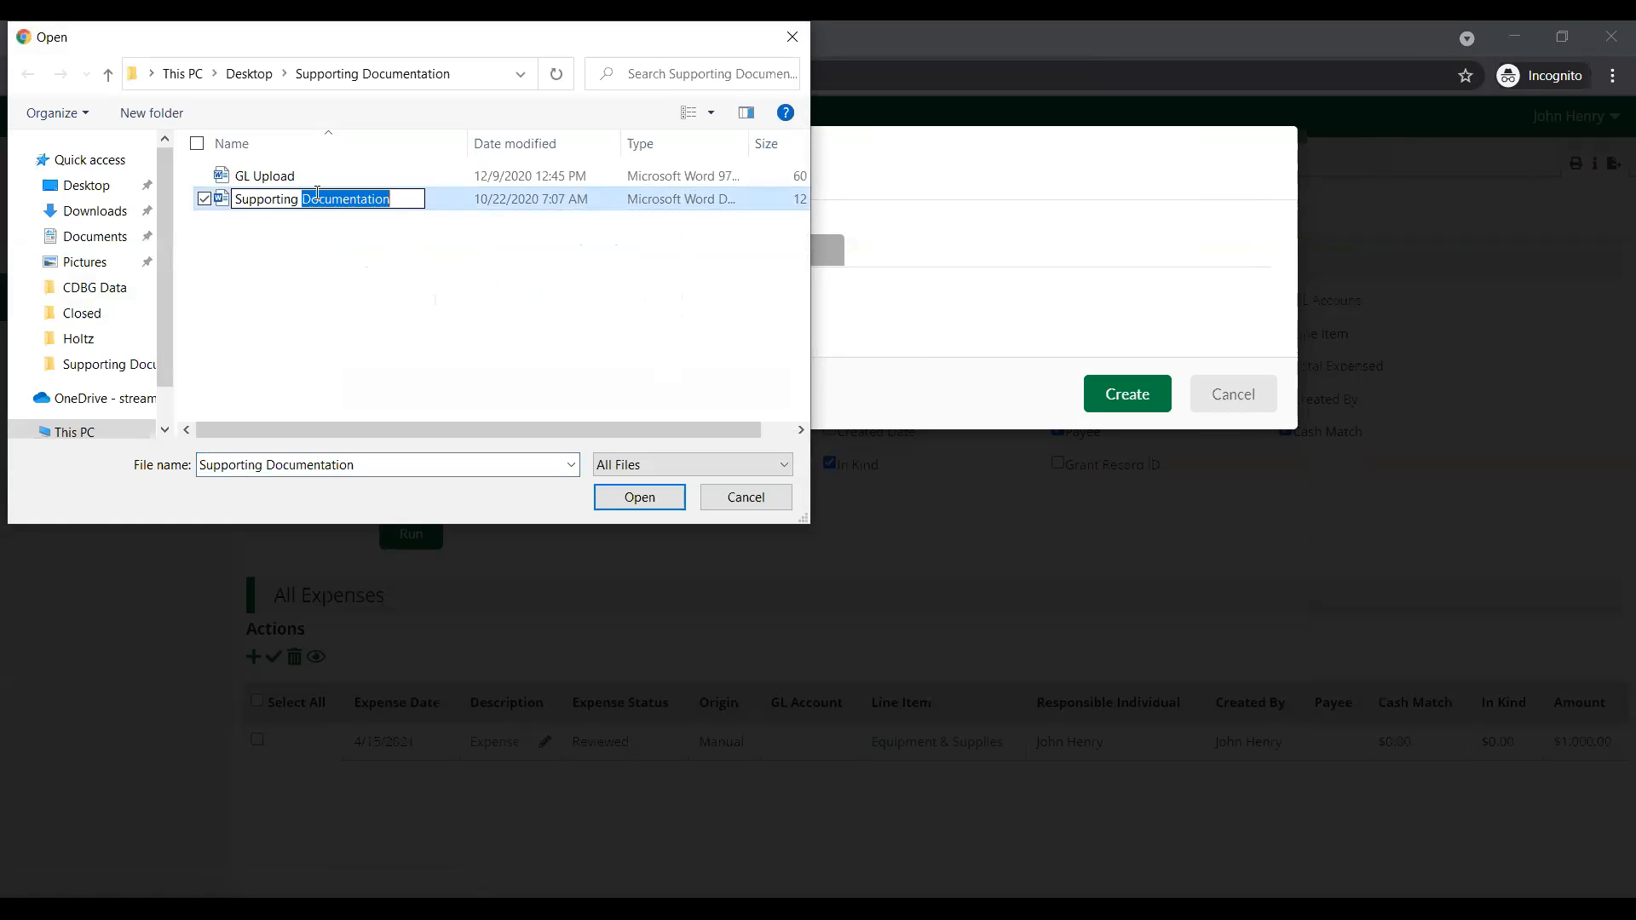
pyautogui.click(281, 244)
pyautogui.click(204, 176)
pyautogui.click(205, 199)
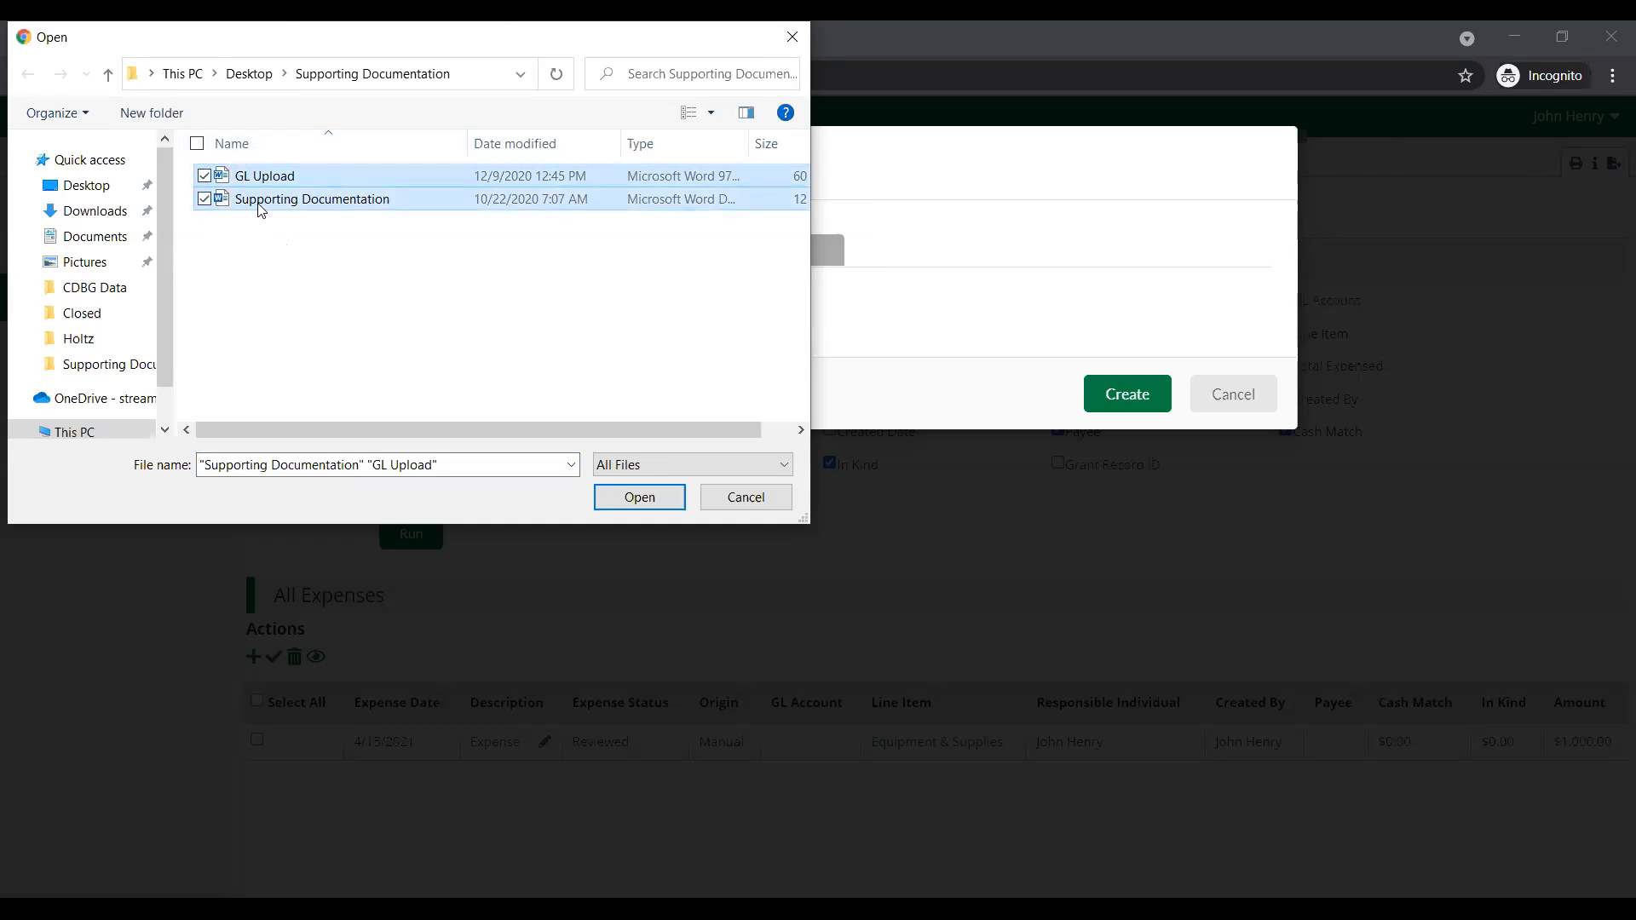
pyautogui.click(641, 494)
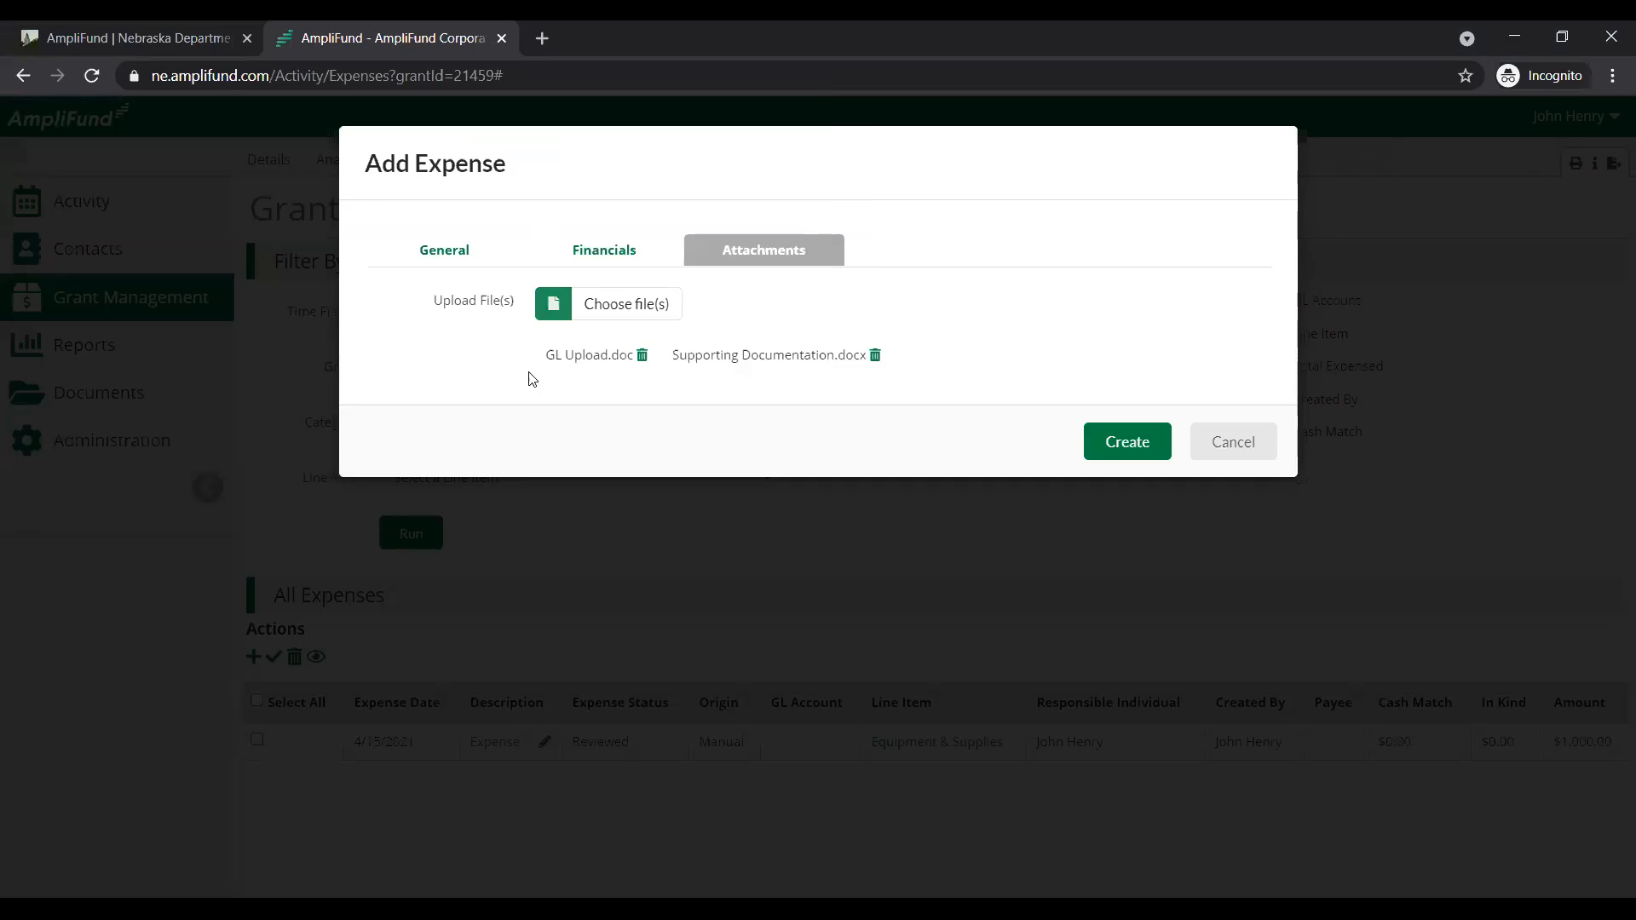
# - Recheck the expense's status and financial details, create the Direct Costs expense, and check the amounts in the expense list
pyautogui.click(508, 260)
pyautogui.scroll(-2, 885, 539)
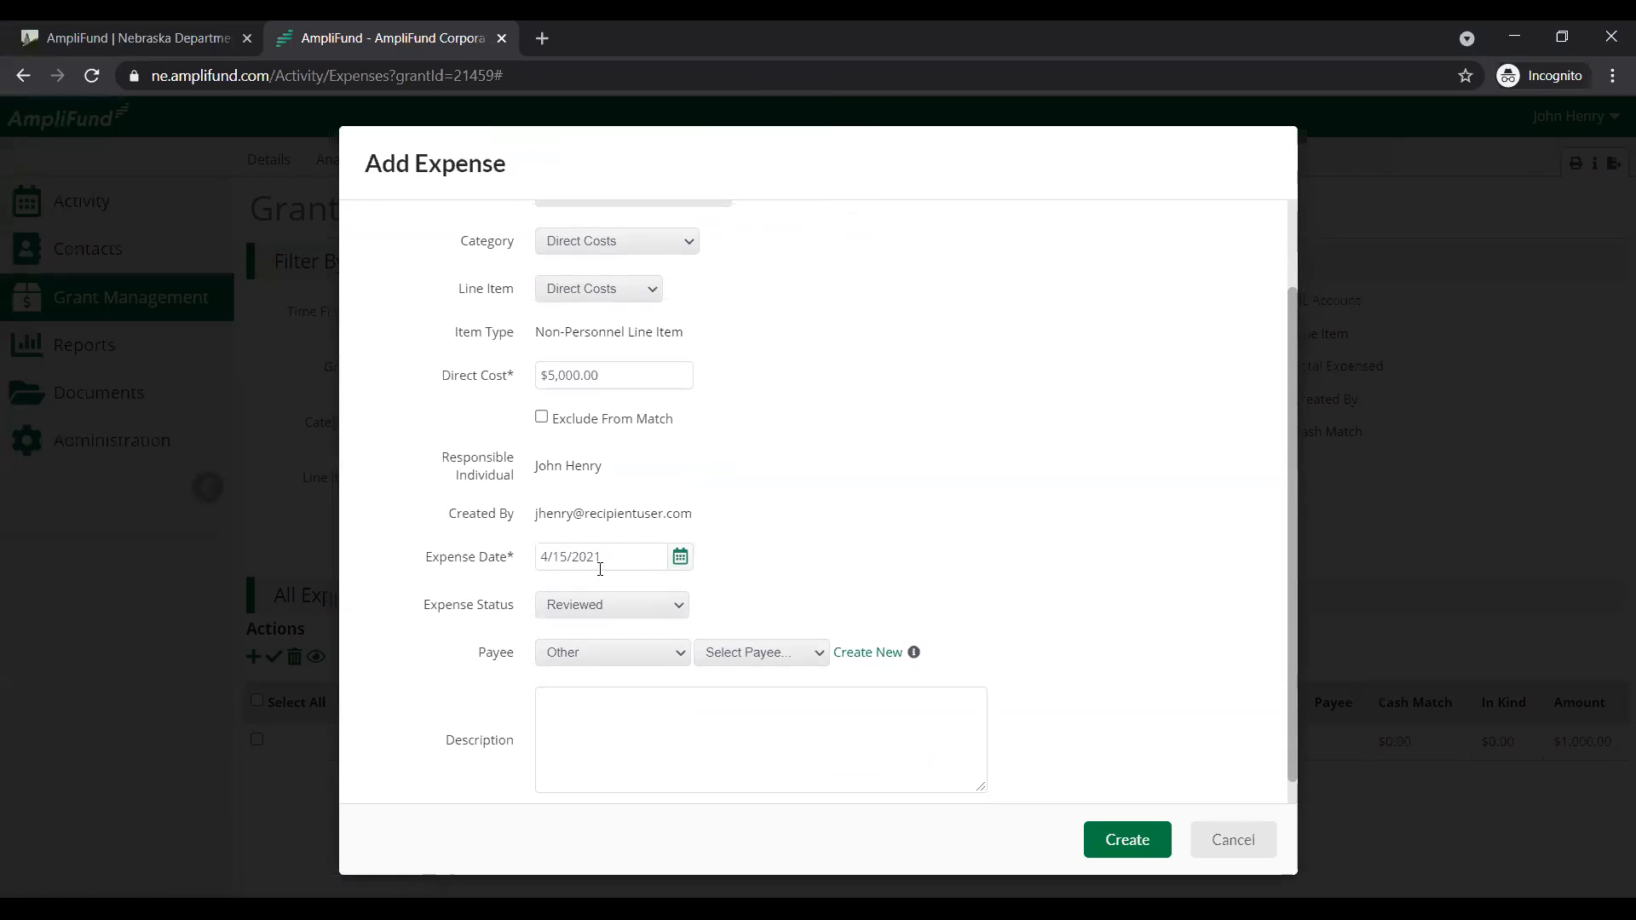
pyautogui.moveTo(410, 613); pyautogui.dragTo(516, 621)
pyautogui.click(1052, 519)
pyautogui.scroll(2, 1053, 518)
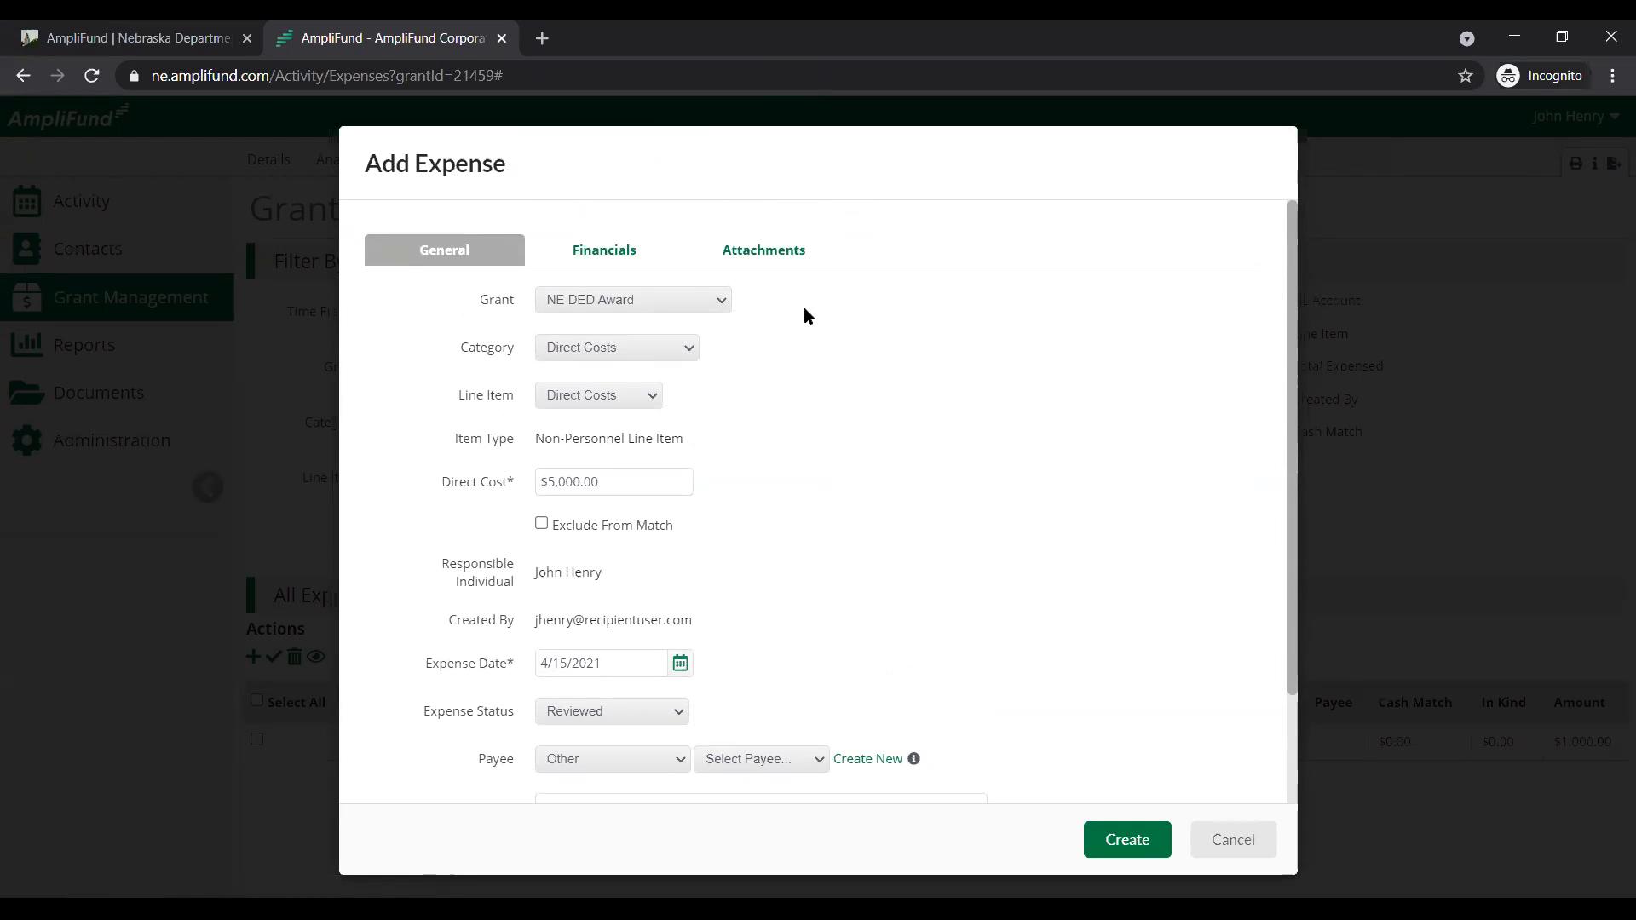
pyautogui.click(622, 253)
pyautogui.click(1141, 666)
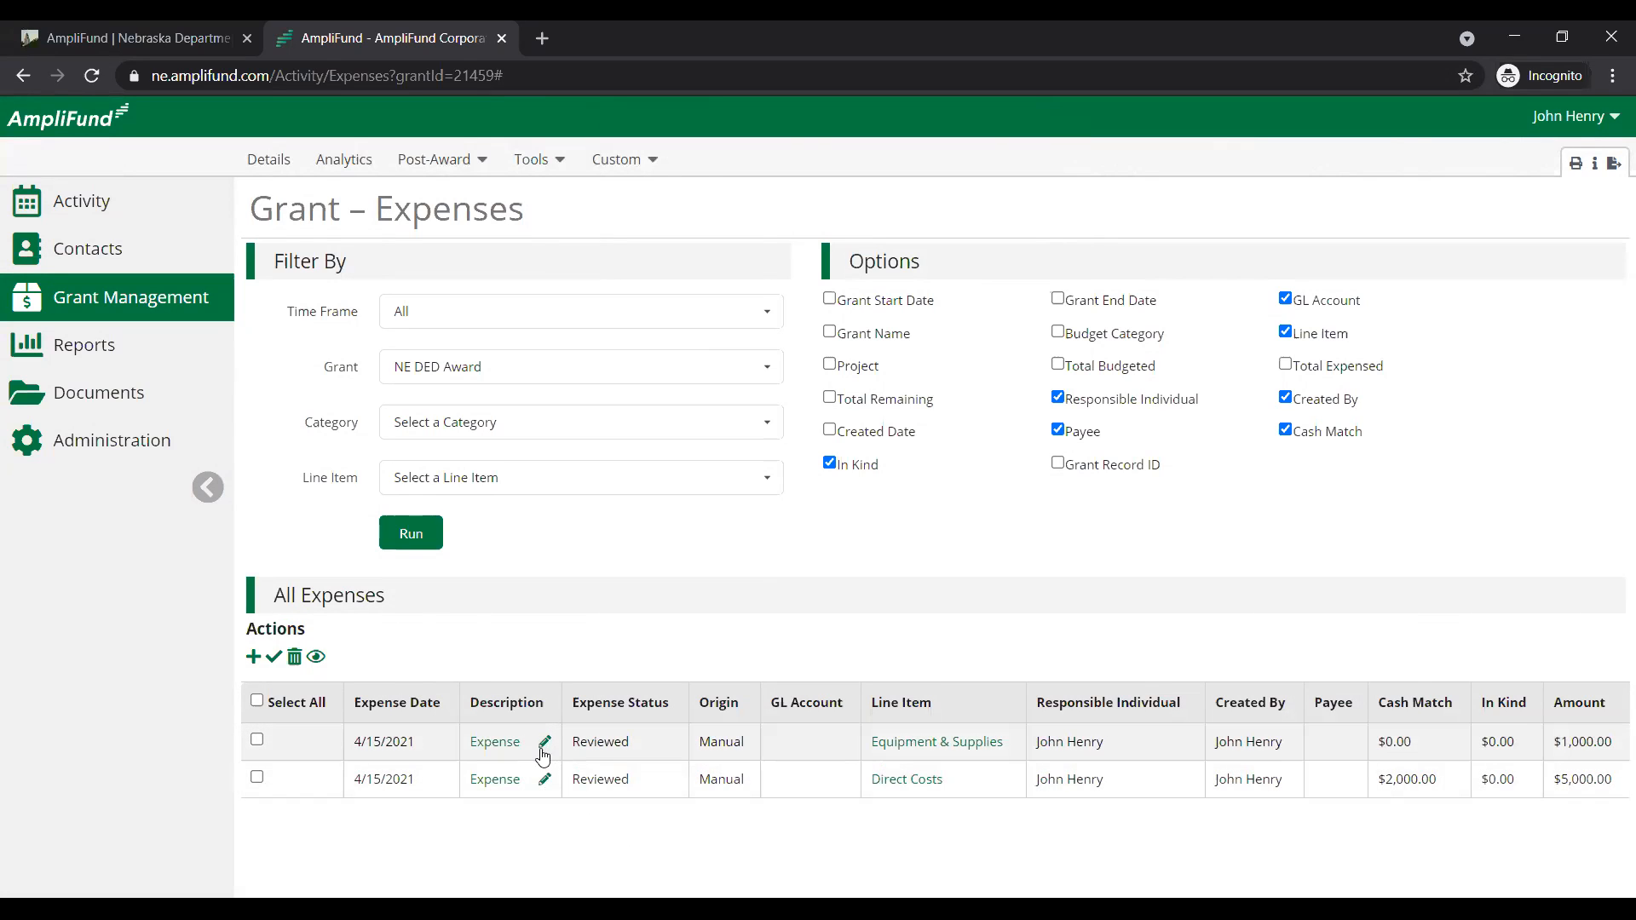
pyautogui.moveTo(1613, 741); pyautogui.dragTo(1553, 741)
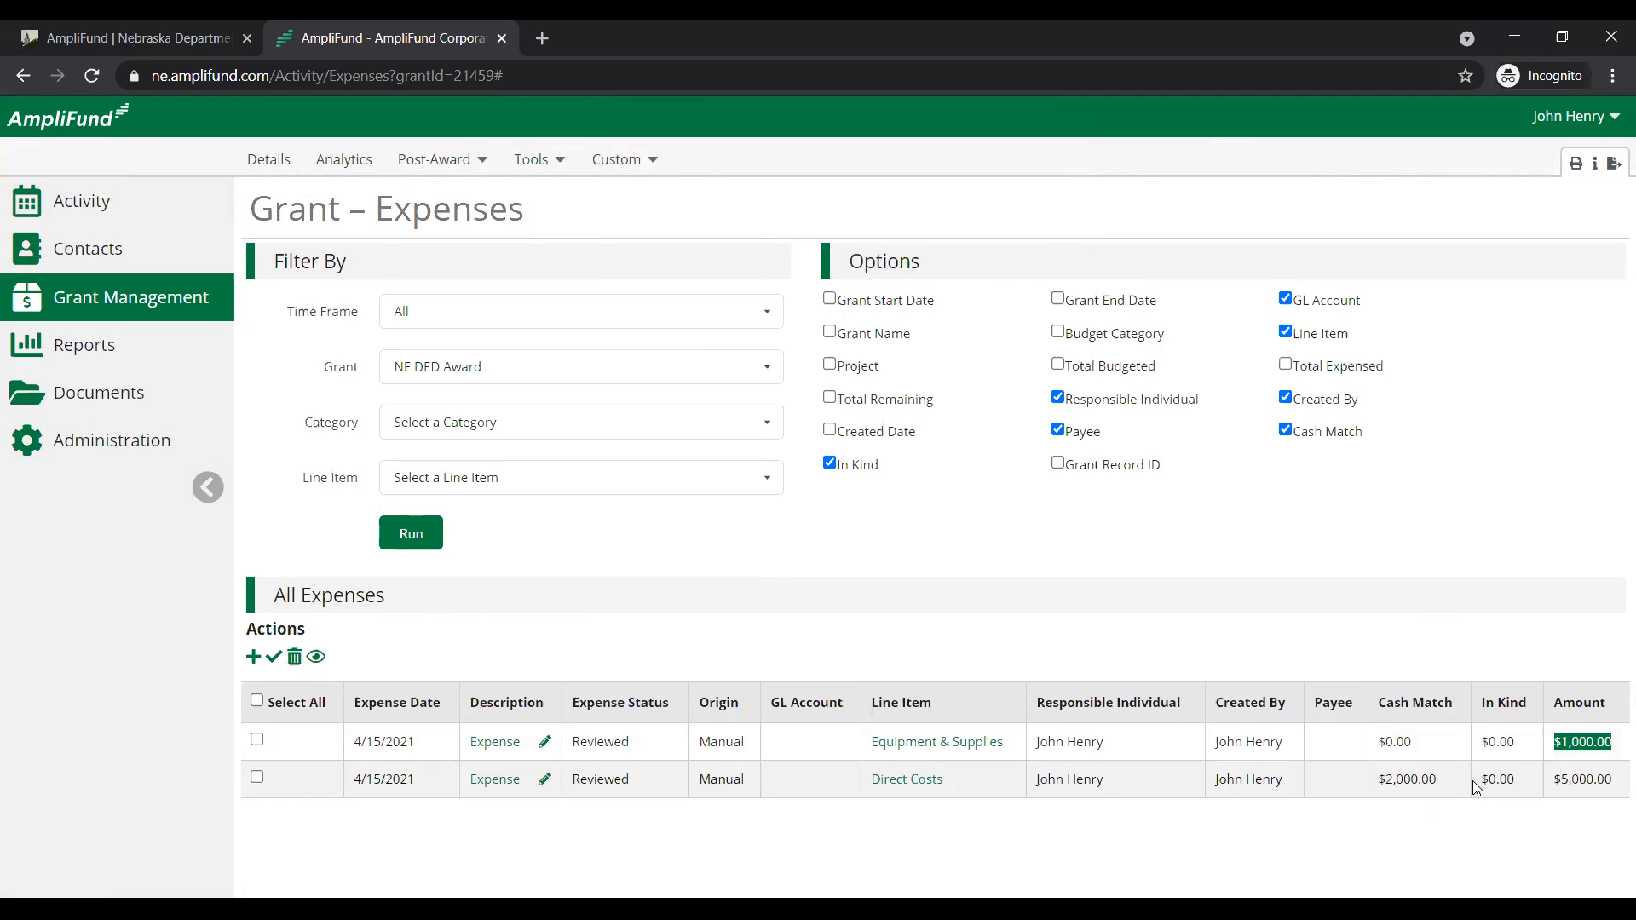
pyautogui.click(1333, 882)
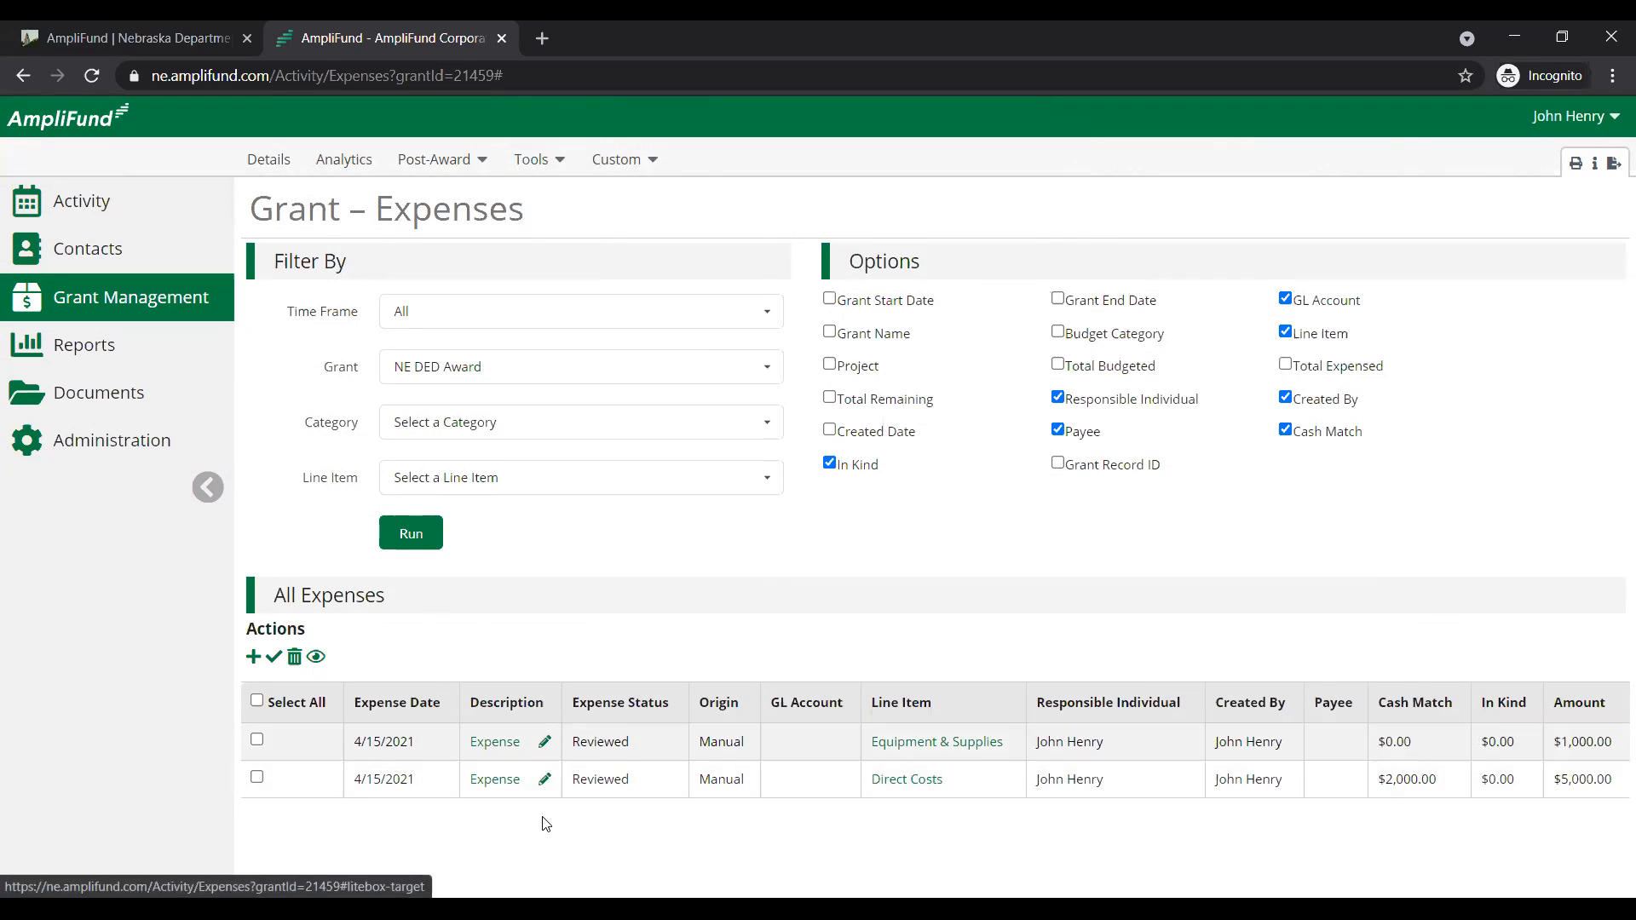
# - Start a new expense for the NE DED Award in the Equipment & Supplies category with a direct cost of $3,000.00
pyautogui.click(253, 658)
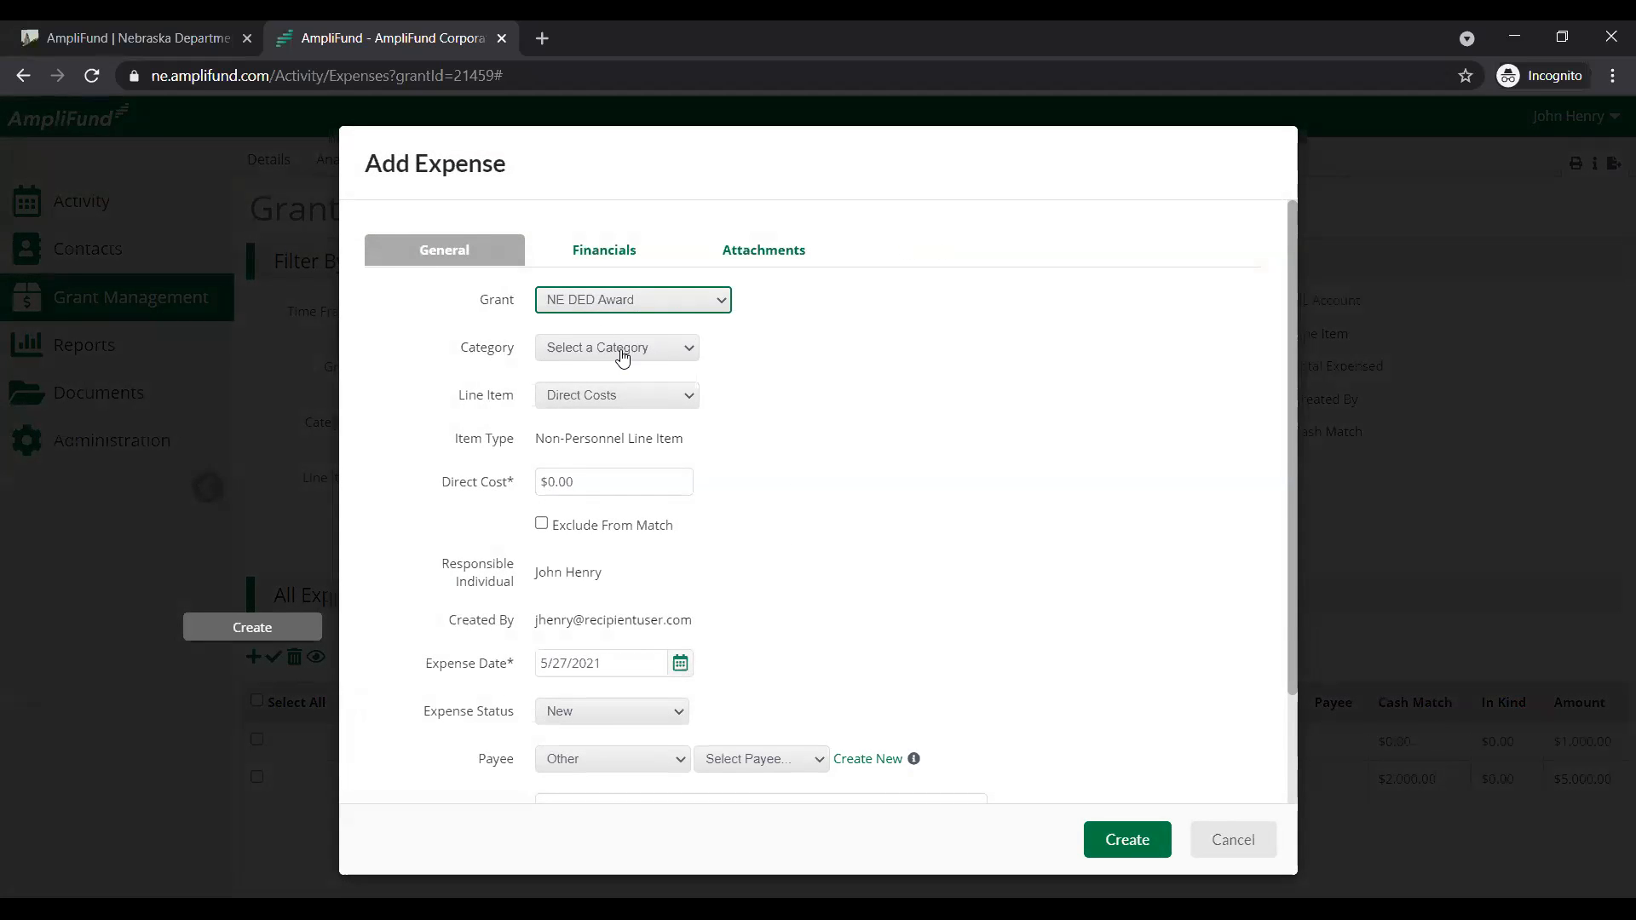
pyautogui.click(622, 349)
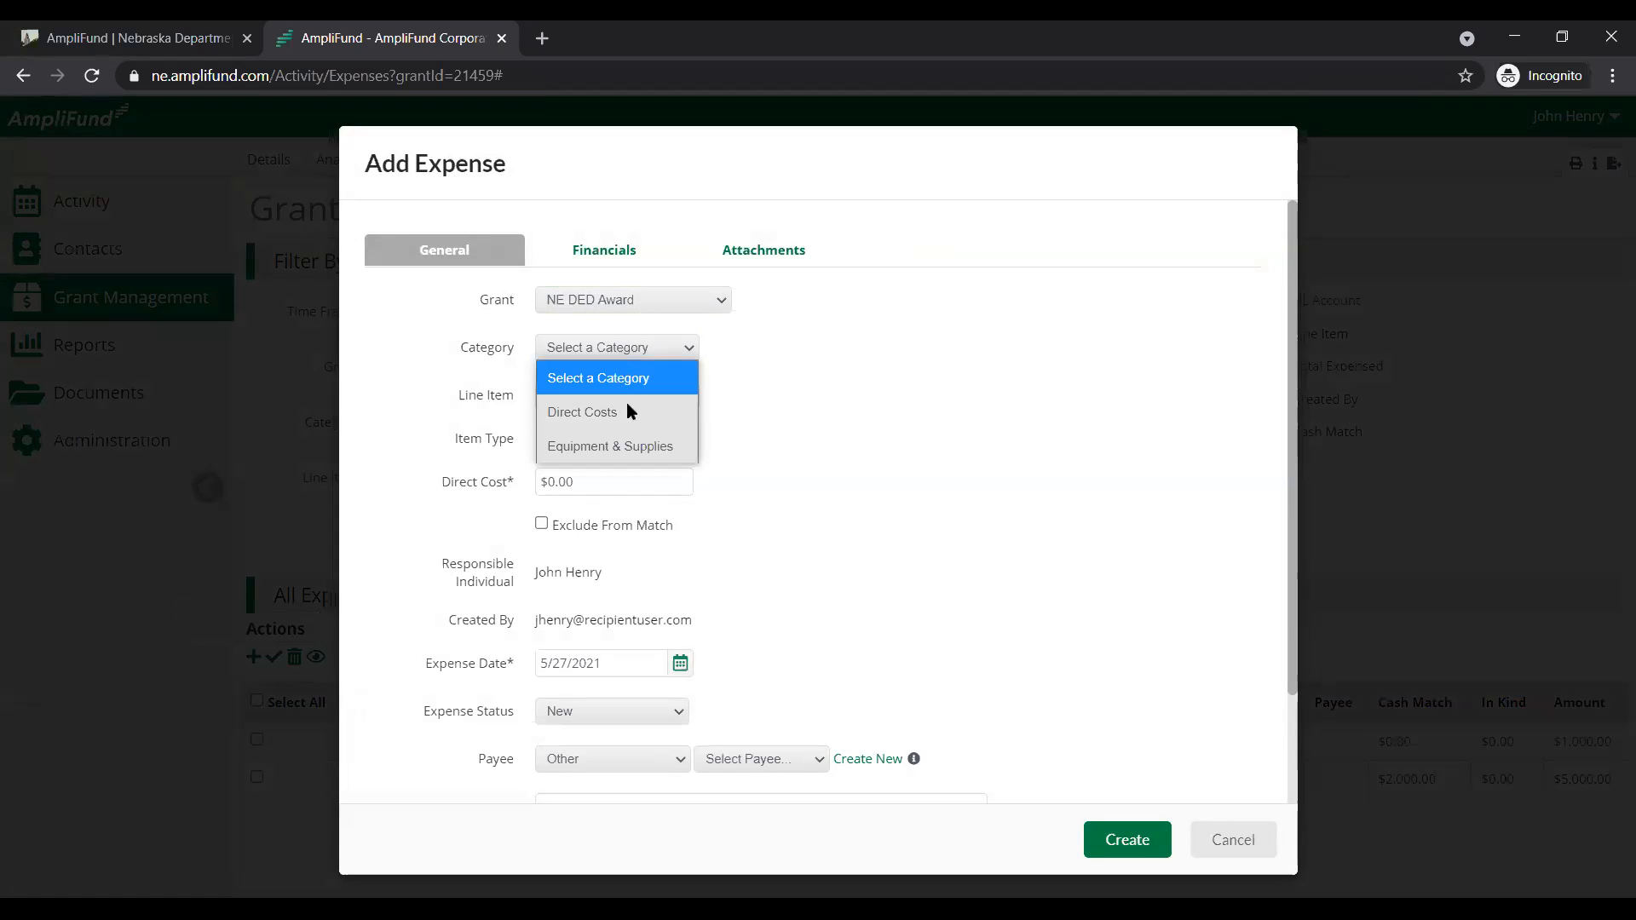
pyautogui.click(610, 446)
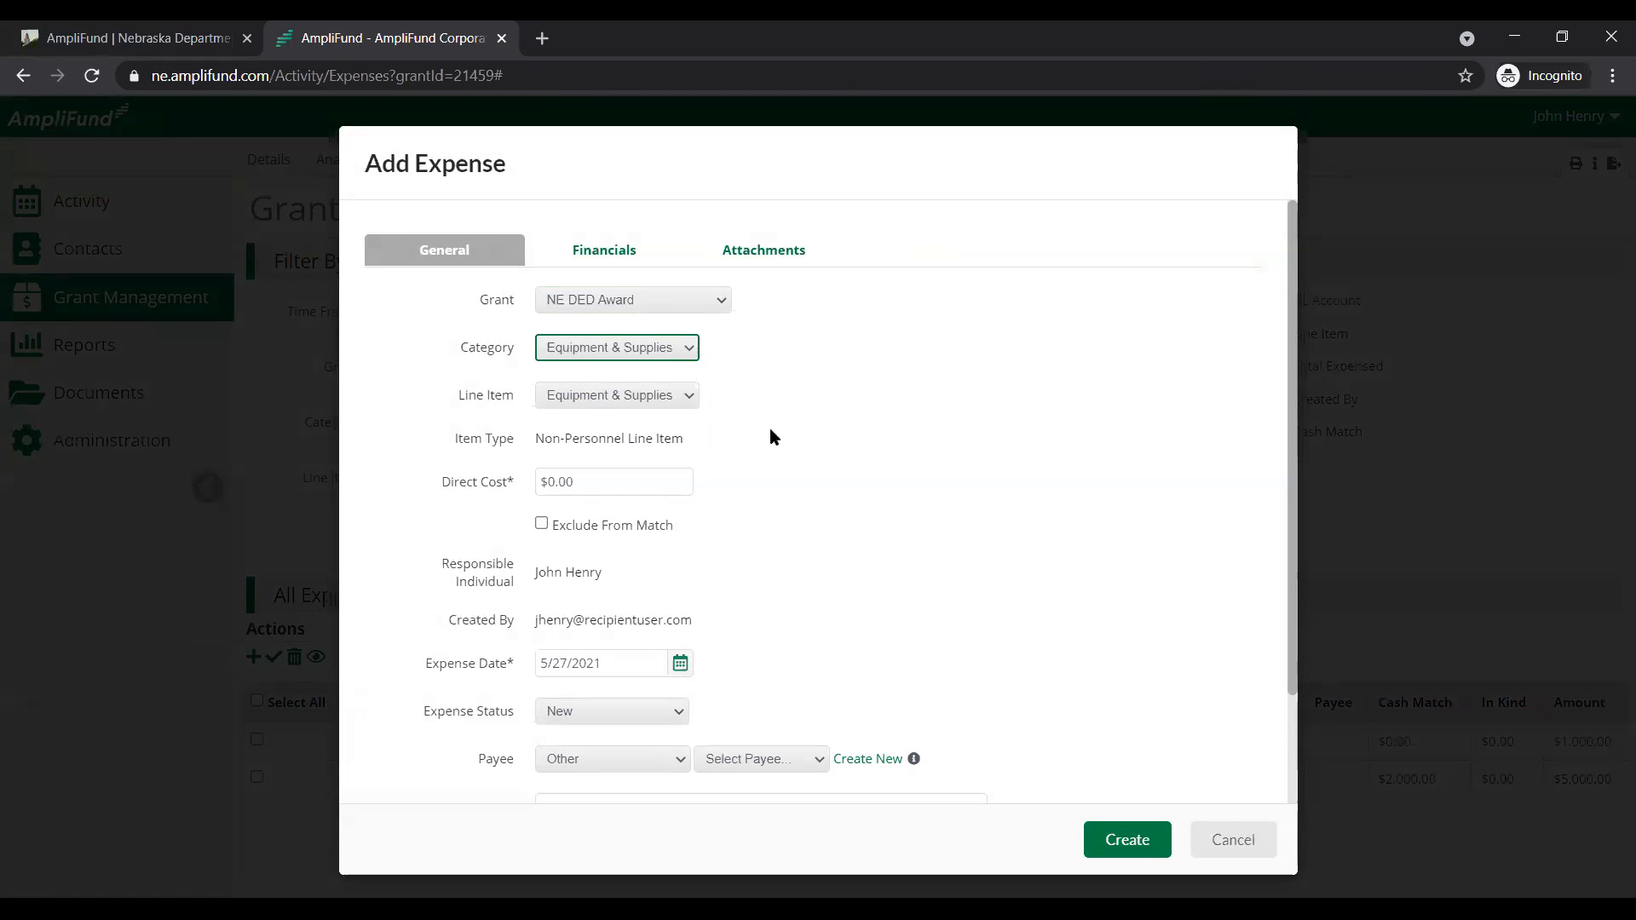
pyautogui.click(641, 474)
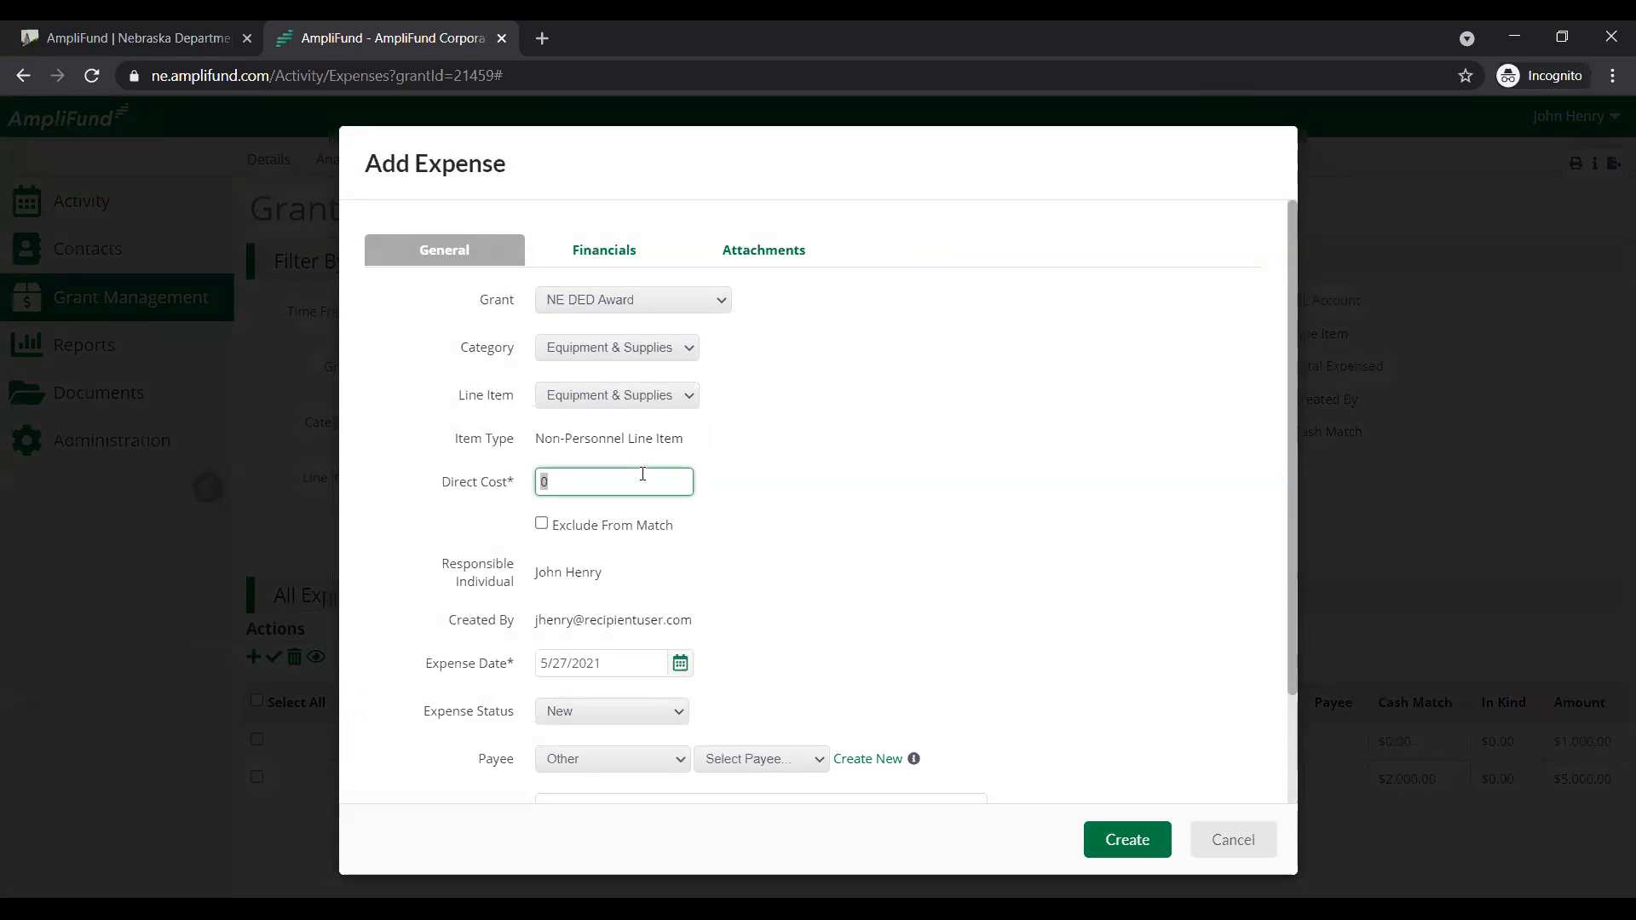
pyautogui.write('3000')
pyautogui.click(1071, 468)
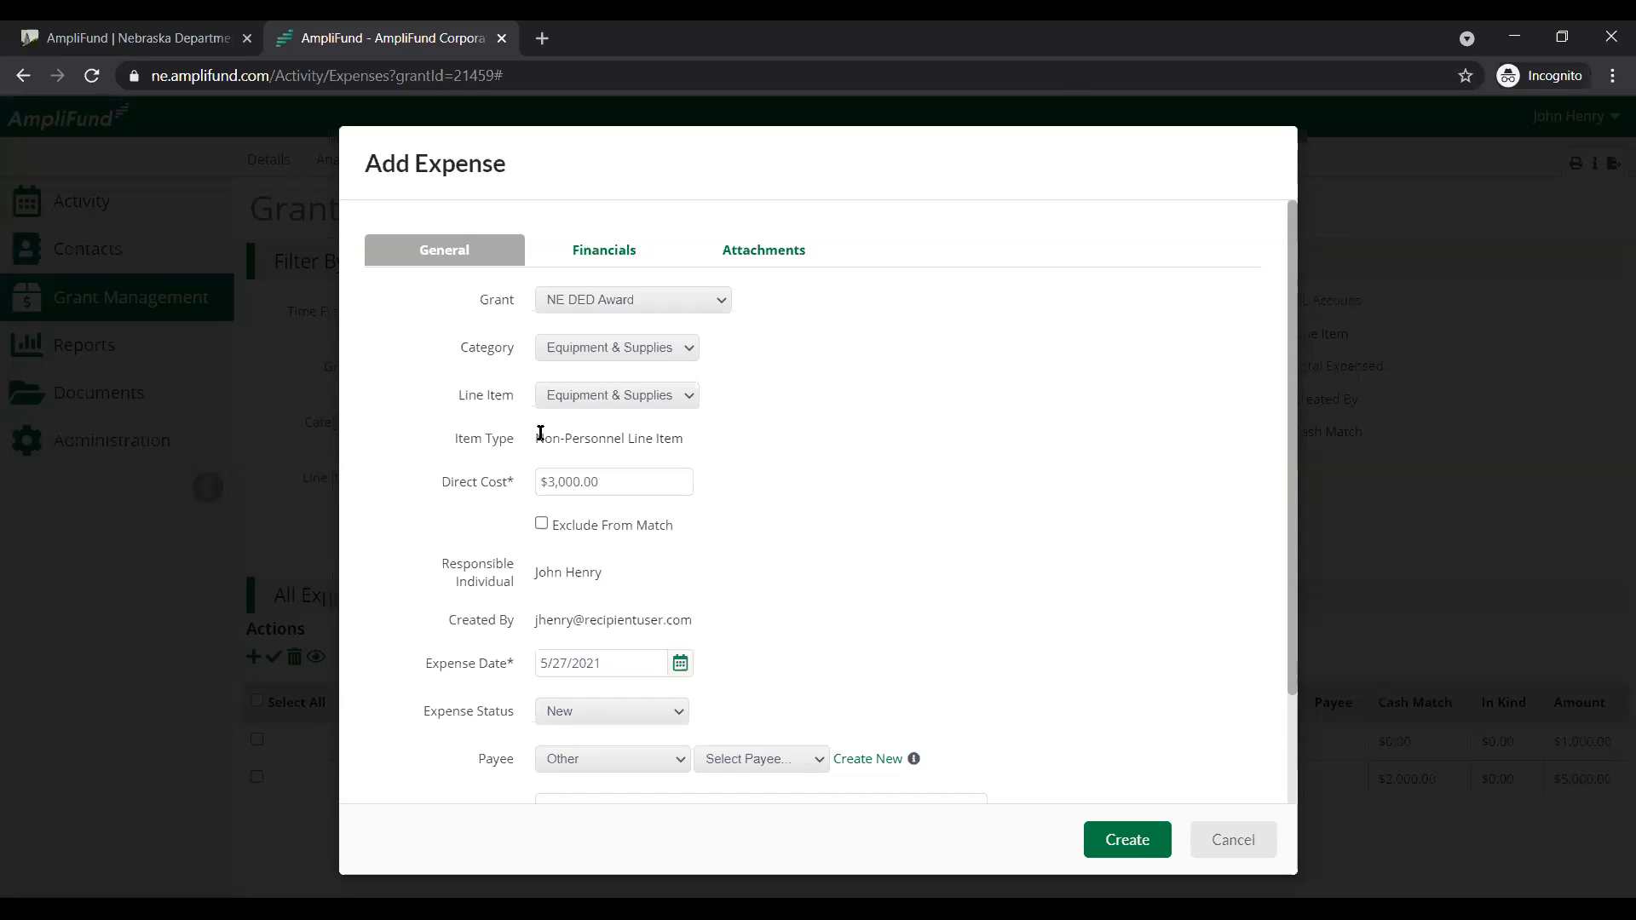
pyautogui.click(629, 473)
# - Set the new expense's date to 5/3/2021 and its status to Reviewed
pyautogui.click(678, 664)
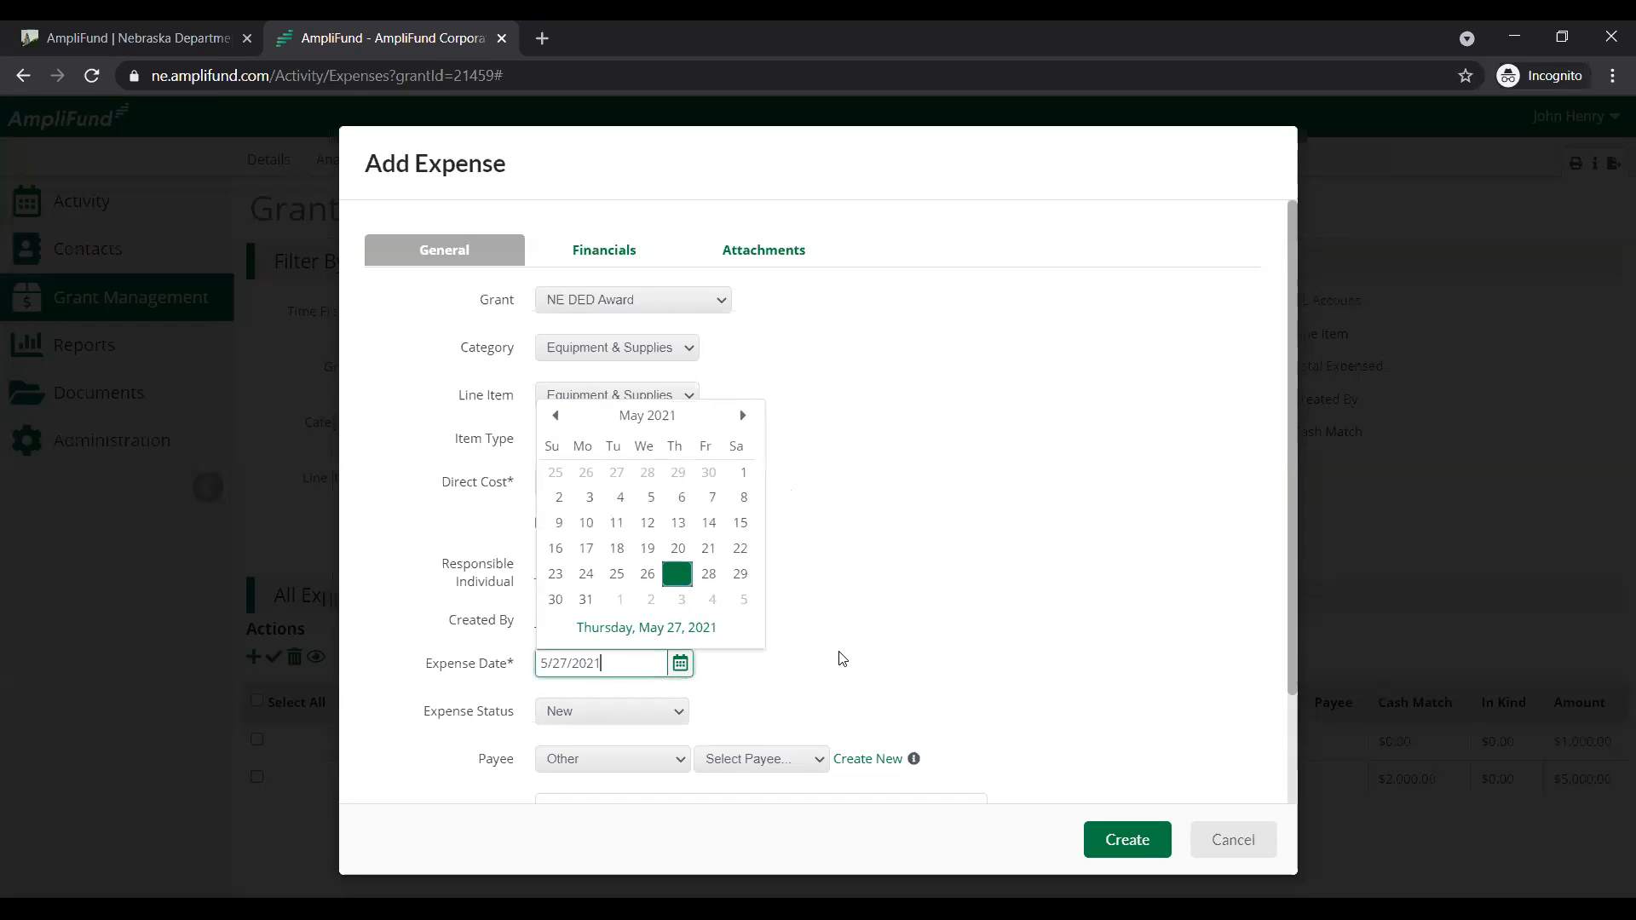
pyautogui.click(588, 498)
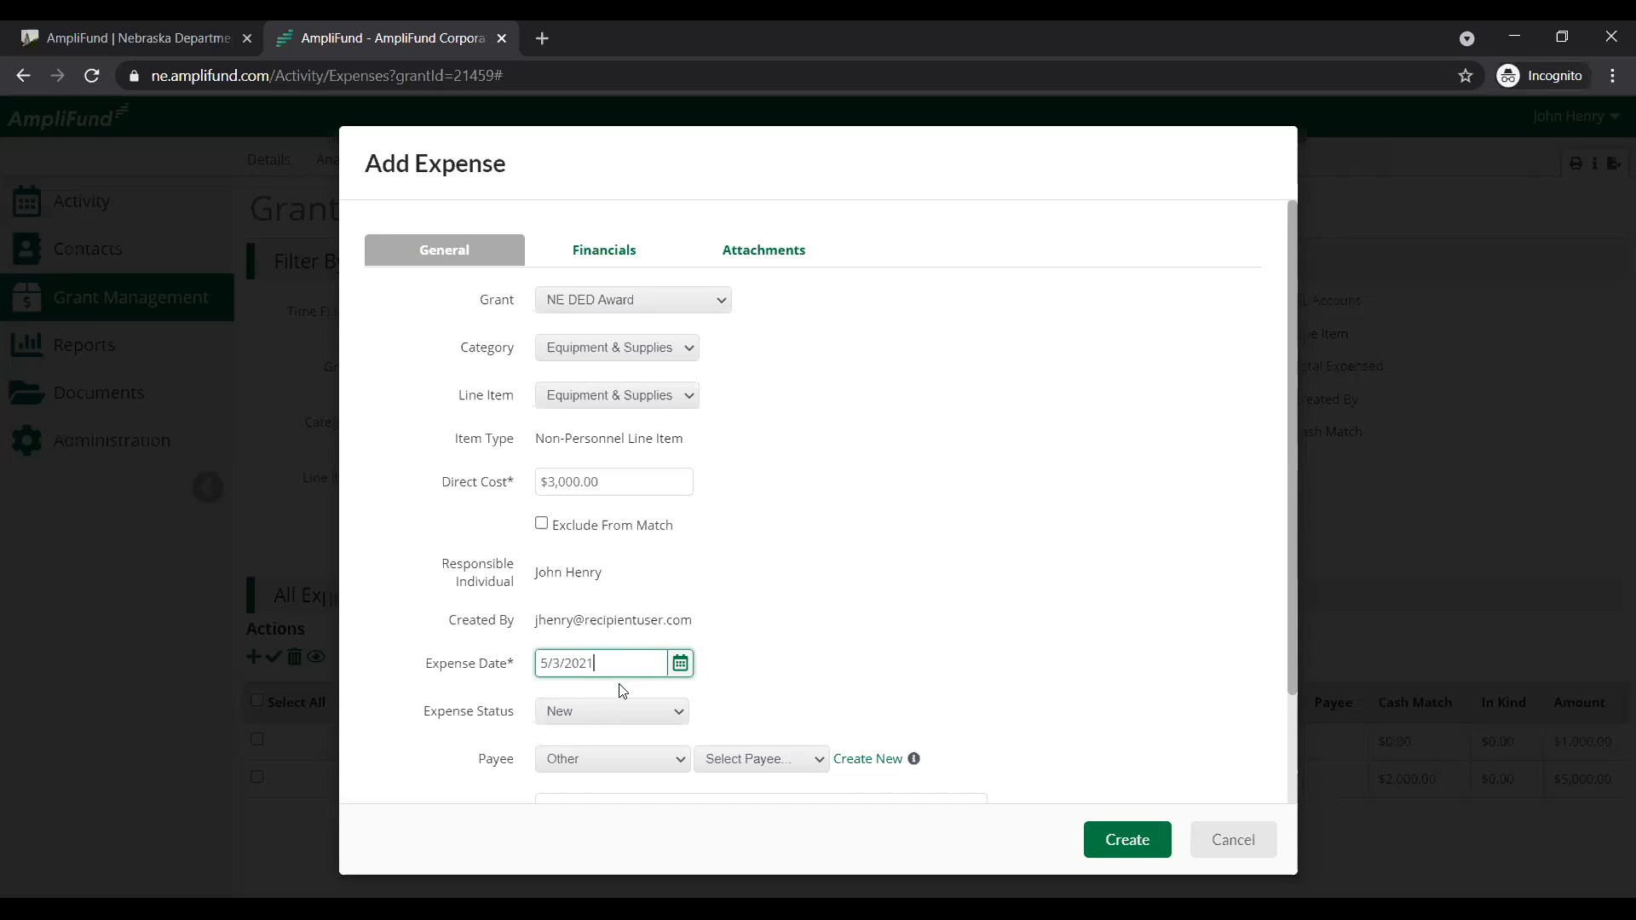
pyautogui.click(646, 712)
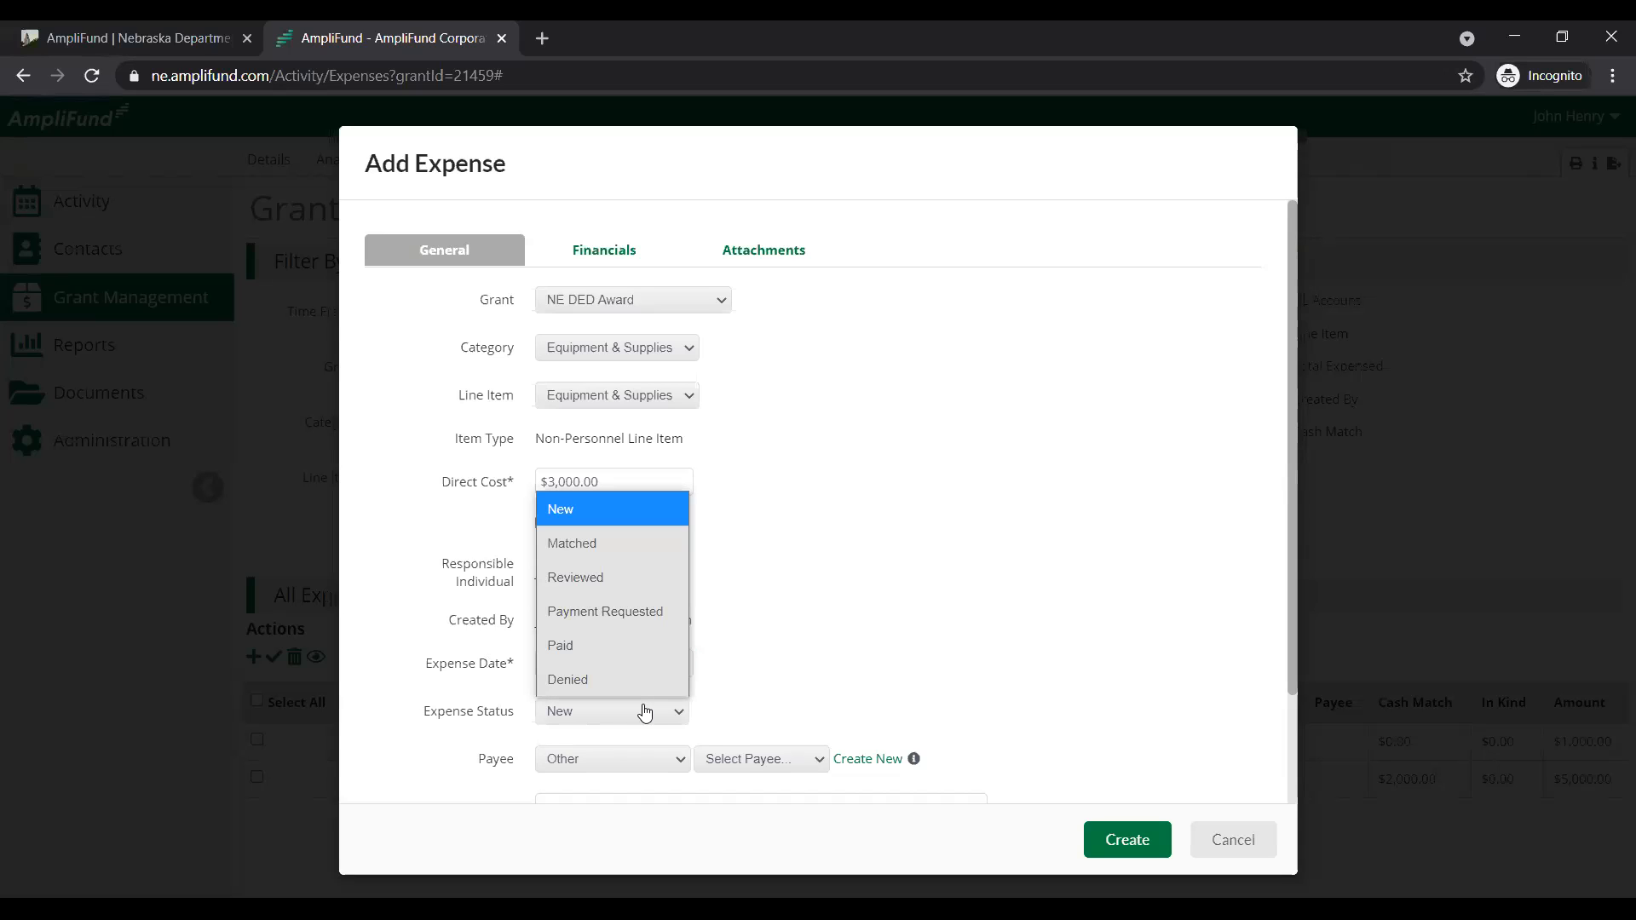
pyautogui.click(635, 581)
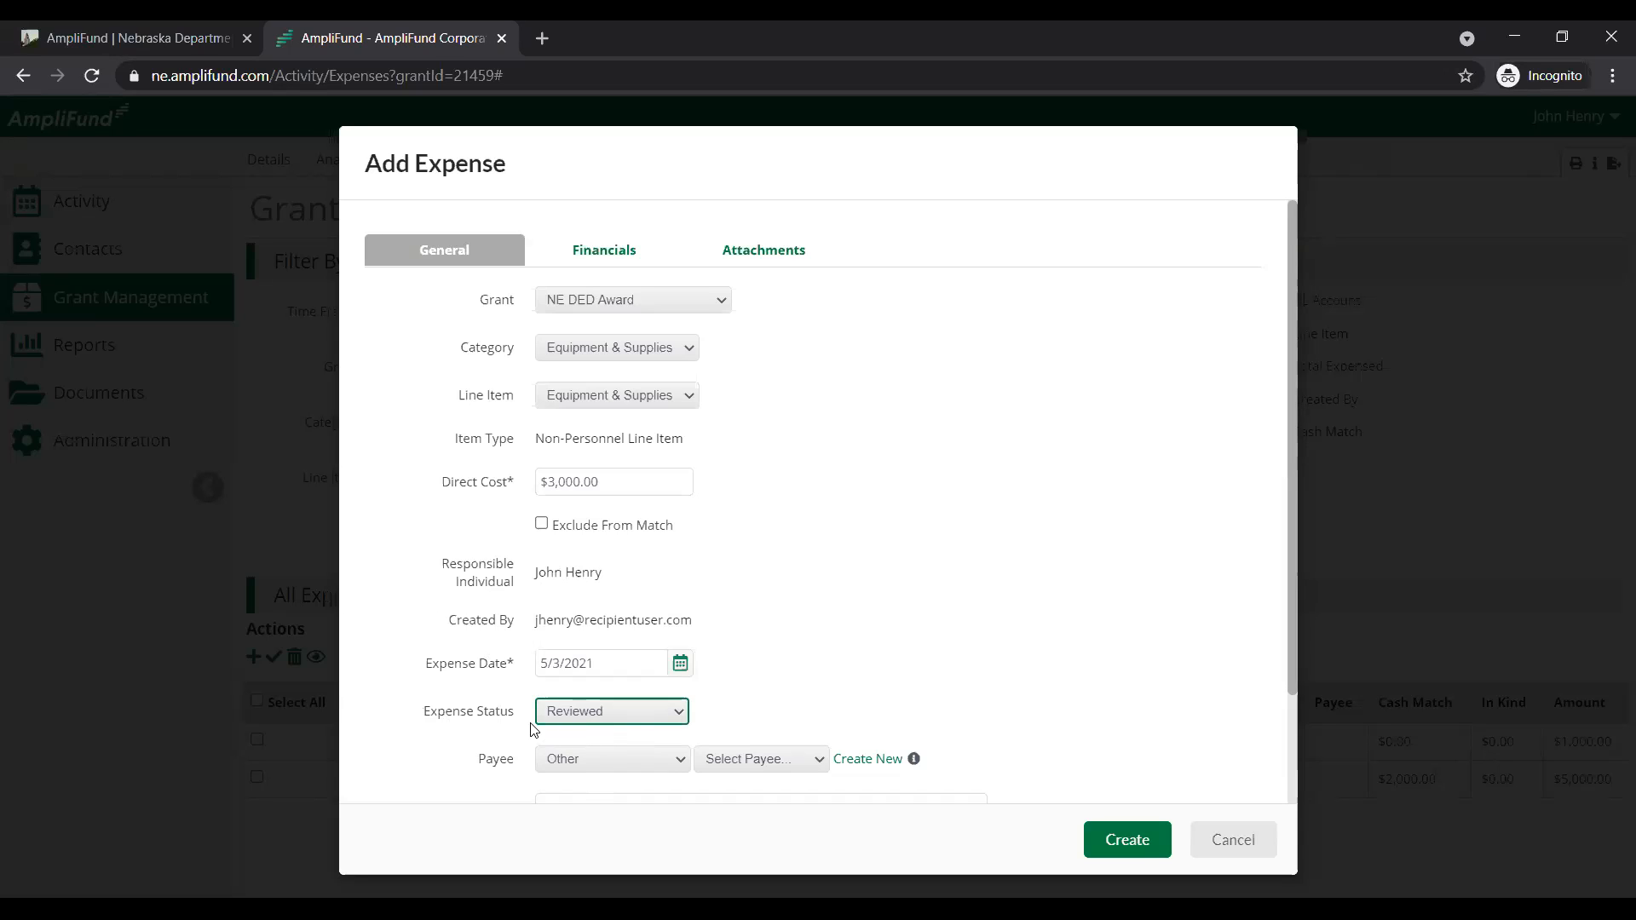
pyautogui.scroll(-2, 534, 727)
pyautogui.click(829, 712)
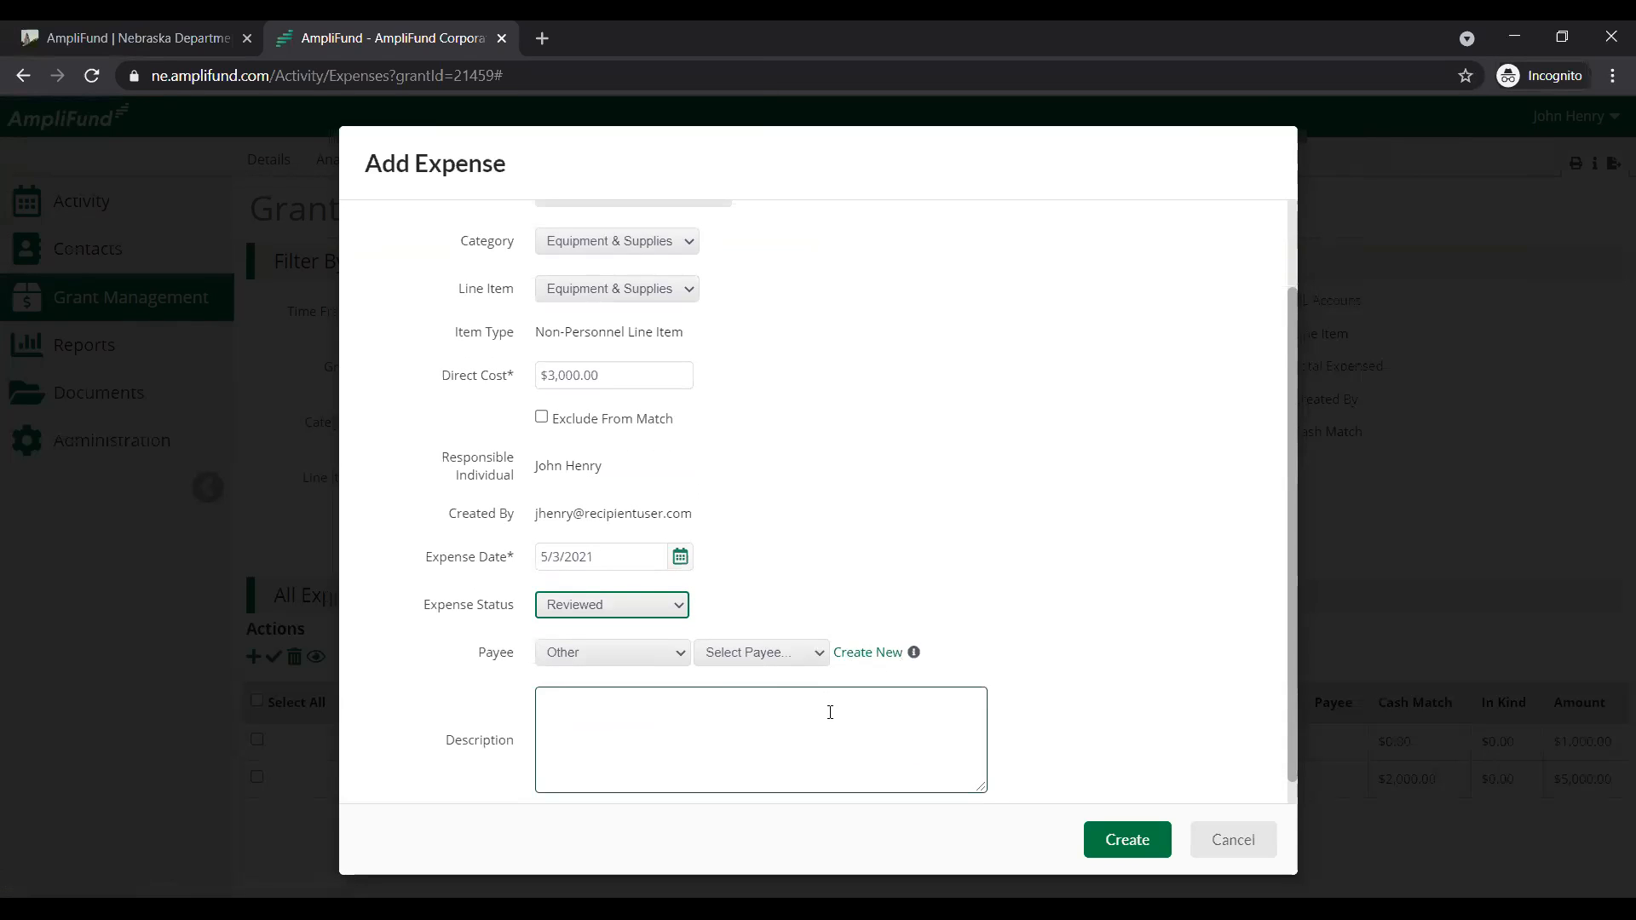
pyautogui.scroll(2, 969, 692)
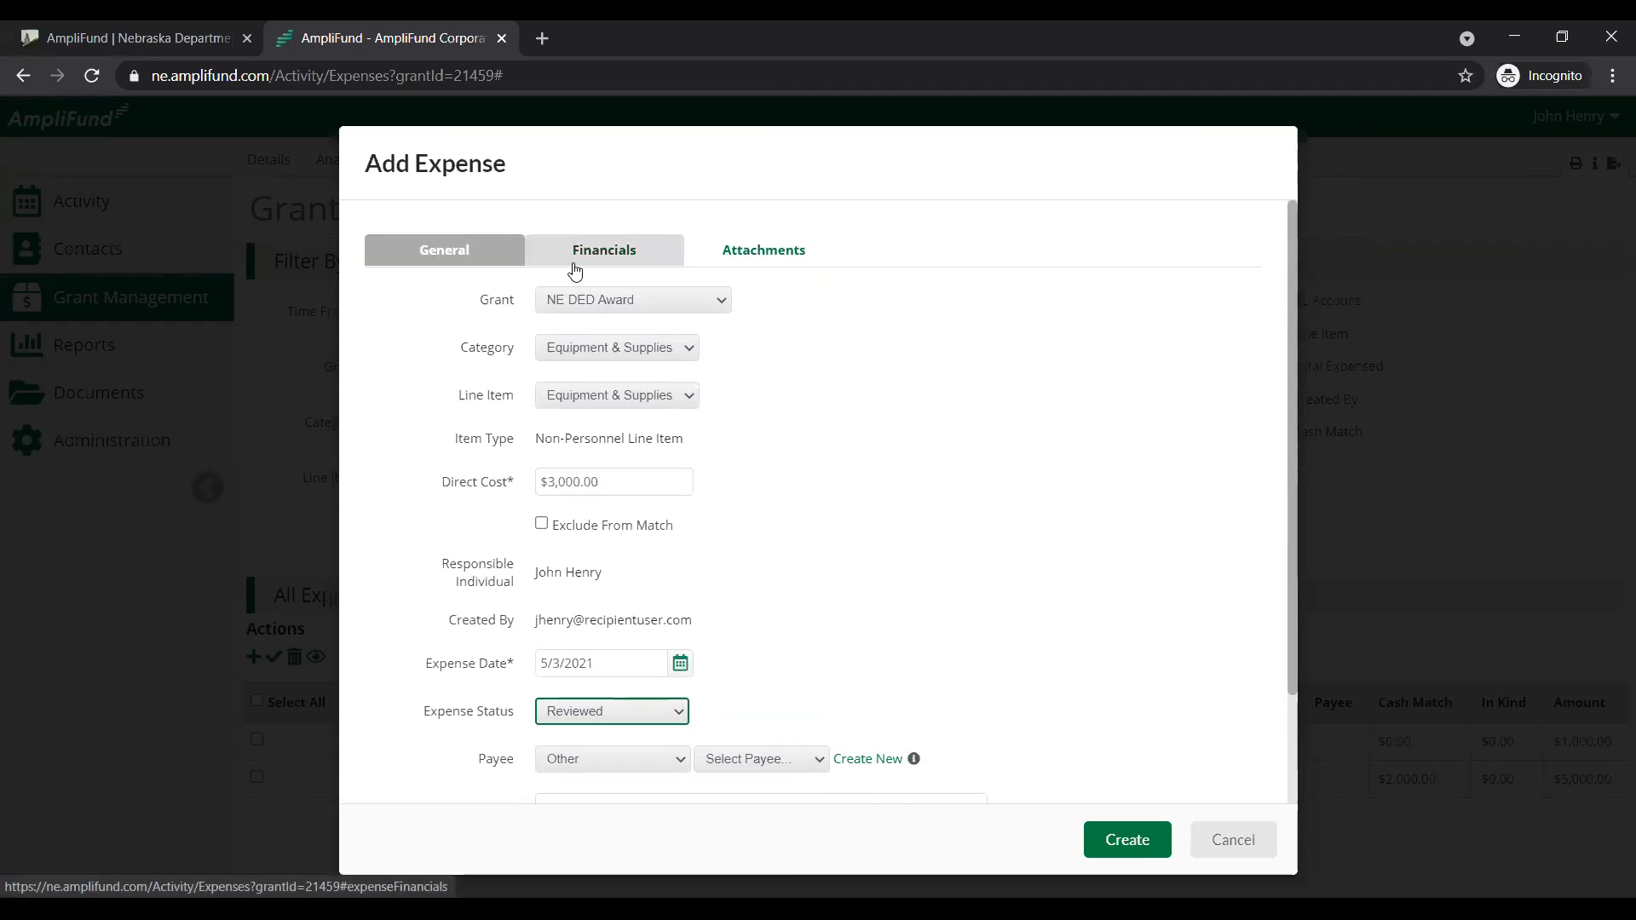
# - Examine the grant-funded and match amounts in the new expense's financial details
pyautogui.click(604, 254)
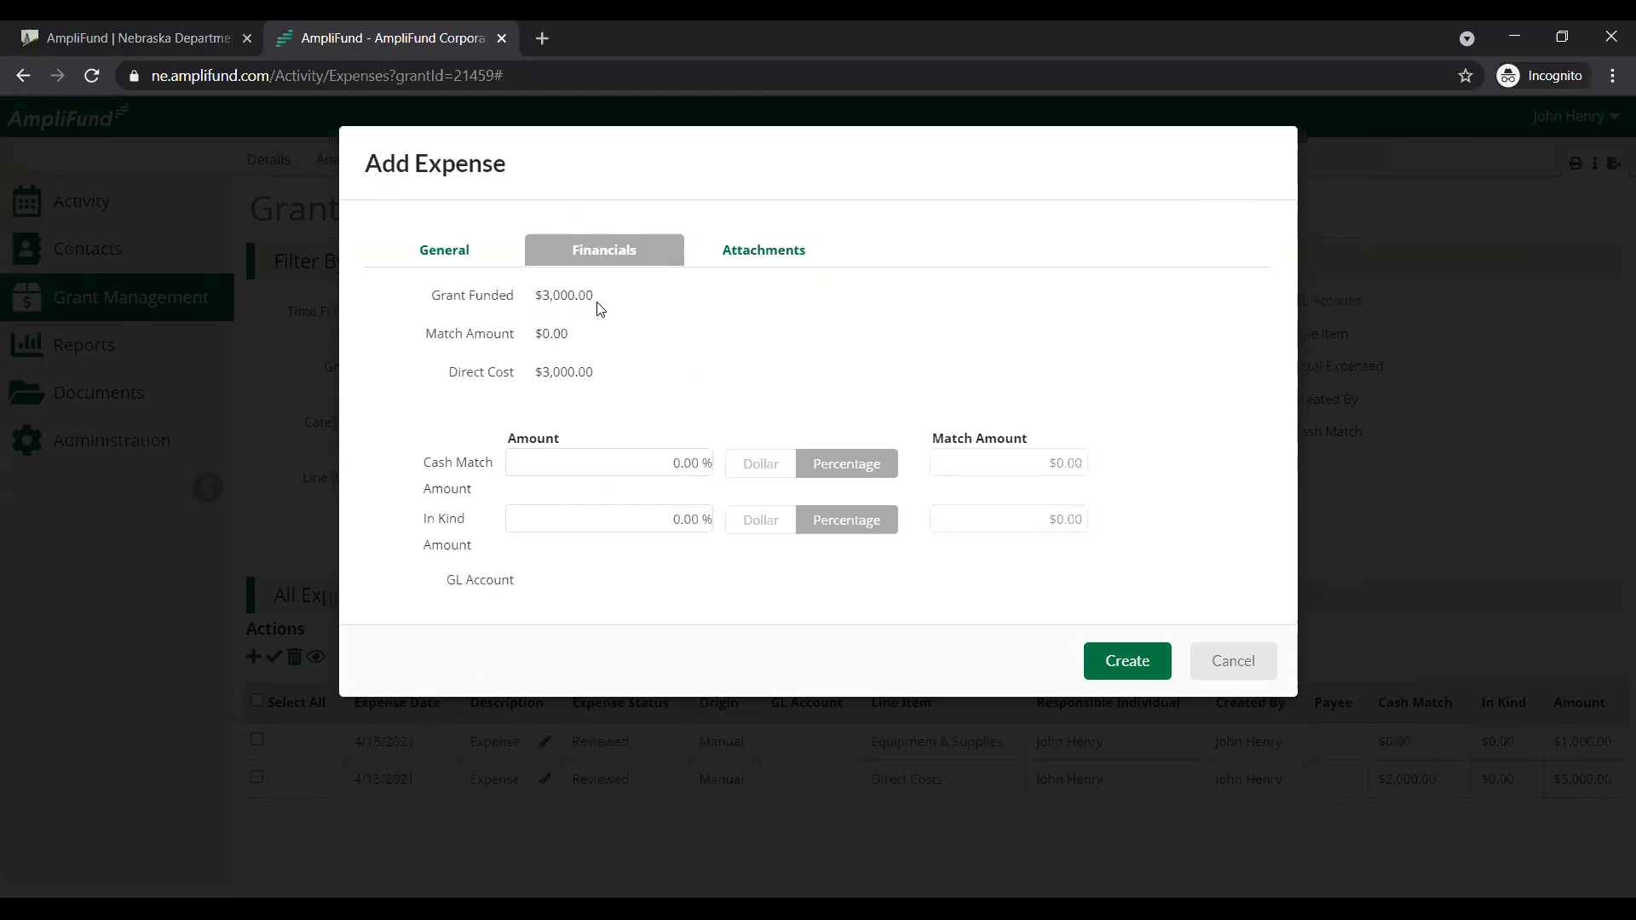
pyautogui.moveTo(592, 307); pyautogui.dragTo(540, 318)
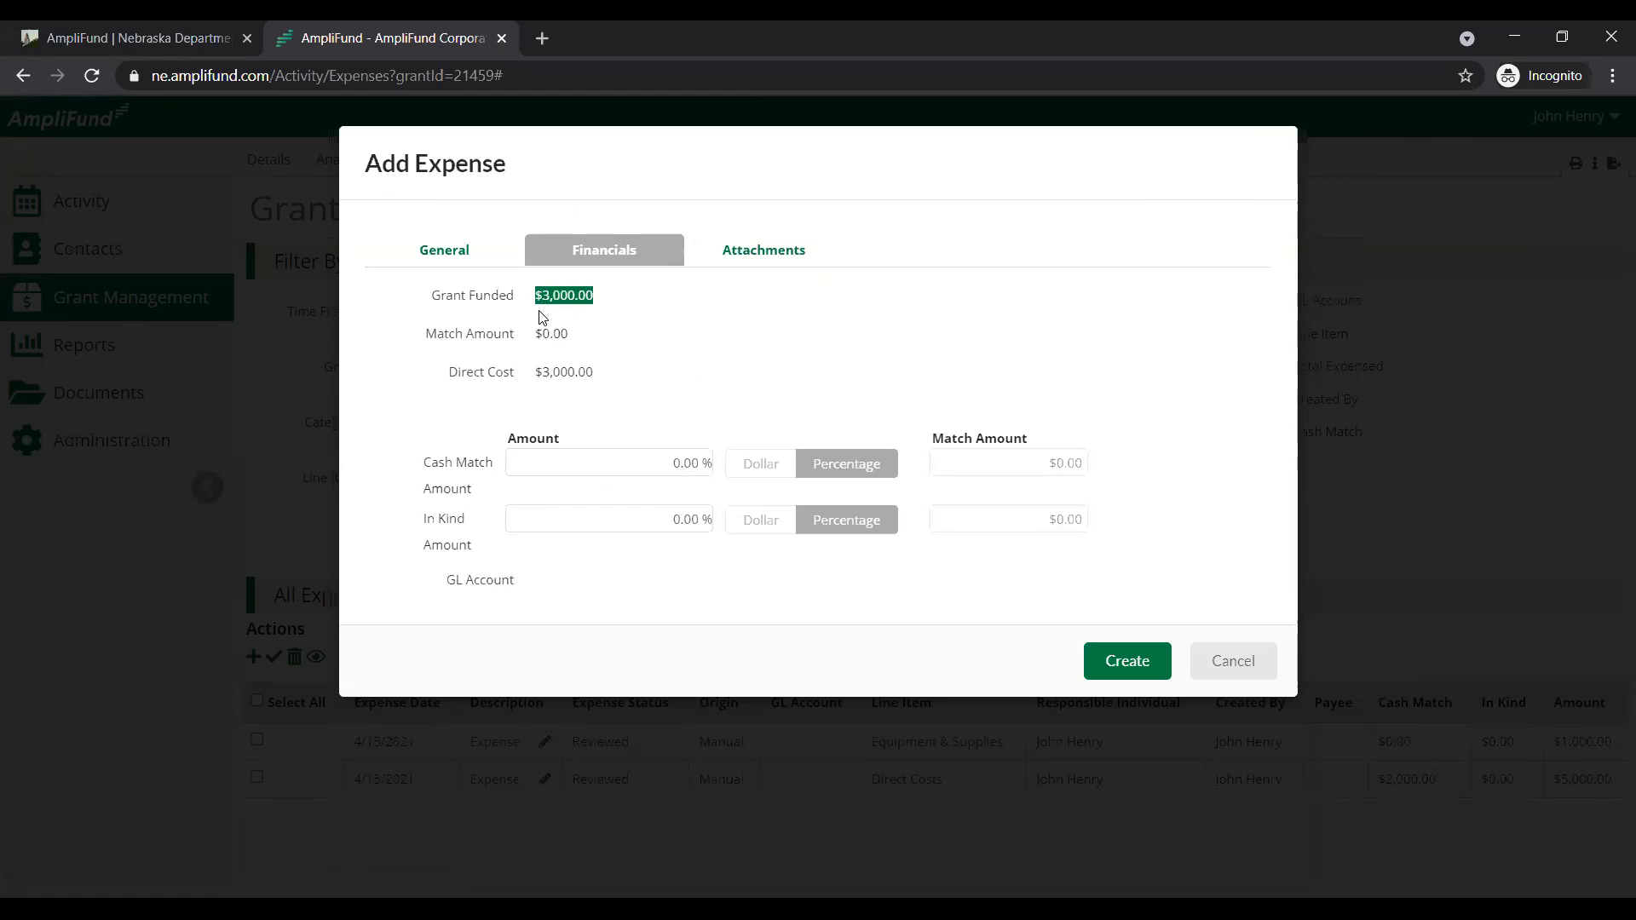
pyautogui.click(628, 318)
pyautogui.moveTo(573, 338); pyautogui.dragTo(543, 334)
# - Set the expense's cash match to 100 percent
pyautogui.click(665, 460)
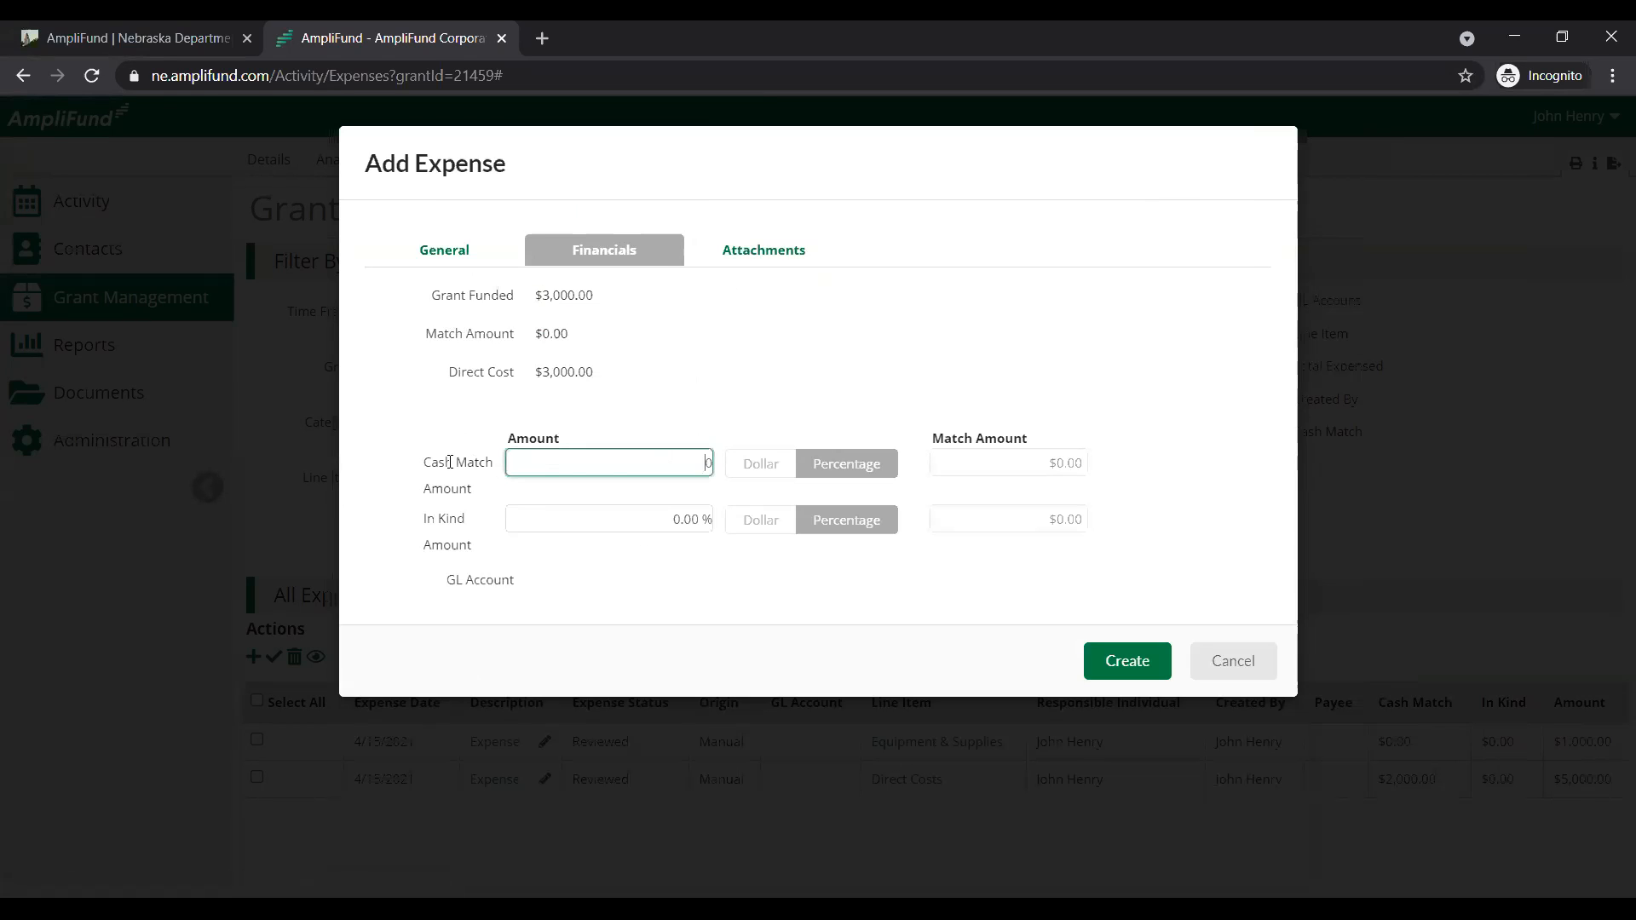
pyautogui.click(783, 401)
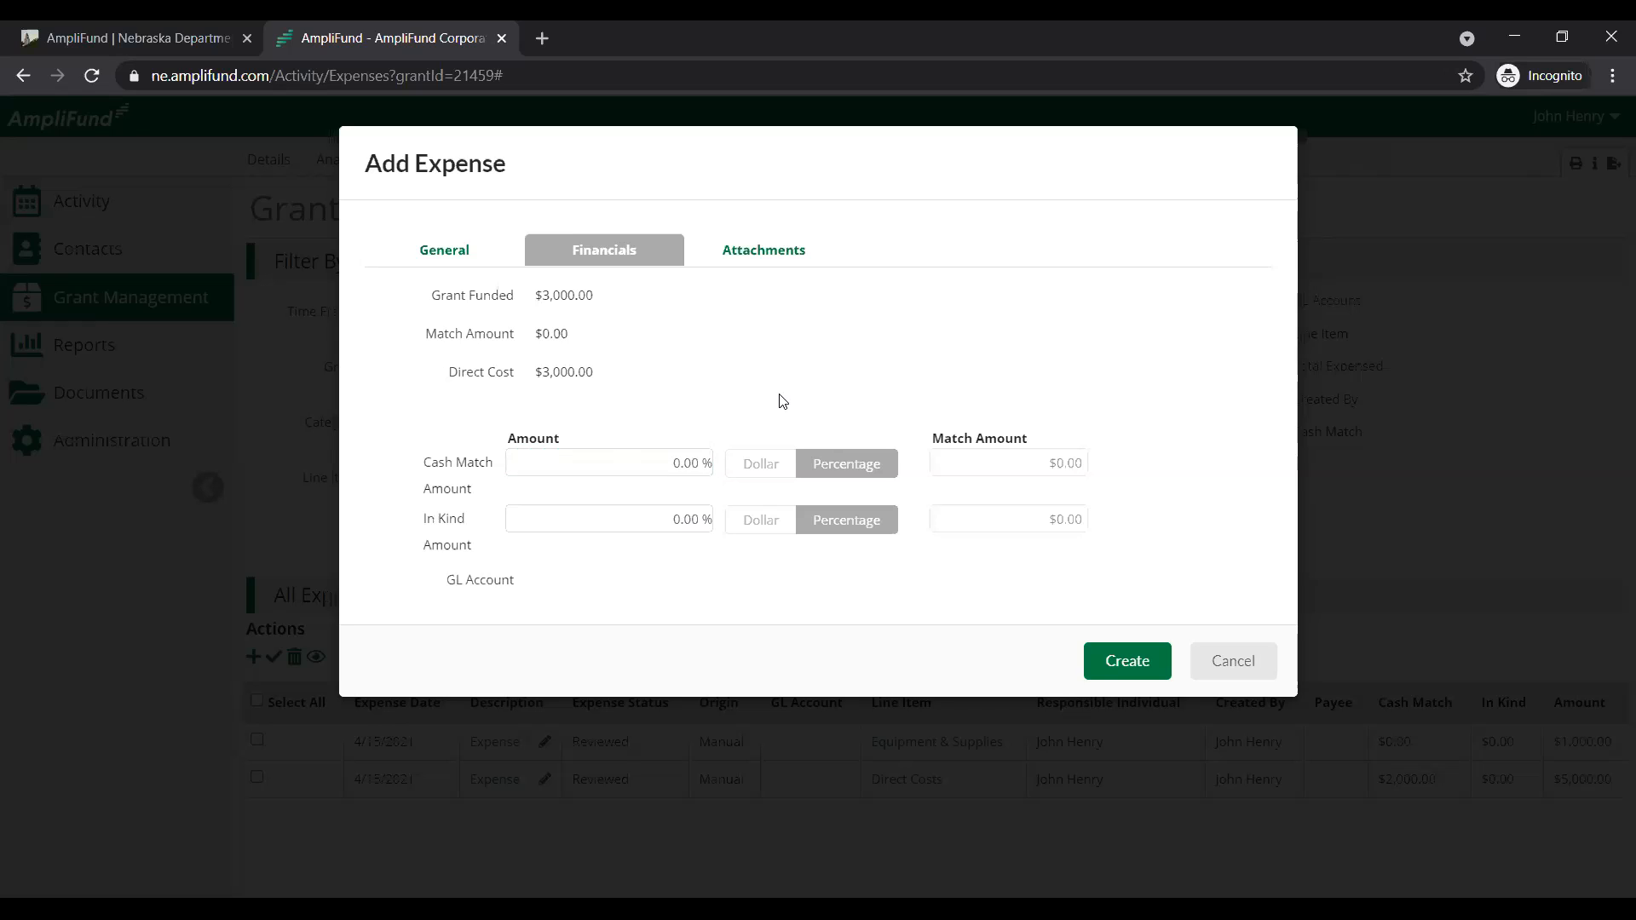
pyautogui.click(646, 460)
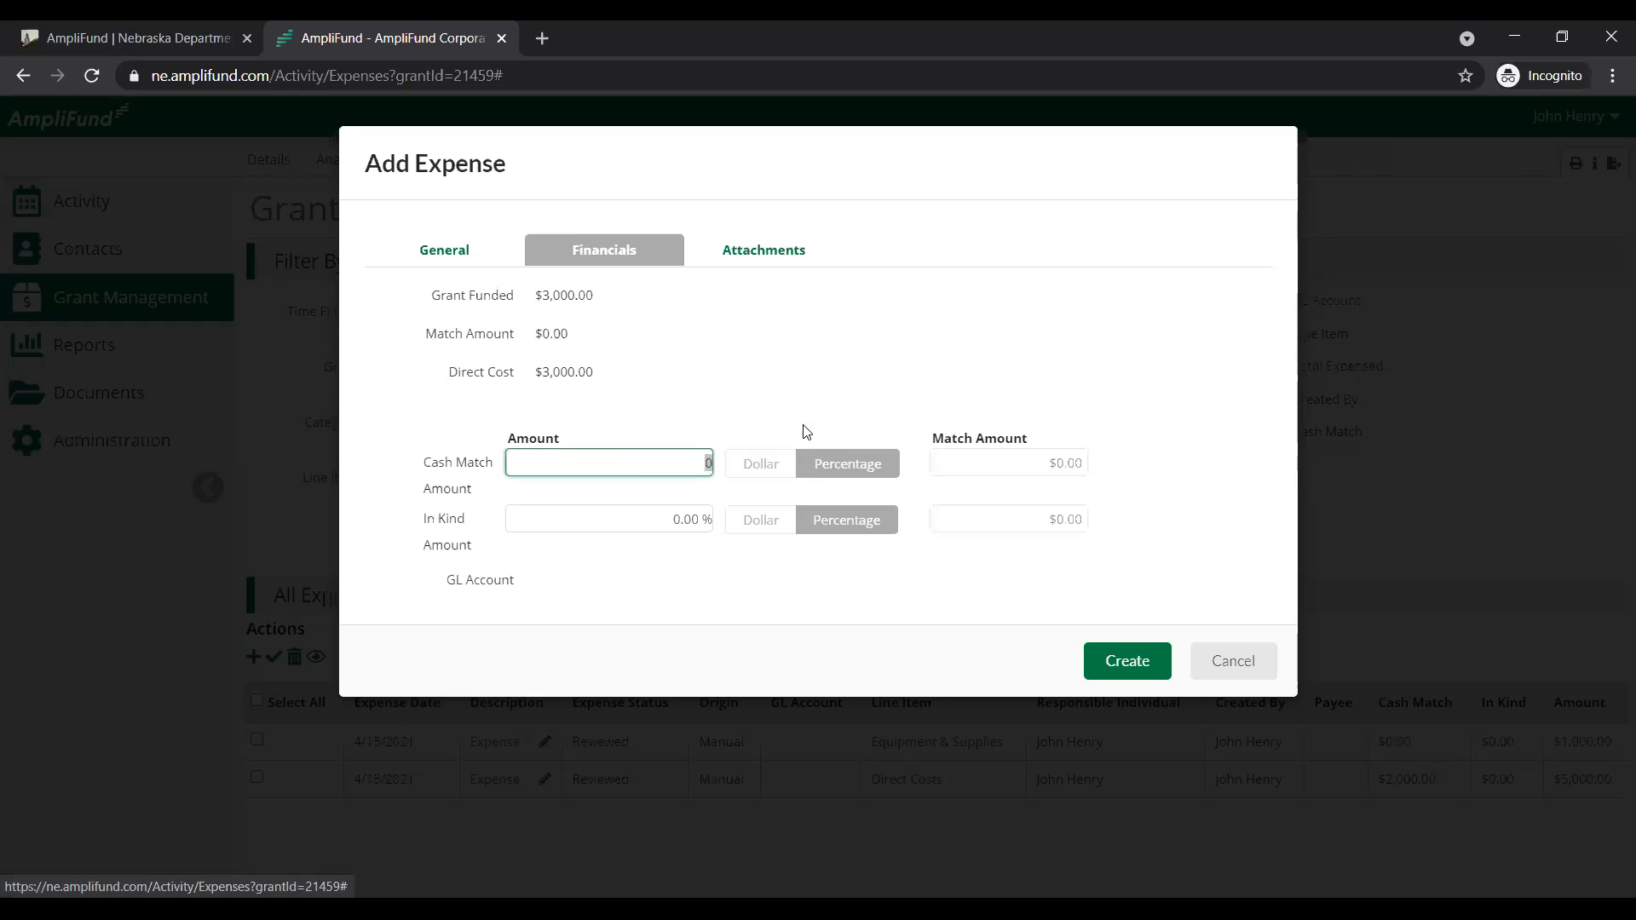
pyautogui.write('100')
pyautogui.click(804, 355)
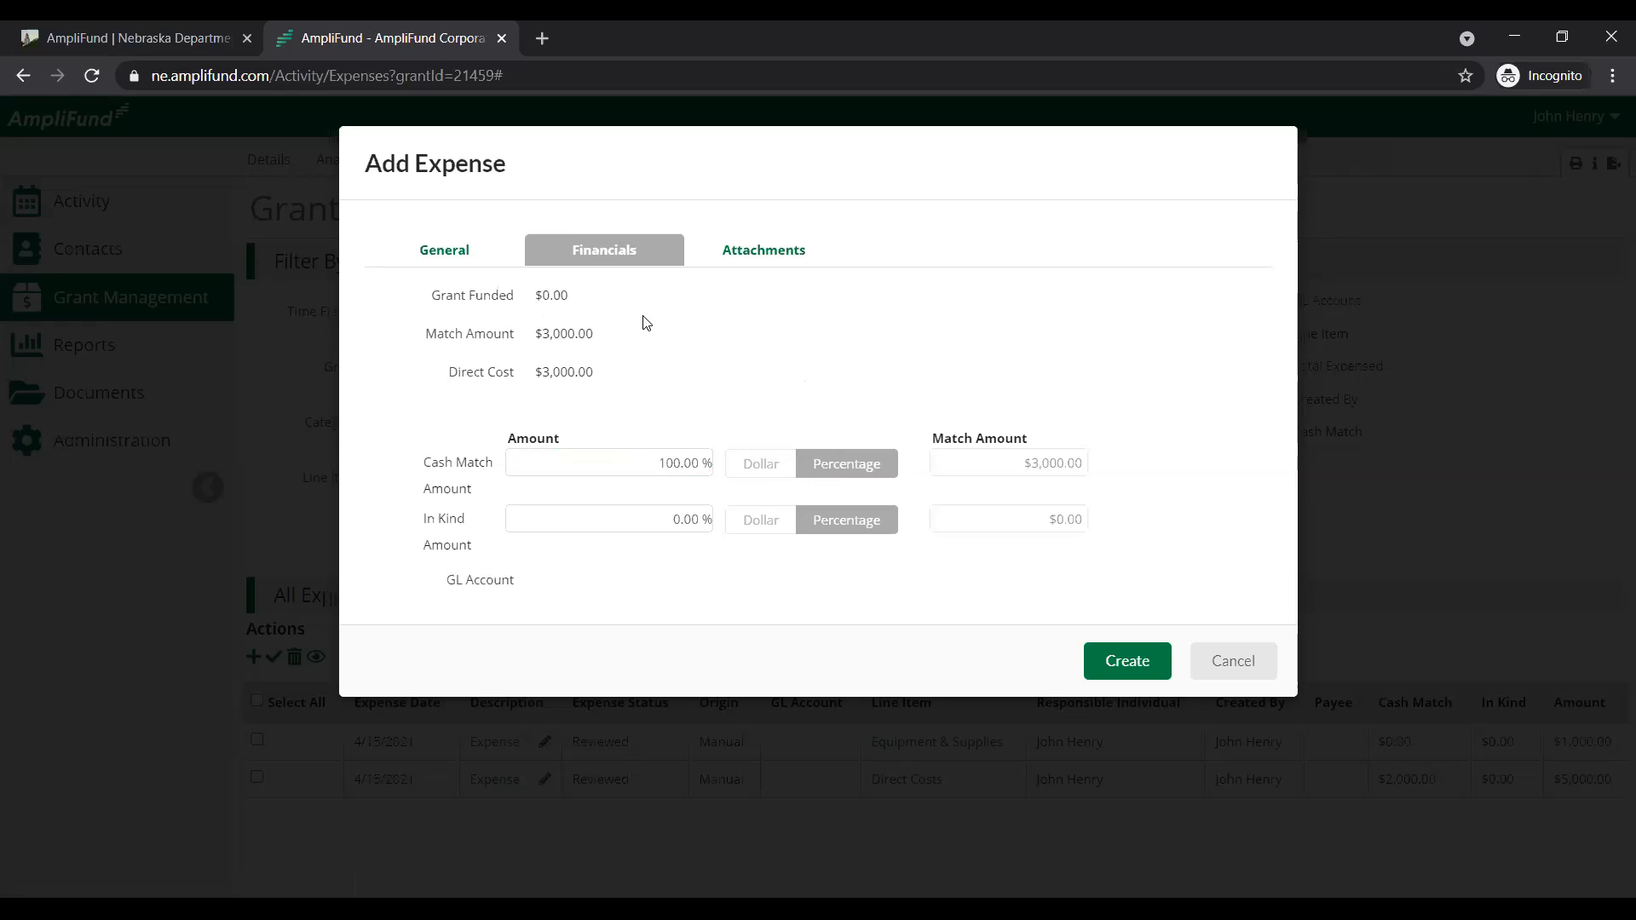
# - Switch the cash match to a dollar amount of $3,000.00 and check the resulting grant-funded amount
pyautogui.click(761, 465)
pyautogui.click(653, 457)
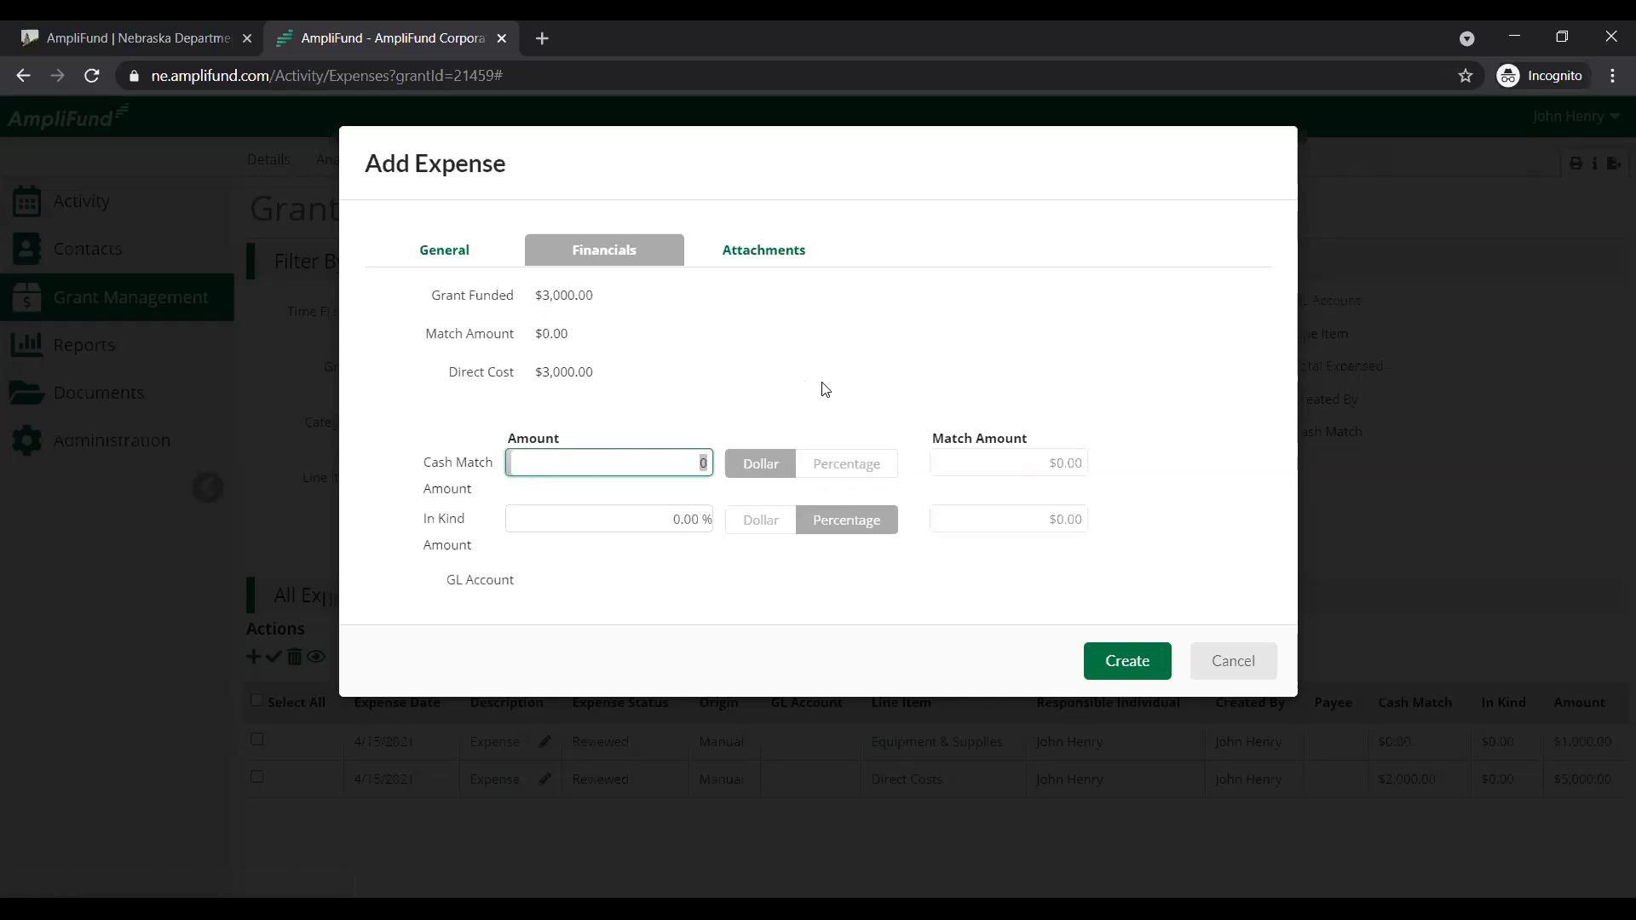
pyautogui.write('3,')
pyautogui.write('000')
pyautogui.click(825, 389)
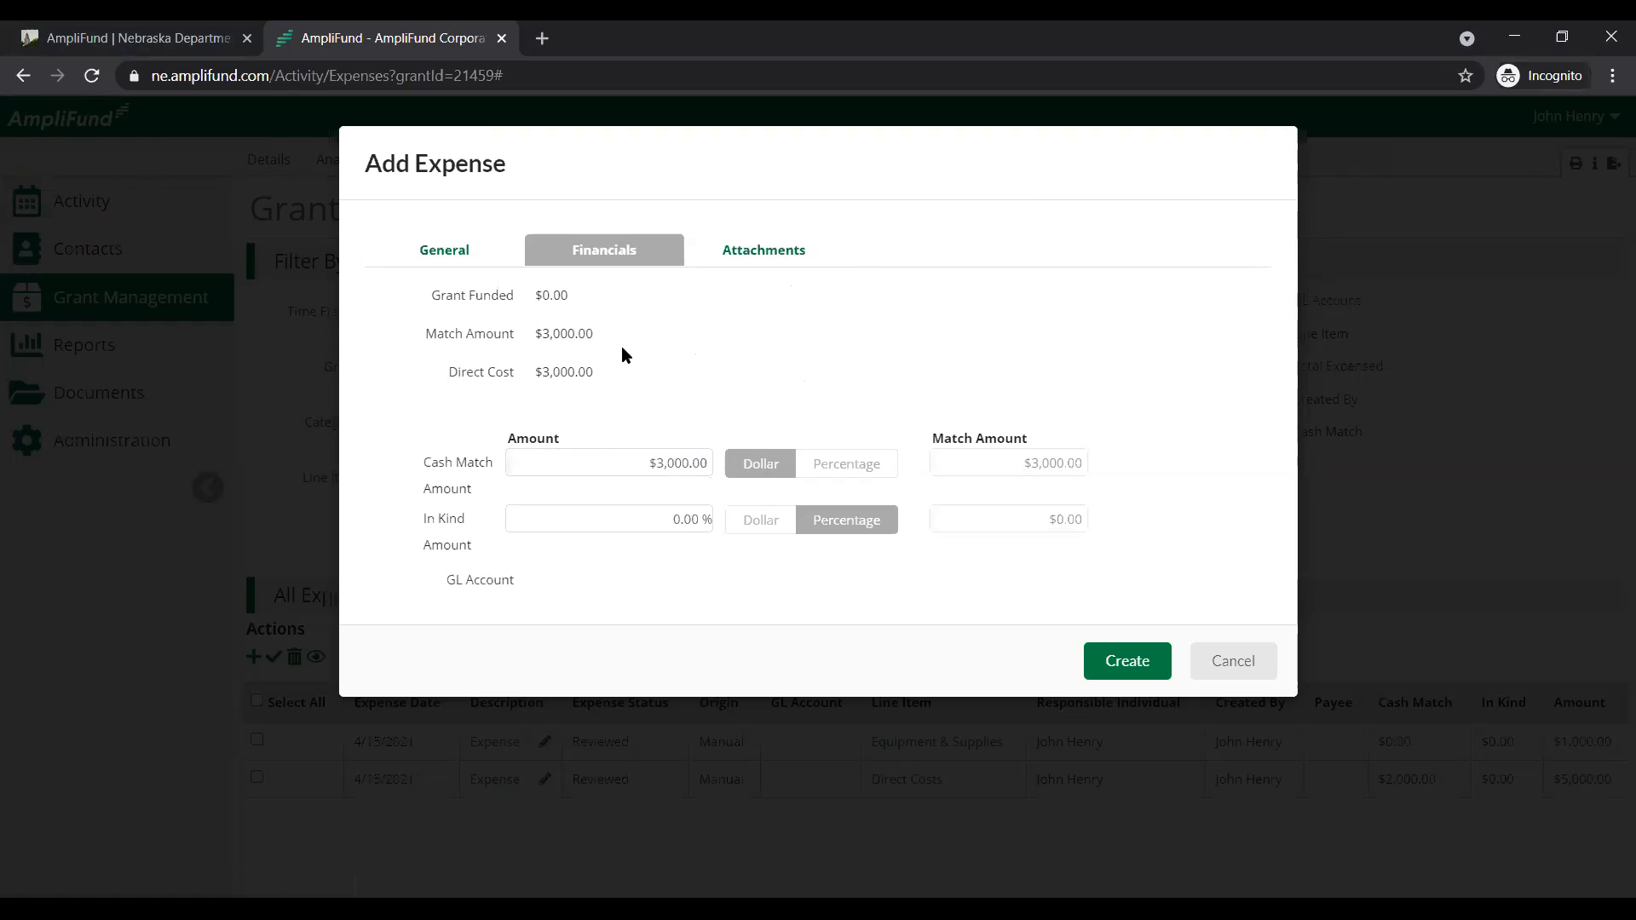
pyautogui.moveTo(586, 300); pyautogui.dragTo(540, 304)
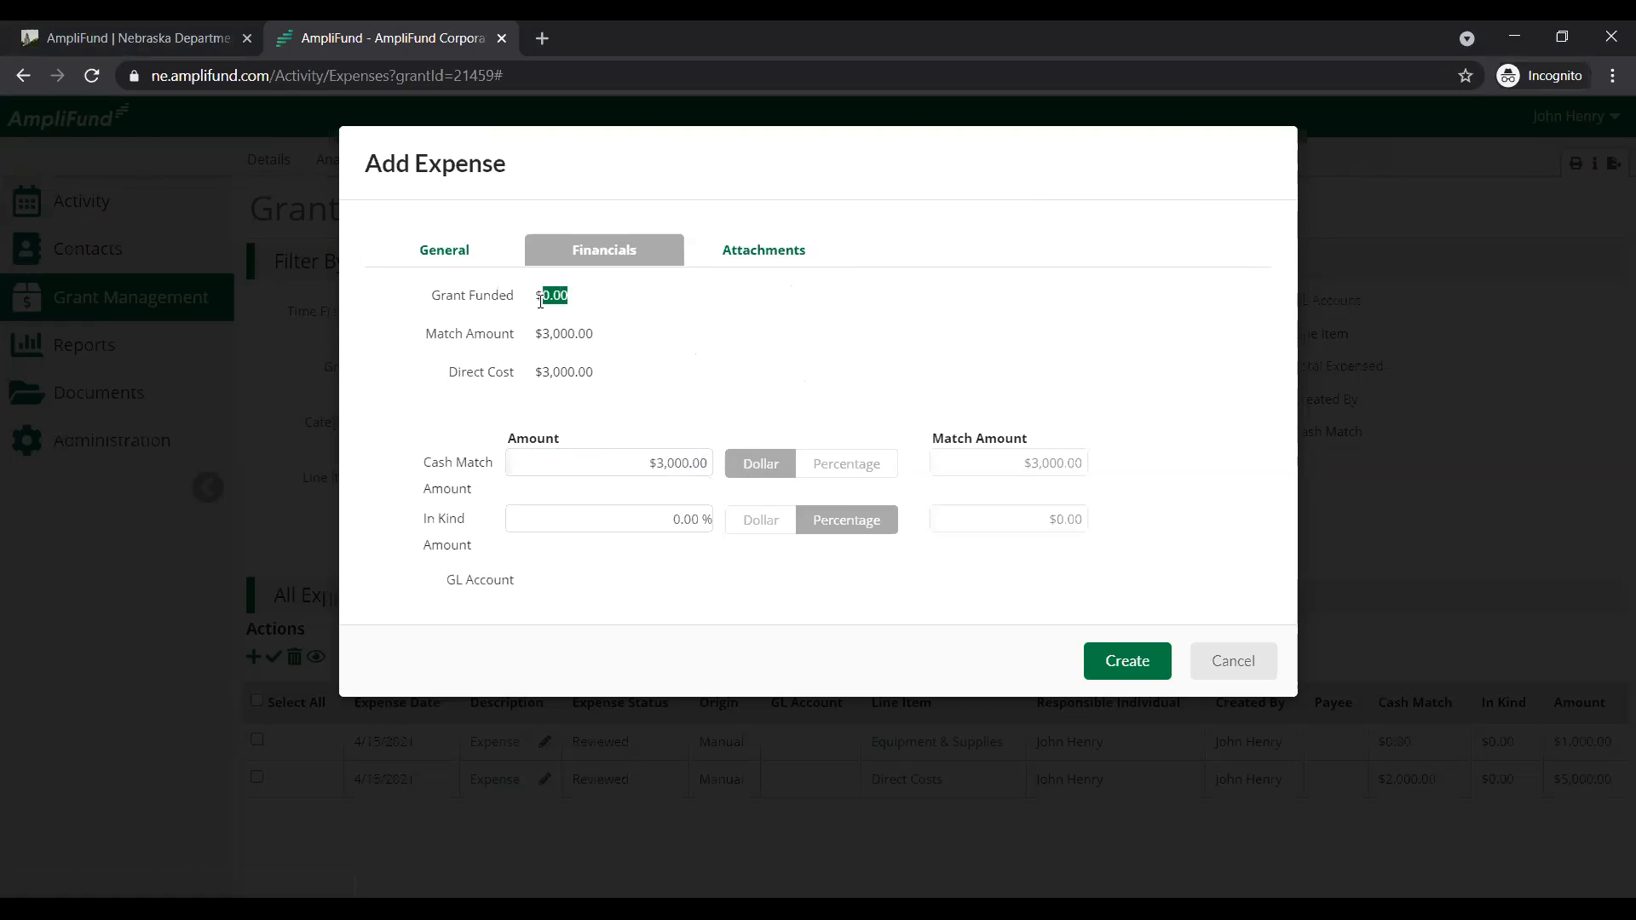
# - Attach the Supporting Documentation Word file to the Equipment & Supplies expense
pyautogui.click(761, 258)
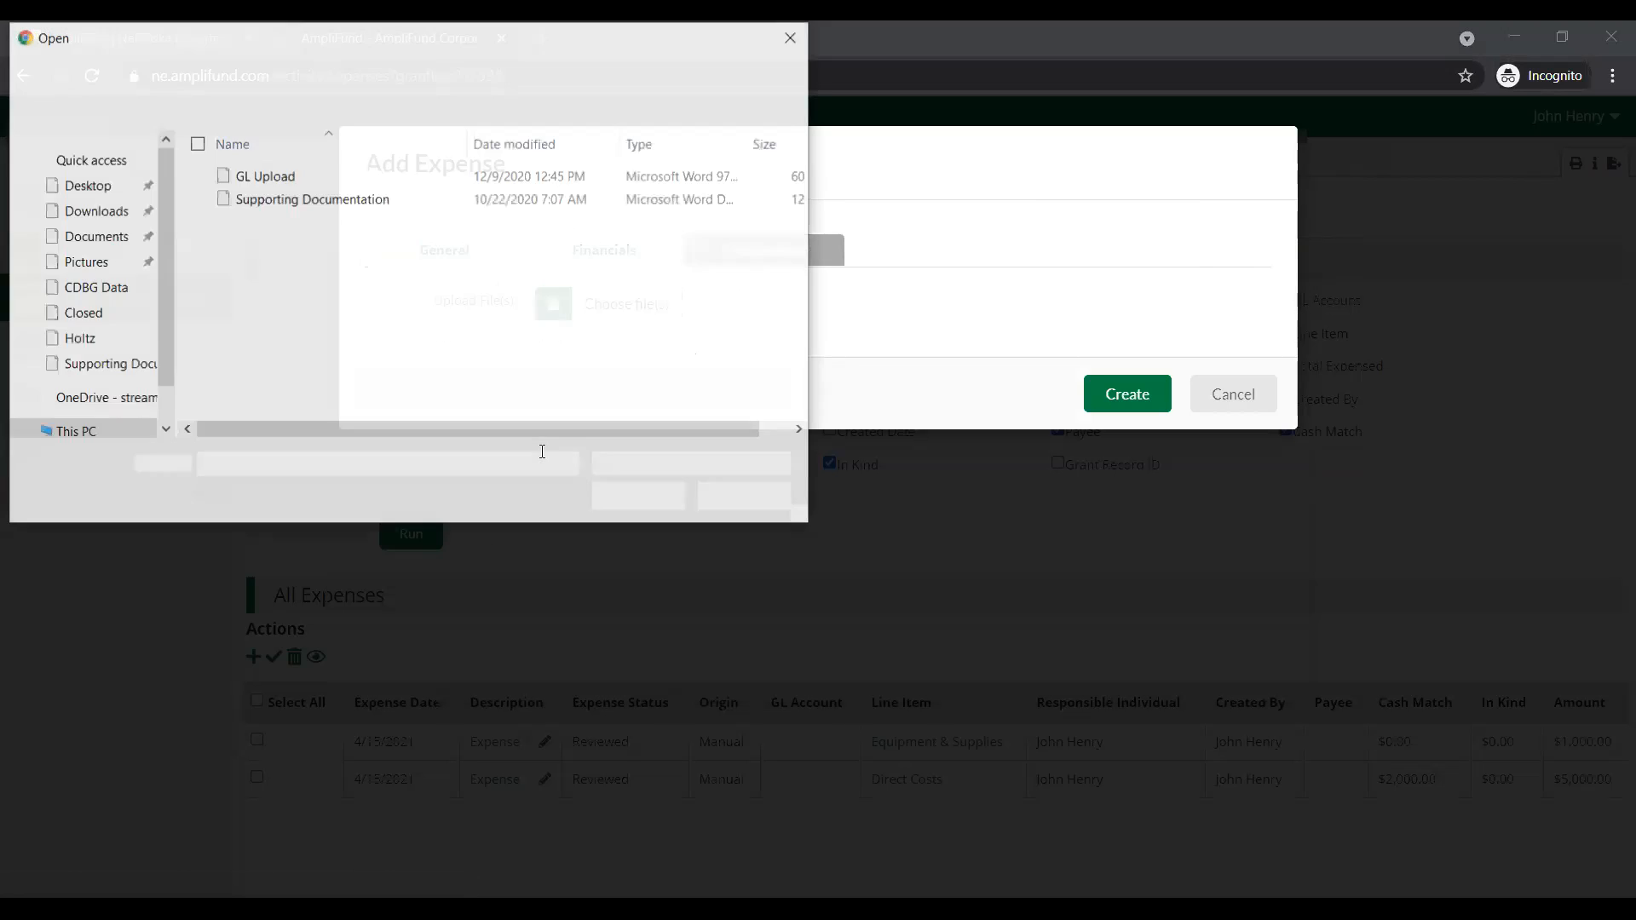
pyautogui.click(329, 203)
pyautogui.press('Return')
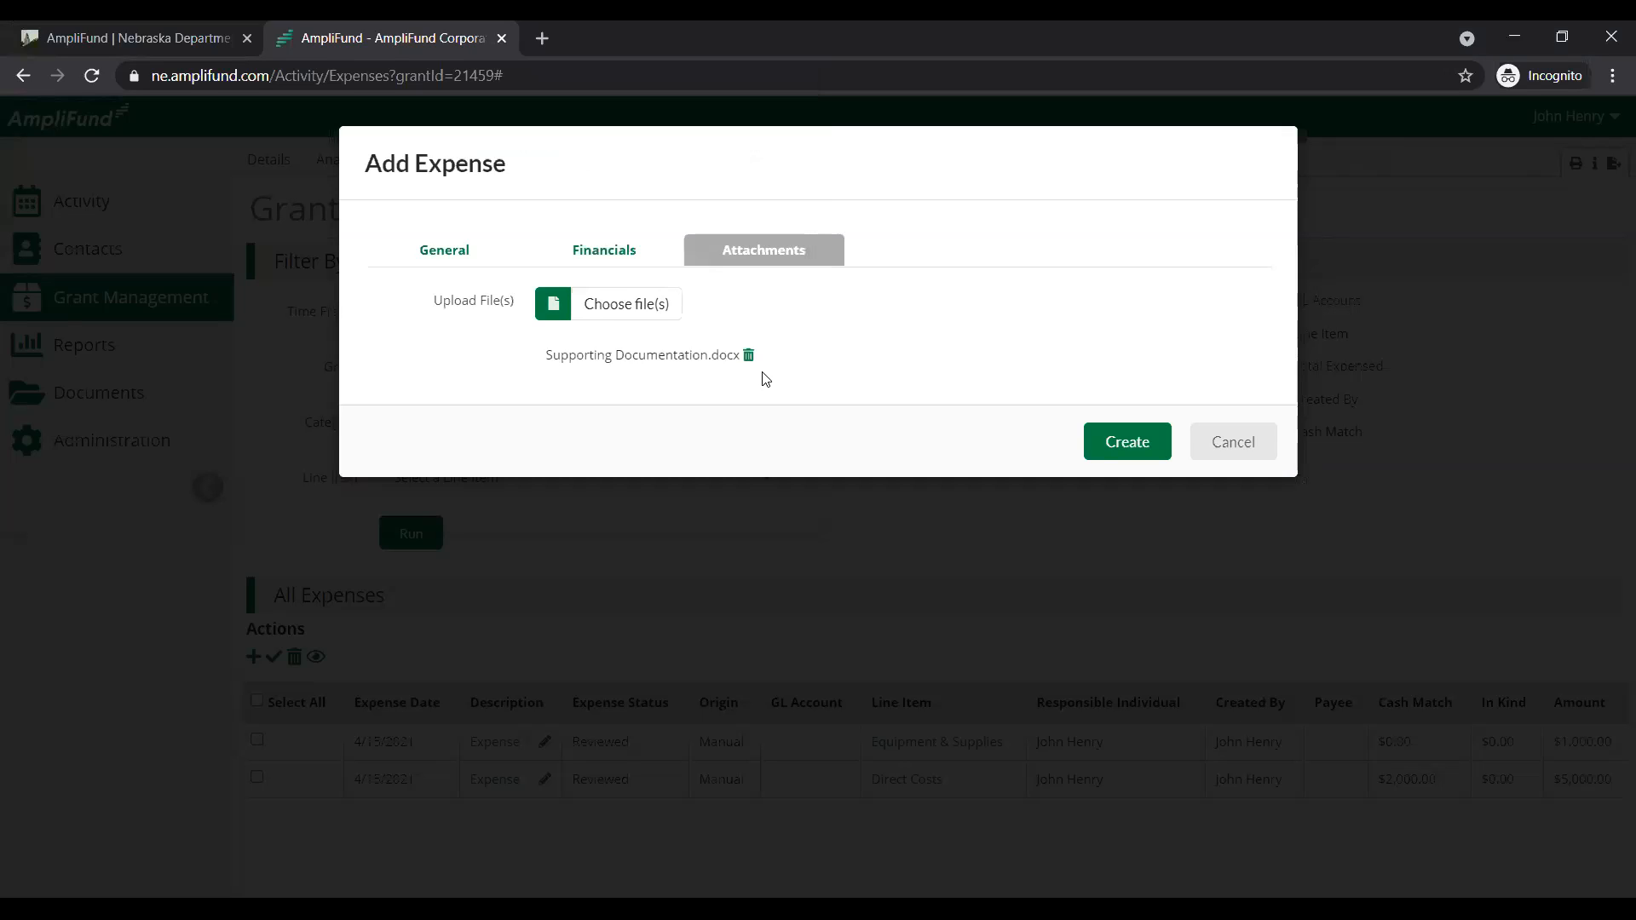
# - Recheck the general information, create the Equipment & Supplies expense, and check its date and cash match in the expense list
pyautogui.click(453, 249)
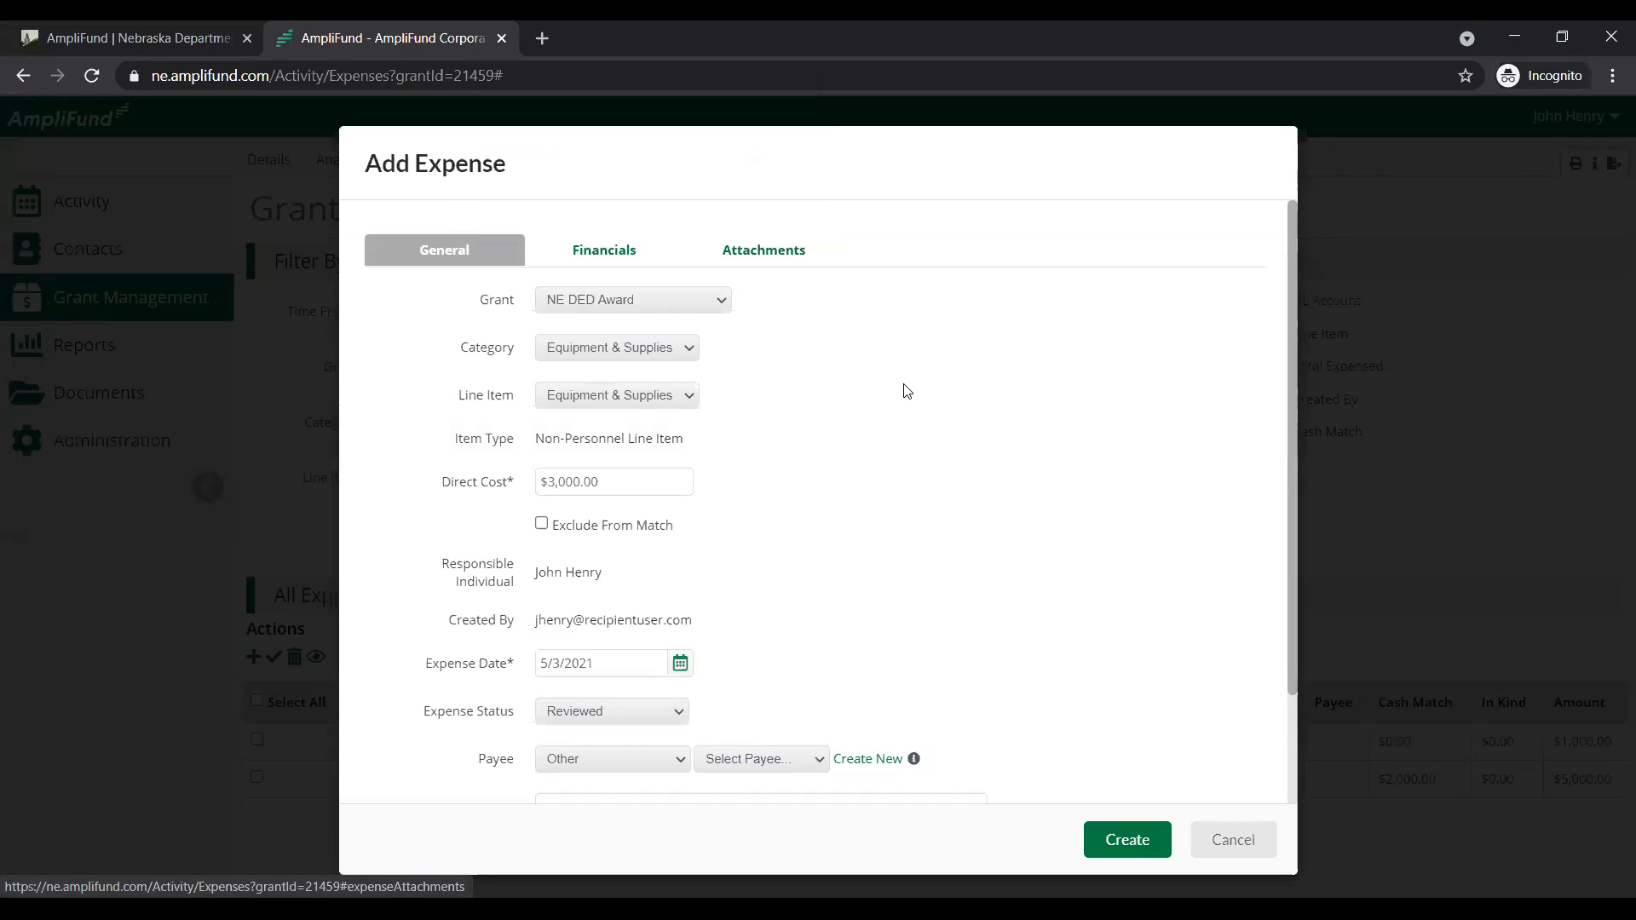
pyautogui.scroll(-1, 929, 503)
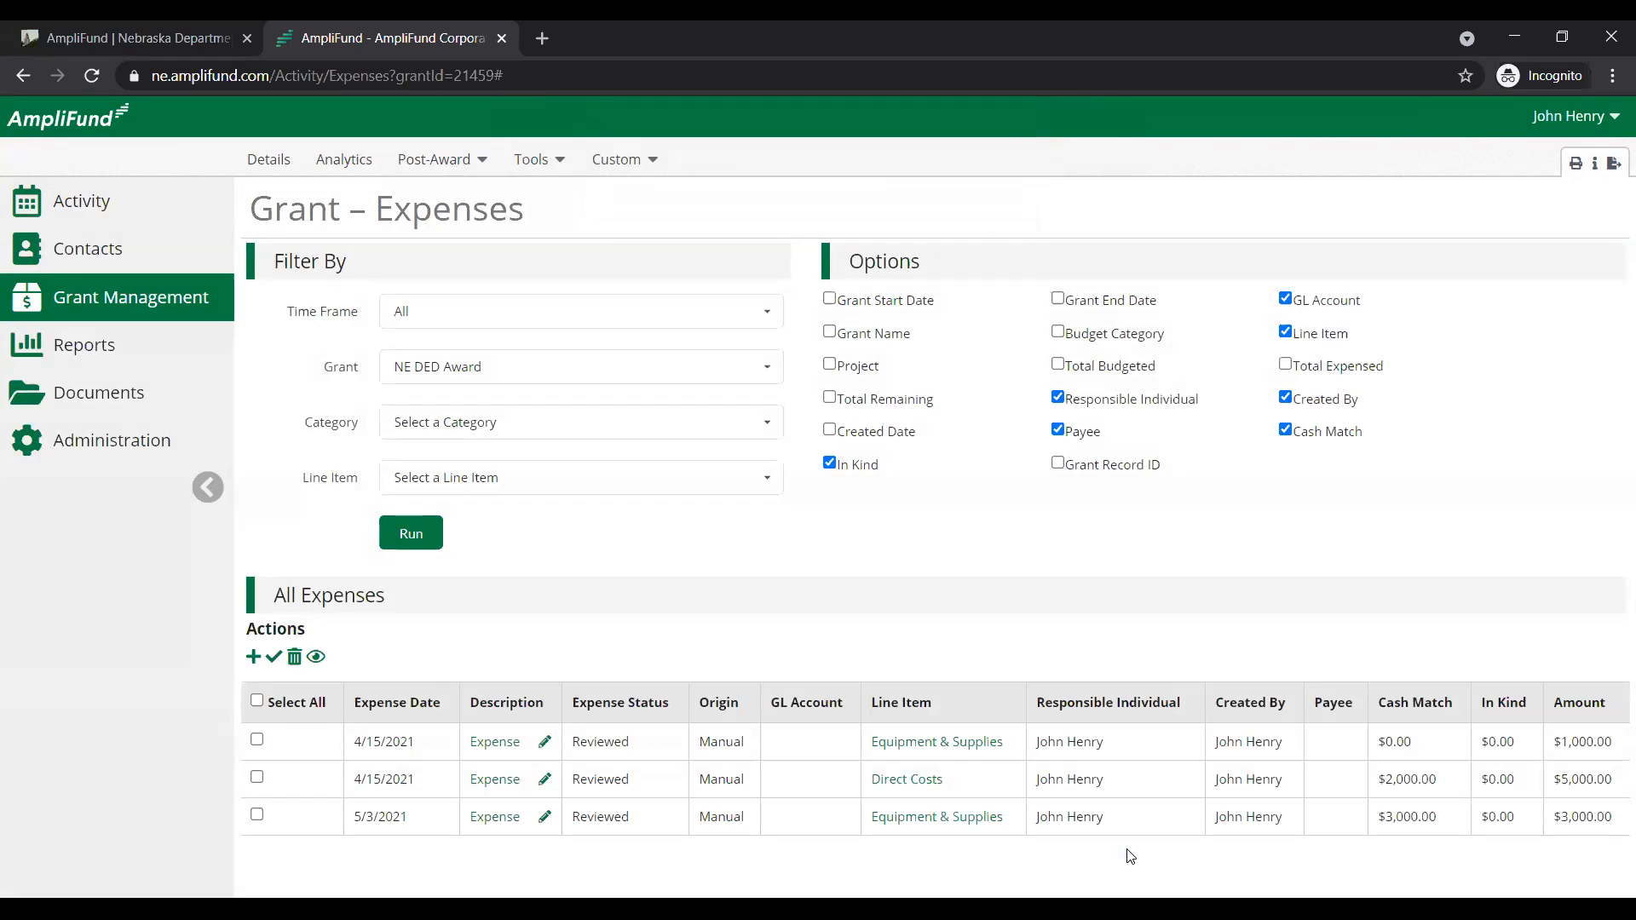
pyautogui.moveTo(416, 818); pyautogui.dragTo(346, 818)
pyautogui.click(1200, 850)
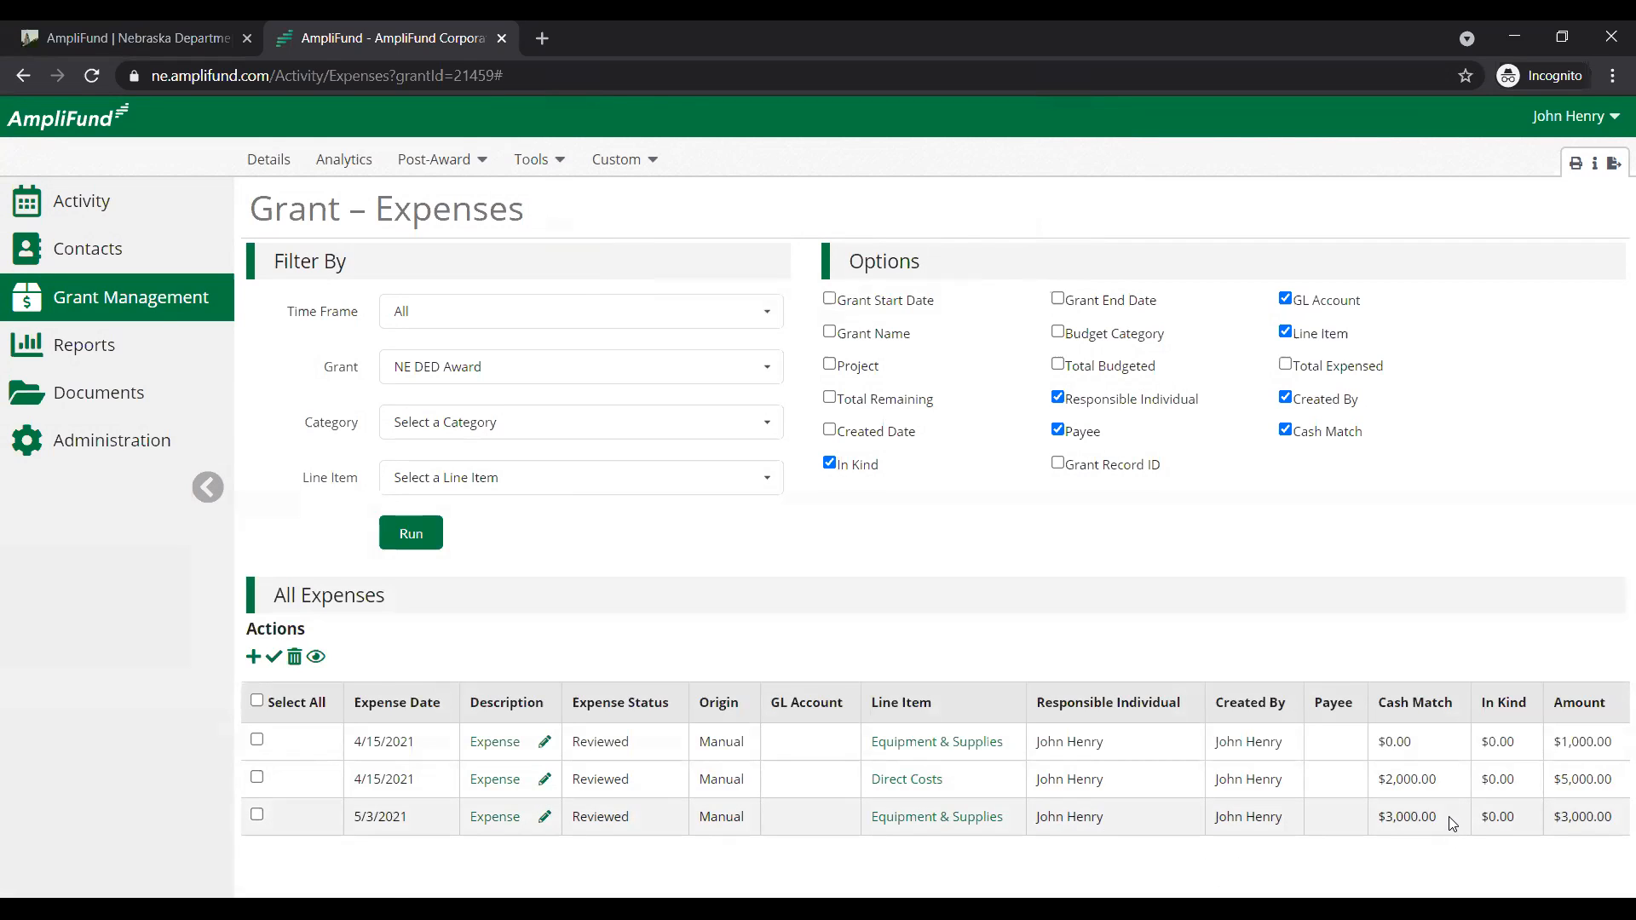
pyautogui.moveTo(1450, 822); pyautogui.dragTo(1378, 821)
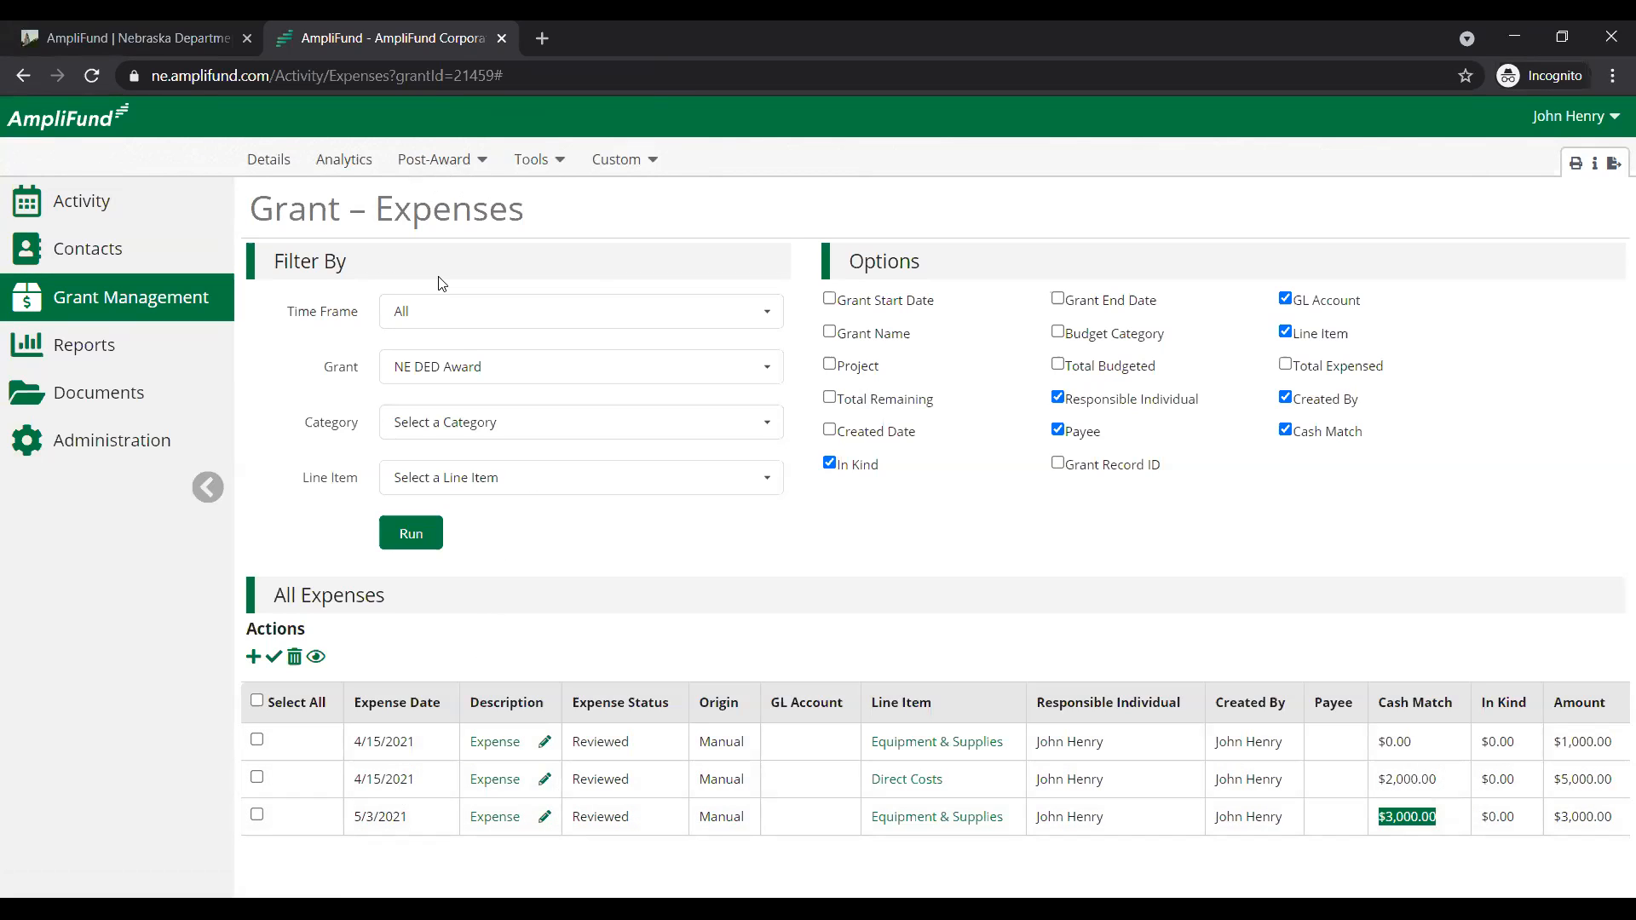
# - Open the award's reporting periods and start creating a new one
pyautogui.click(442, 159)
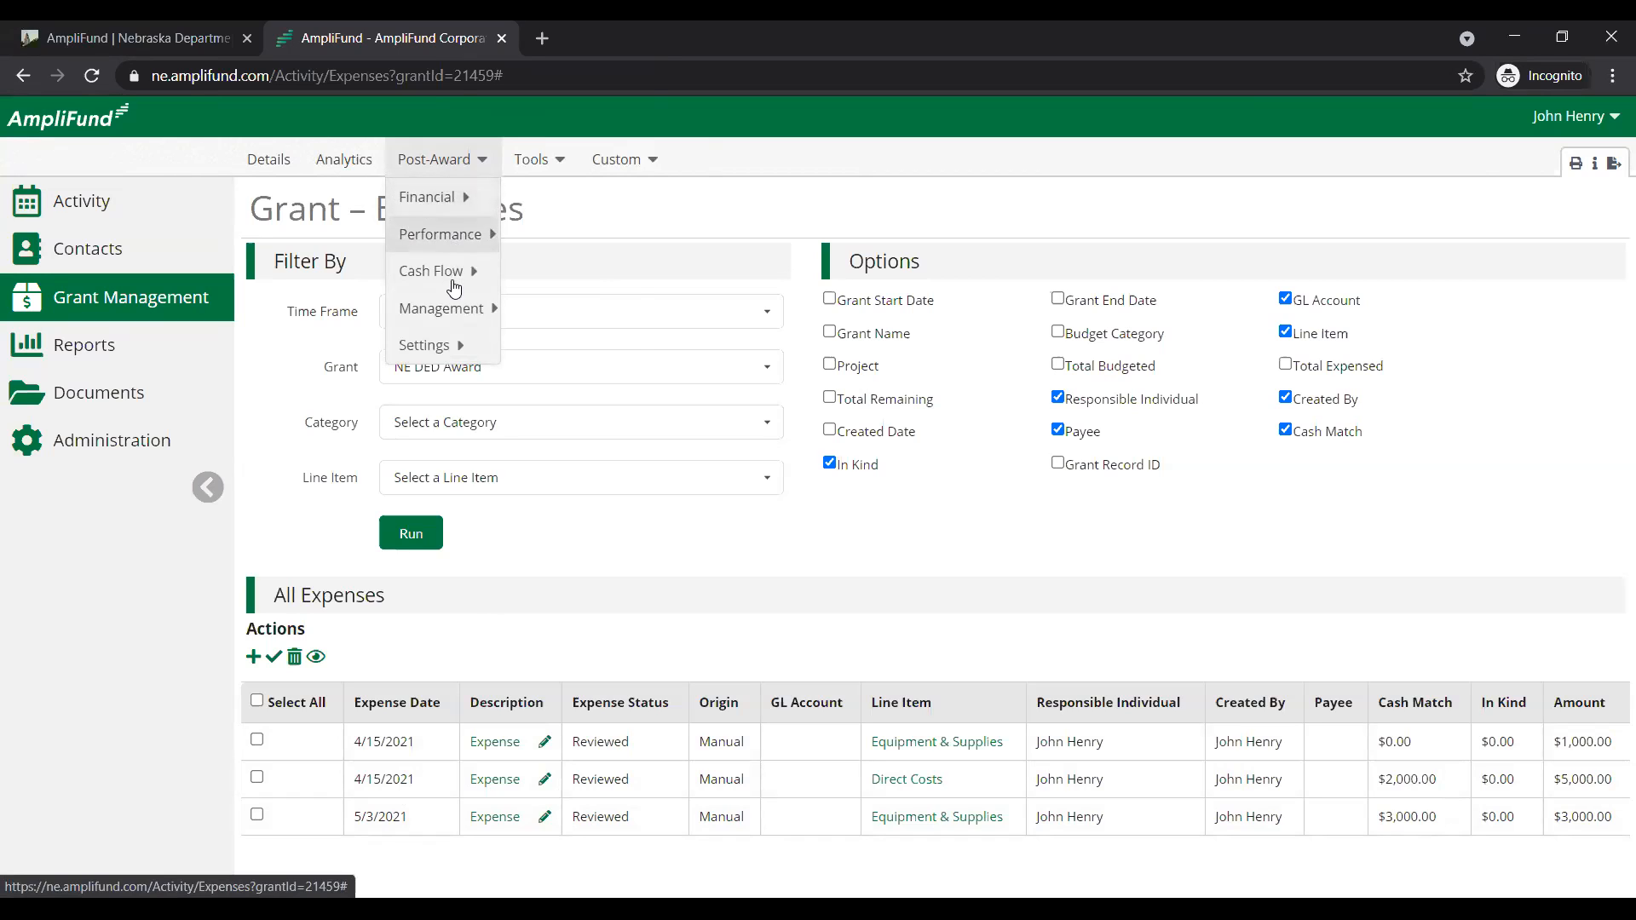
pyautogui.moveTo(461, 314)
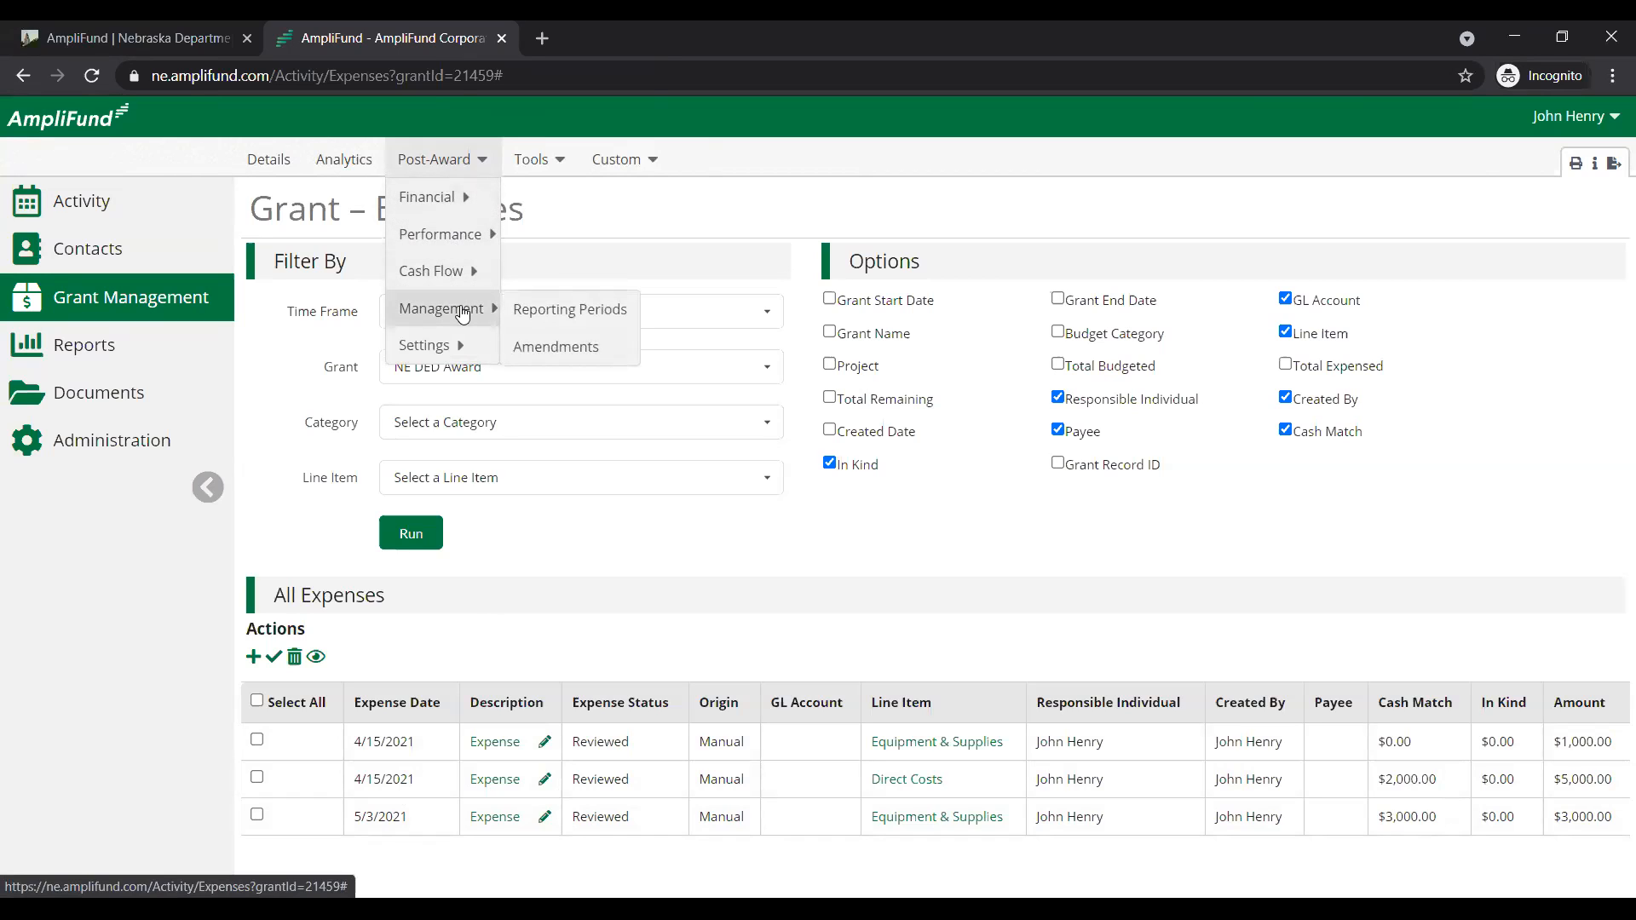
pyautogui.click(591, 311)
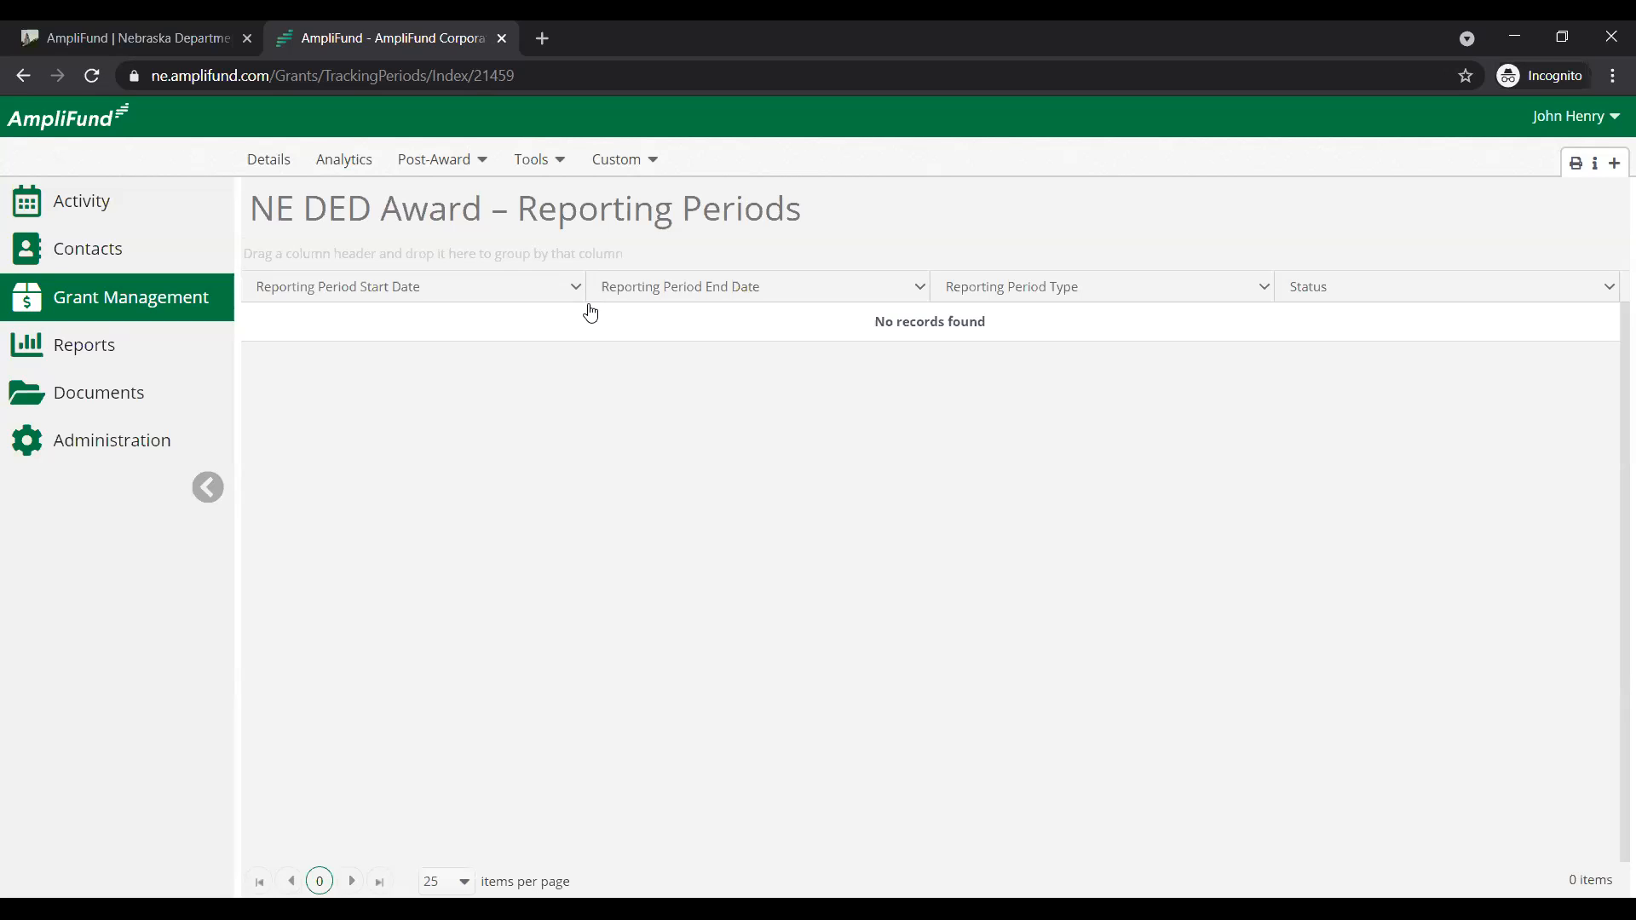
pyautogui.click(1616, 166)
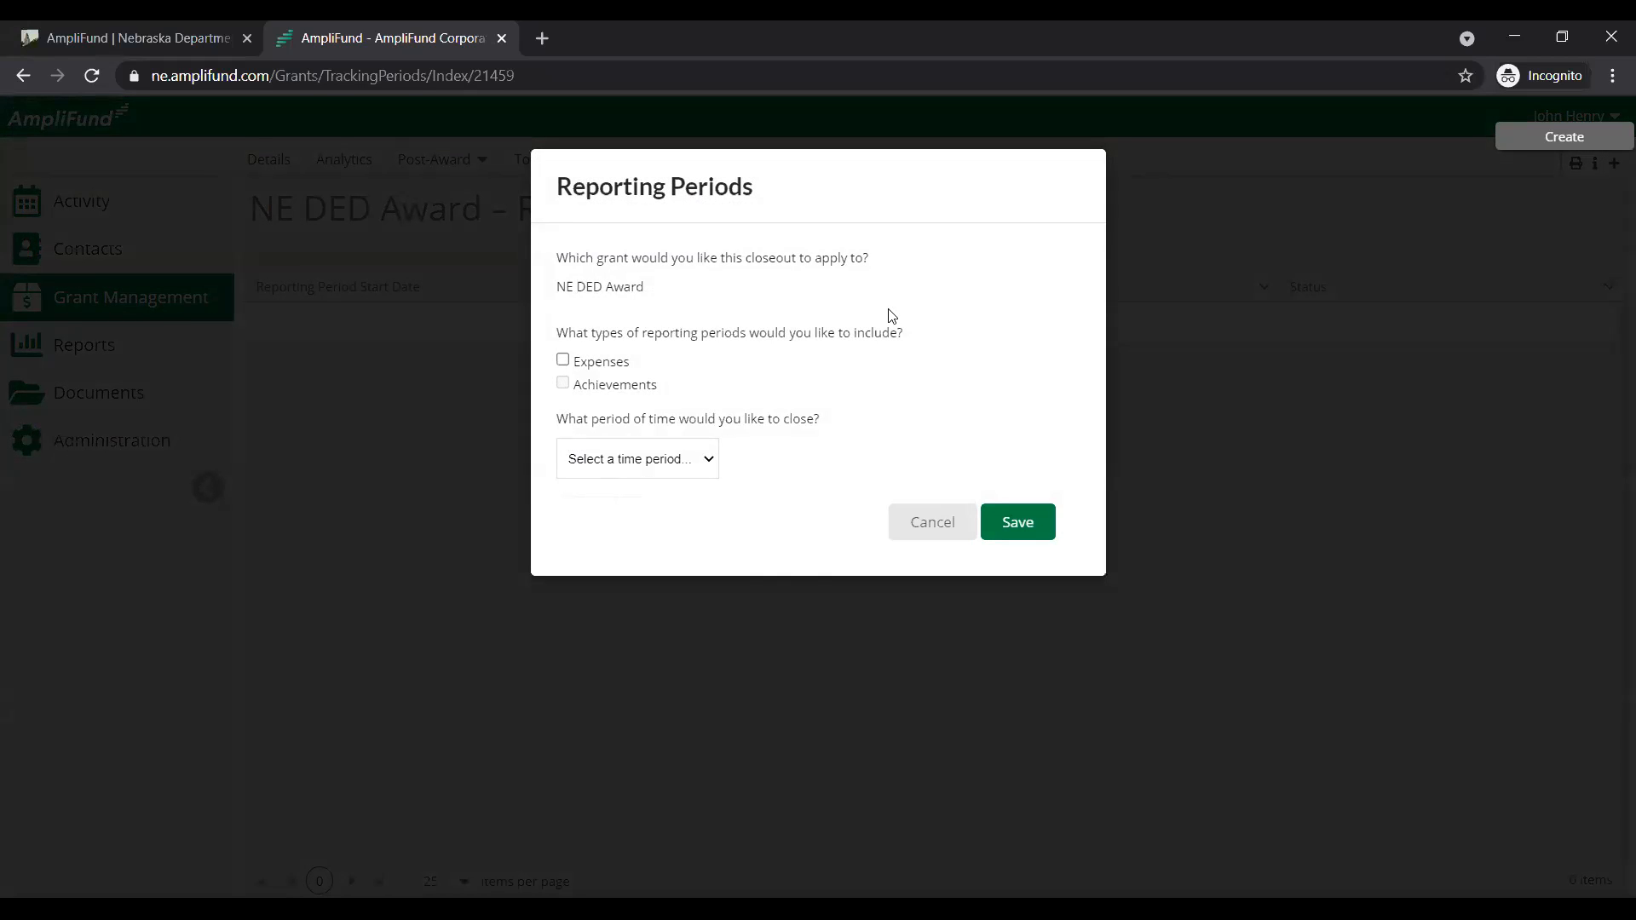
# - Include expenses in the new reporting period and choose 04/01/2021-04/30/2021 as the period to close
pyautogui.moveTo(921, 344); pyautogui.dragTo(558, 354)
pyautogui.click(563, 361)
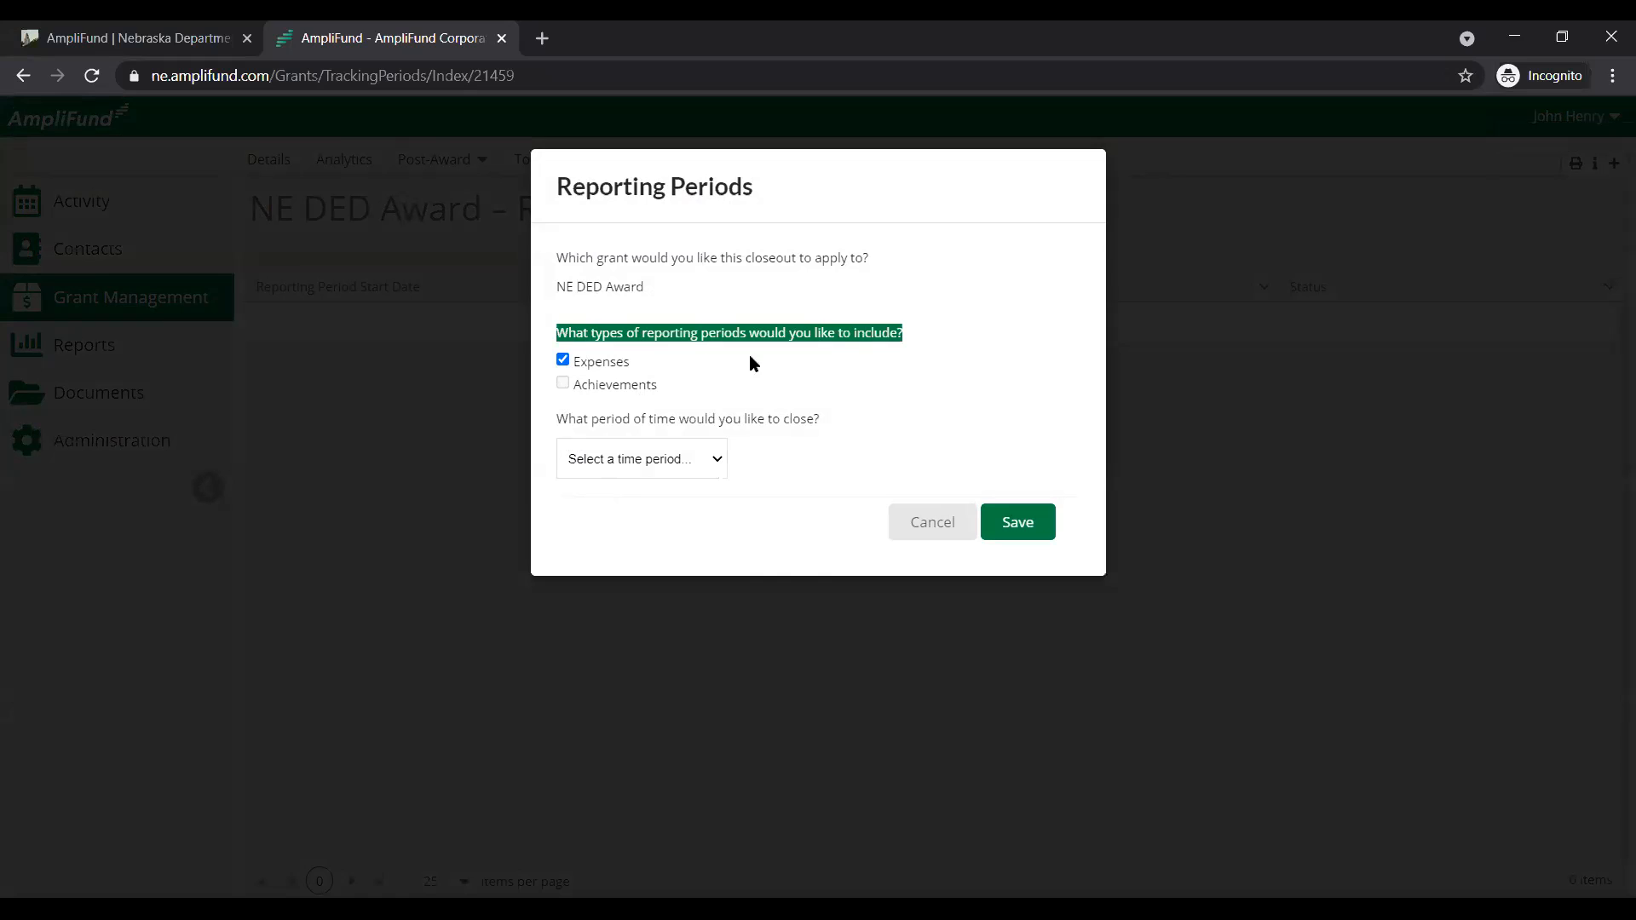
pyautogui.click(825, 345)
pyautogui.click(683, 470)
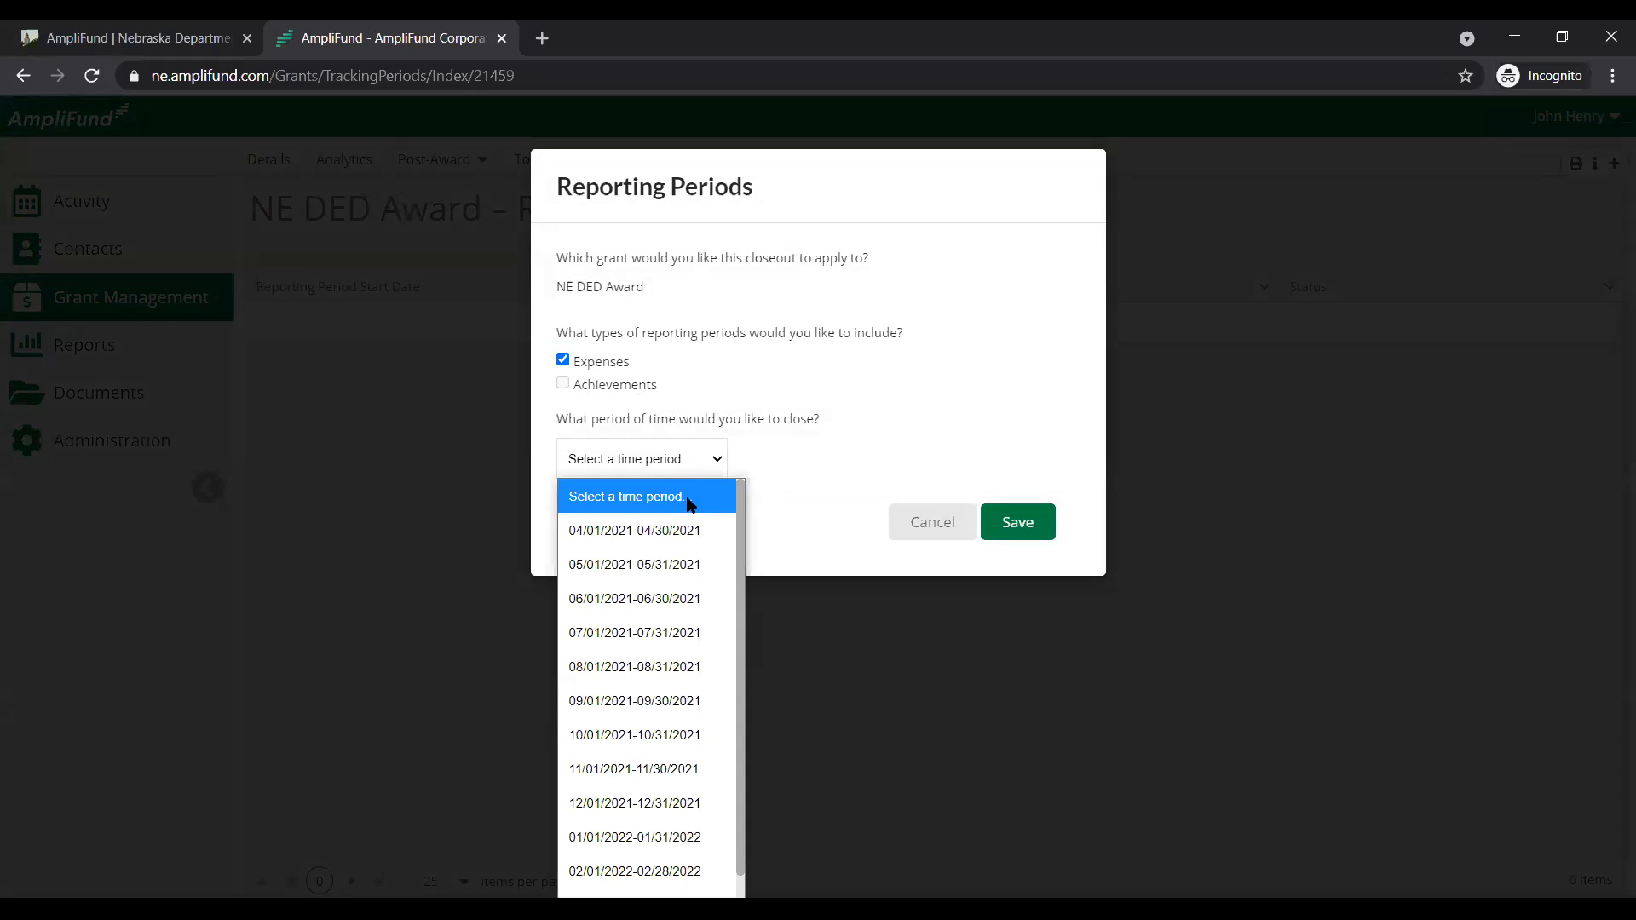
pyautogui.click(682, 530)
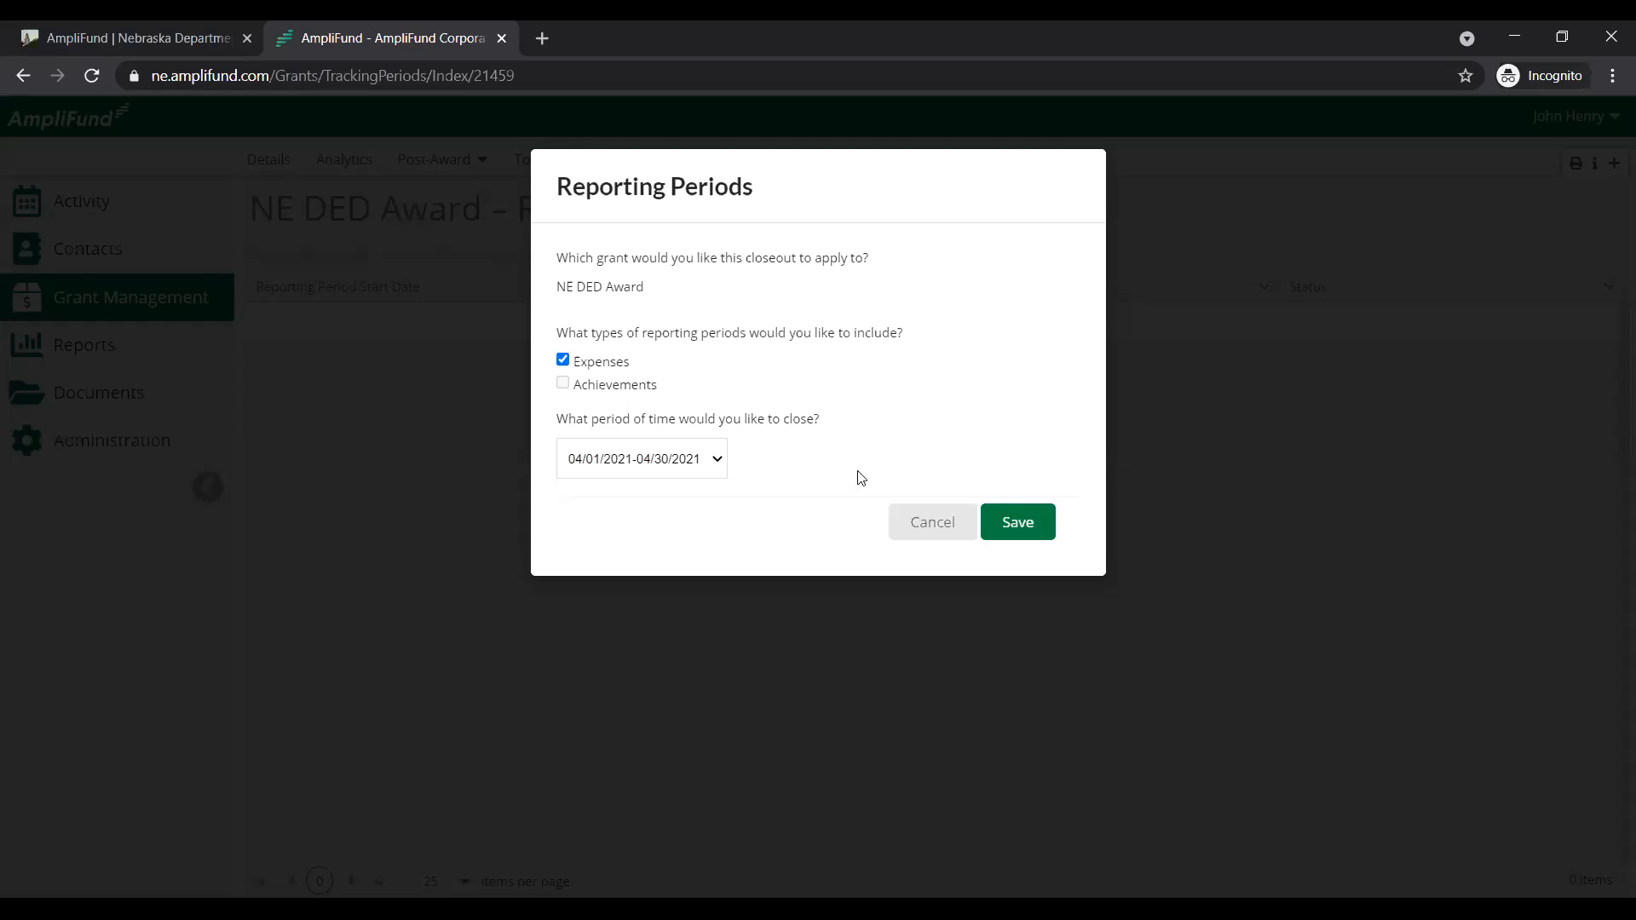
pyautogui.click(704, 477)
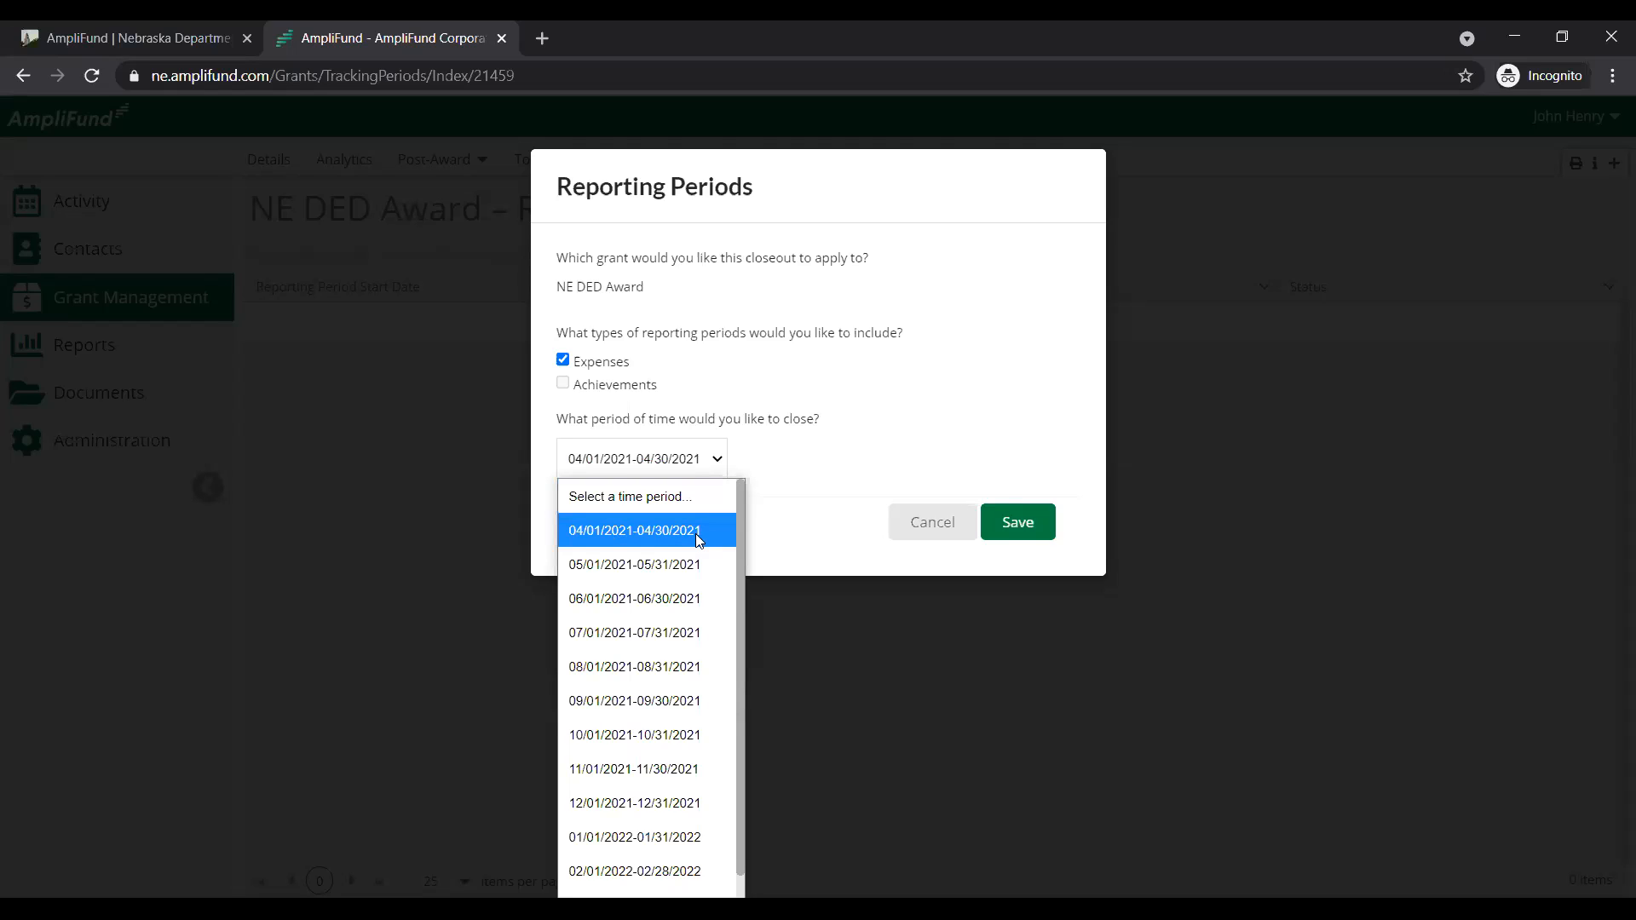
pyautogui.click(785, 515)
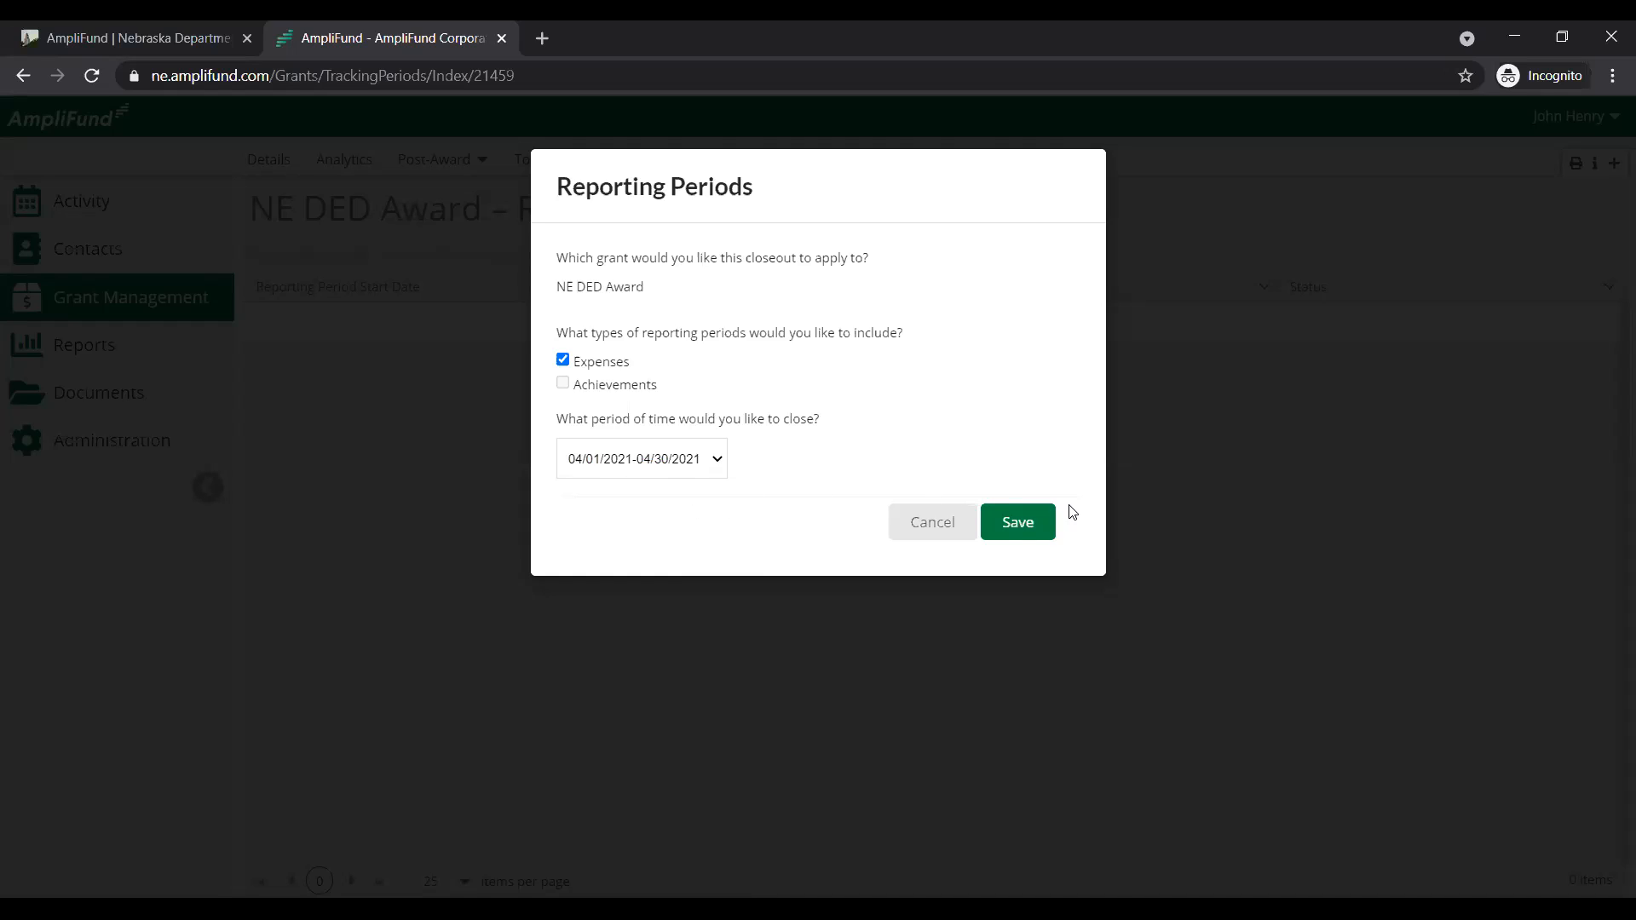
# - Save the April 2021 reporting period and review its dates, awarded amount, period expense total and number of unreviewed expenses
pyautogui.click(1016, 524)
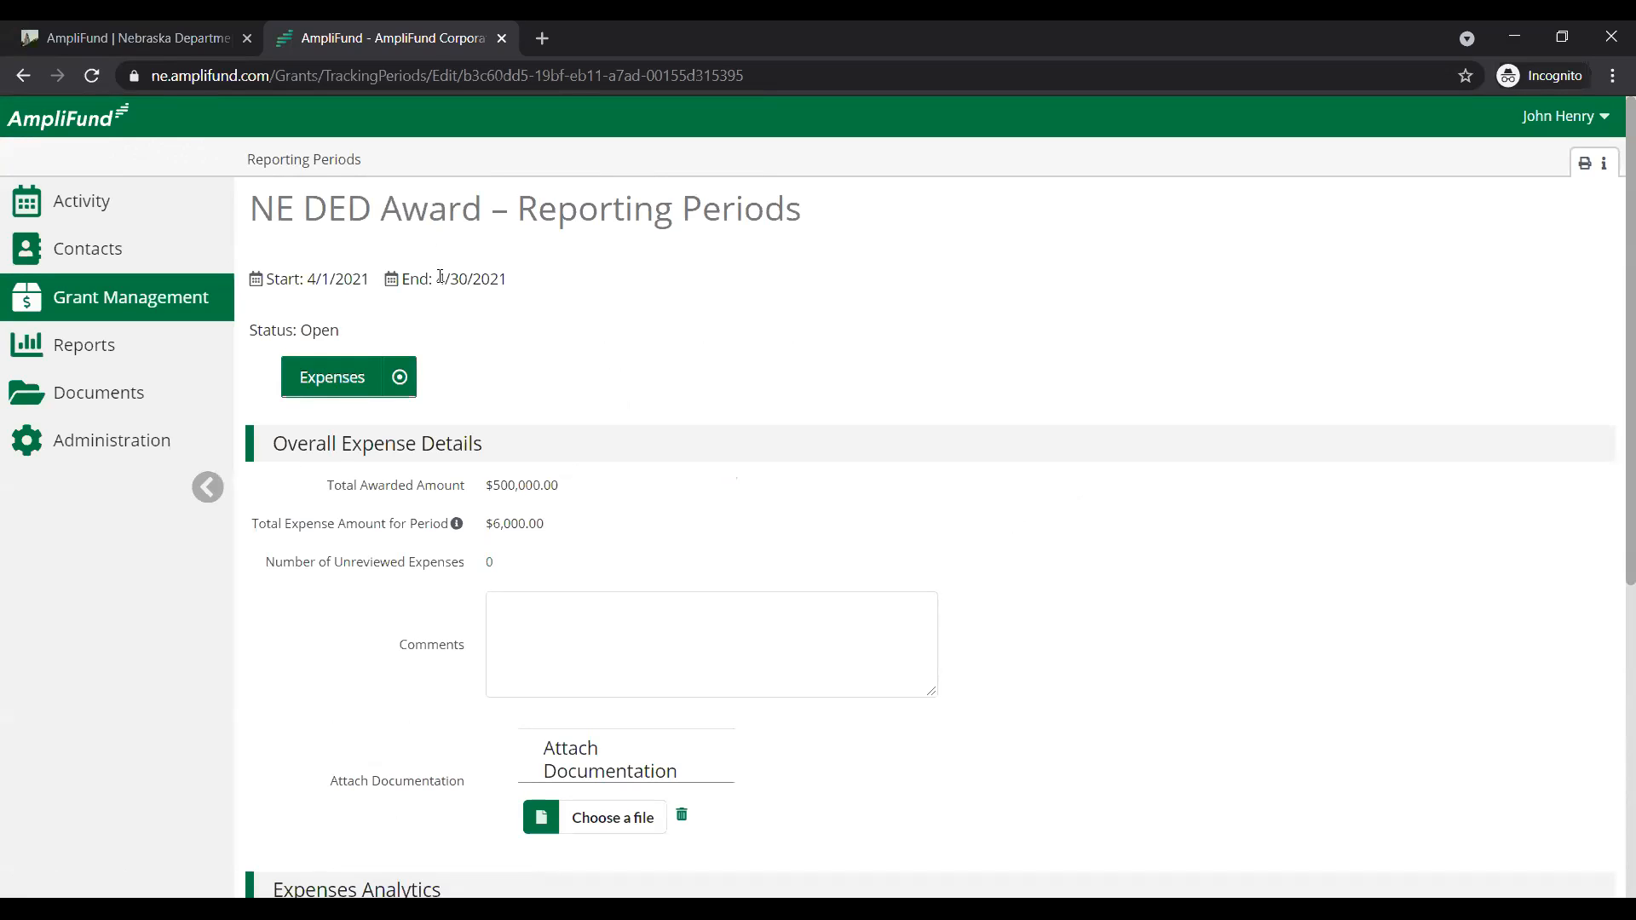
pyautogui.moveTo(312, 285); pyautogui.dragTo(368, 286)
pyautogui.click(456, 331)
pyautogui.moveTo(588, 490); pyautogui.dragTo(486, 493)
pyautogui.moveTo(473, 563); pyautogui.dragTo(265, 577)
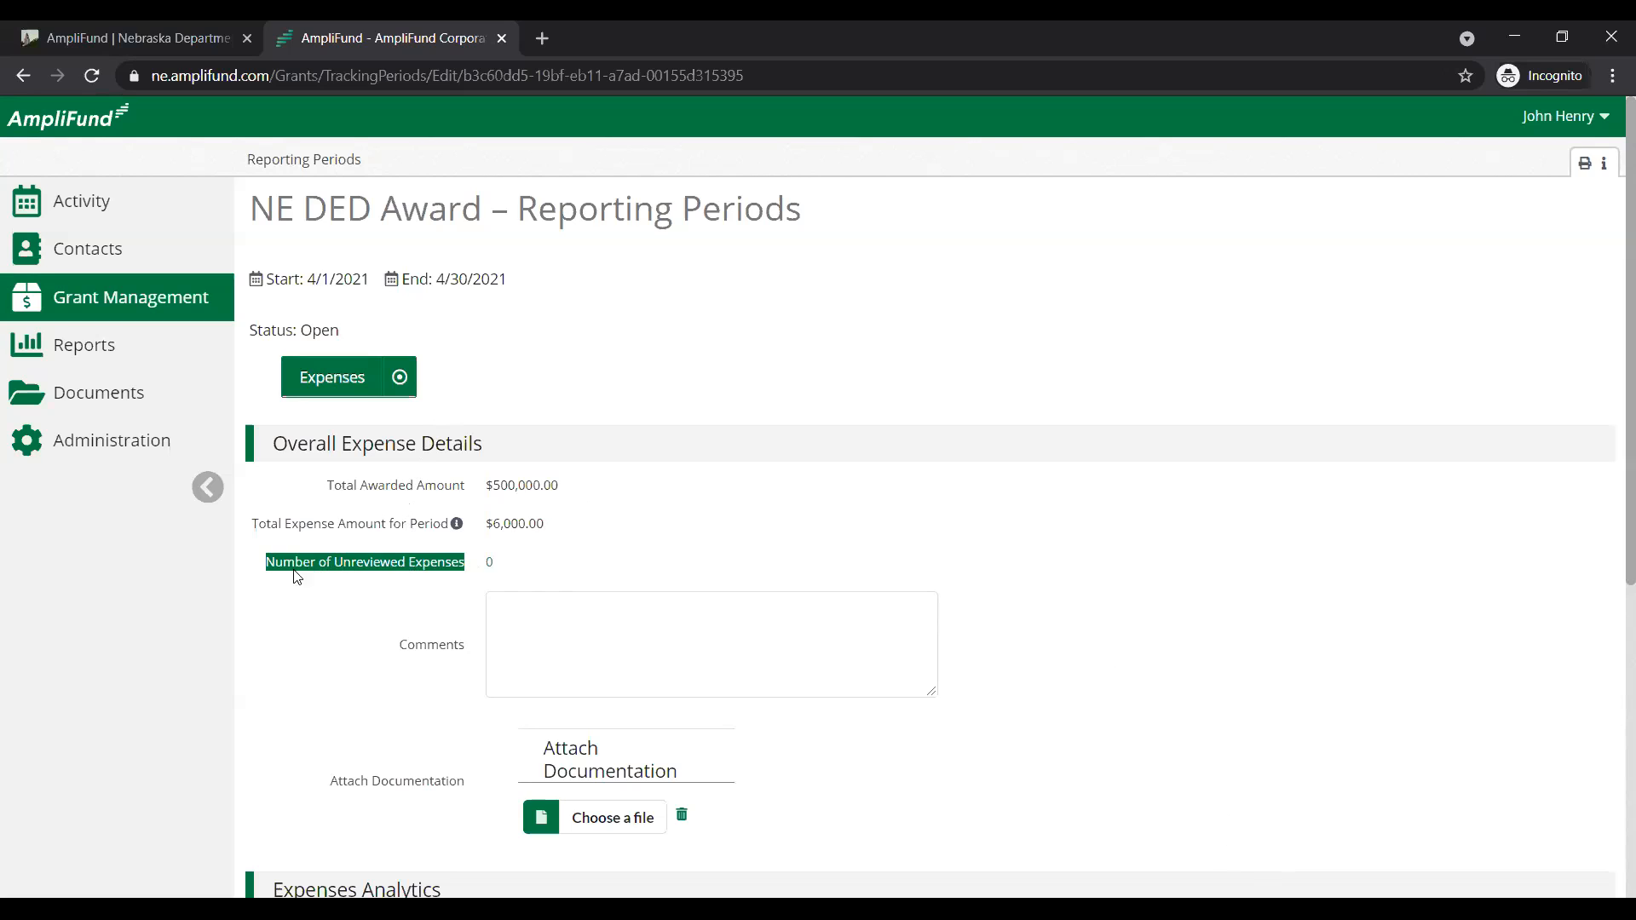
pyautogui.click(379, 587)
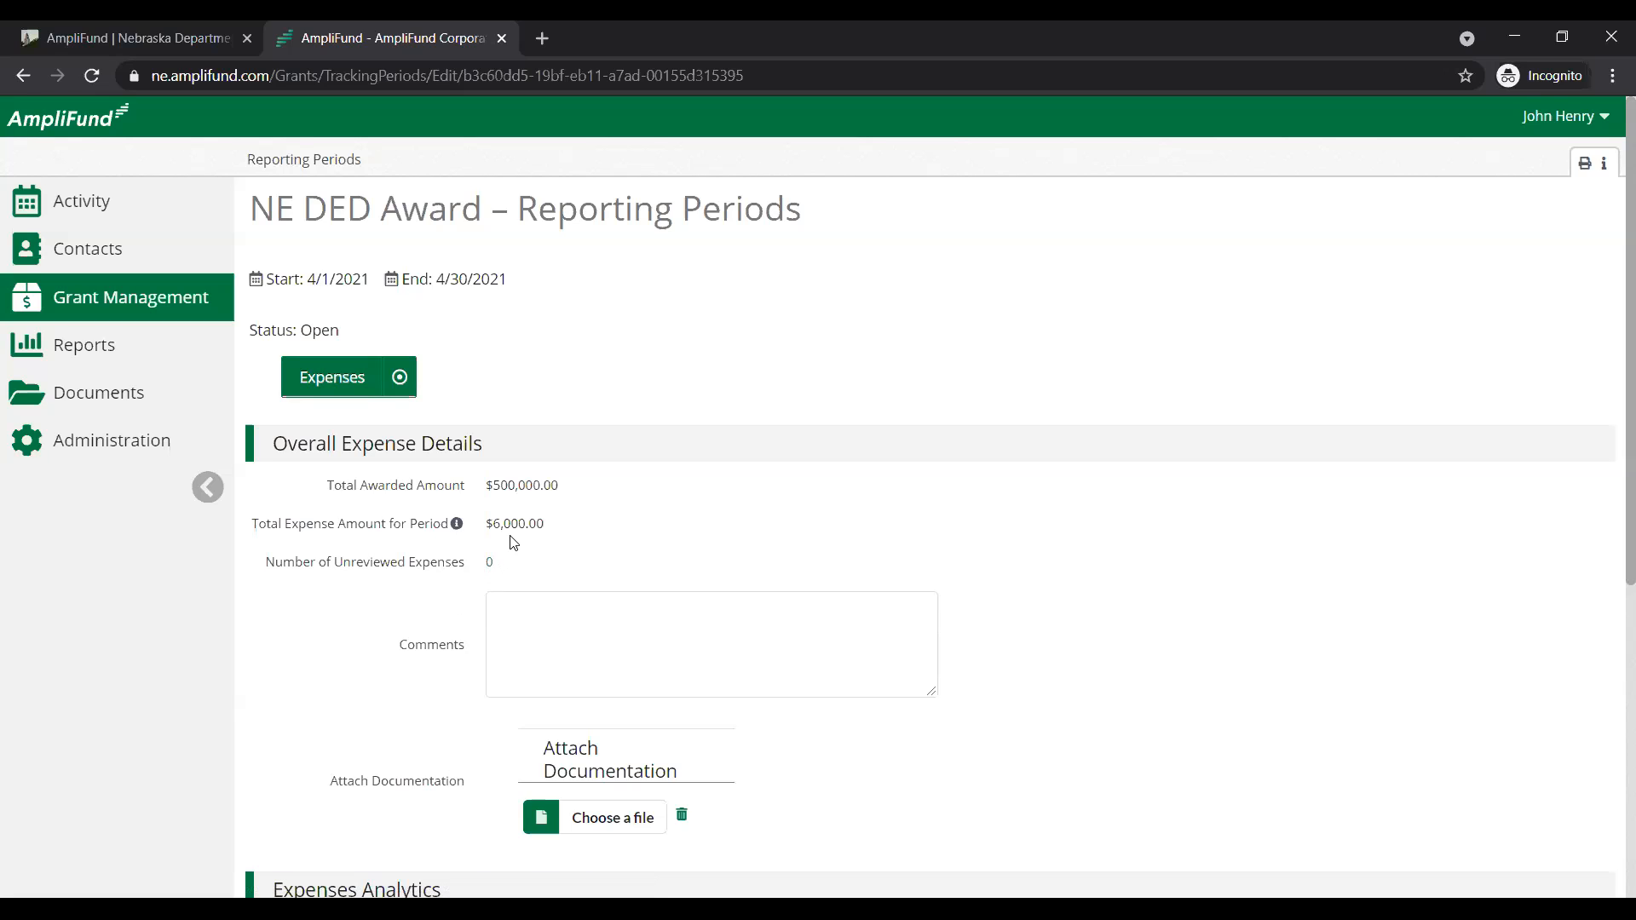
pyautogui.moveTo(558, 526); pyautogui.dragTo(490, 525)
pyautogui.click(520, 565)
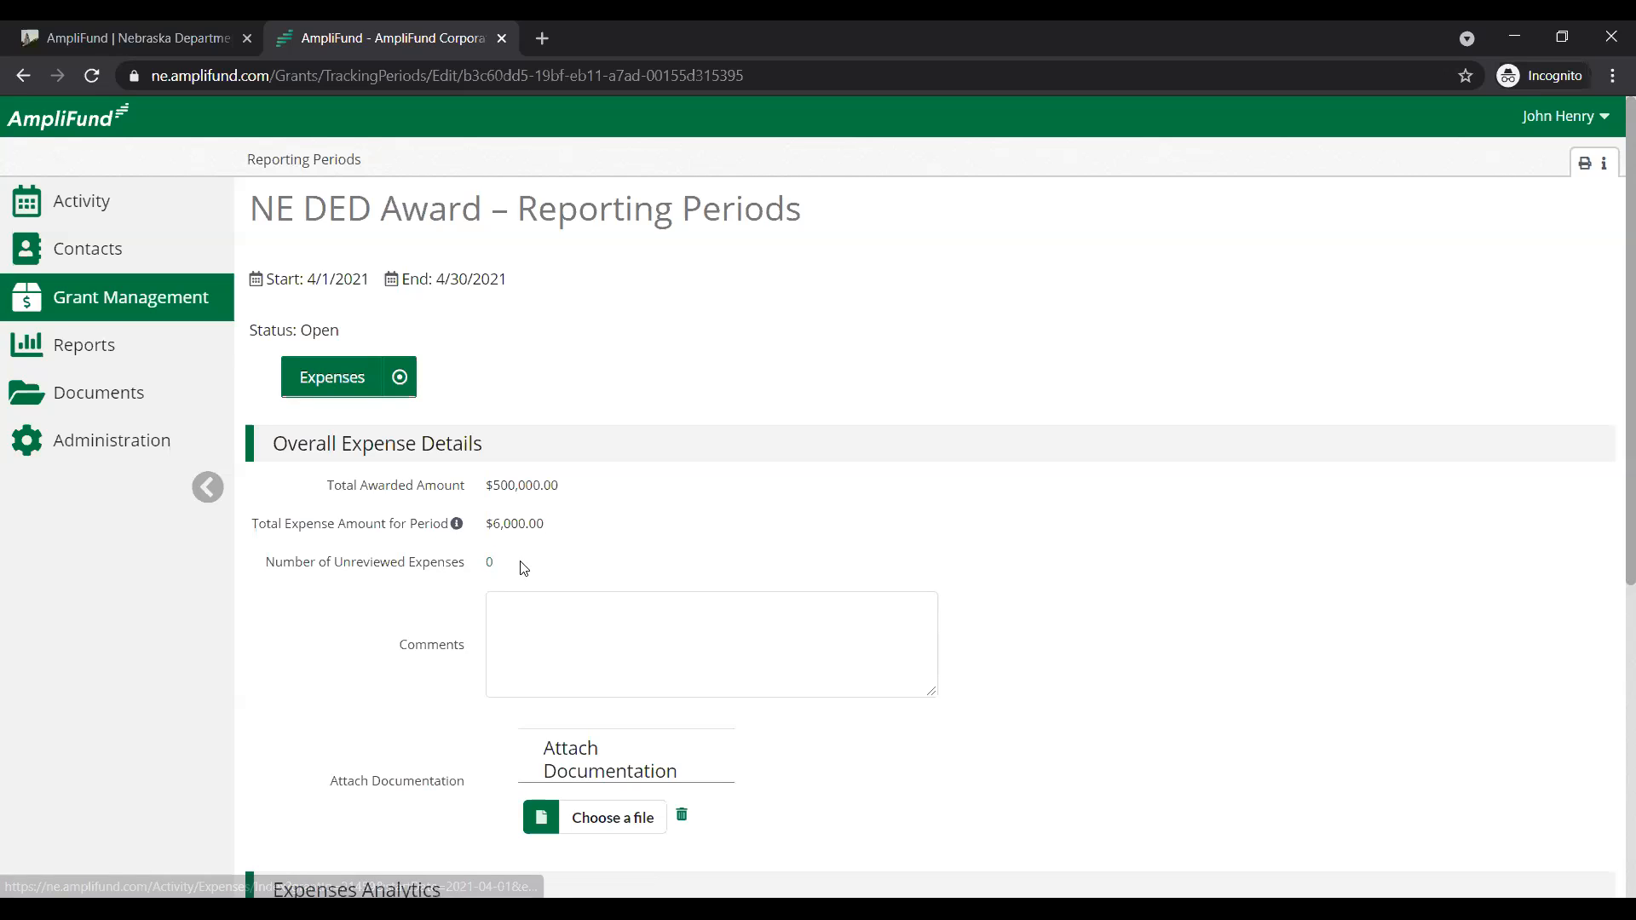
pyautogui.moveTo(265, 563); pyautogui.dragTo(467, 564)
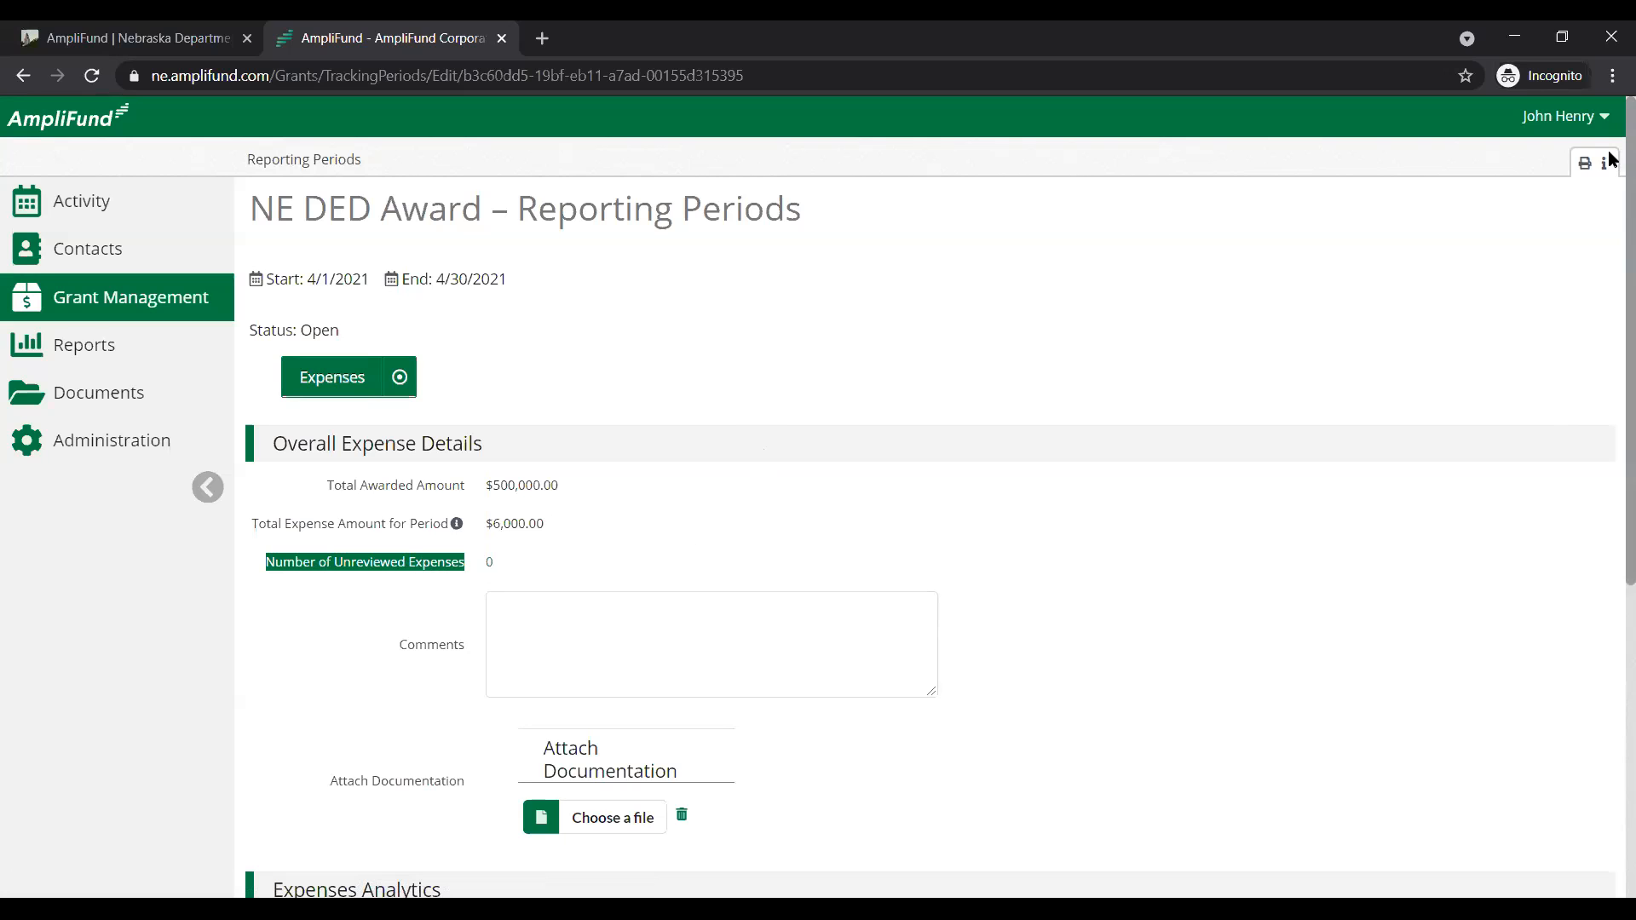
# - Close the April 2021 reporting period with both expense categories included, accept the reminder, and return to the reporting periods list
pyautogui.scroll(-5, 1610, 184)
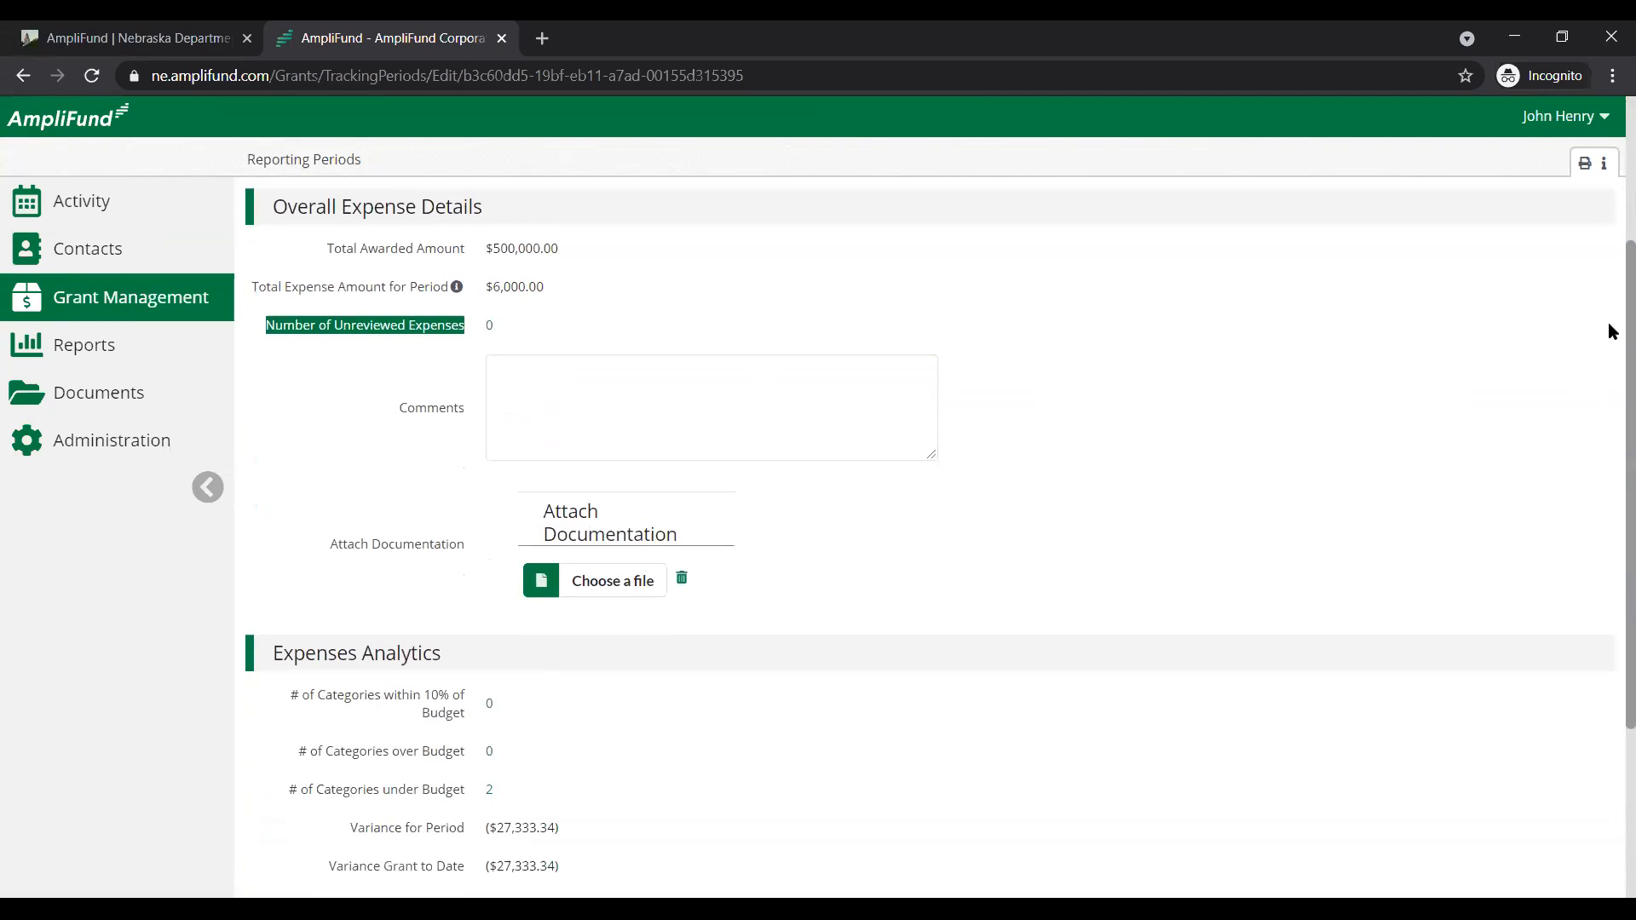
pyautogui.moveTo(1609, 485); pyautogui.dragTo(1609, 565)
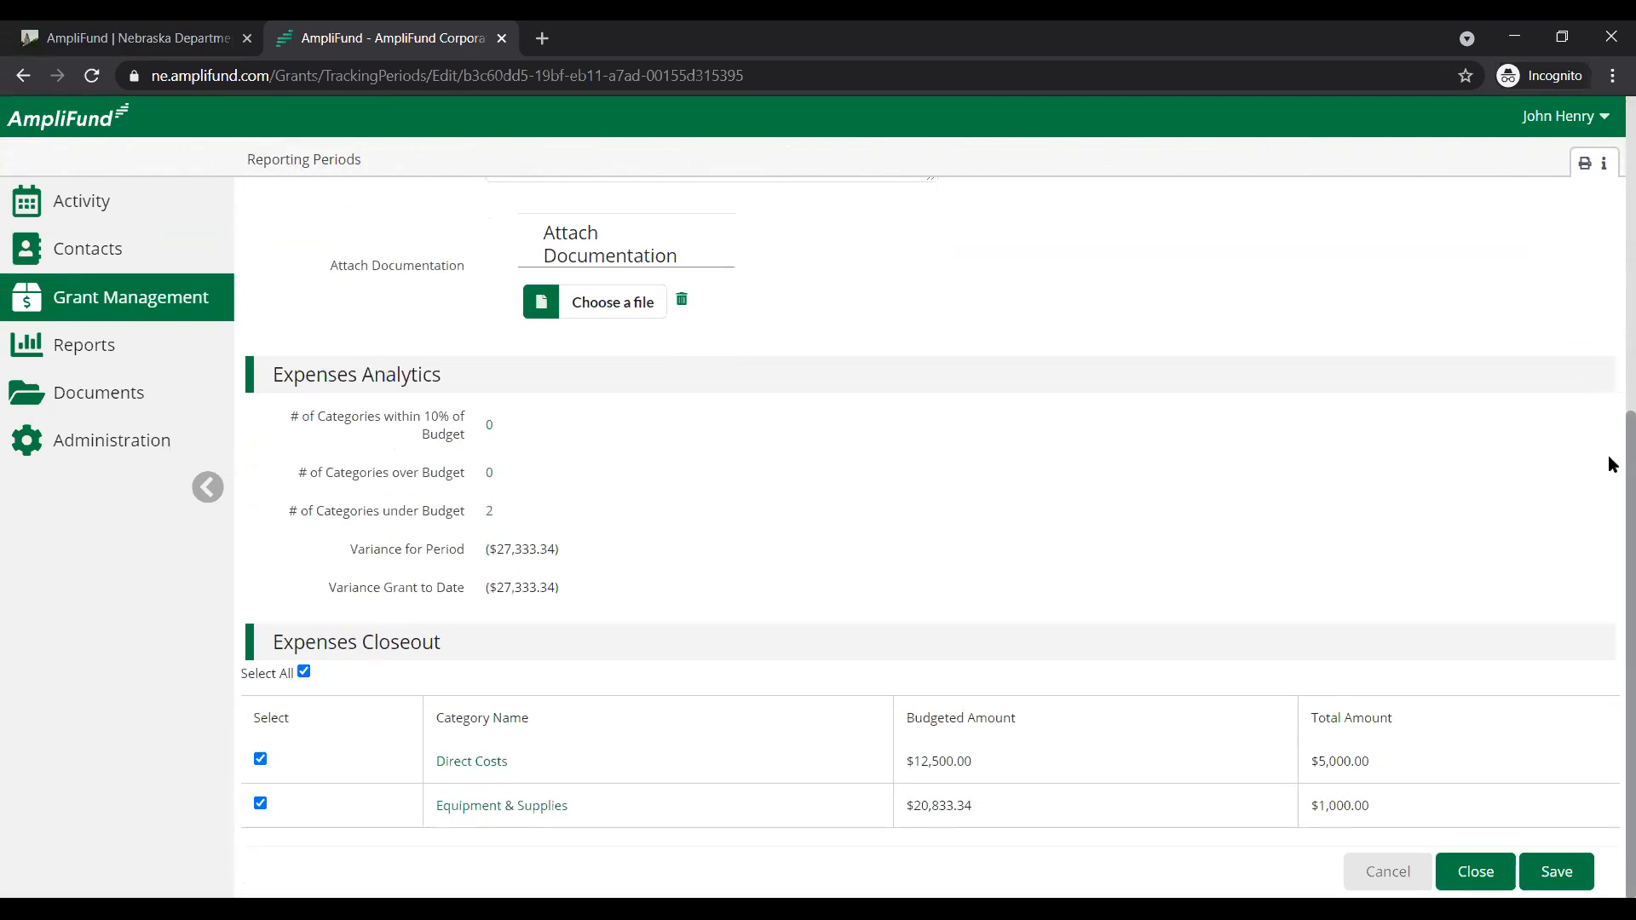
pyautogui.click(1477, 875)
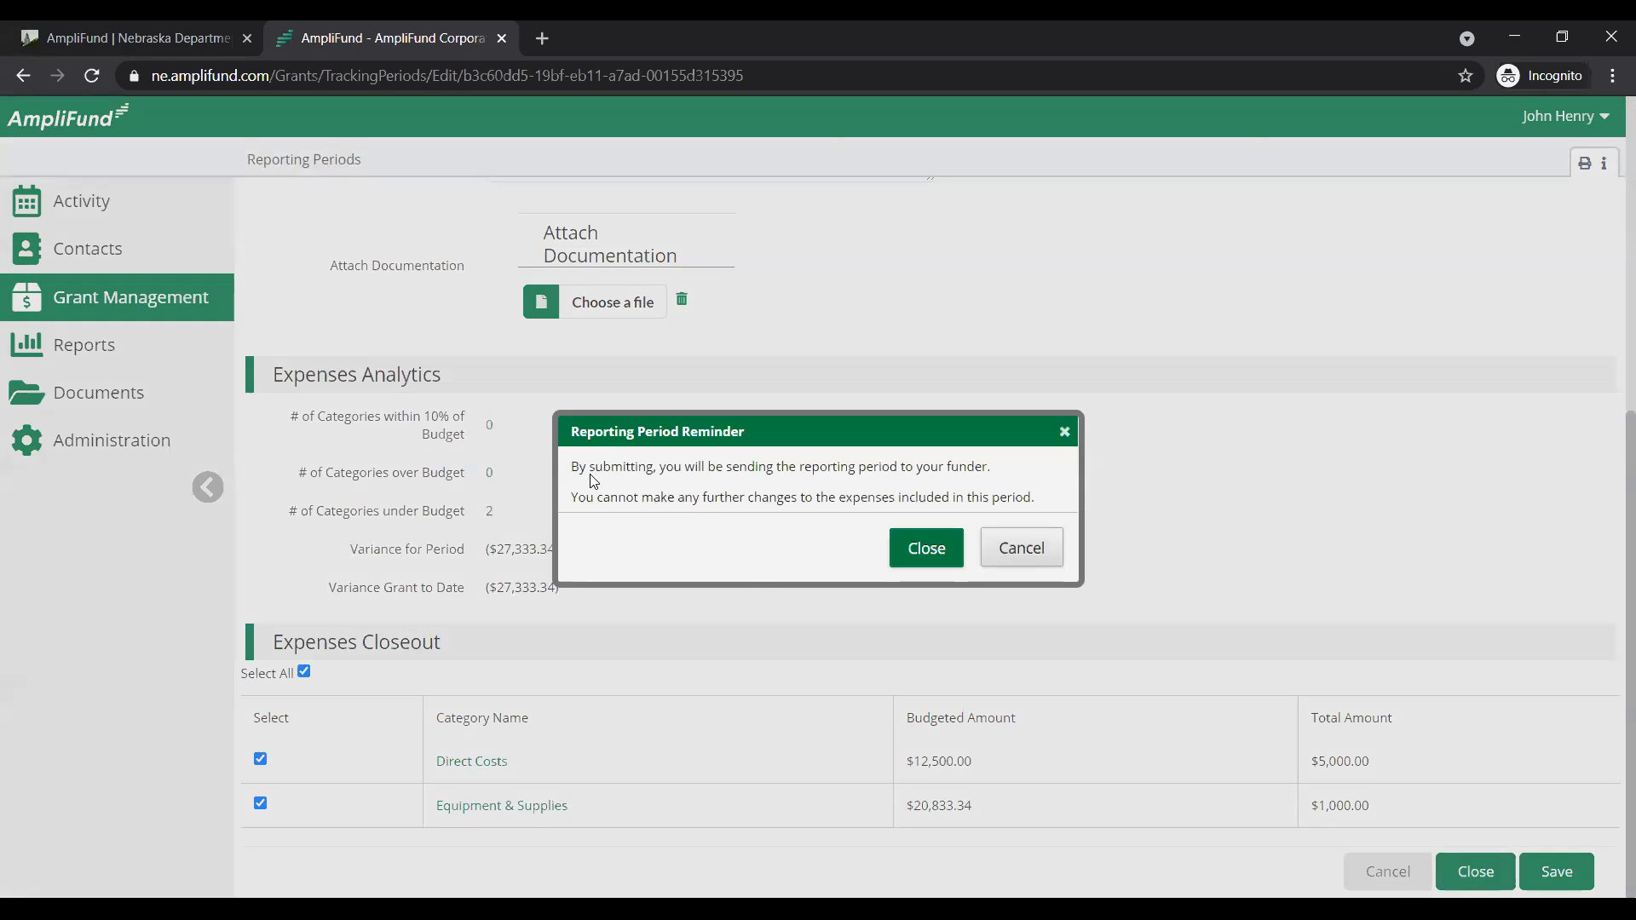
pyautogui.moveTo(573, 468); pyautogui.dragTo(687, 497)
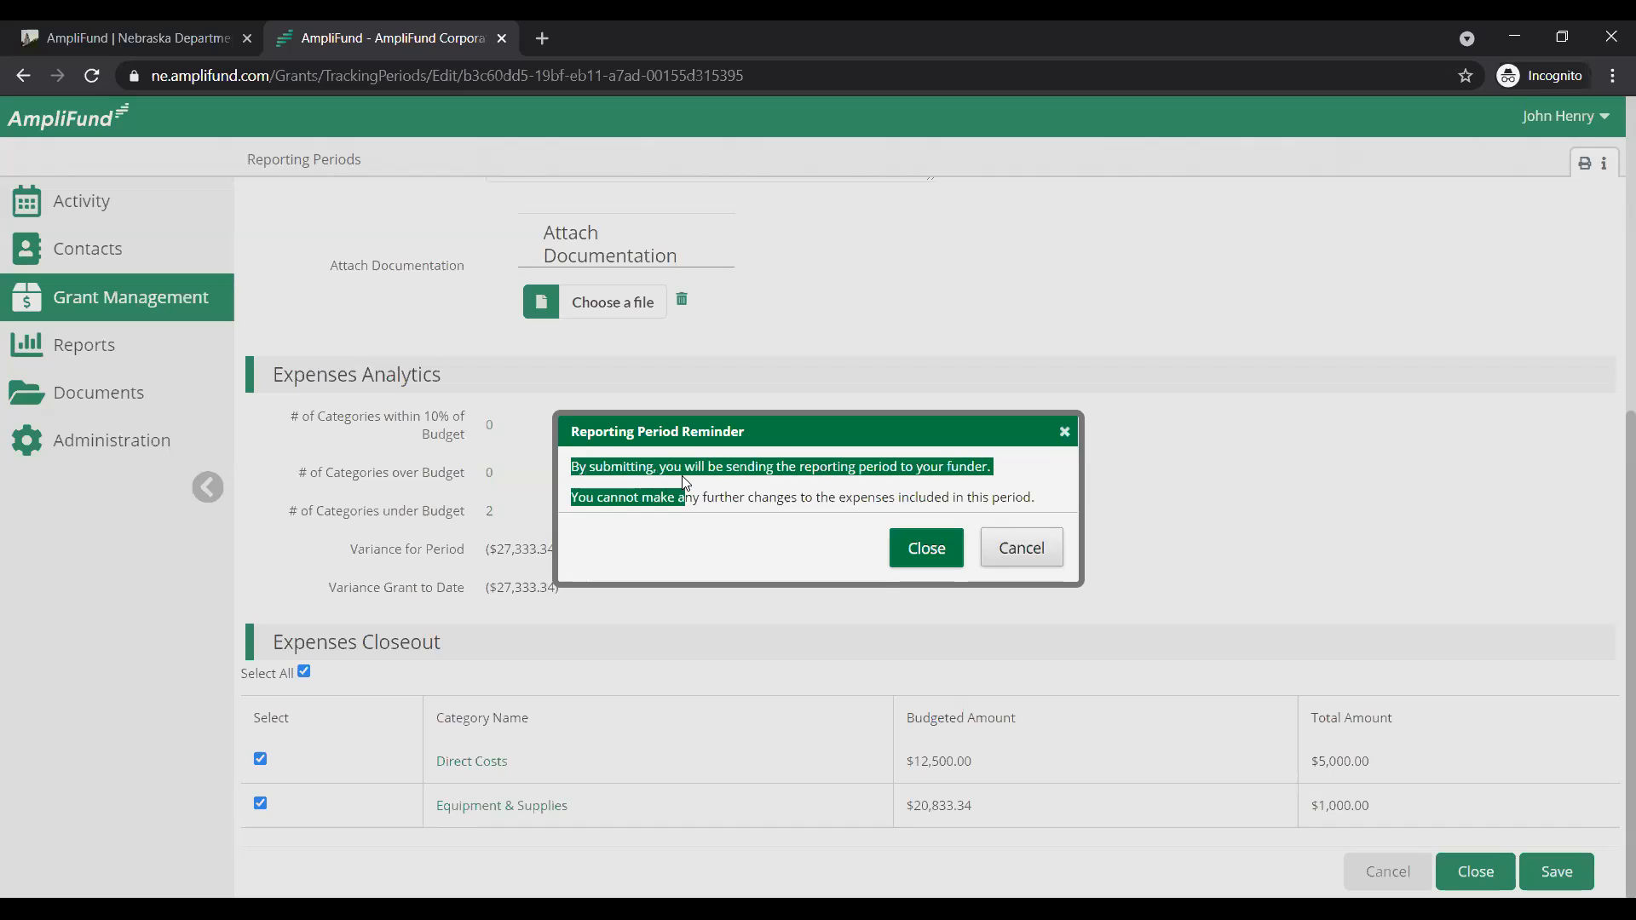
pyautogui.click(687, 497)
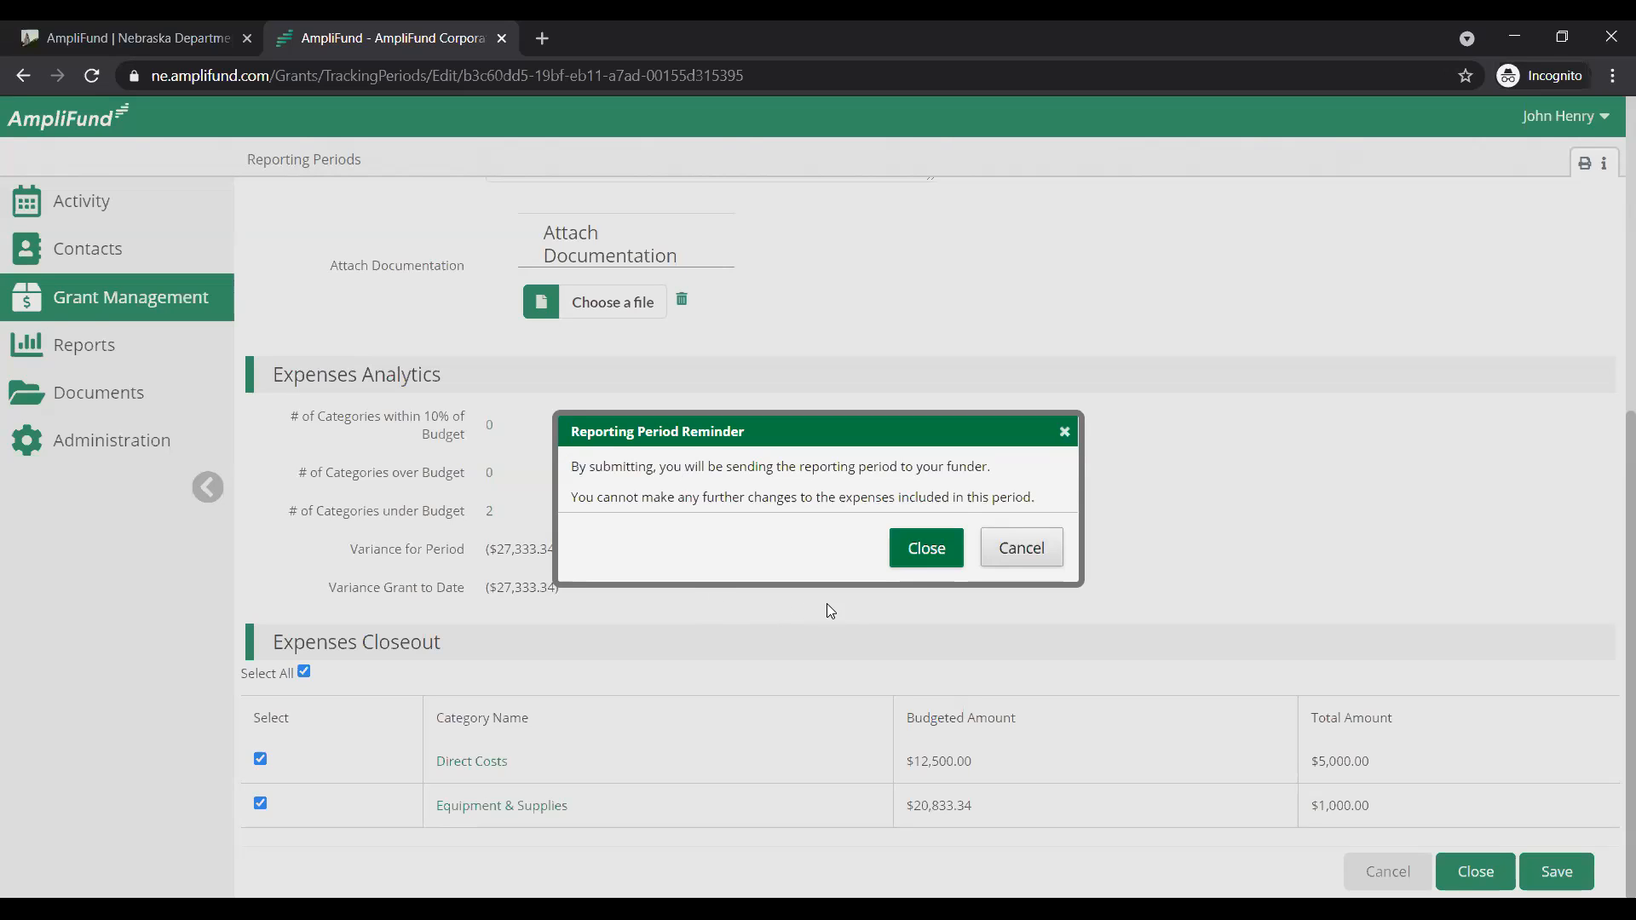
pyautogui.click(950, 552)
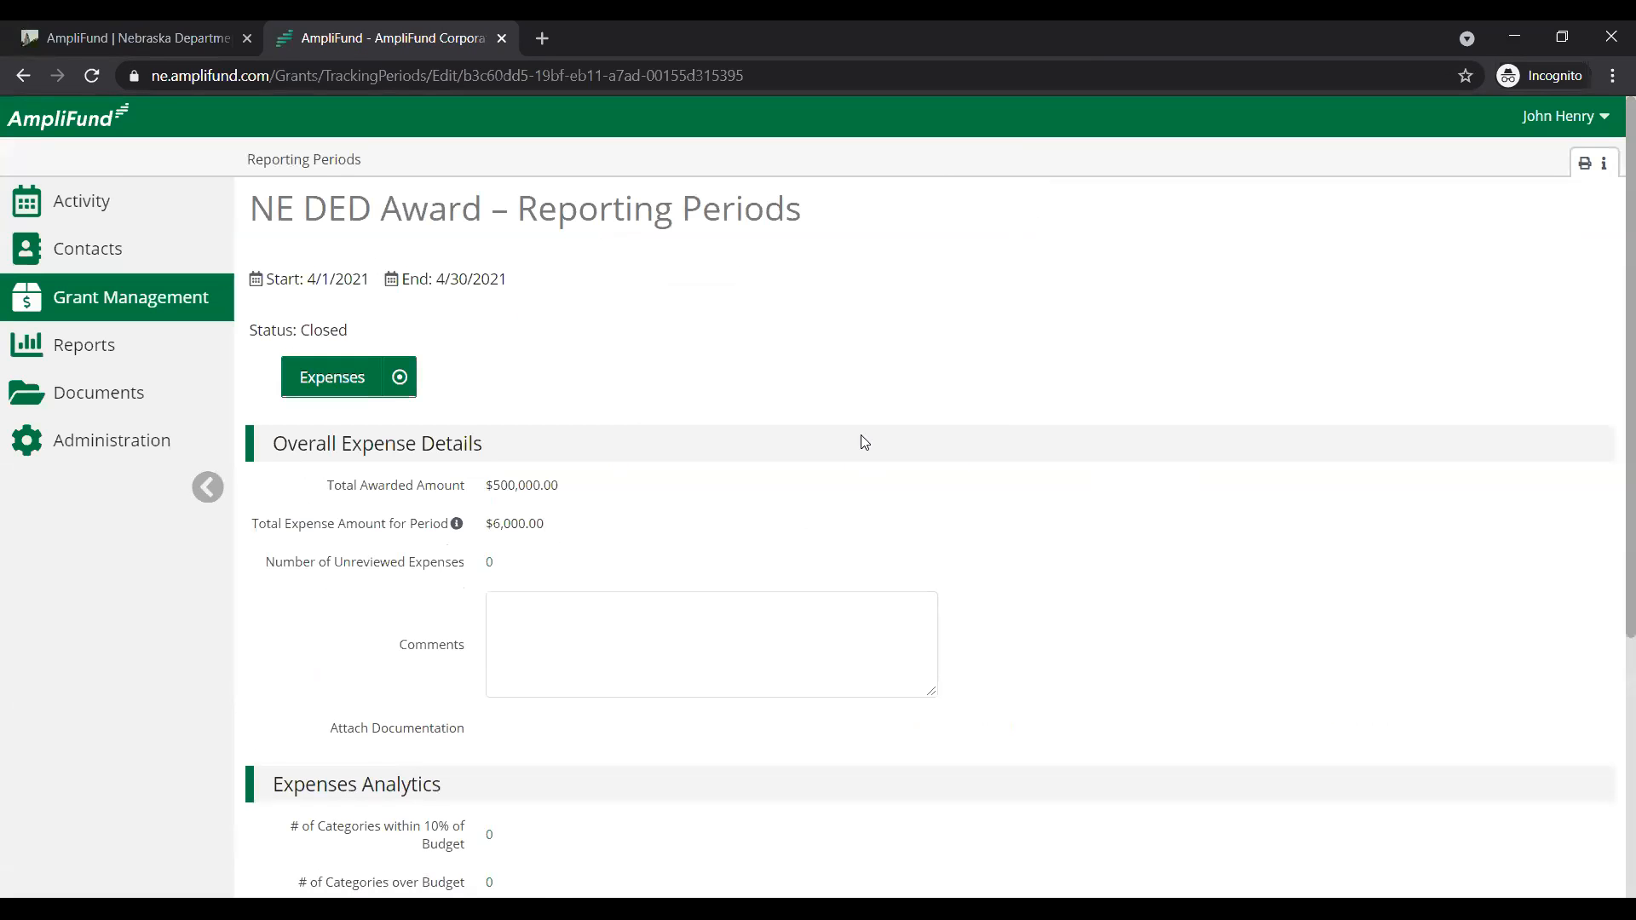
pyautogui.click(303, 159)
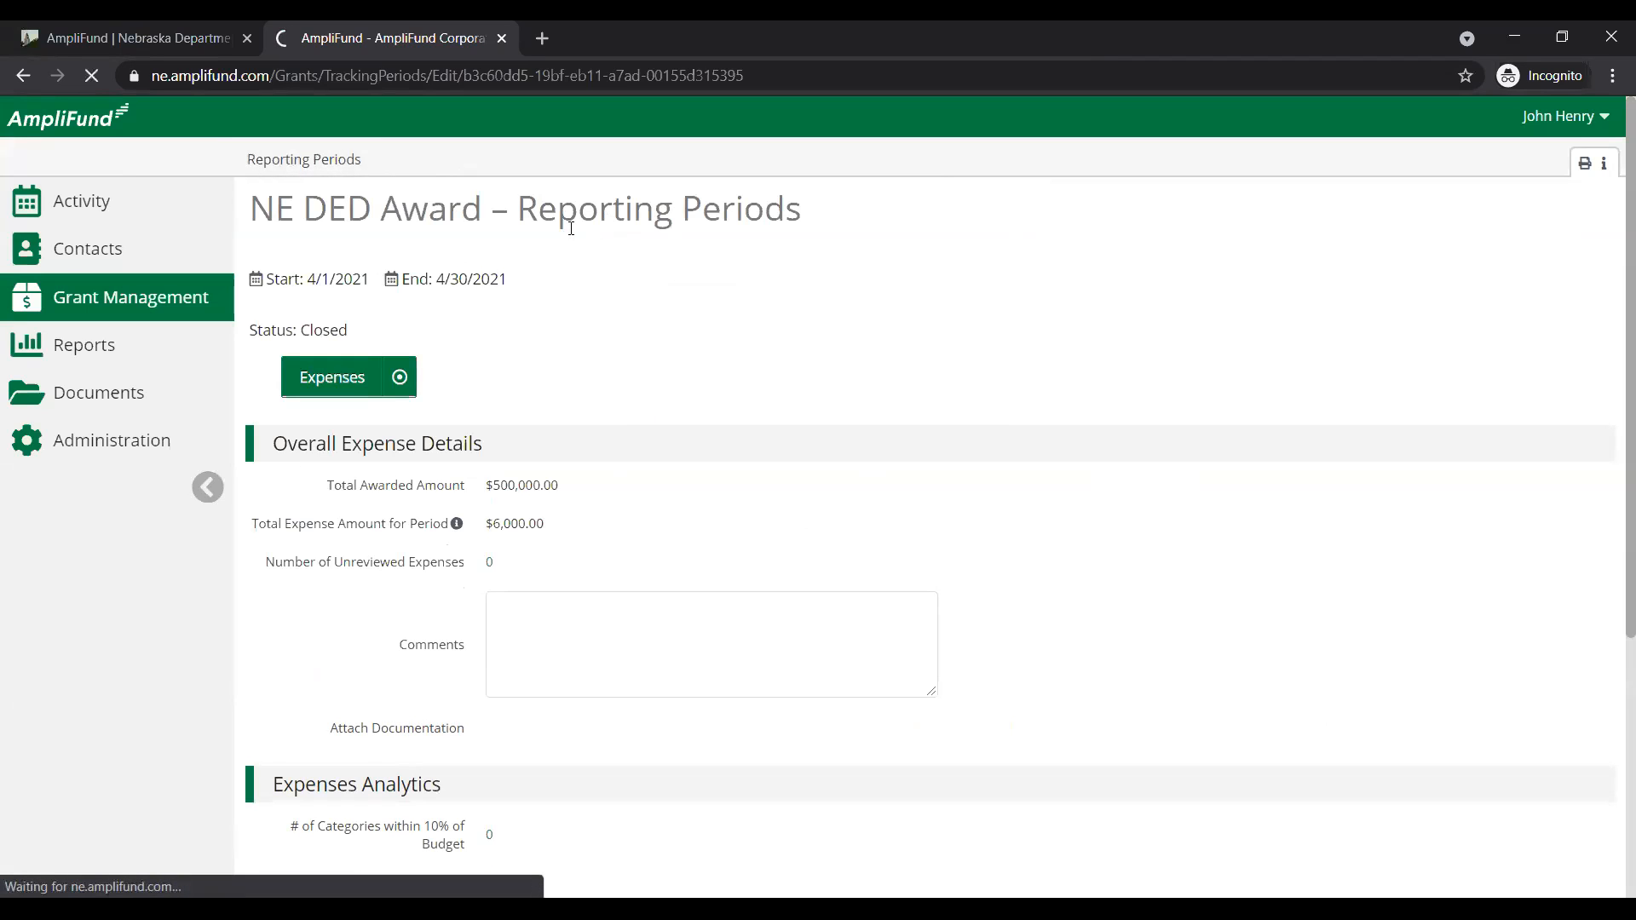
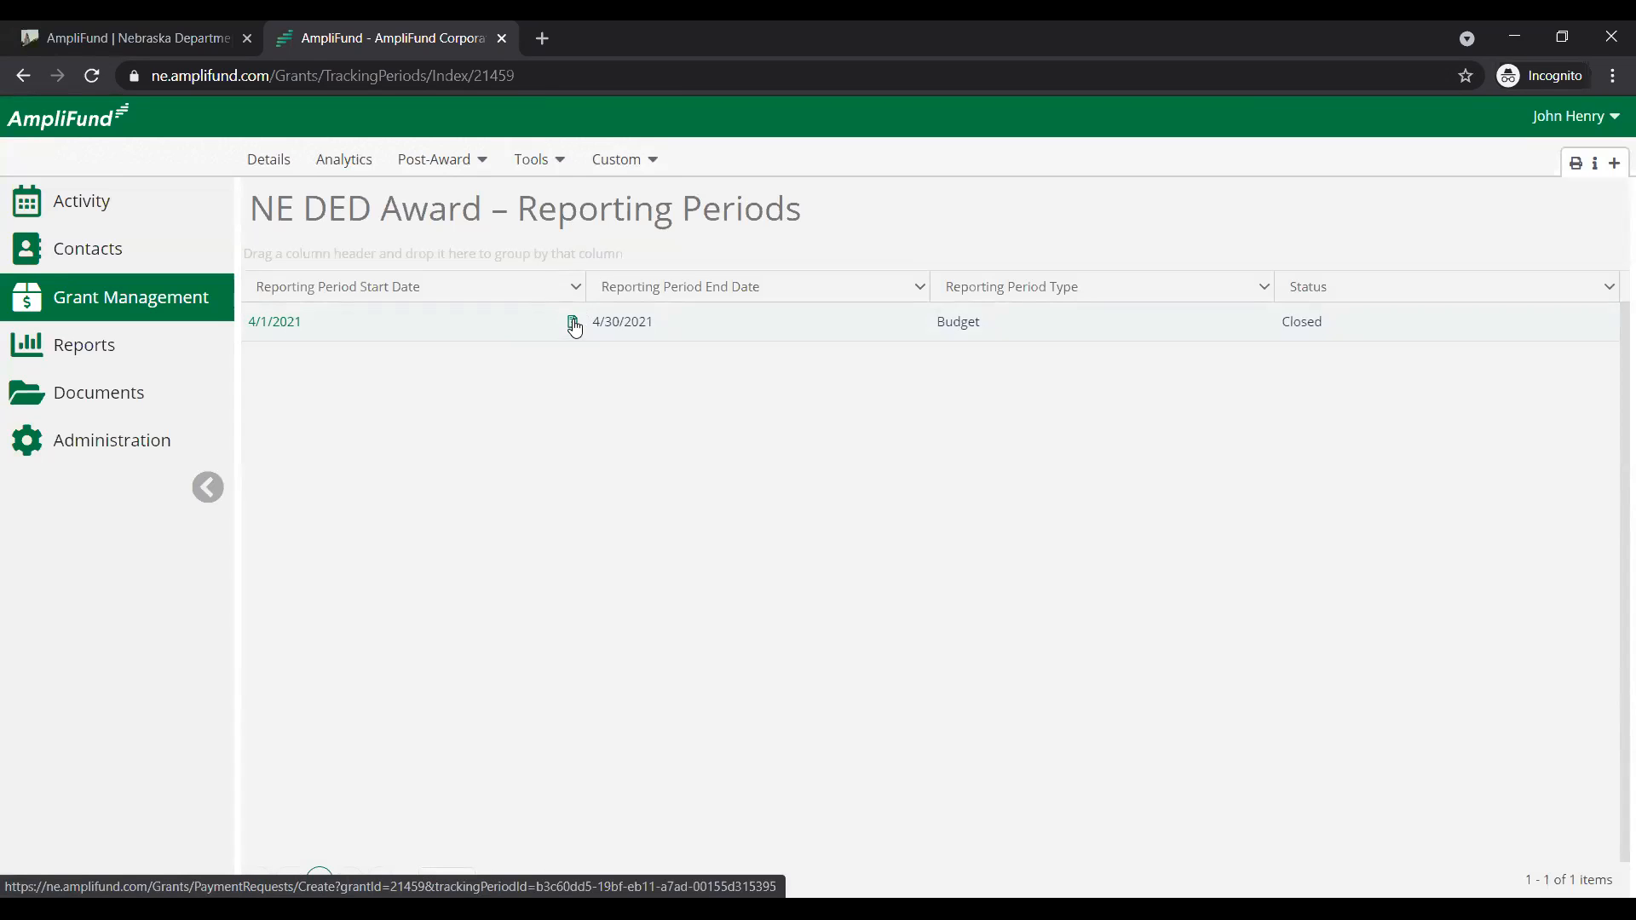
# - Create an Expenses reporting period for 05/01/2021-05/31/2021 and check its awarded amount and total expense amount
pyautogui.click(1615, 167)
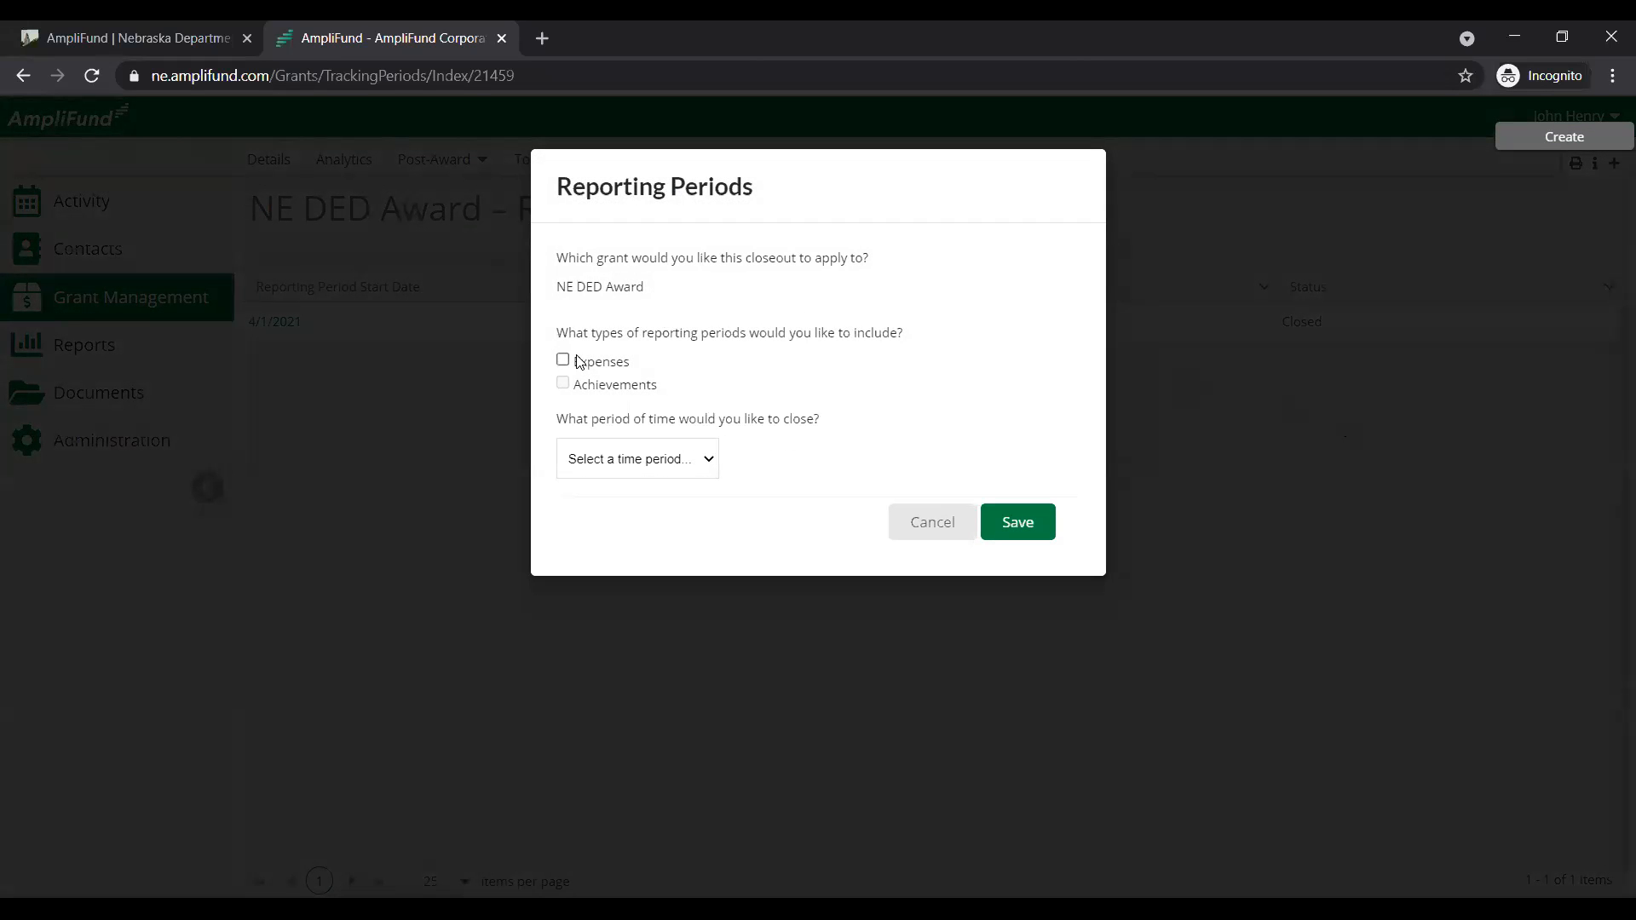
pyautogui.click(563, 361)
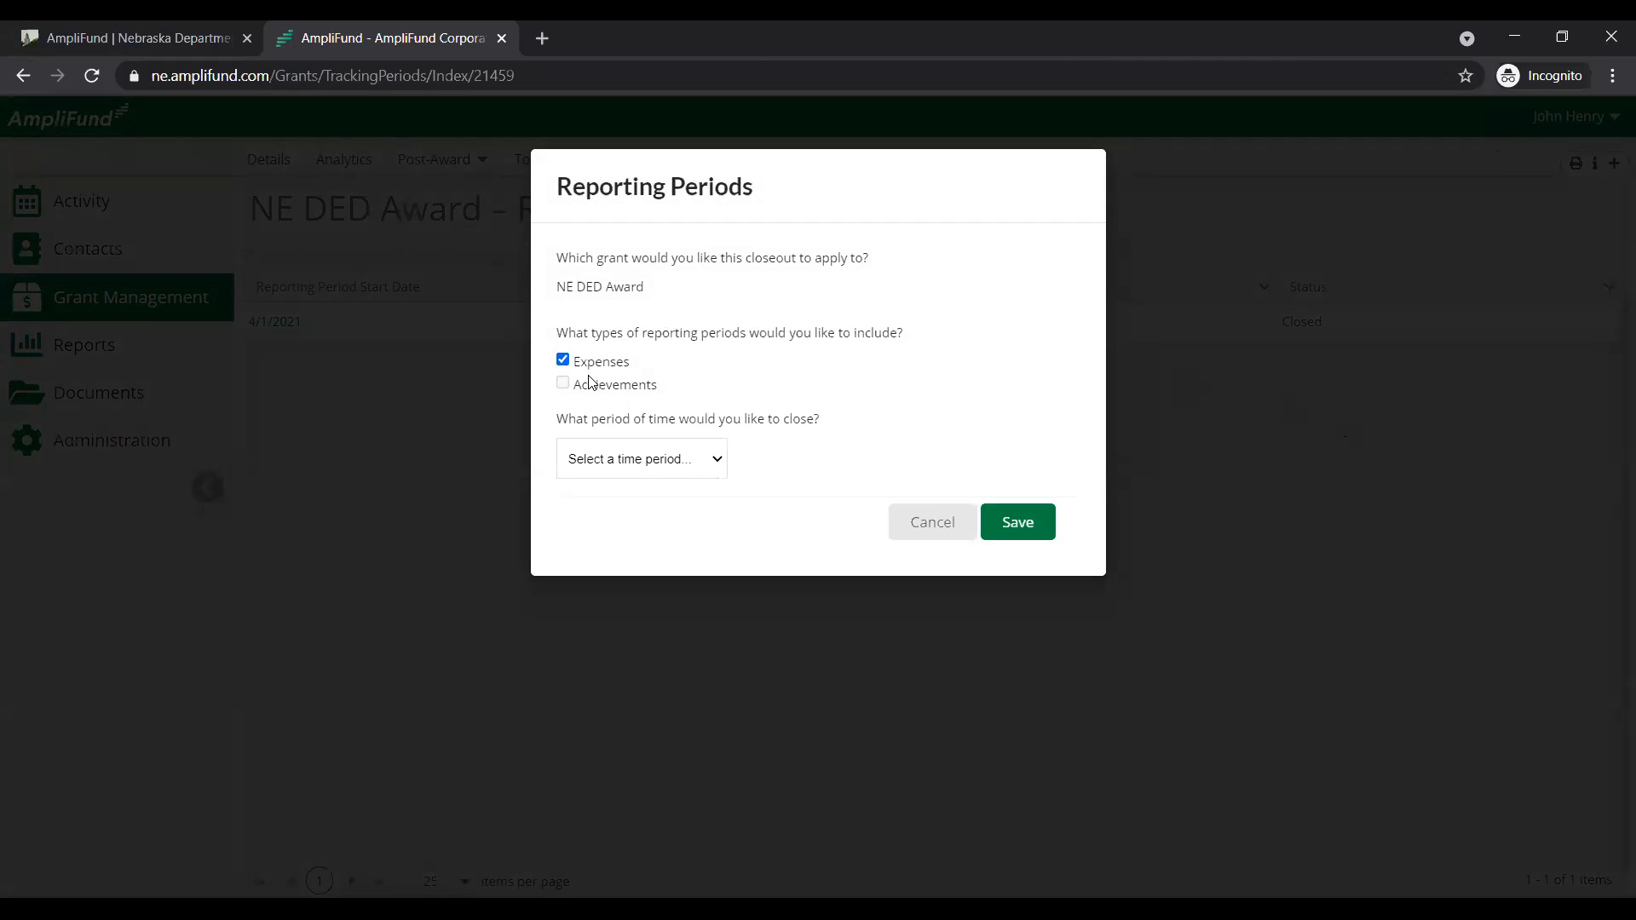
pyautogui.click(691, 476)
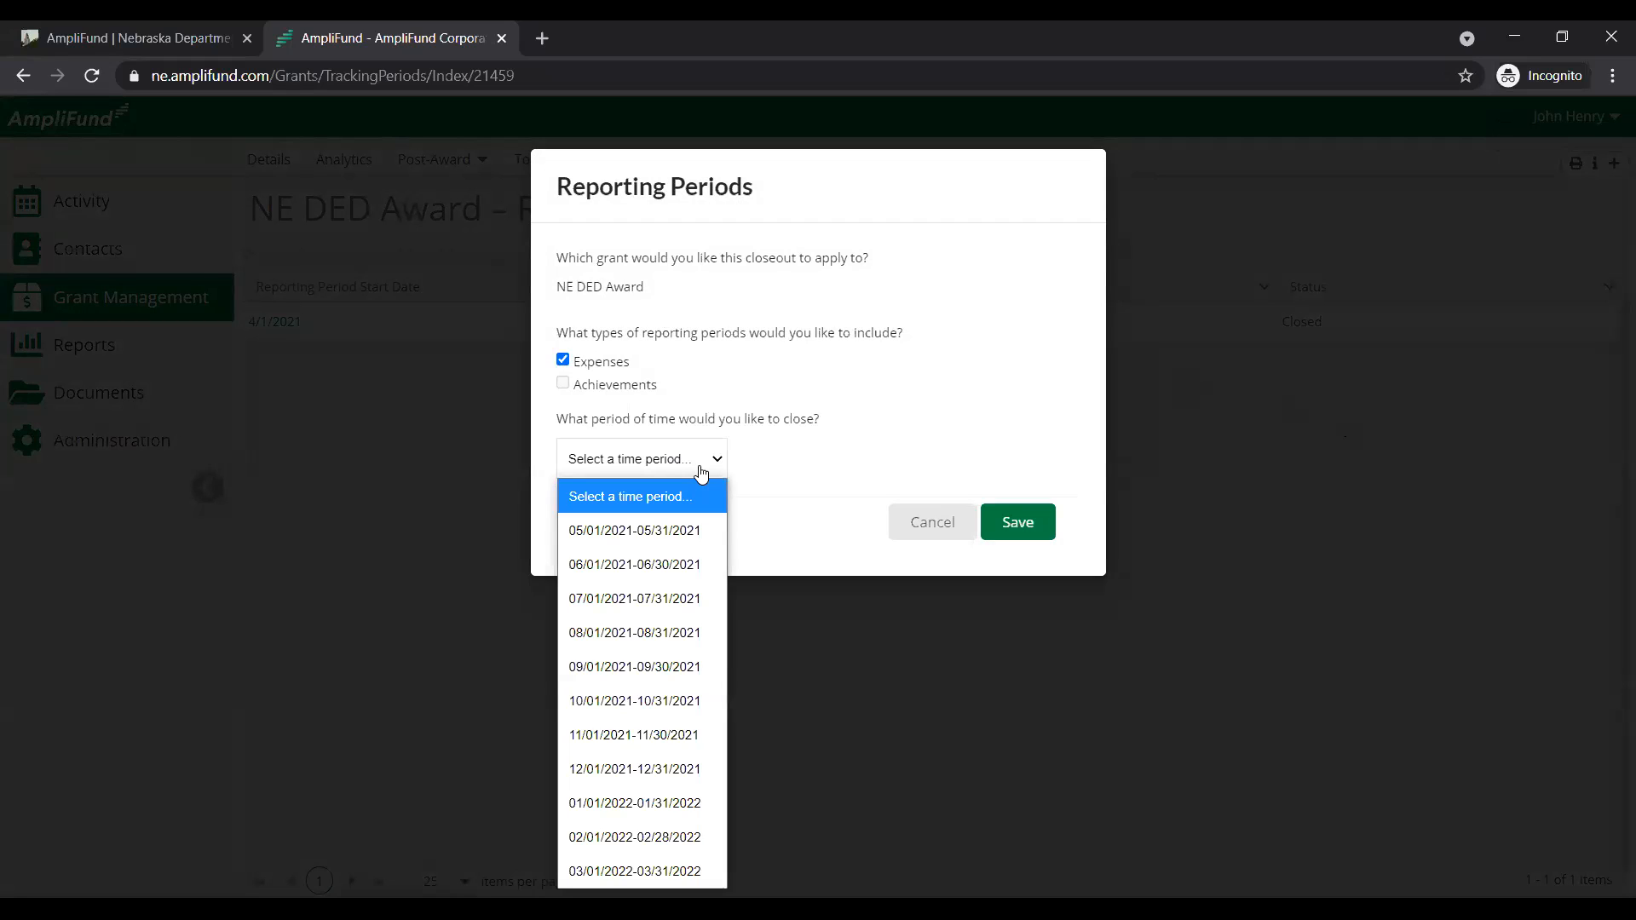
pyautogui.click(697, 532)
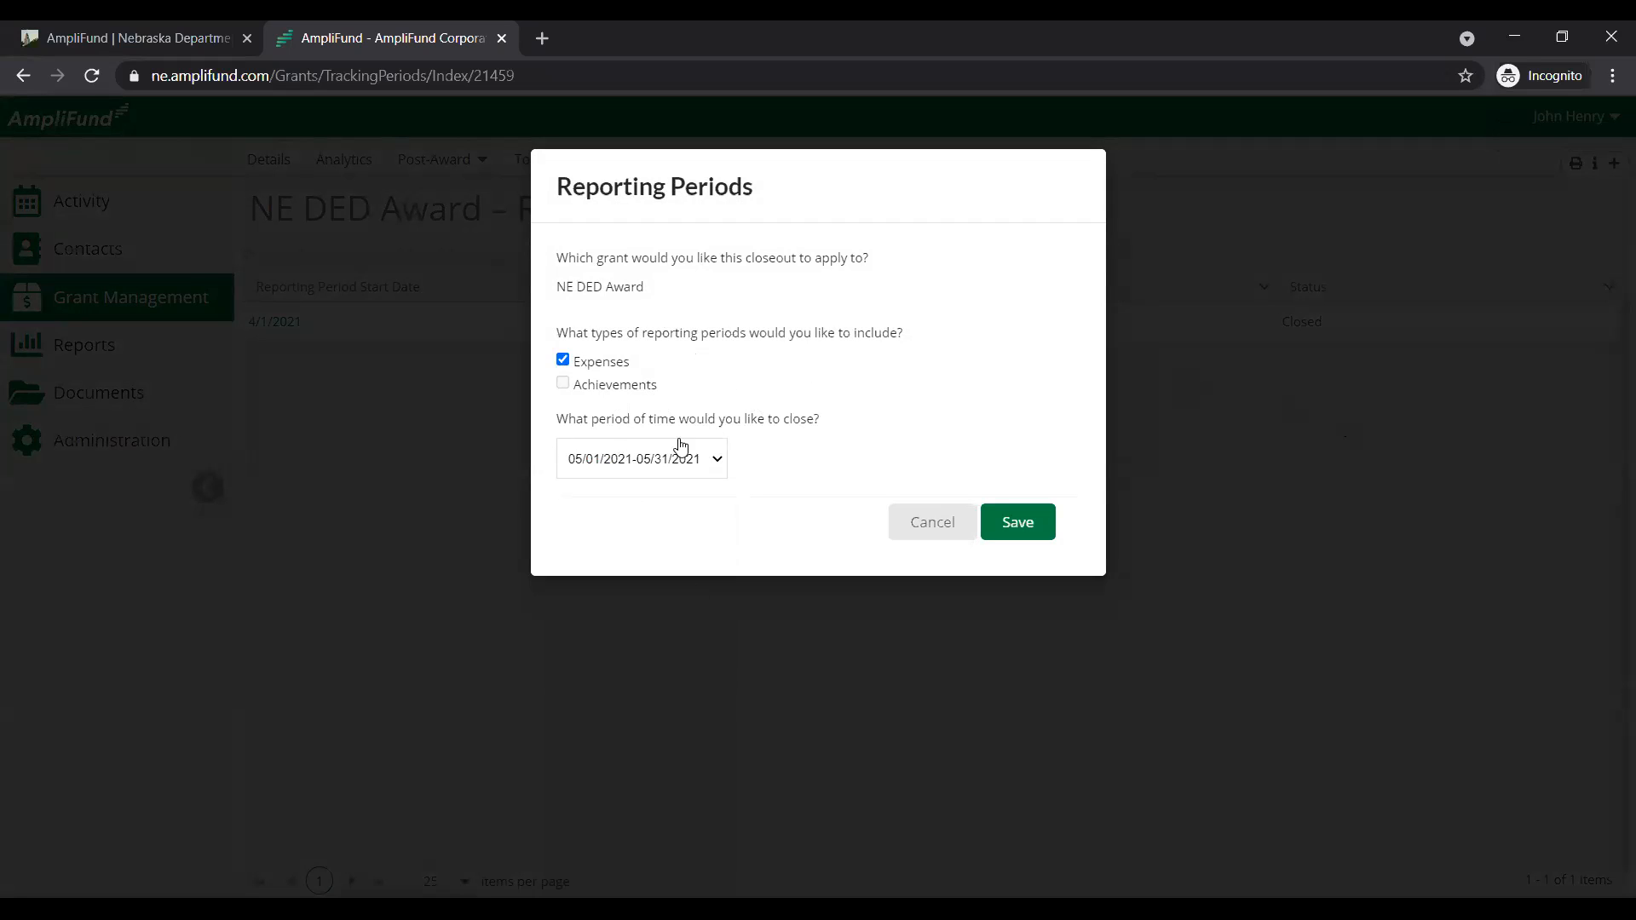
pyautogui.click(1028, 524)
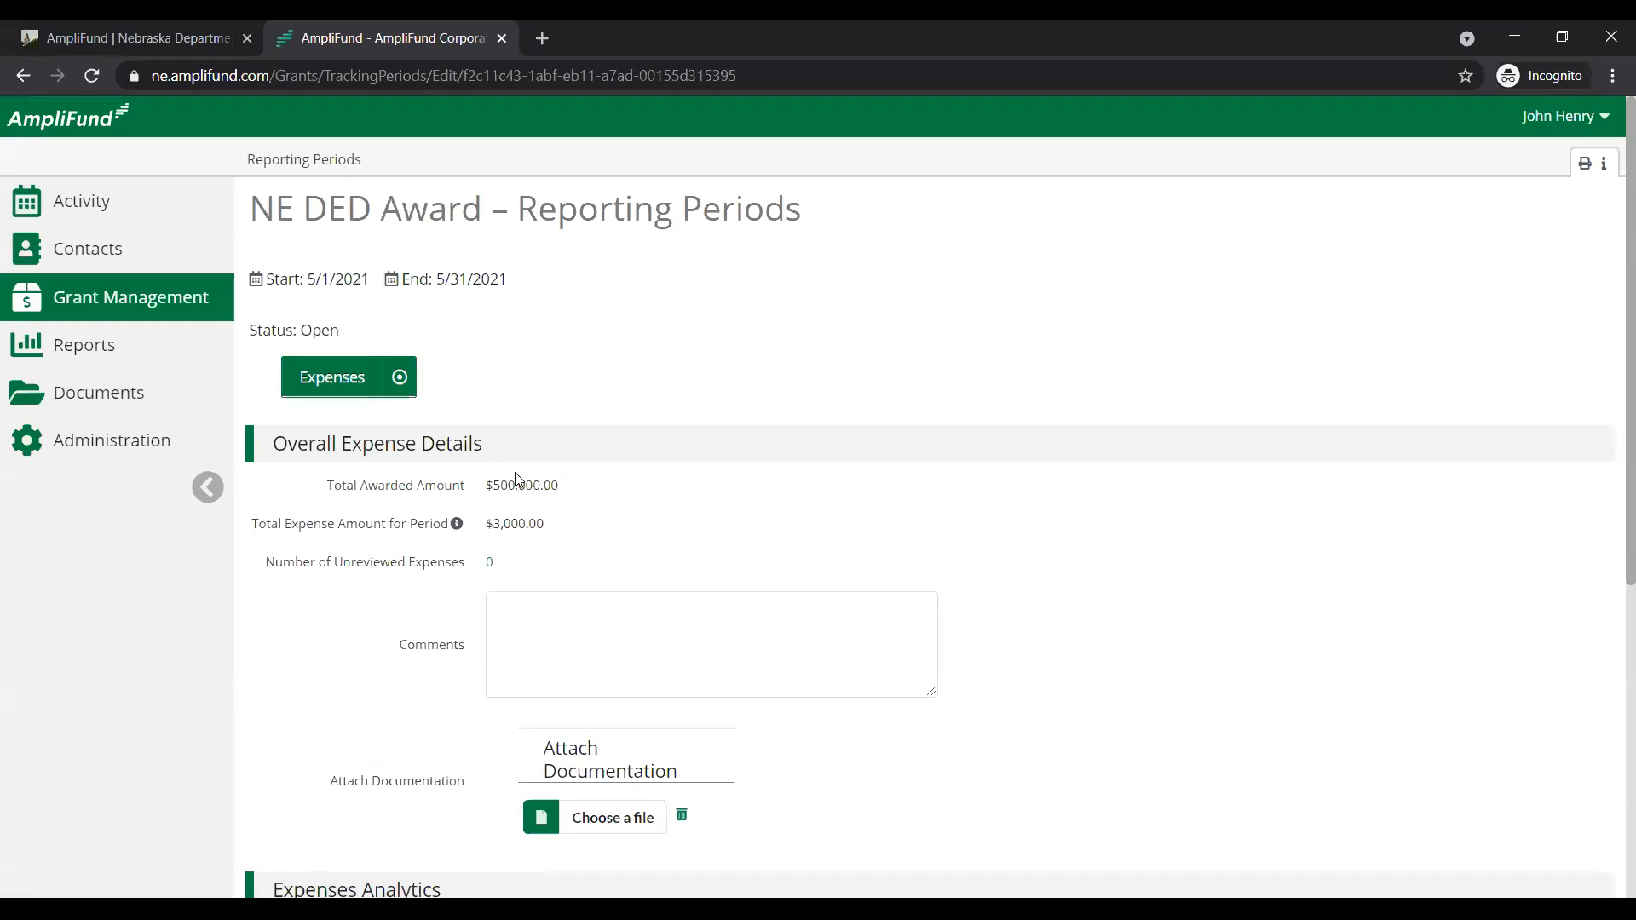
pyautogui.moveTo(305, 492); pyautogui.dragTo(585, 494)
pyautogui.moveTo(254, 522); pyautogui.dragTo(579, 529)
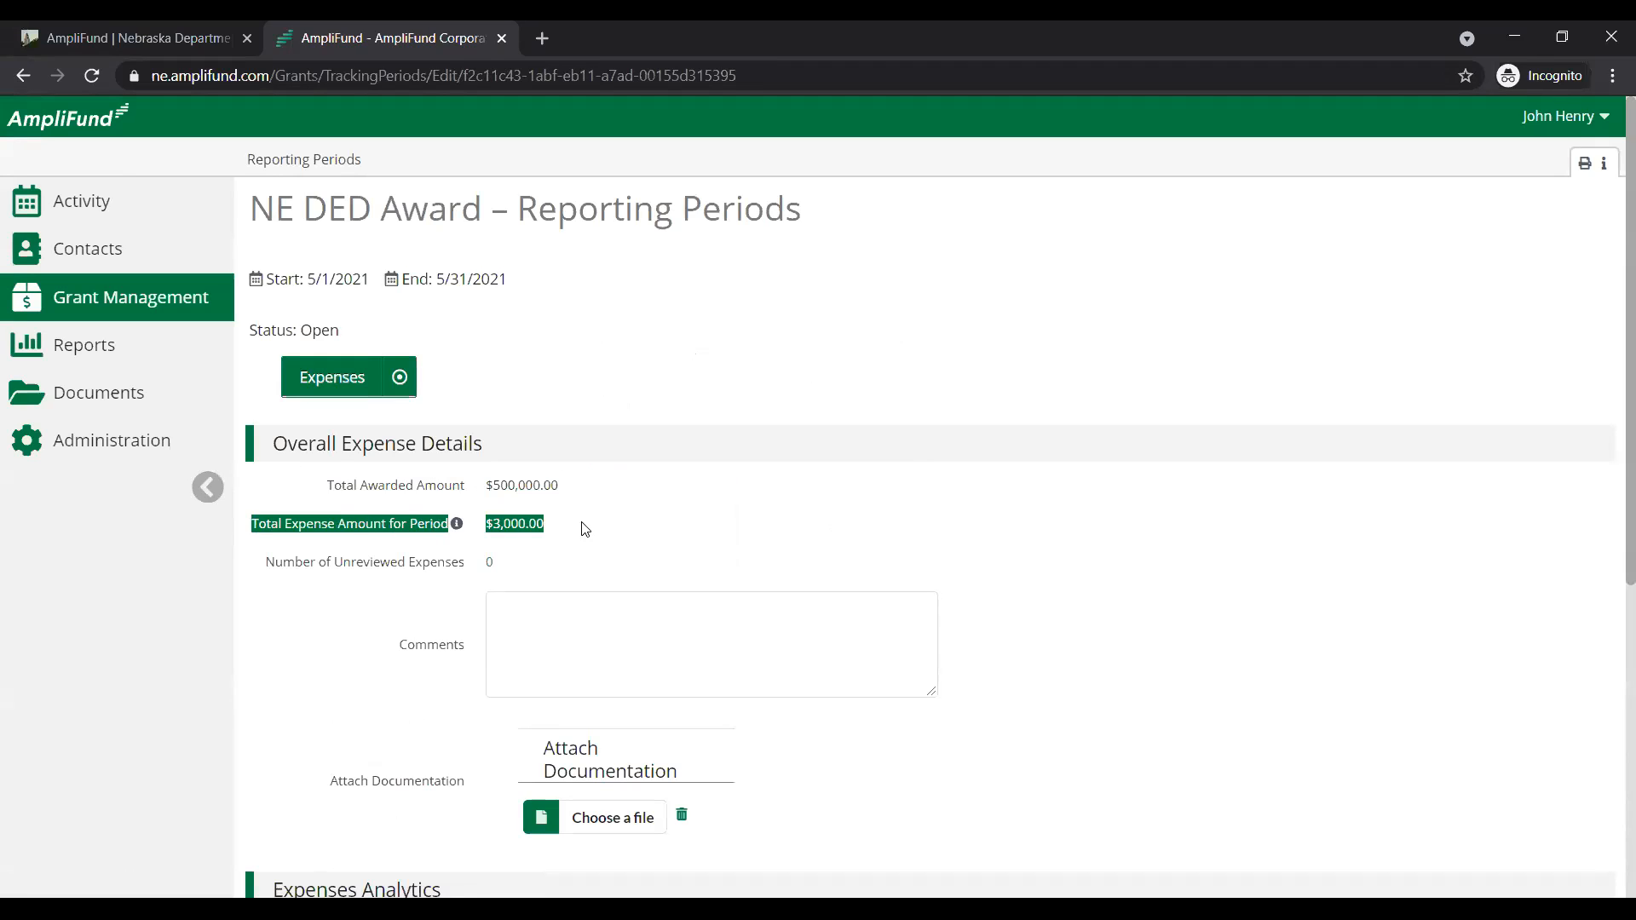
pyautogui.click(873, 525)
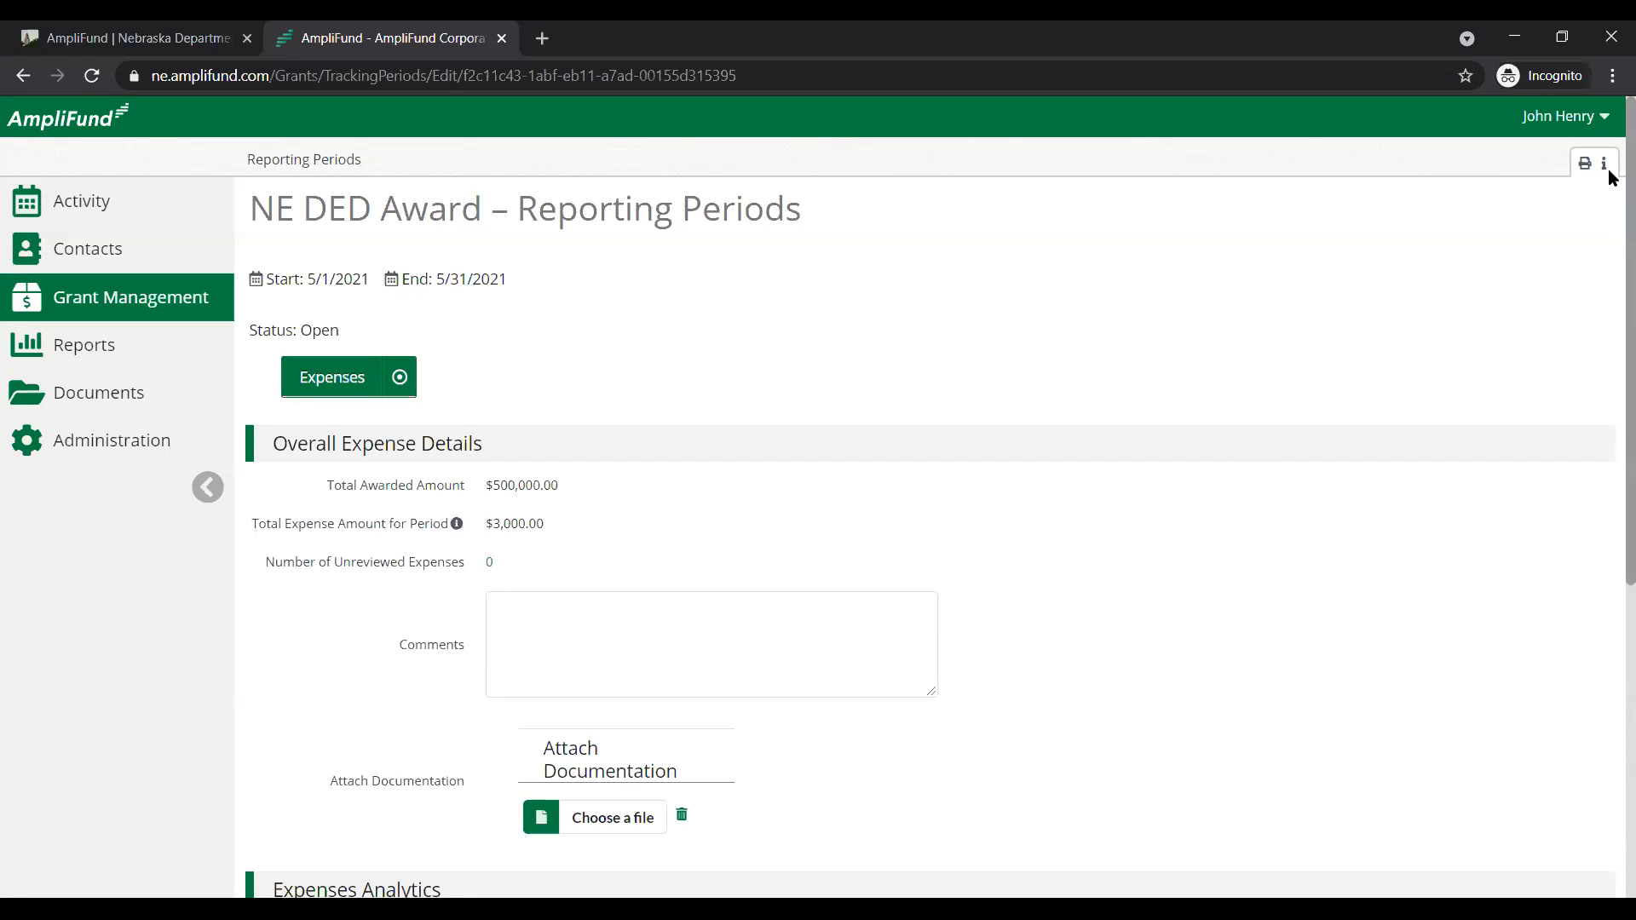
# - Close the May 2021 reporting period with both expense categories included, check its status, and return to the reporting periods list
pyautogui.scroll(-6, 1608, 169)
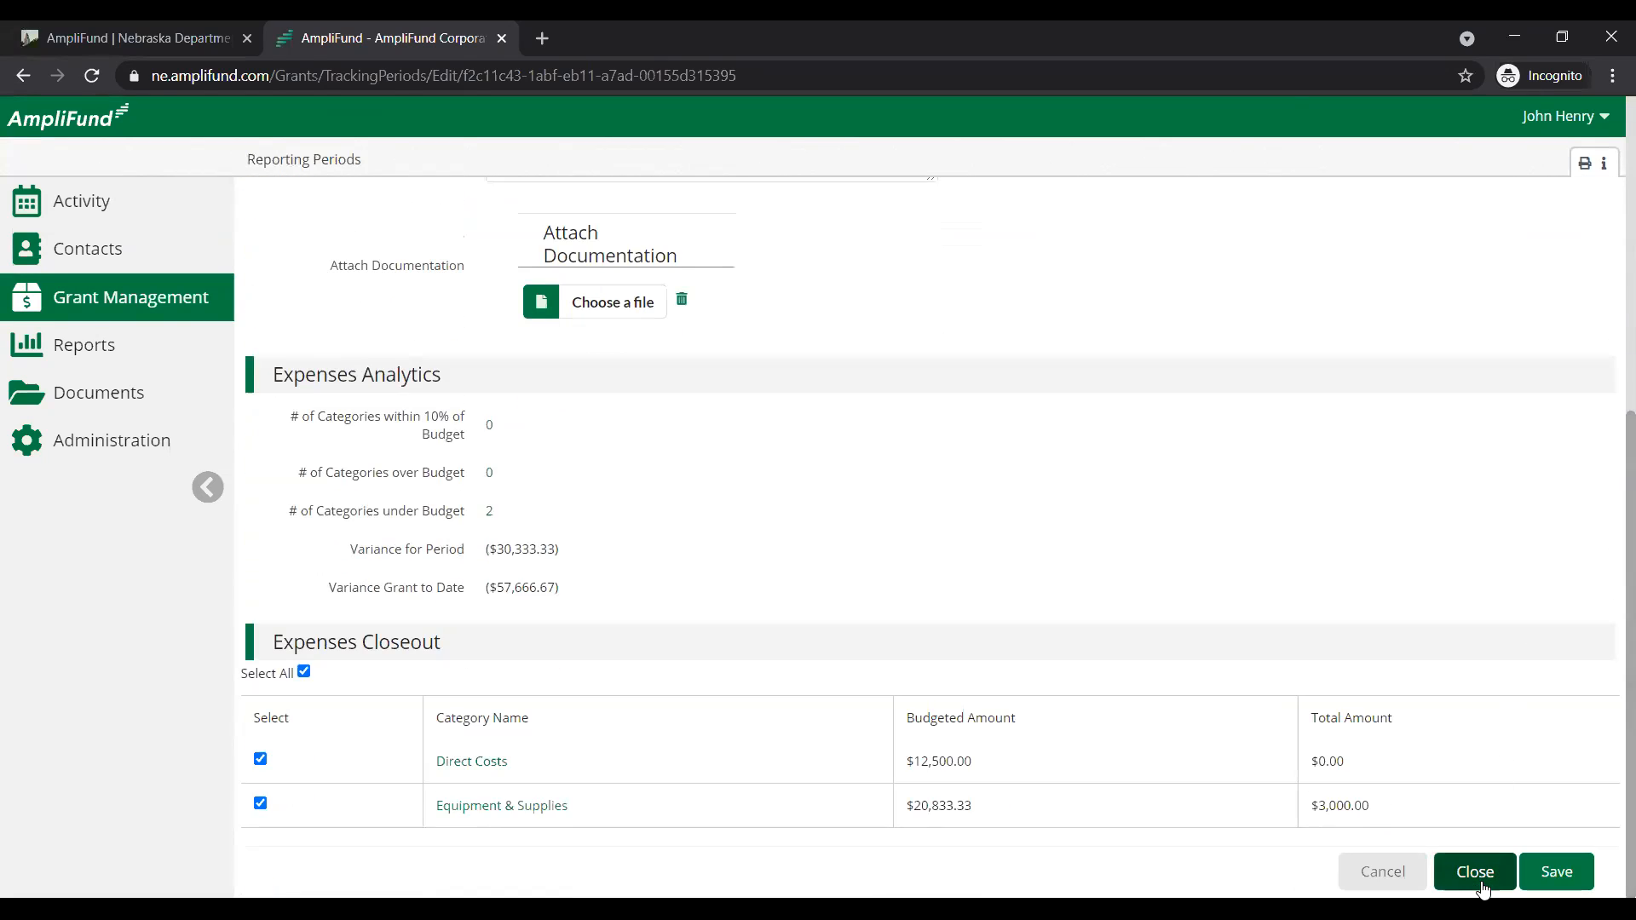
pyautogui.scroll(6, 1607, 595)
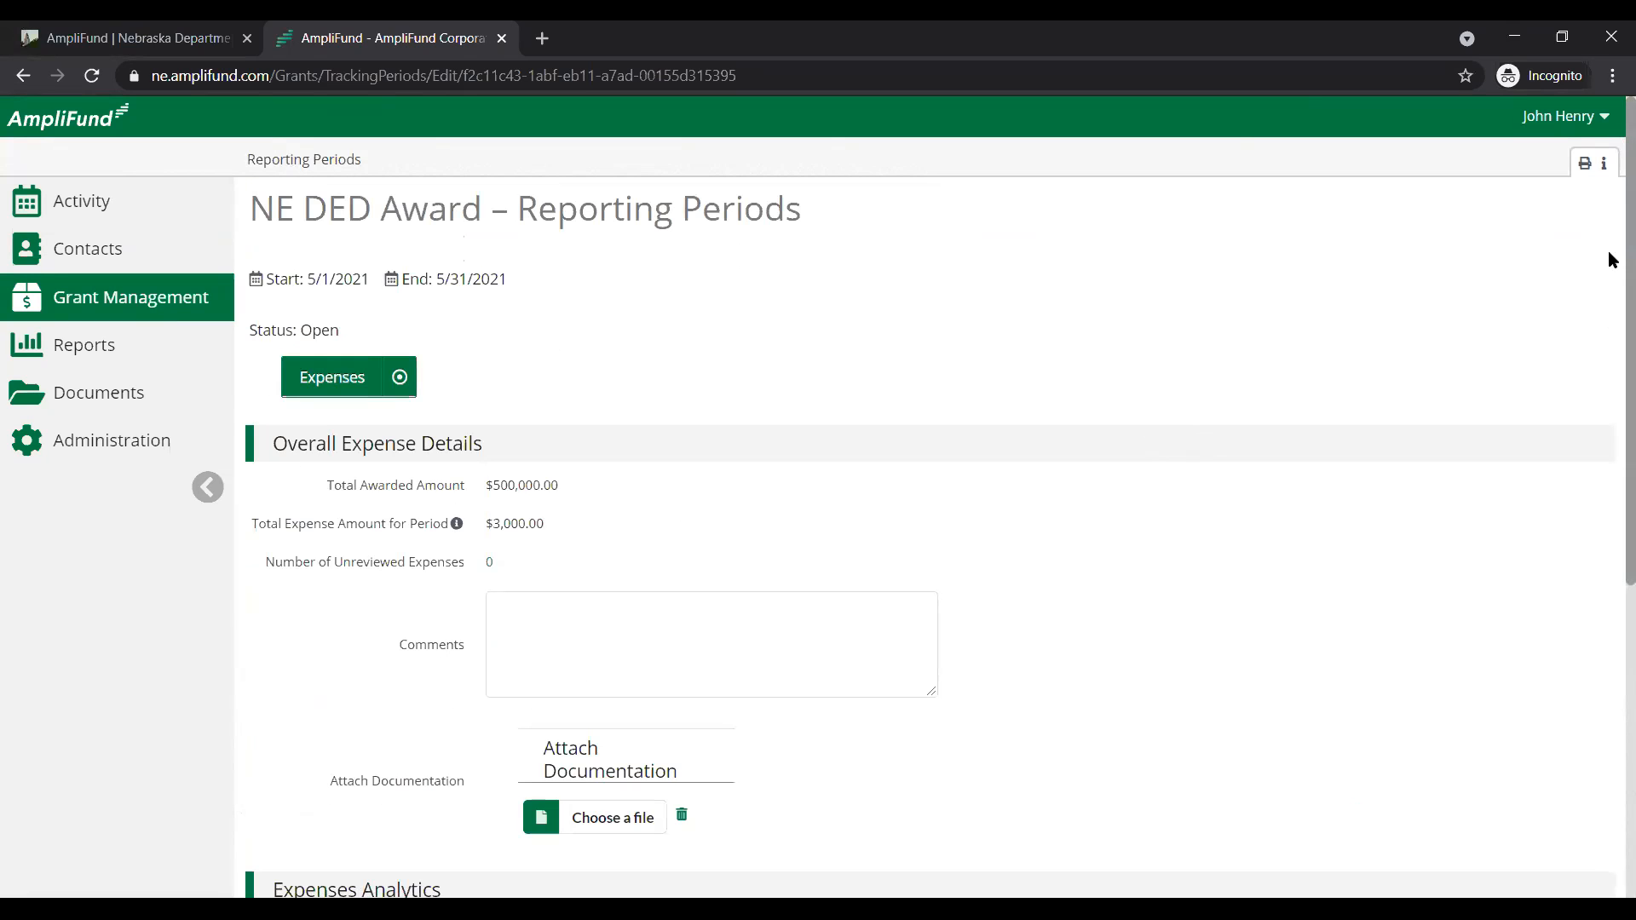
pyautogui.scroll(-6, 1608, 466)
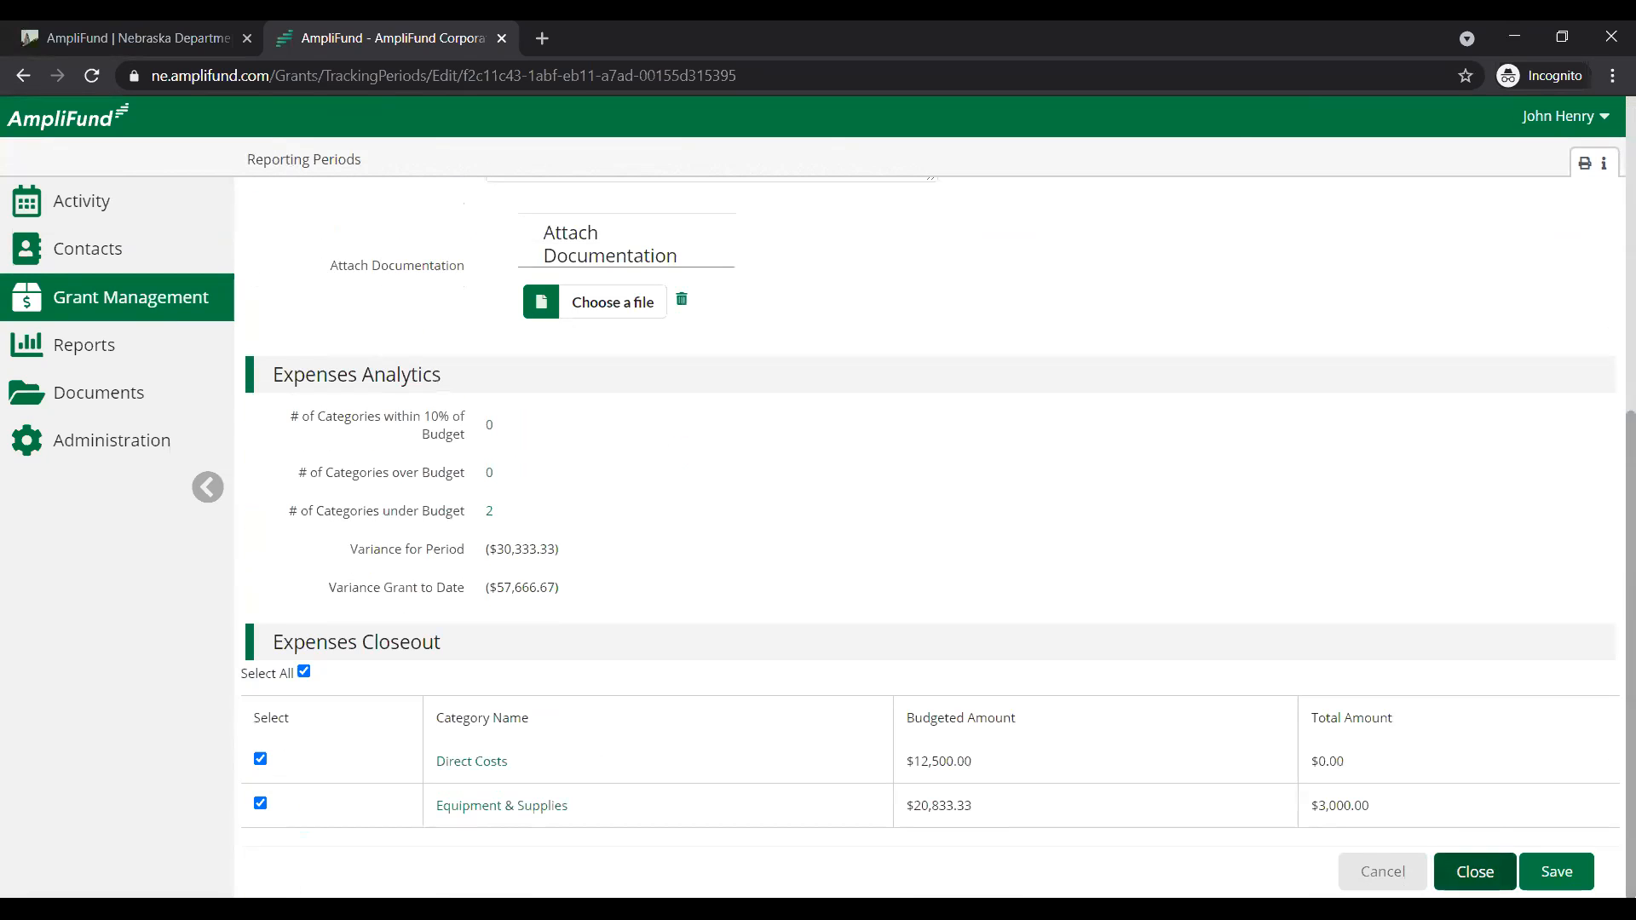
pyautogui.click(1475, 872)
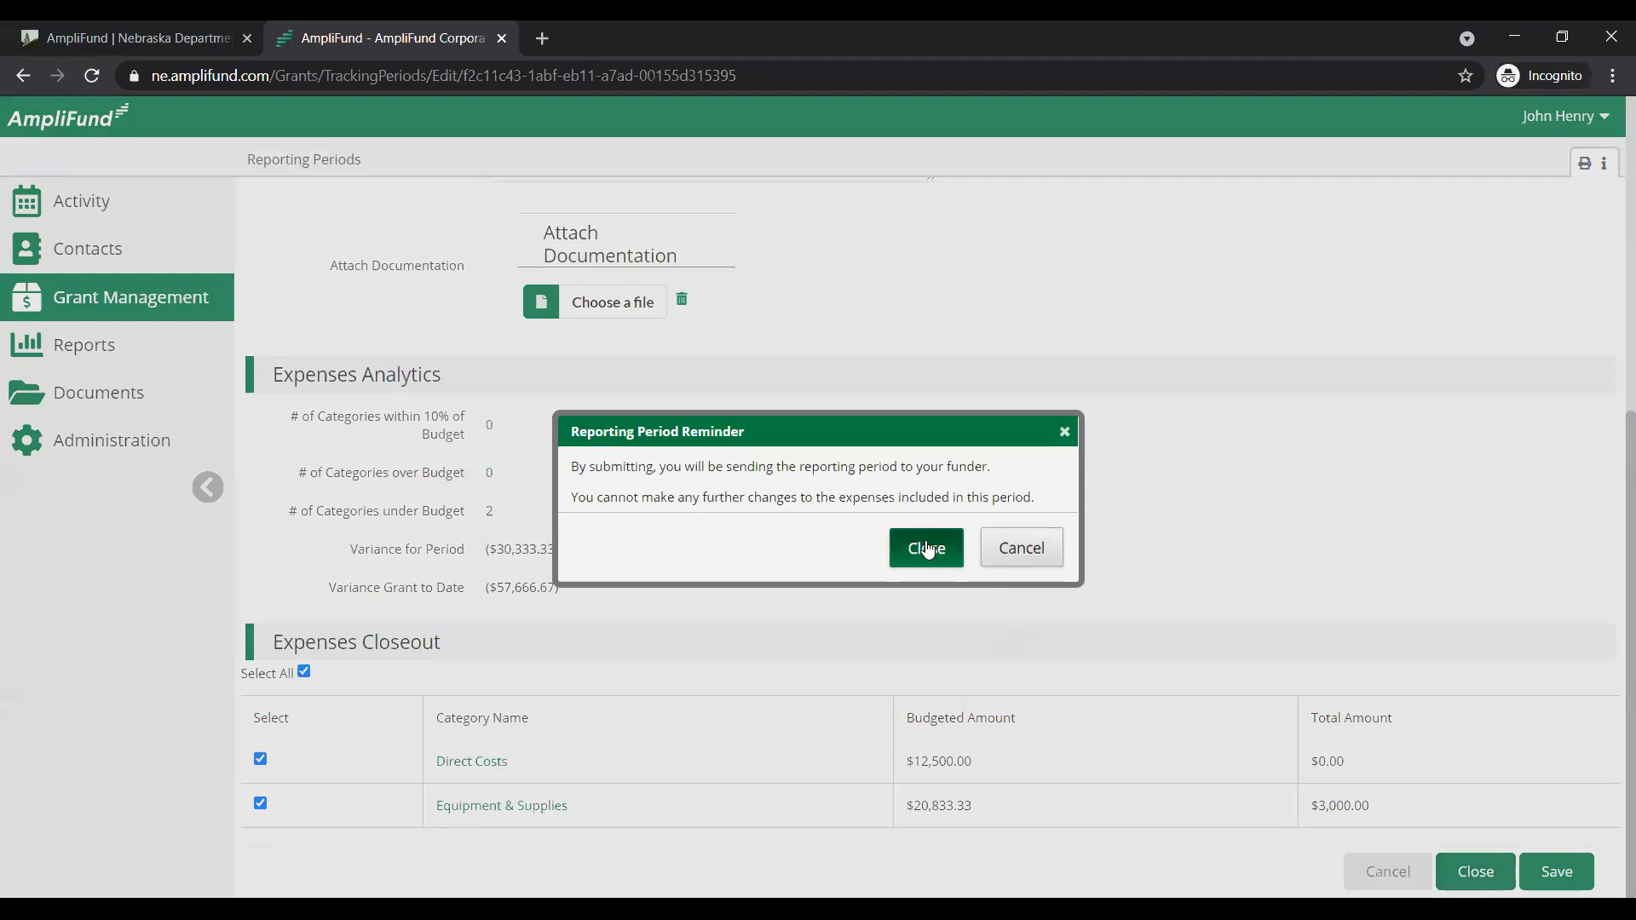
pyautogui.click(927, 551)
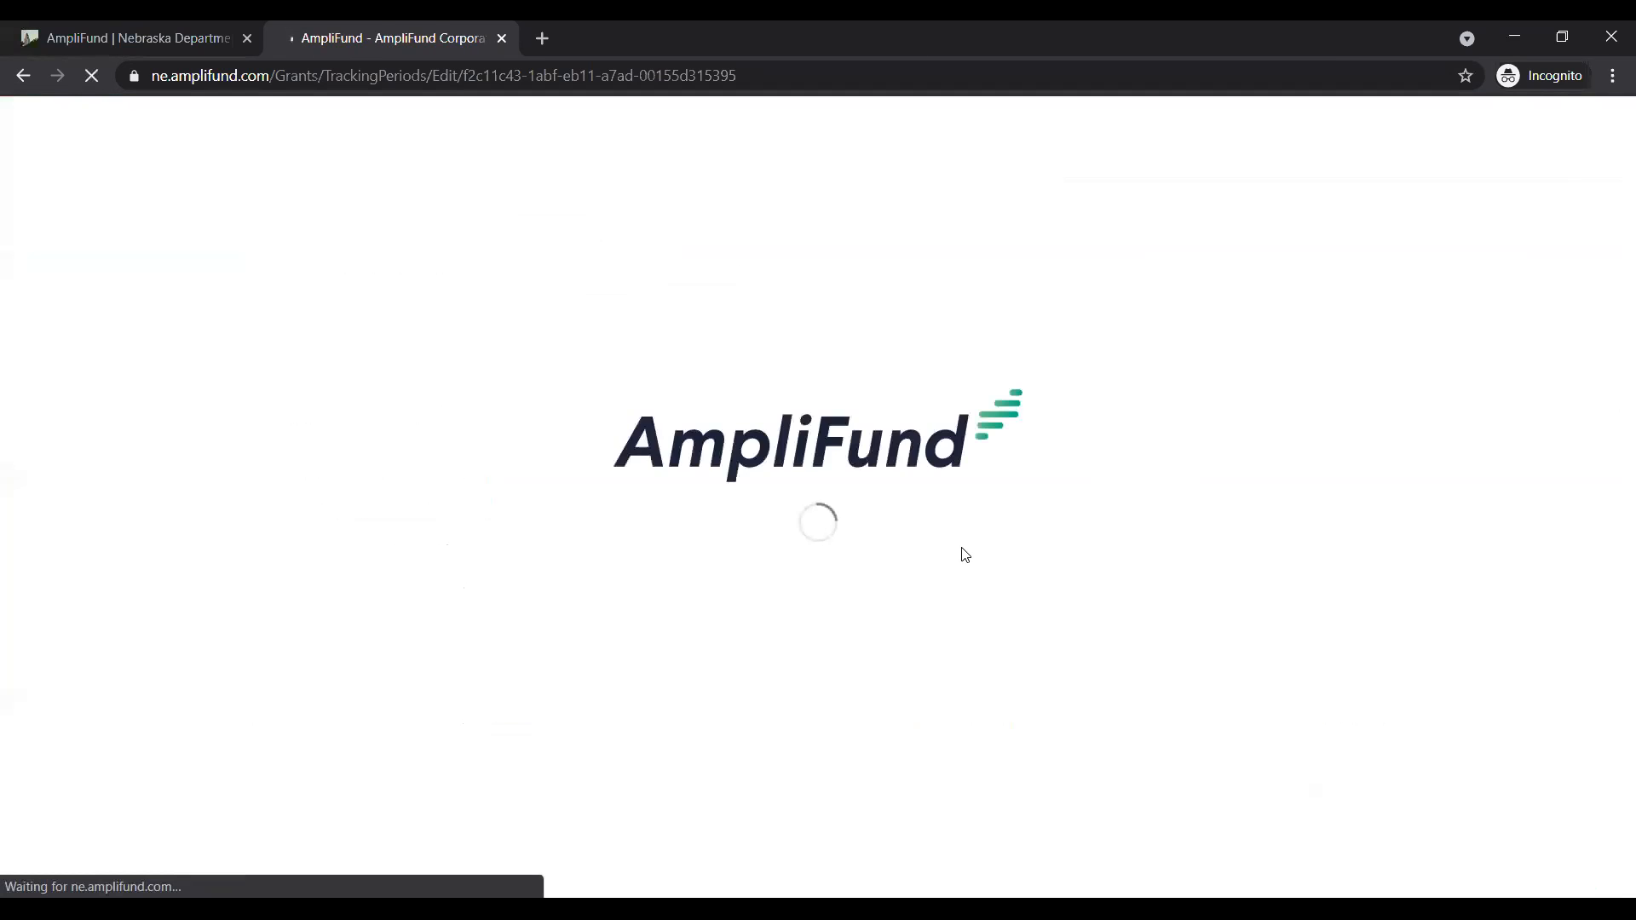
pyautogui.moveTo(353, 330); pyautogui.dragTo(243, 334)
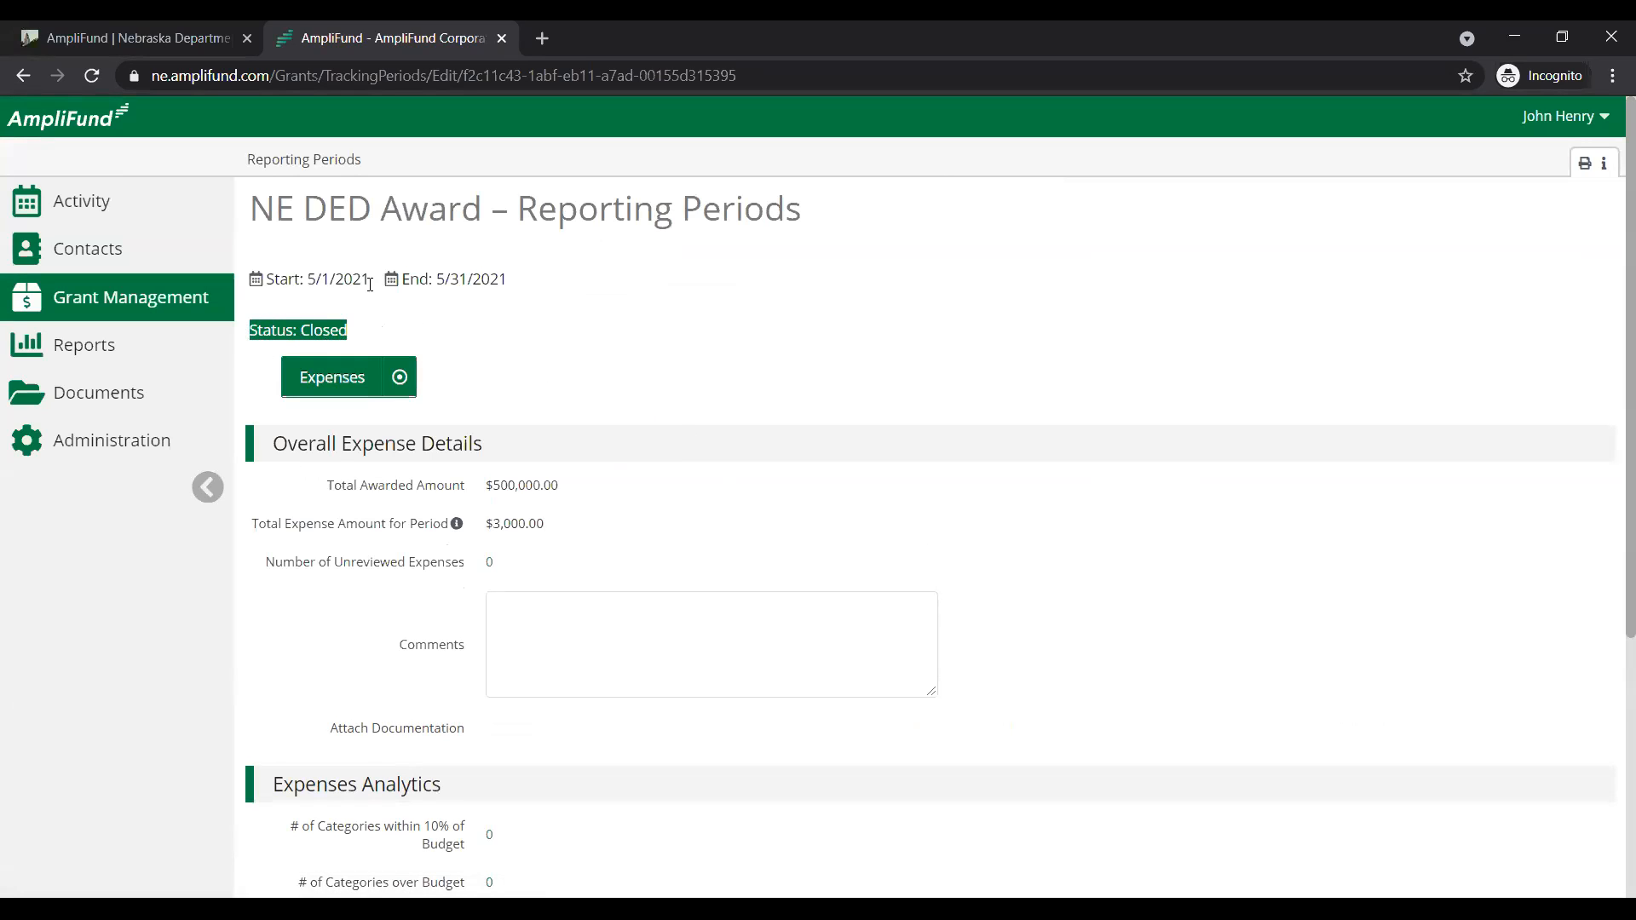
pyautogui.click(314, 204)
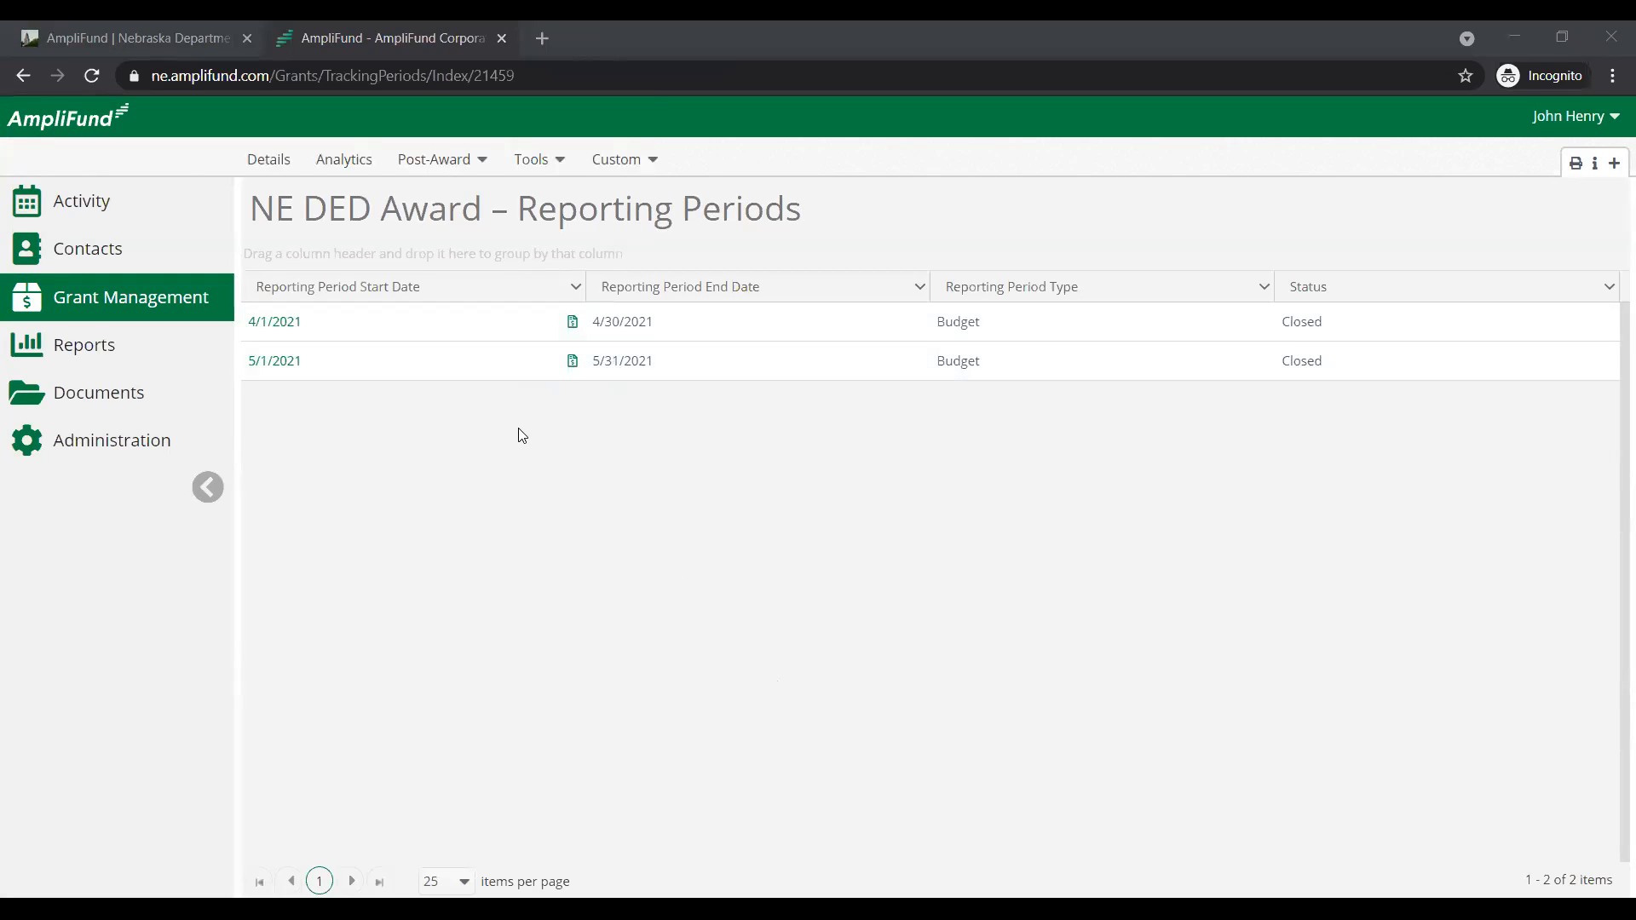
# - Start a payment request from the closed reporting period that begins 4/1/2021
pyautogui.click(417, 159)
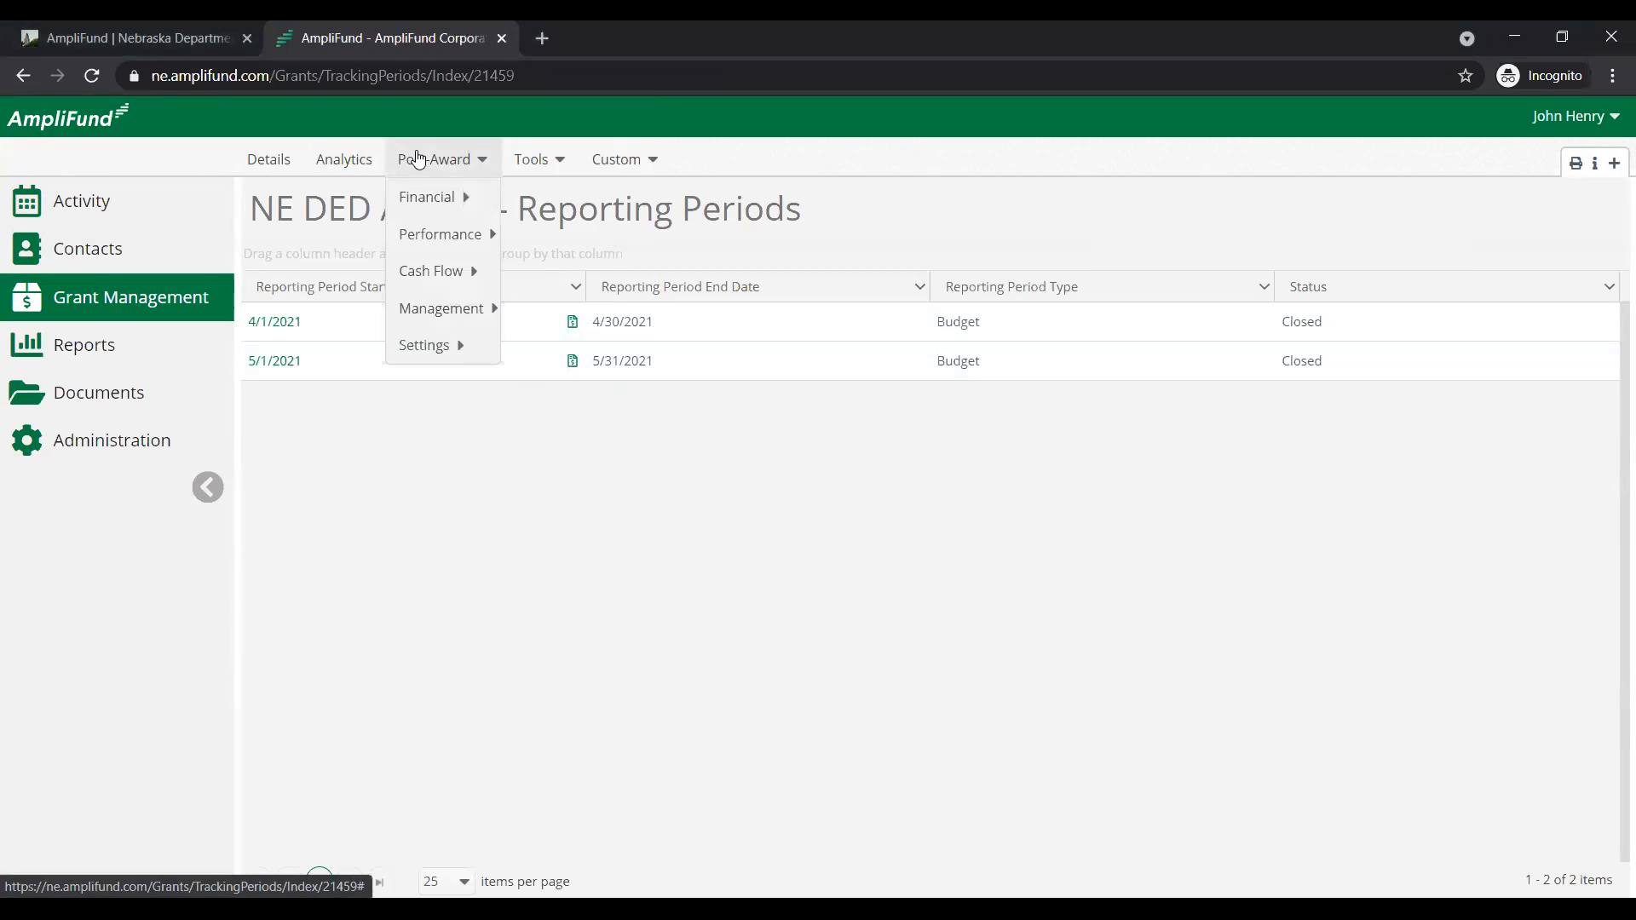
pyautogui.moveTo(463, 273)
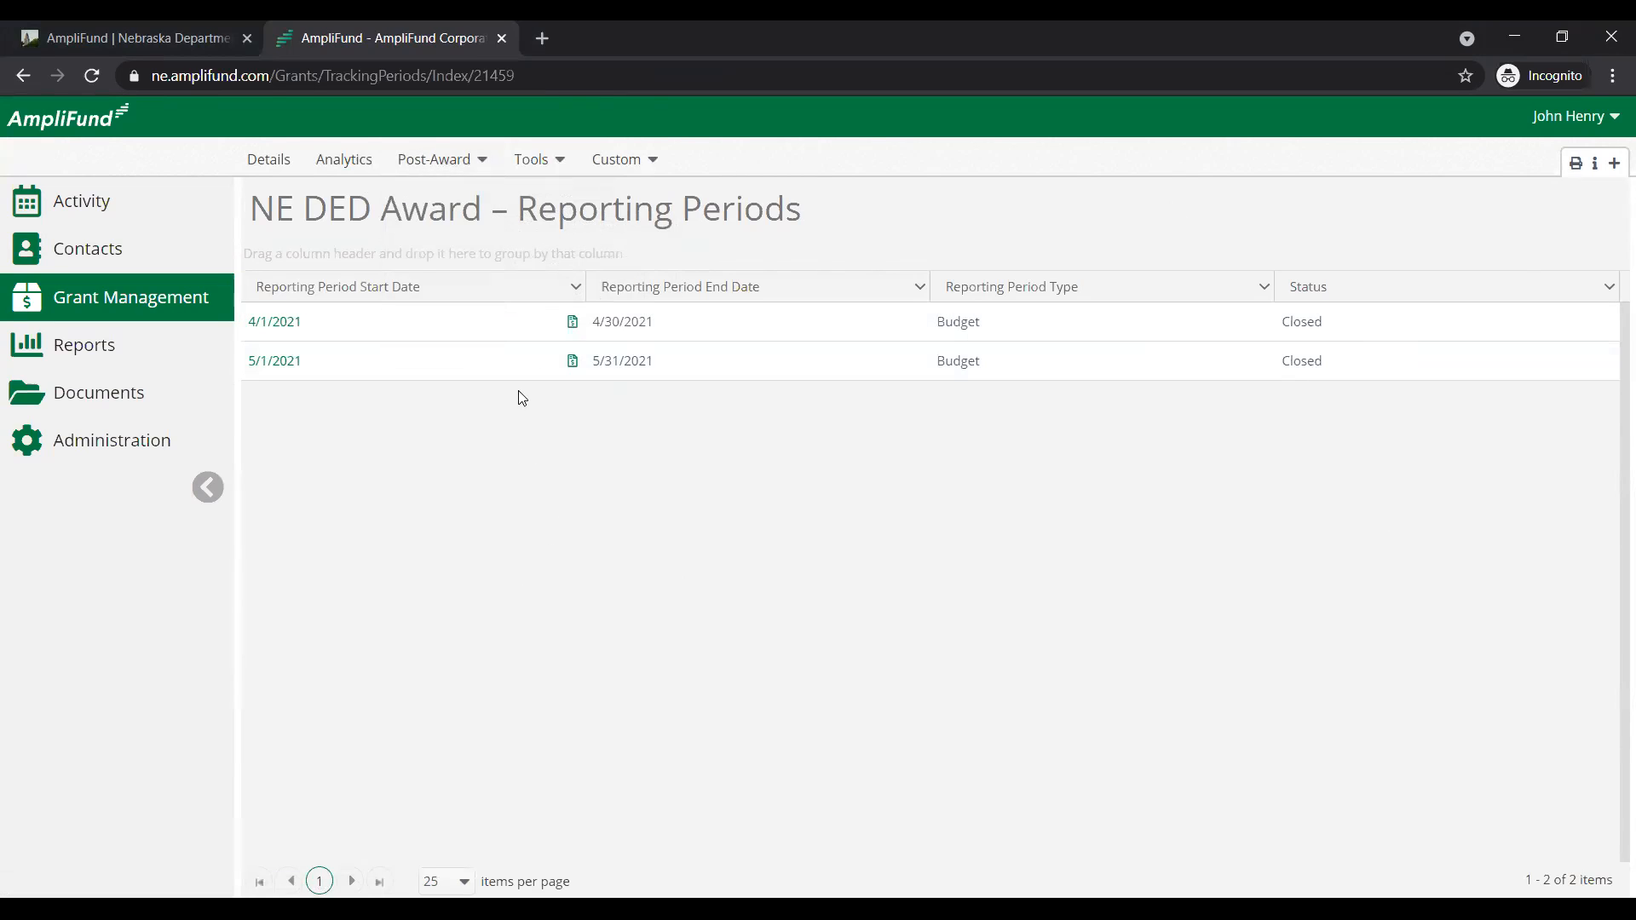
pyautogui.click(577, 332)
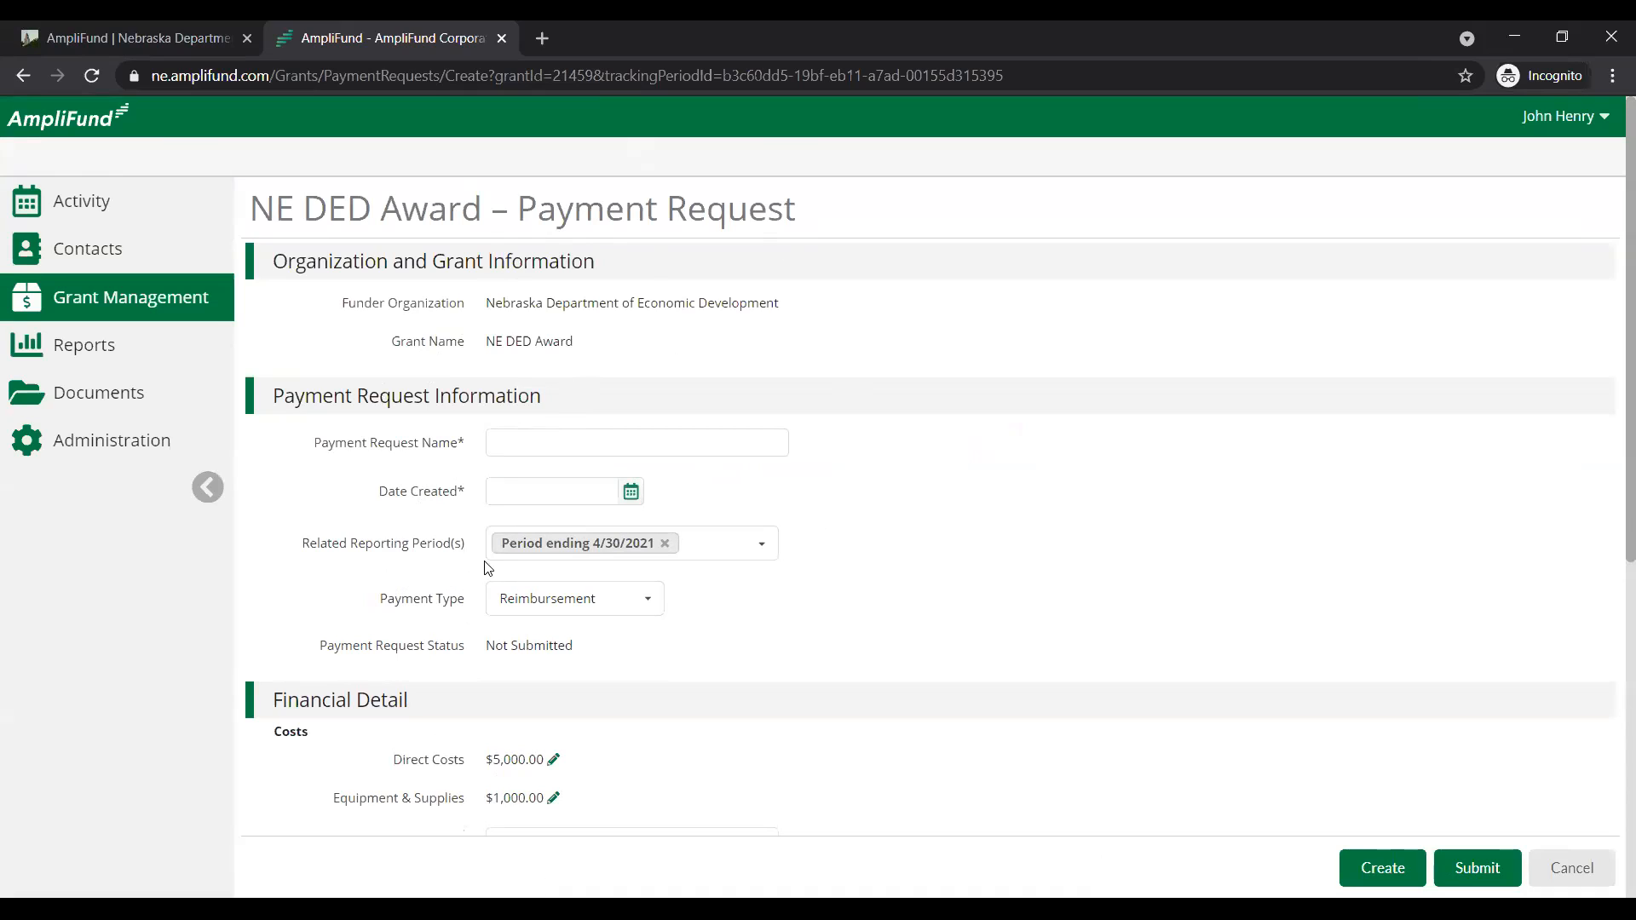
# - Examine the payment request's related reporting period and the costs, contributions and totals in its financial detail
pyautogui.moveTo(295, 544); pyautogui.dragTo(479, 549)
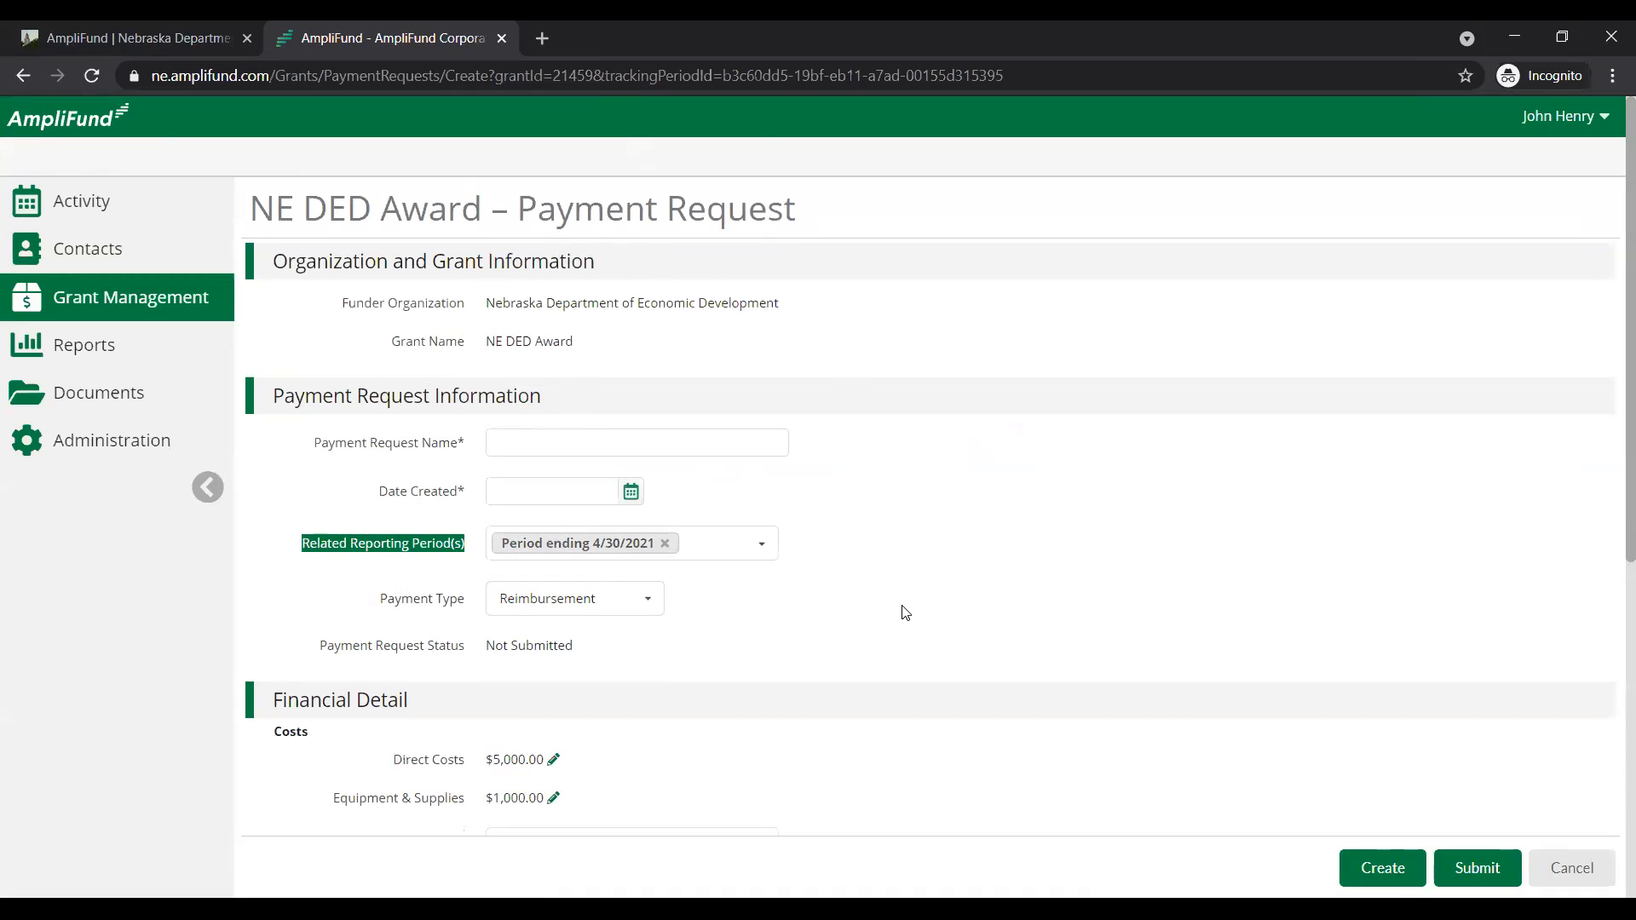
pyautogui.scroll(-3, 903, 611)
pyautogui.scroll(-1, 905, 611)
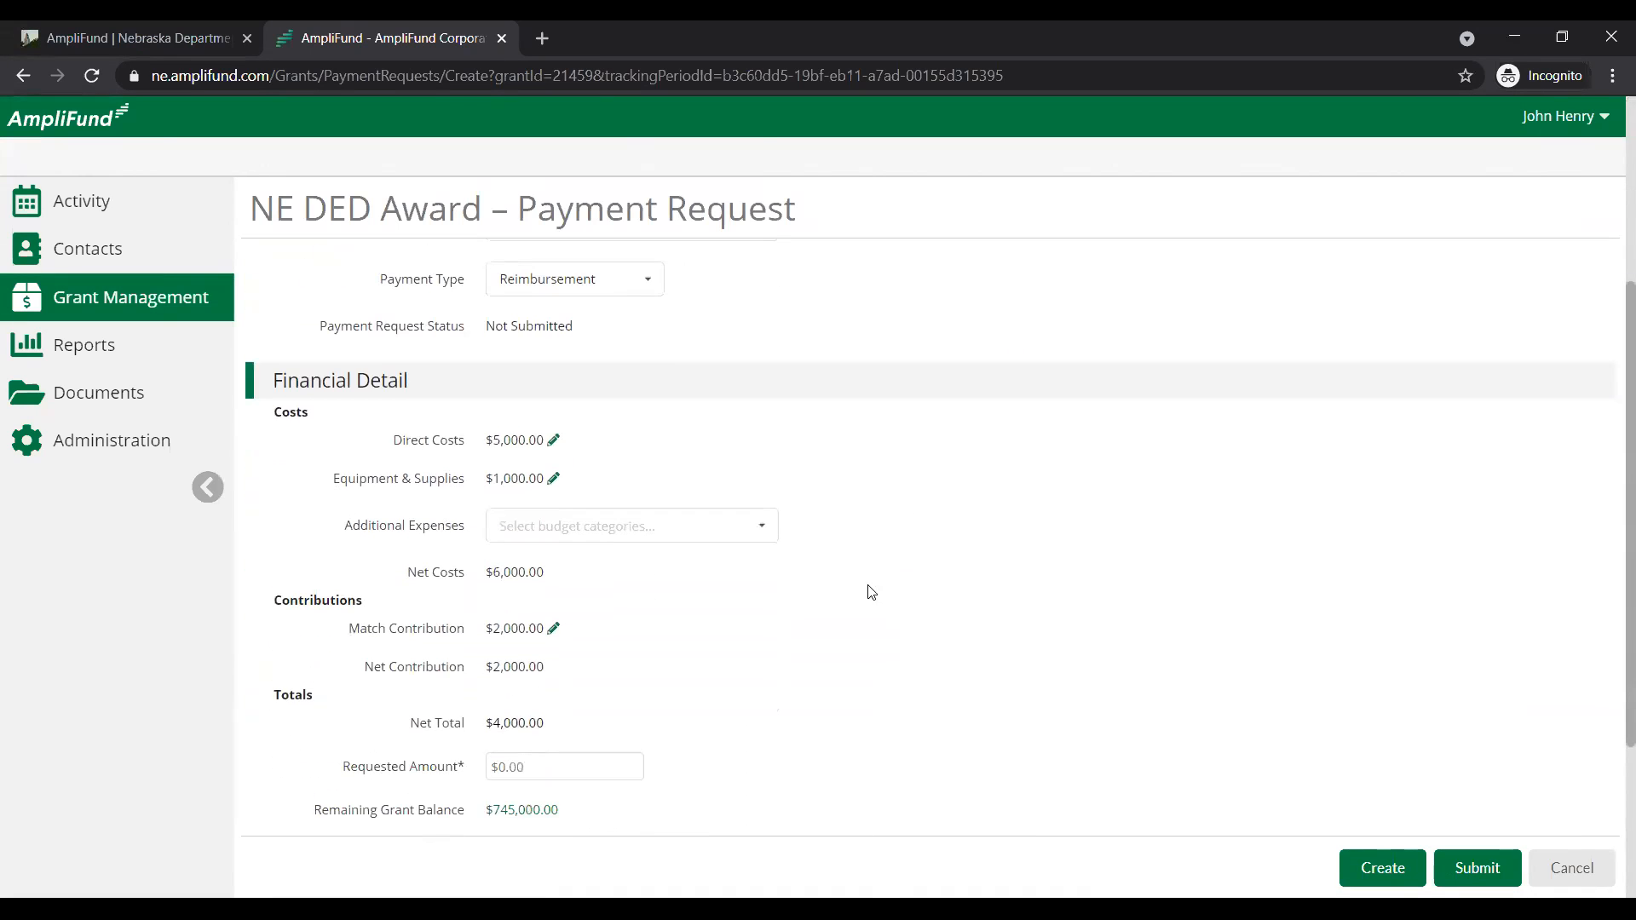
pyautogui.moveTo(394, 438); pyautogui.dragTo(750, 522)
pyautogui.click(842, 520)
pyautogui.scroll(1, 542, 555)
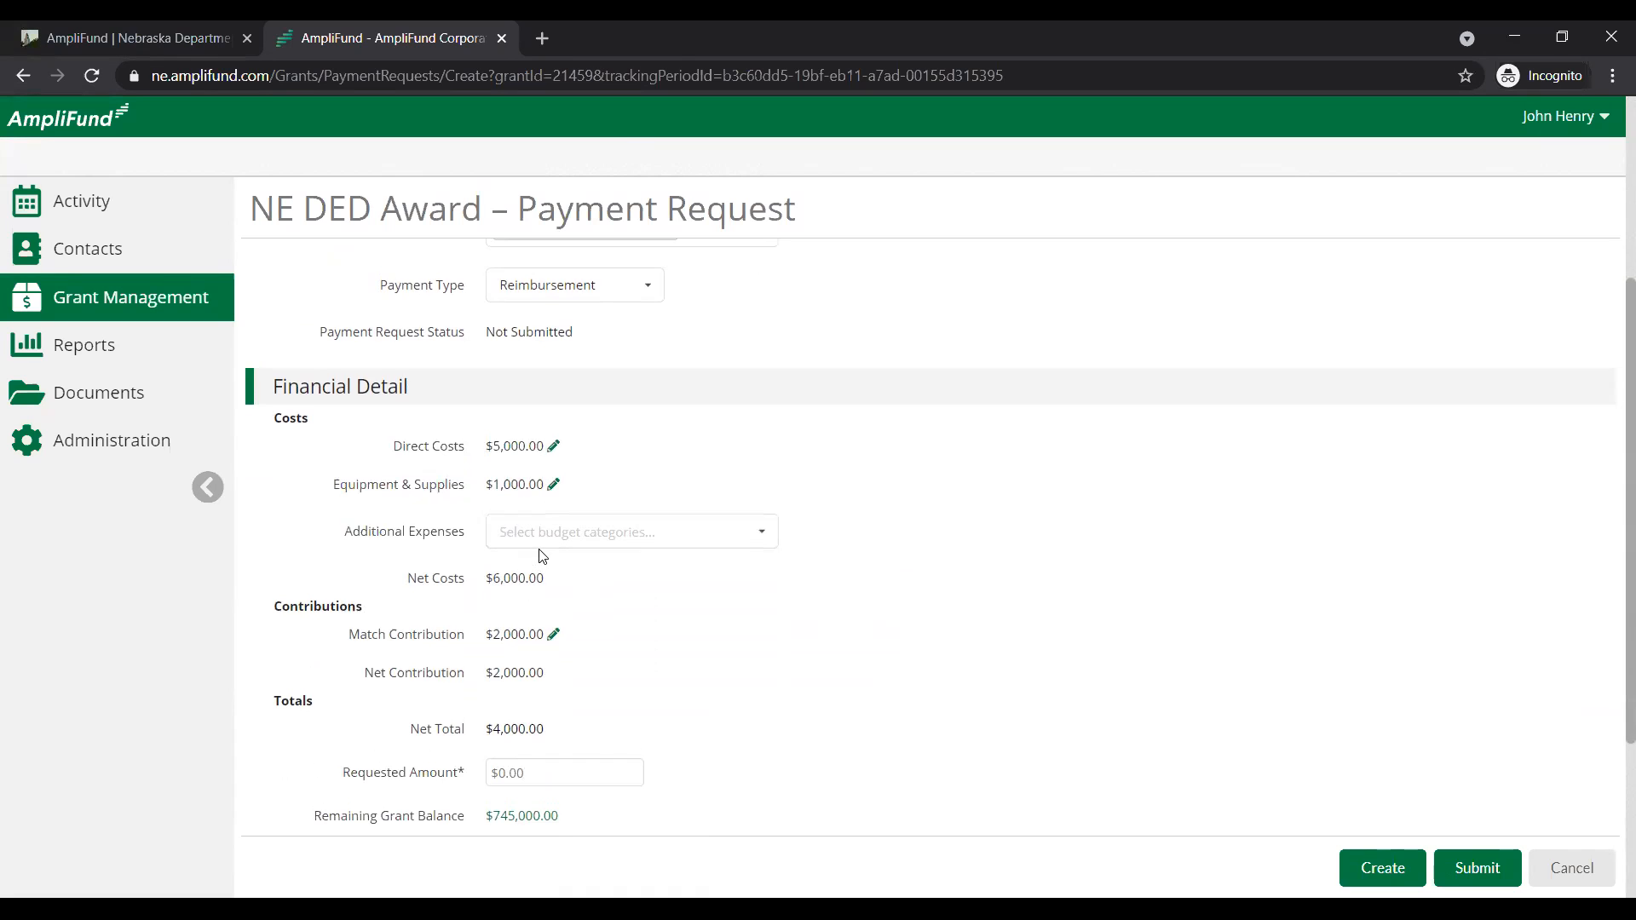
pyautogui.scroll(3, 543, 556)
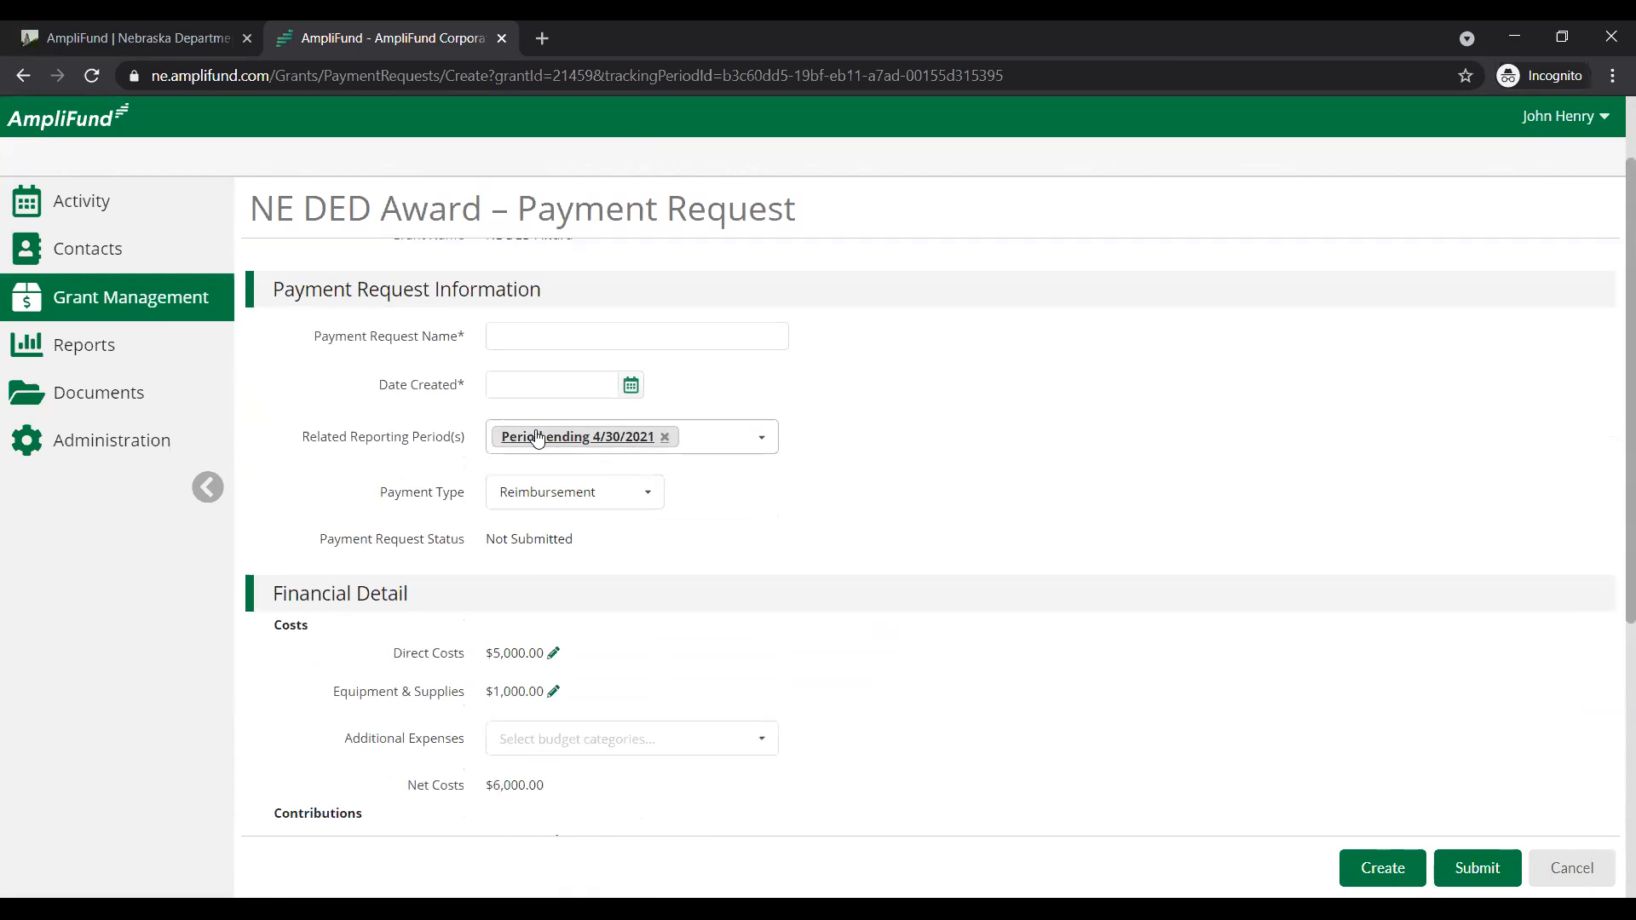
pyautogui.scroll(2, 644, 460)
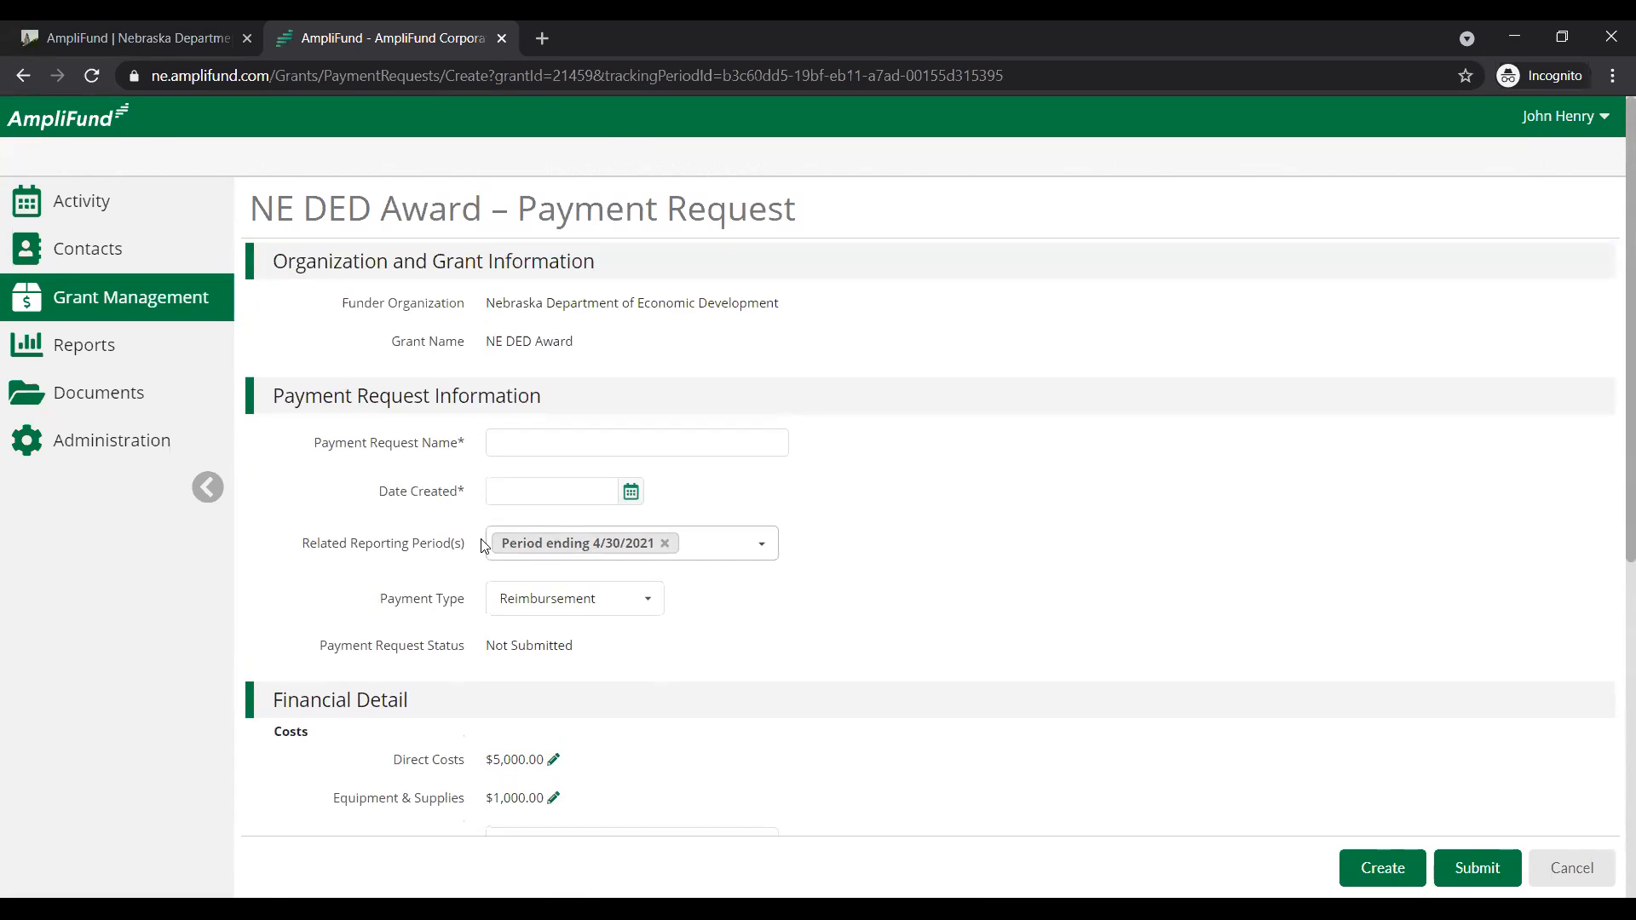
# - Remove the period ending 4/30/2021 from the payment request's related reporting periods and check the effect on the financial detail
pyautogui.click(665, 544)
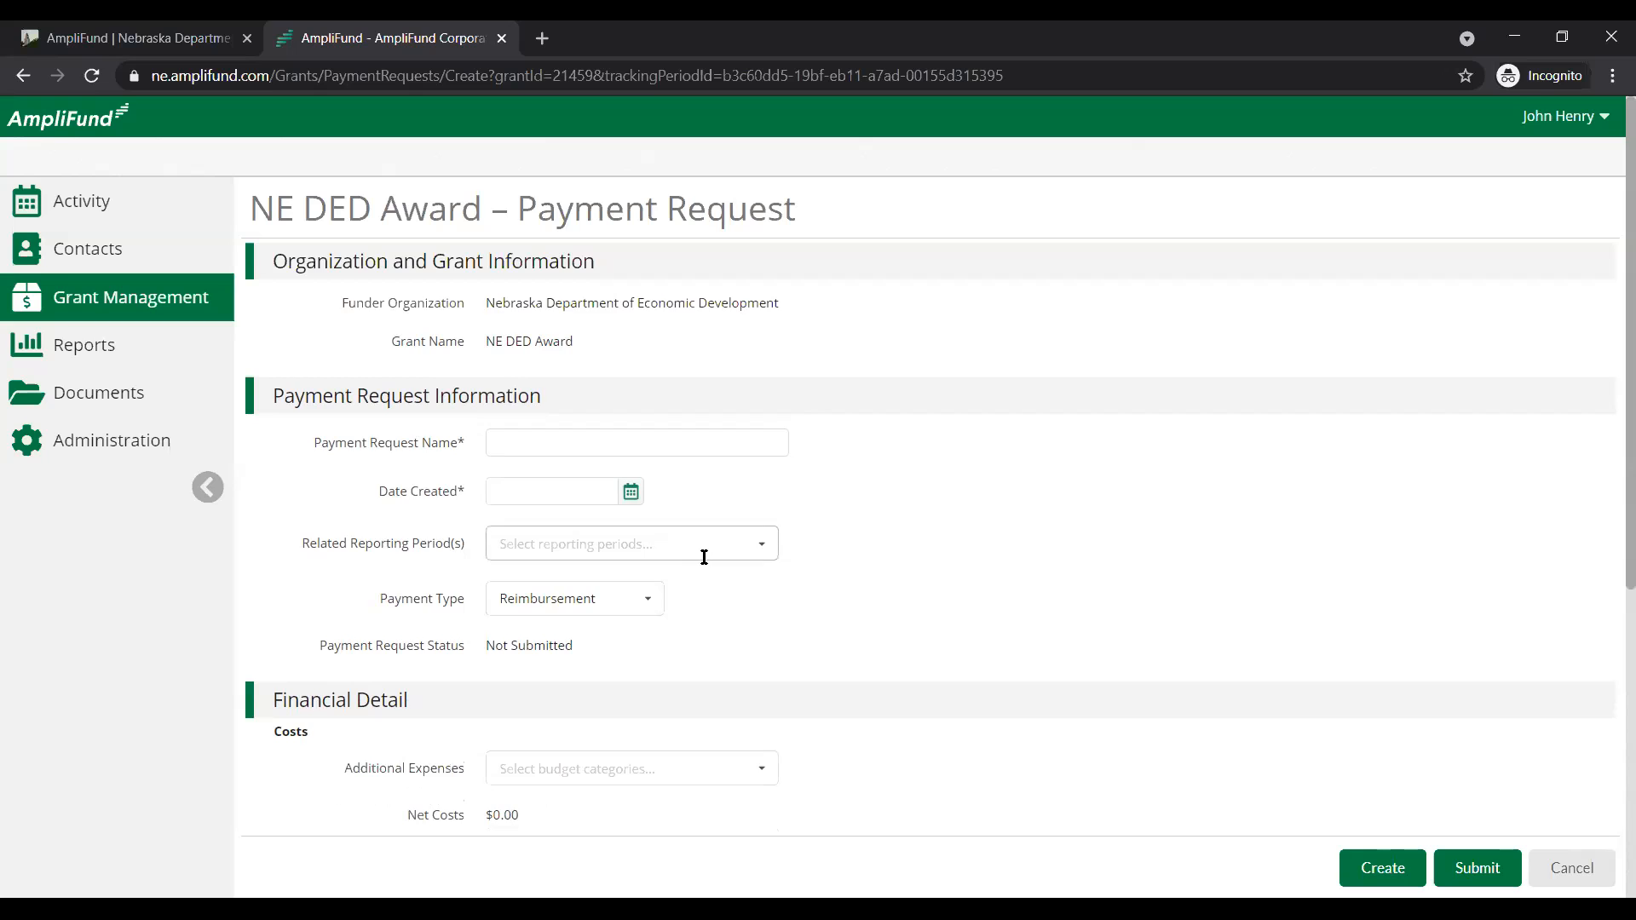
pyautogui.scroll(-1, 777, 602)
pyautogui.scroll(-2, 777, 604)
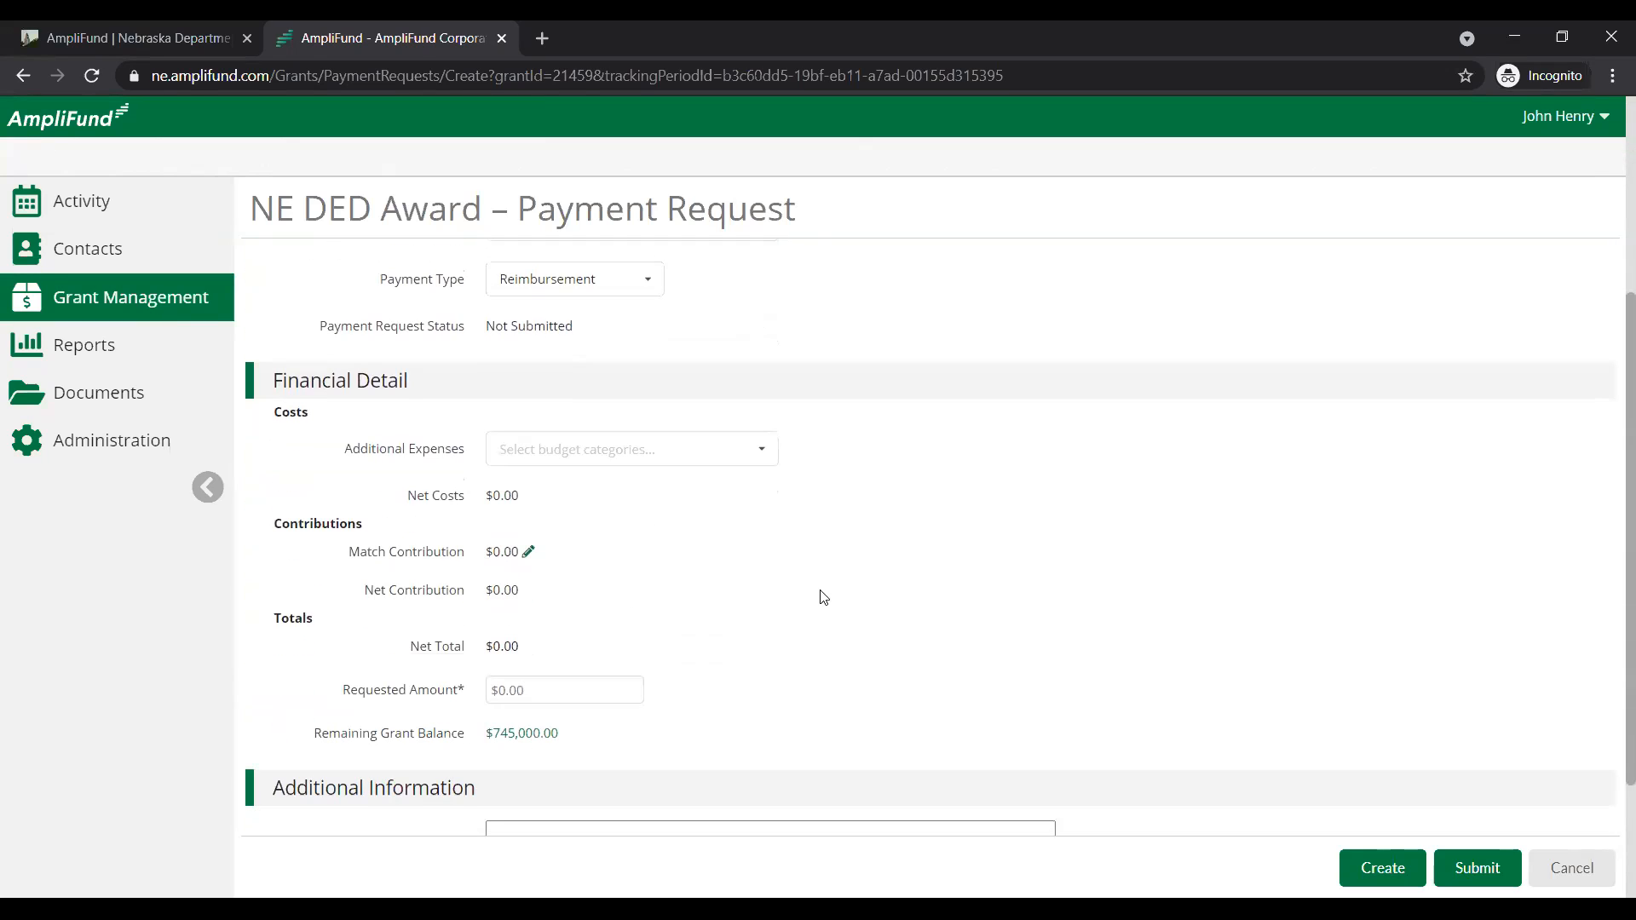
pyautogui.moveTo(342, 450); pyautogui.dragTo(763, 617)
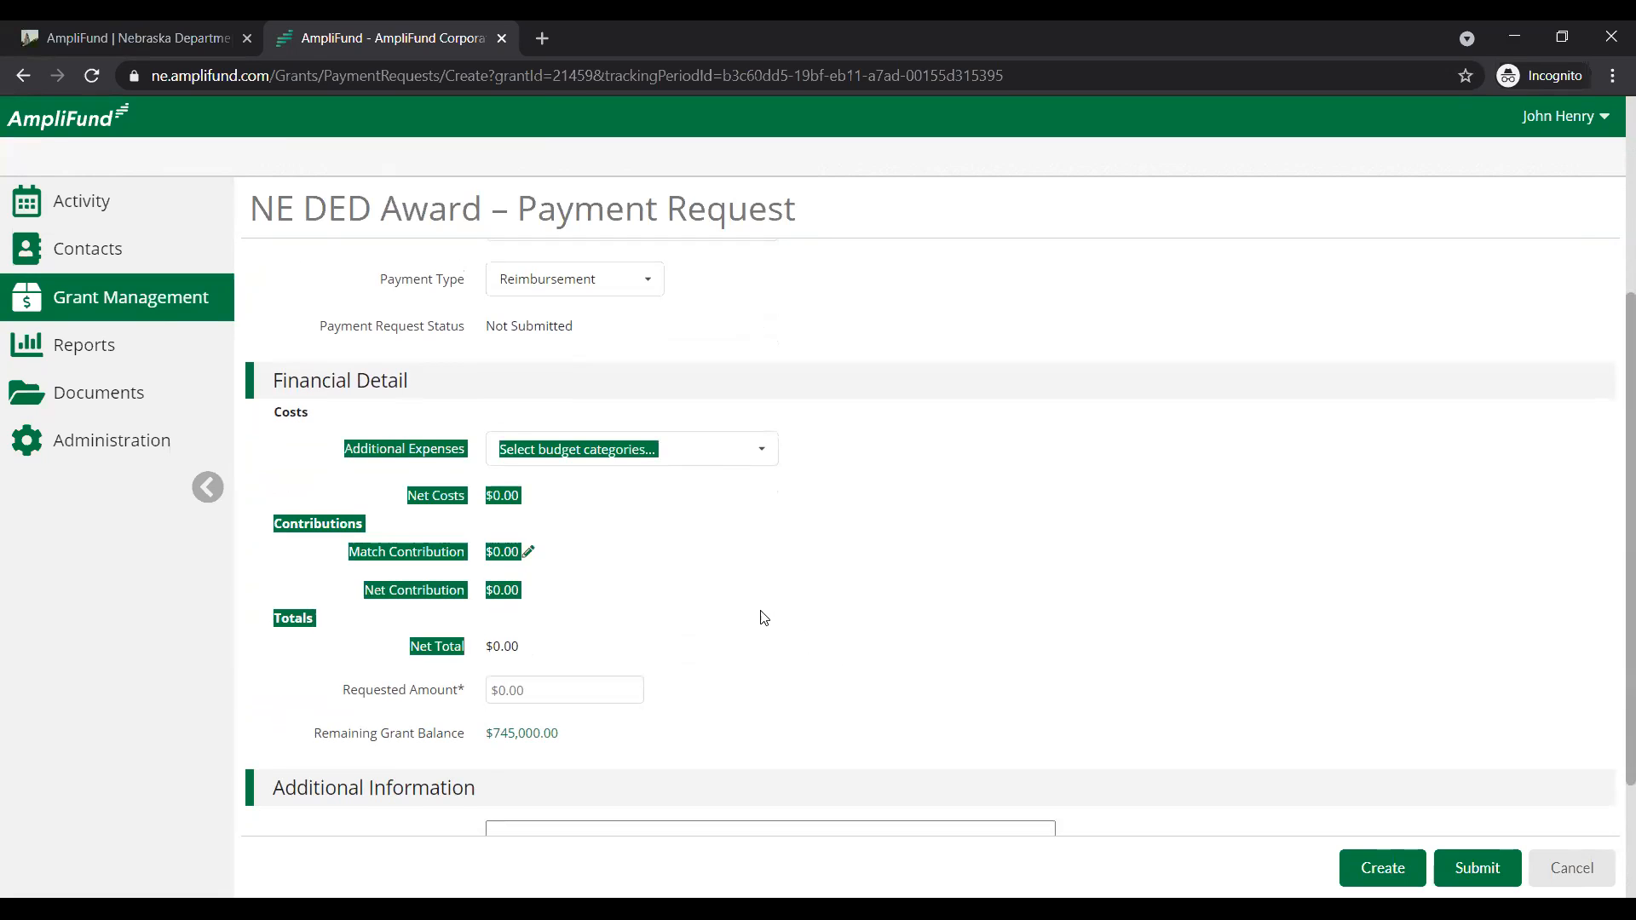
pyautogui.click(722, 592)
pyautogui.scroll(3, 735, 579)
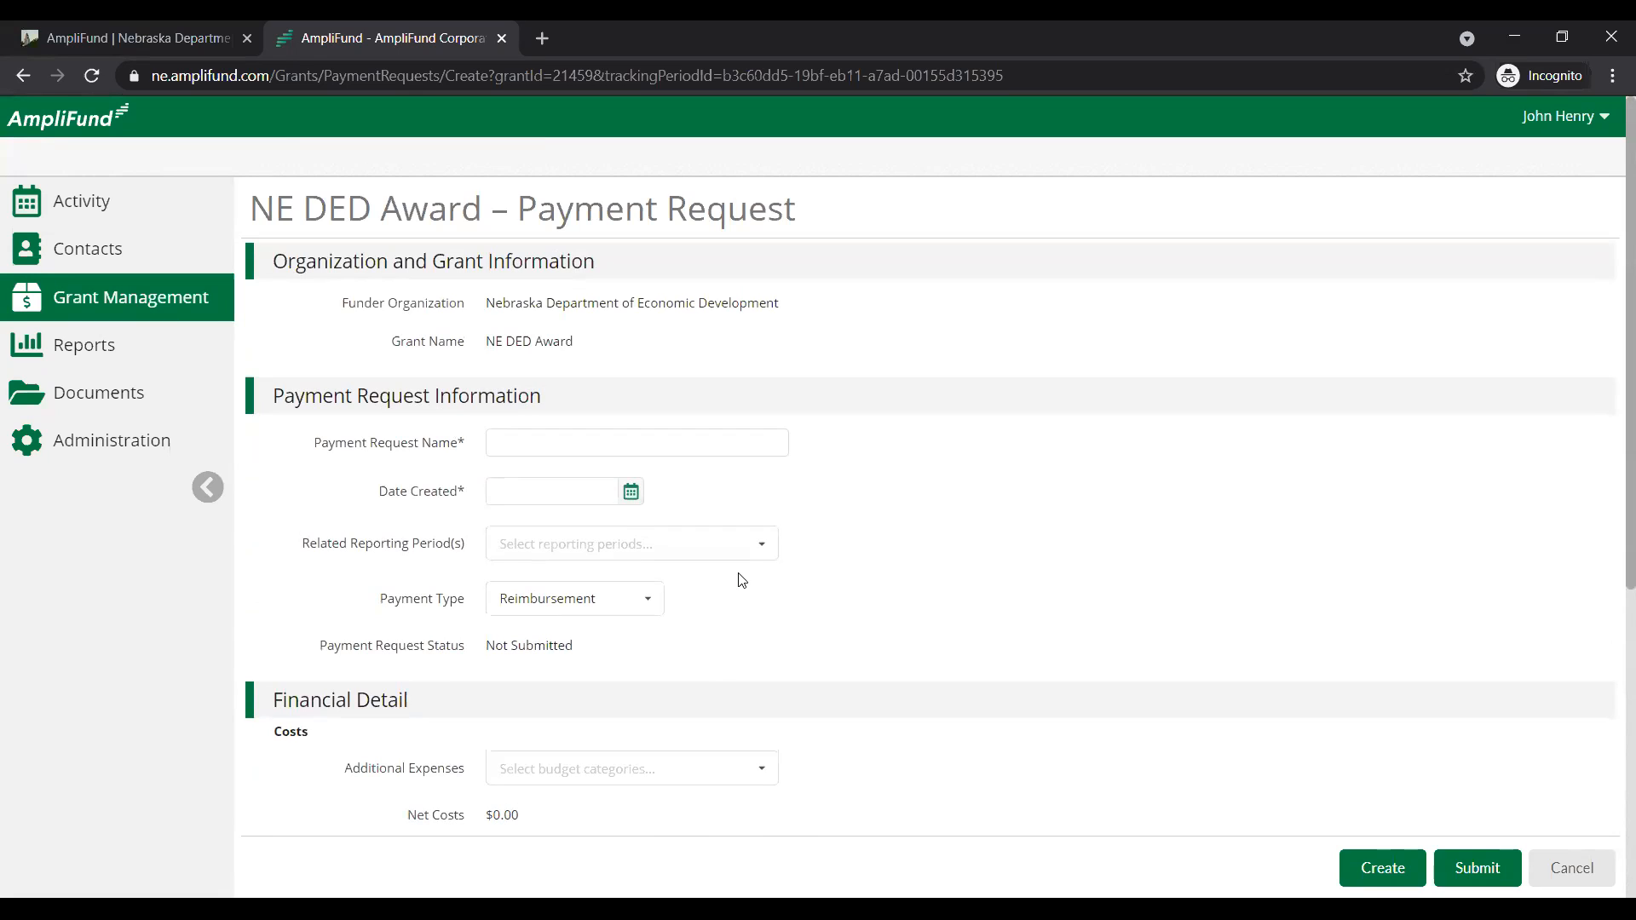
# - Relink the reporting period ending 4/30/2021 to the payment request and check its costs and contributions
pyautogui.moveTo(294, 542); pyautogui.dragTo(469, 568)
pyautogui.click(751, 540)
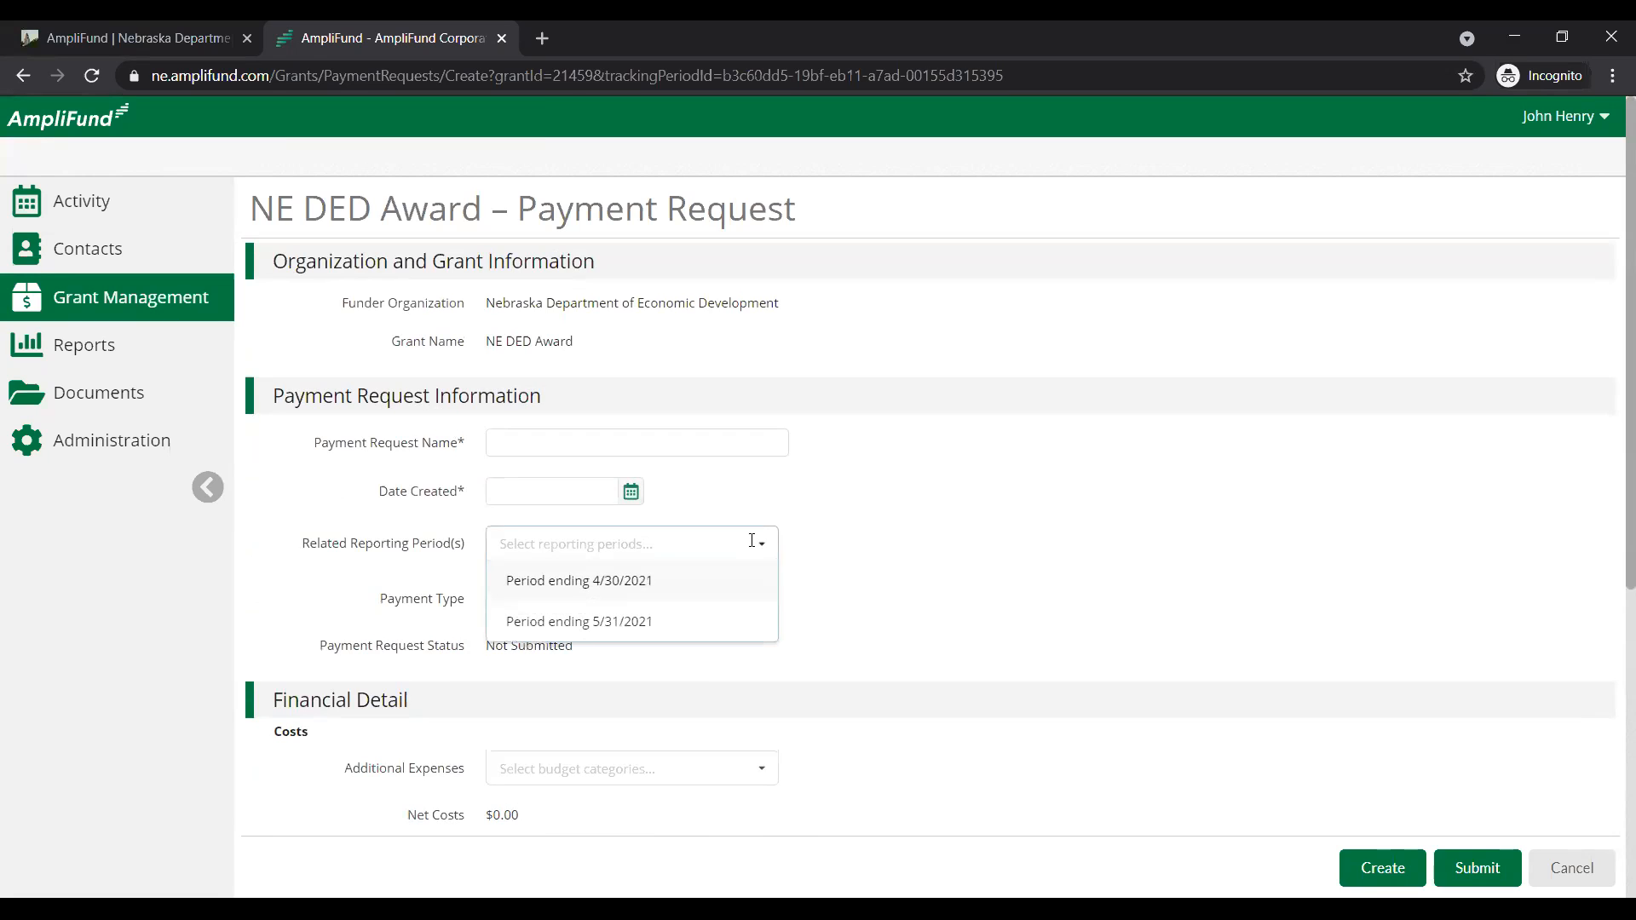
pyautogui.scroll(-1, 752, 540)
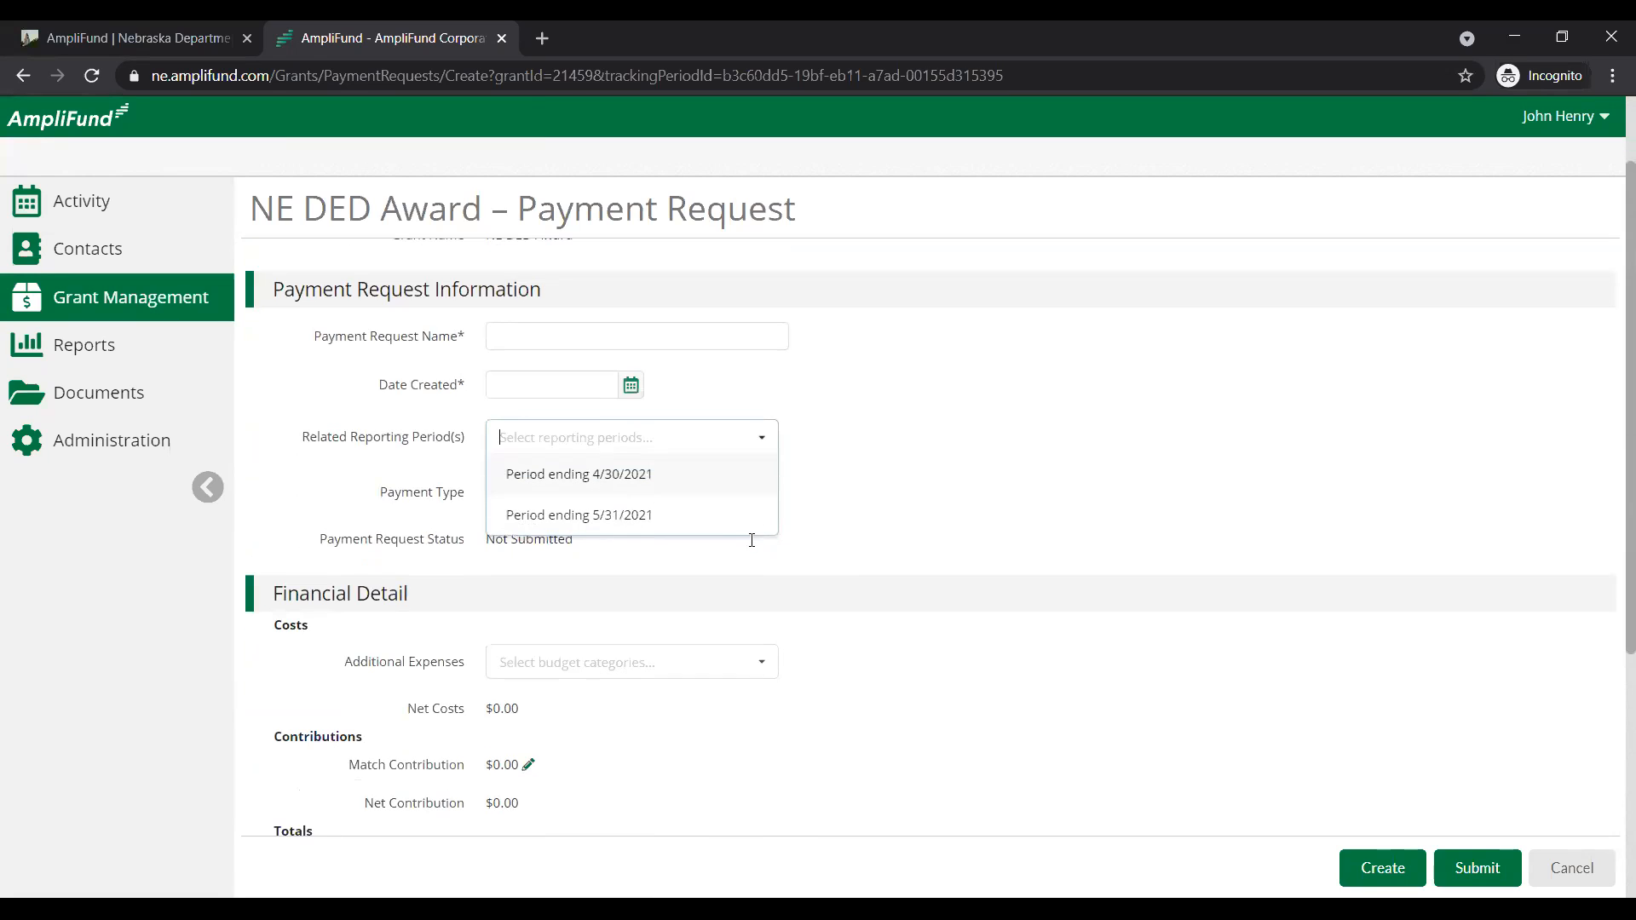
pyautogui.click(688, 484)
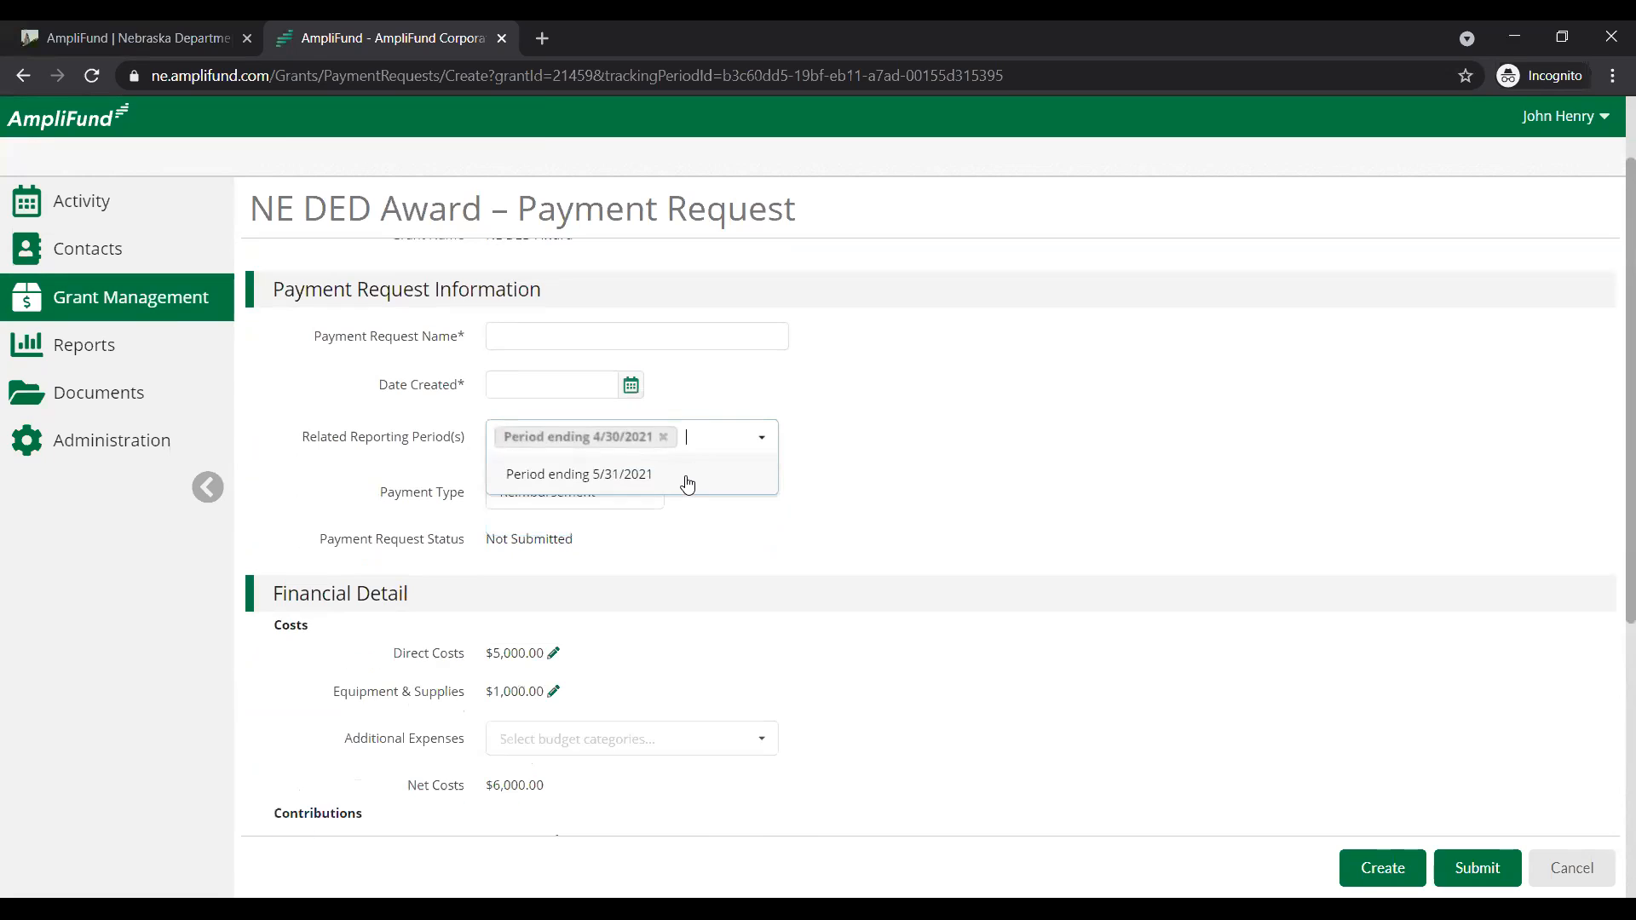
pyautogui.click(1088, 433)
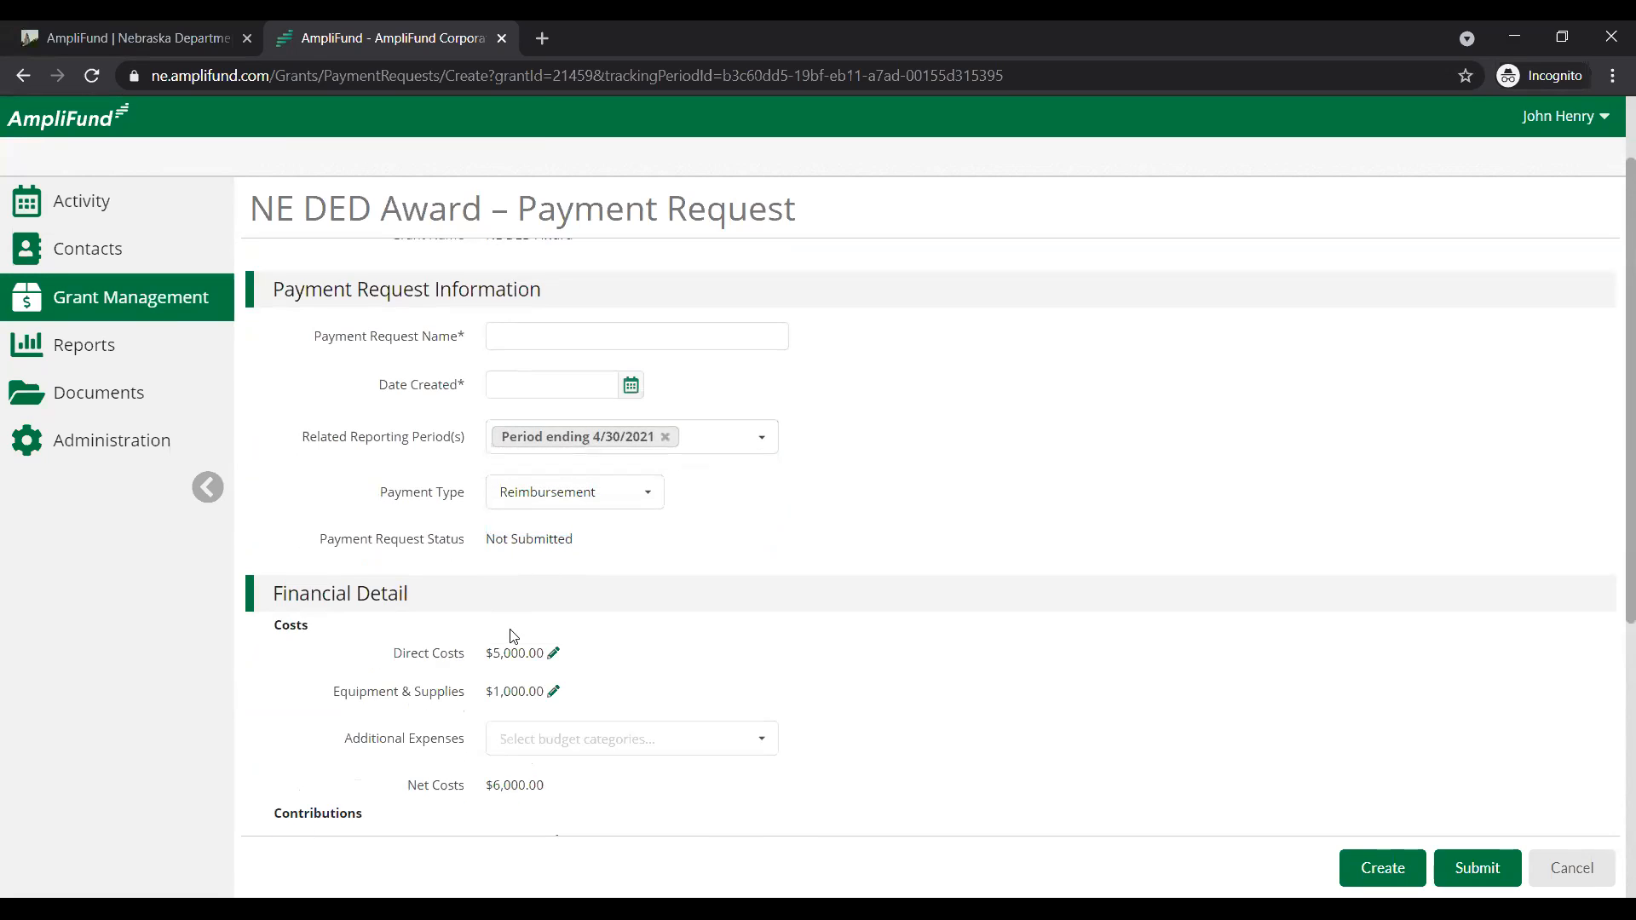
pyautogui.scroll(-2, 488, 659)
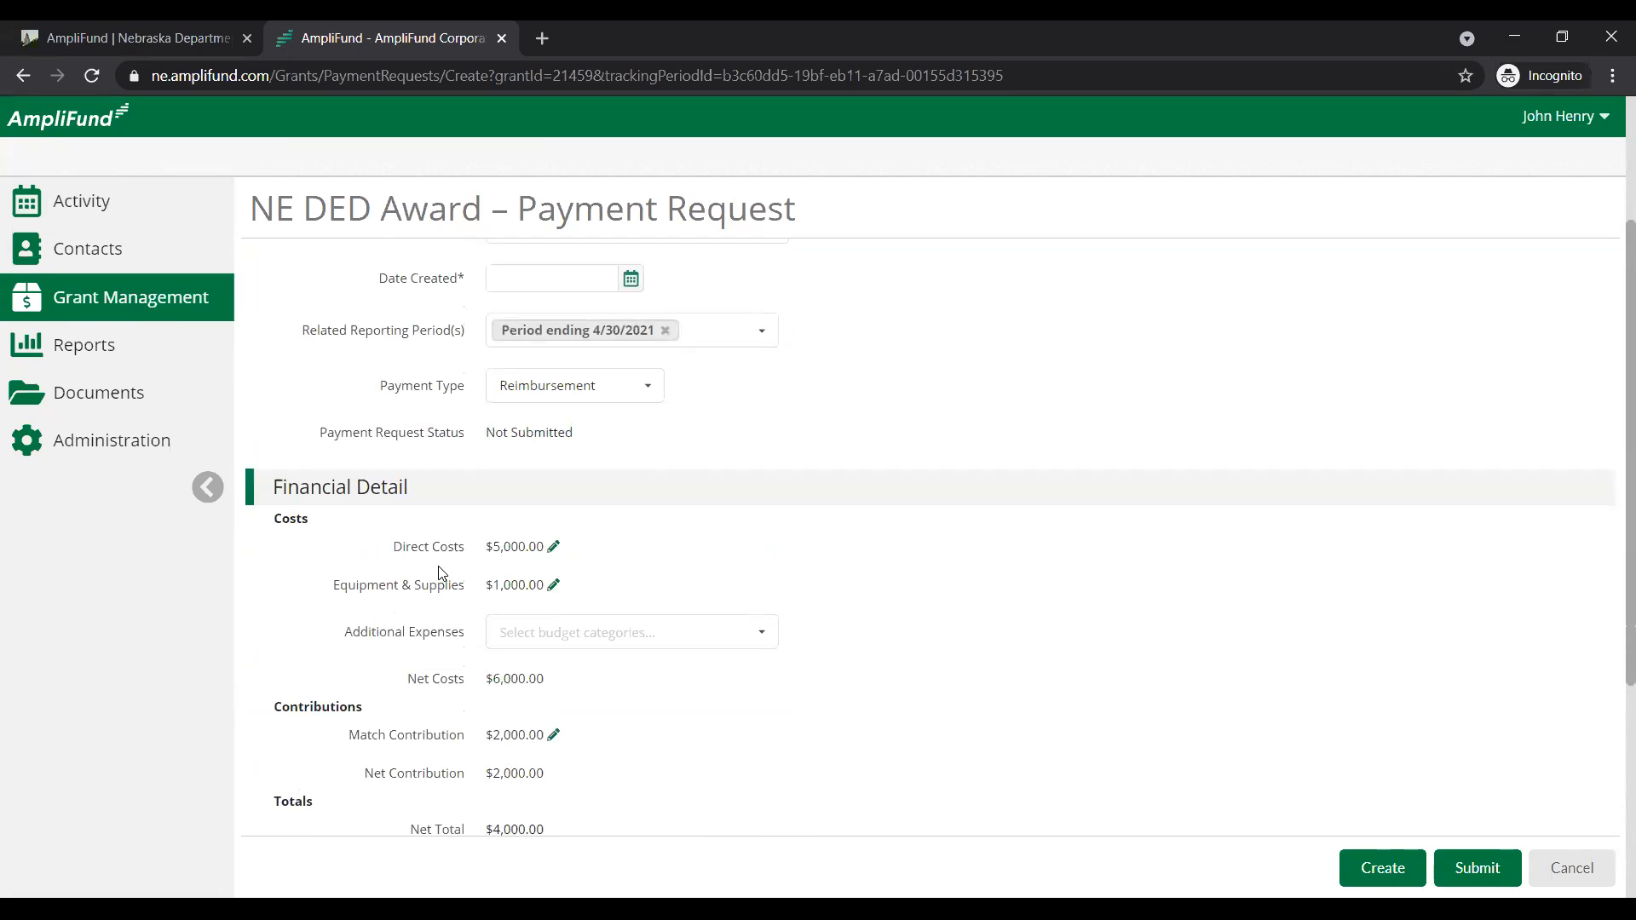
pyautogui.scroll(4, 596, 614)
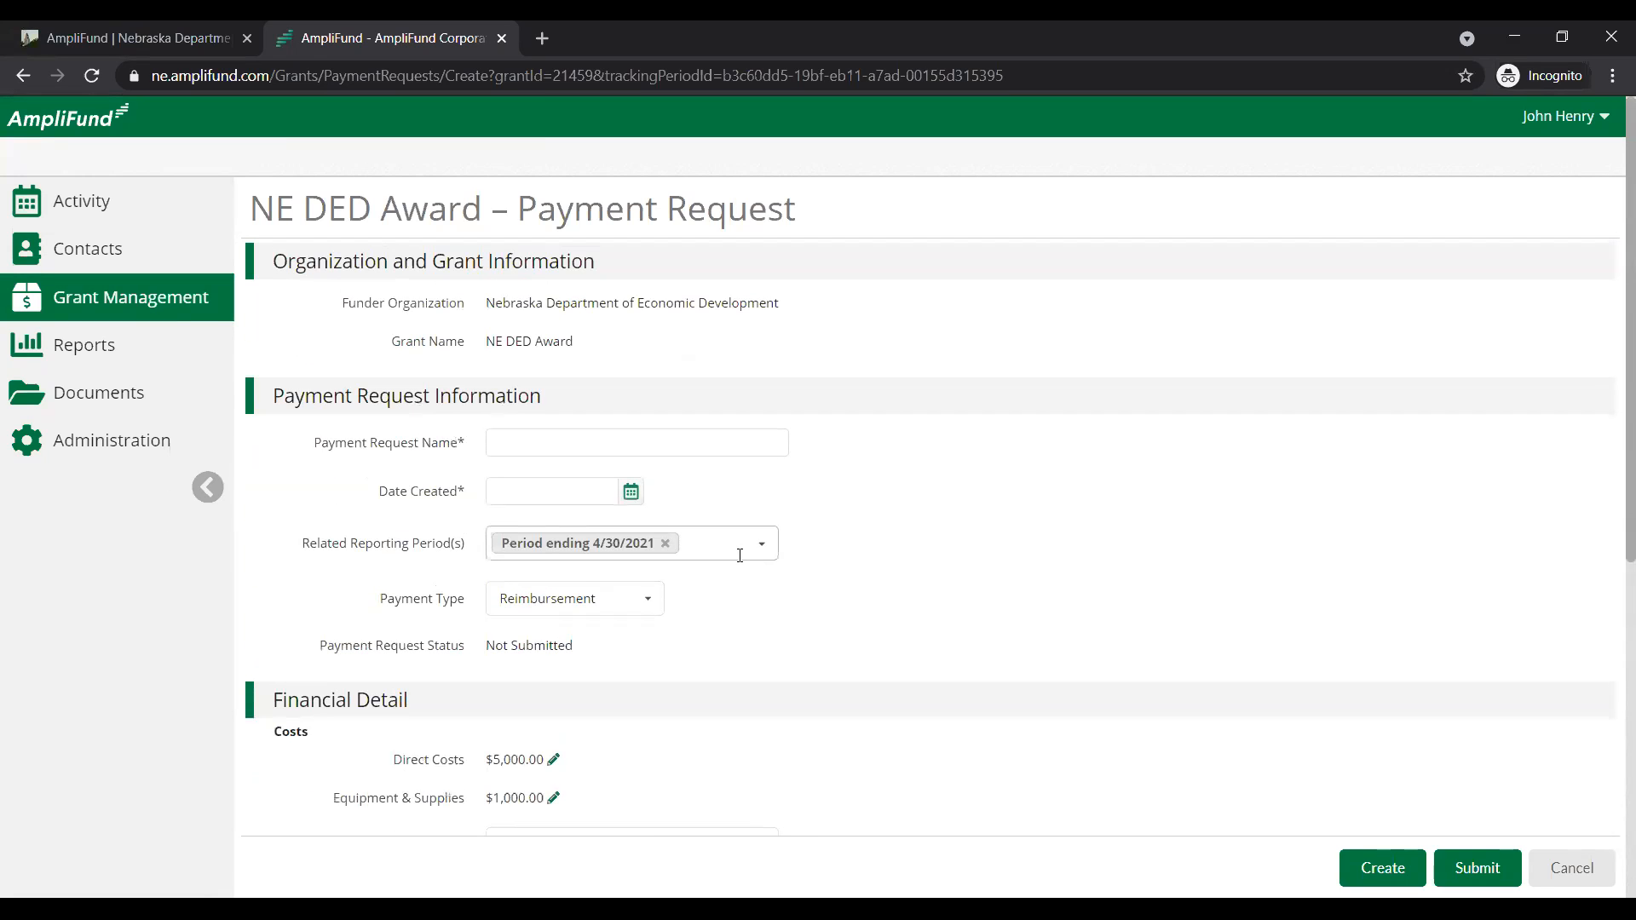
# - Add the period ending 5/31/2021 as a second related reporting period and review the combined costs and match contribution
pyautogui.click(739, 554)
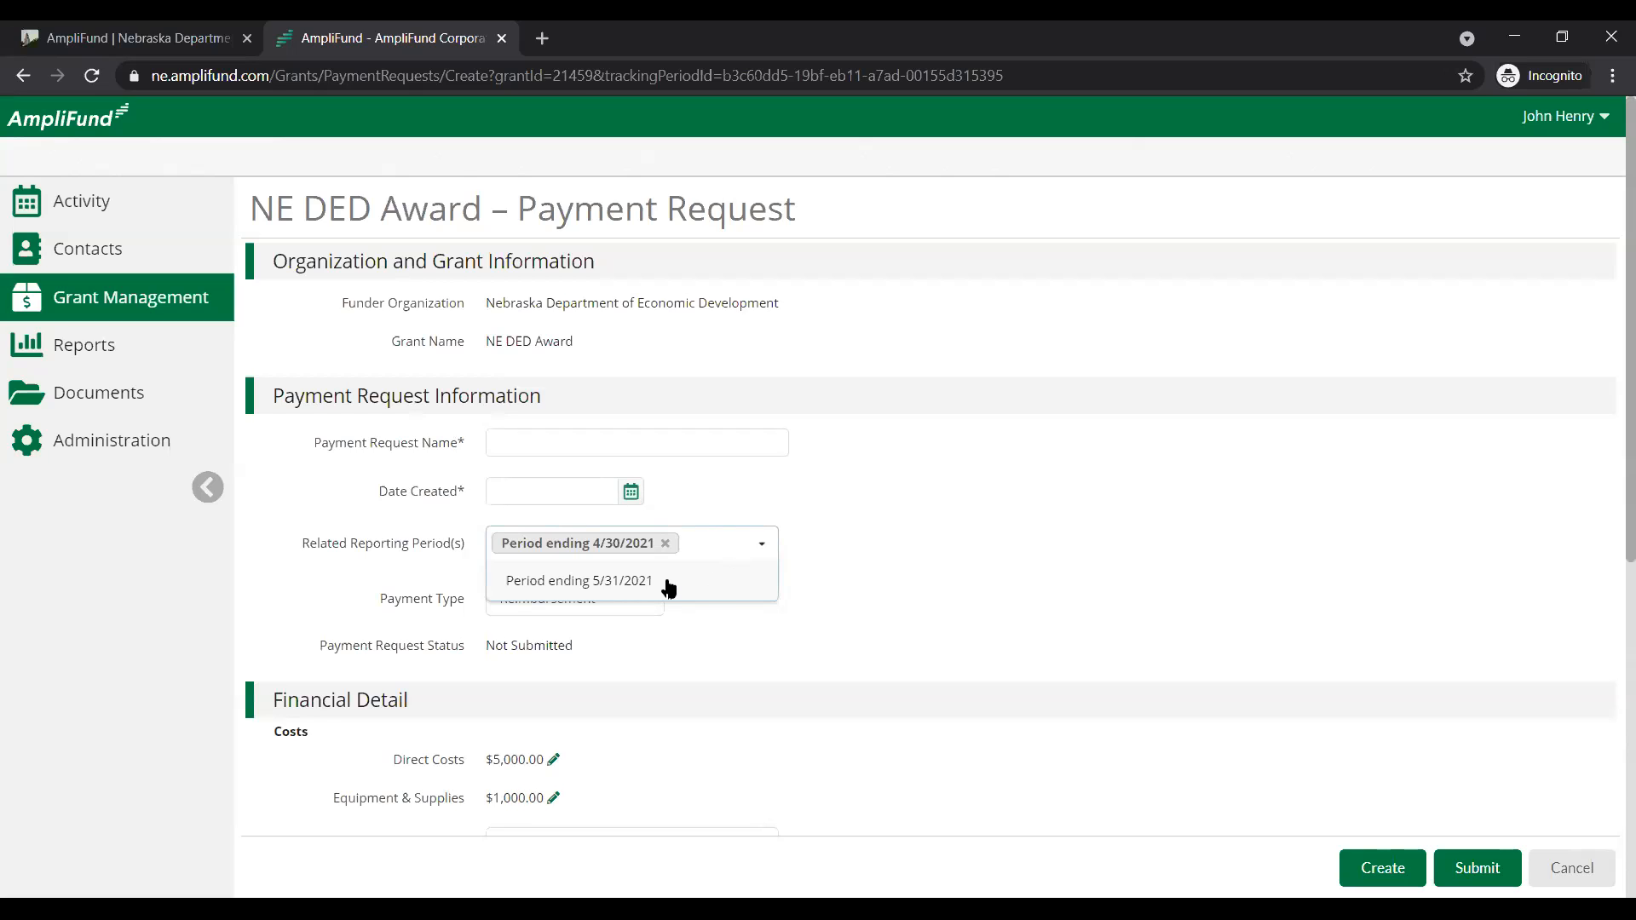
pyautogui.click(611, 588)
pyautogui.scroll(-1, 887, 691)
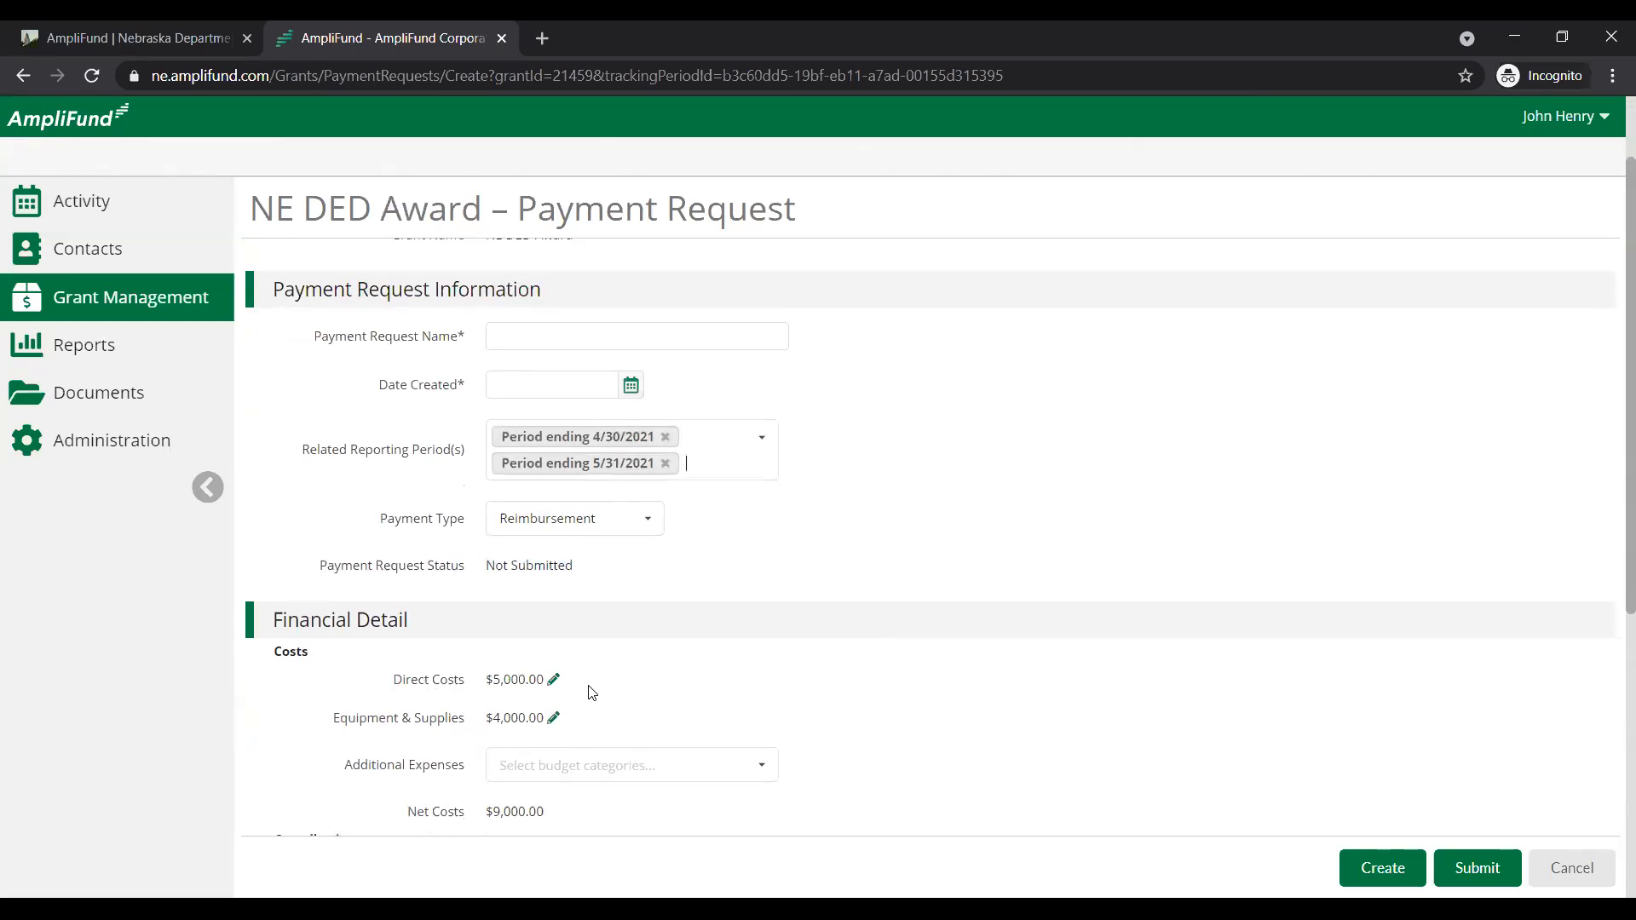
pyautogui.scroll(-2, 592, 692)
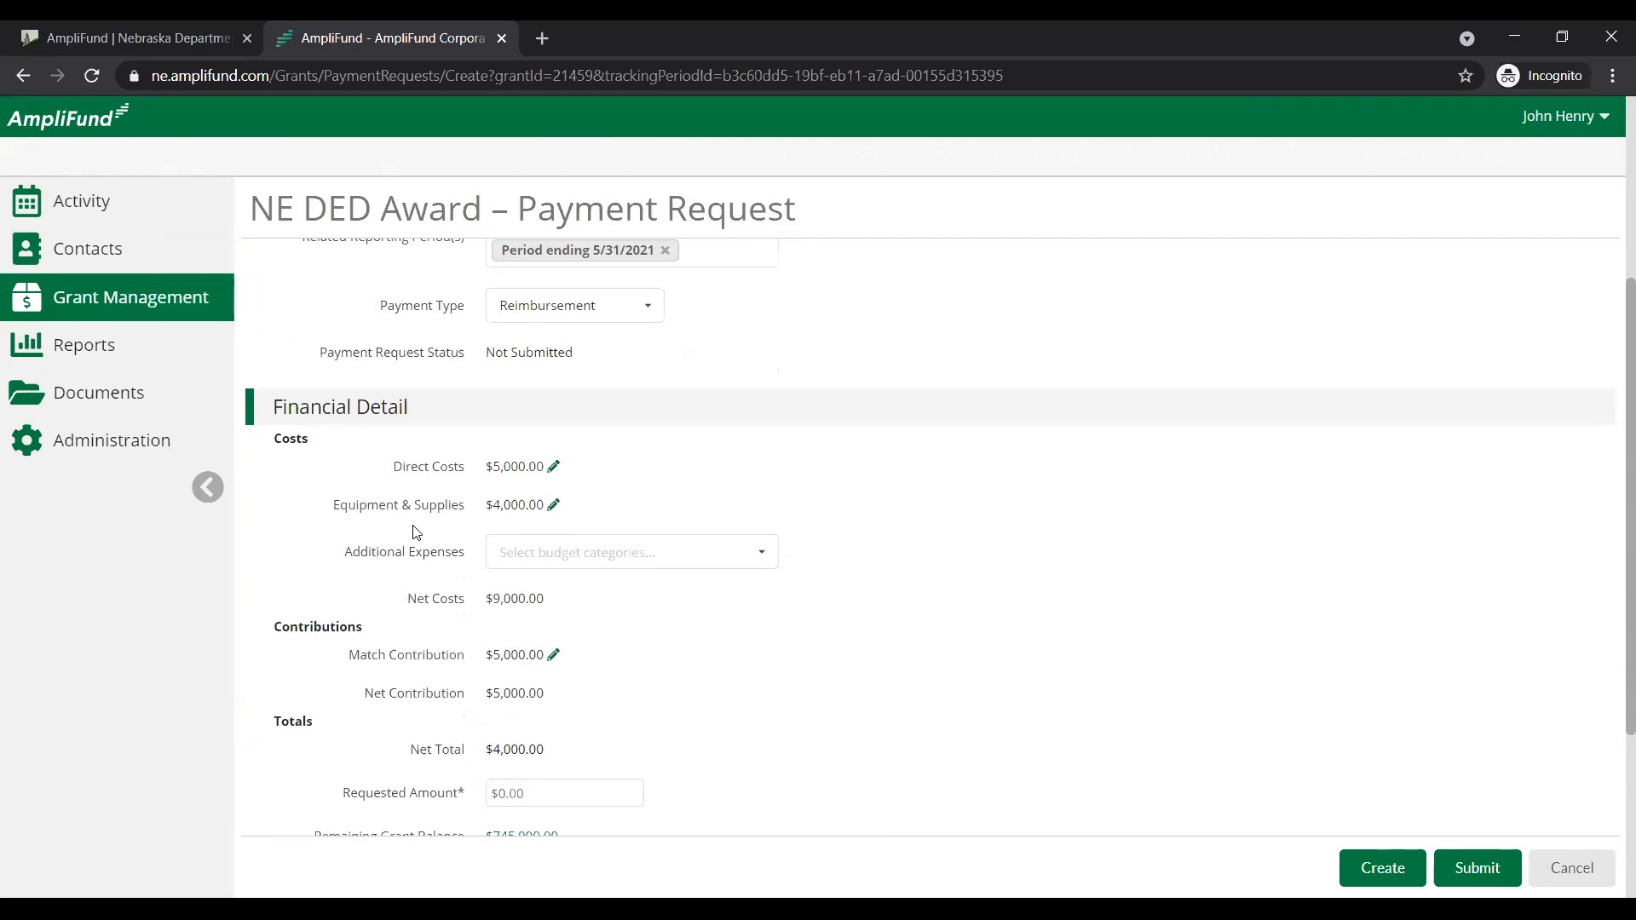
pyautogui.scroll(1, 850, 540)
pyautogui.scroll(2, 850, 540)
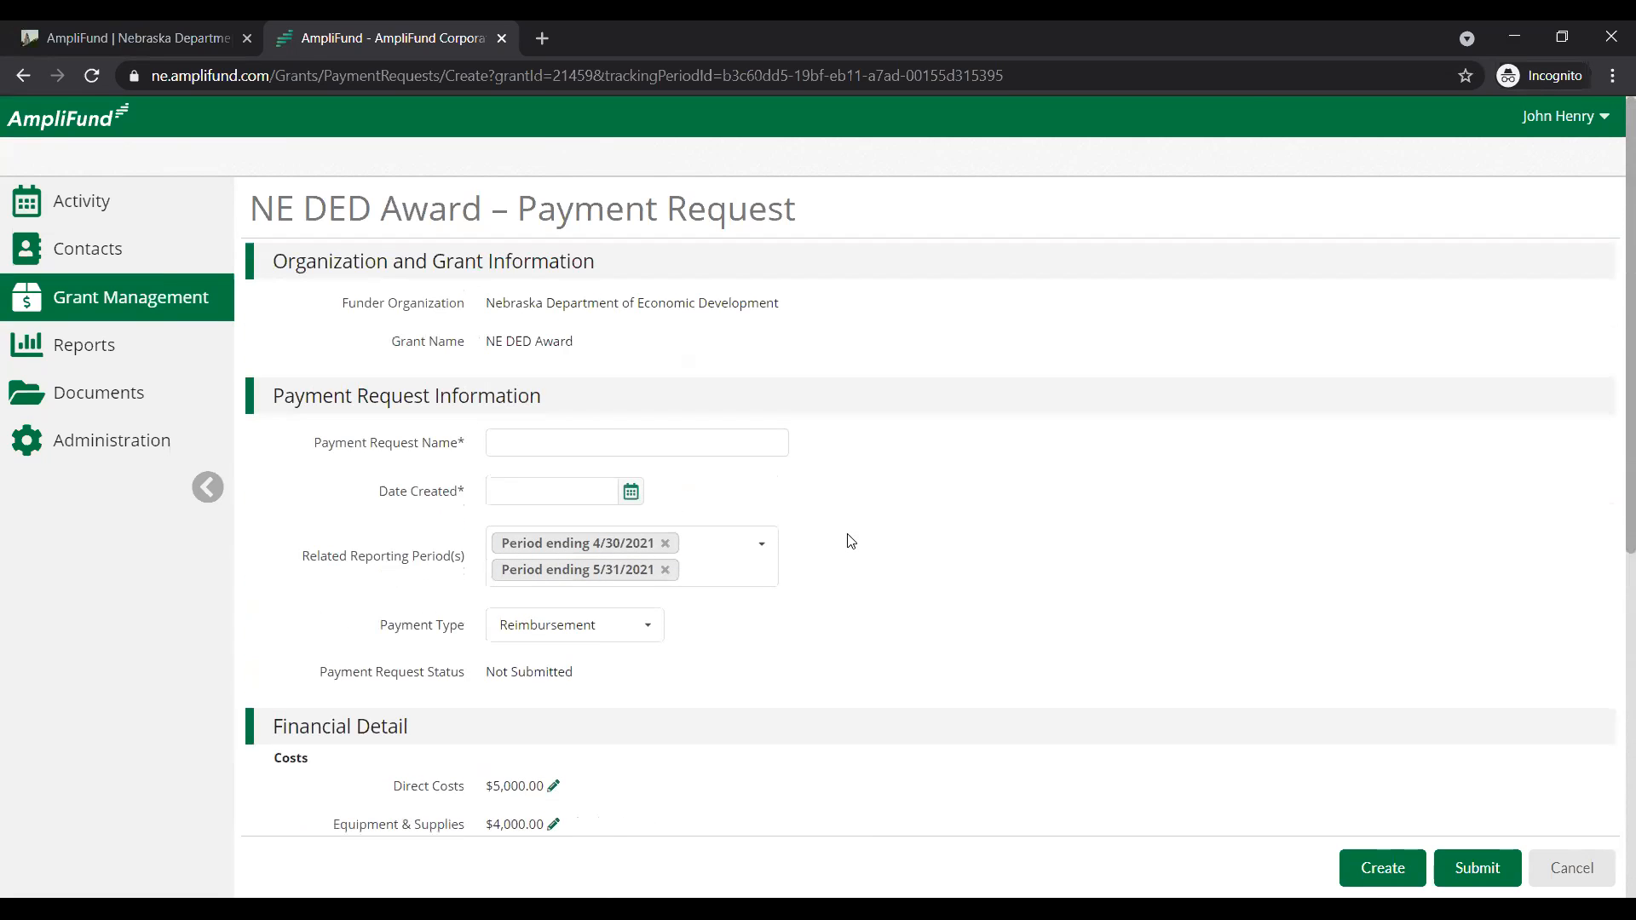
# - Name the payment request "Payment Request 1", set its creation date to 5/27/2021 and check its status
pyautogui.click(550, 441)
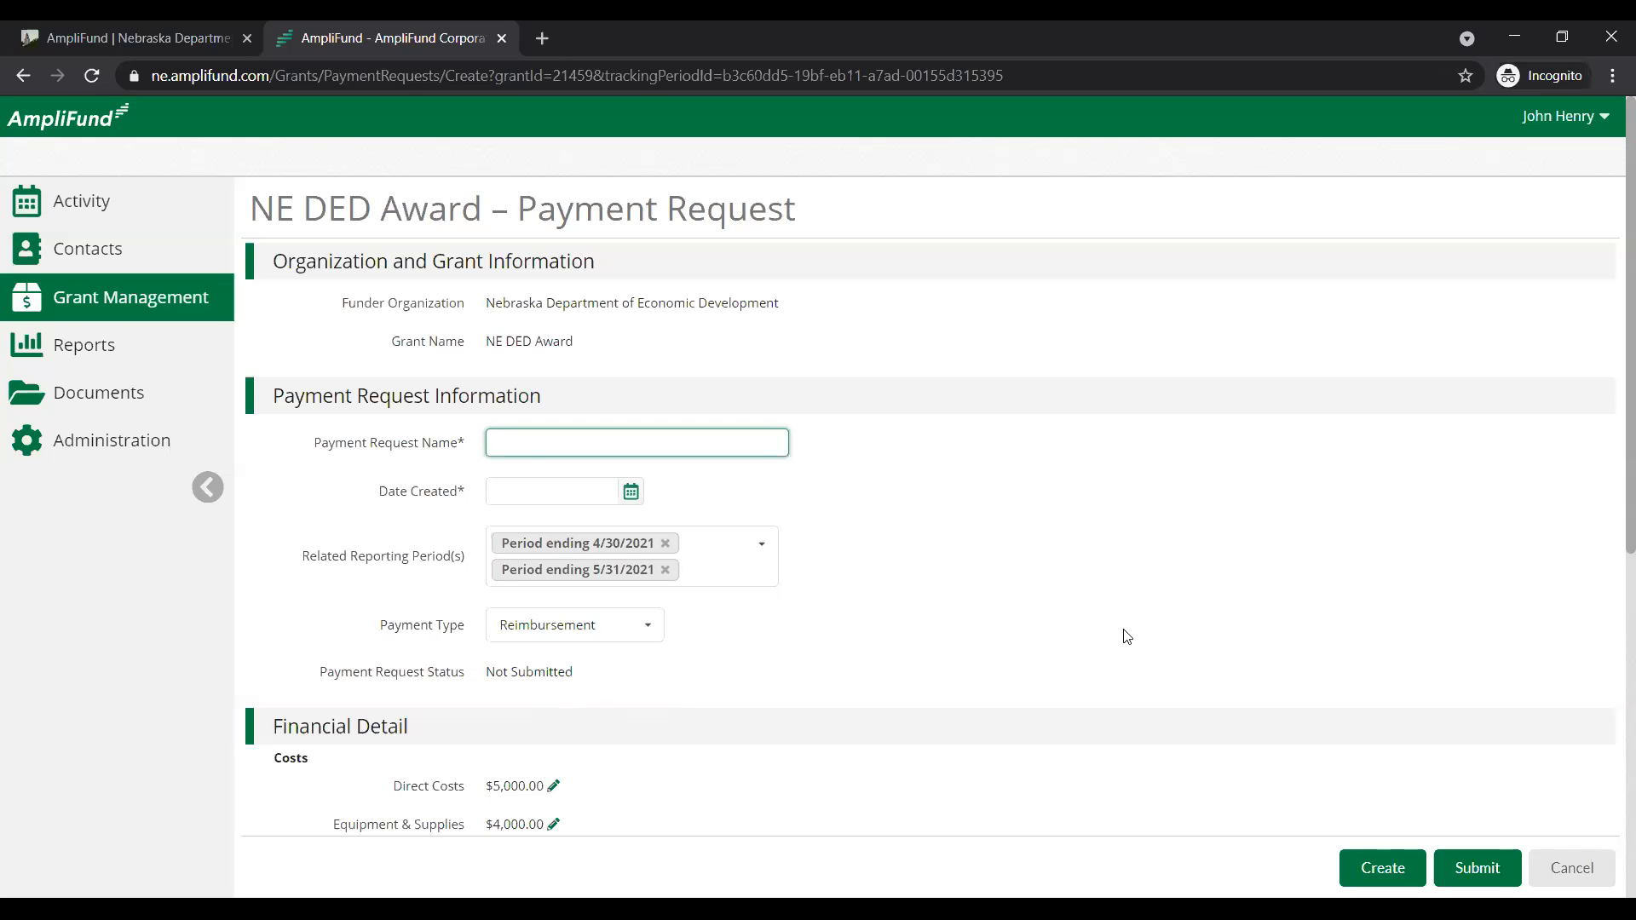
pyautogui.write('ayment Request 1')
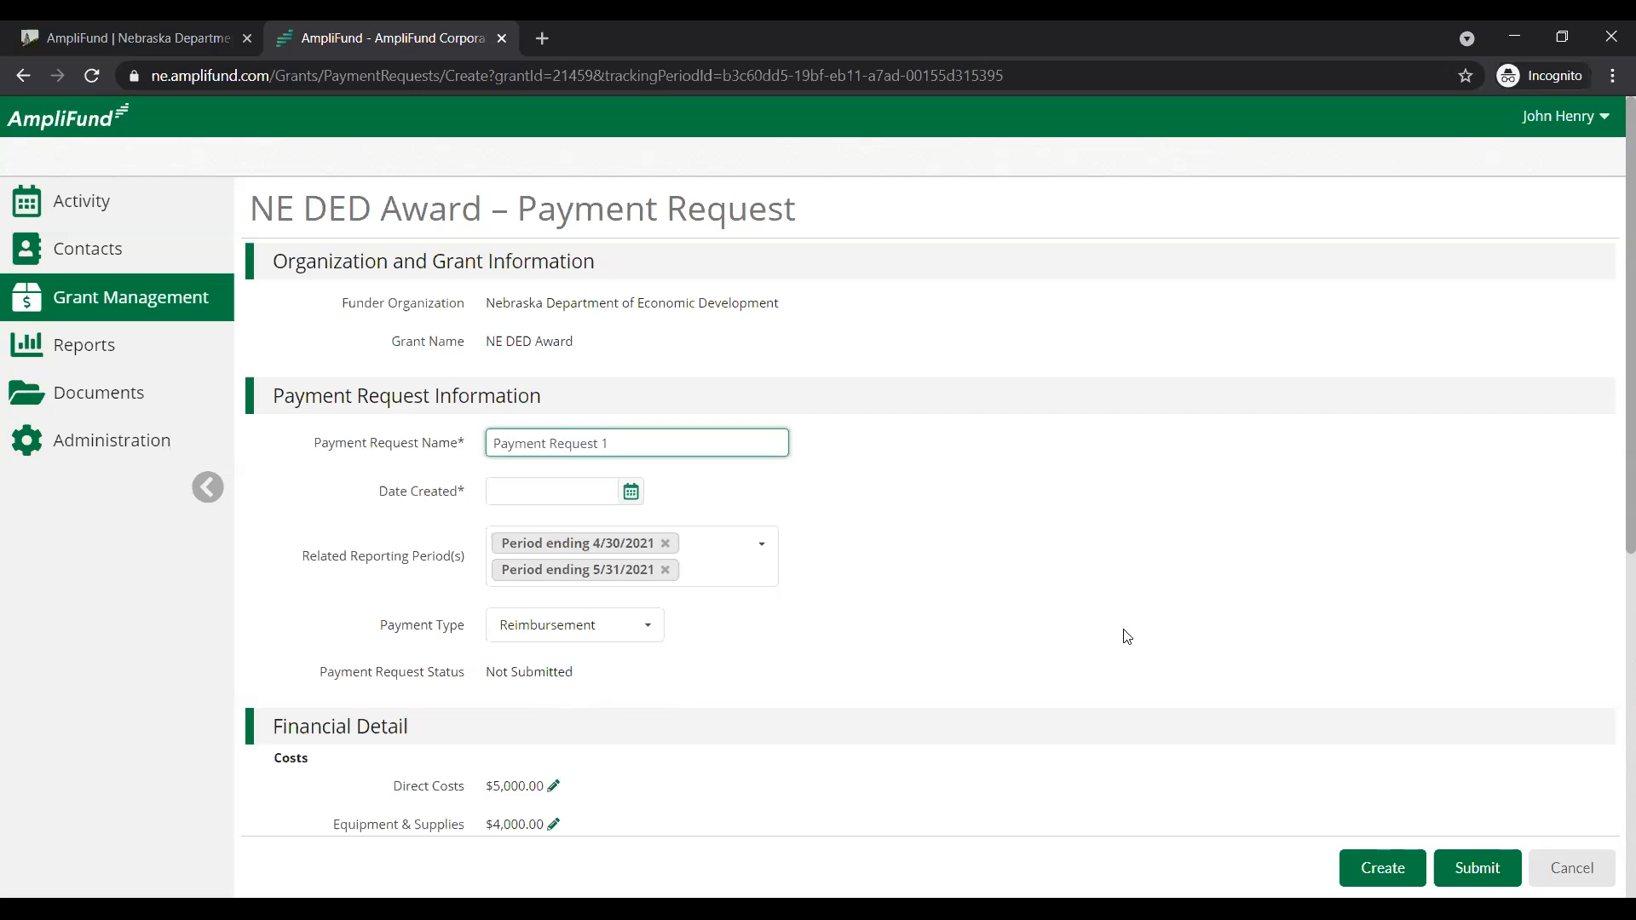
pyautogui.click(629, 494)
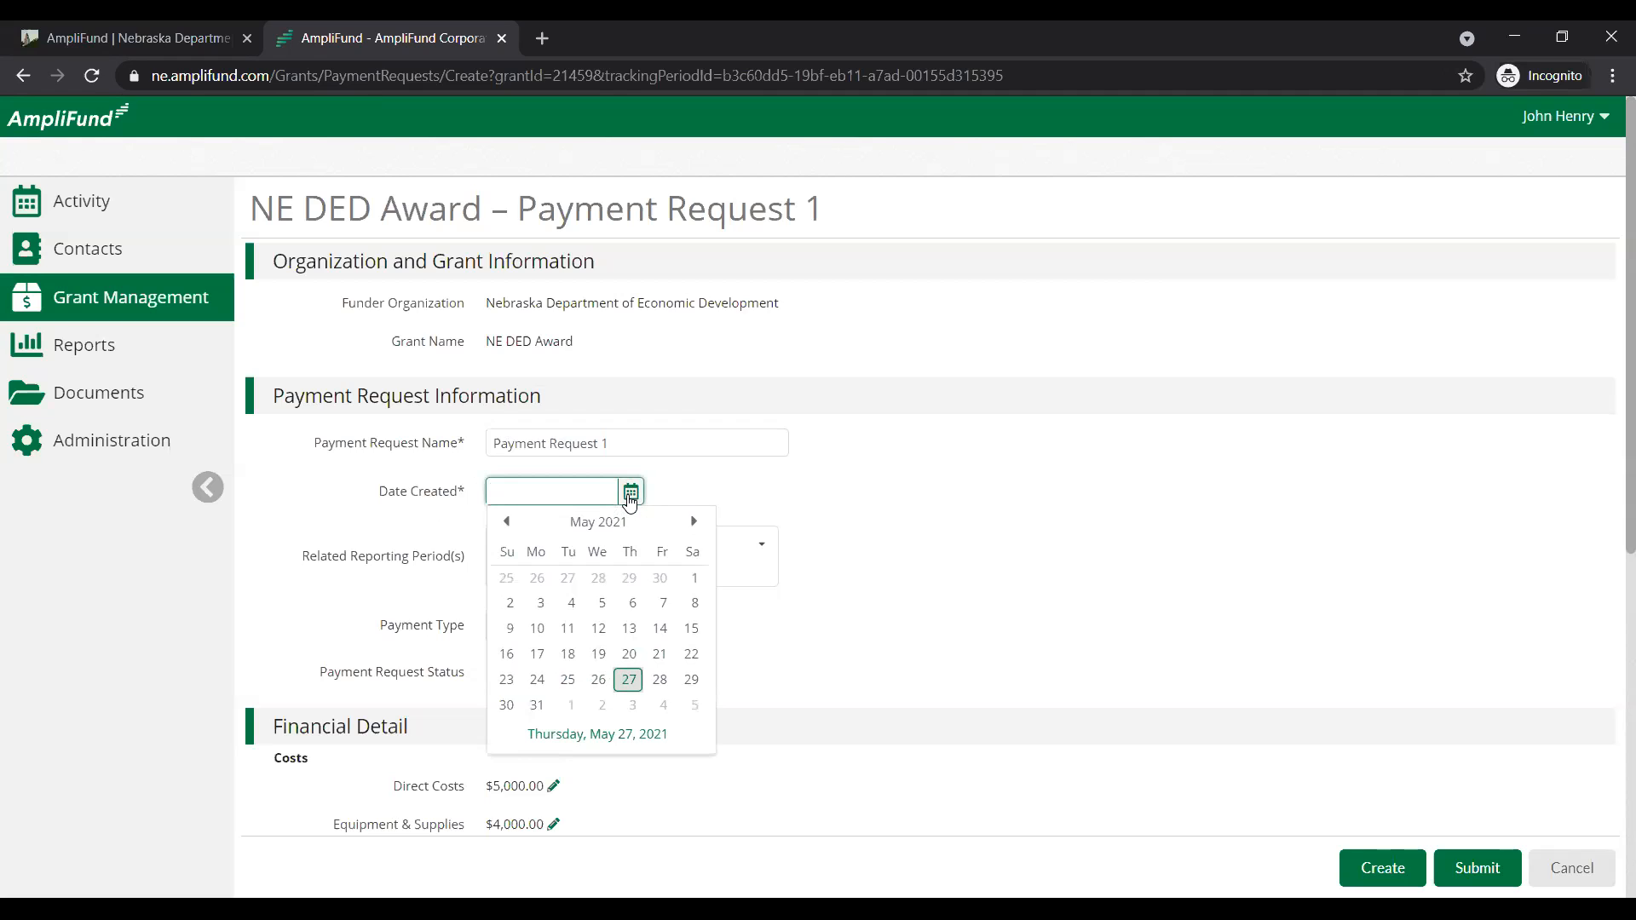
pyautogui.click(632, 681)
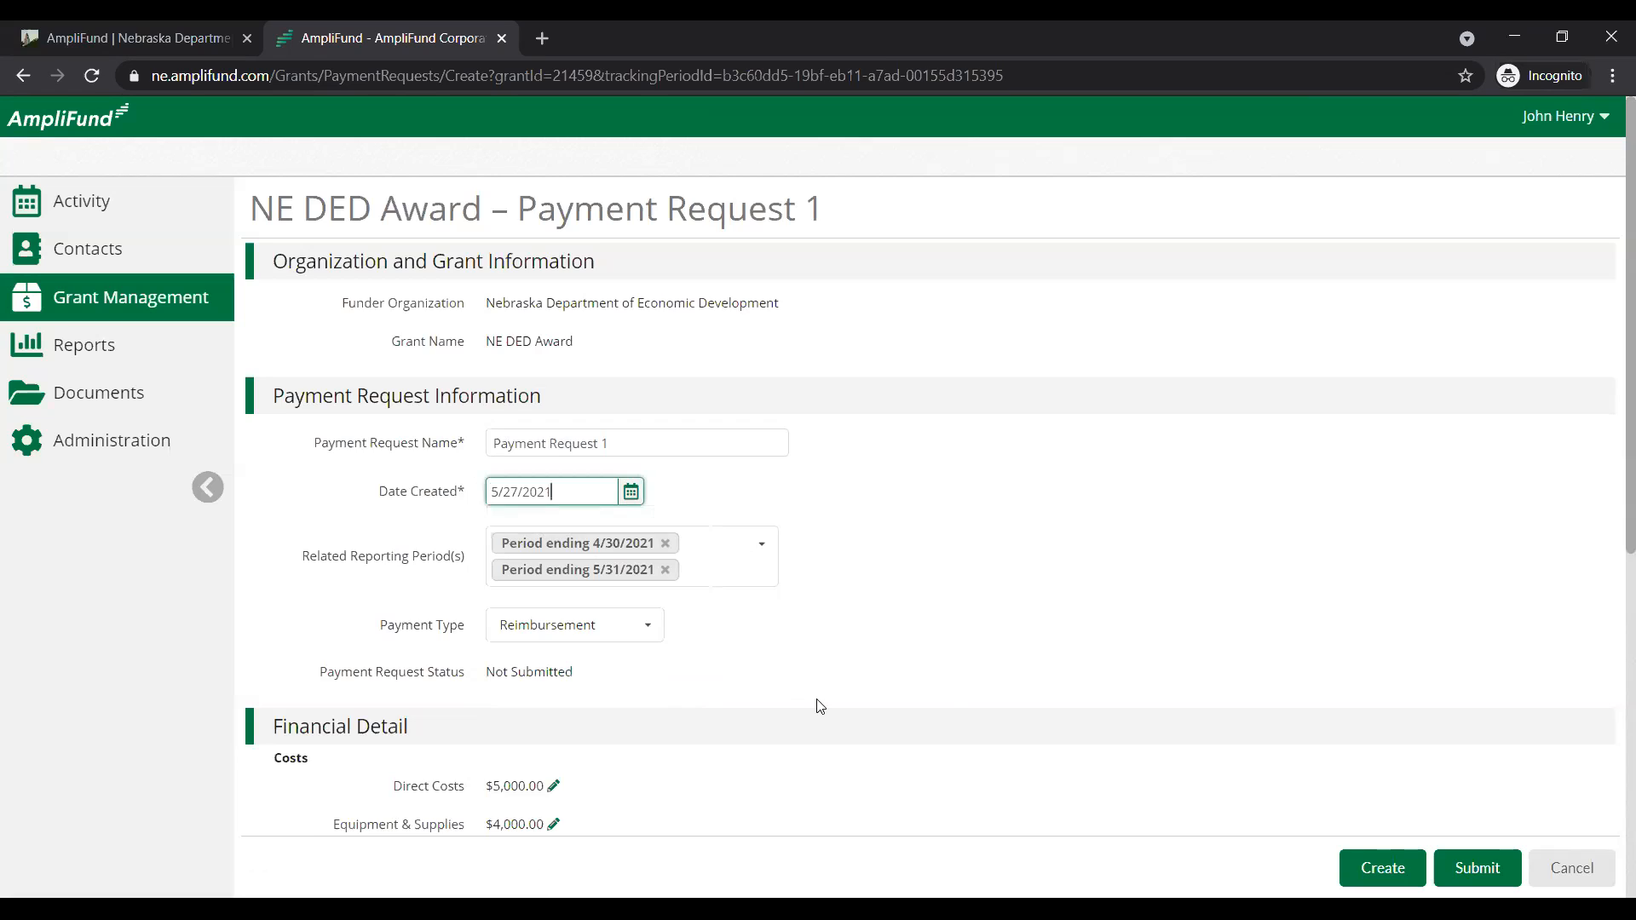
pyautogui.scroll(-1, 733, 603)
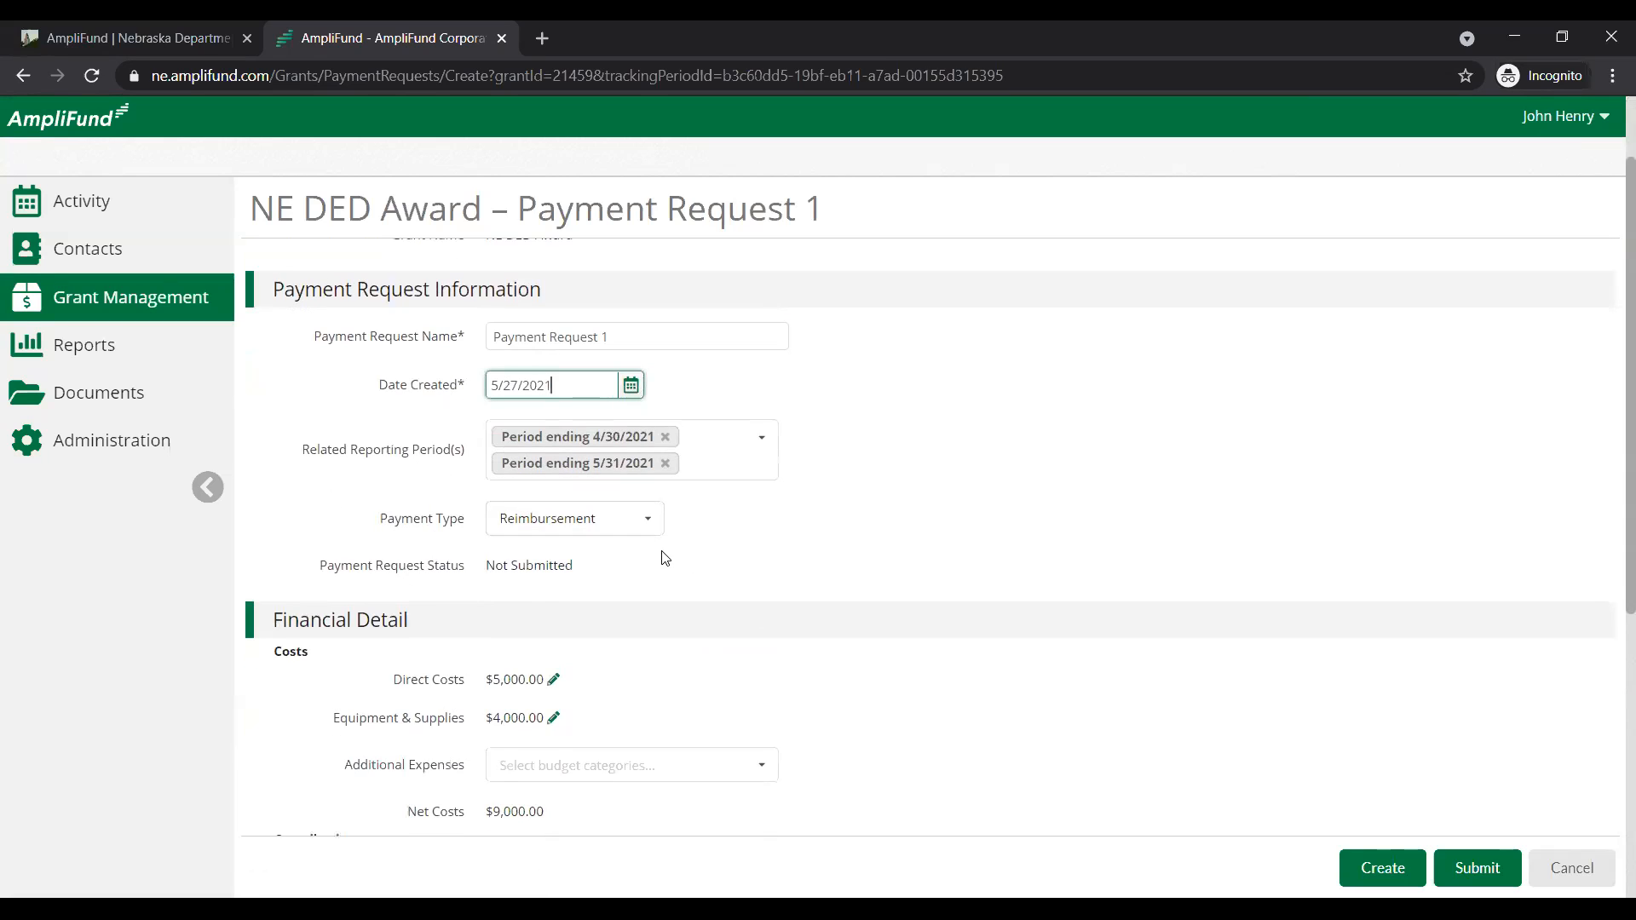
pyautogui.moveTo(319, 566); pyautogui.dragTo(584, 589)
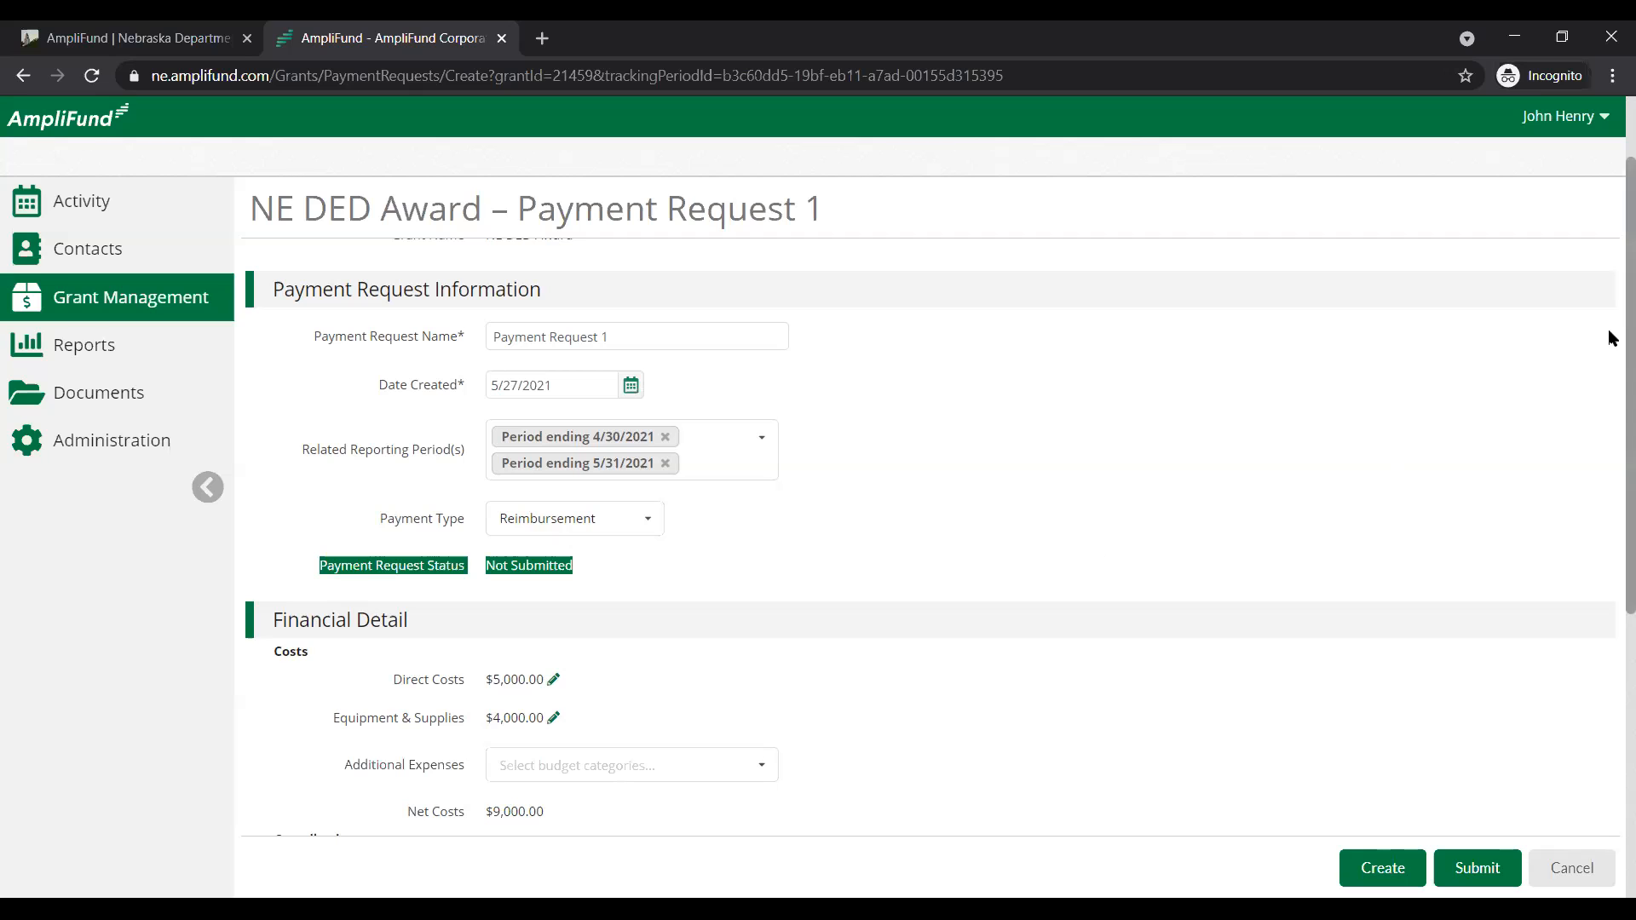
# - Examine the direct costs, equipment and supplies costs, and match contribution in the payment request's financial detail
pyautogui.scroll(-4, 1611, 326)
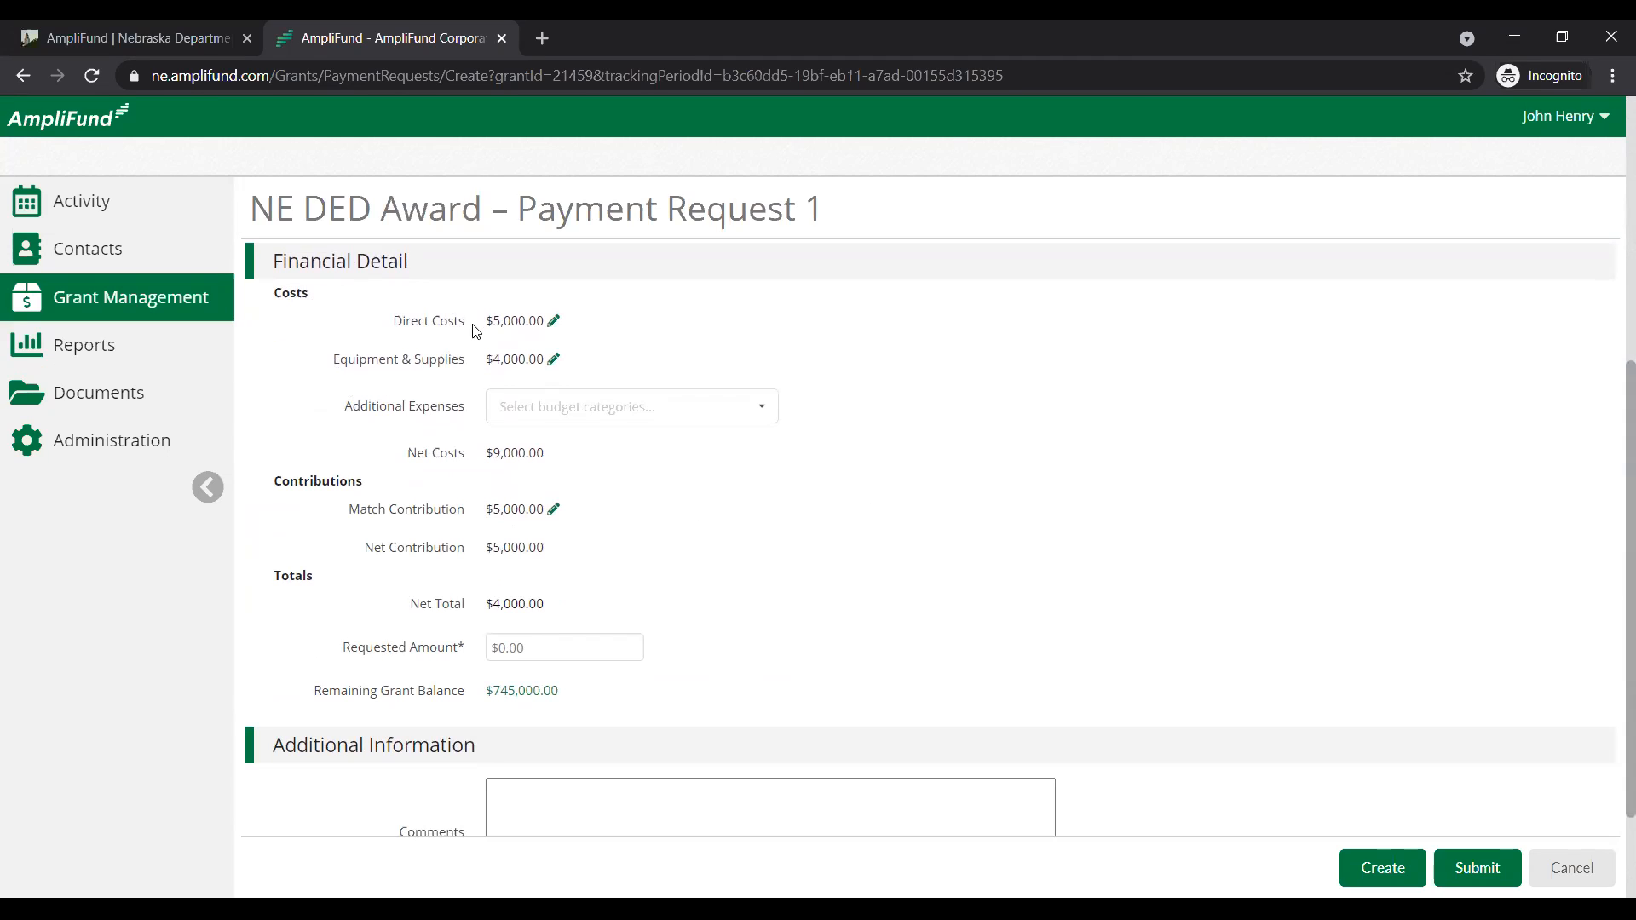
pyautogui.moveTo(392, 320); pyautogui.dragTo(523, 317)
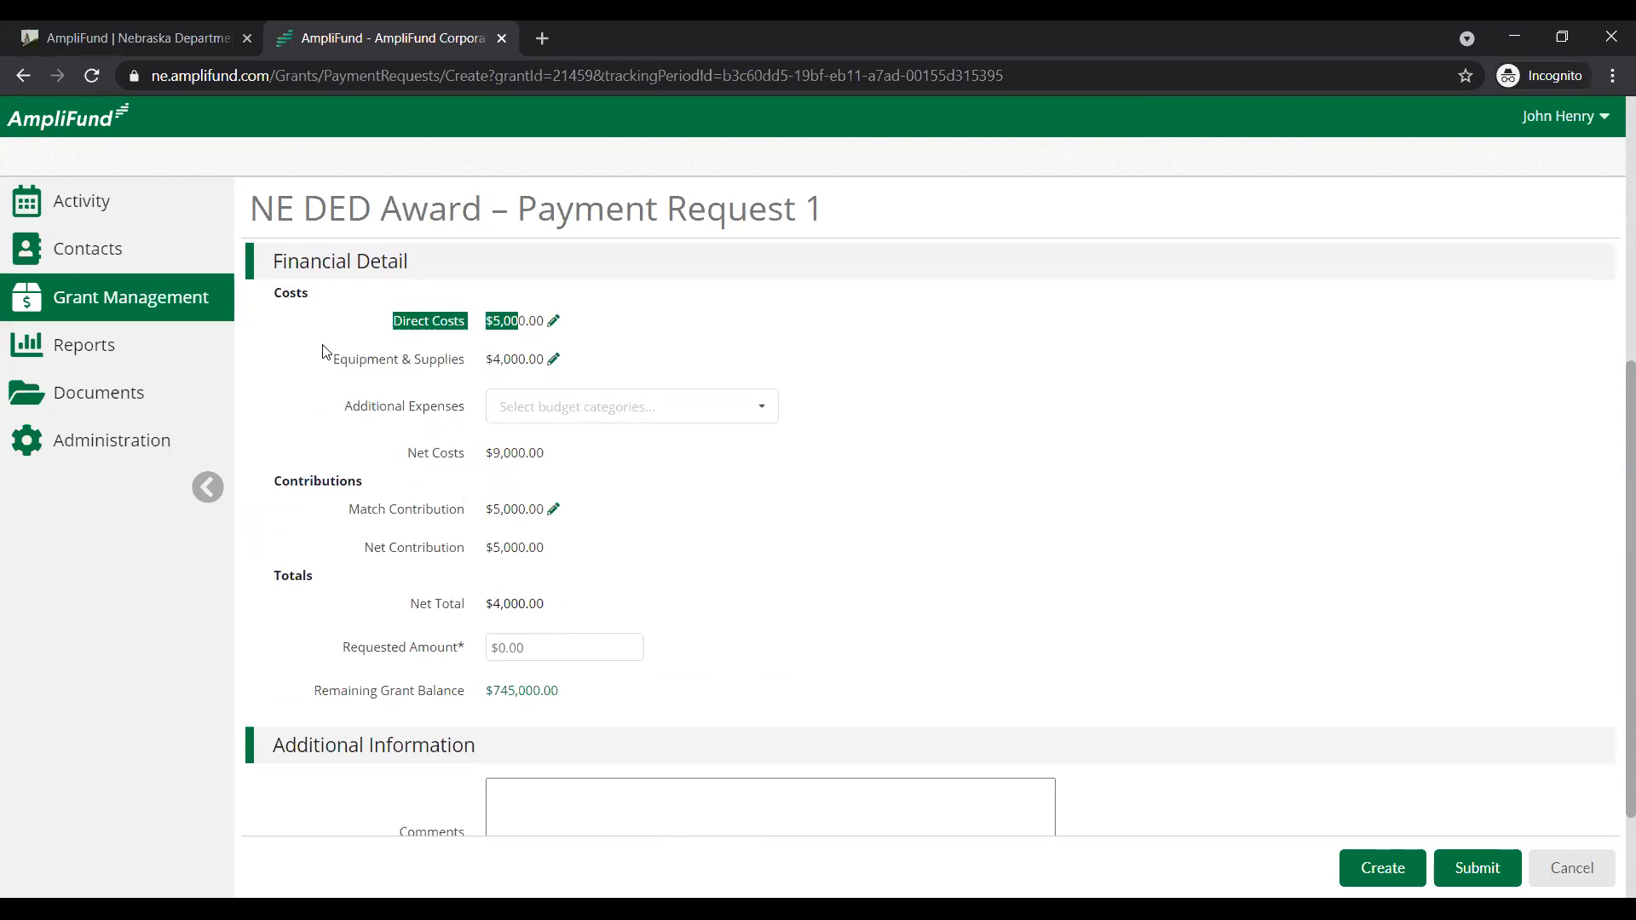
pyautogui.click(391, 321)
pyautogui.moveTo(392, 322); pyautogui.dragTo(546, 322)
pyautogui.moveTo(322, 360); pyautogui.dragTo(505, 361)
pyautogui.moveTo(535, 356); pyautogui.dragTo(561, 357)
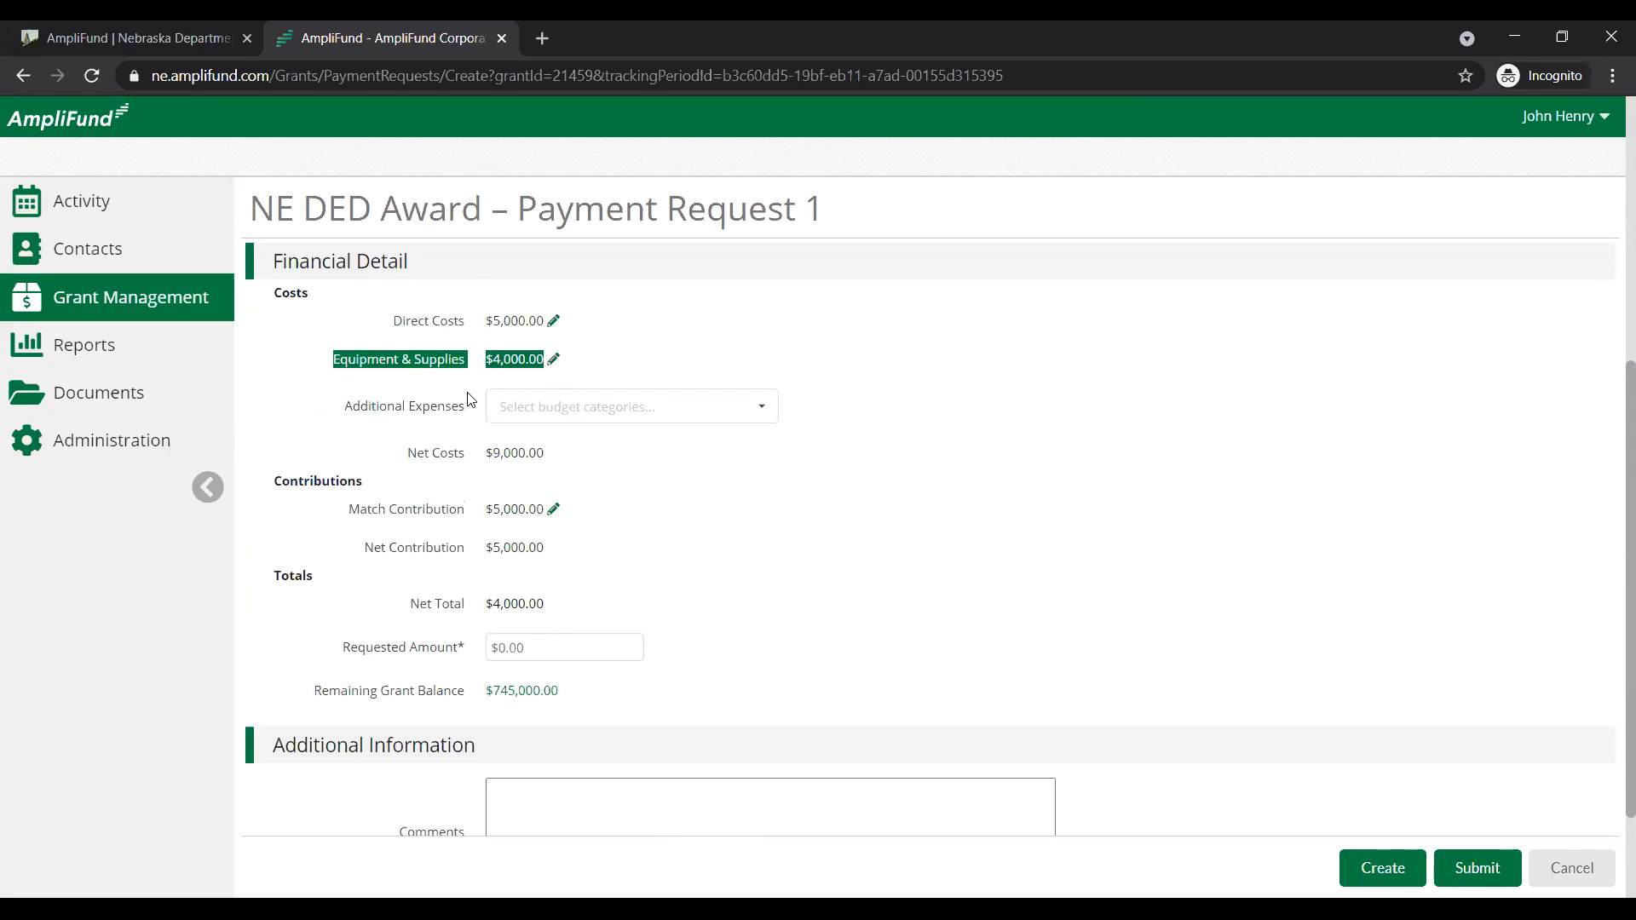
pyautogui.click(365, 326)
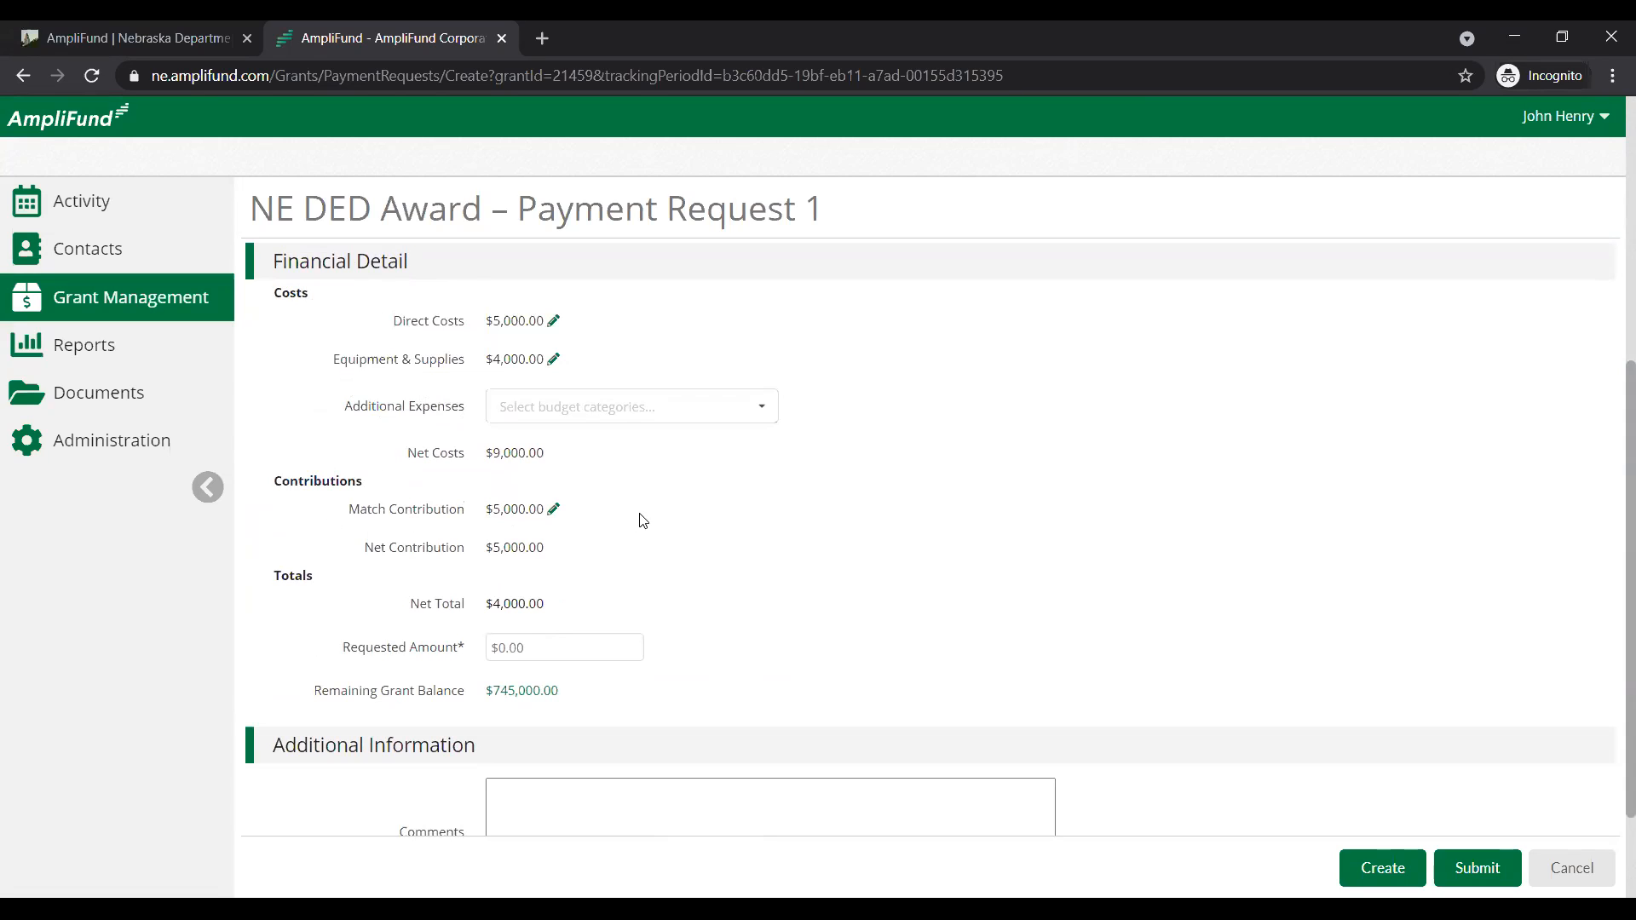
pyautogui.tripleClick(543, 506)
pyautogui.moveTo(543, 506); pyautogui.dragTo(524, 509)
# - Set the payment request's requested amount to $4,000.00
pyautogui.click(547, 647)
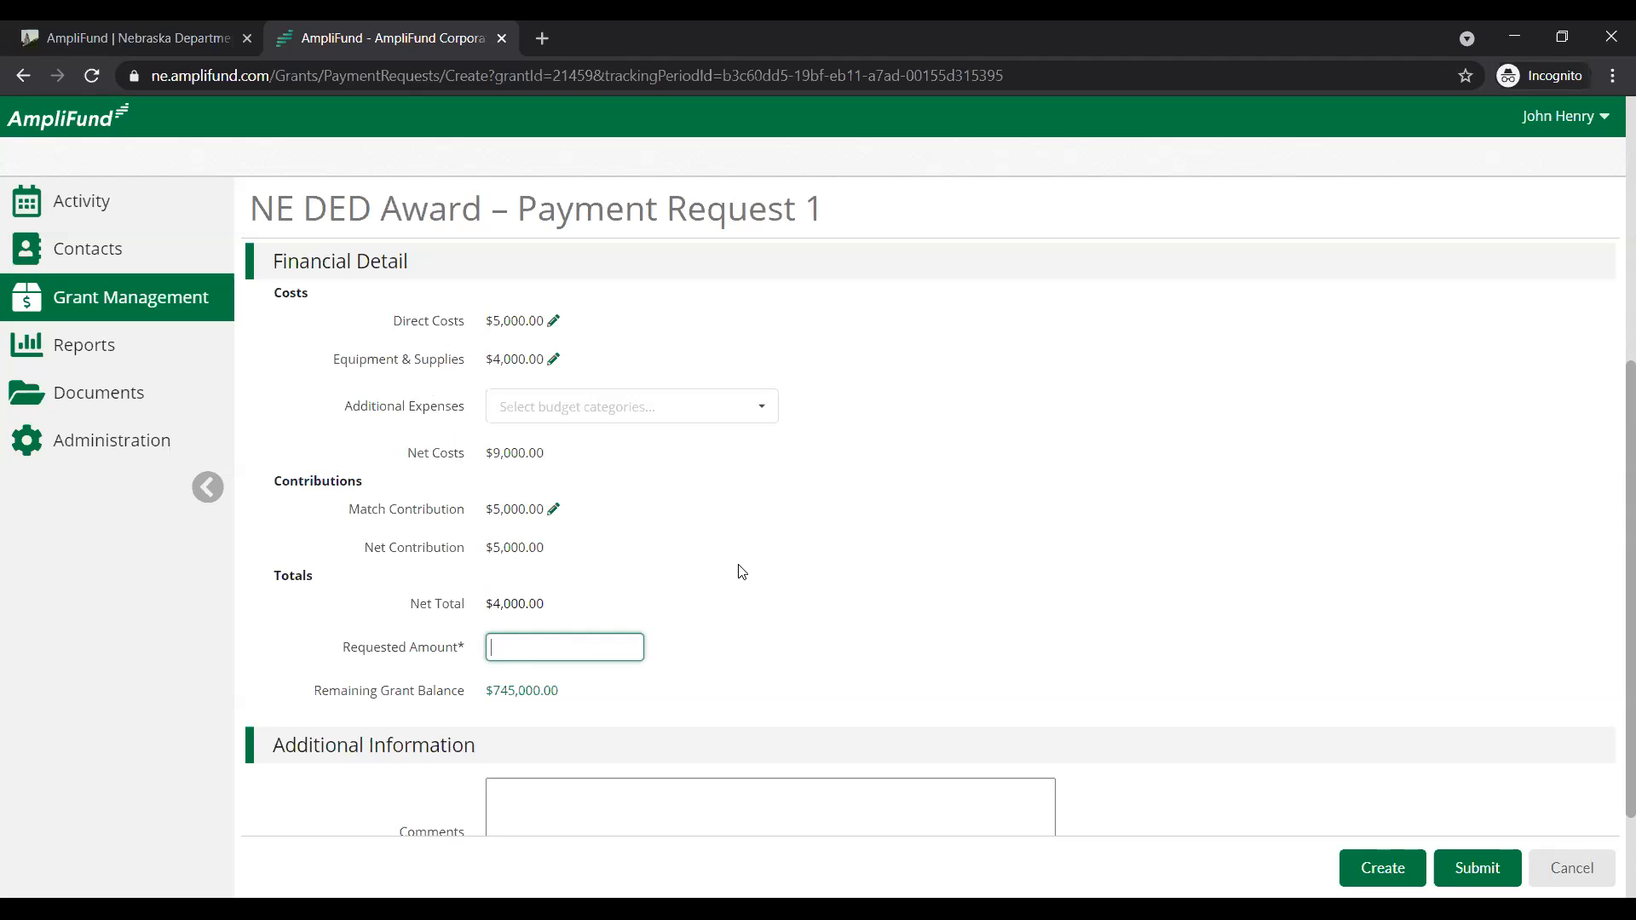
pyautogui.write('4000')
pyautogui.click(742, 572)
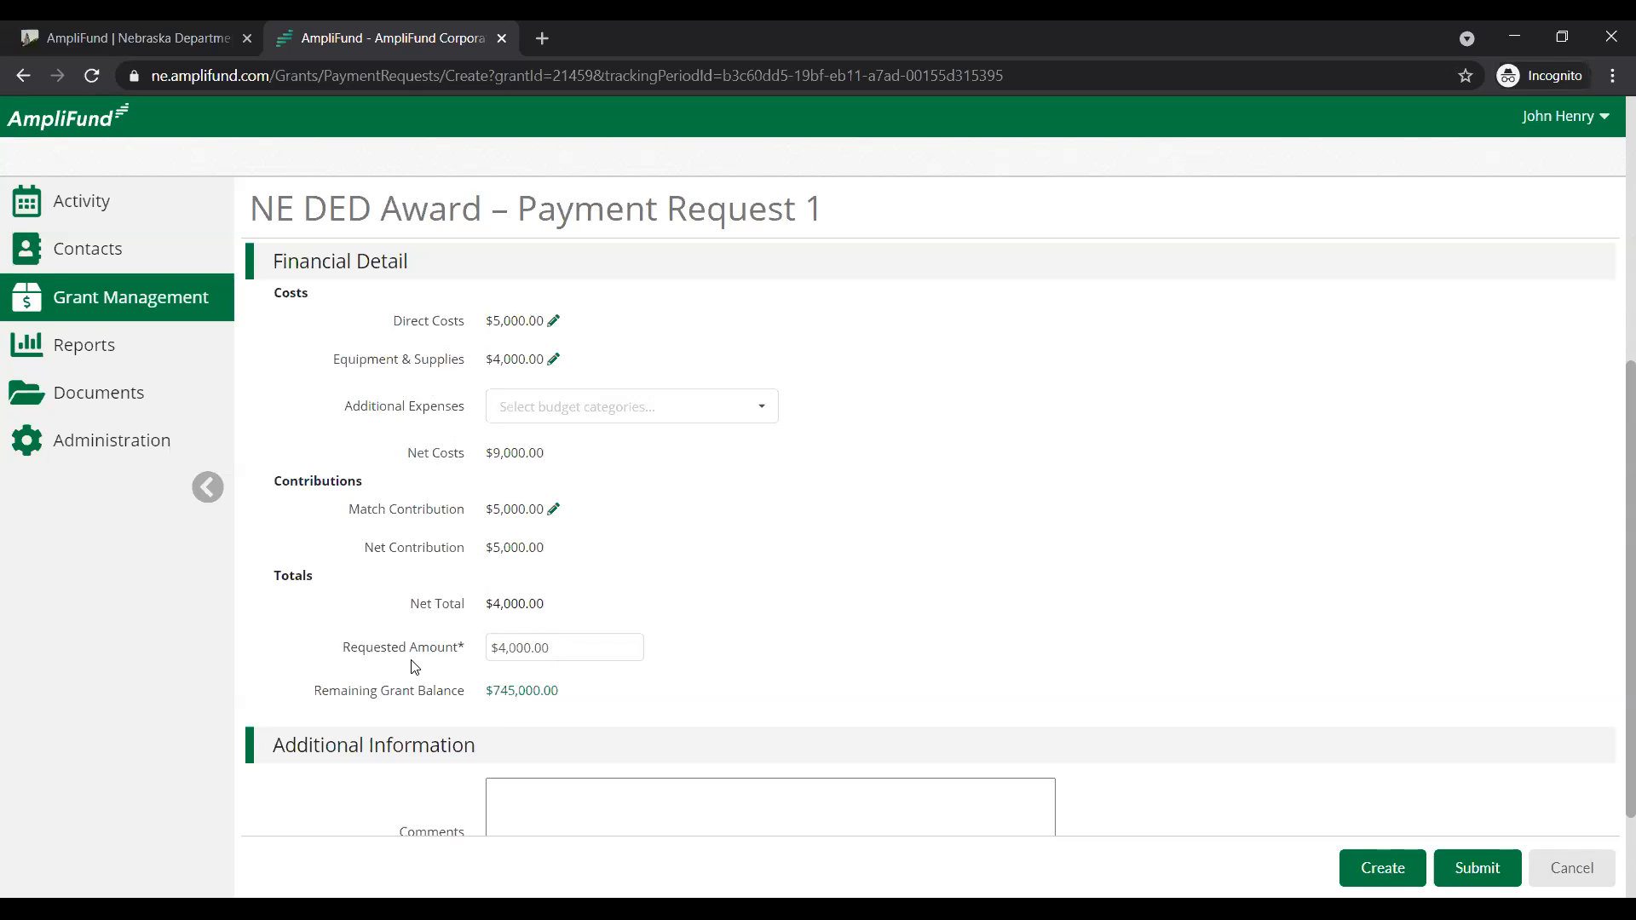
# - Open the remaining grant balance breakdown, examine the budget, expenses to date and match contributions to date, and close it
pyautogui.scroll(-1, 415, 667)
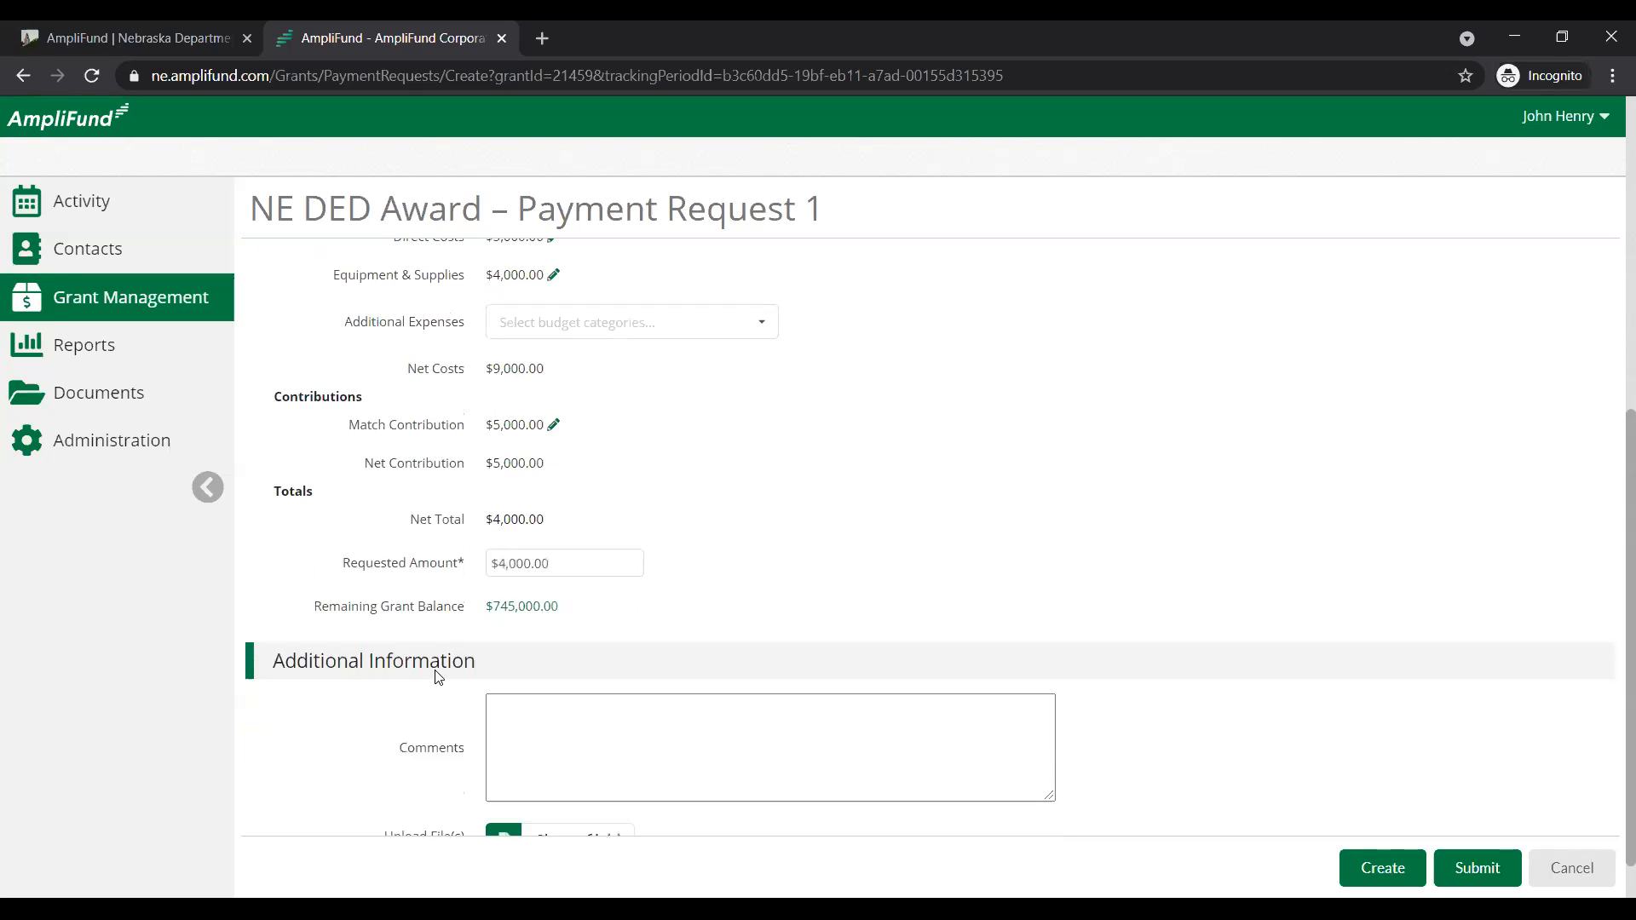
pyautogui.click(535, 594)
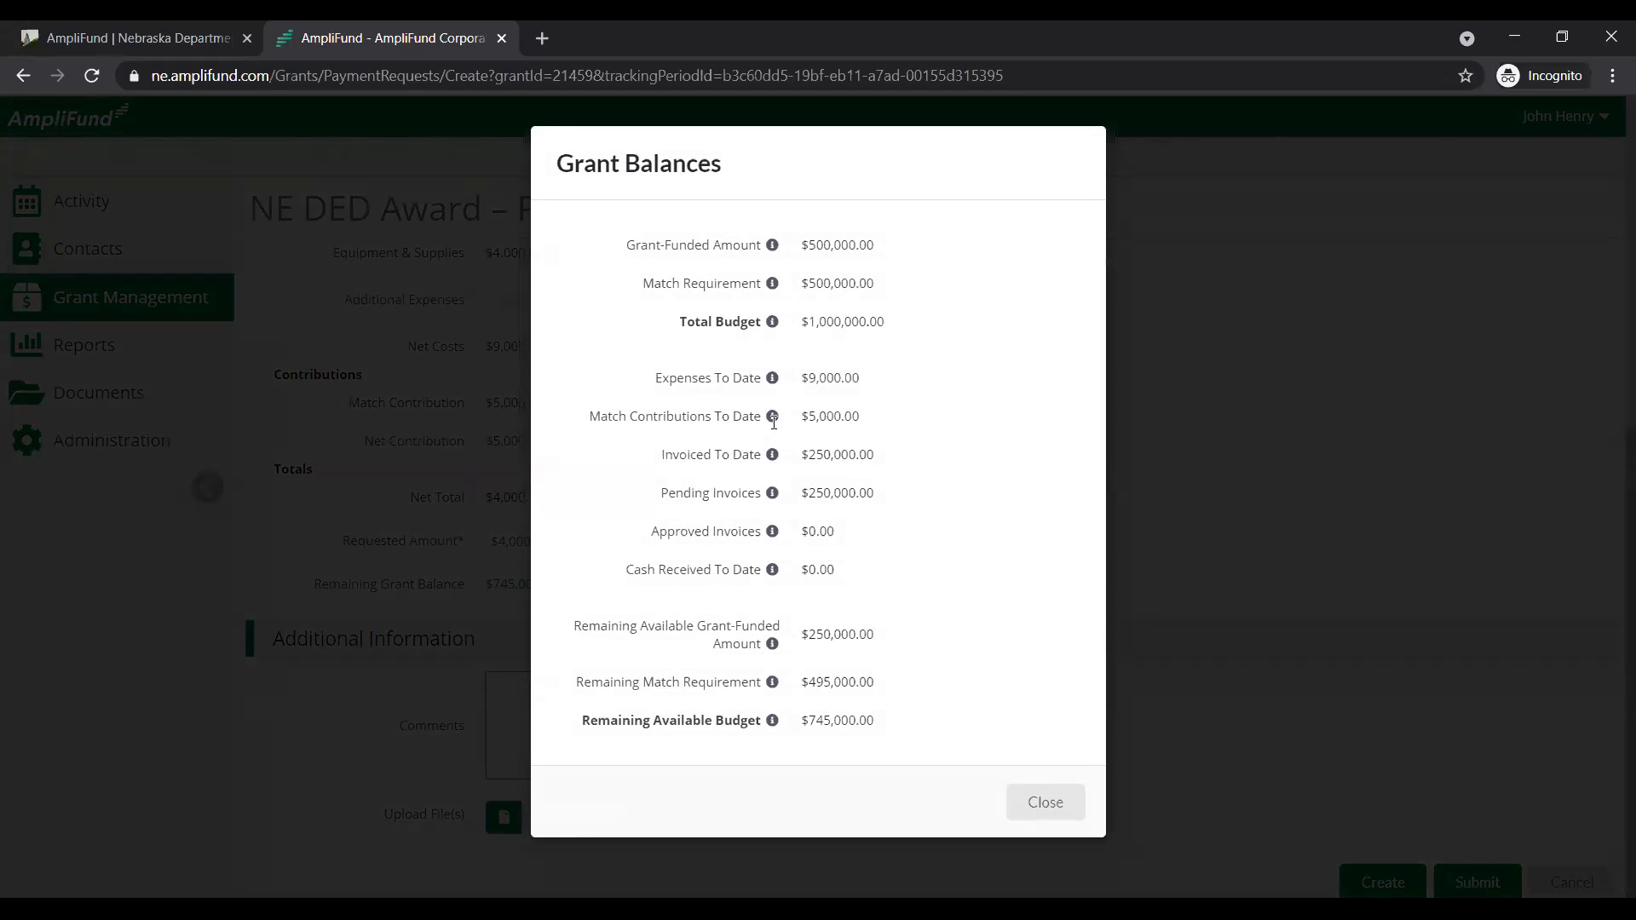
pyautogui.moveTo(625, 249); pyautogui.dragTo(915, 333)
pyautogui.click(915, 333)
pyautogui.moveTo(648, 385); pyautogui.dragTo(878, 386)
pyautogui.click(880, 411)
pyautogui.moveTo(594, 416); pyautogui.dragTo(805, 418)
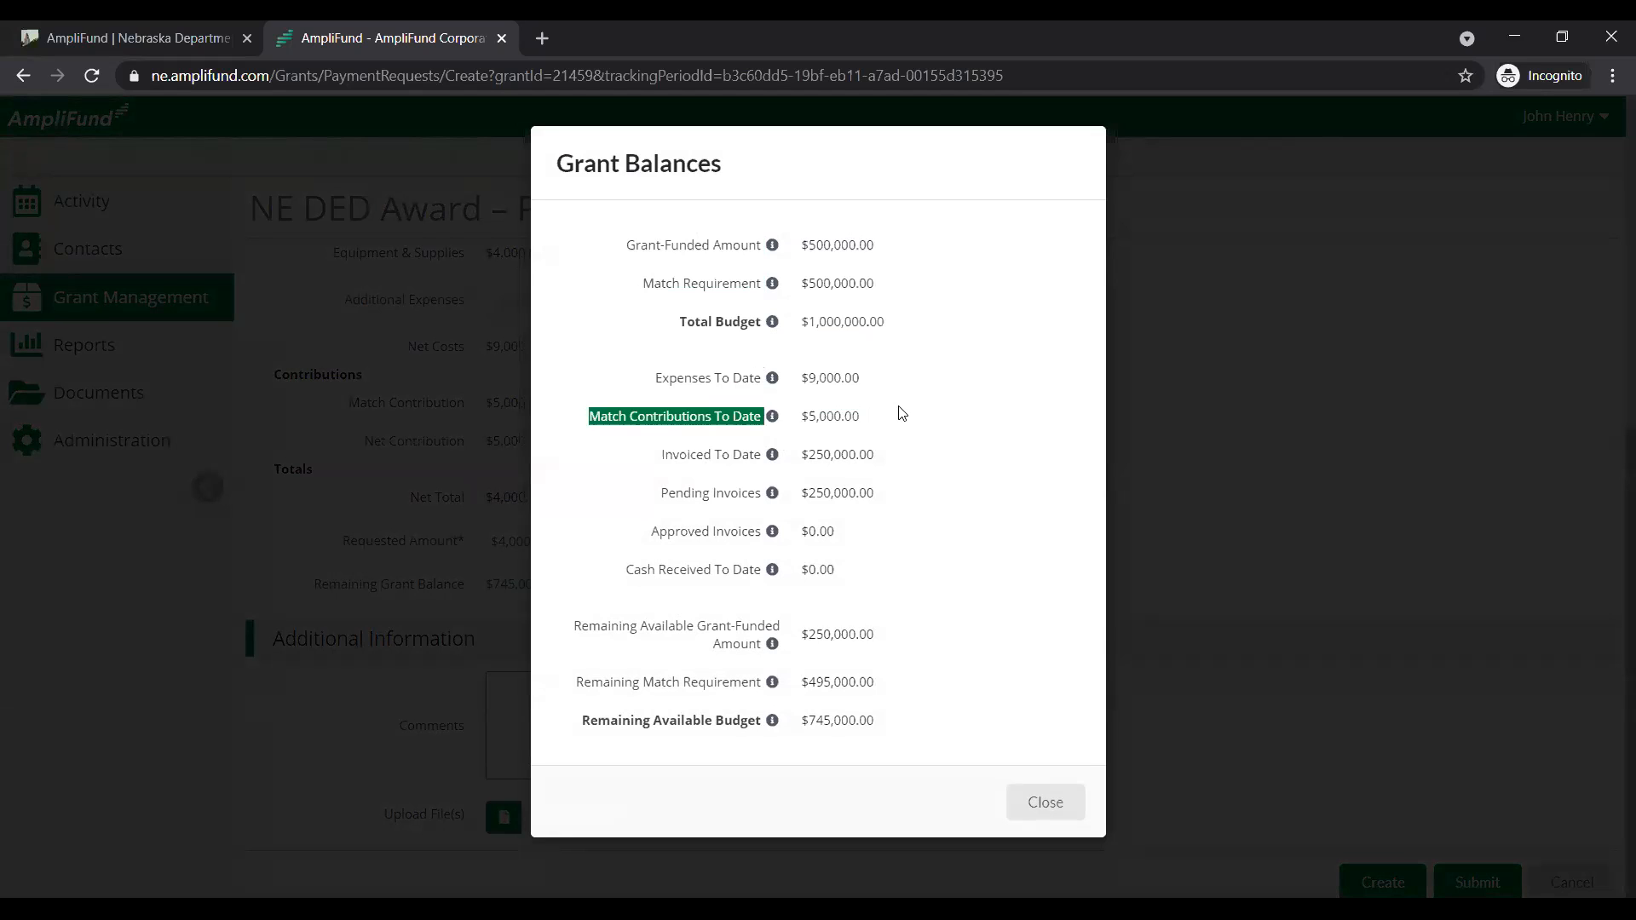
pyautogui.click(902, 414)
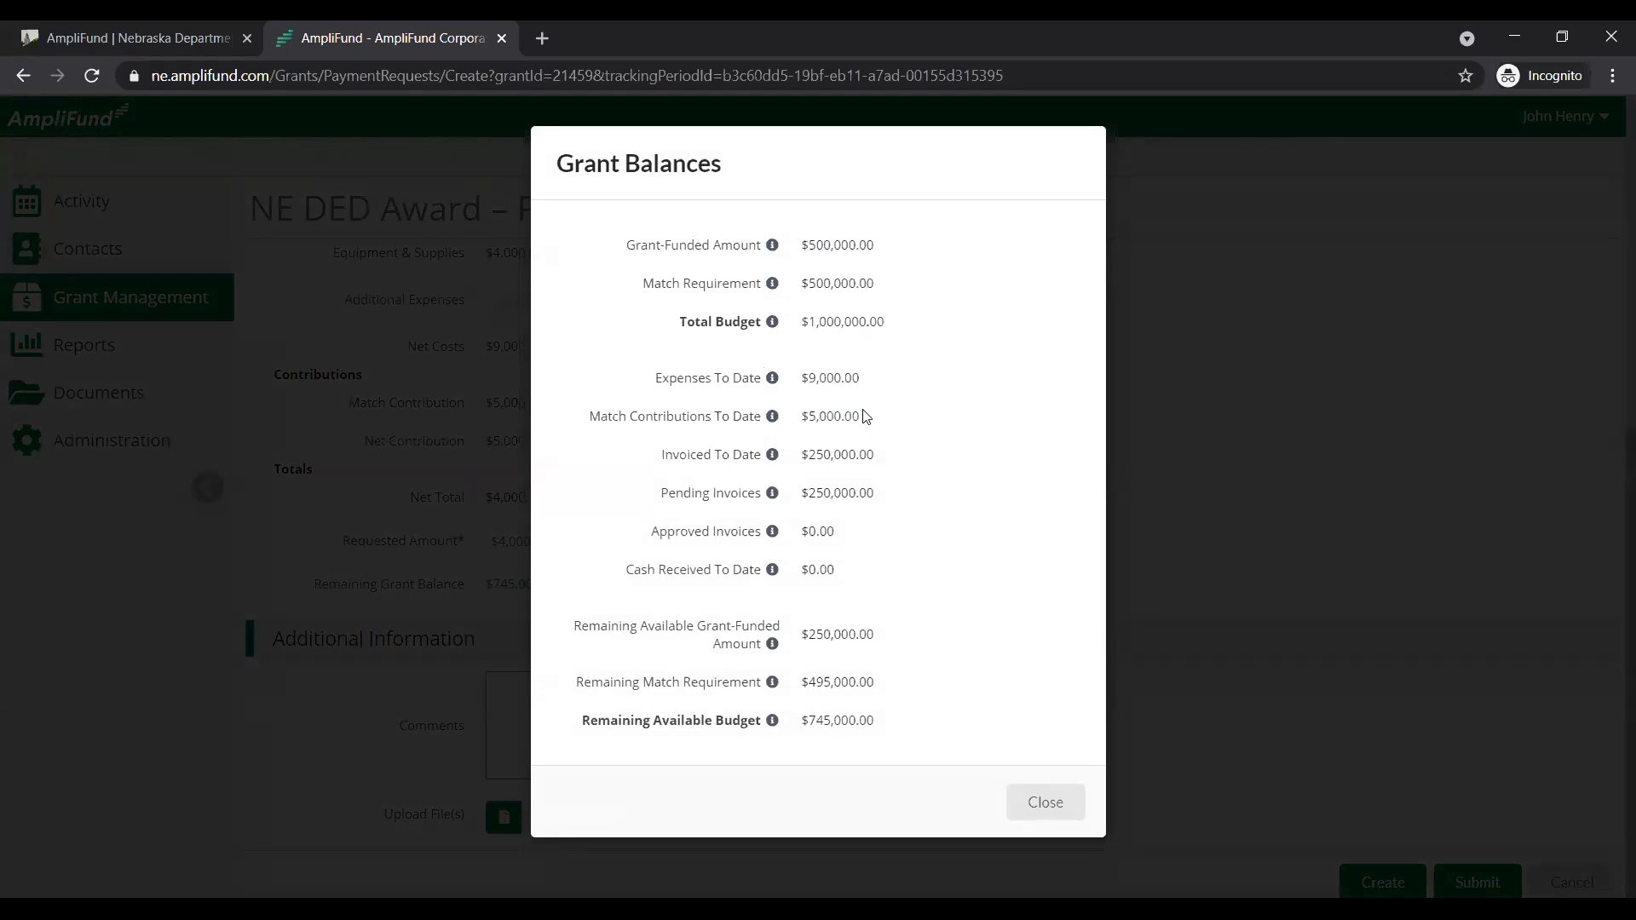
pyautogui.click(1050, 814)
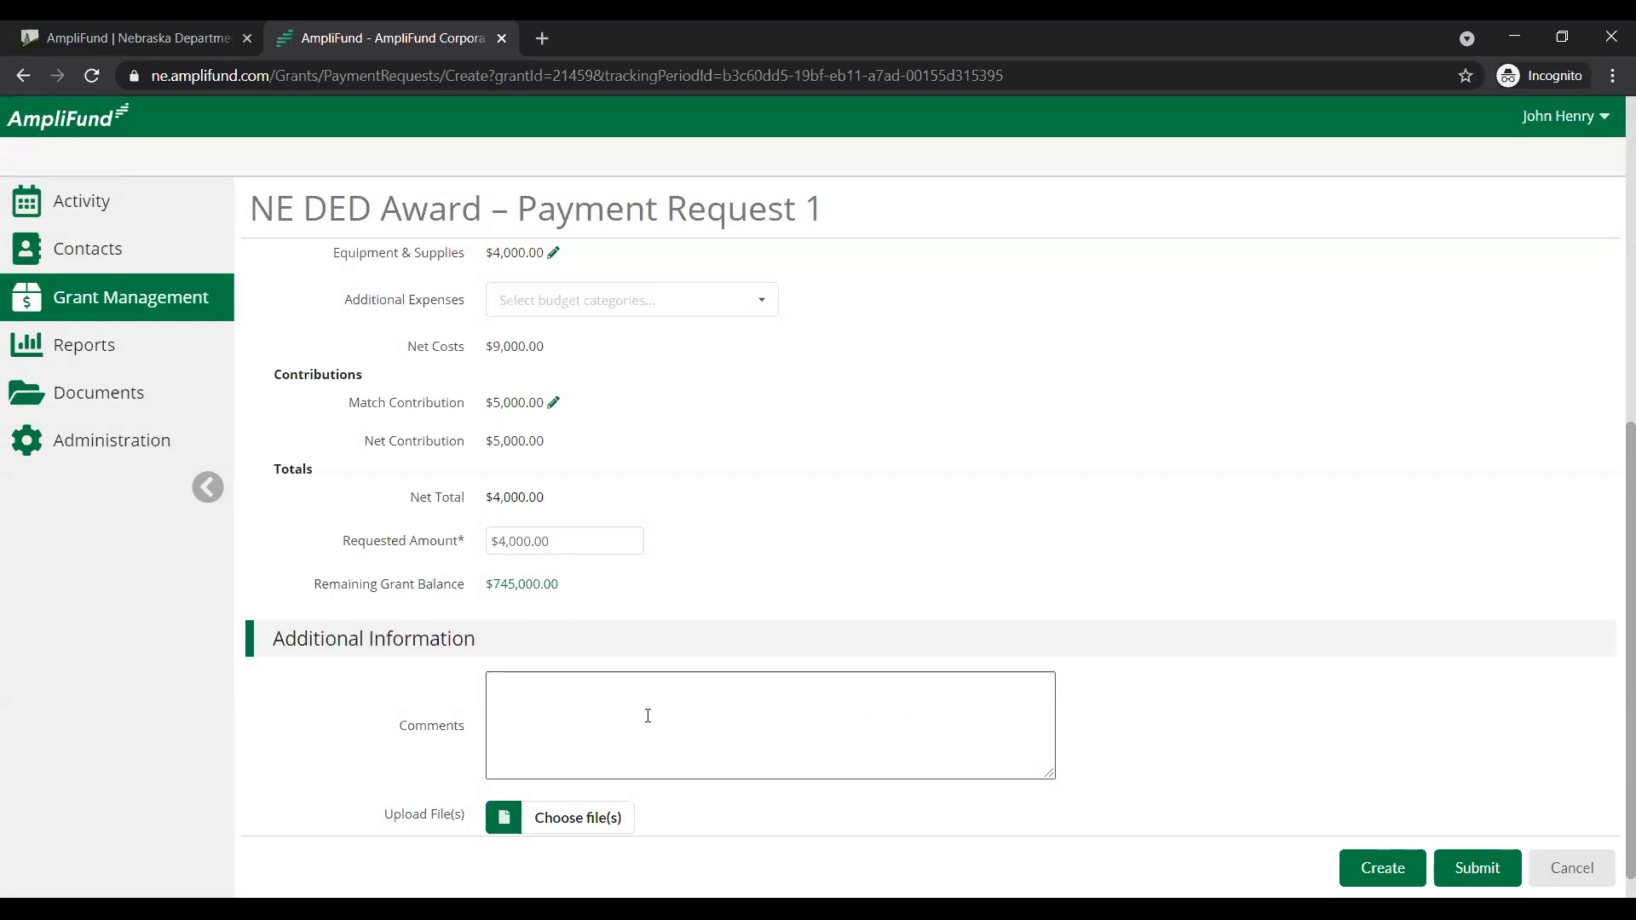
# - Add the comment "comments go here" and submit the payment request to the funder, checking its status
pyautogui.click(648, 716)
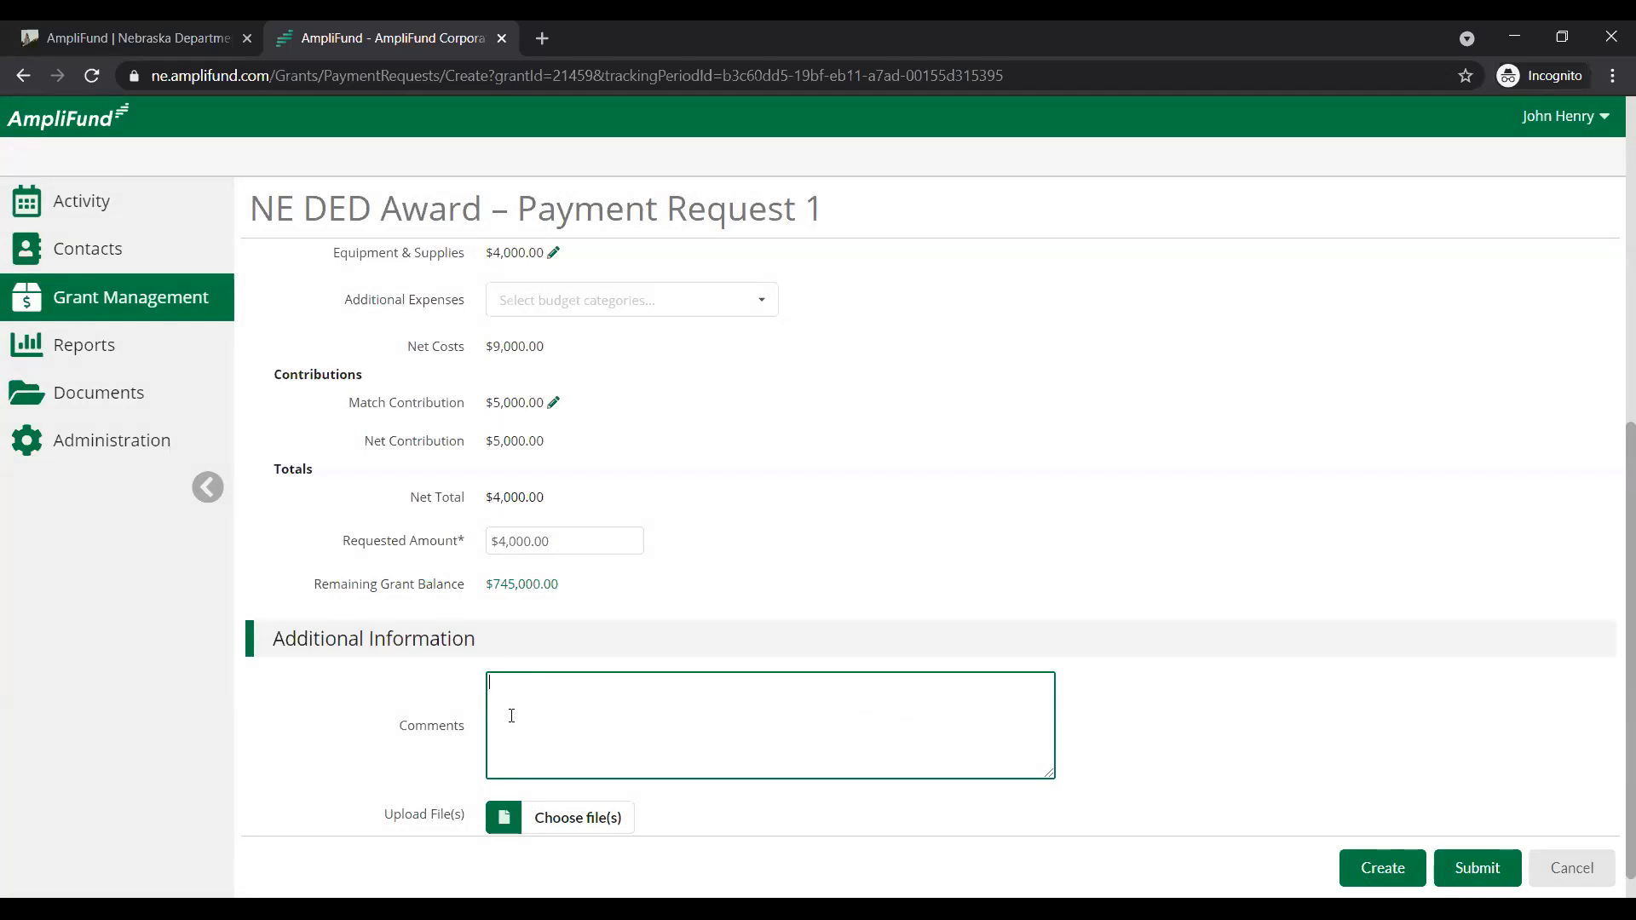
pyautogui.write('comments go here')
pyautogui.click(1500, 875)
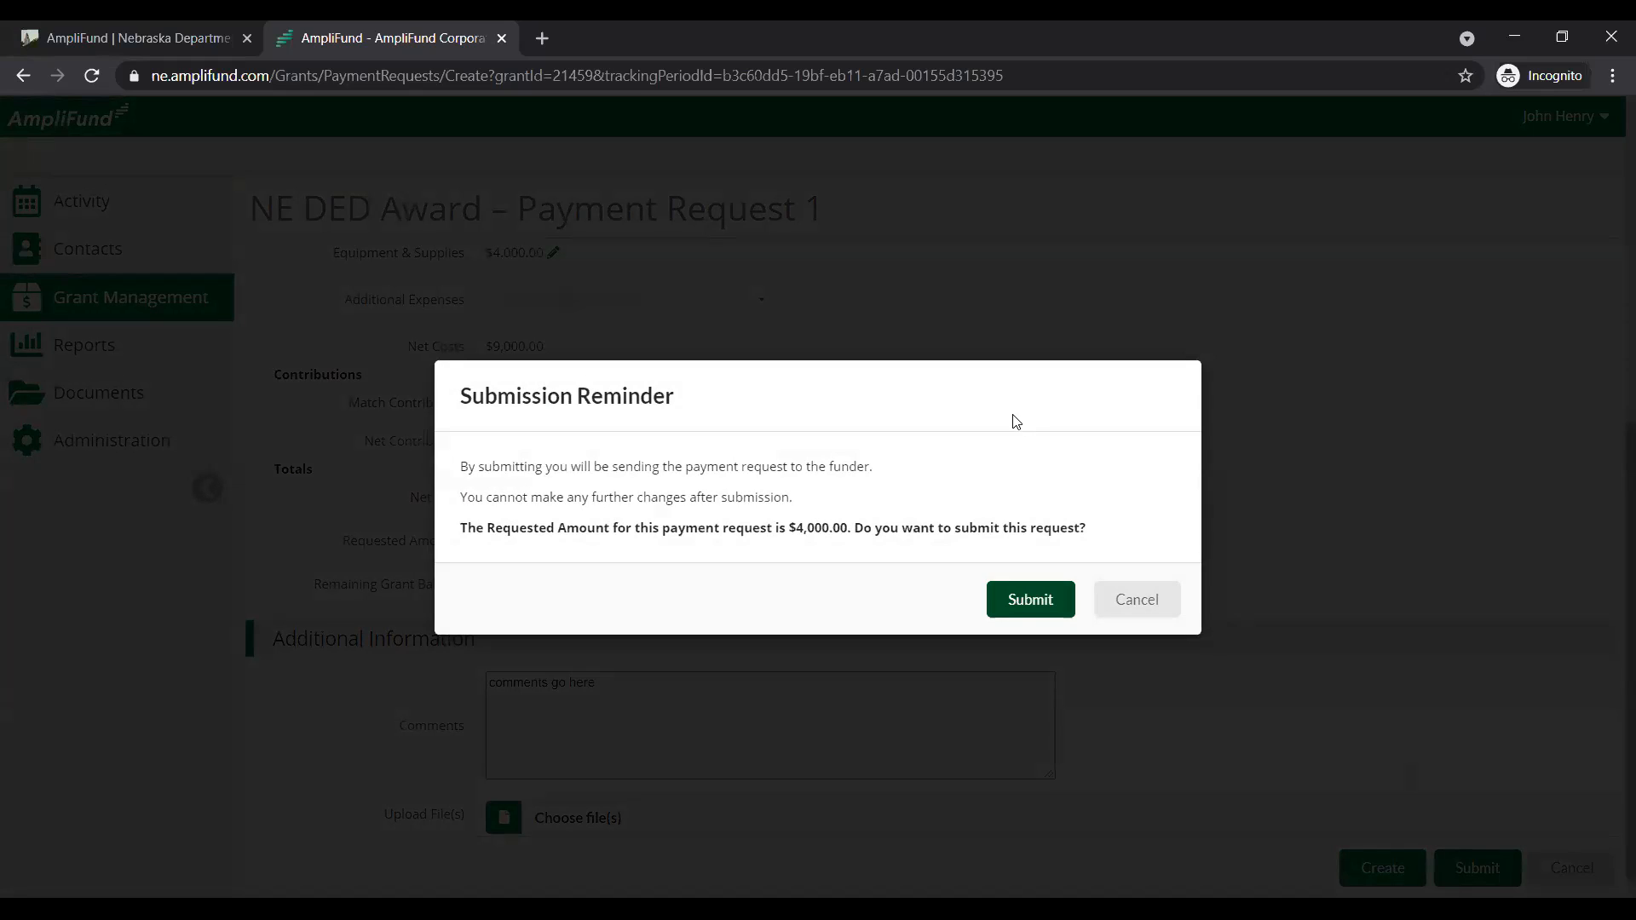
pyautogui.click(1019, 606)
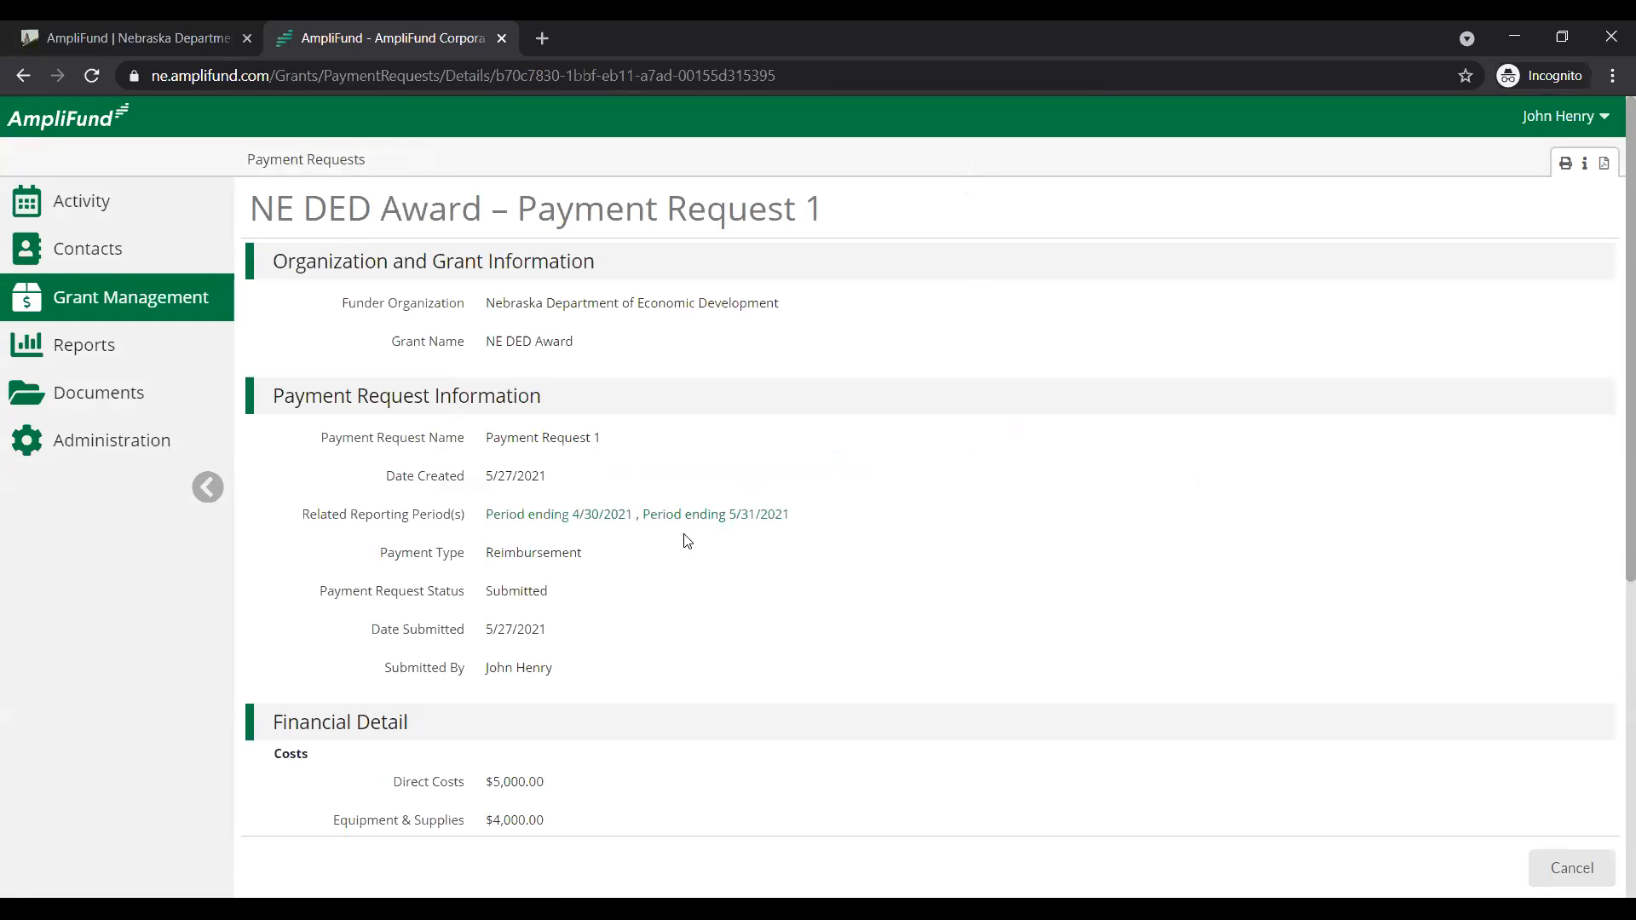
pyautogui.moveTo(581, 604); pyautogui.dragTo(320, 588)
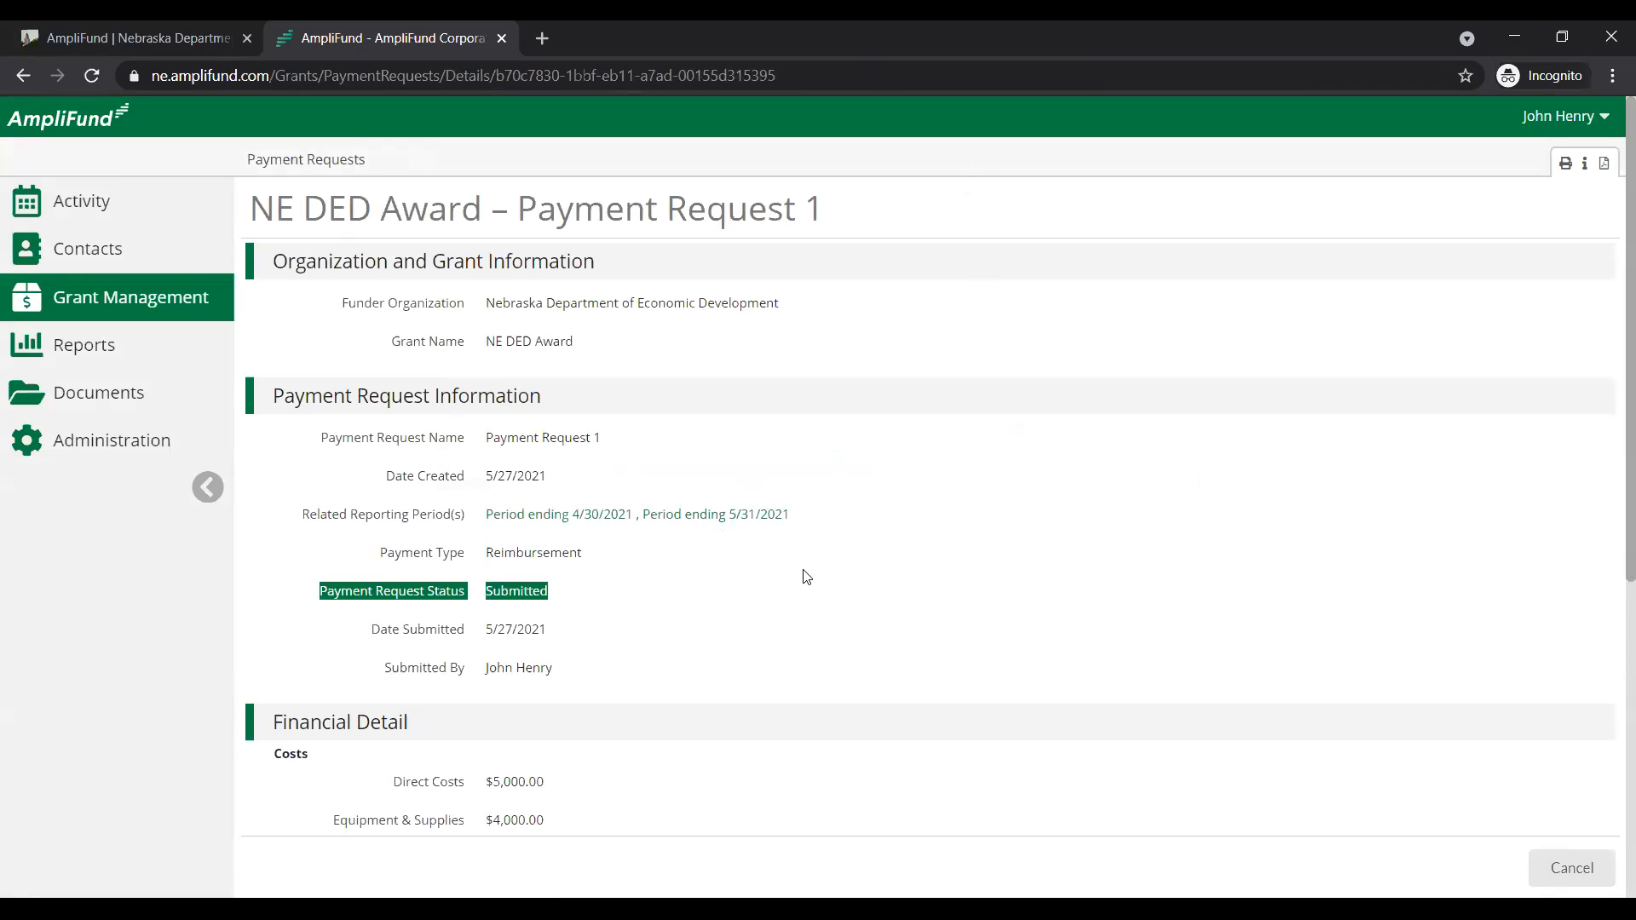
# - Examine the submitted payment request's status, submission date and submitter
pyautogui.scroll(-1, 806, 577)
pyautogui.moveTo(573, 577); pyautogui.dragTo(317, 577)
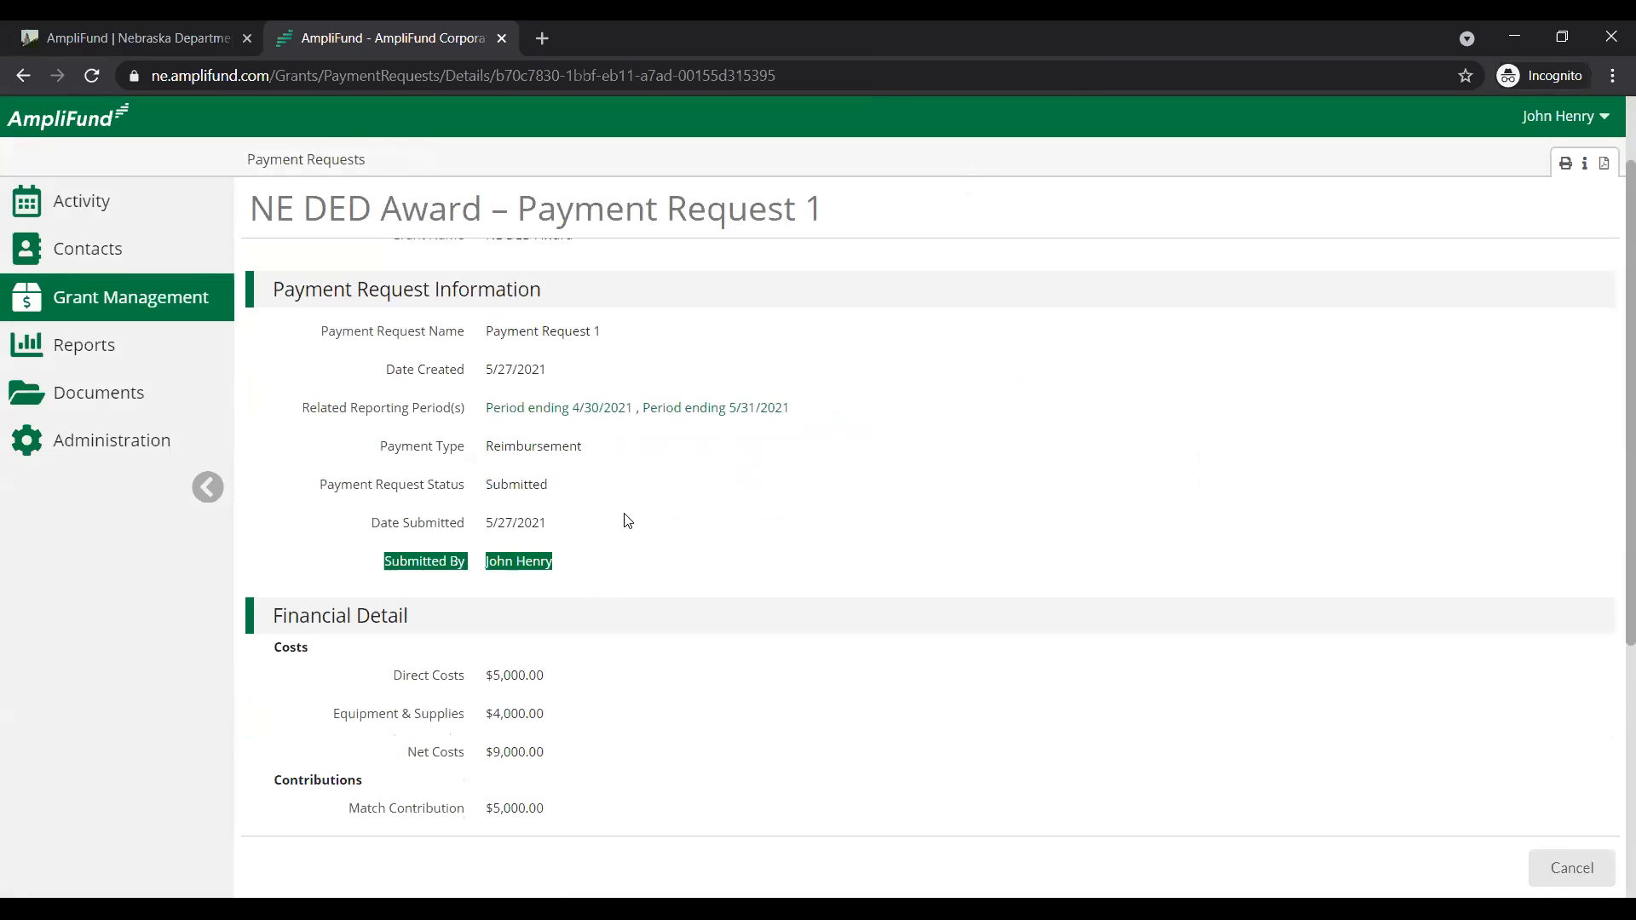
pyautogui.moveTo(618, 518); pyautogui.dragTo(300, 524)
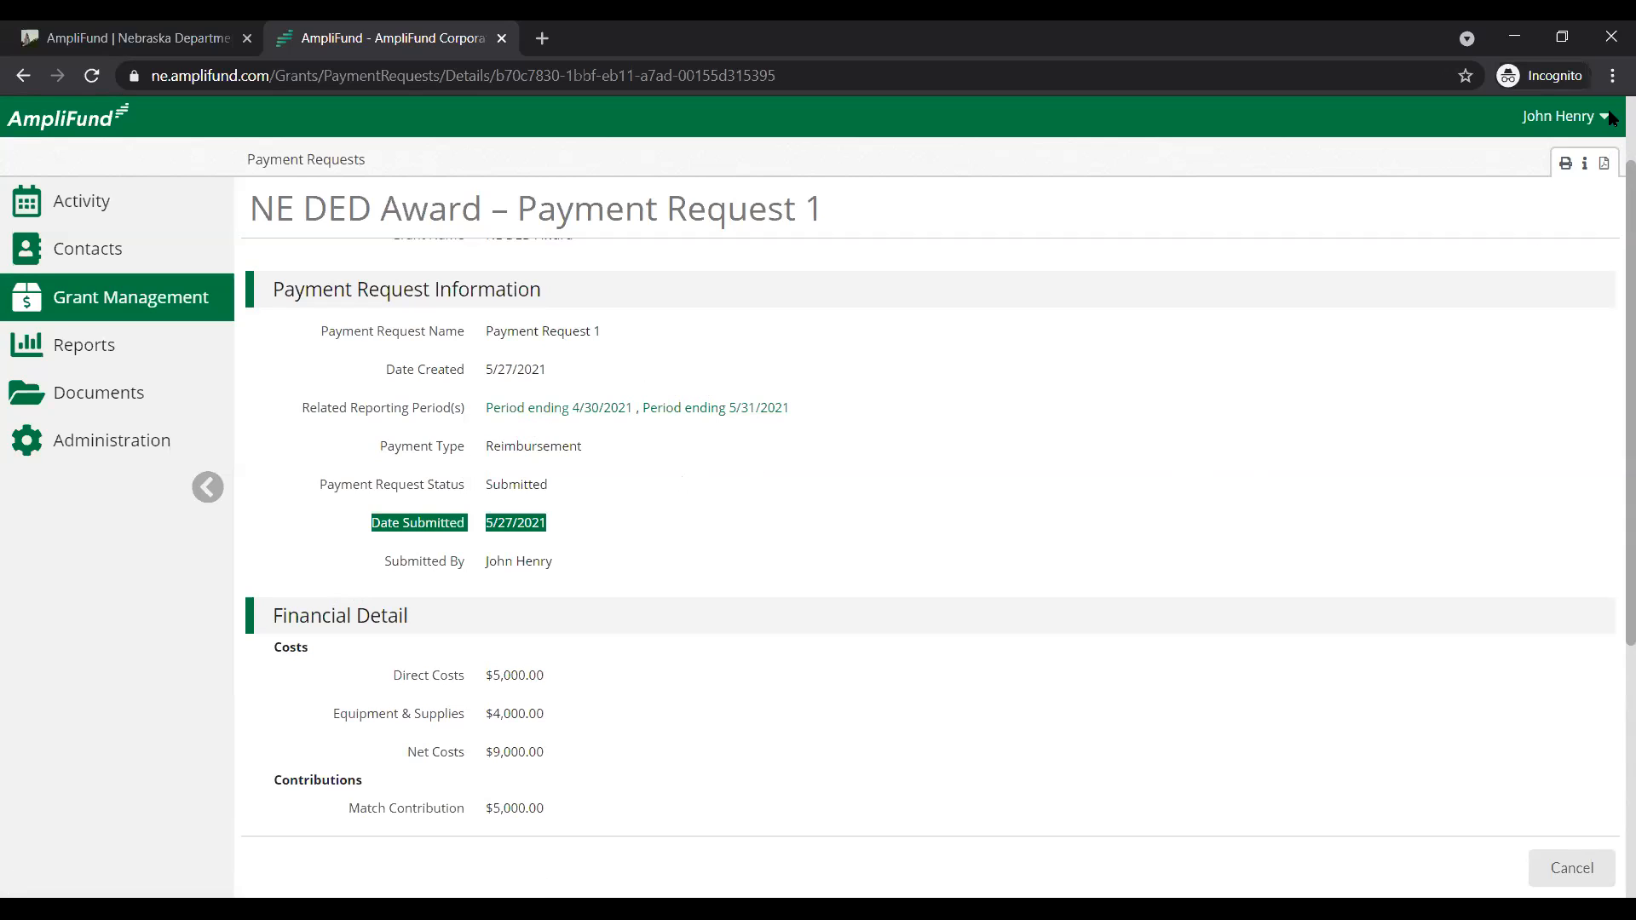
pyautogui.scroll(1, 1609, 126)
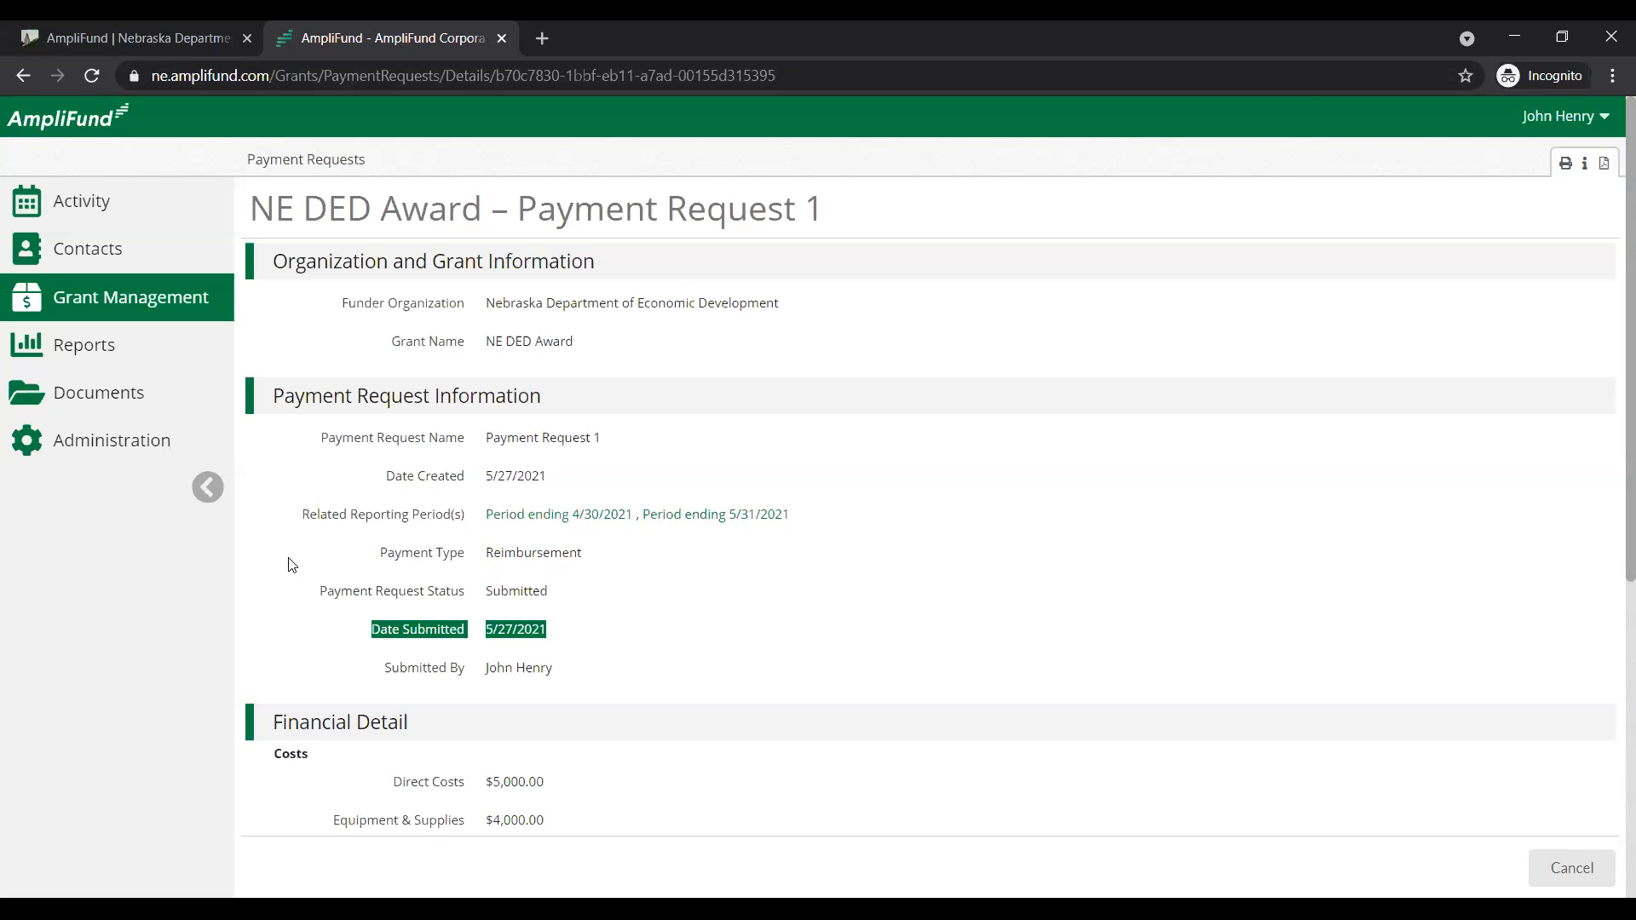
pyautogui.moveTo(284, 608); pyautogui.dragTo(1148, 596)
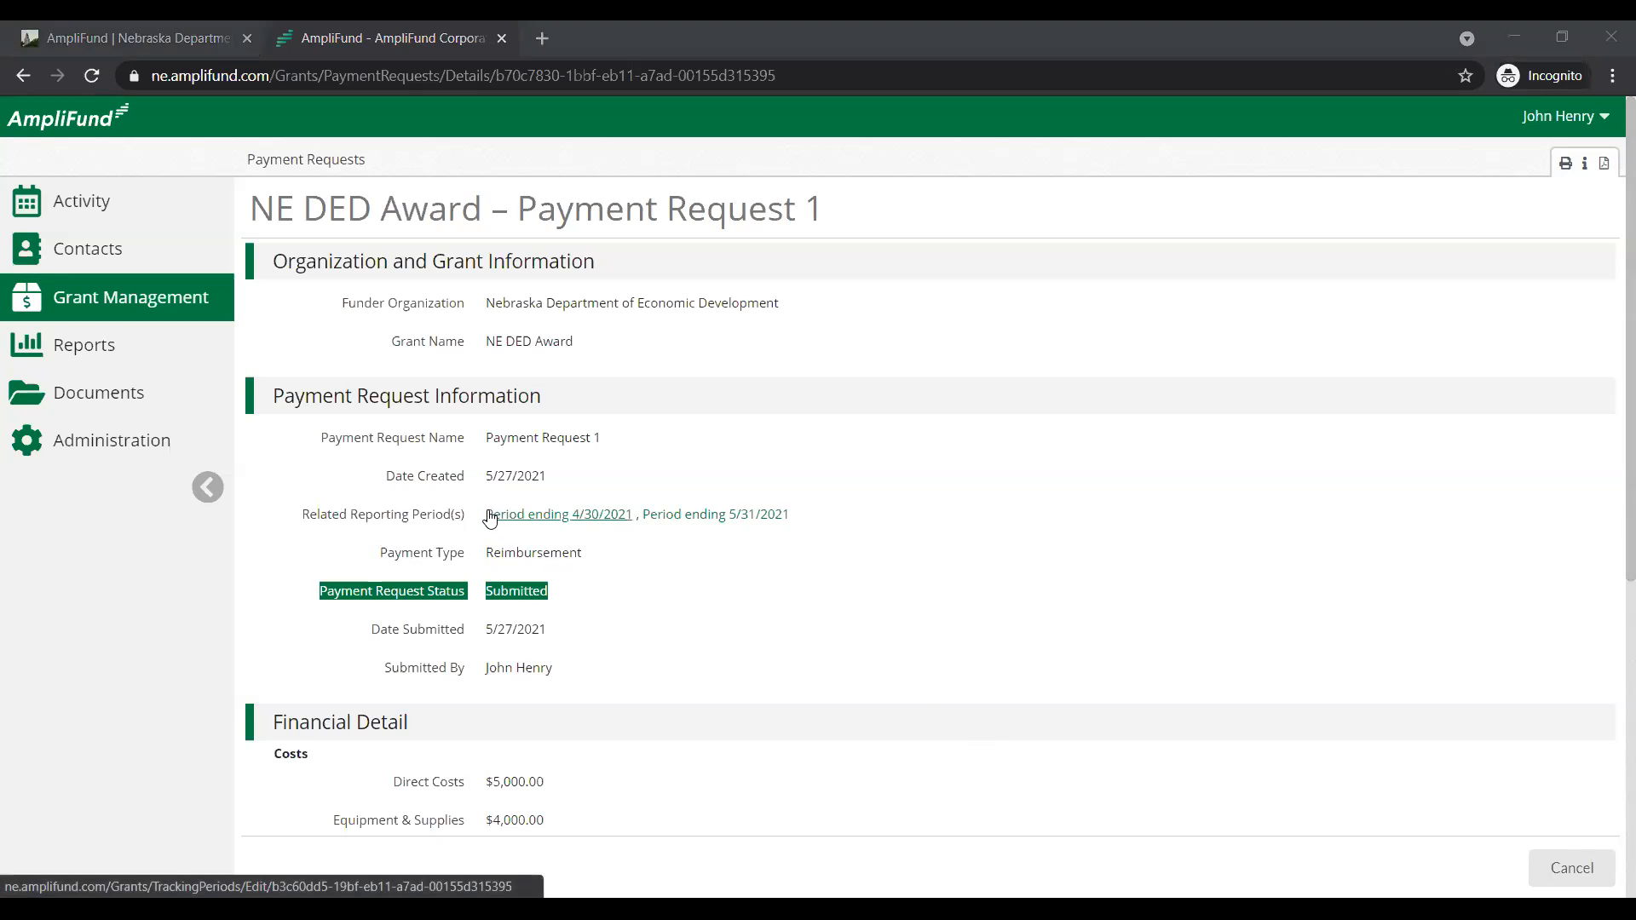
# - Open the expenses list from the related reporting period ending 4/30/2021 and set its time frame filter to All
pyautogui.click(553, 519)
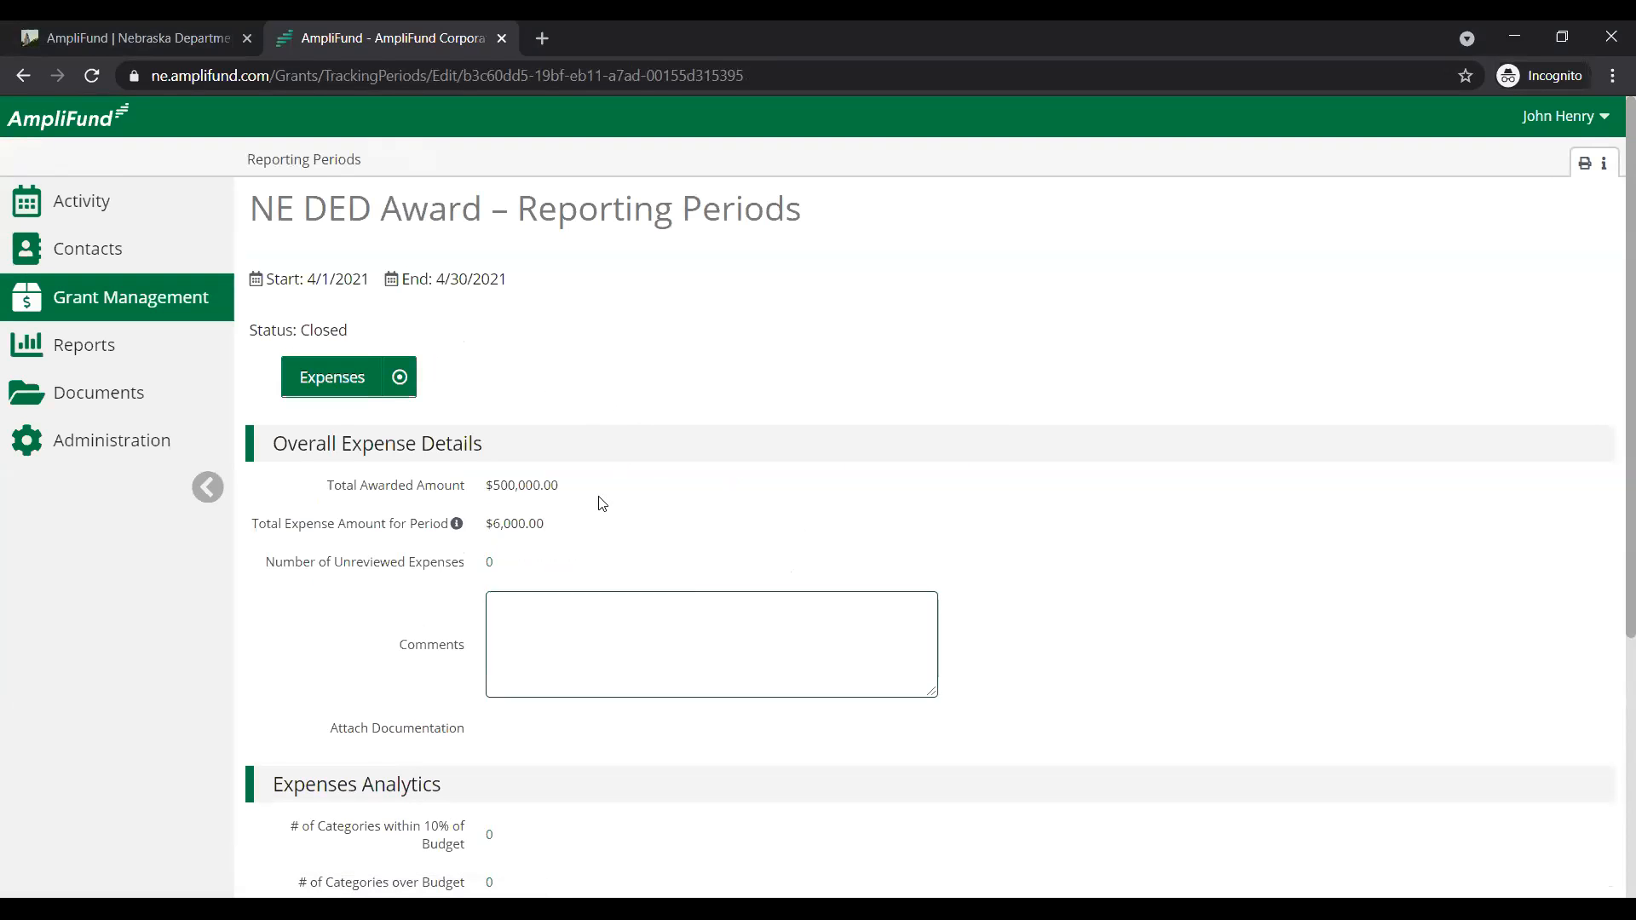
pyautogui.click(490, 563)
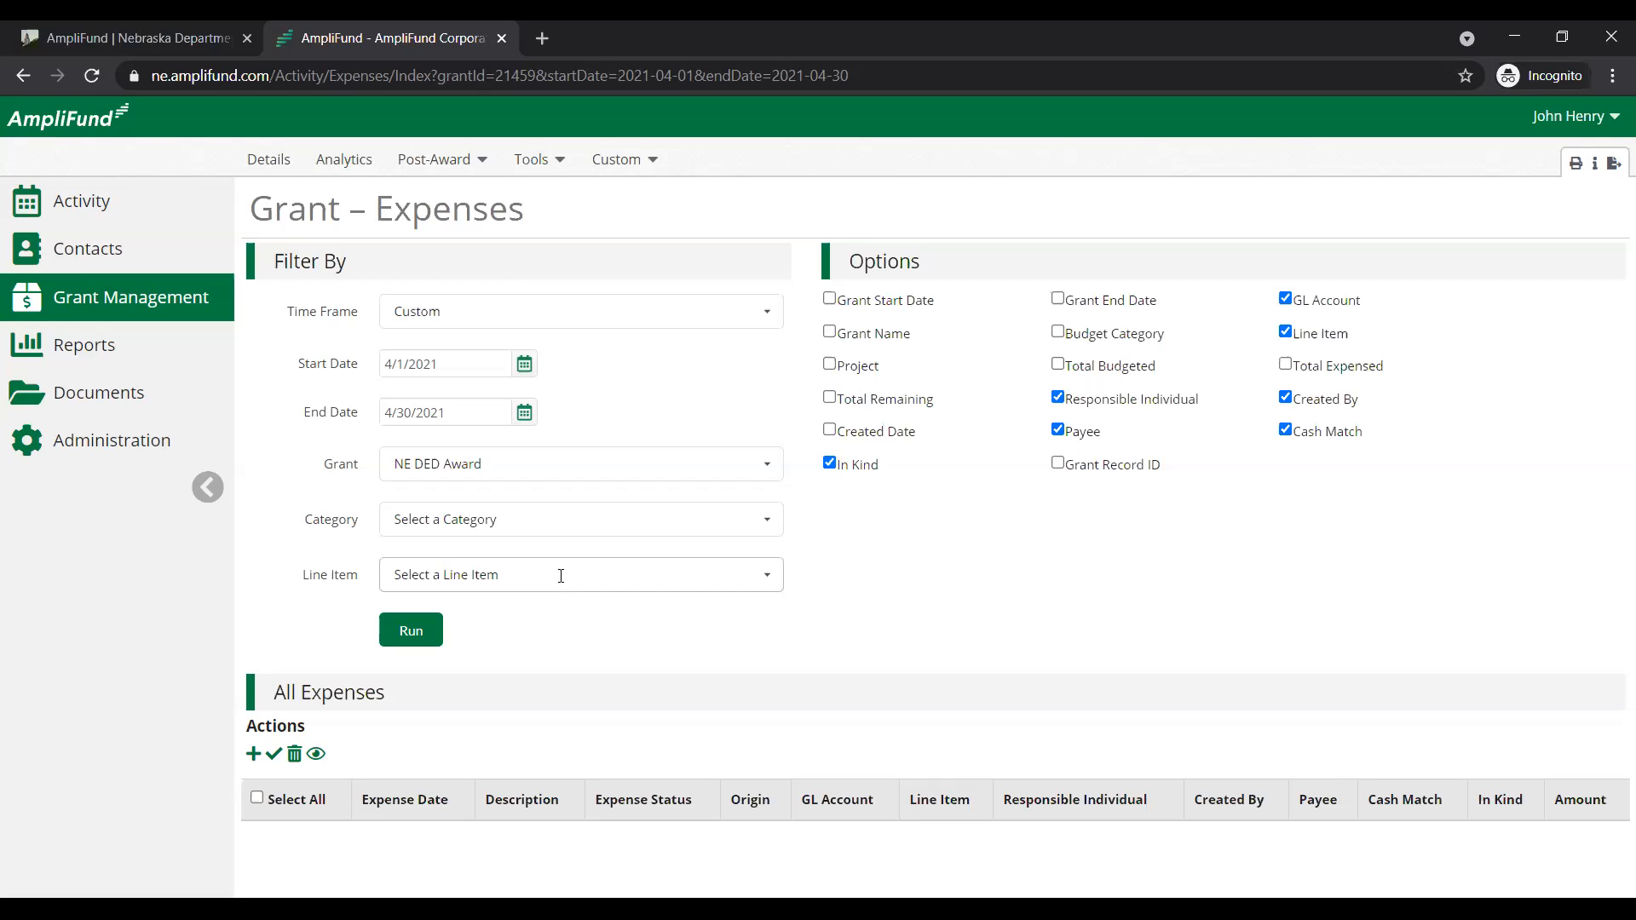
pyautogui.click(566, 319)
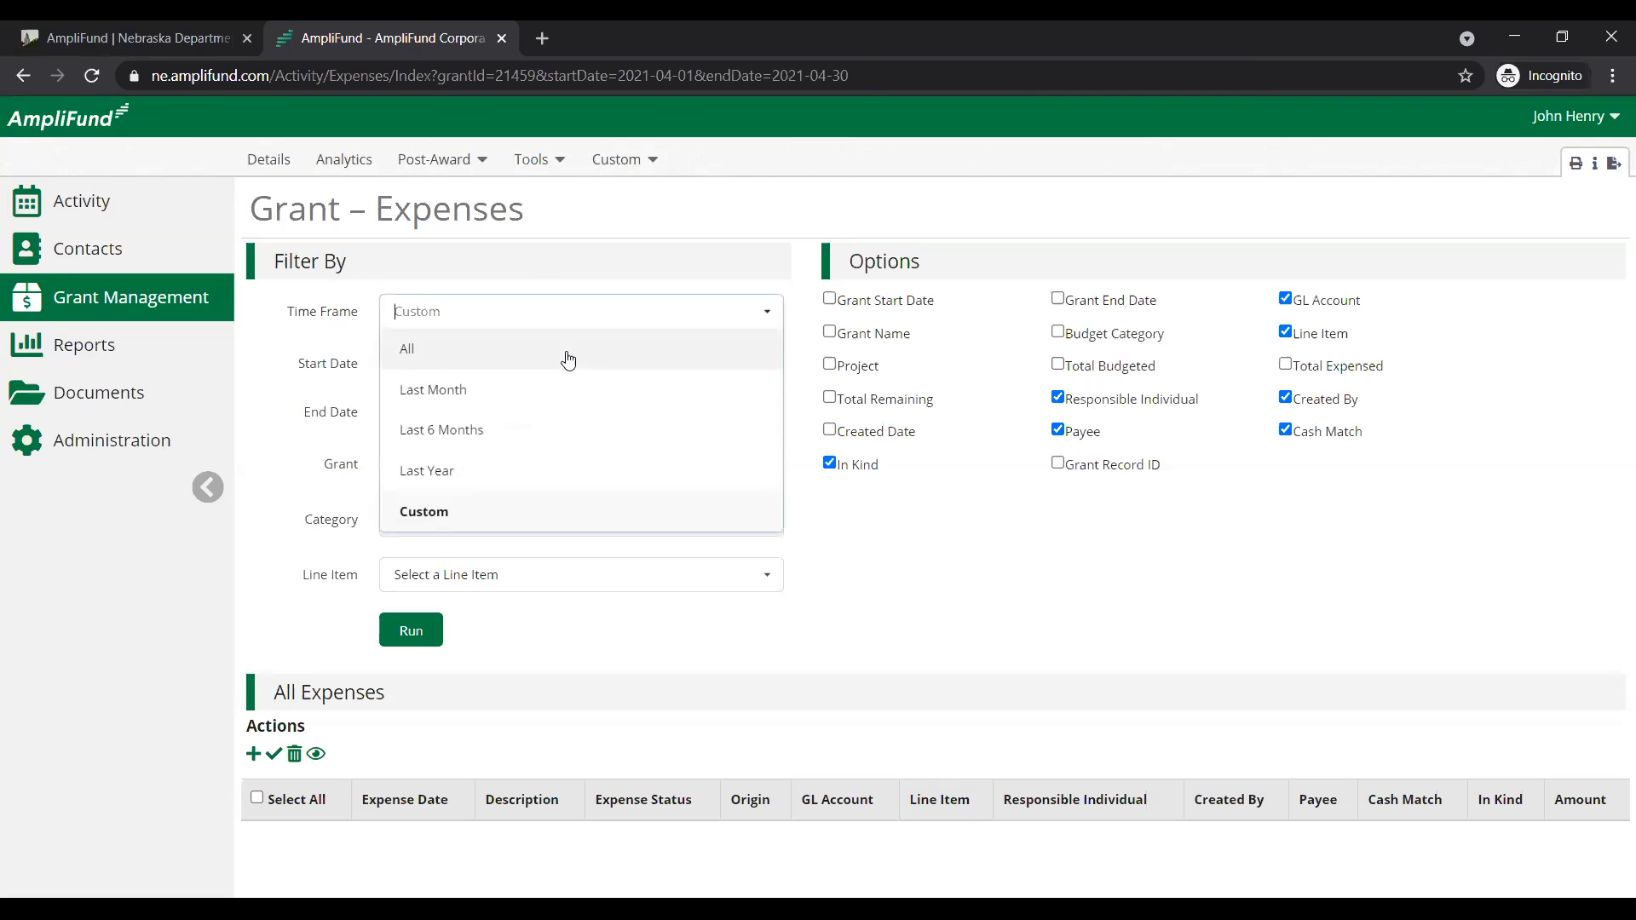
pyautogui.click(568, 356)
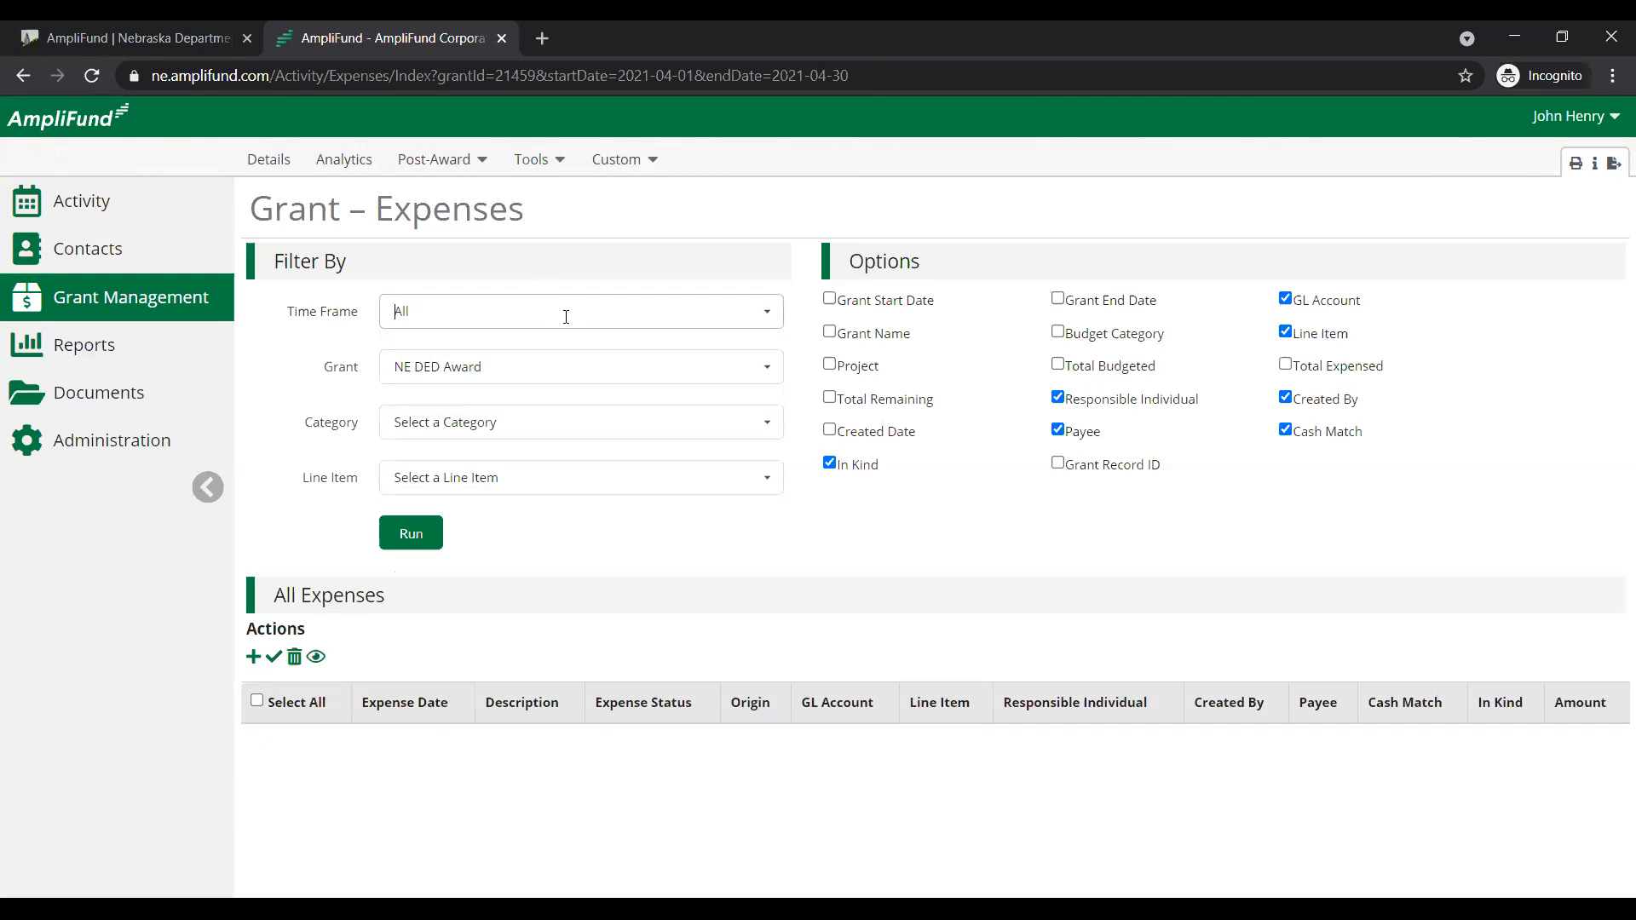
pyautogui.click(566, 317)
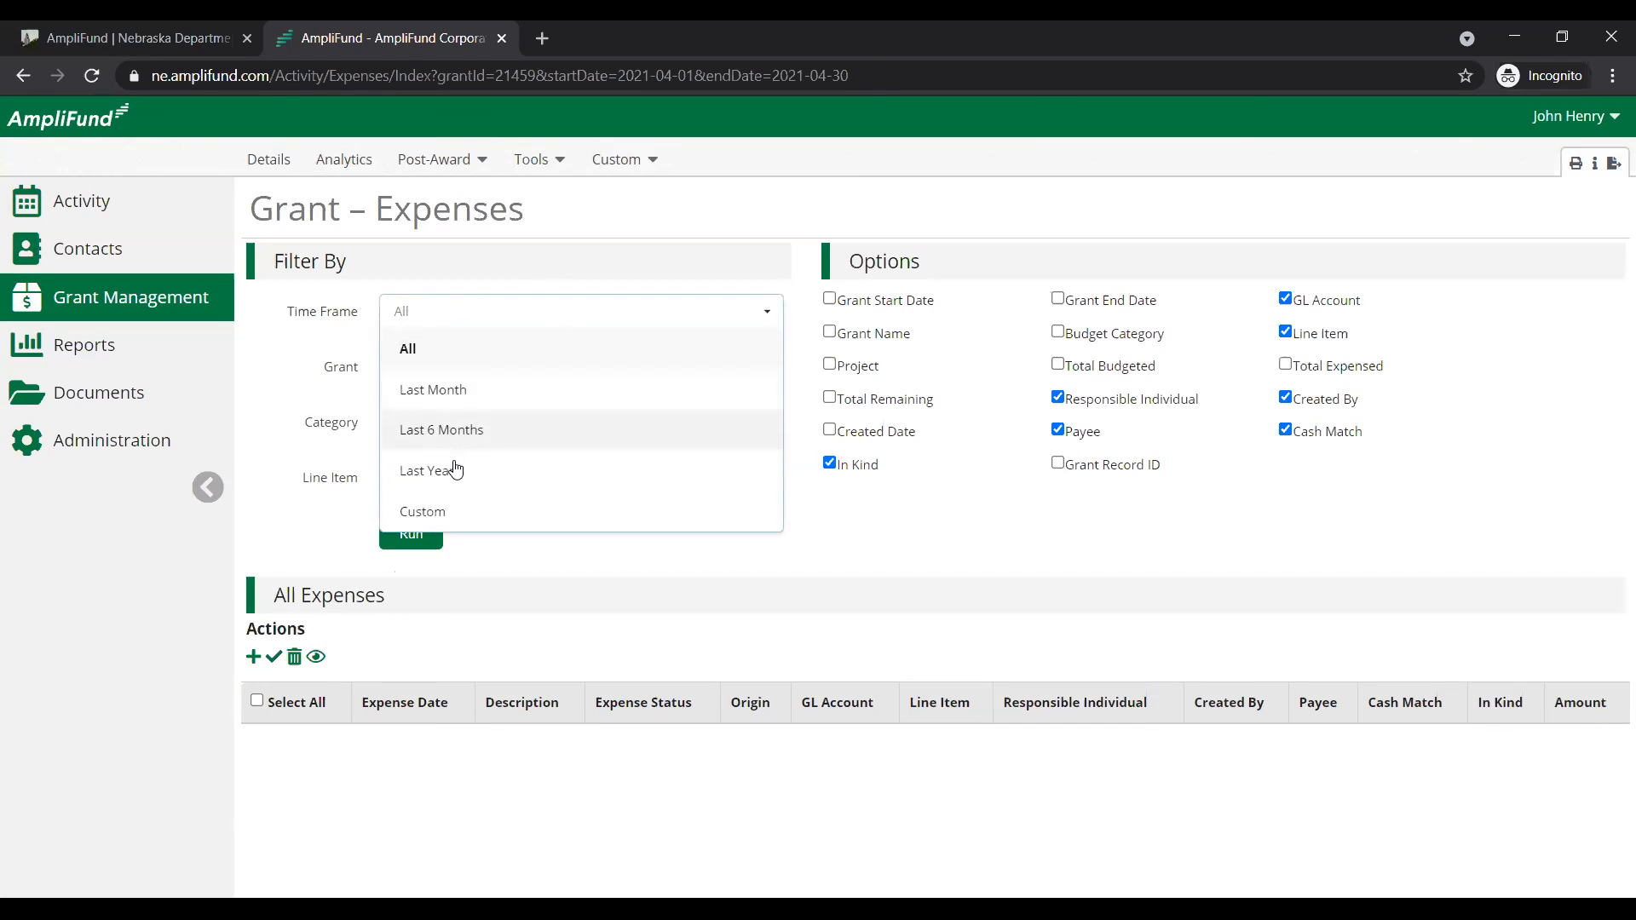
pyautogui.click(448, 508)
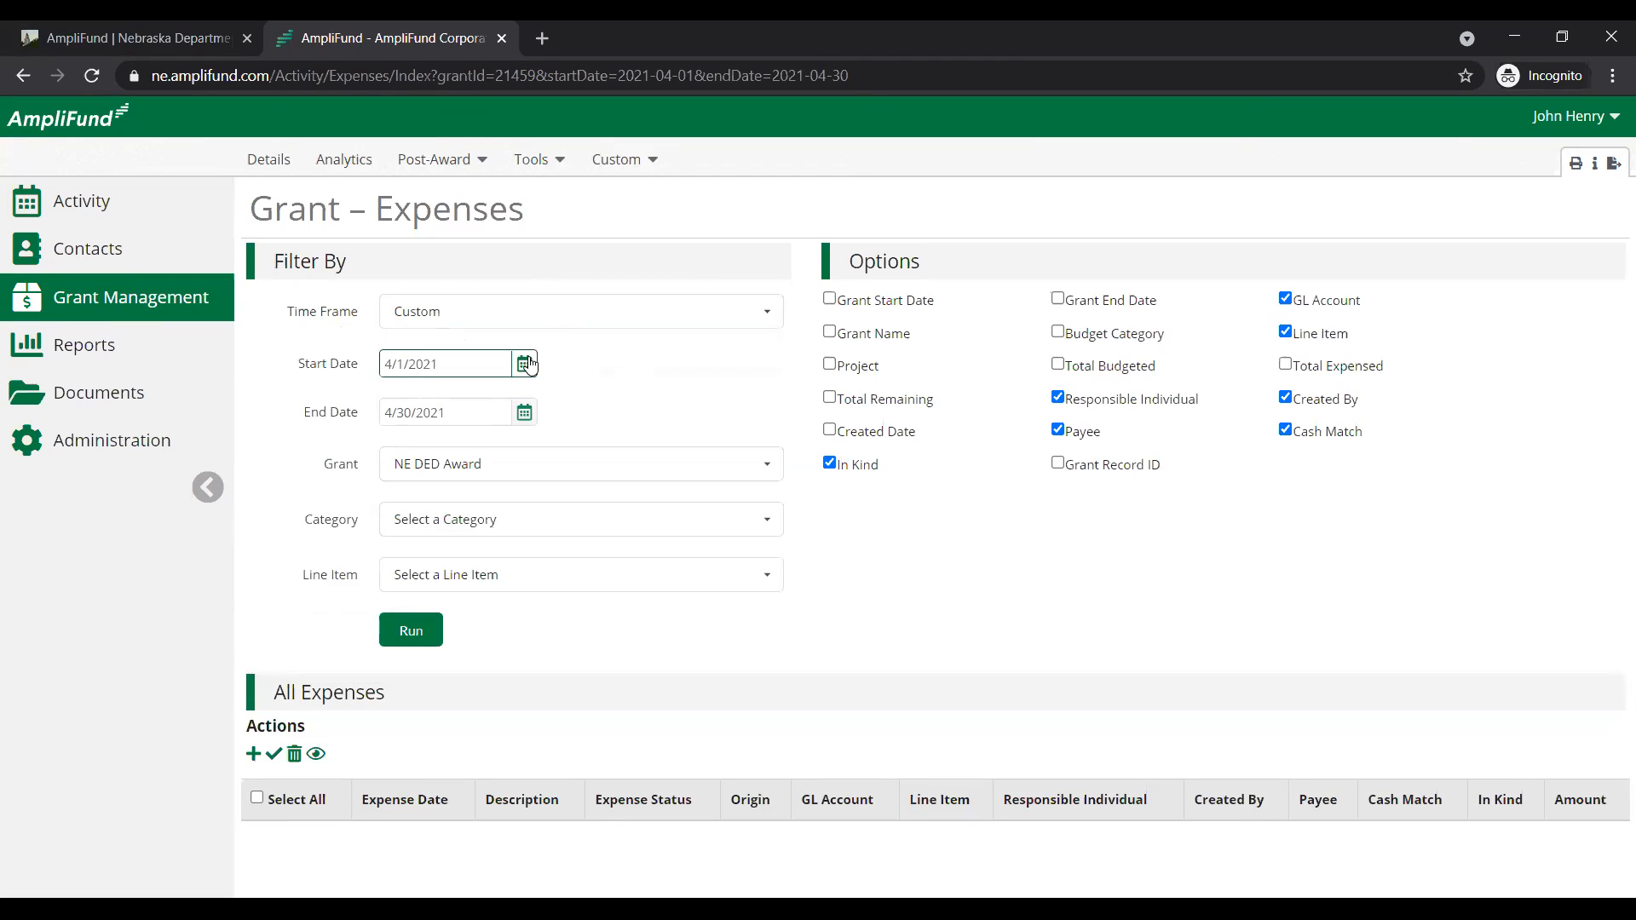
pyautogui.click(503, 317)
pyautogui.click(500, 347)
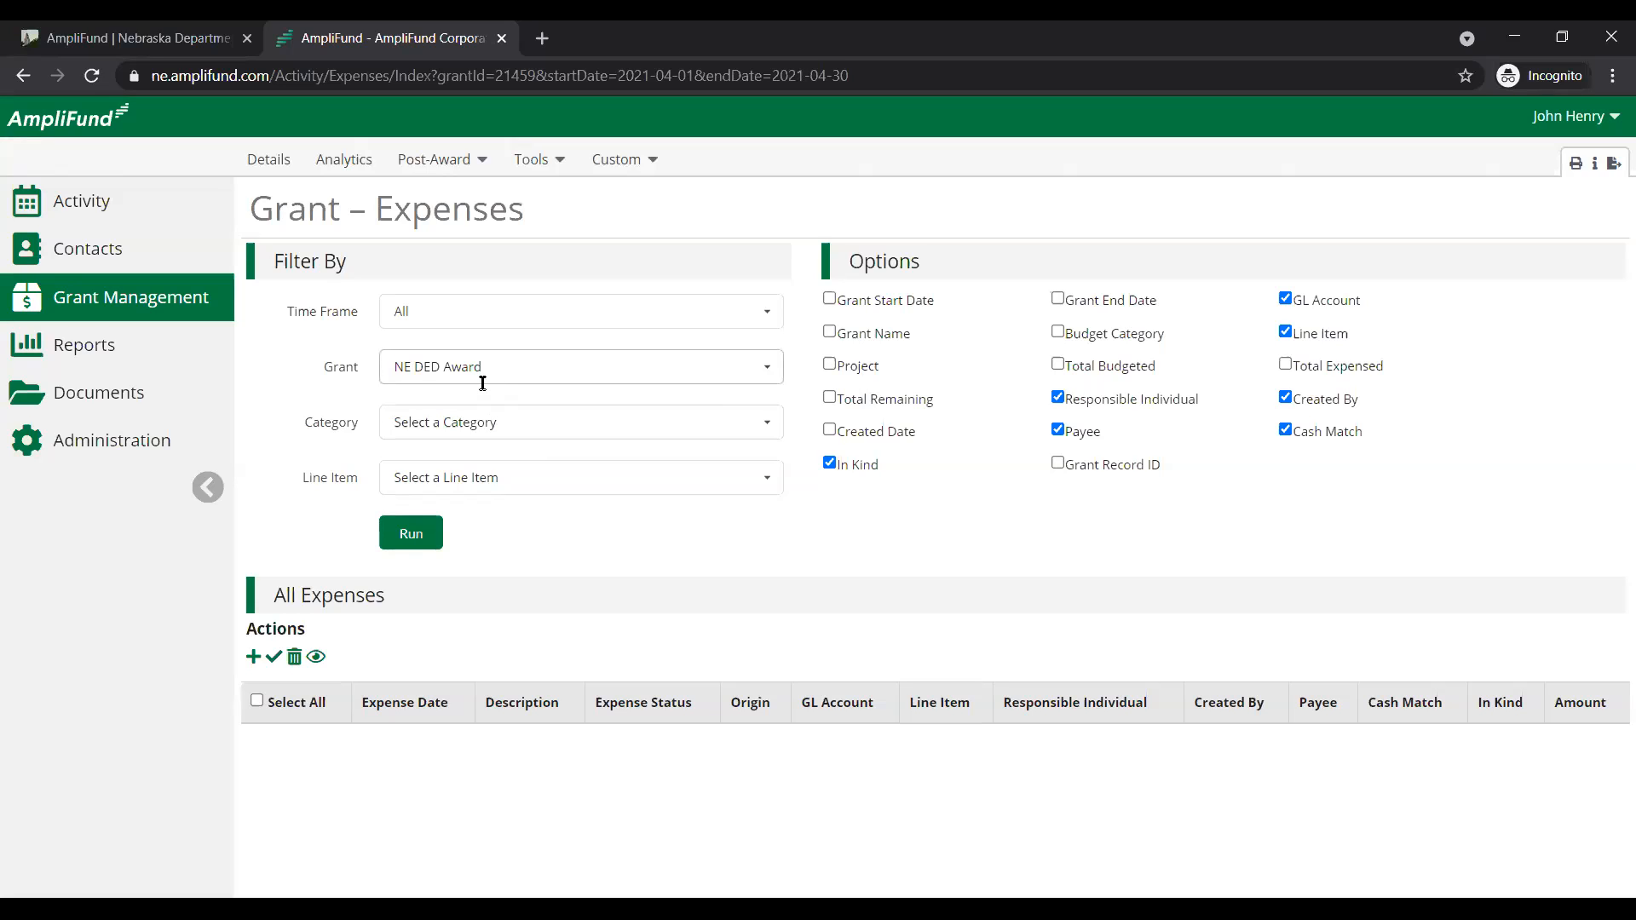
# - Set the category and line item filters to Equipment & Supplies, and clear both filters again
pyautogui.click(545, 423)
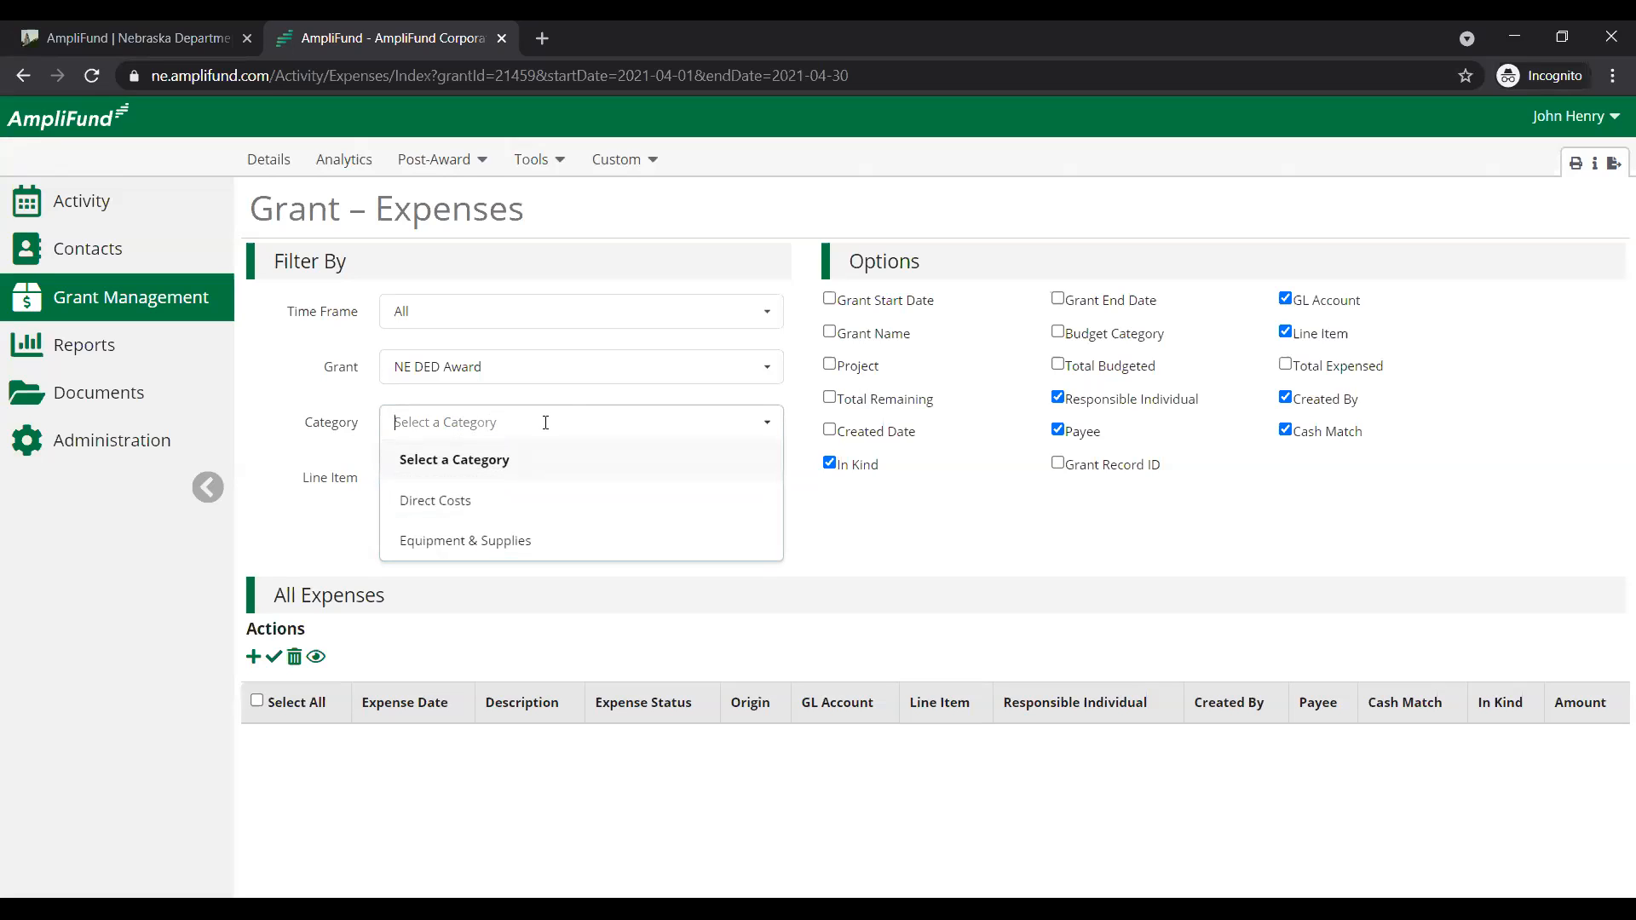
pyautogui.click(542, 541)
pyautogui.click(541, 478)
pyautogui.click(523, 559)
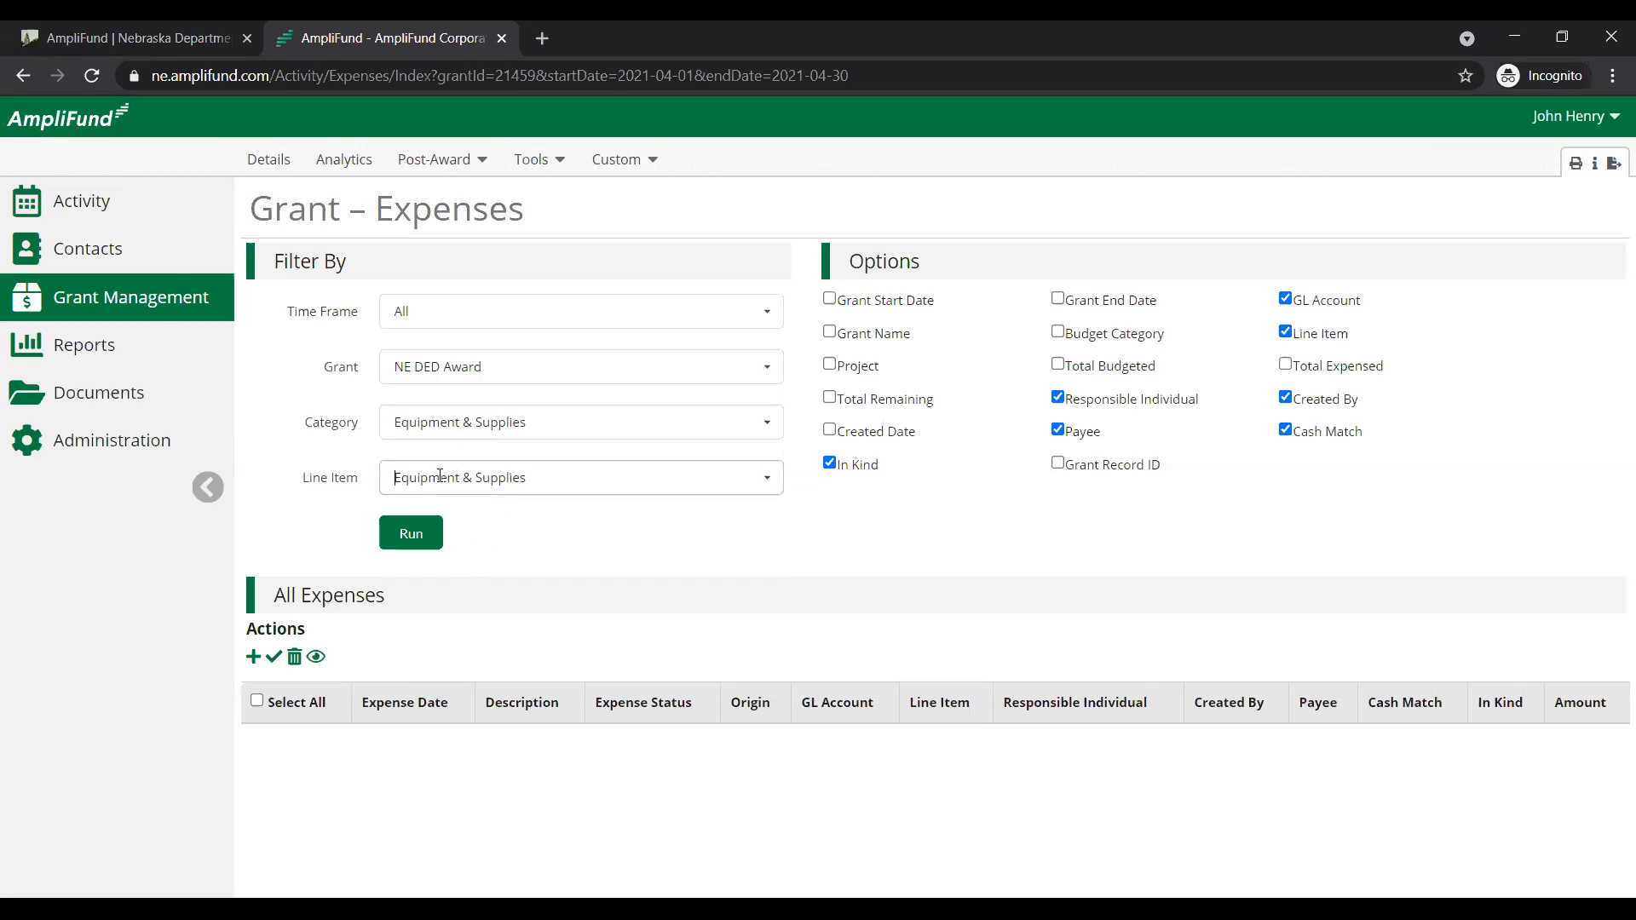
pyautogui.click(429, 423)
pyautogui.click(458, 466)
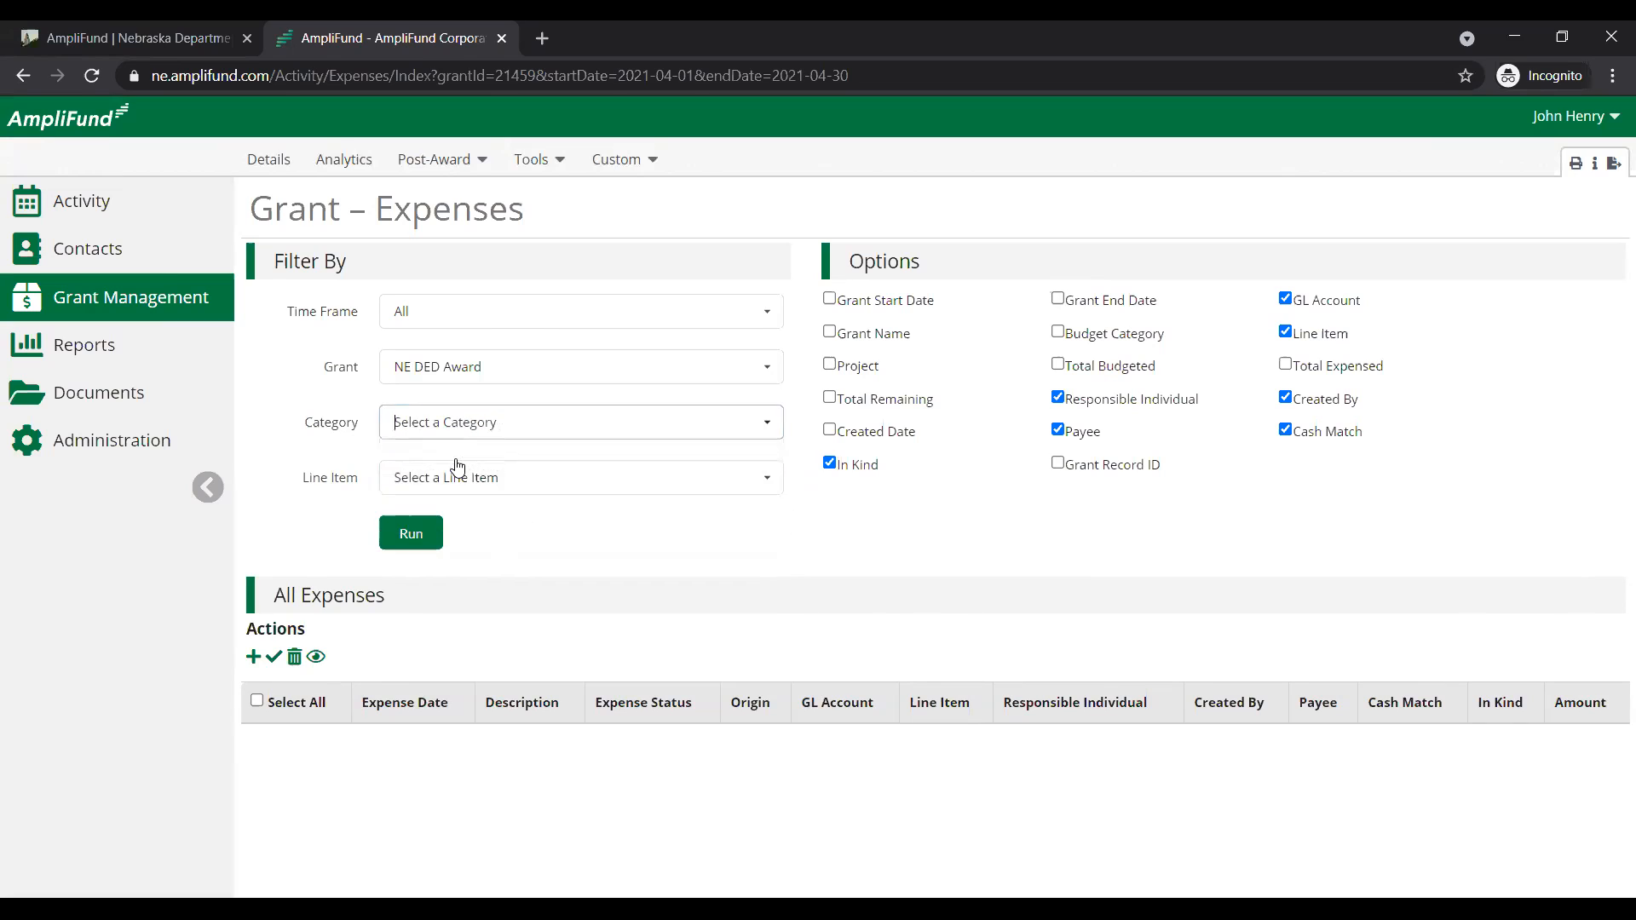
pyautogui.click(468, 482)
pyautogui.click(468, 514)
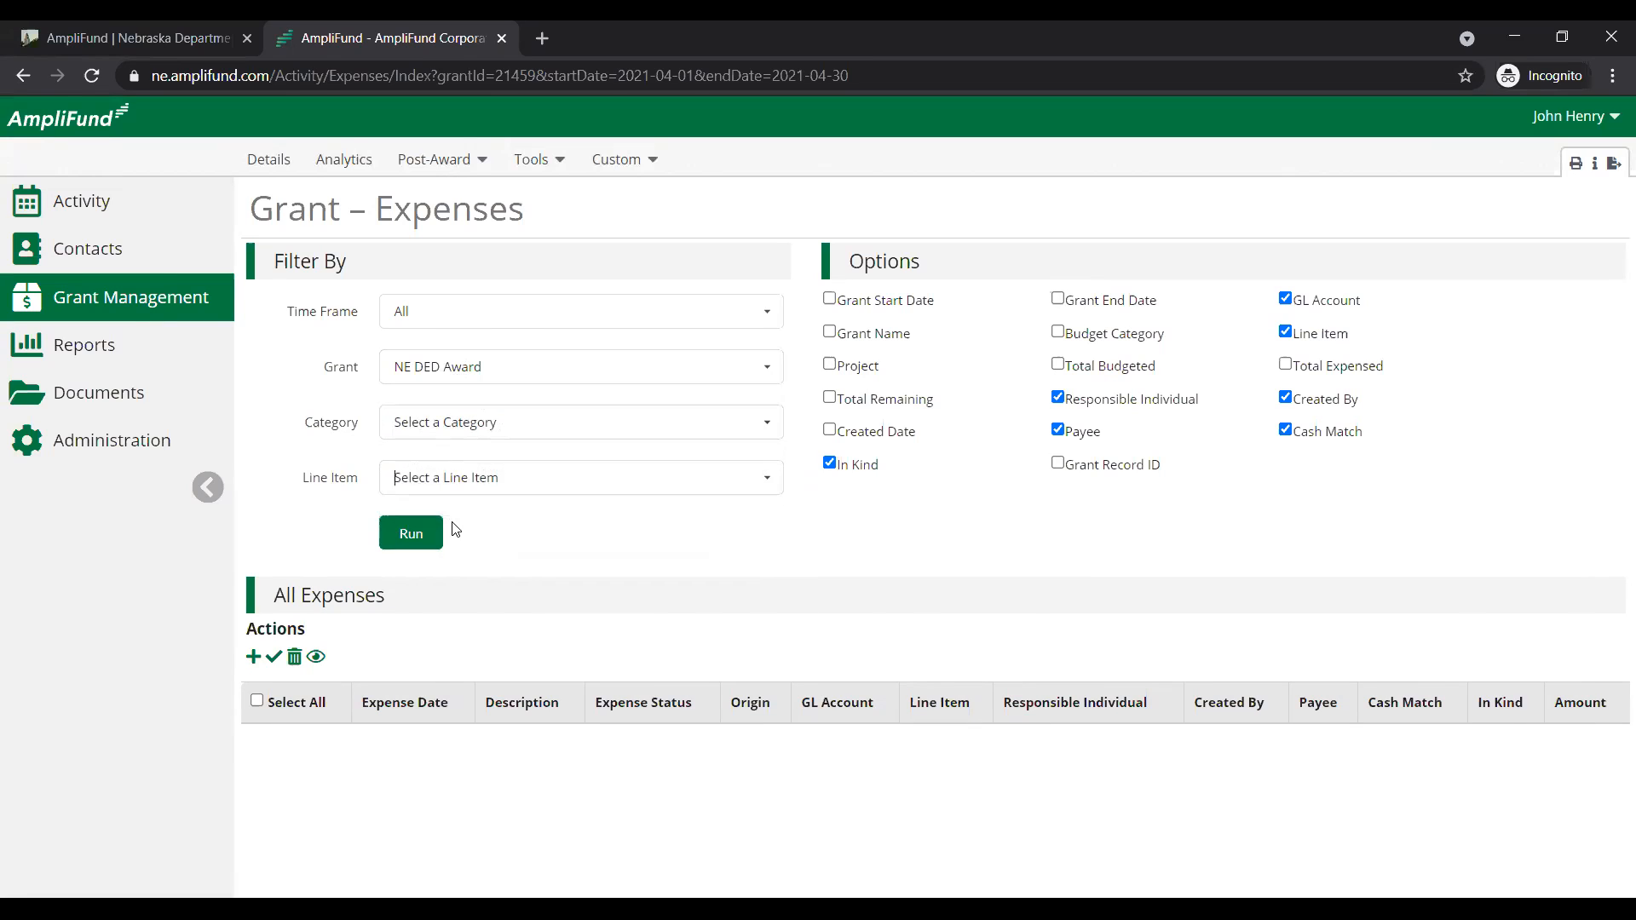
# - Run the NE DED Award expense list and hide its In Kind and Payee columns
pyautogui.click(410, 530)
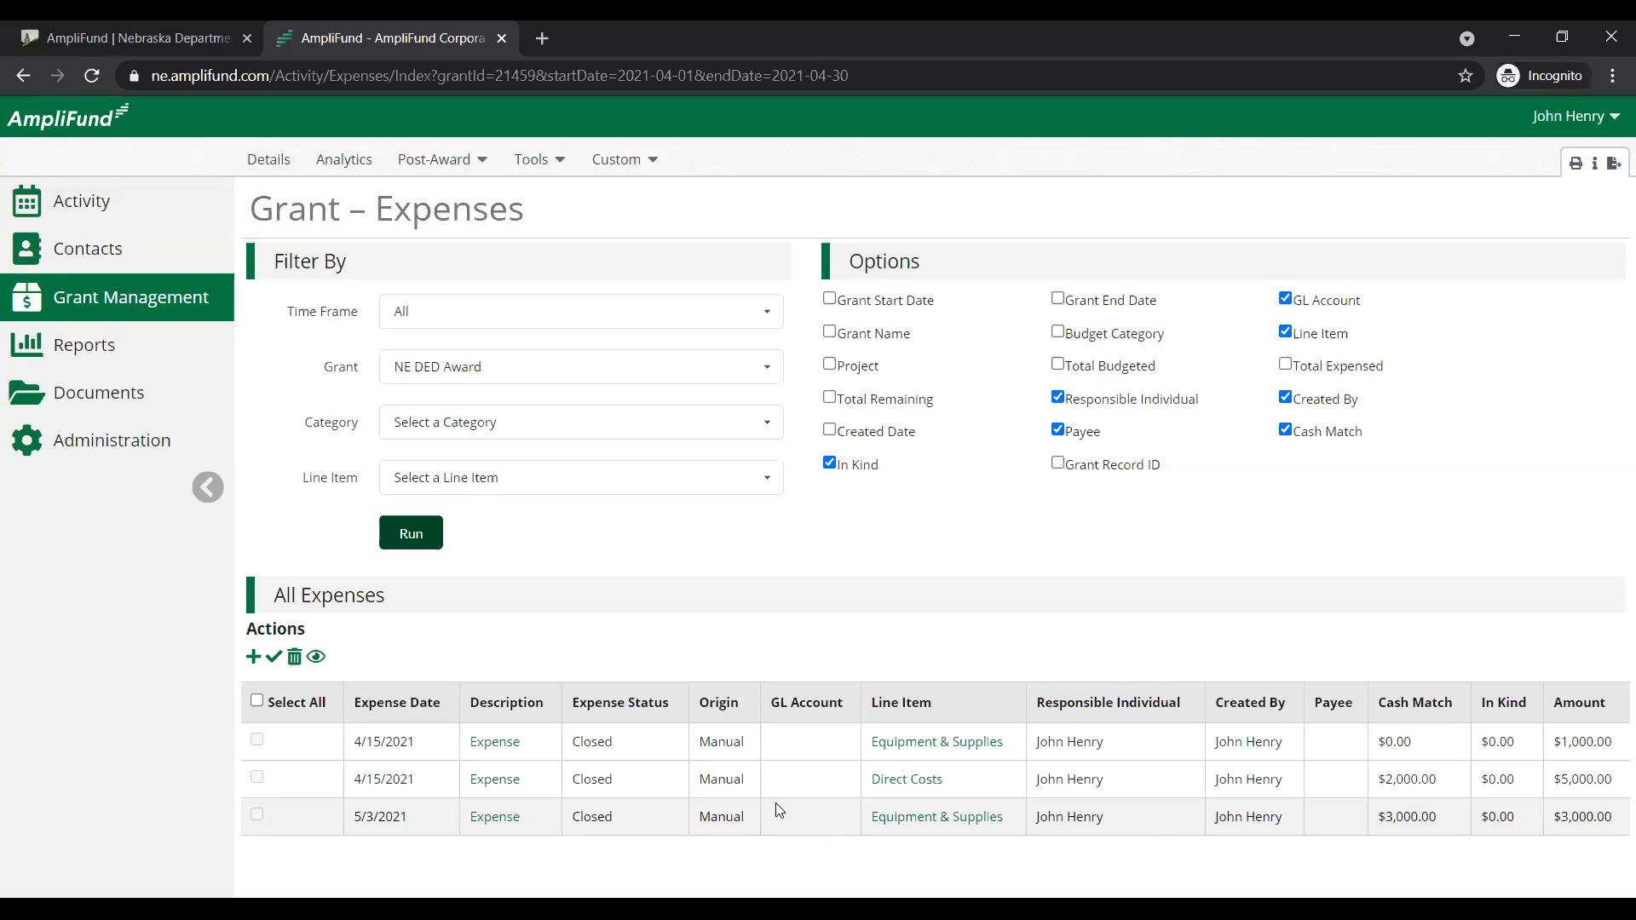
pyautogui.moveTo(772, 702); pyautogui.dragTo(827, 692)
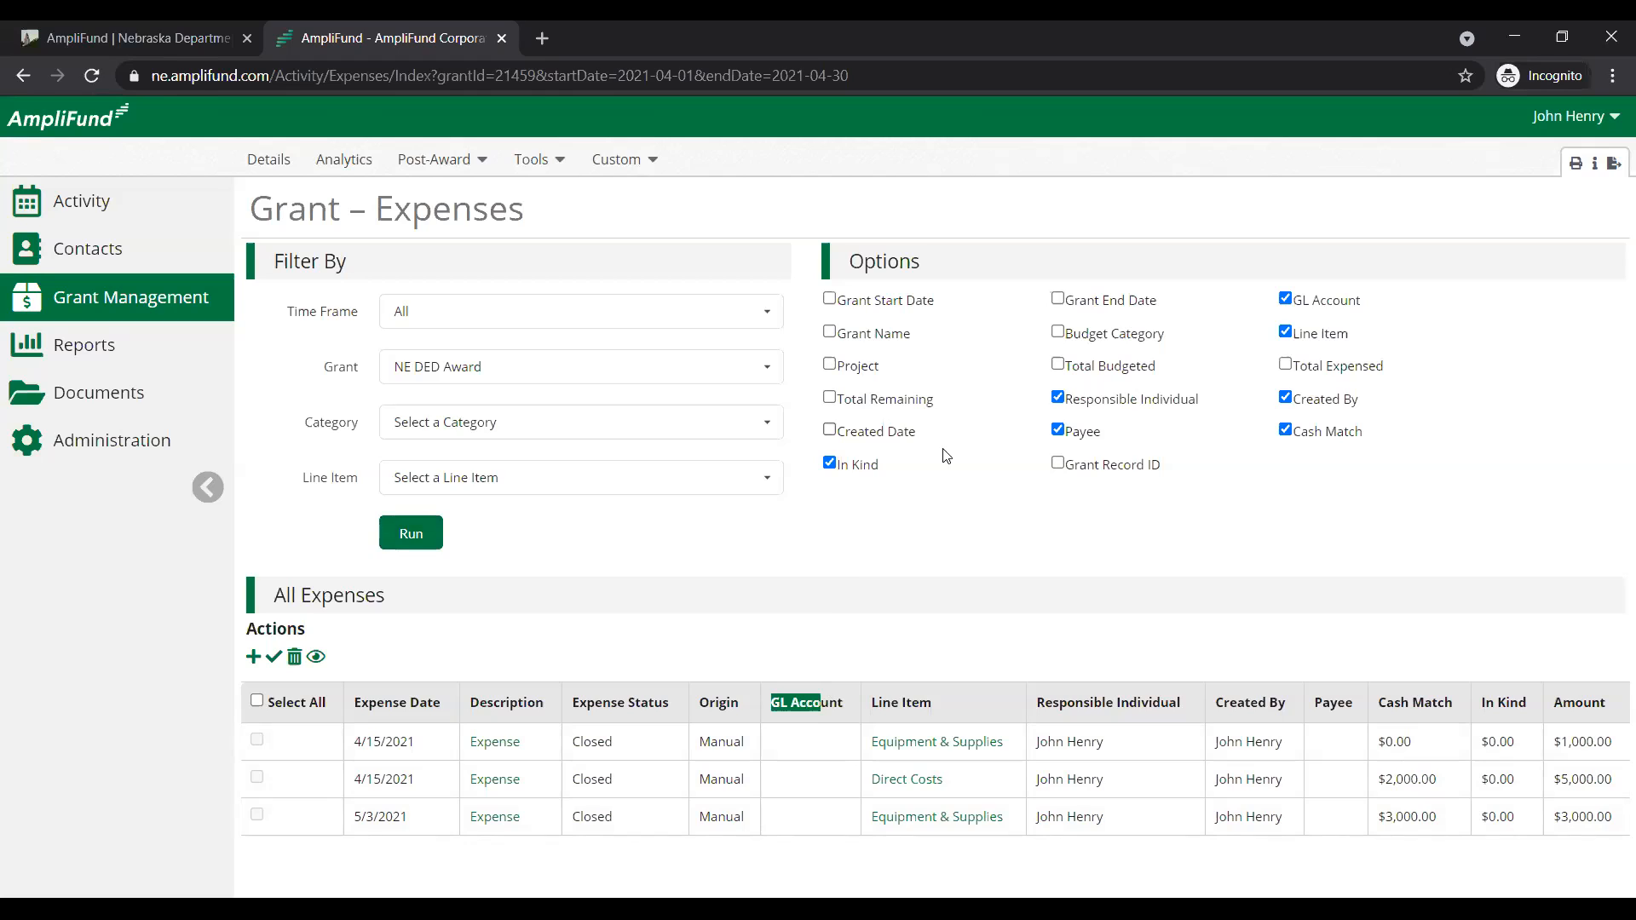
pyautogui.click(972, 489)
pyautogui.click(830, 467)
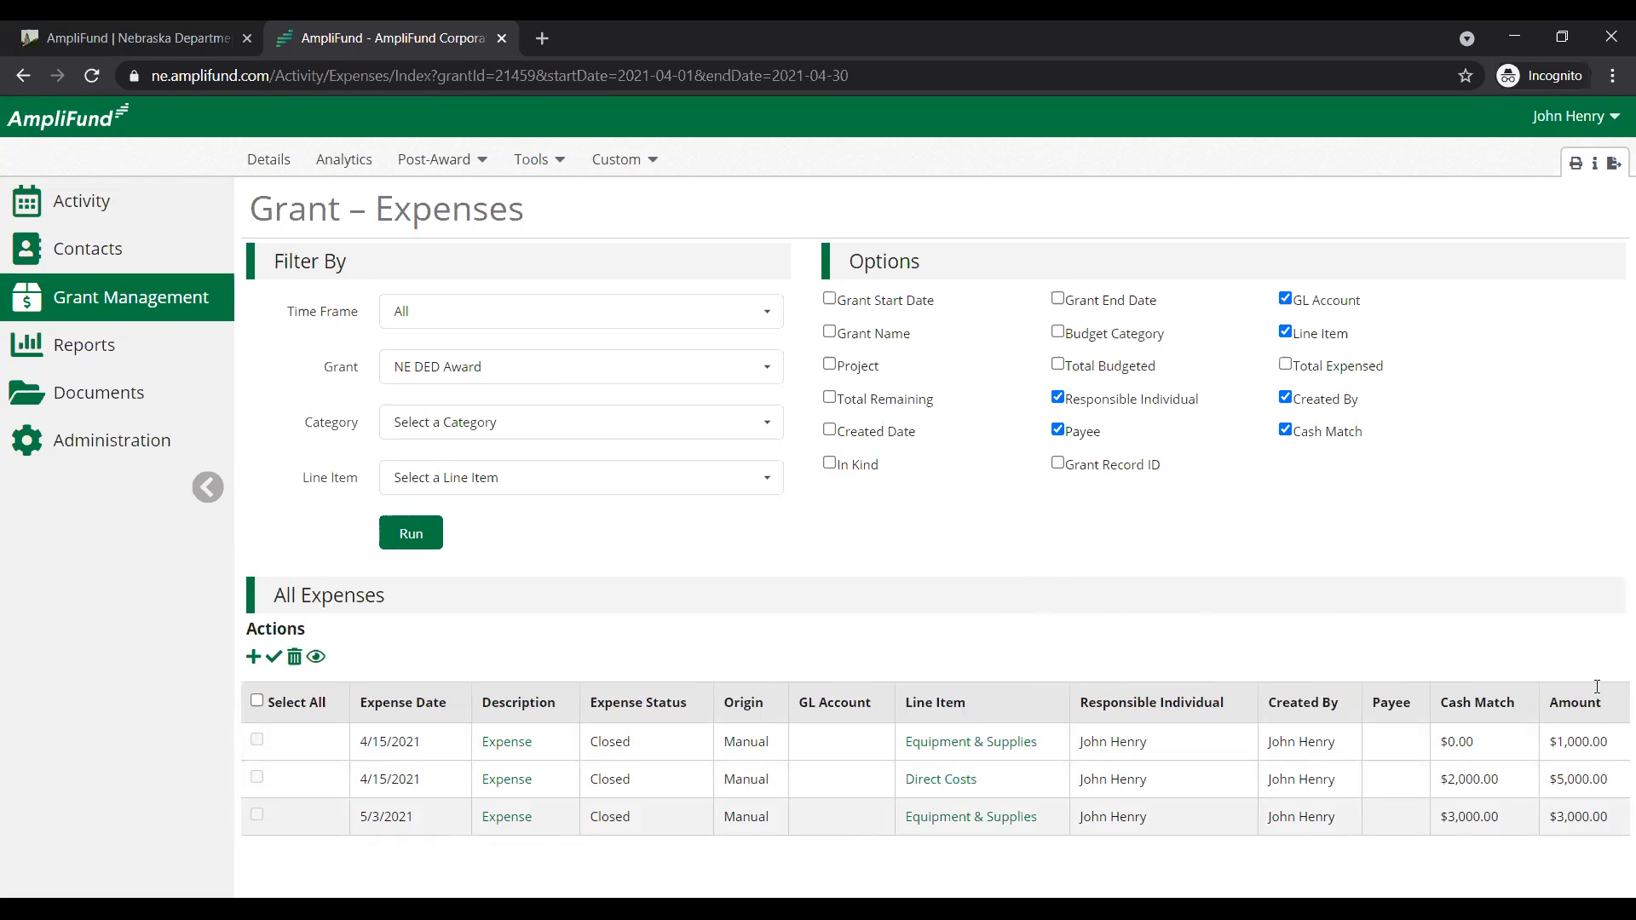
pyautogui.click(1058, 430)
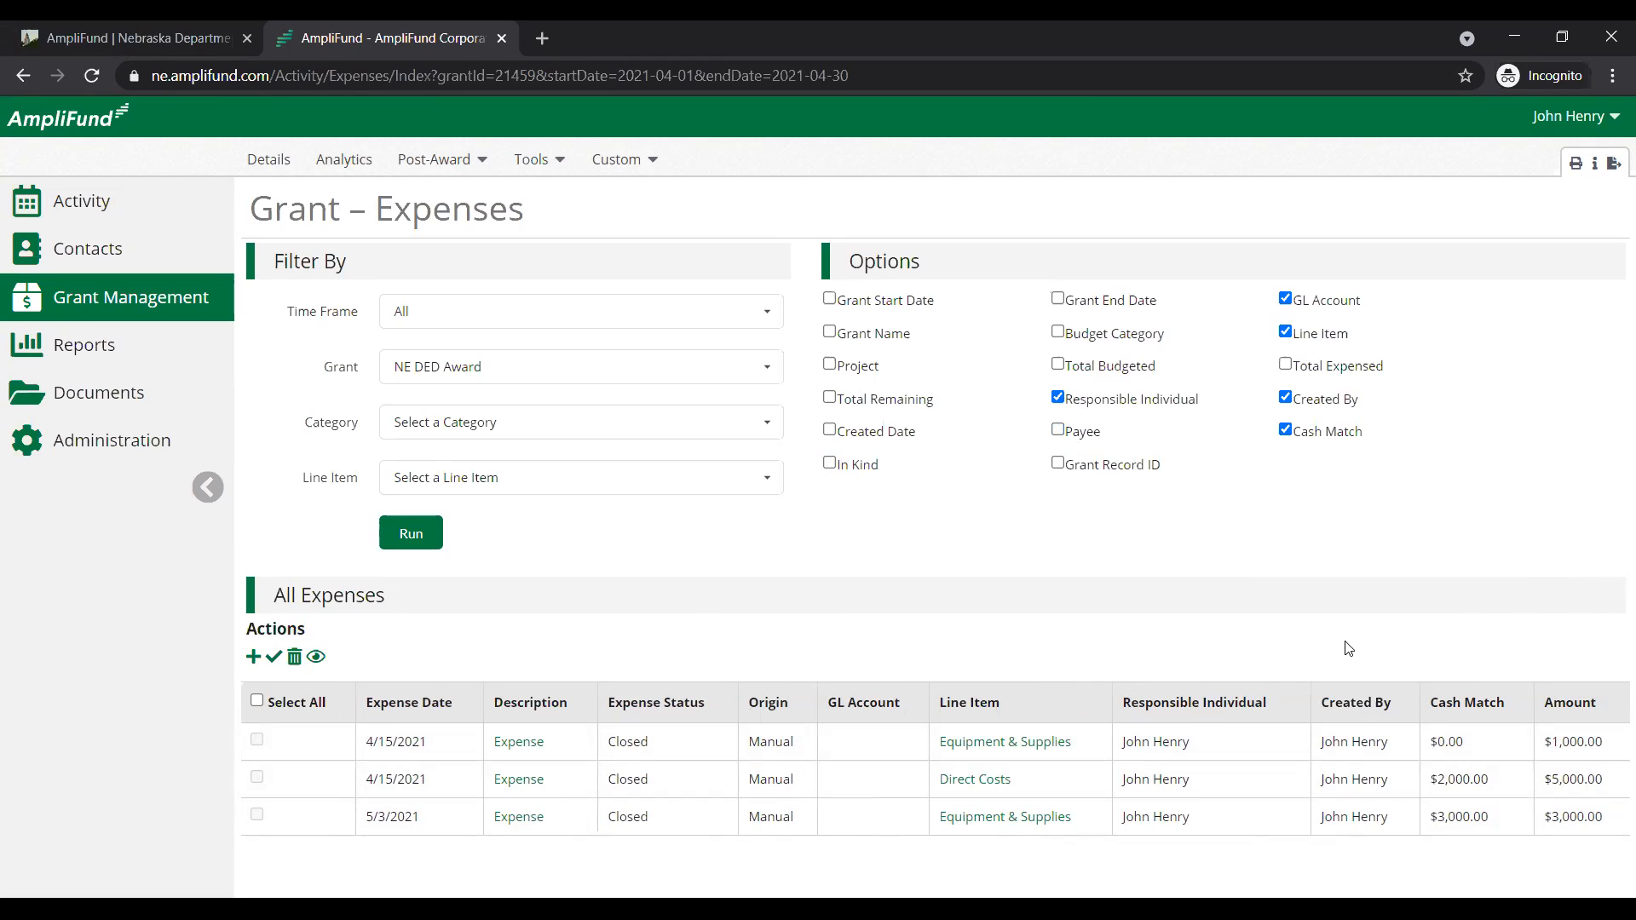
# - Add the Budget Category, Total Budgeted, Total Expensed and Total Remaining columns to the expense list and review the rows
pyautogui.click(1058, 332)
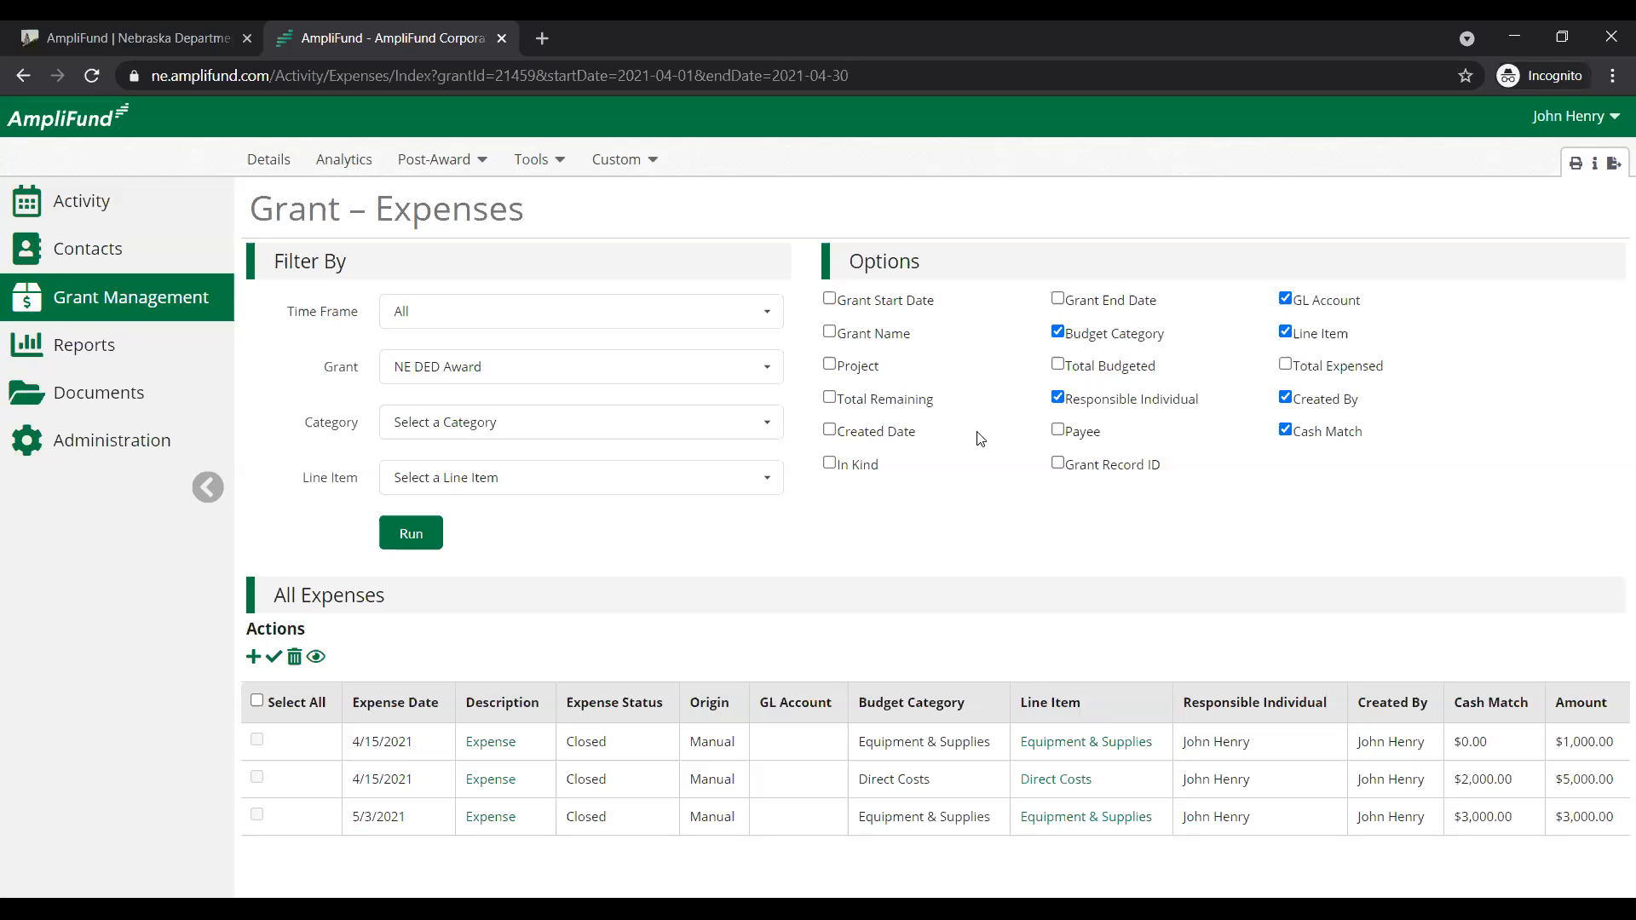
pyautogui.click(1058, 364)
pyautogui.click(1281, 365)
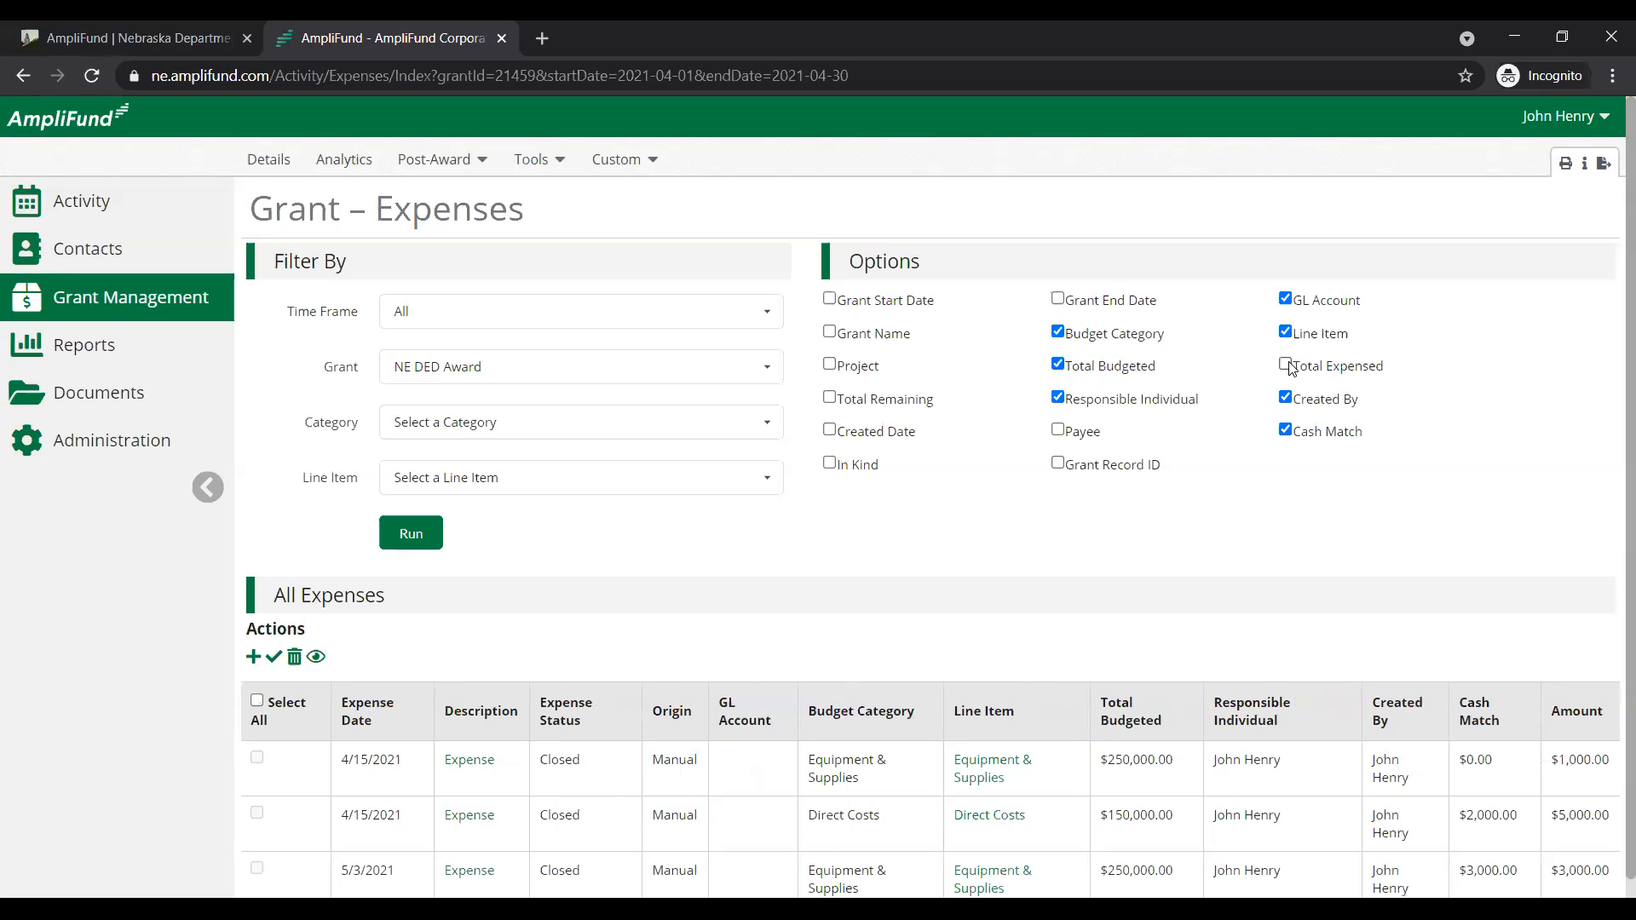
pyautogui.click(852, 402)
pyautogui.scroll(-1, 1439, 444)
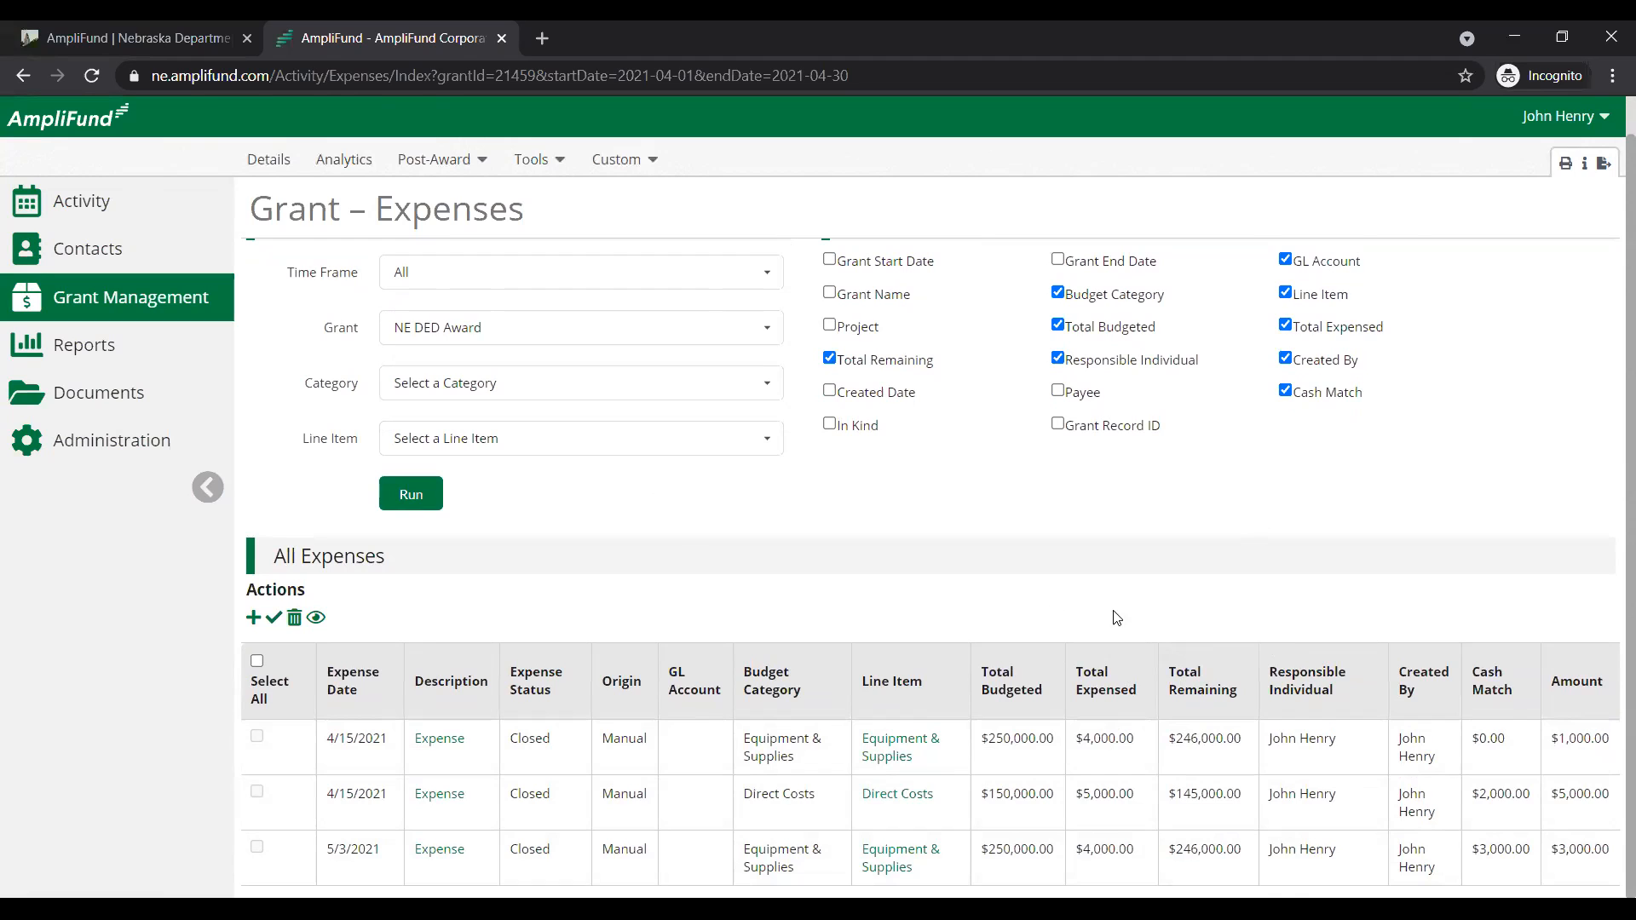
pyautogui.scroll(1, 1147, 509)
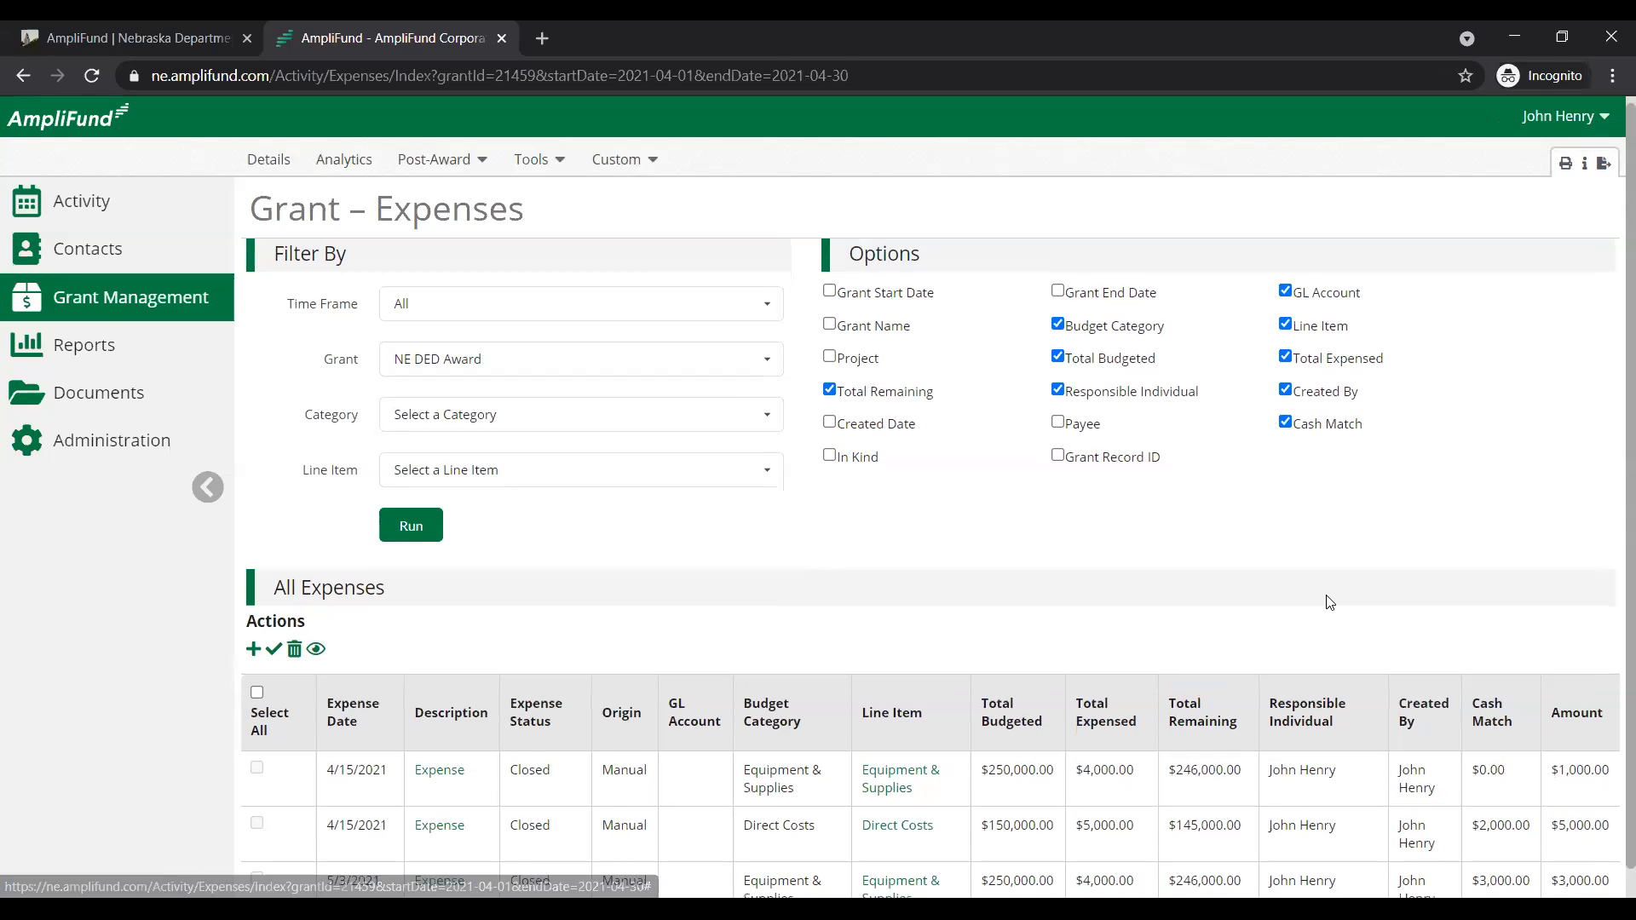
pyautogui.scroll(-1, 1135, 602)
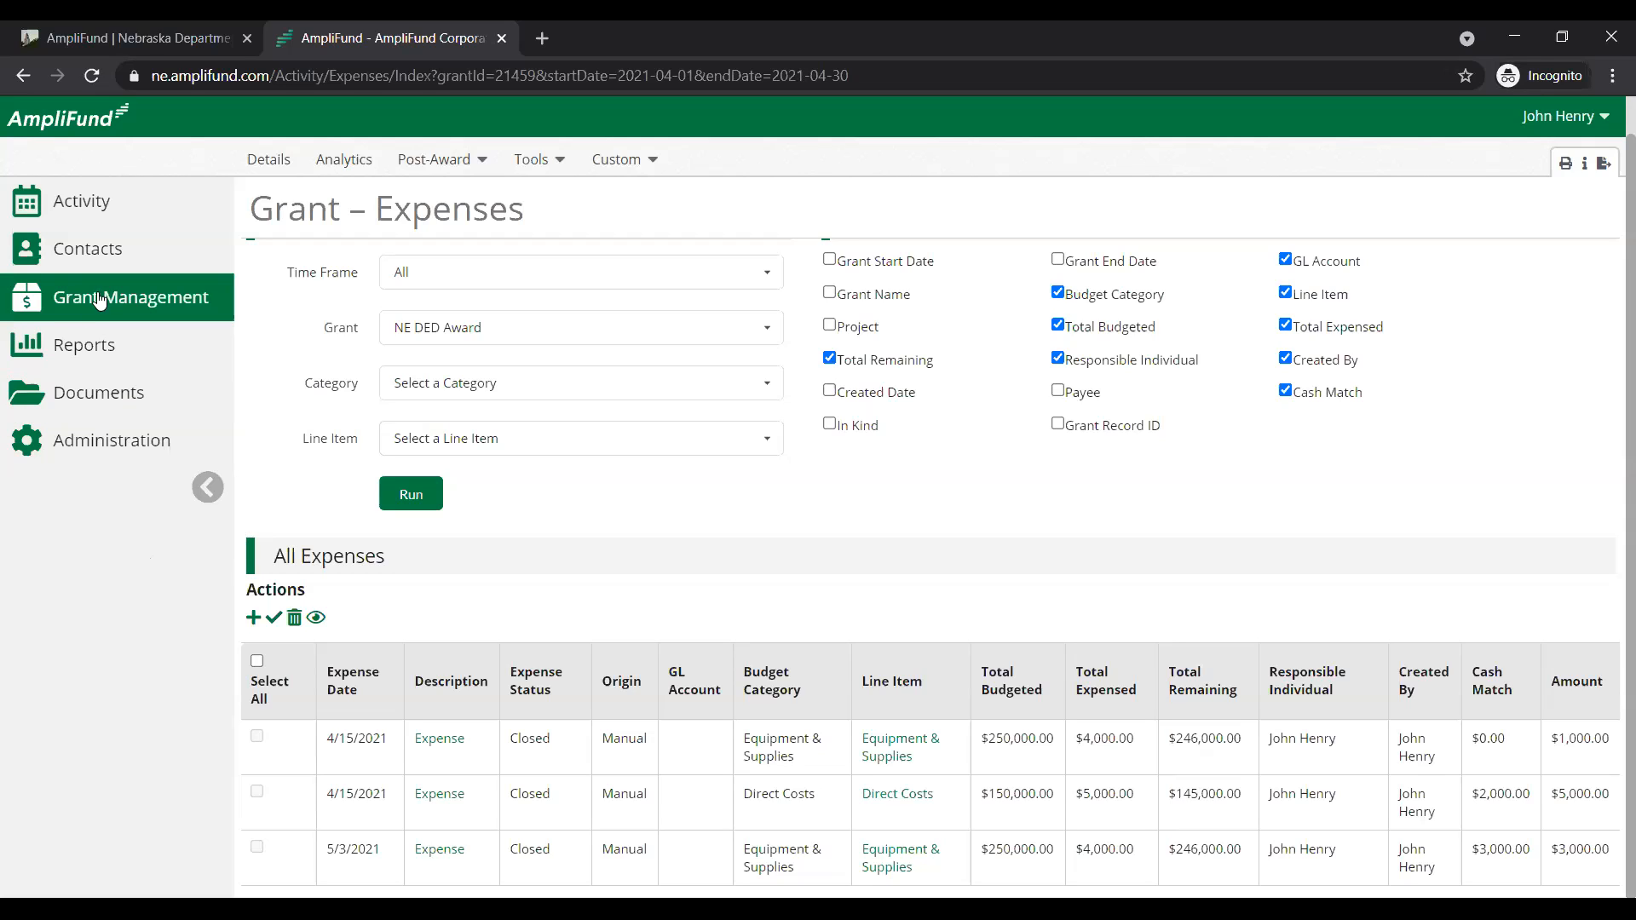
# - Open the post-award Grant Budget Variance report and collapse the main navigation to widen it
pyautogui.moveTo(76, 349)
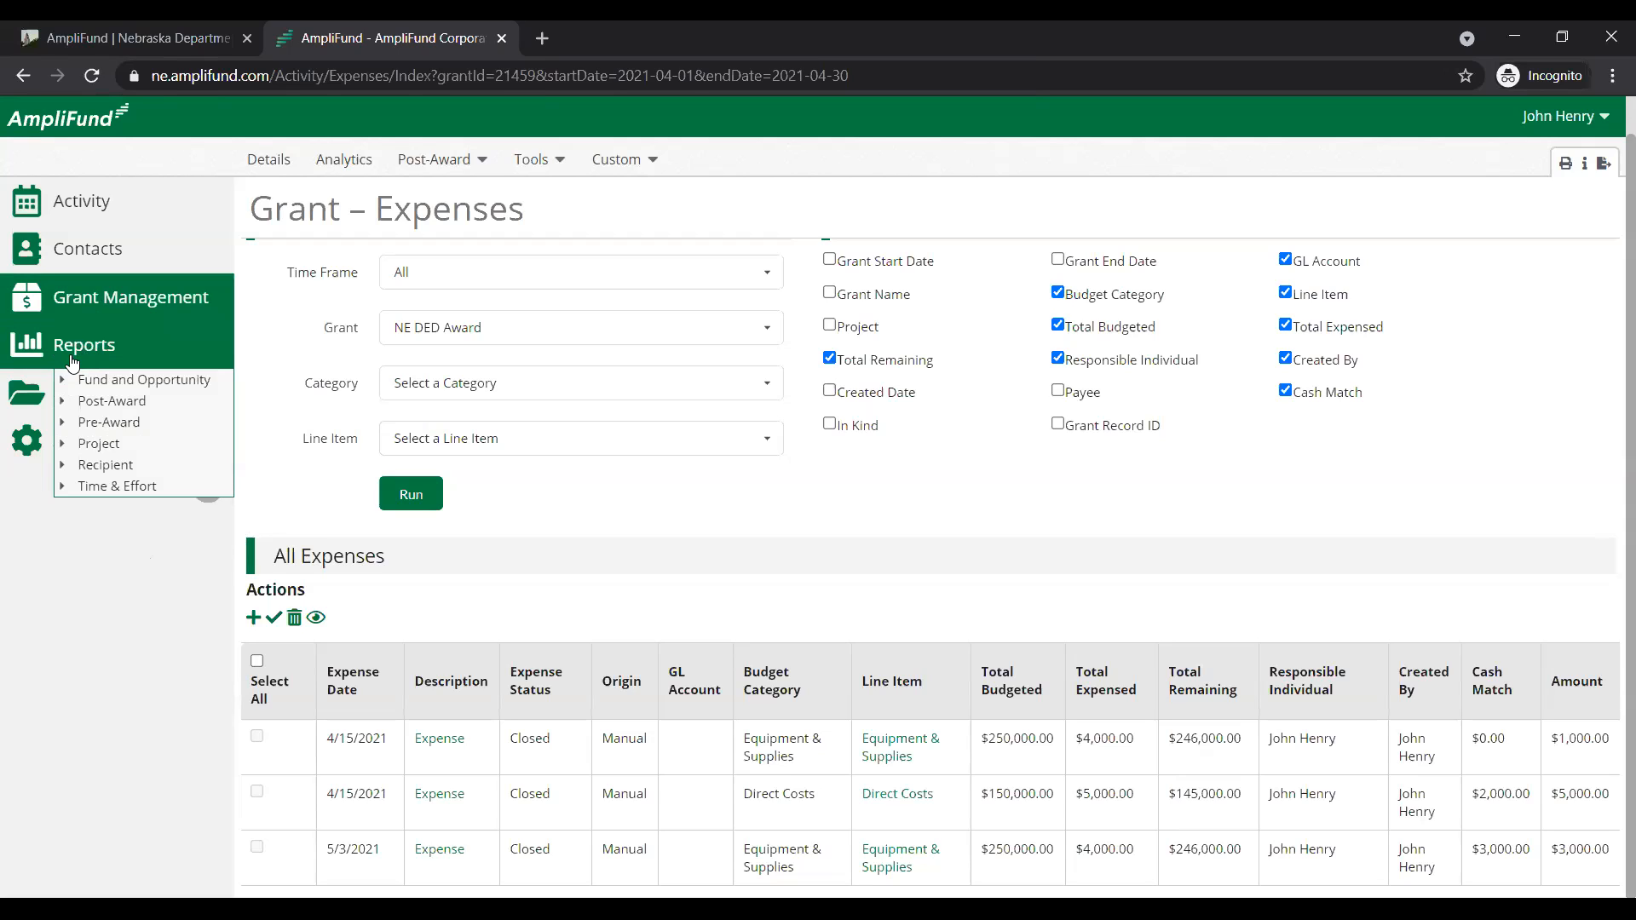
pyautogui.click(94, 402)
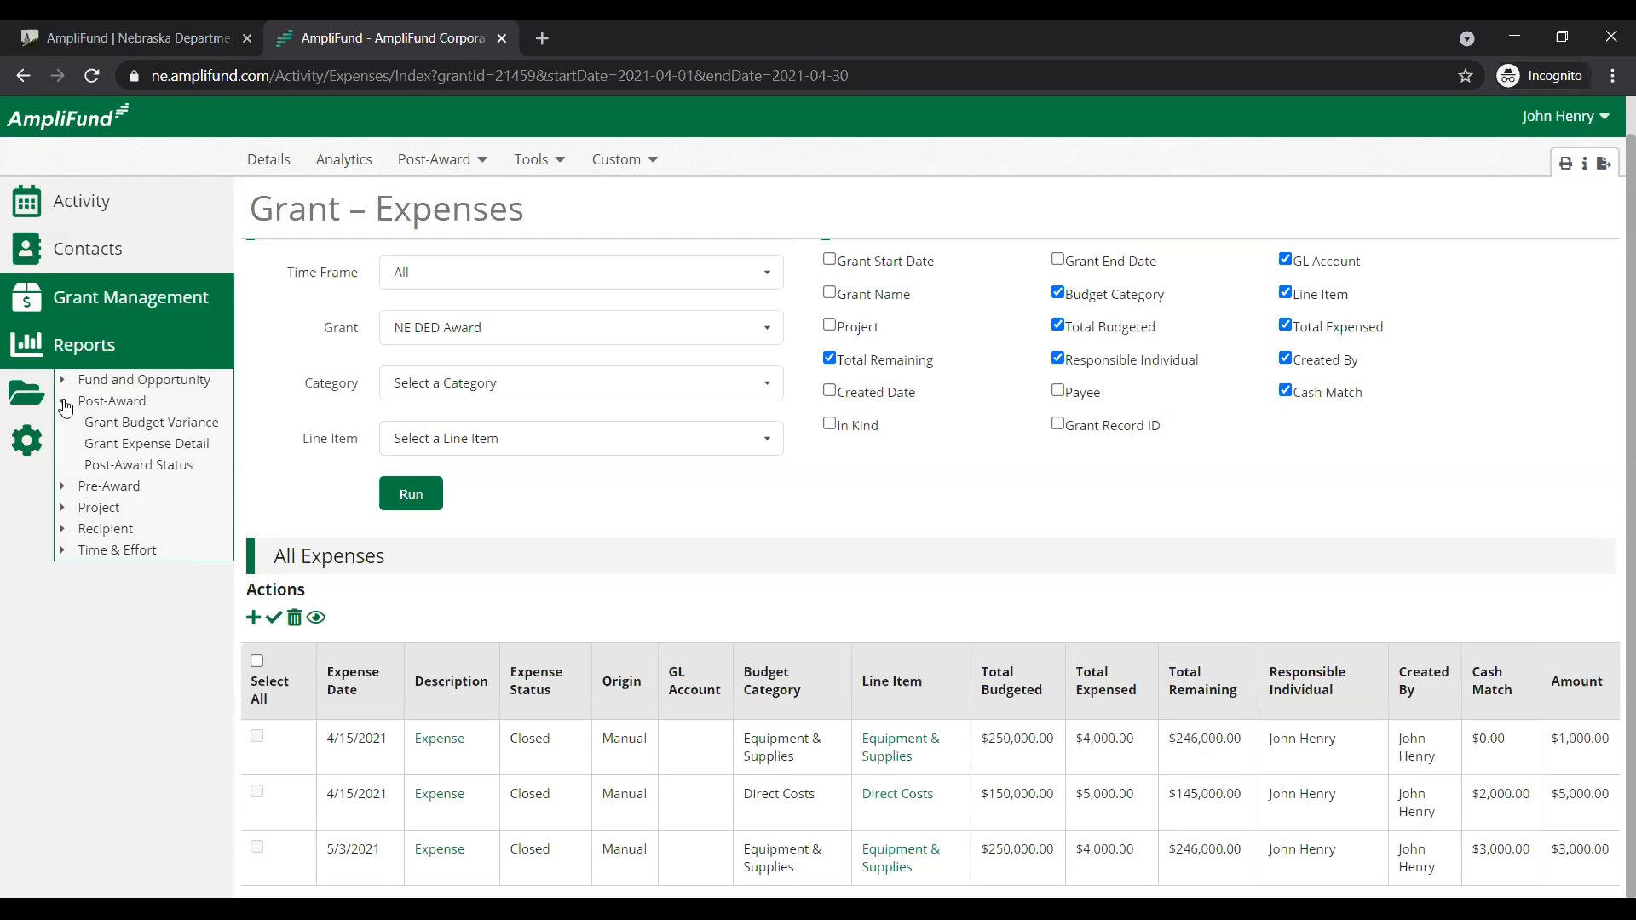
pyautogui.click(128, 424)
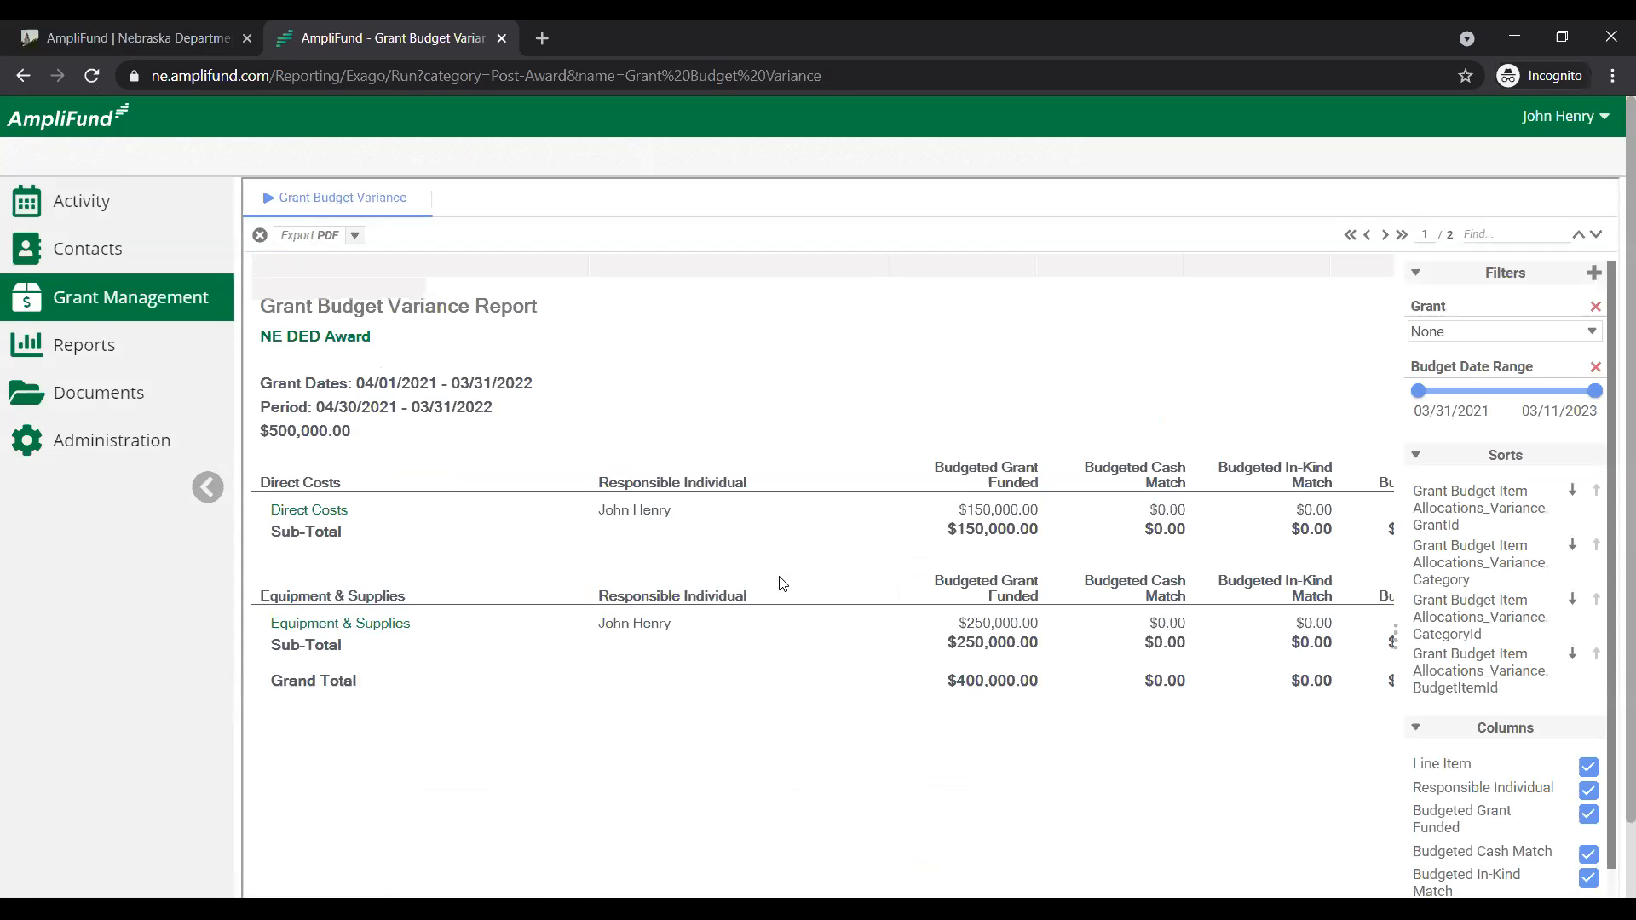
pyautogui.click(215, 491)
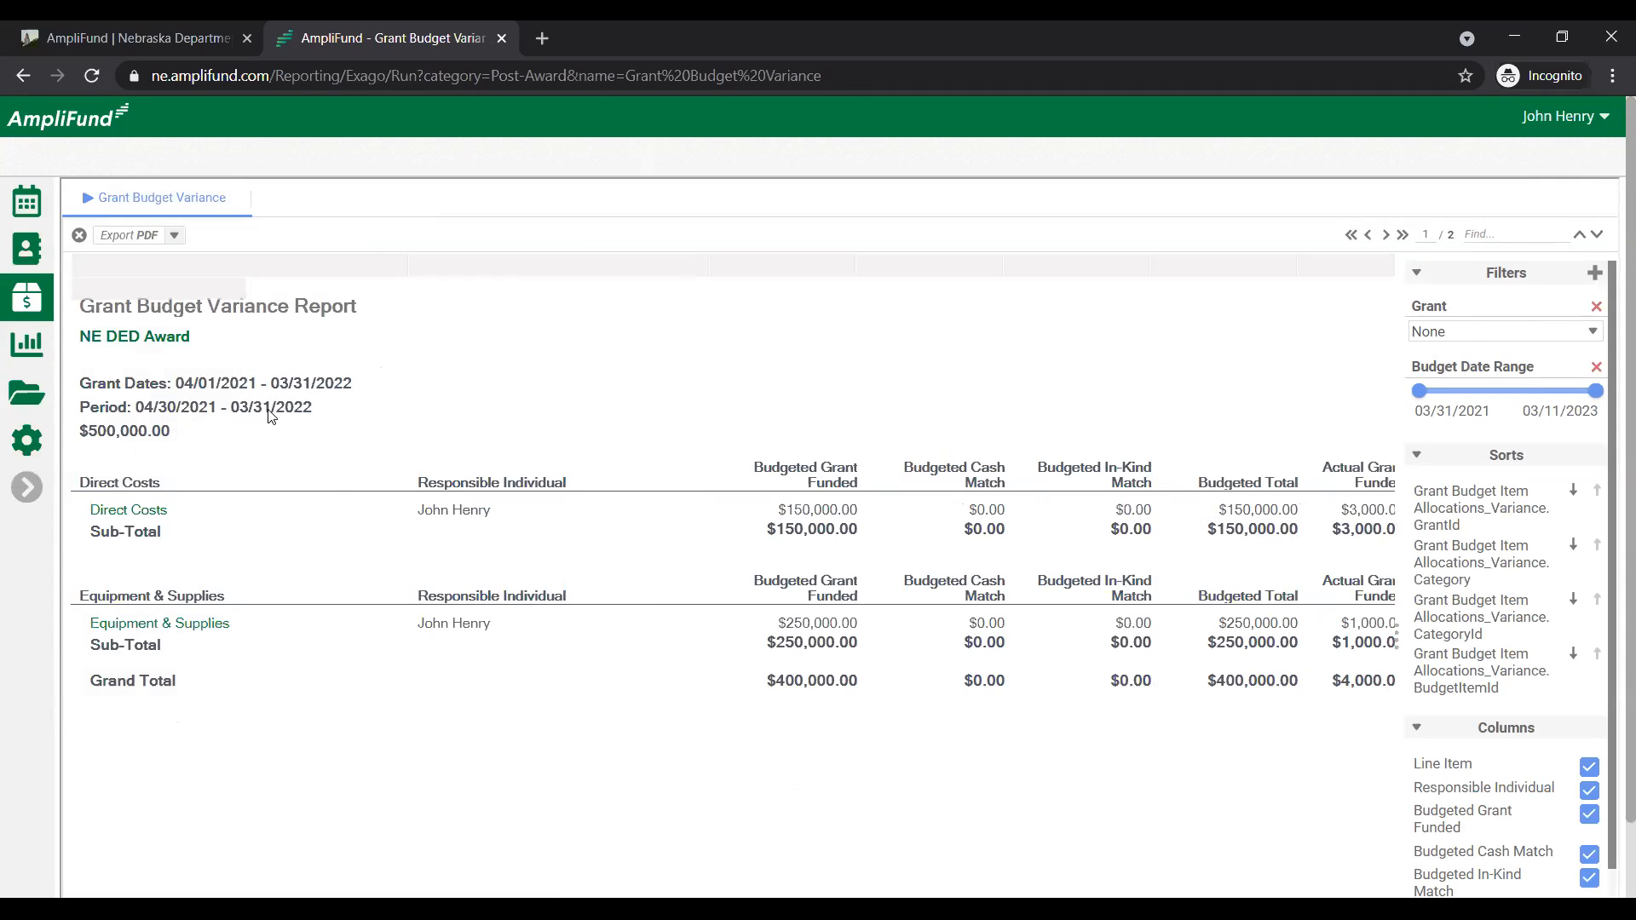
# - Check the report's grant filter choices and examine its budgeted, actual, budget variance and spend-down columns
pyautogui.click(1532, 331)
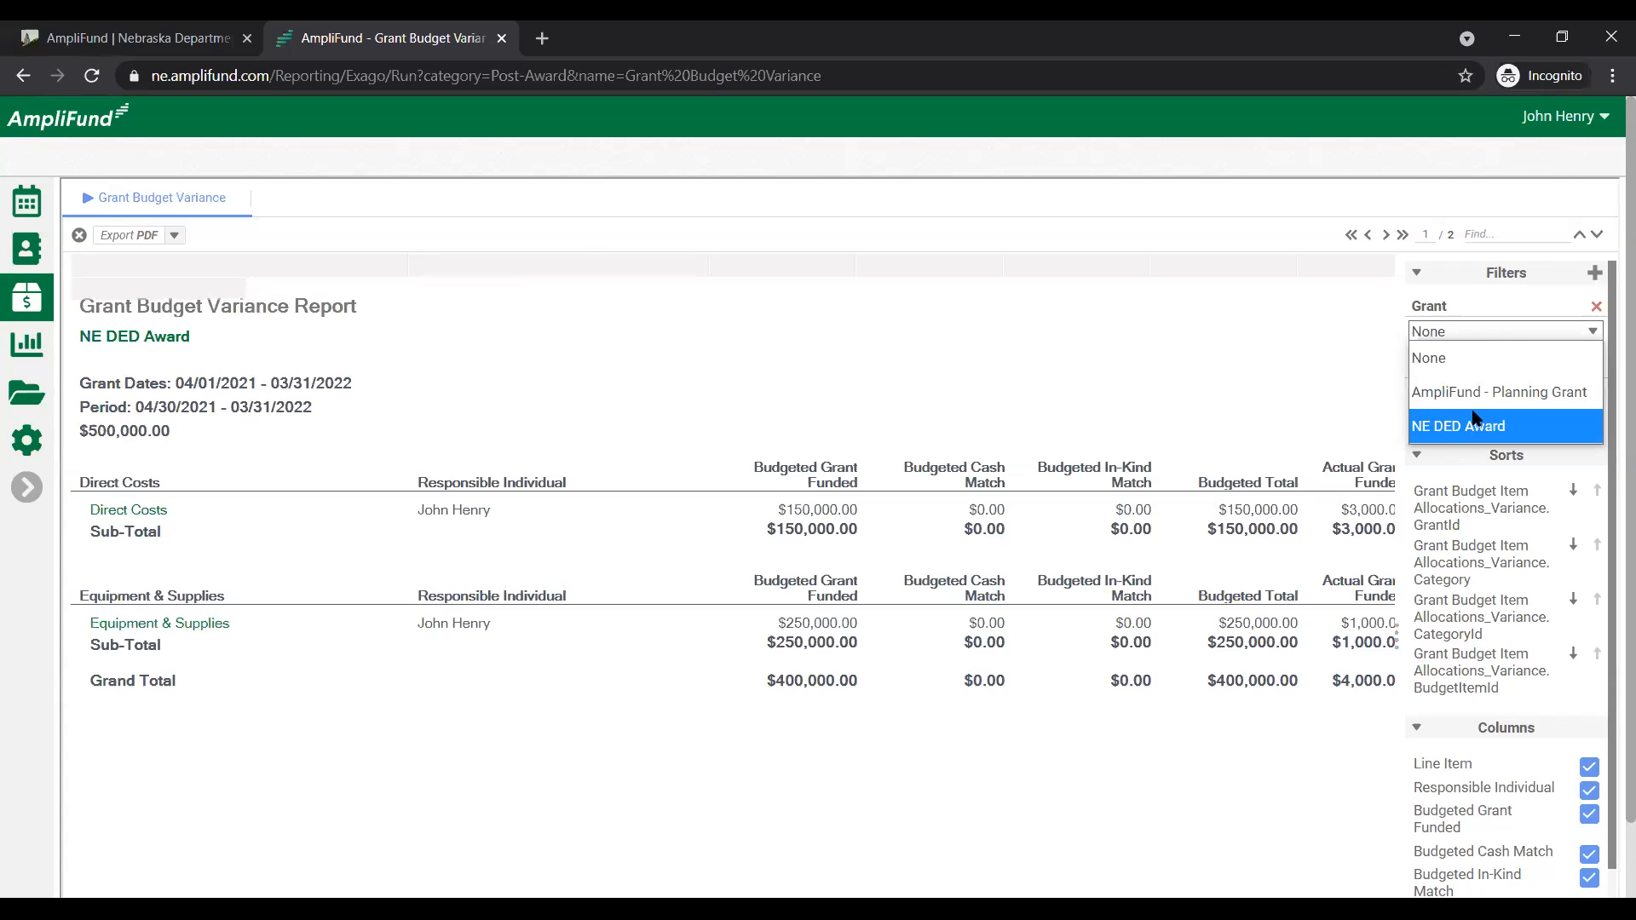
pyautogui.click(1476, 334)
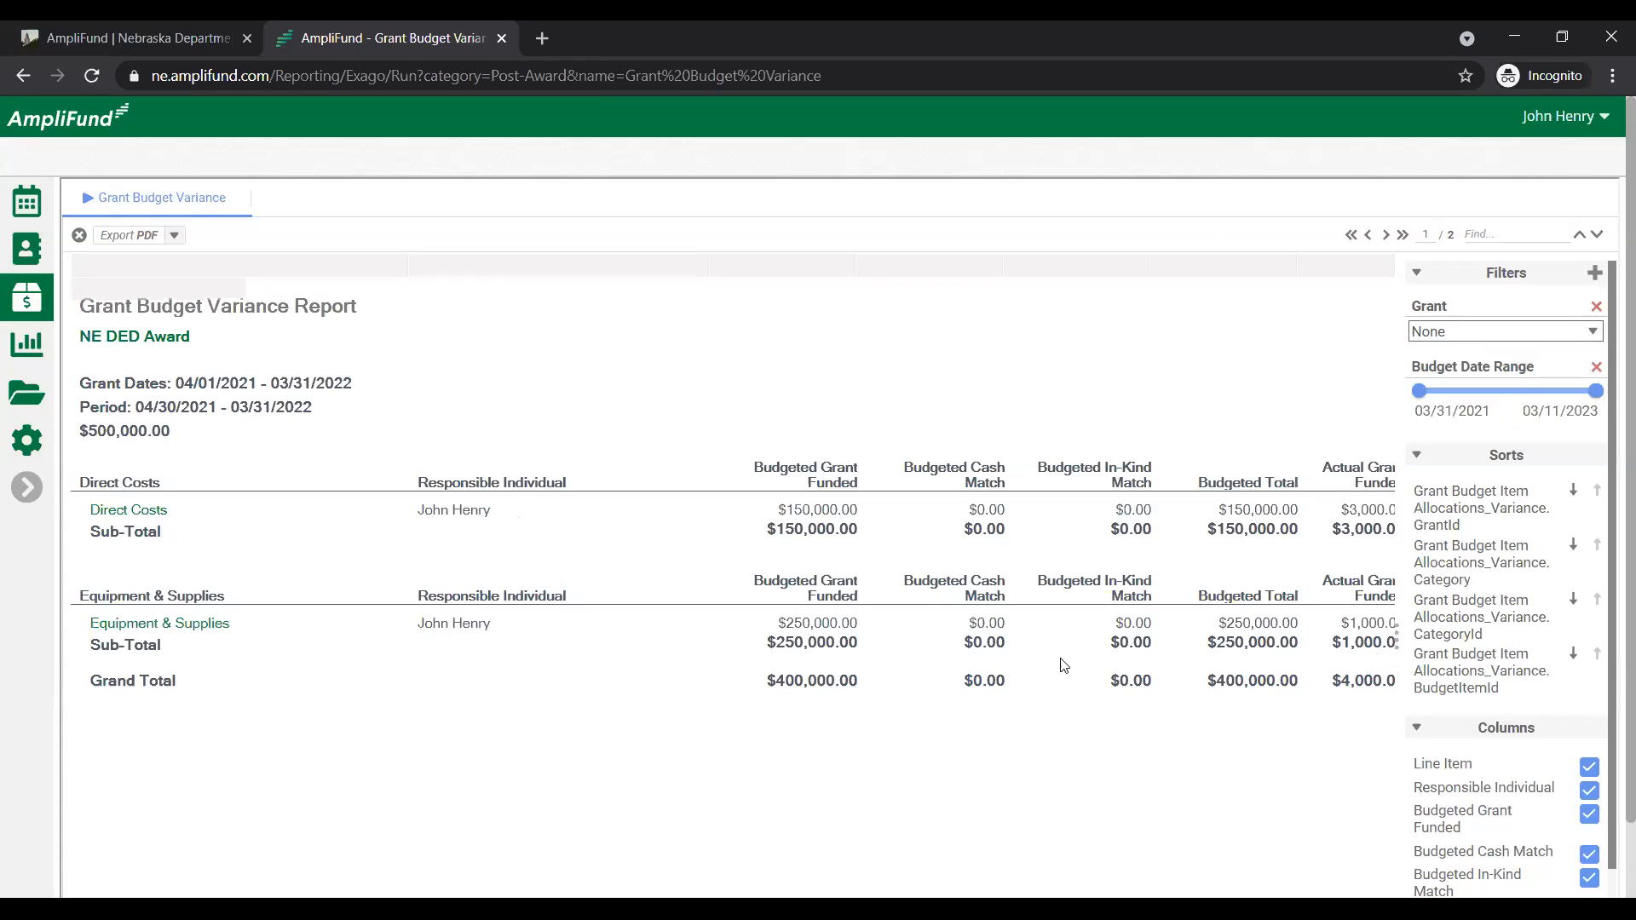
pyautogui.scroll(-1, 1065, 673)
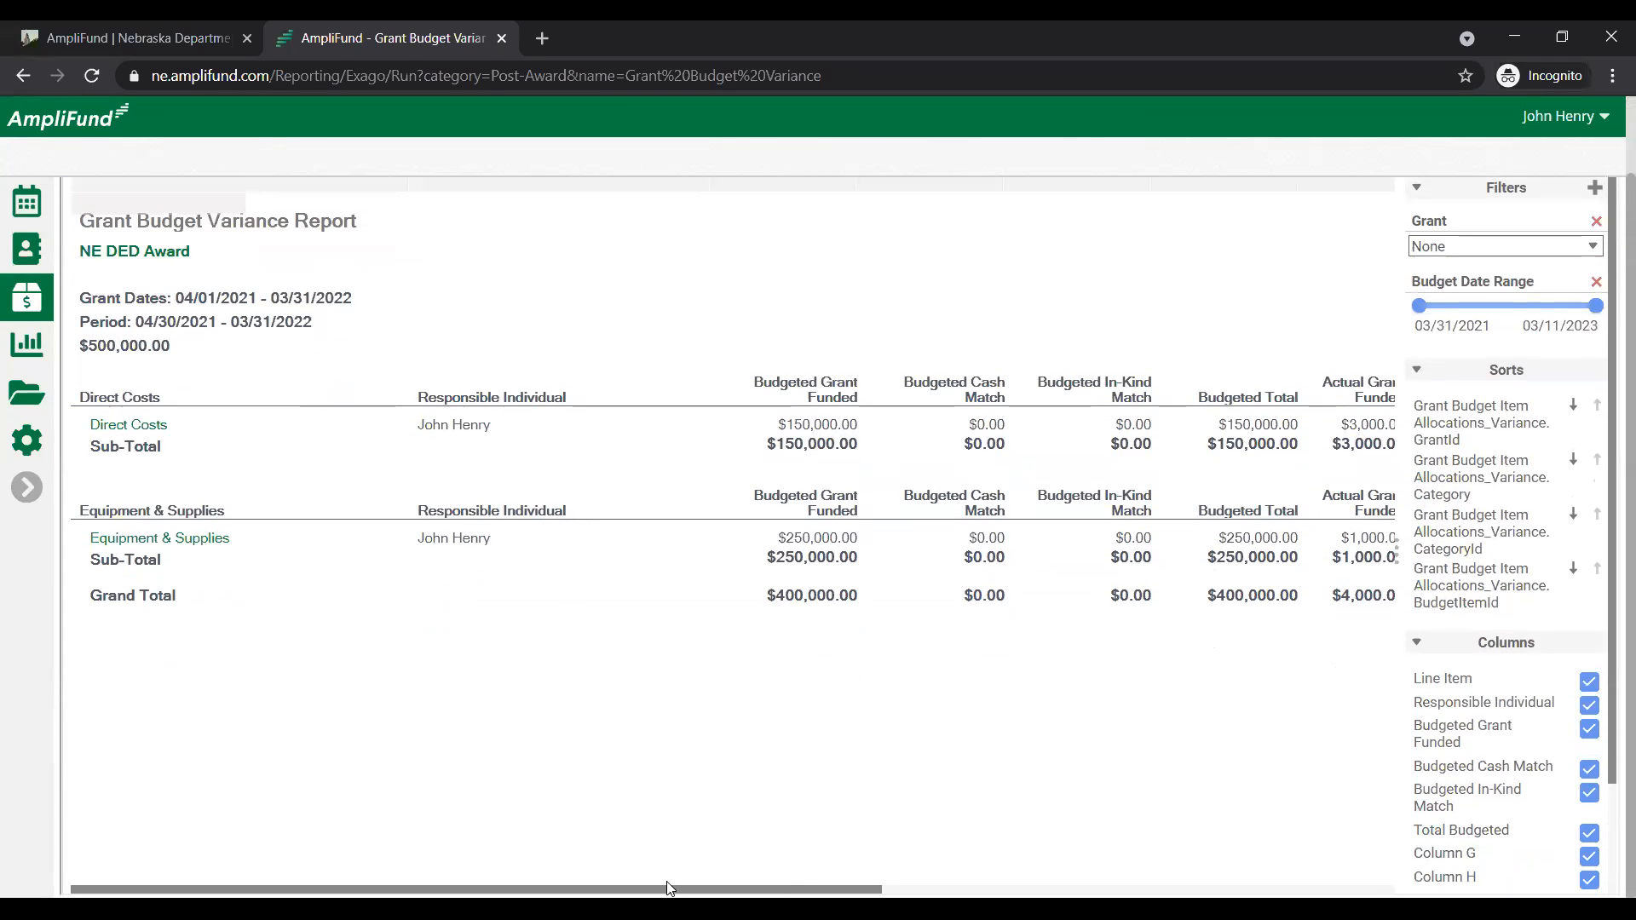
pyautogui.moveTo(629, 891); pyautogui.dragTo(953, 865)
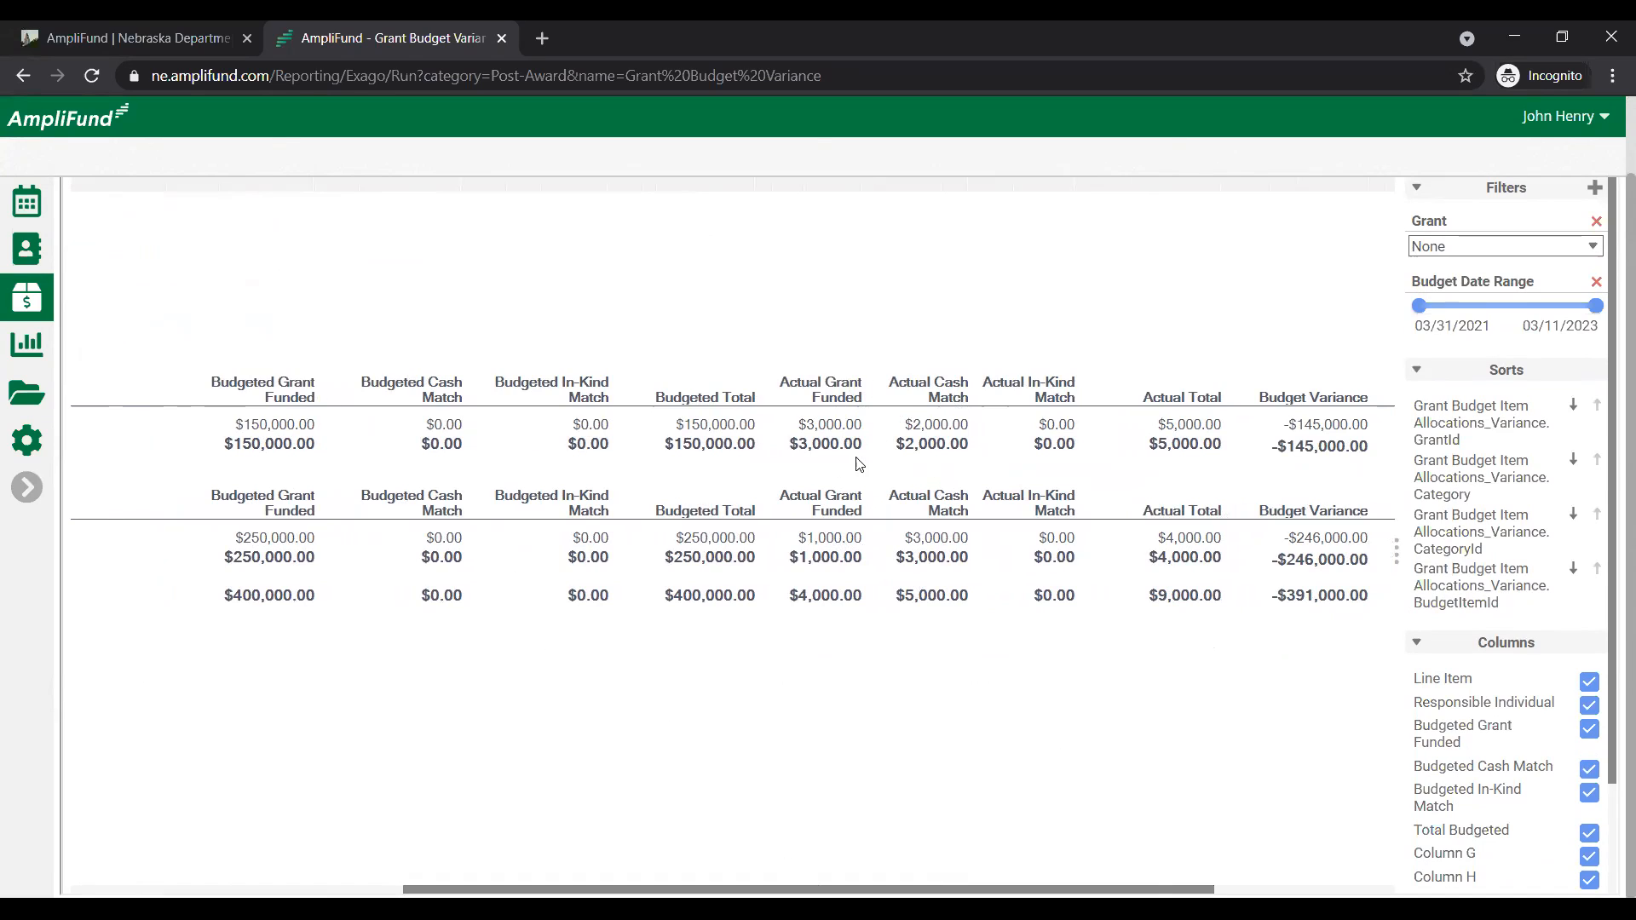
pyautogui.moveTo(1084, 890); pyautogui.dragTo(1290, 826)
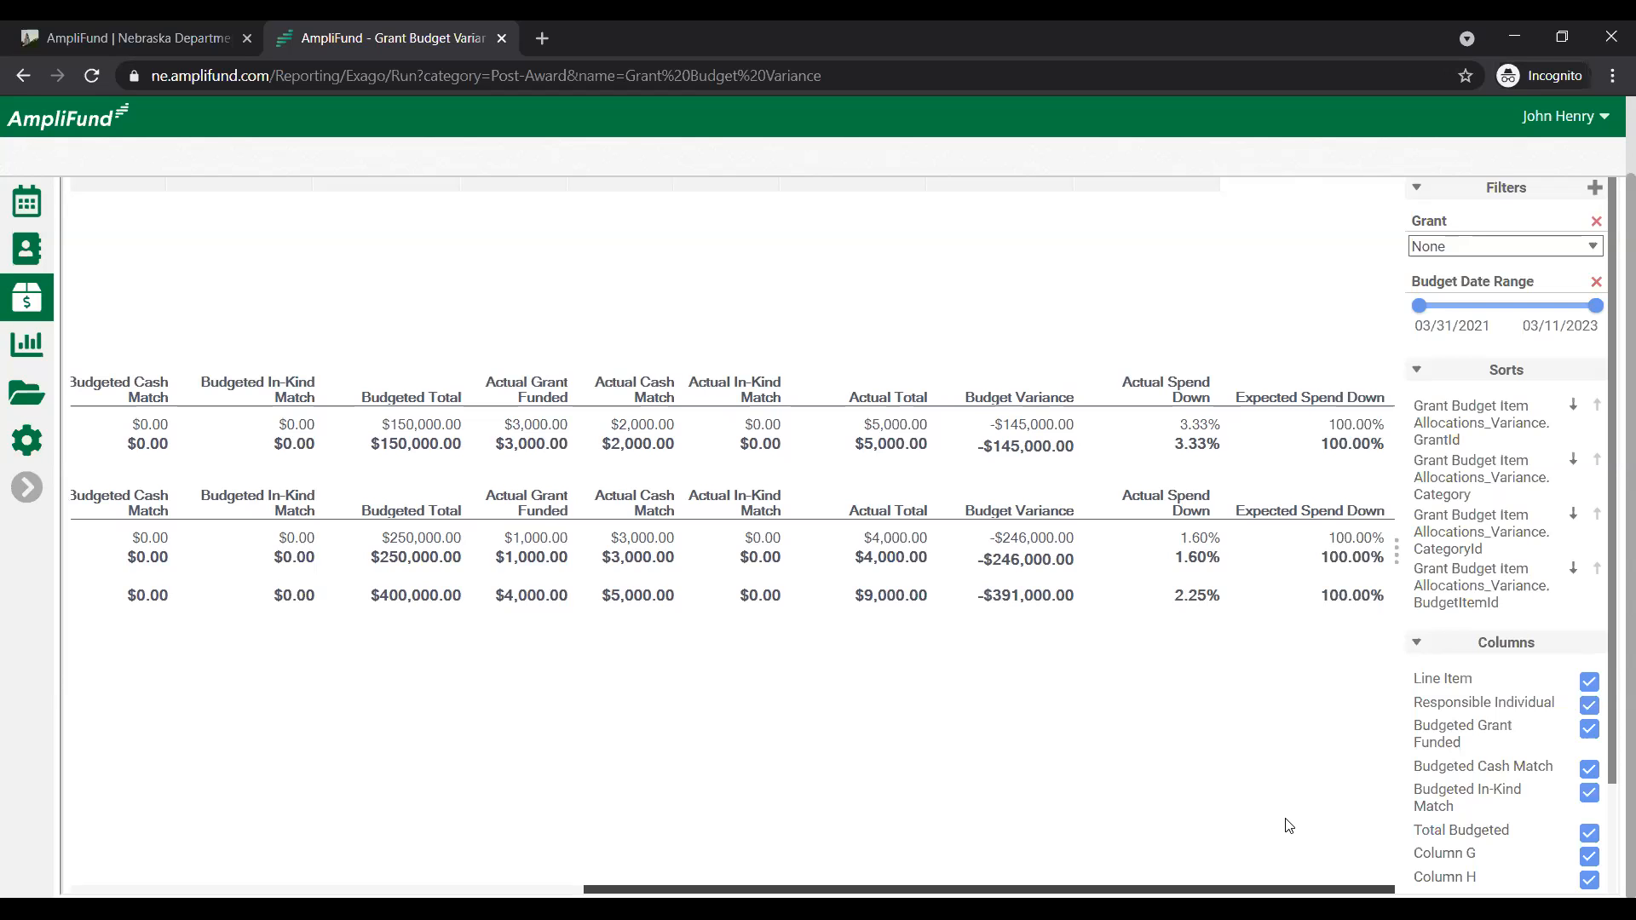
pyautogui.hscroll(-3, 1249, 824)
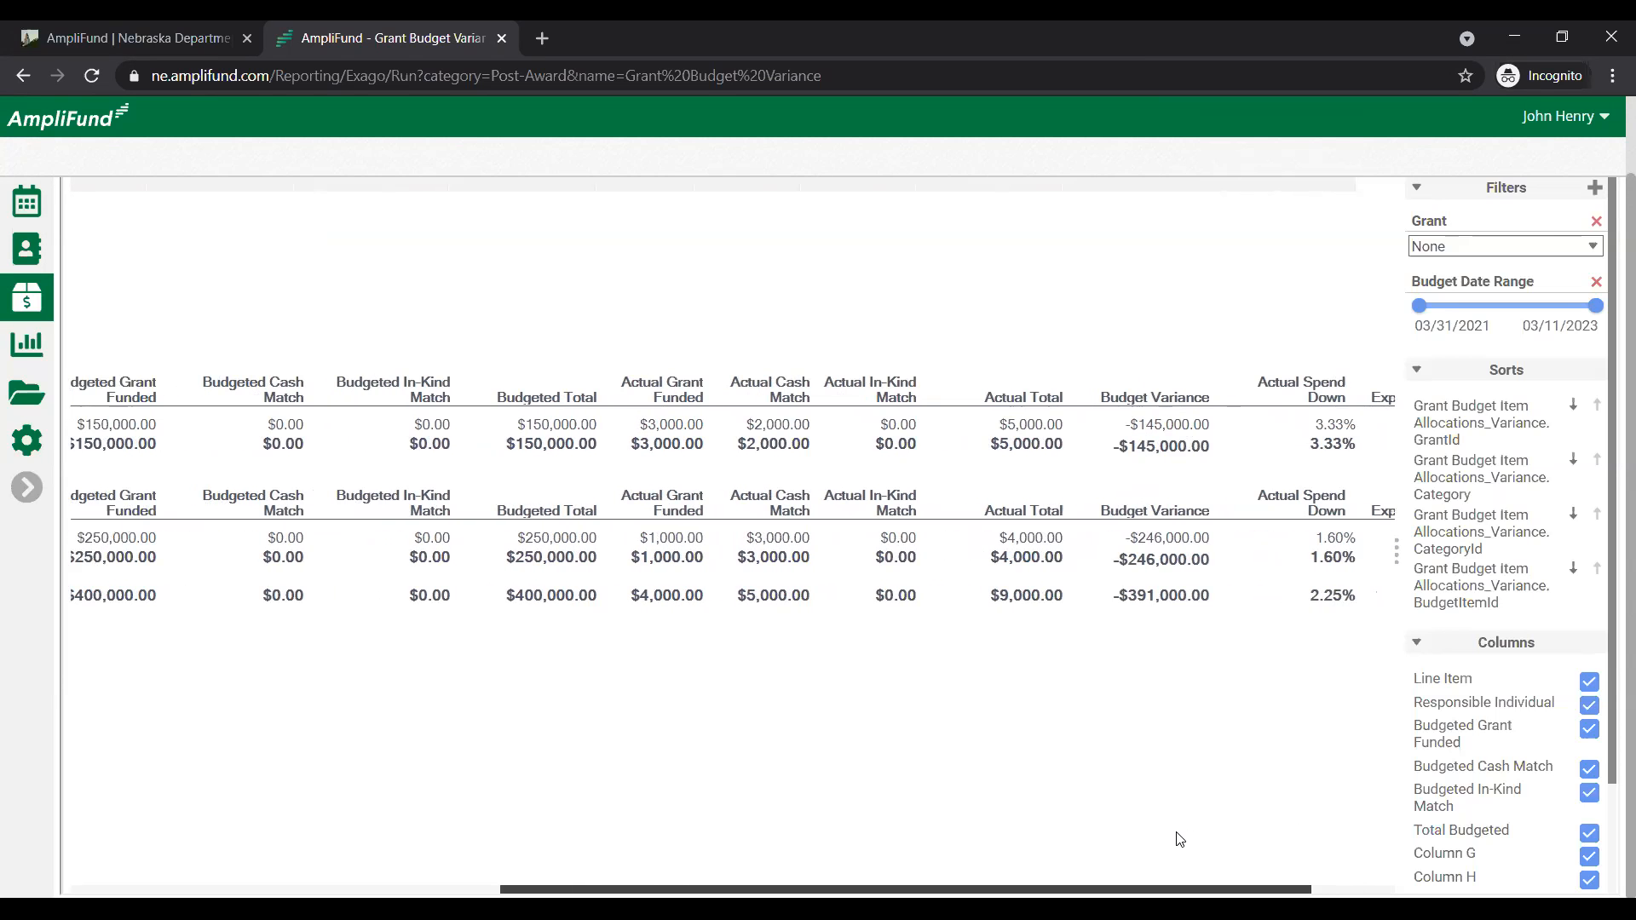
pyautogui.hscroll(3, 1179, 840)
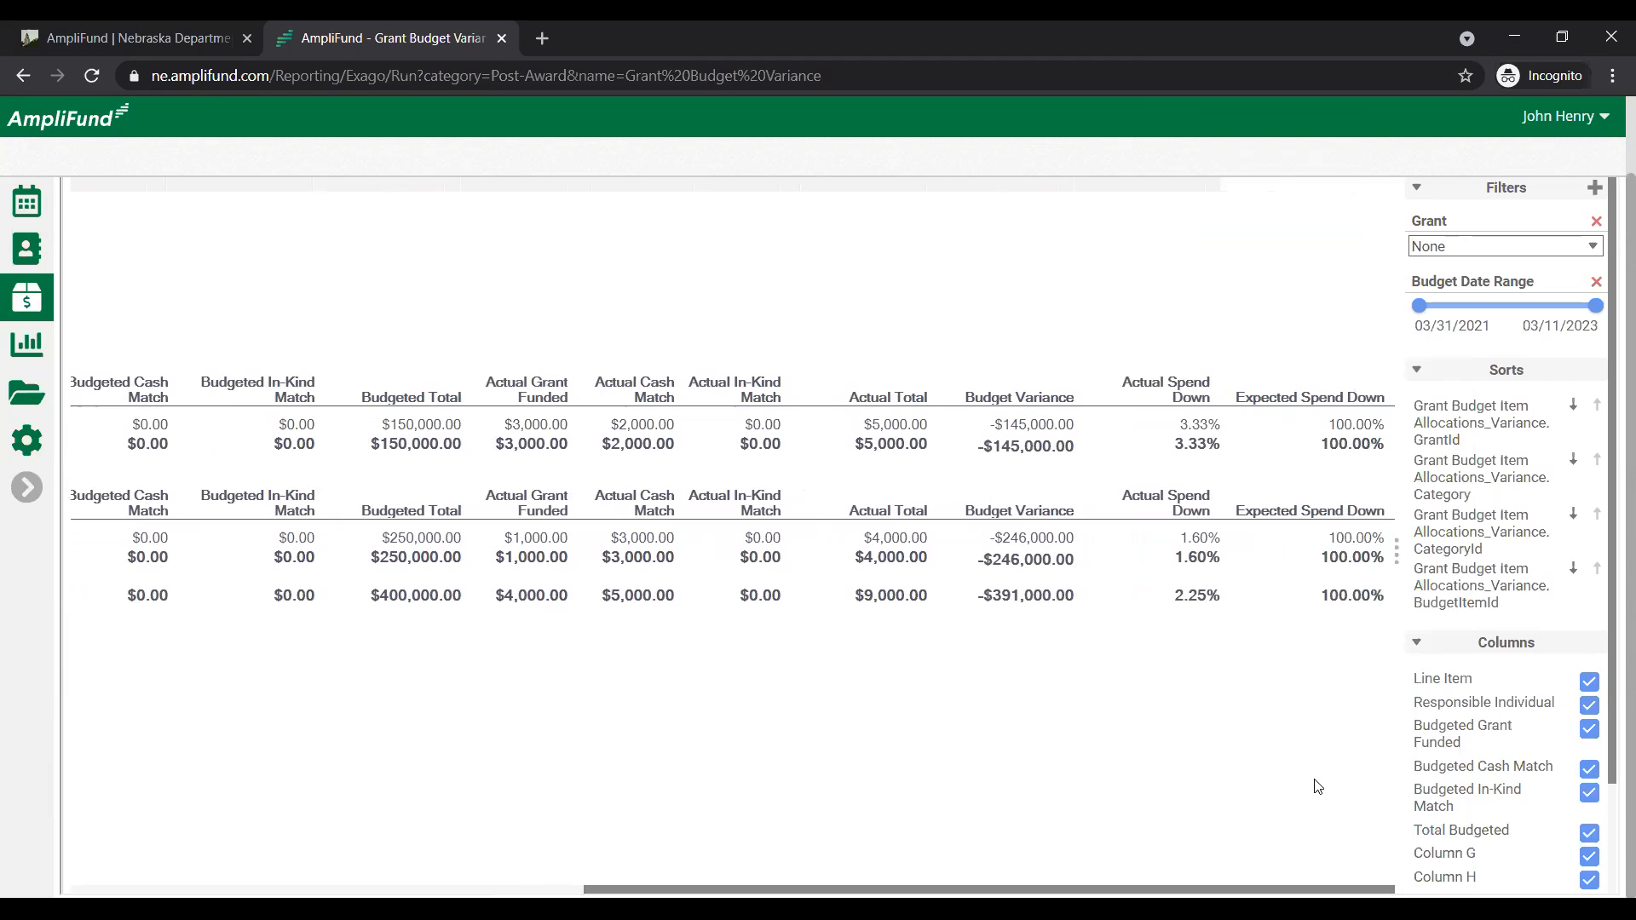
# - Hide and restore the Budgeted In-Kind Match column in the budget variance report, and check the report's export formats
pyautogui.scroll(-2, 1494, 783)
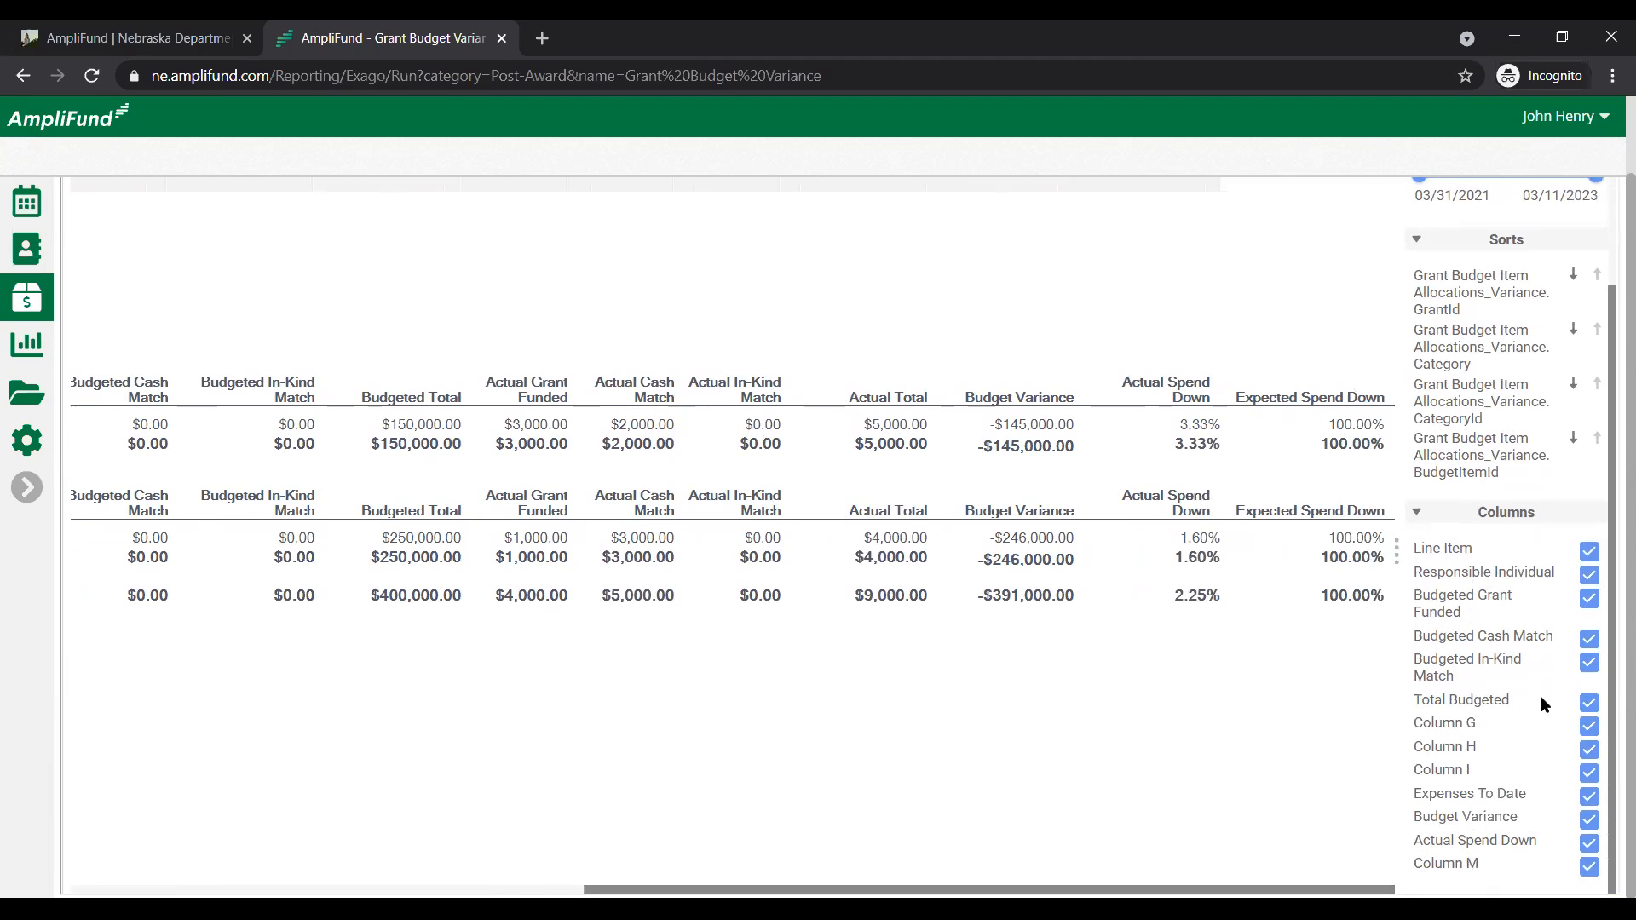
pyautogui.click(1593, 667)
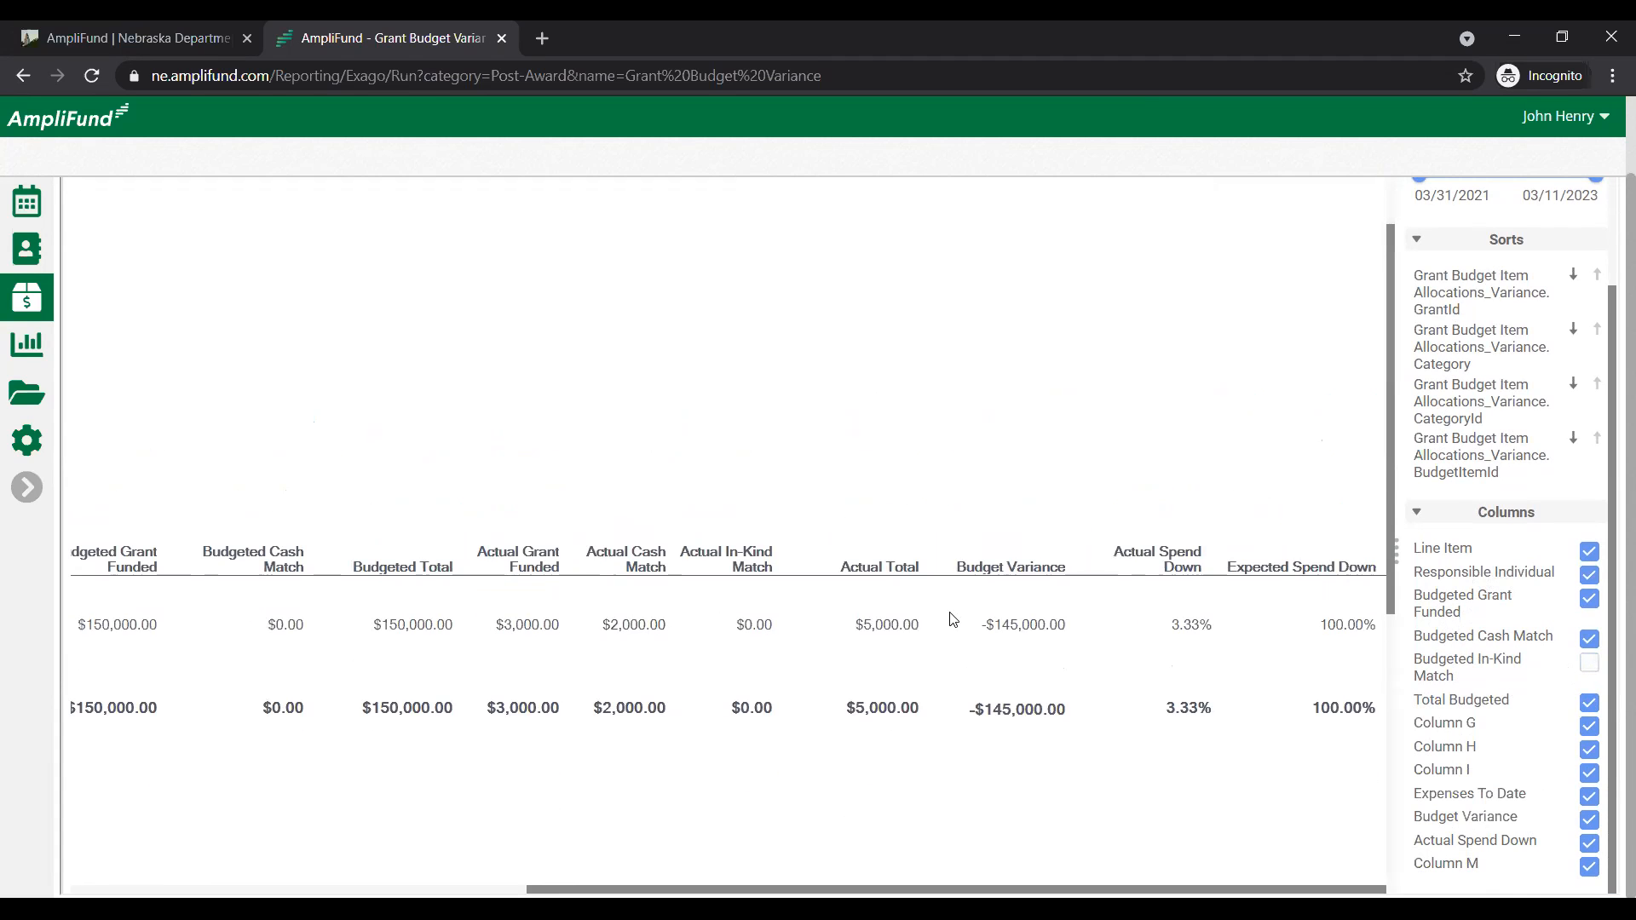
pyautogui.moveTo(848, 890); pyautogui.dragTo(437, 803)
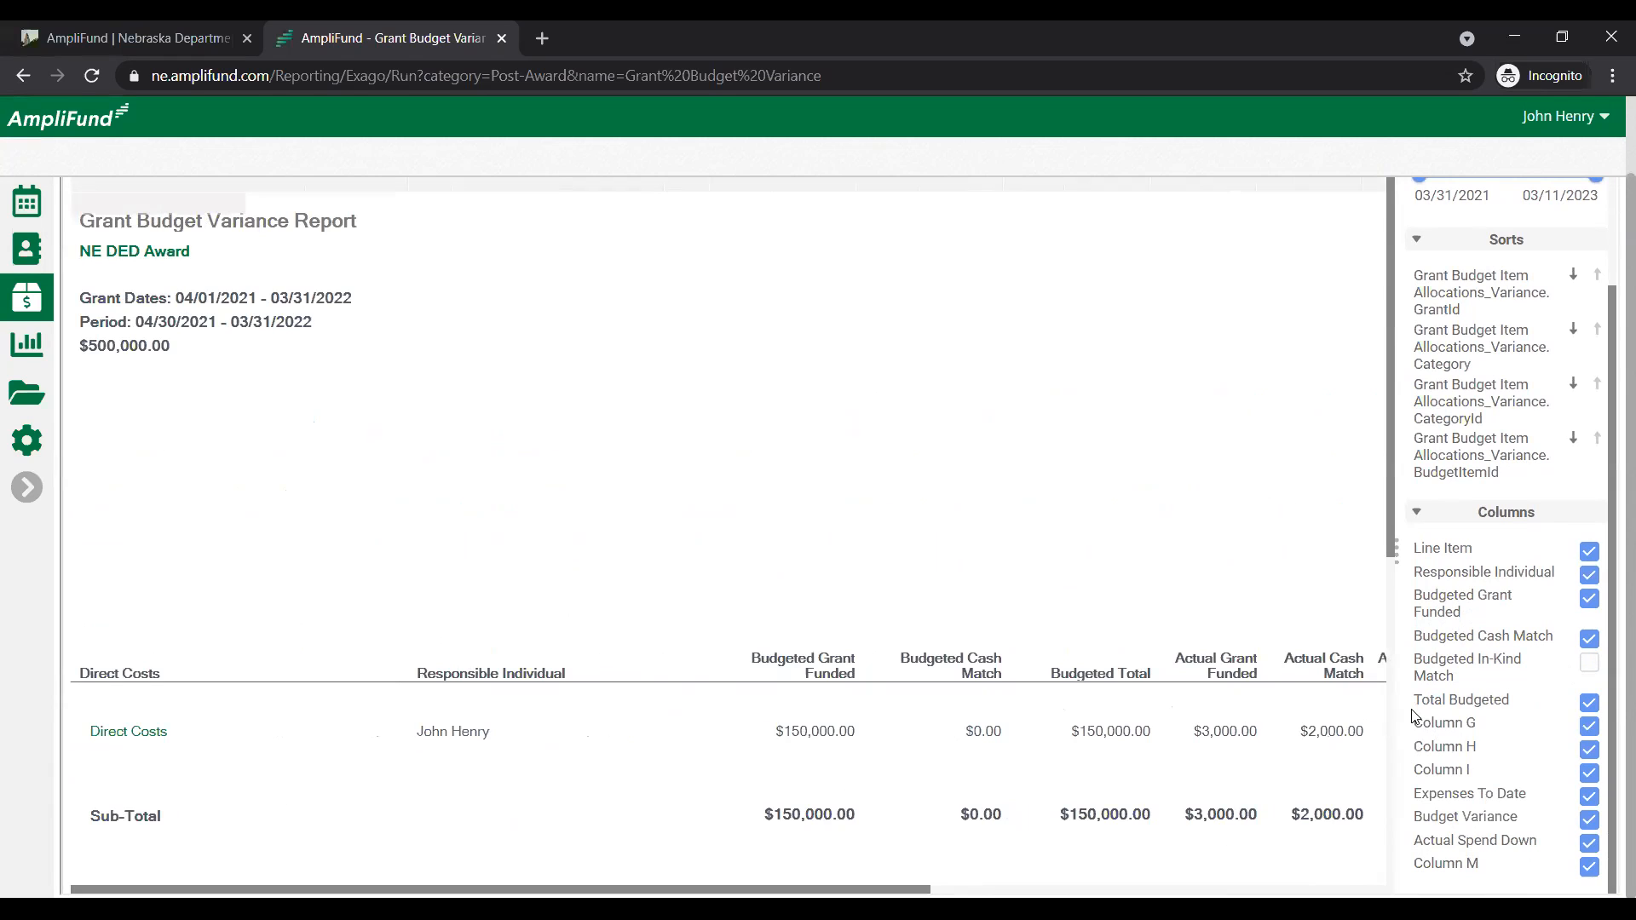
pyautogui.click(1589, 663)
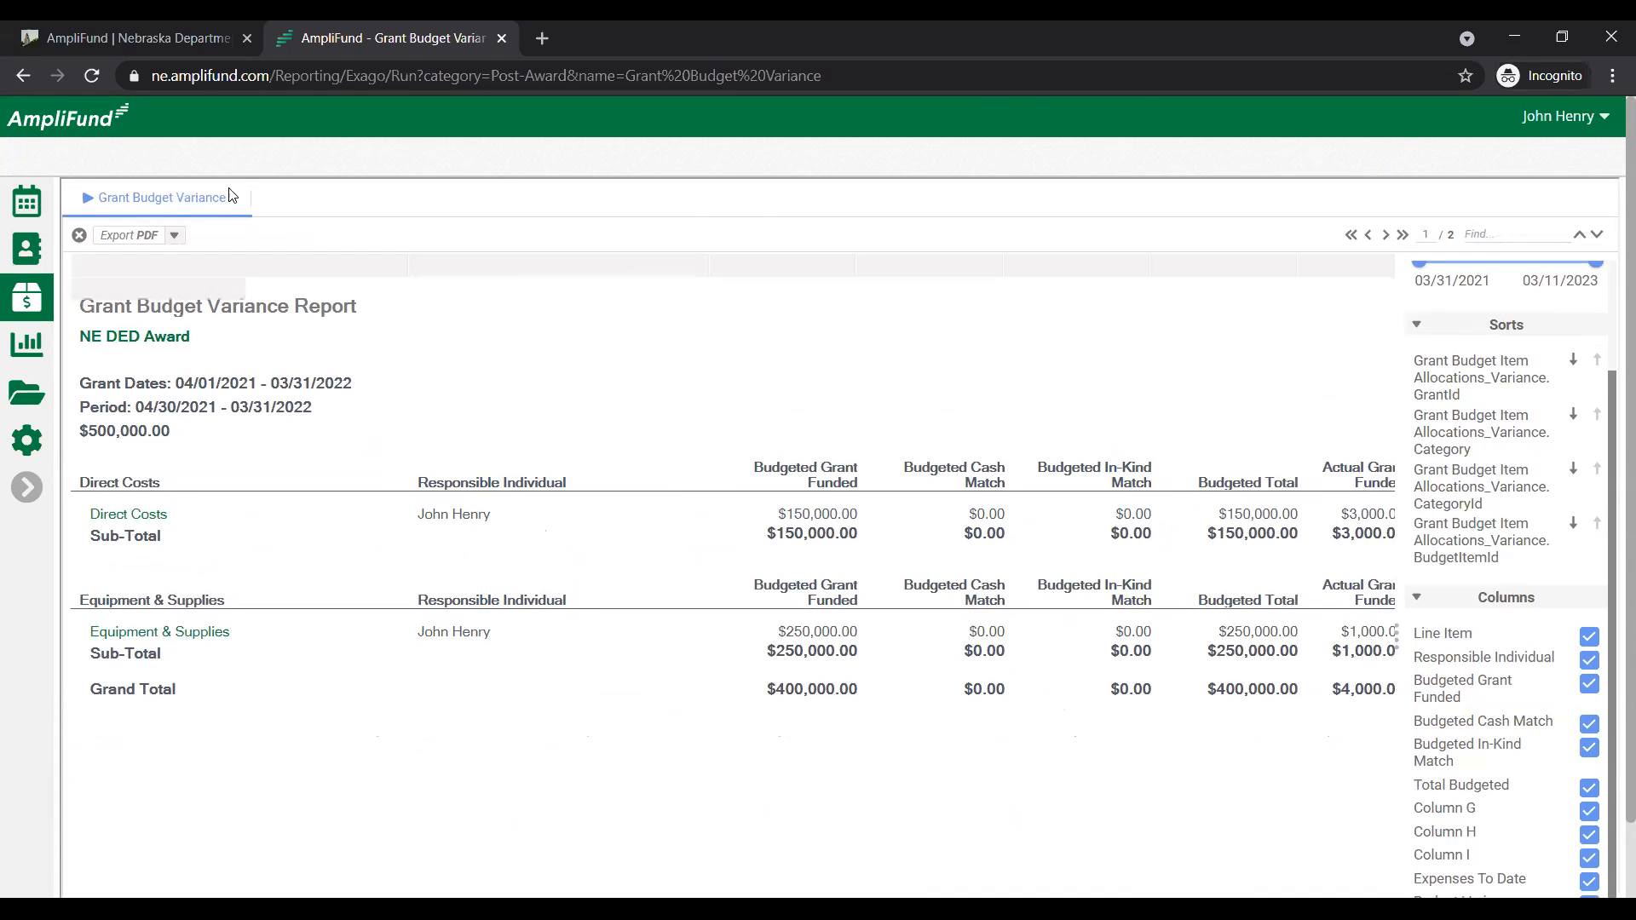
pyautogui.click(176, 235)
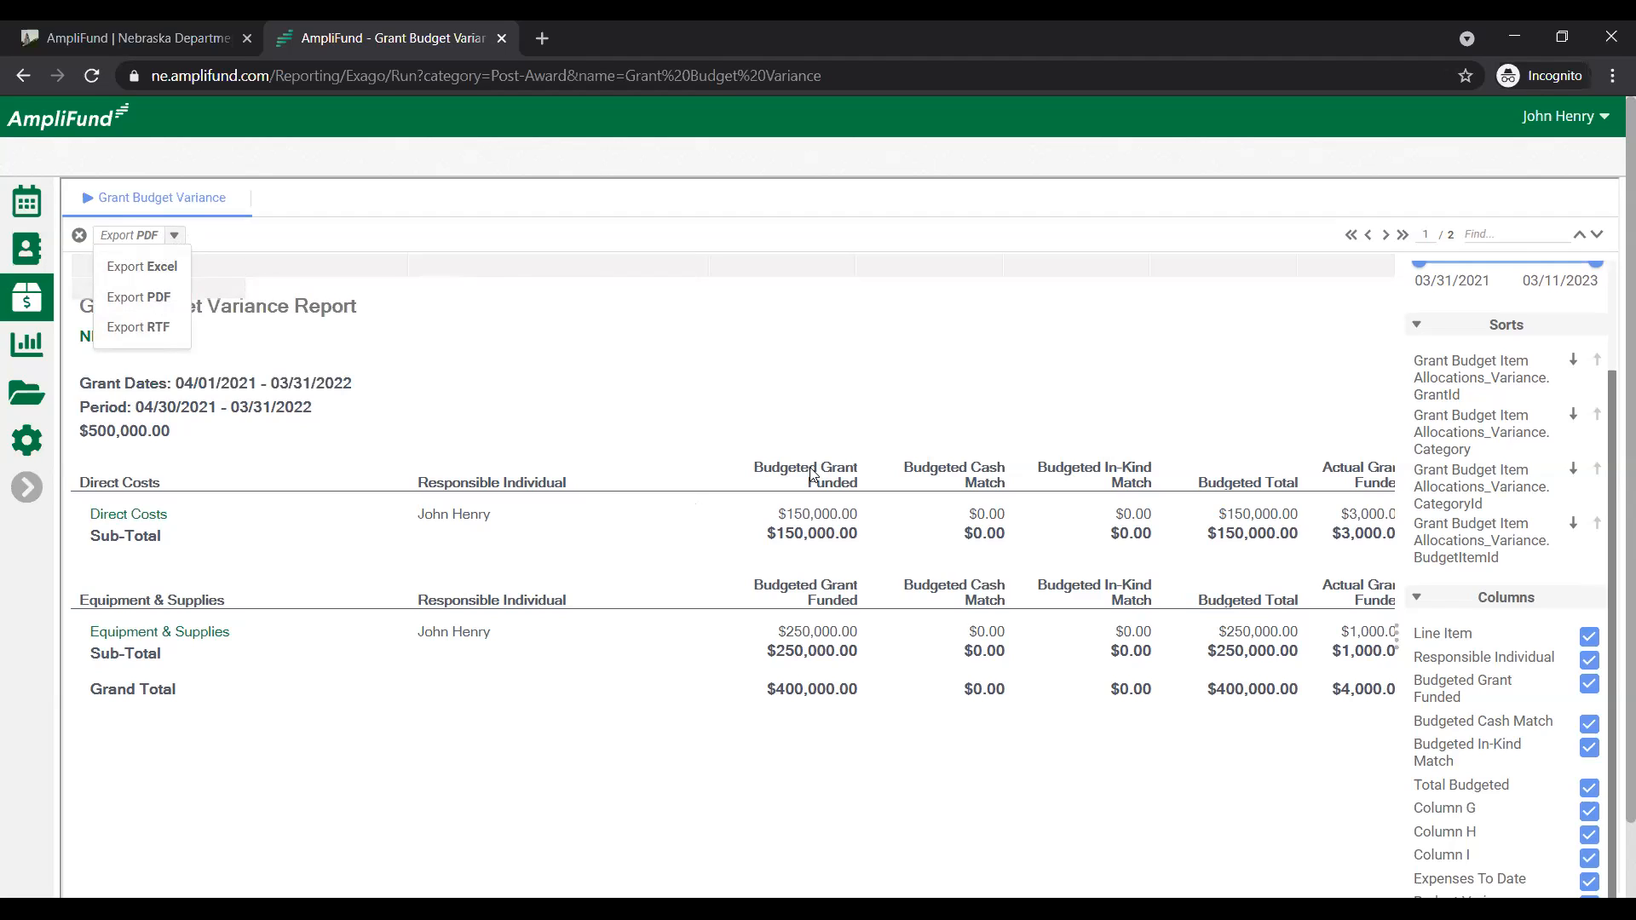
pyautogui.click(689, 721)
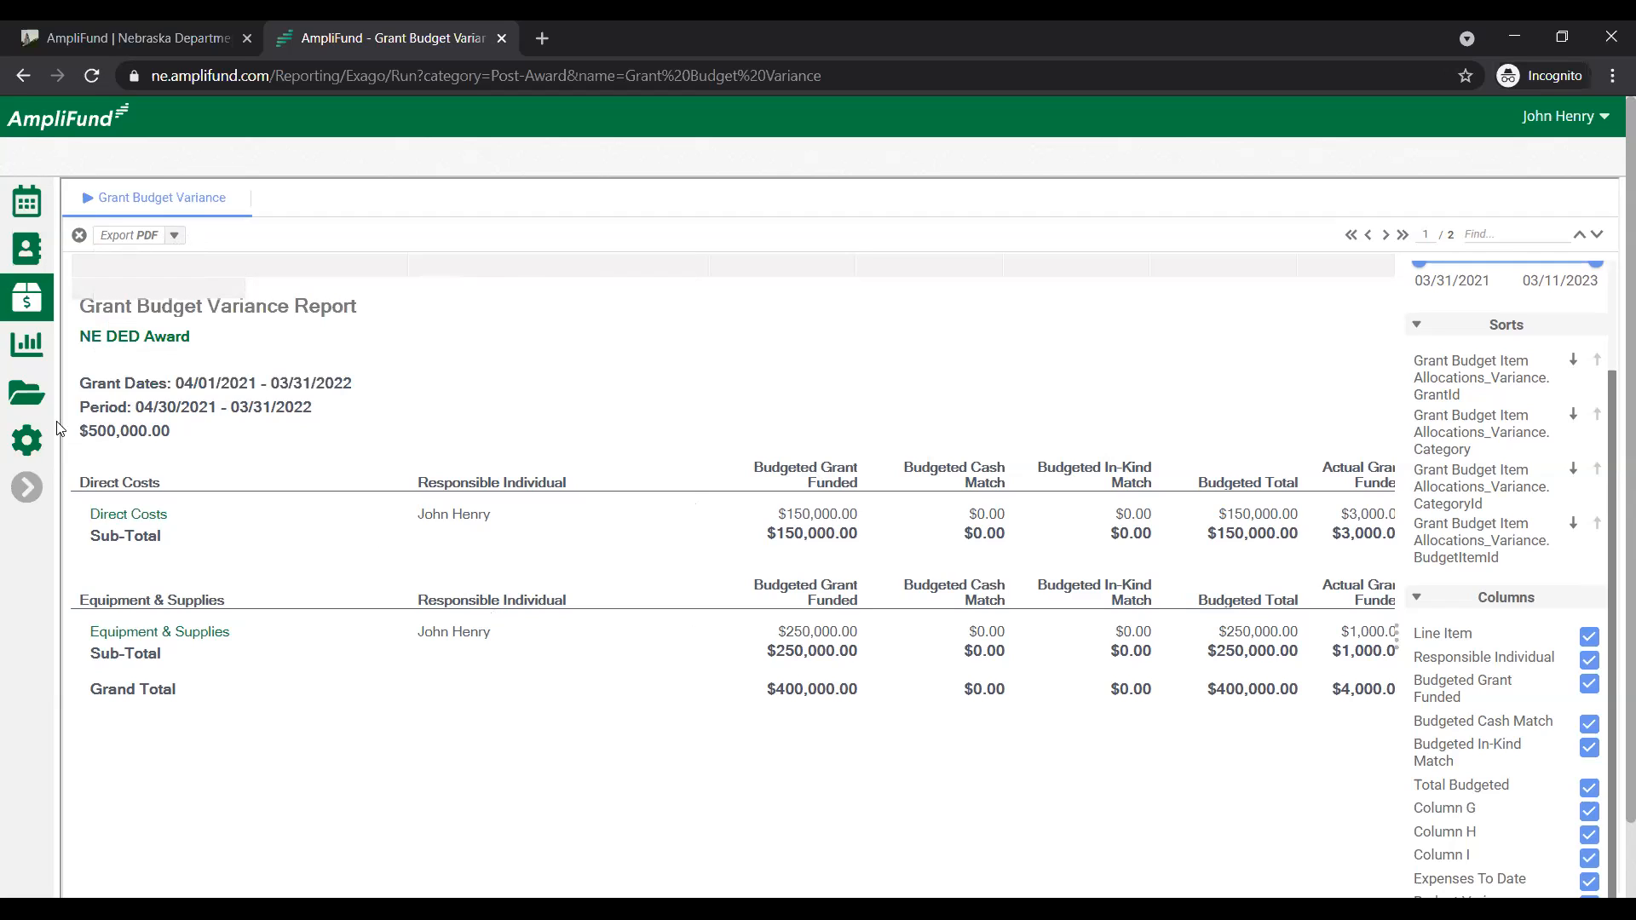
# - Open the post-award Grant Expense Detail report
pyautogui.moveTo(11, 341)
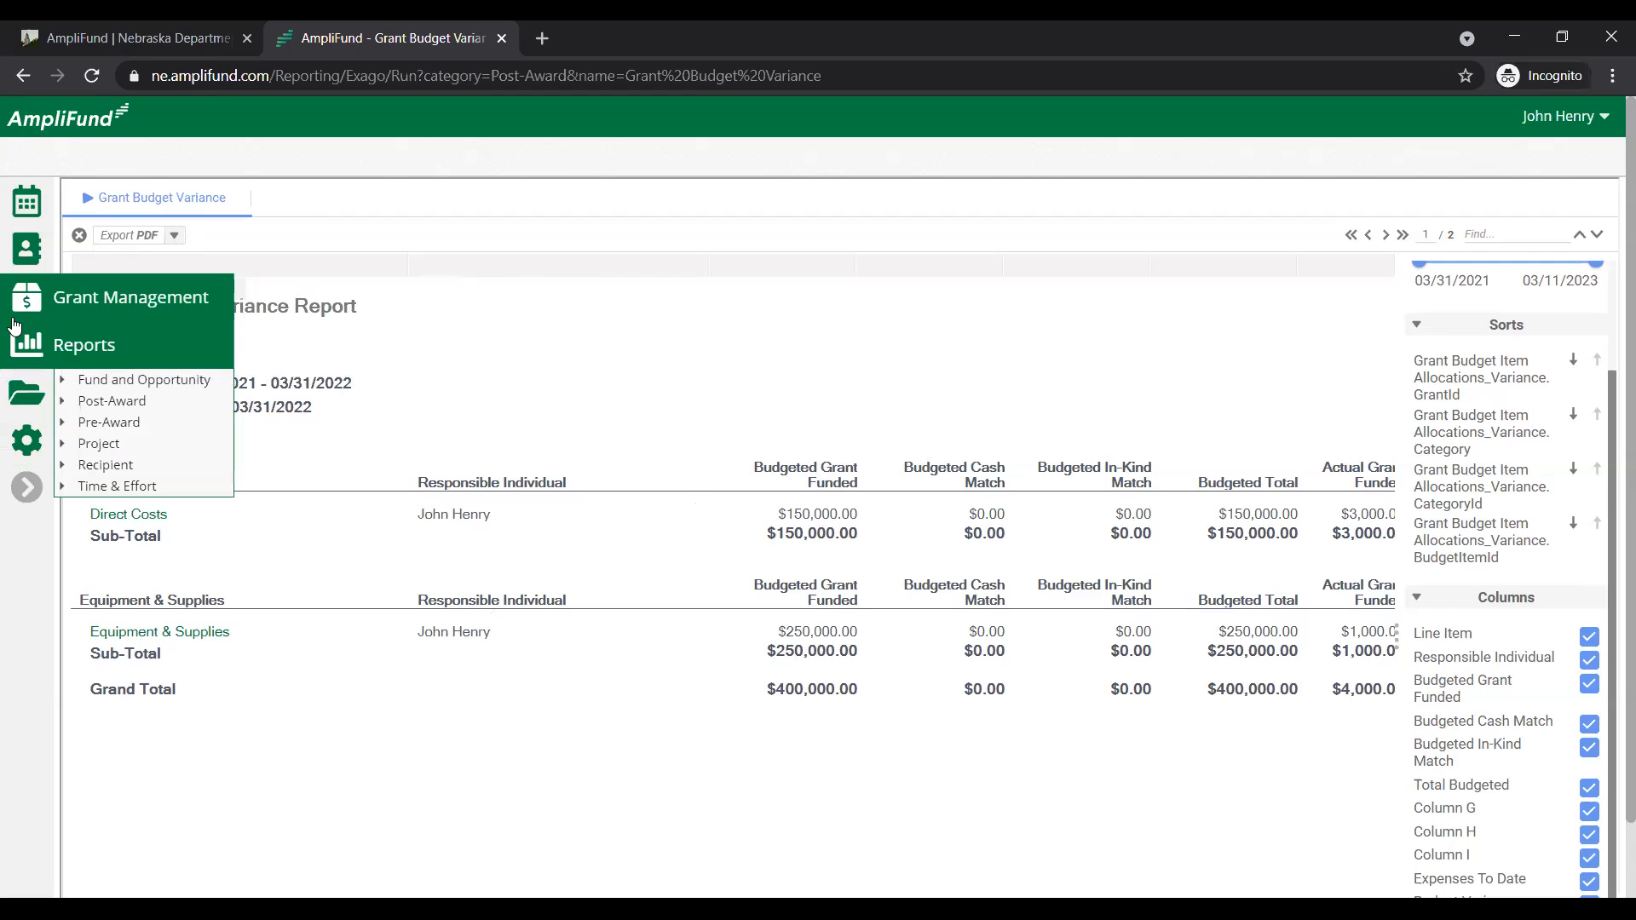
pyautogui.click(63, 402)
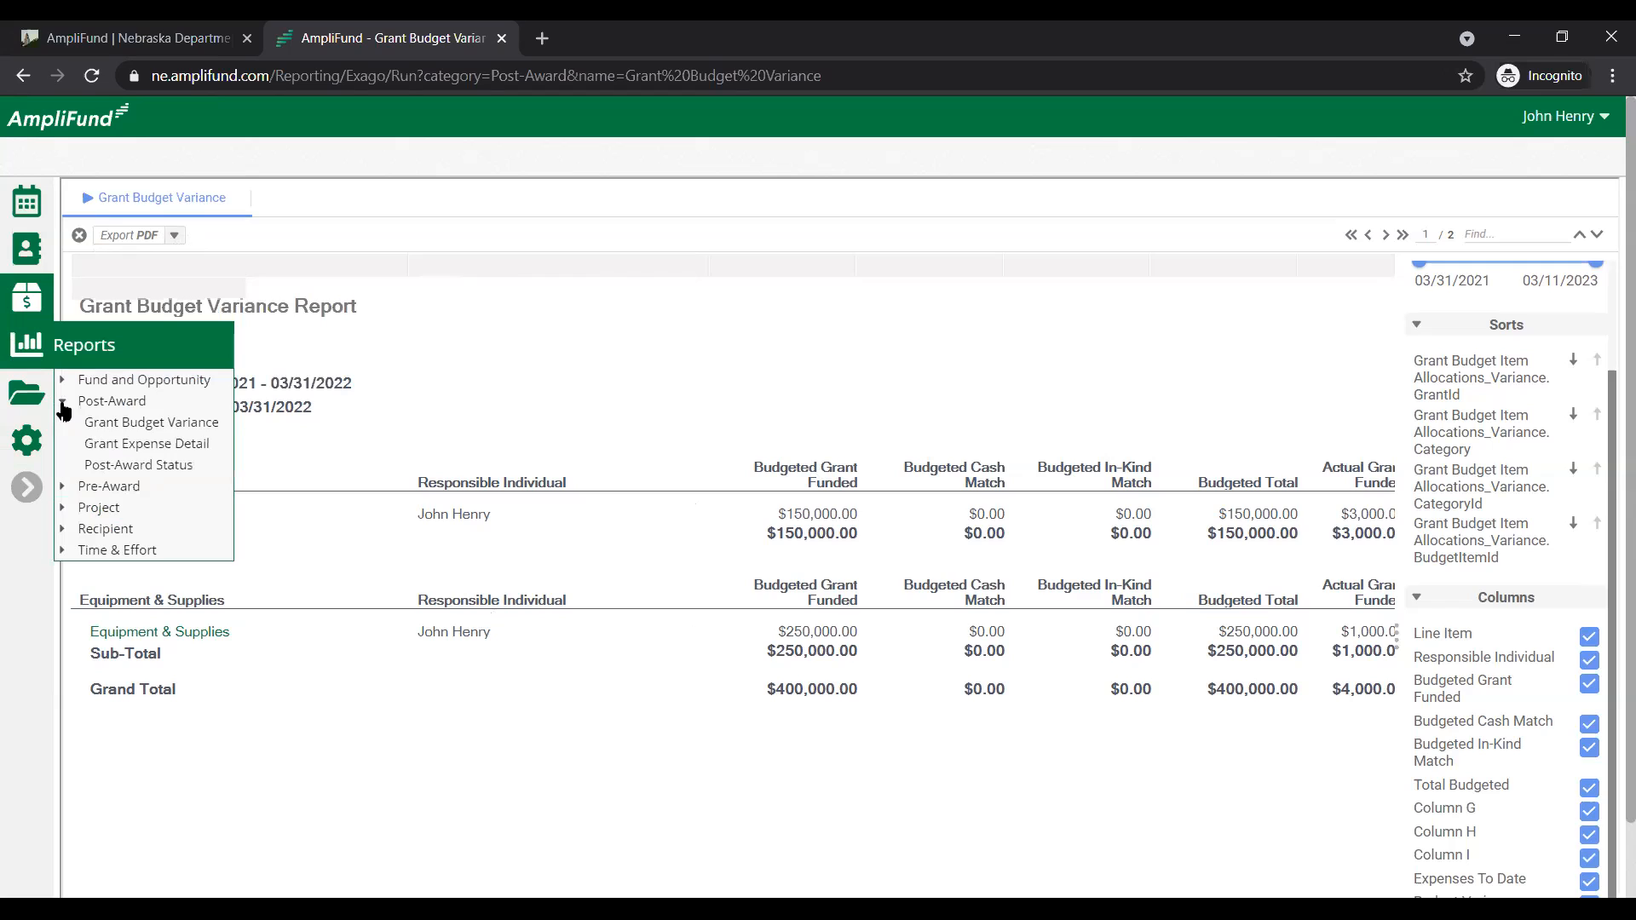
pyautogui.click(180, 445)
pyautogui.scroll(2, 1540, 539)
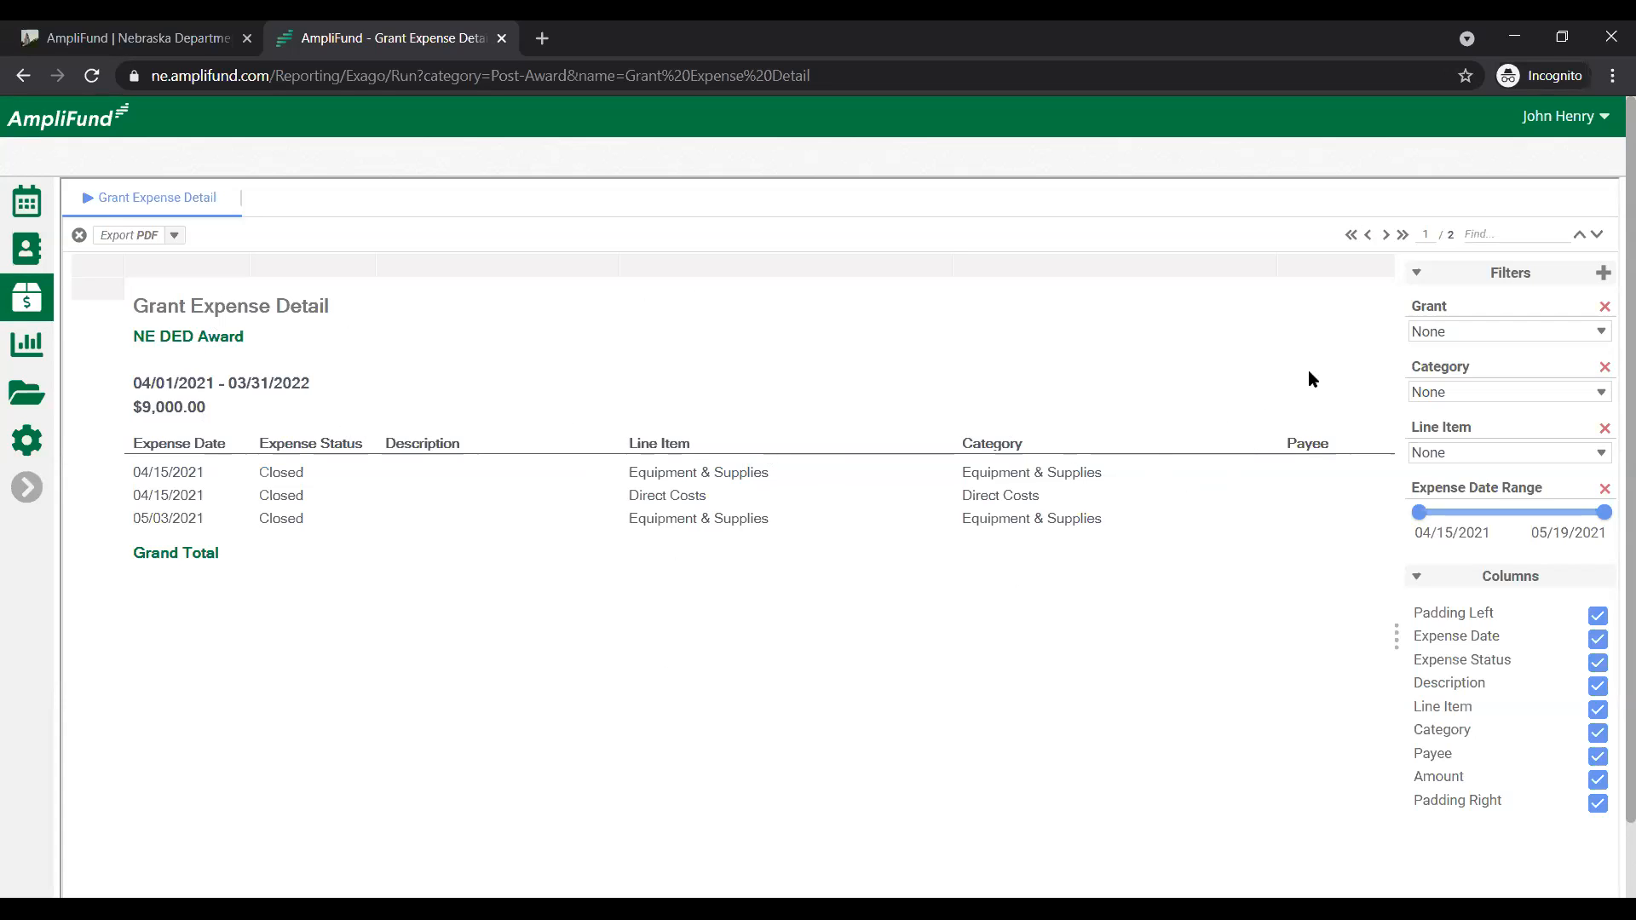
# - Check the available Grant, Category and Line Item filter choices of the expense detail report
pyautogui.click(1446, 327)
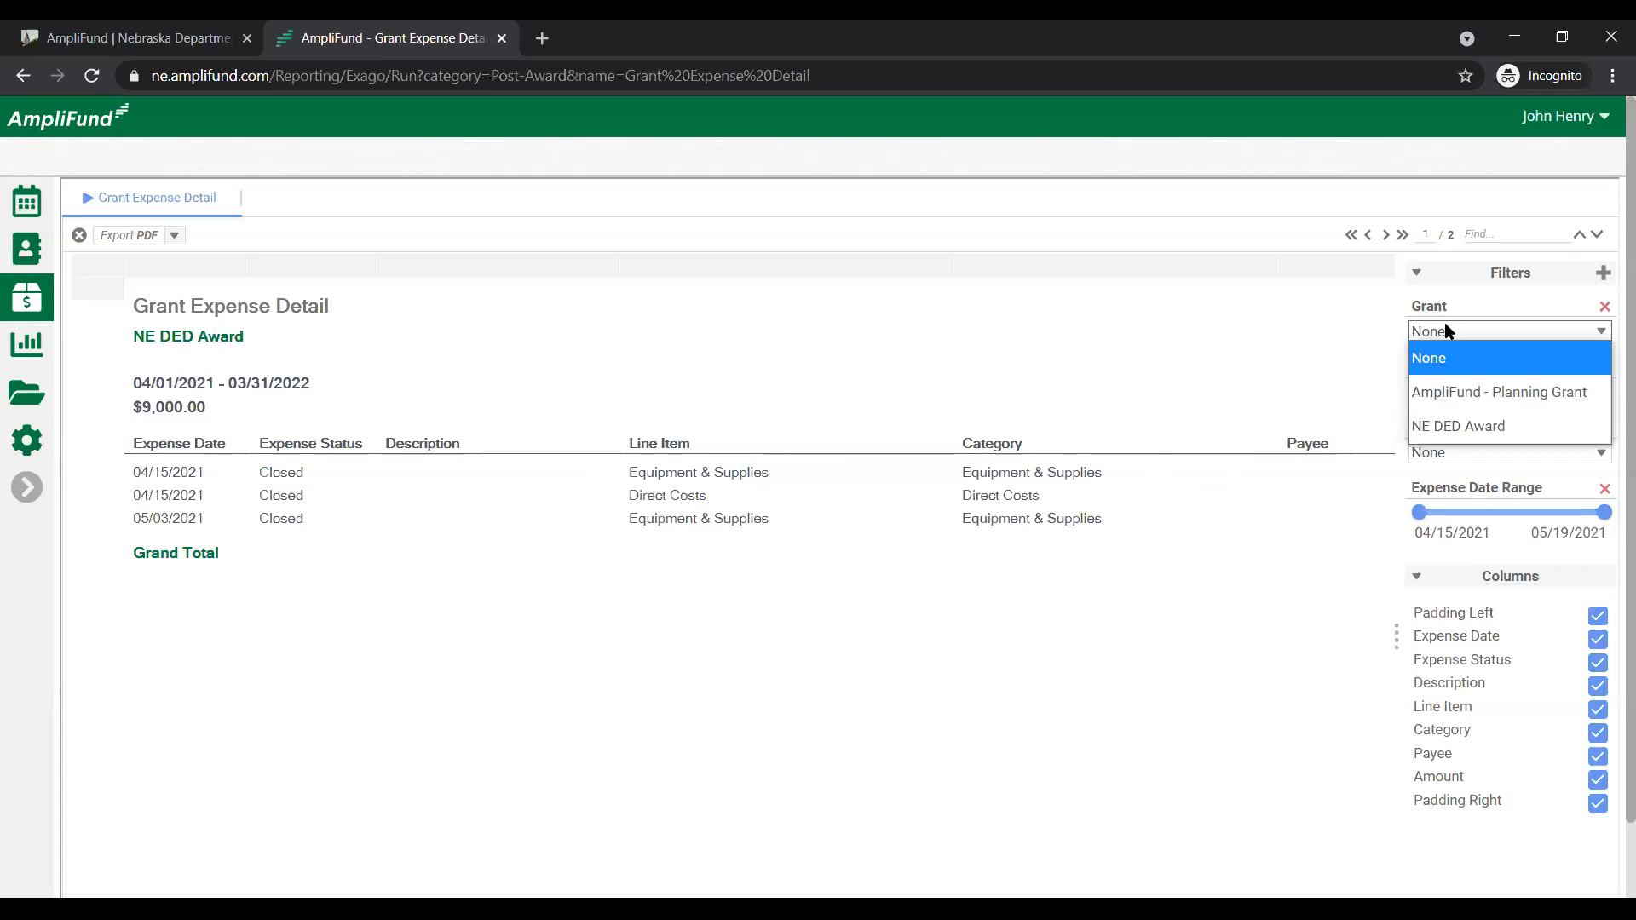
pyautogui.click(1202, 233)
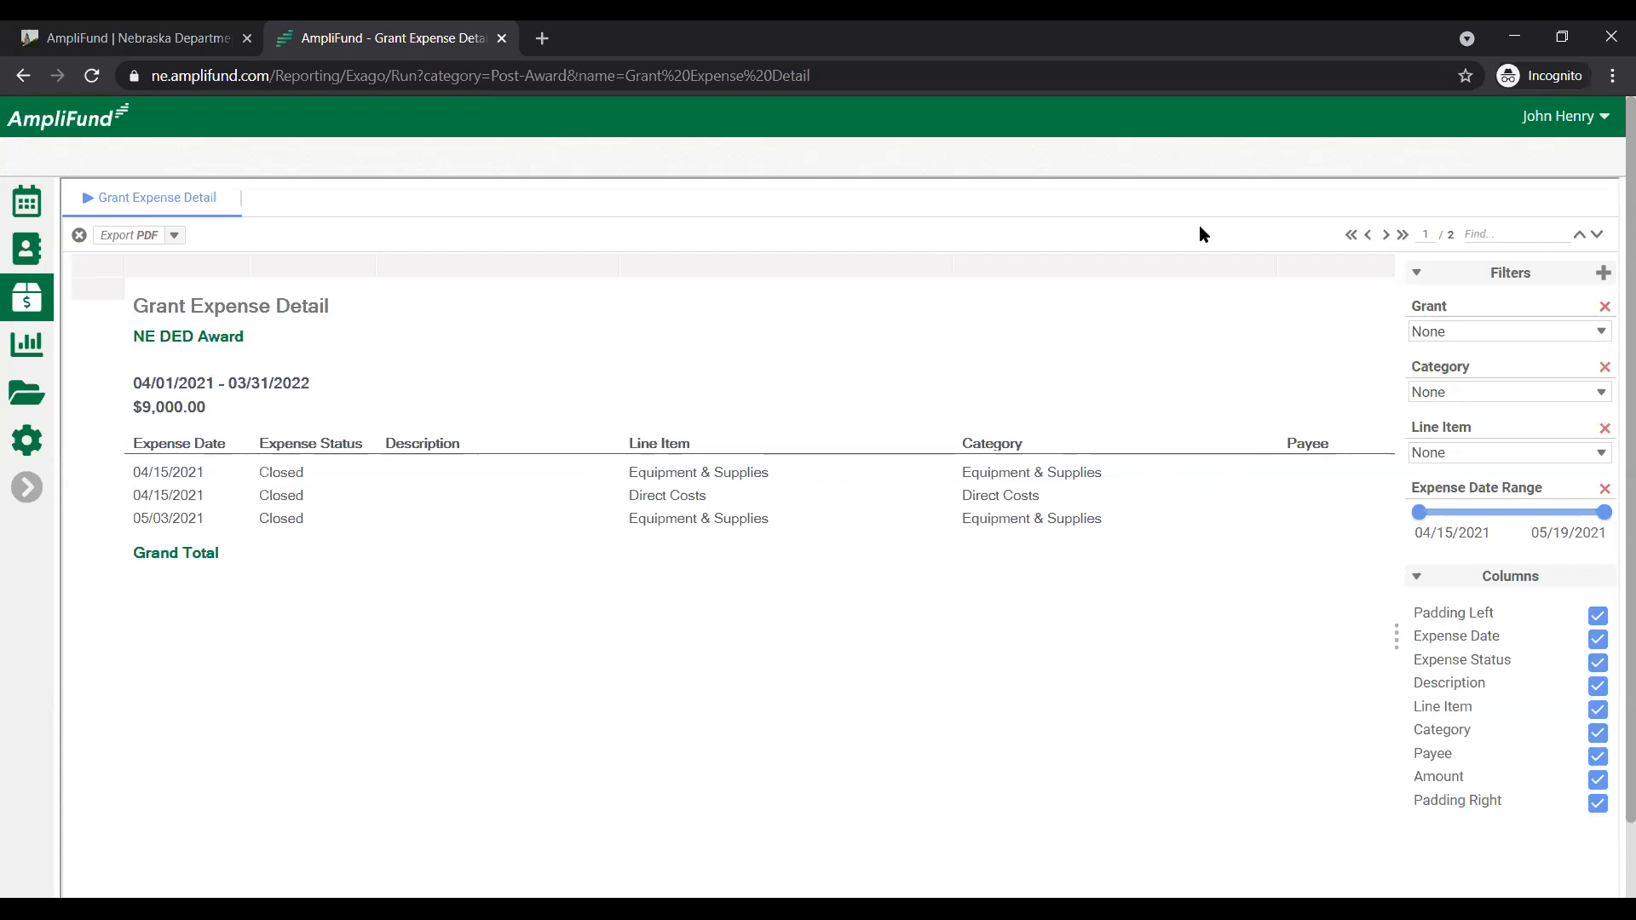
pyautogui.click(1593, 394)
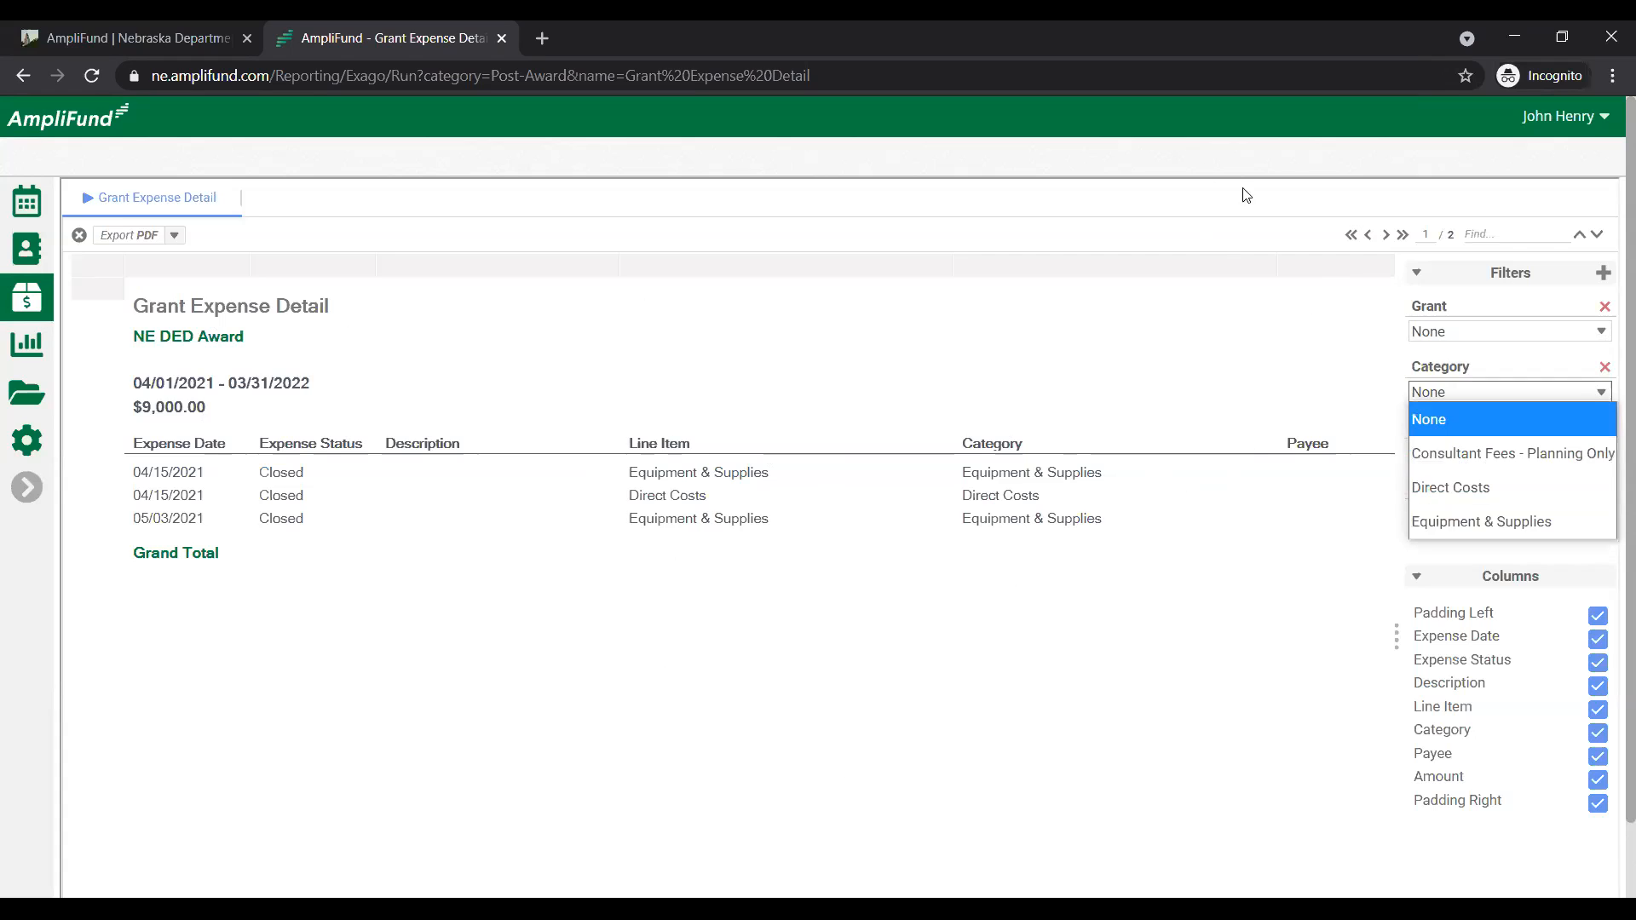
pyautogui.click(1193, 171)
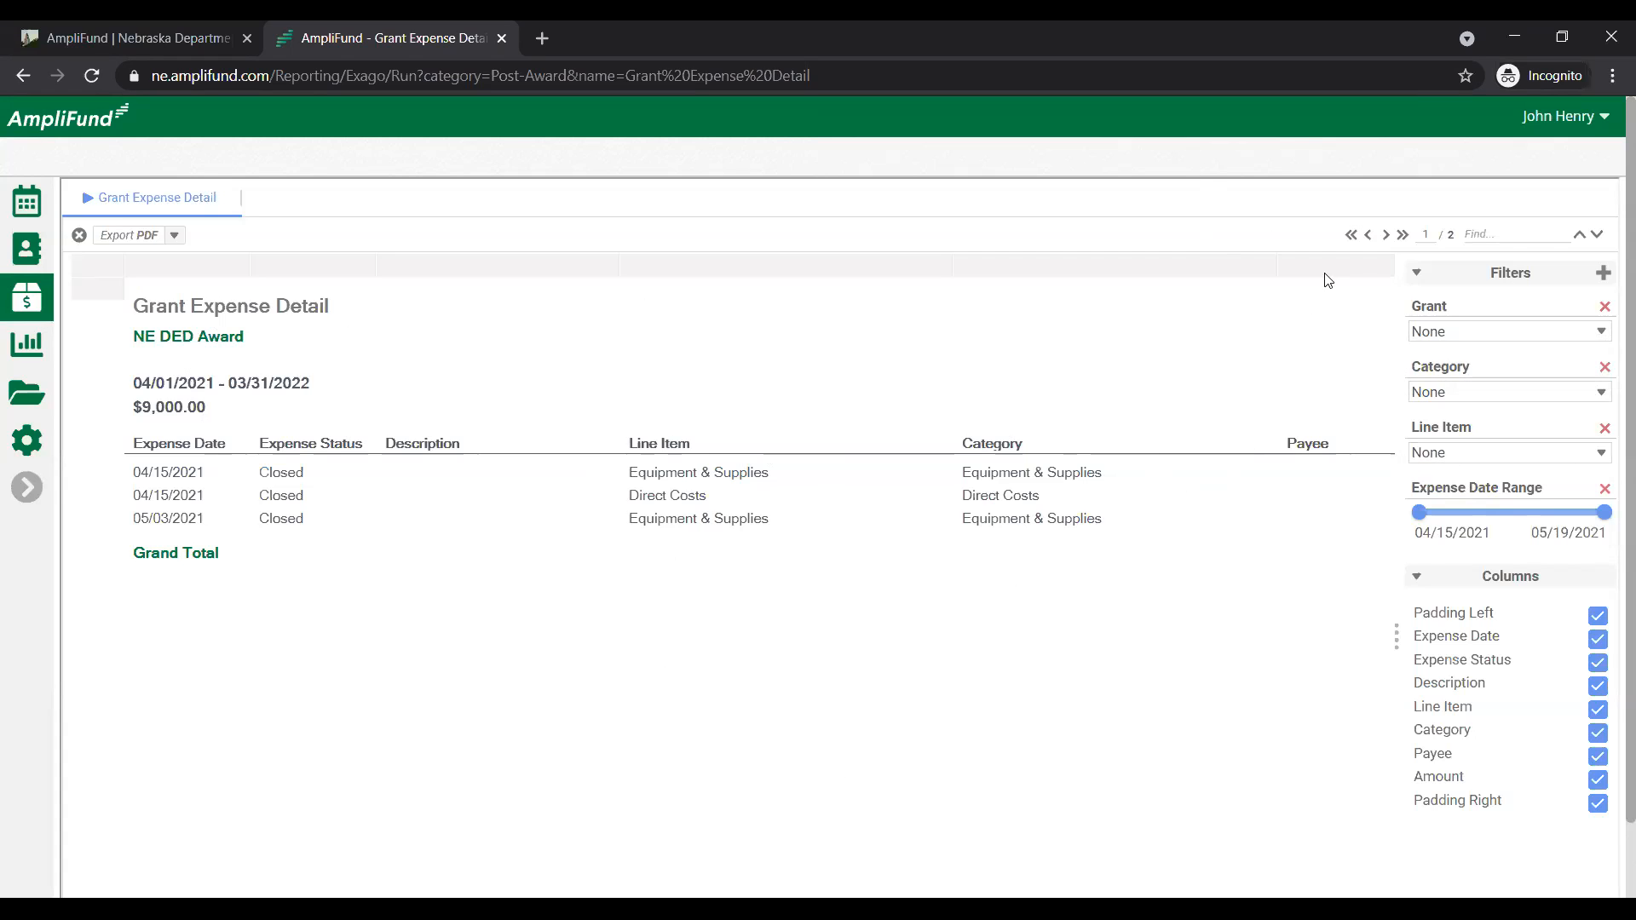
pyautogui.click(1444, 452)
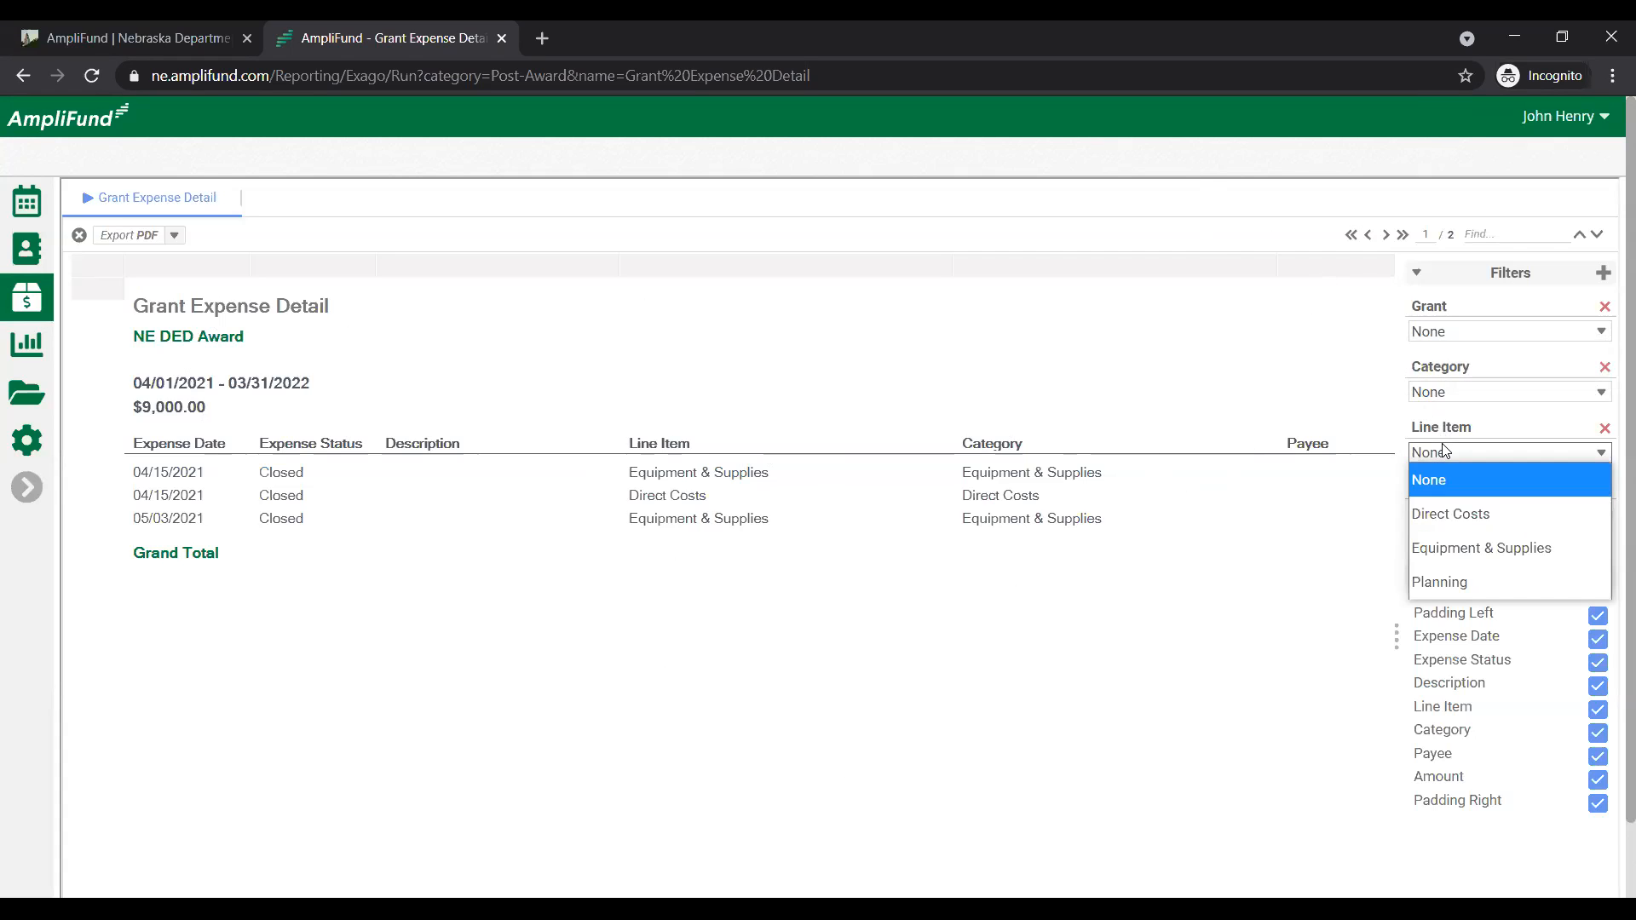
pyautogui.click(1130, 143)
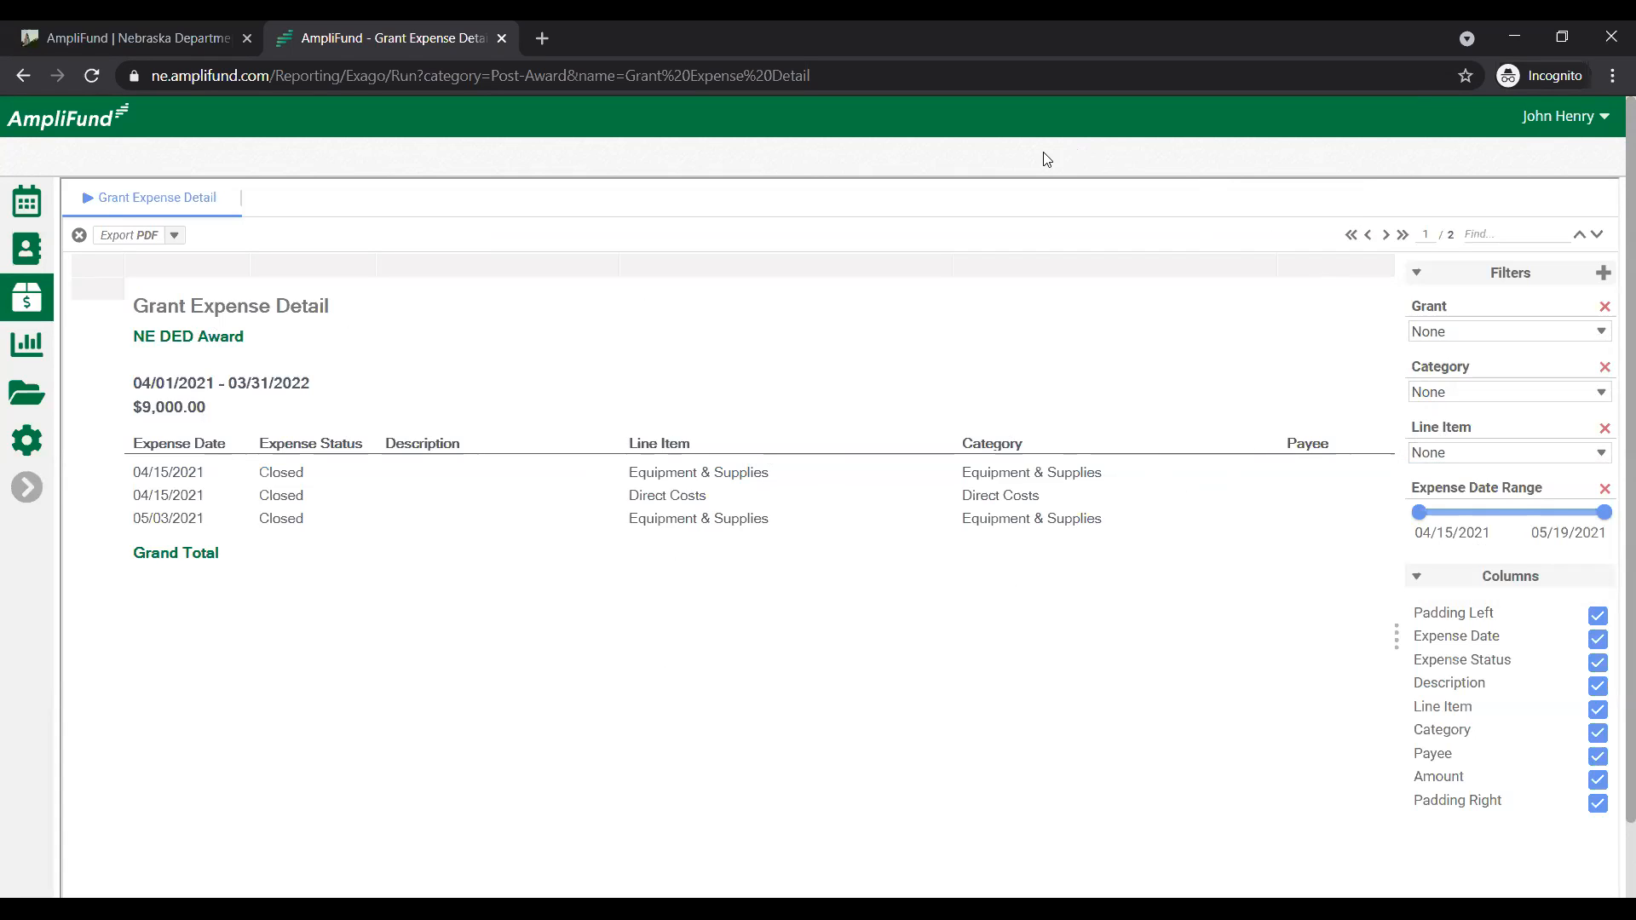
# - Expand the main navigation and open the analytics page of the NE DED Award from the grants list
pyautogui.click(26, 499)
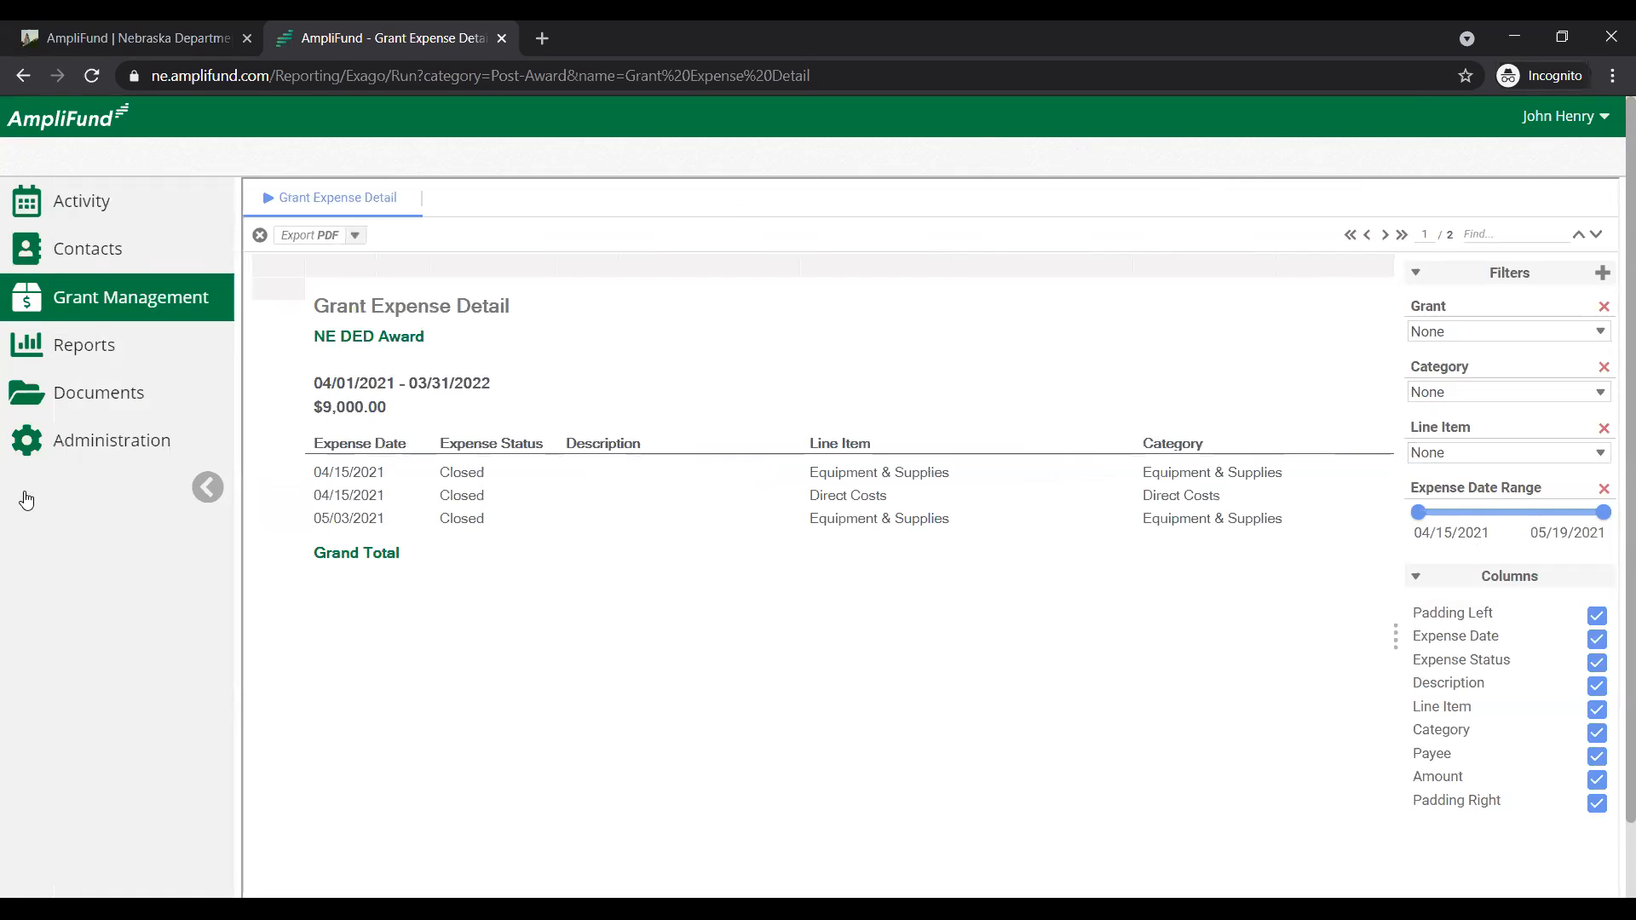
pyautogui.click(132, 302)
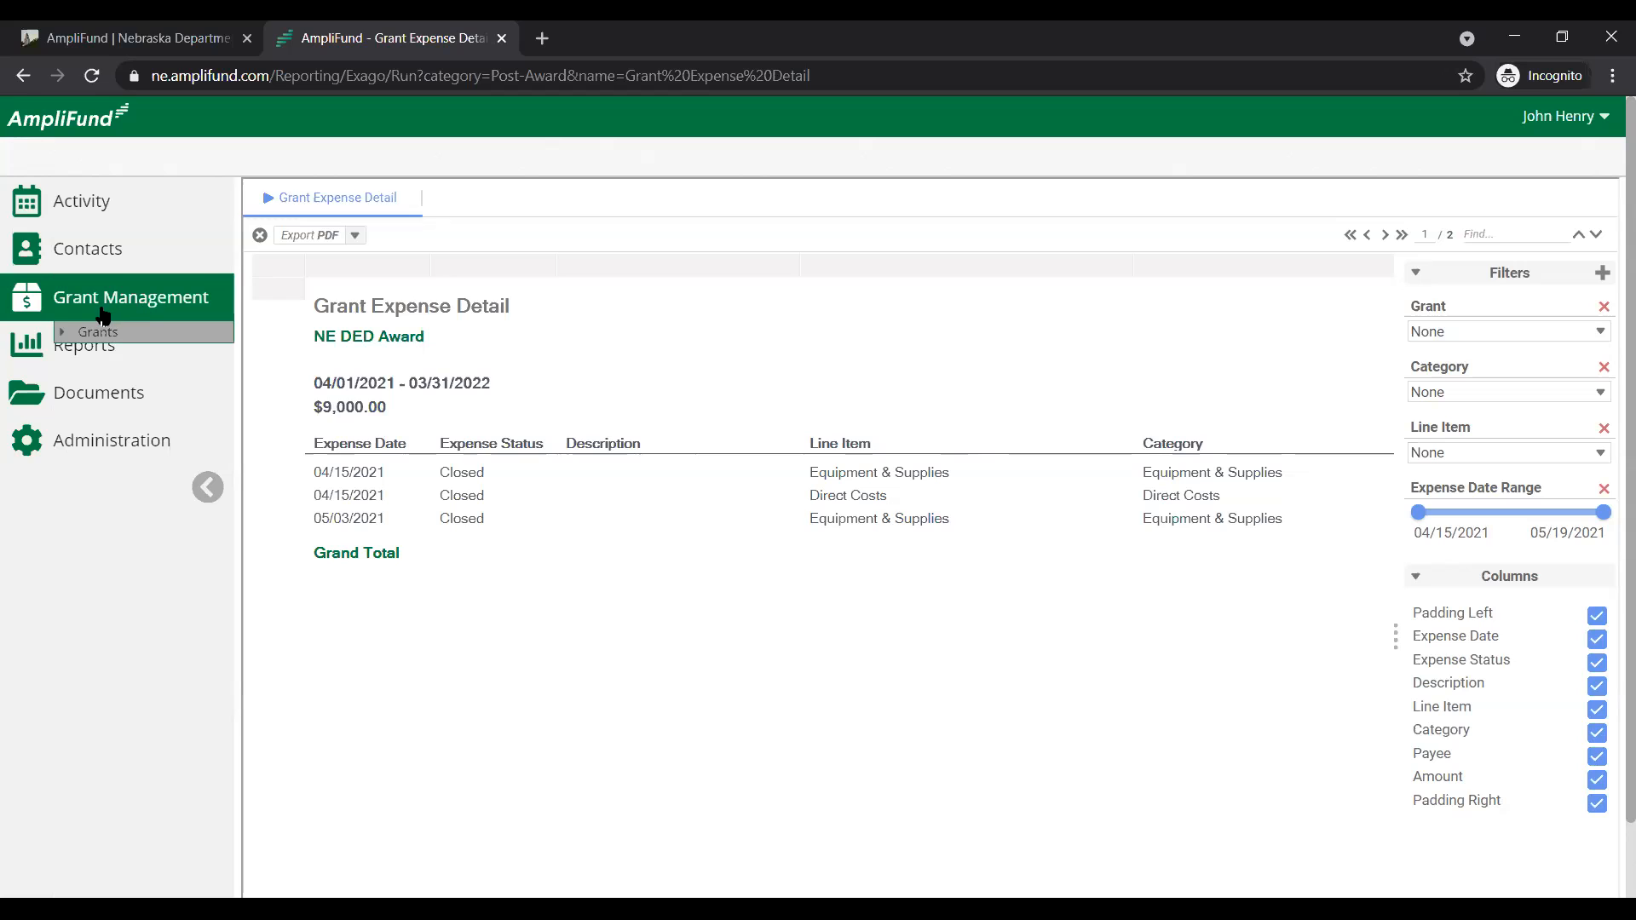
pyautogui.click(95, 335)
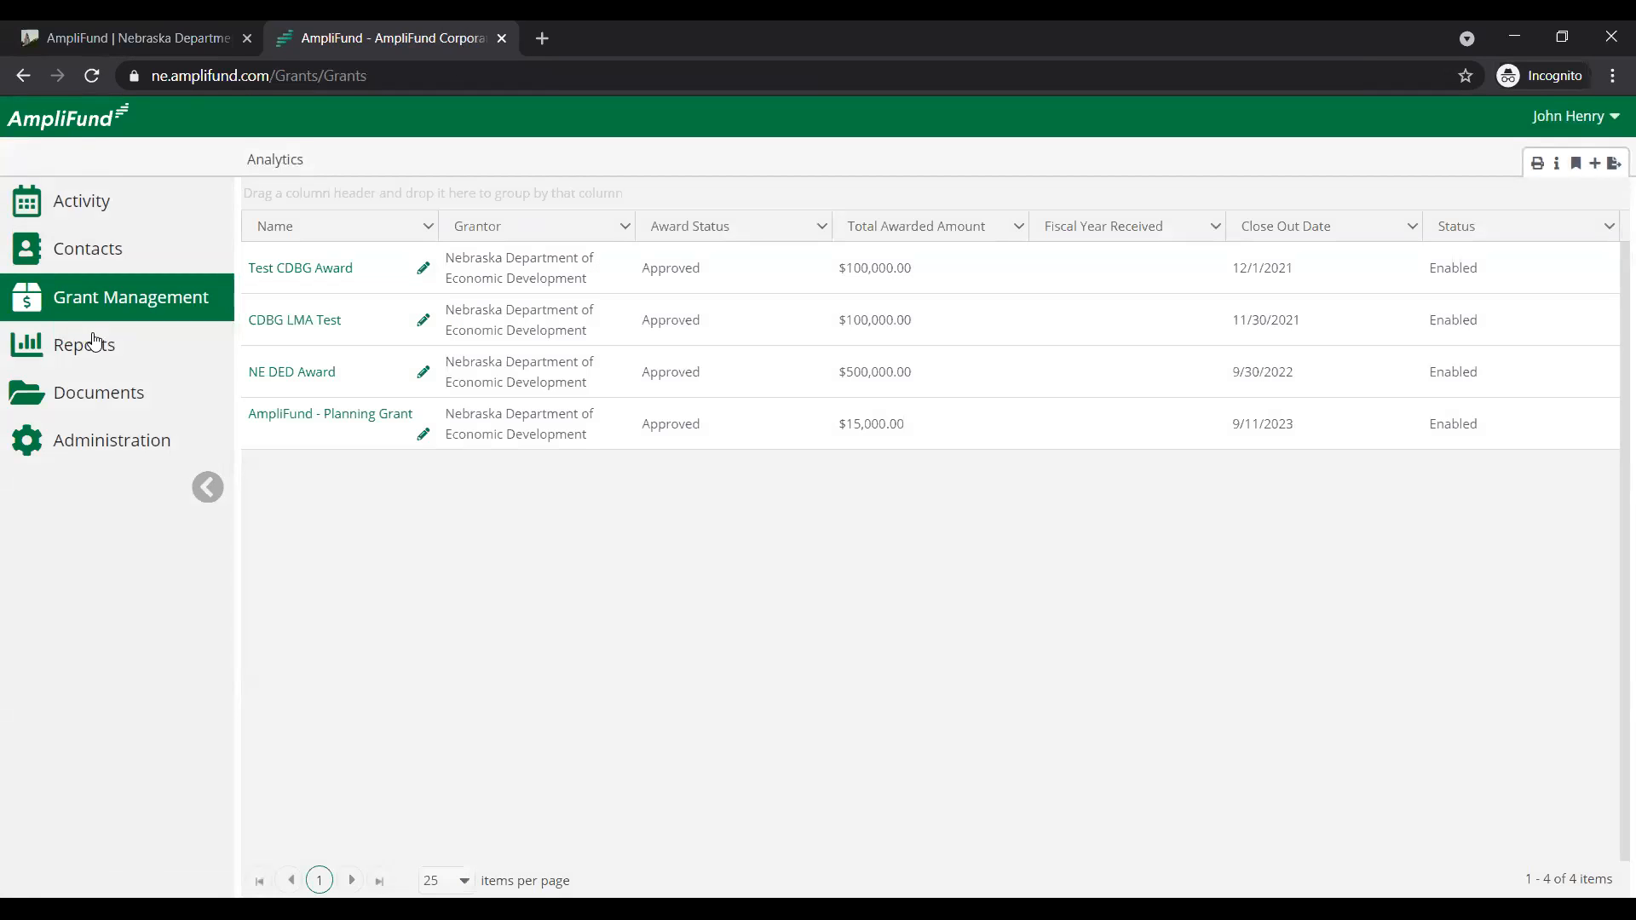
pyautogui.click(299, 376)
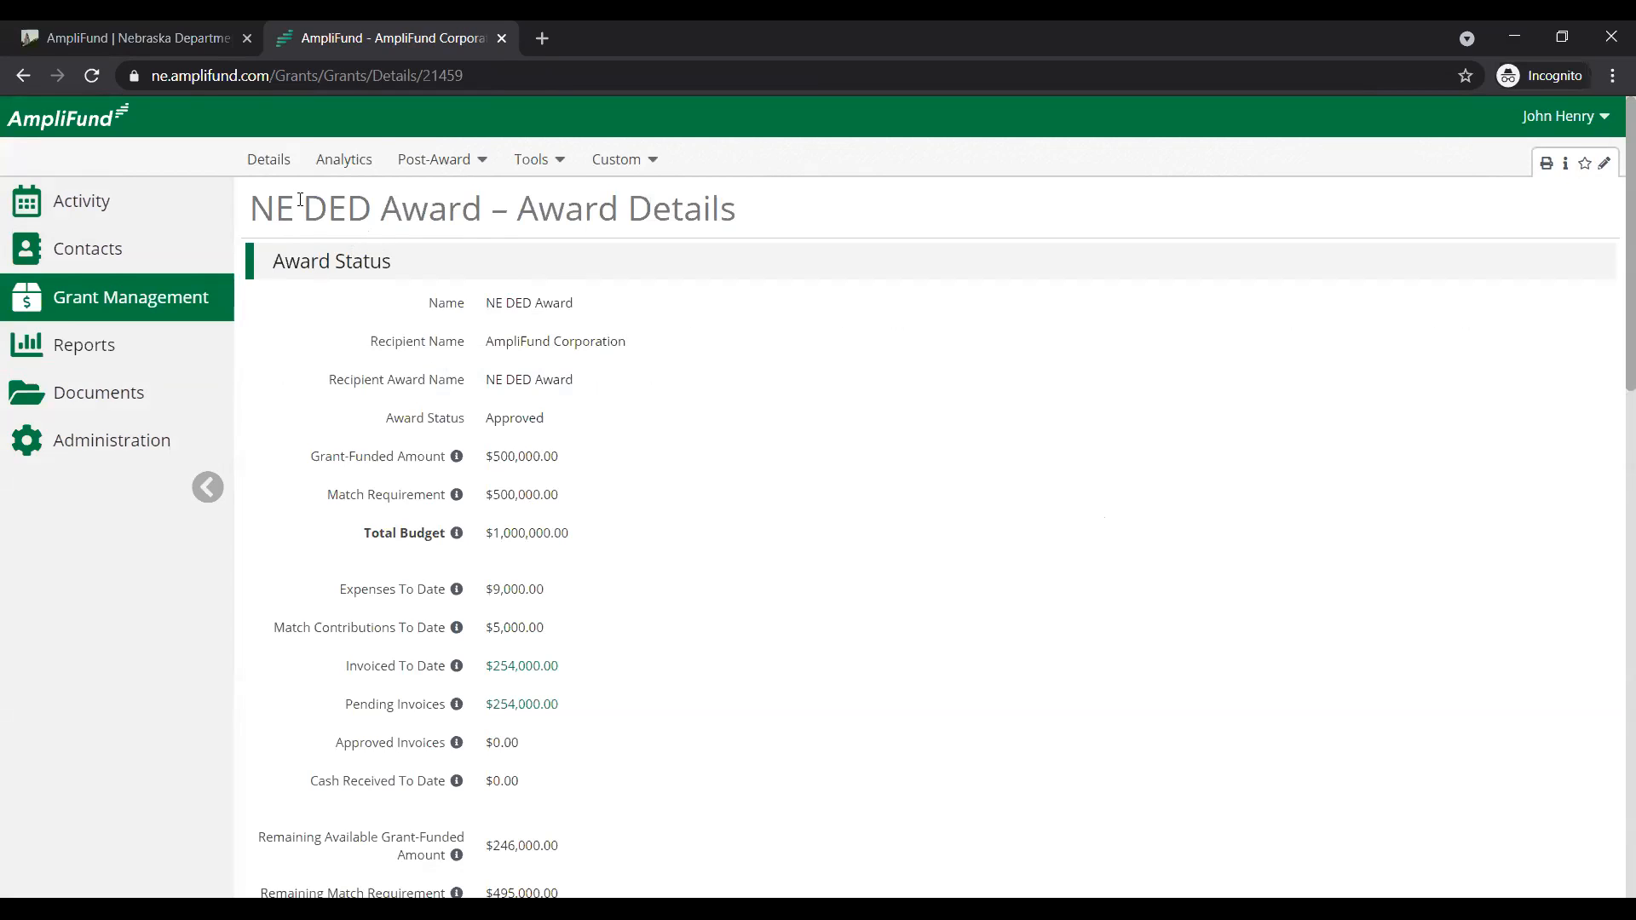
pyautogui.click(330, 168)
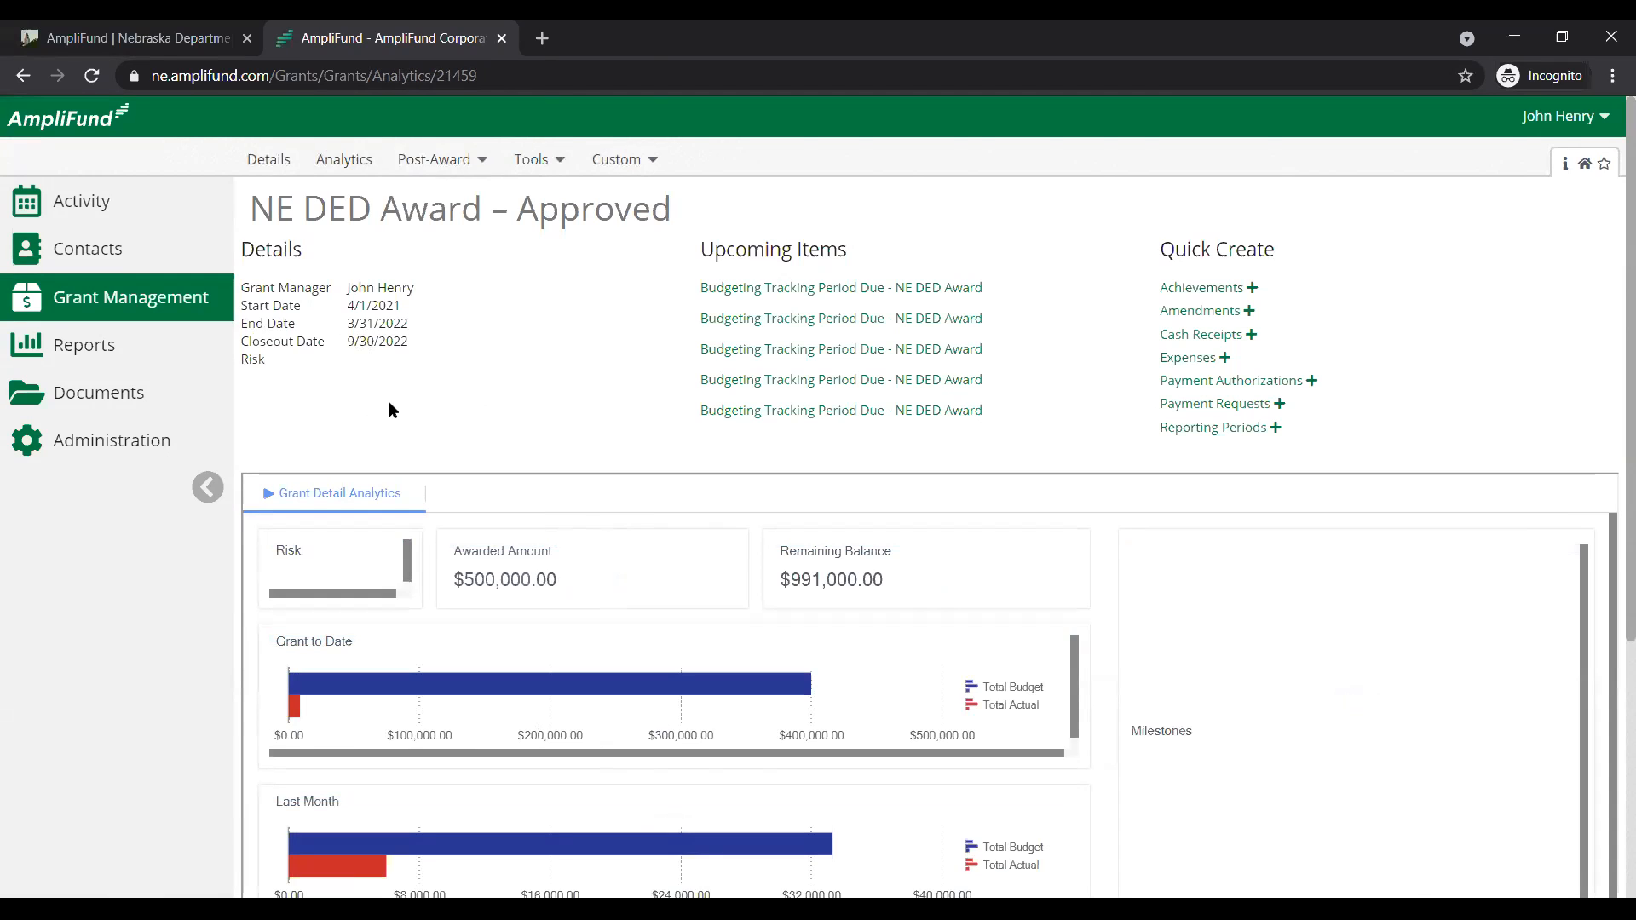
# - Examine the award's details and compare total budget with total actual in the Grant to Date, Last Month and Category Budget charts
pyautogui.moveTo(347, 304); pyautogui.dragTo(403, 293)
pyautogui.click(400, 307)
pyautogui.scroll(-5, 1507, 437)
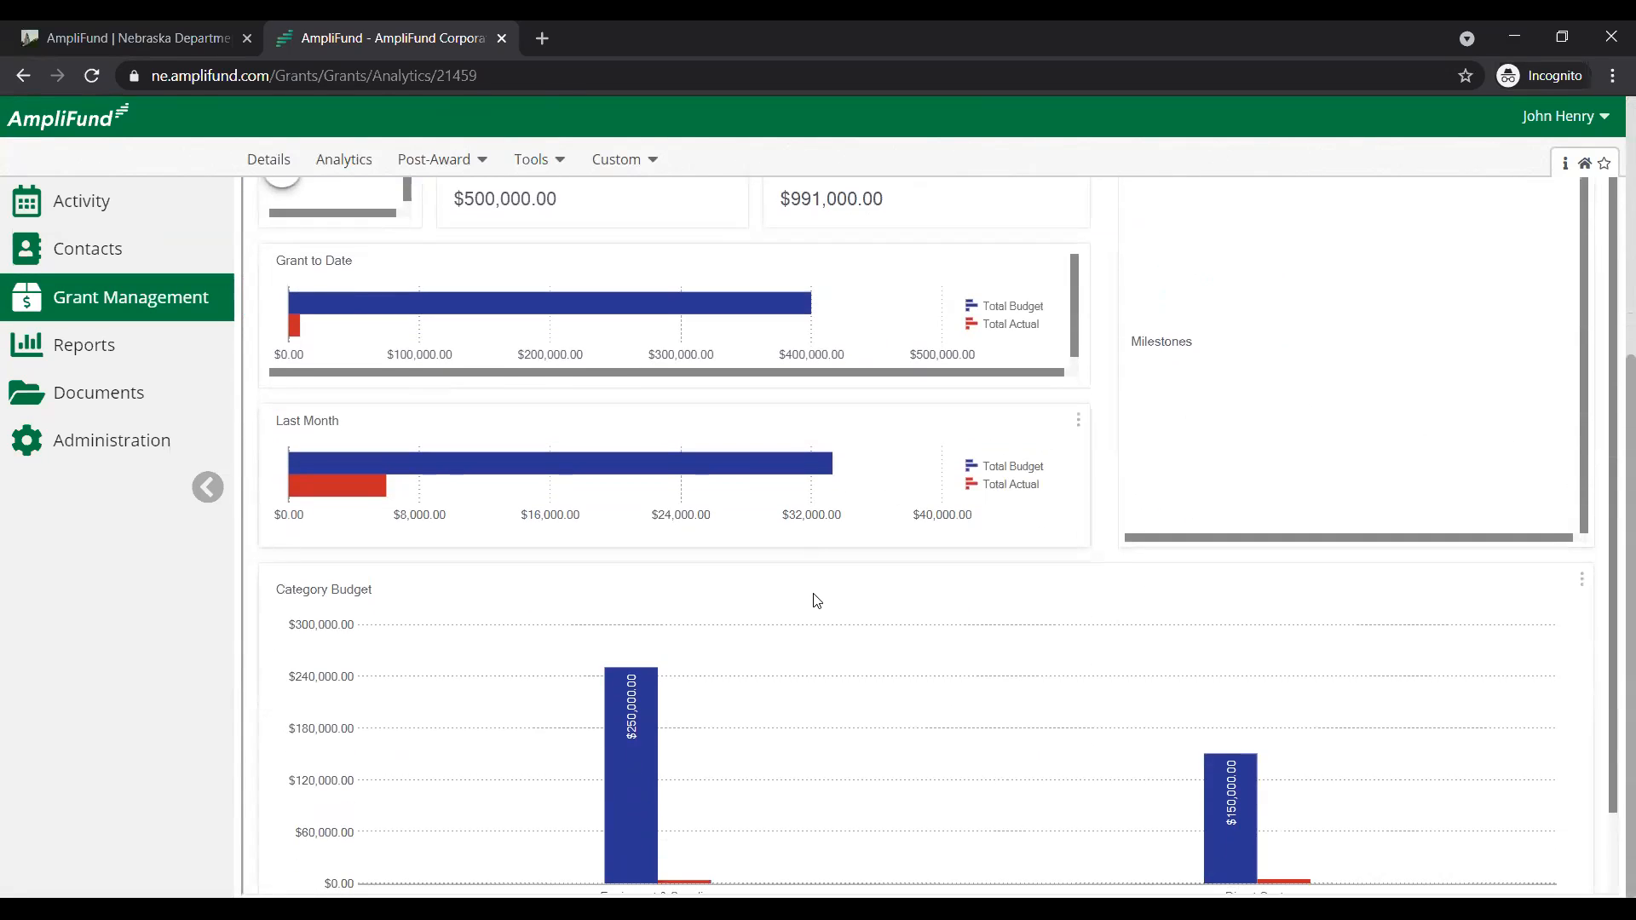
pyautogui.scroll(-1, 817, 601)
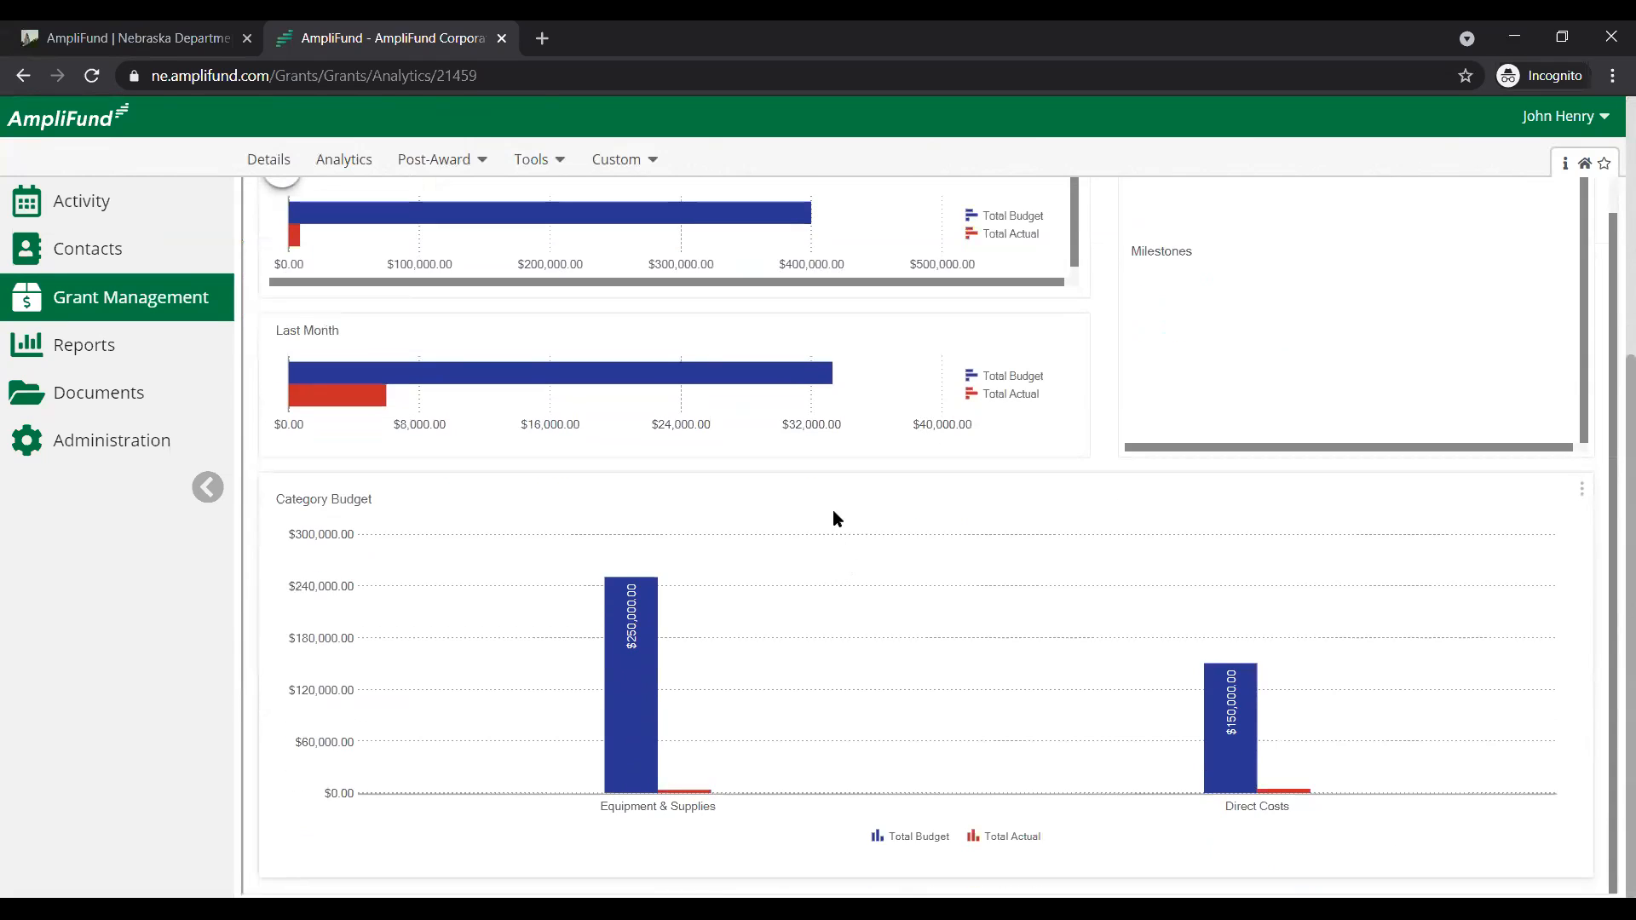
pyautogui.scroll(1, 833, 517)
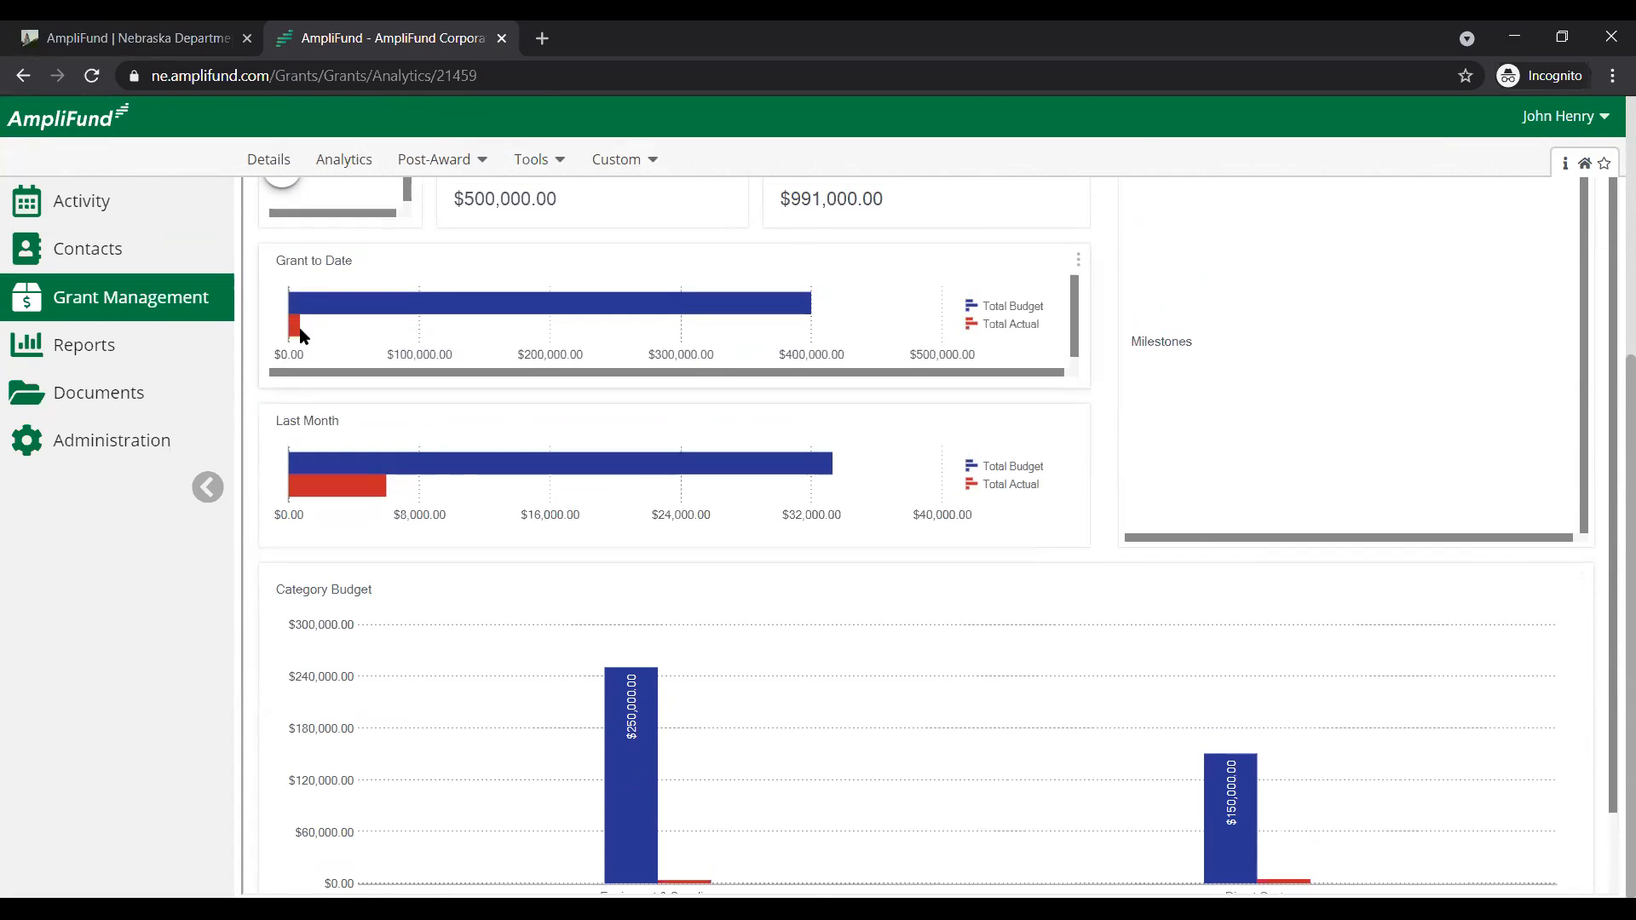
pyautogui.moveTo(306, 295)
pyautogui.moveTo(356, 488)
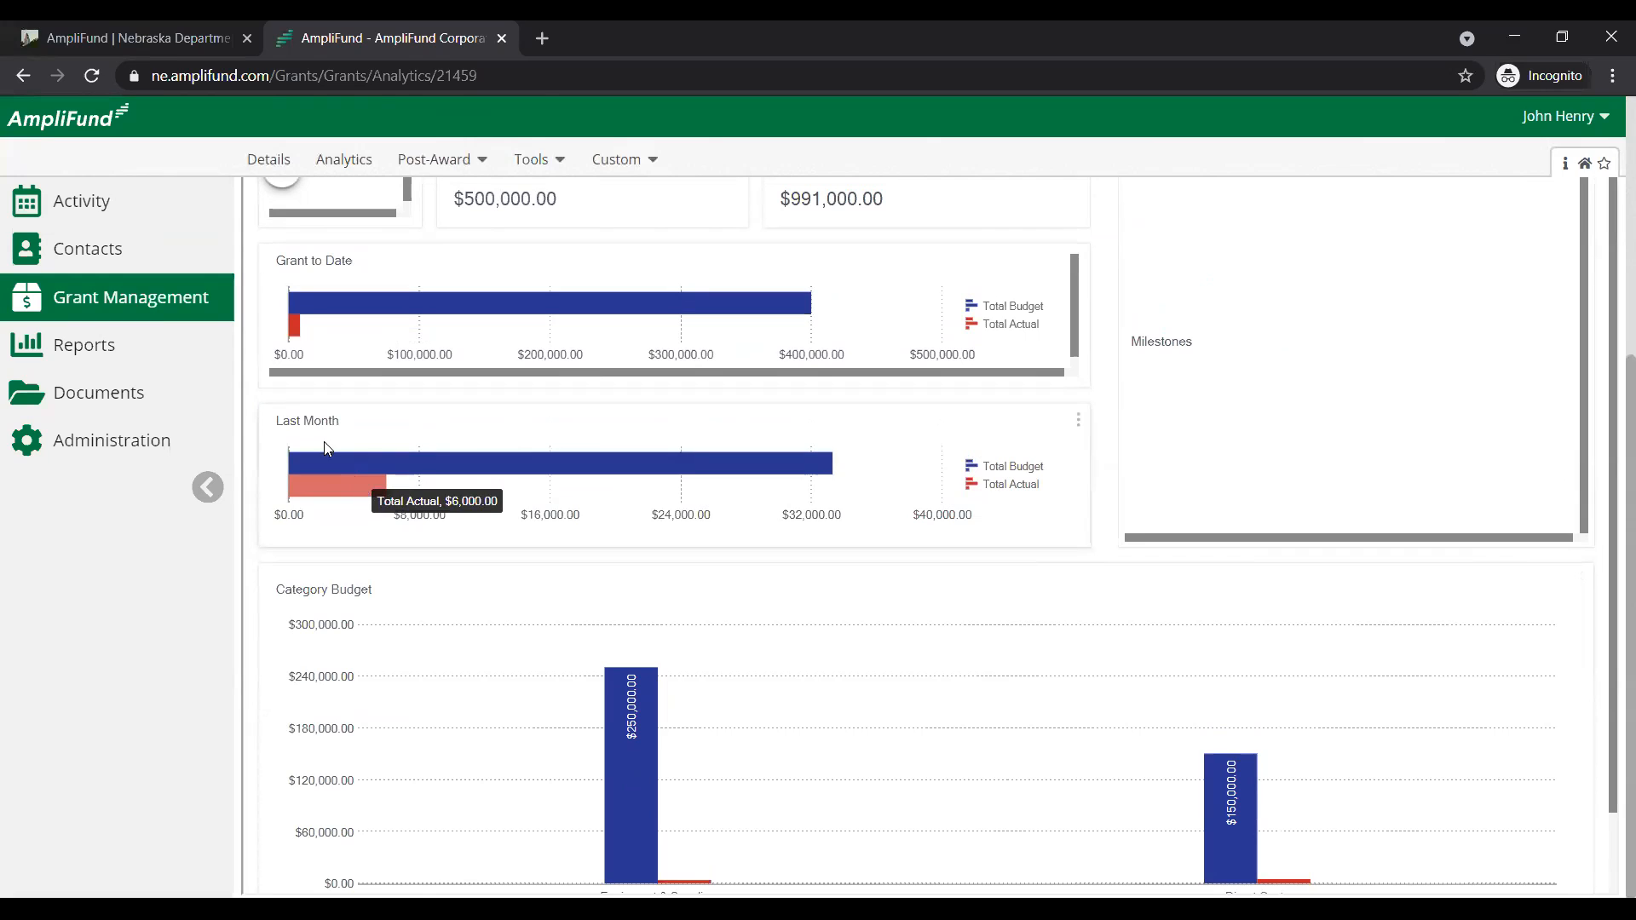
pyautogui.moveTo(324, 440)
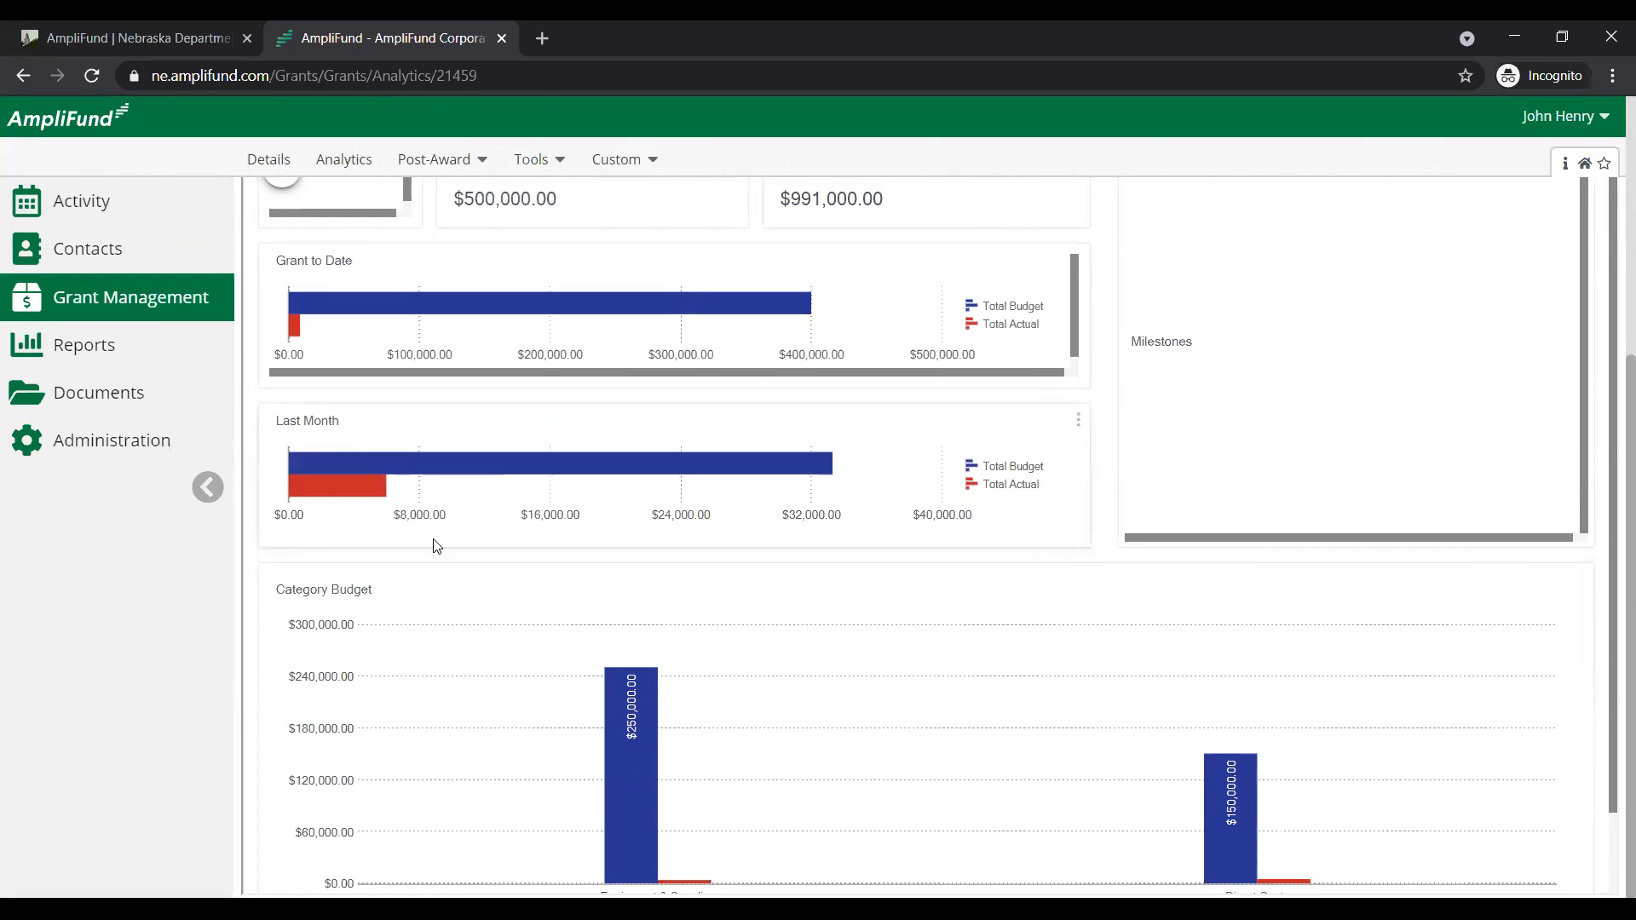
pyautogui.scroll(-1, 519, 602)
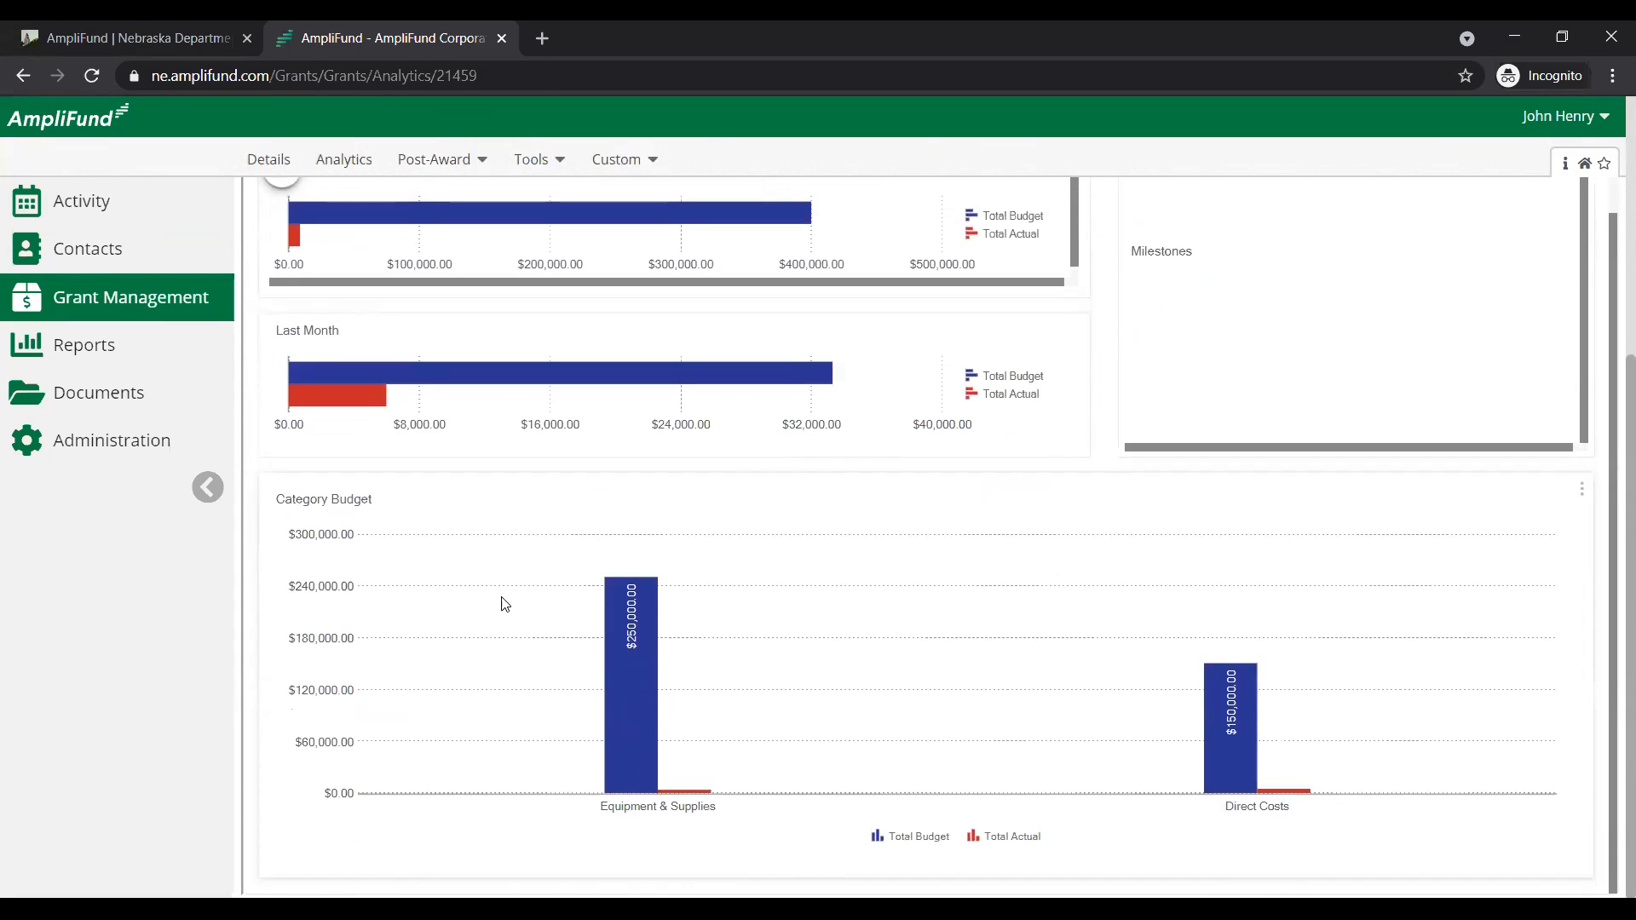
pyautogui.moveTo(622, 638)
pyautogui.moveTo(682, 782)
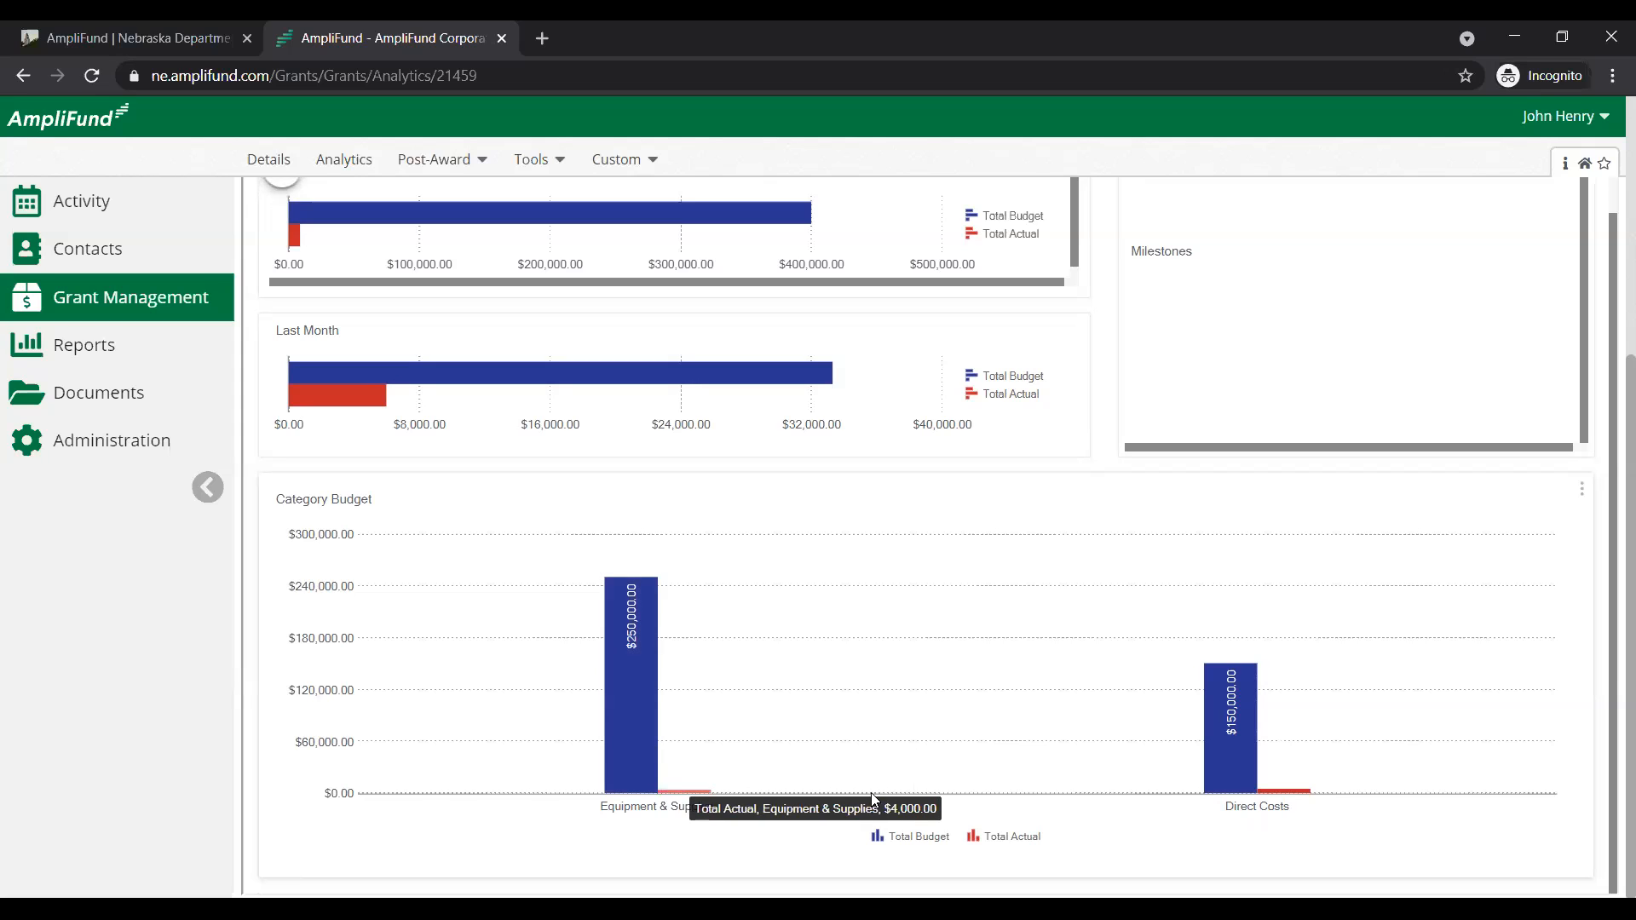
pyautogui.moveTo(607, 666)
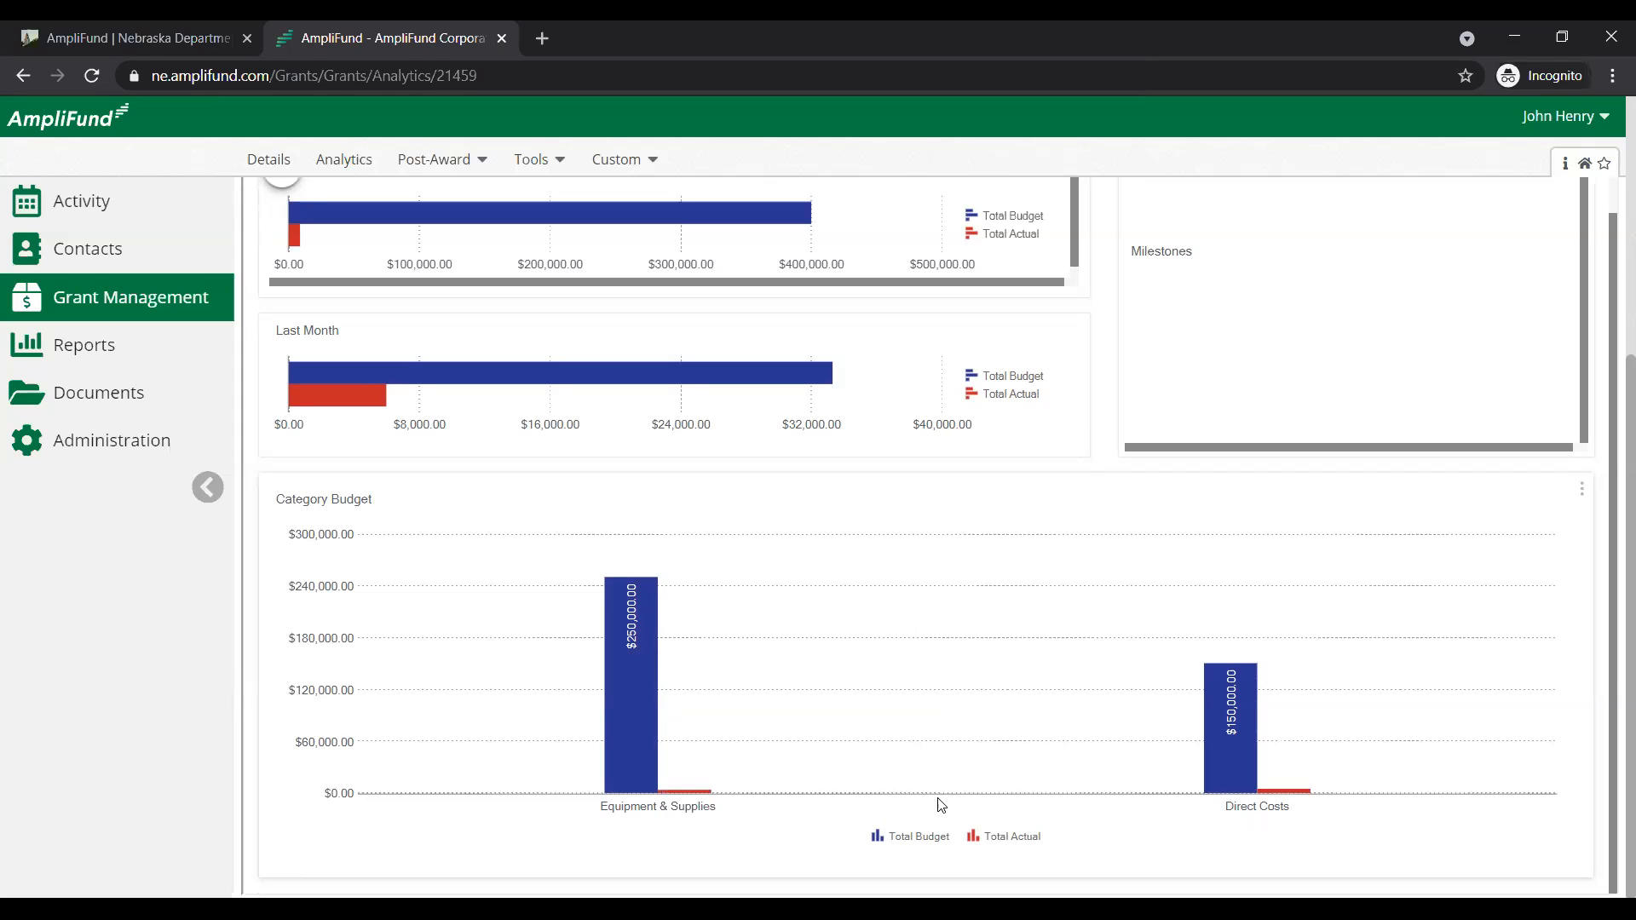
# - Check the Category Budget chart's export formats and change its chart type from columns to a line
pyautogui.click(1581, 491)
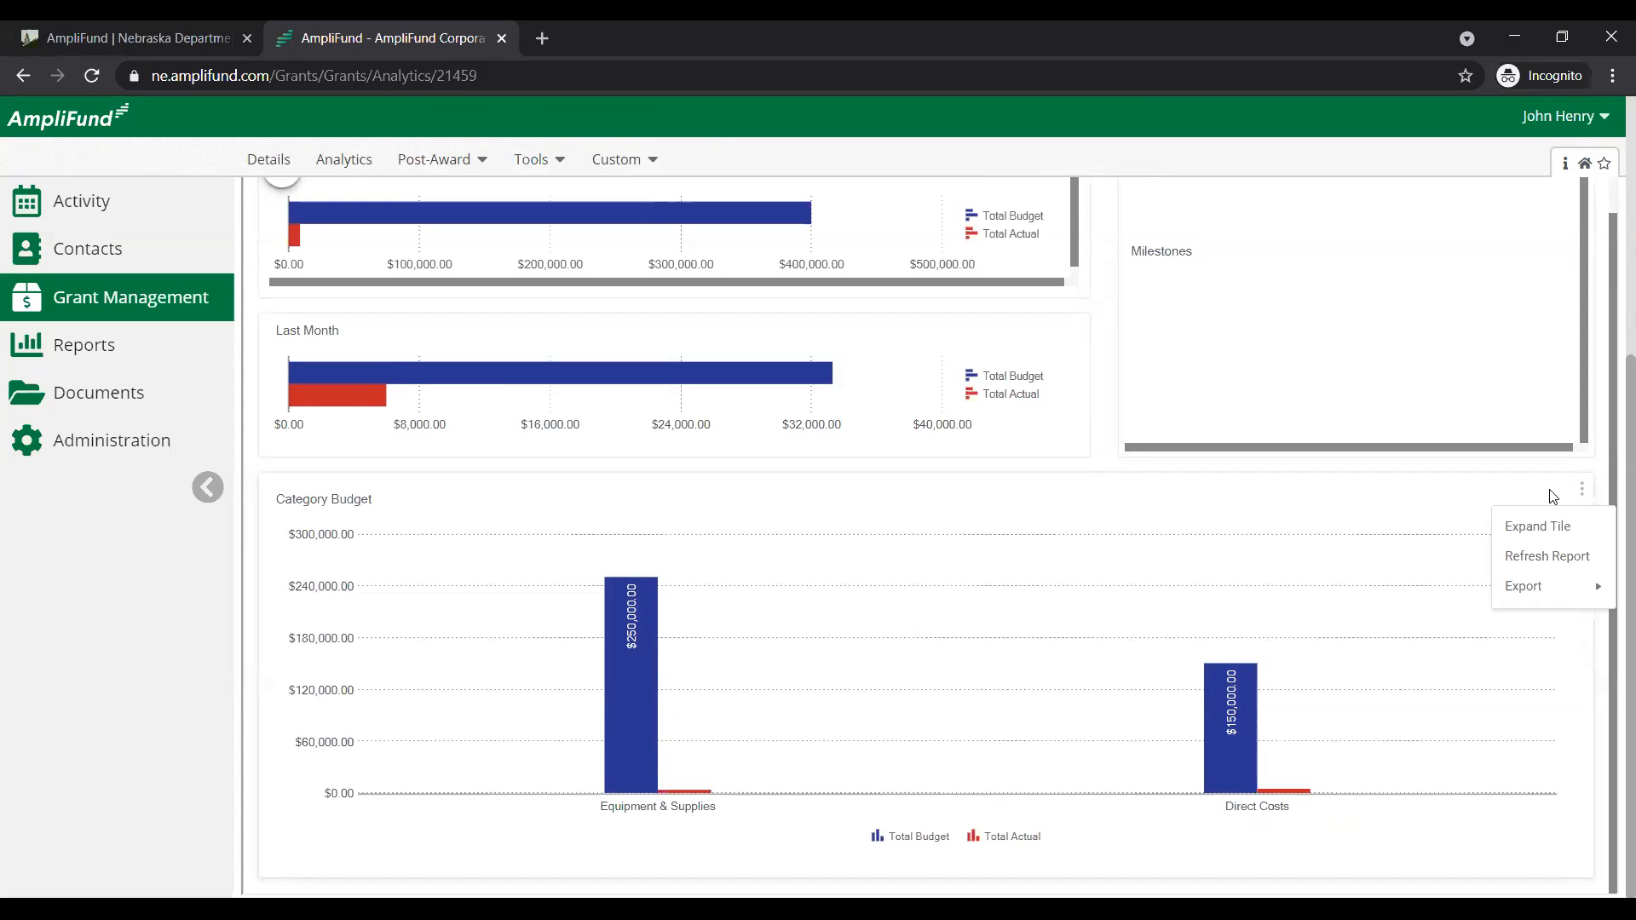
pyautogui.moveTo(1541, 588)
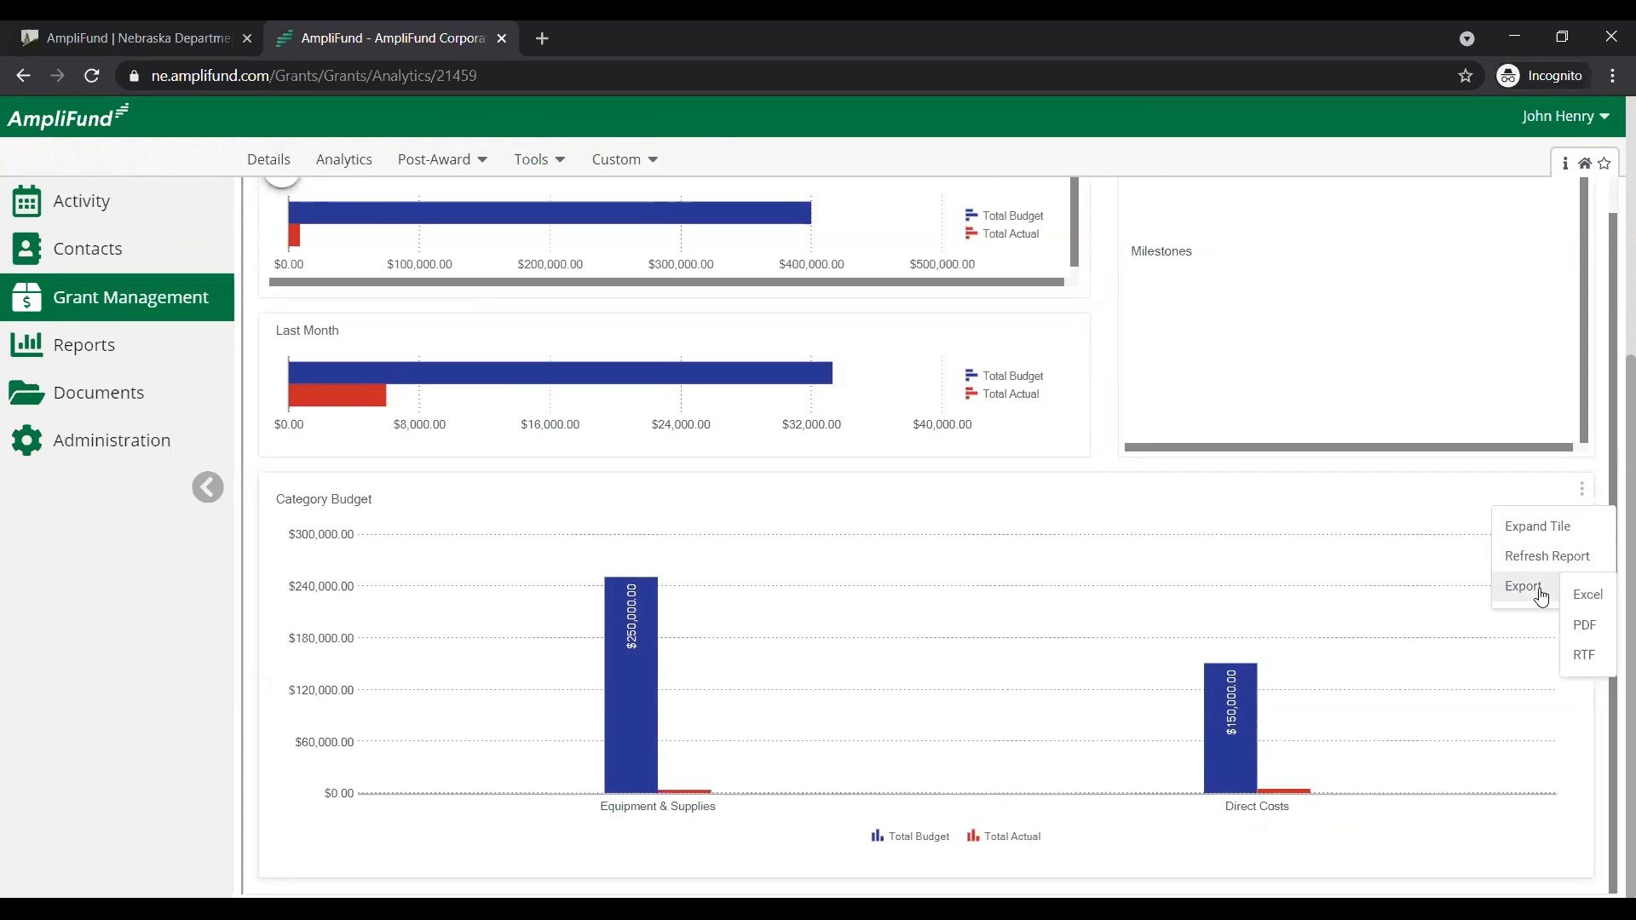
pyautogui.rightClick(1320, 524)
pyautogui.moveTo(1344, 540)
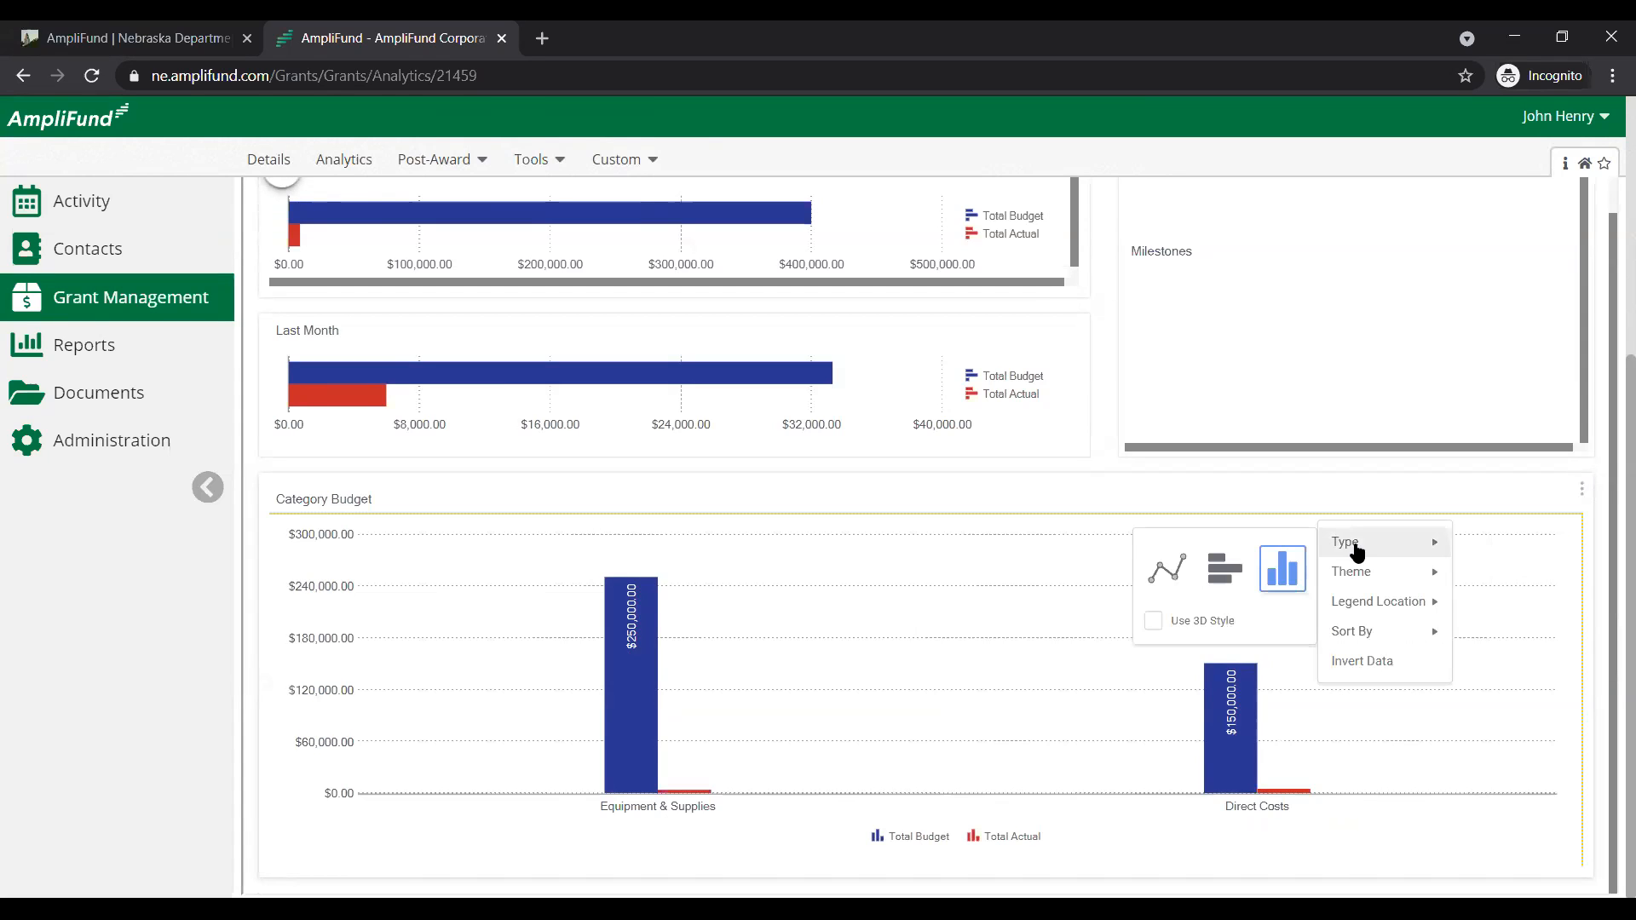
pyautogui.moveTo(1192, 576)
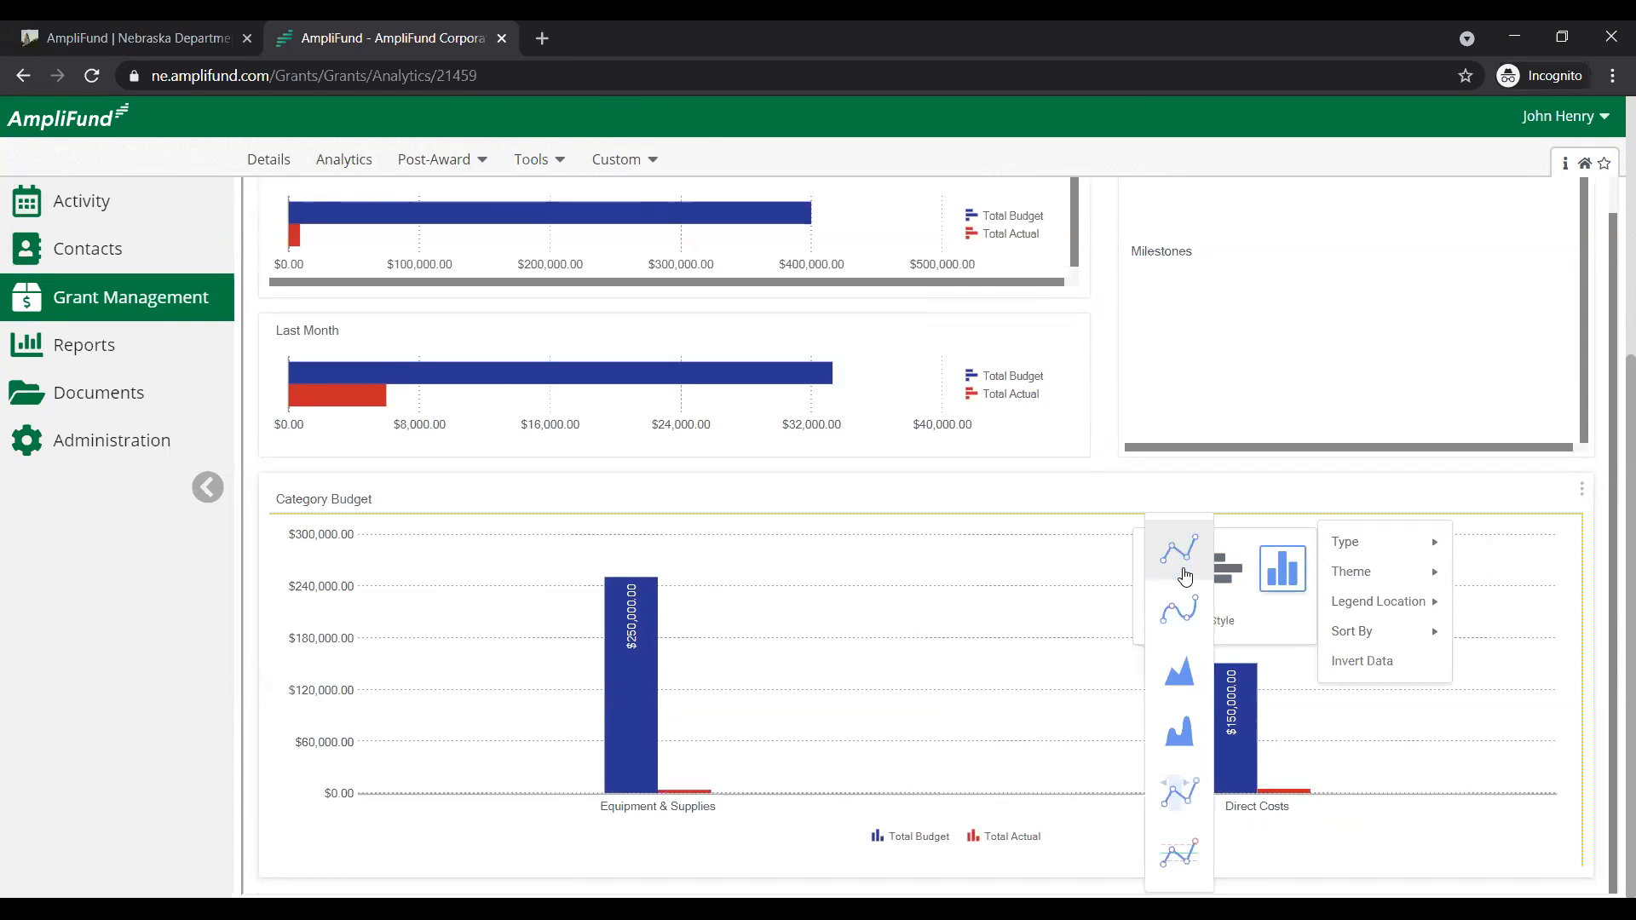
pyautogui.click(1187, 608)
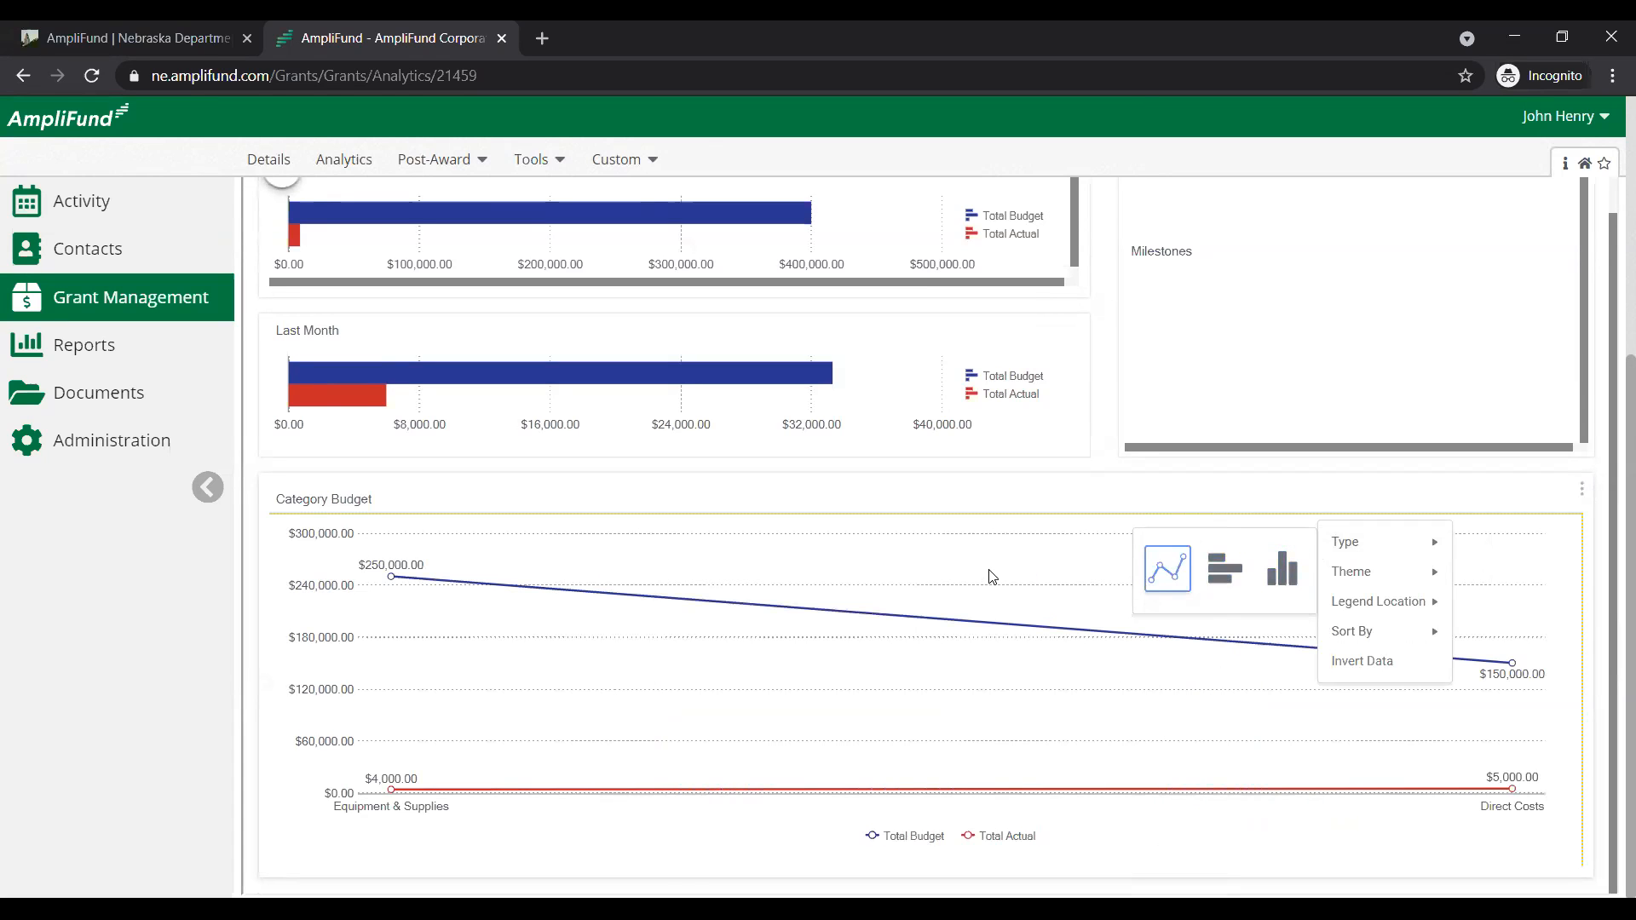
pyautogui.scroll(3, 728, 716)
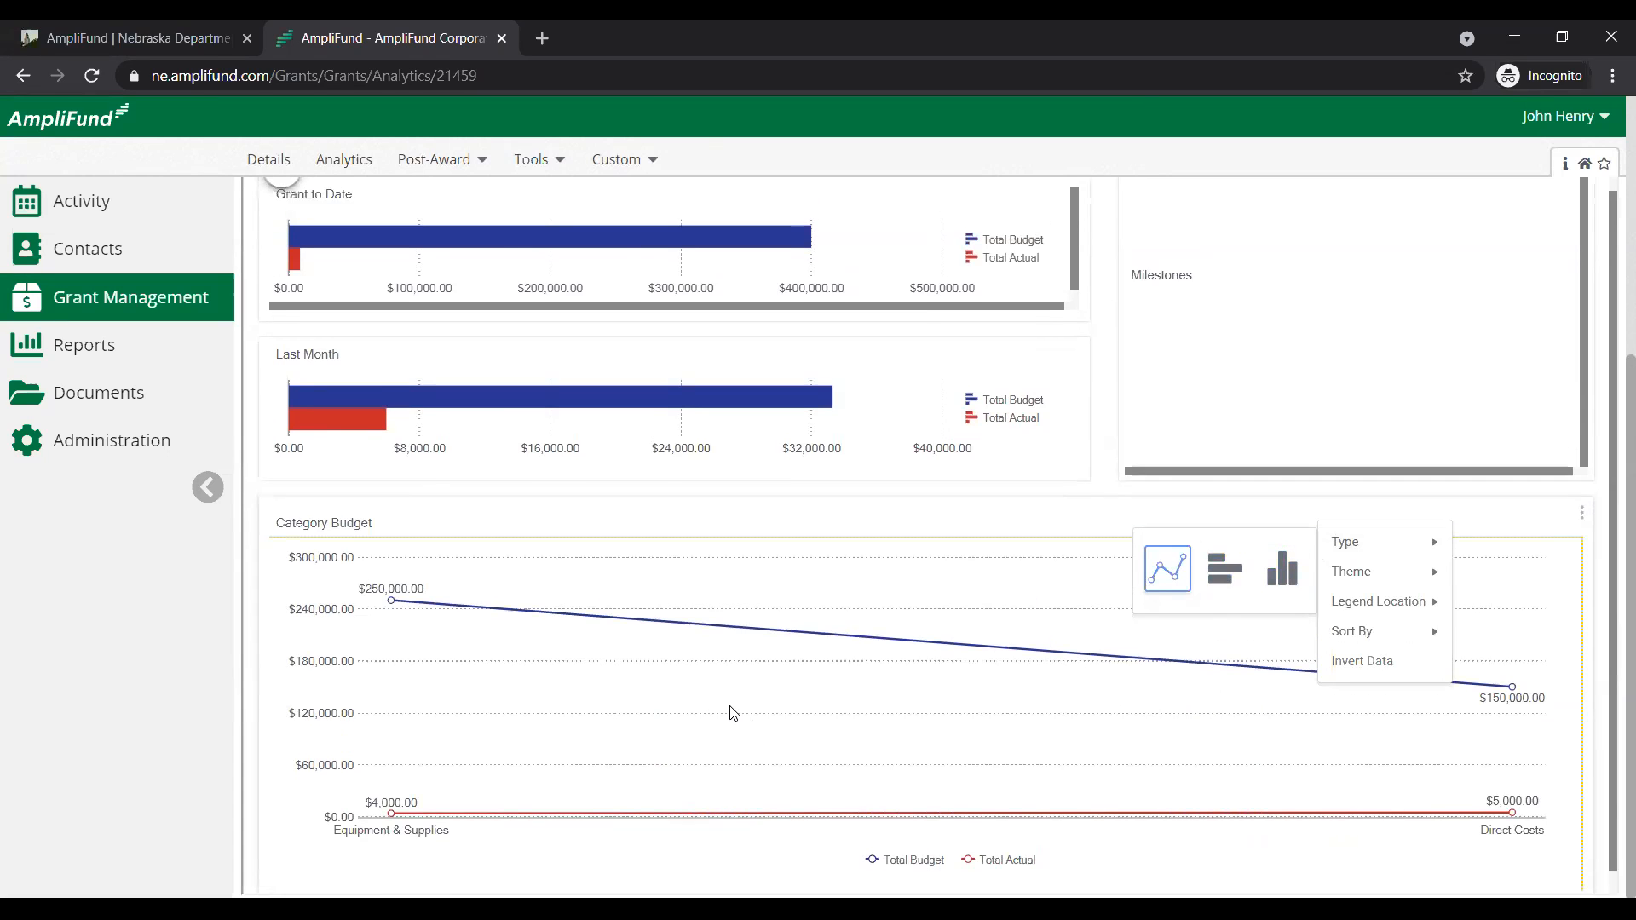
pyautogui.scroll(3, 729, 716)
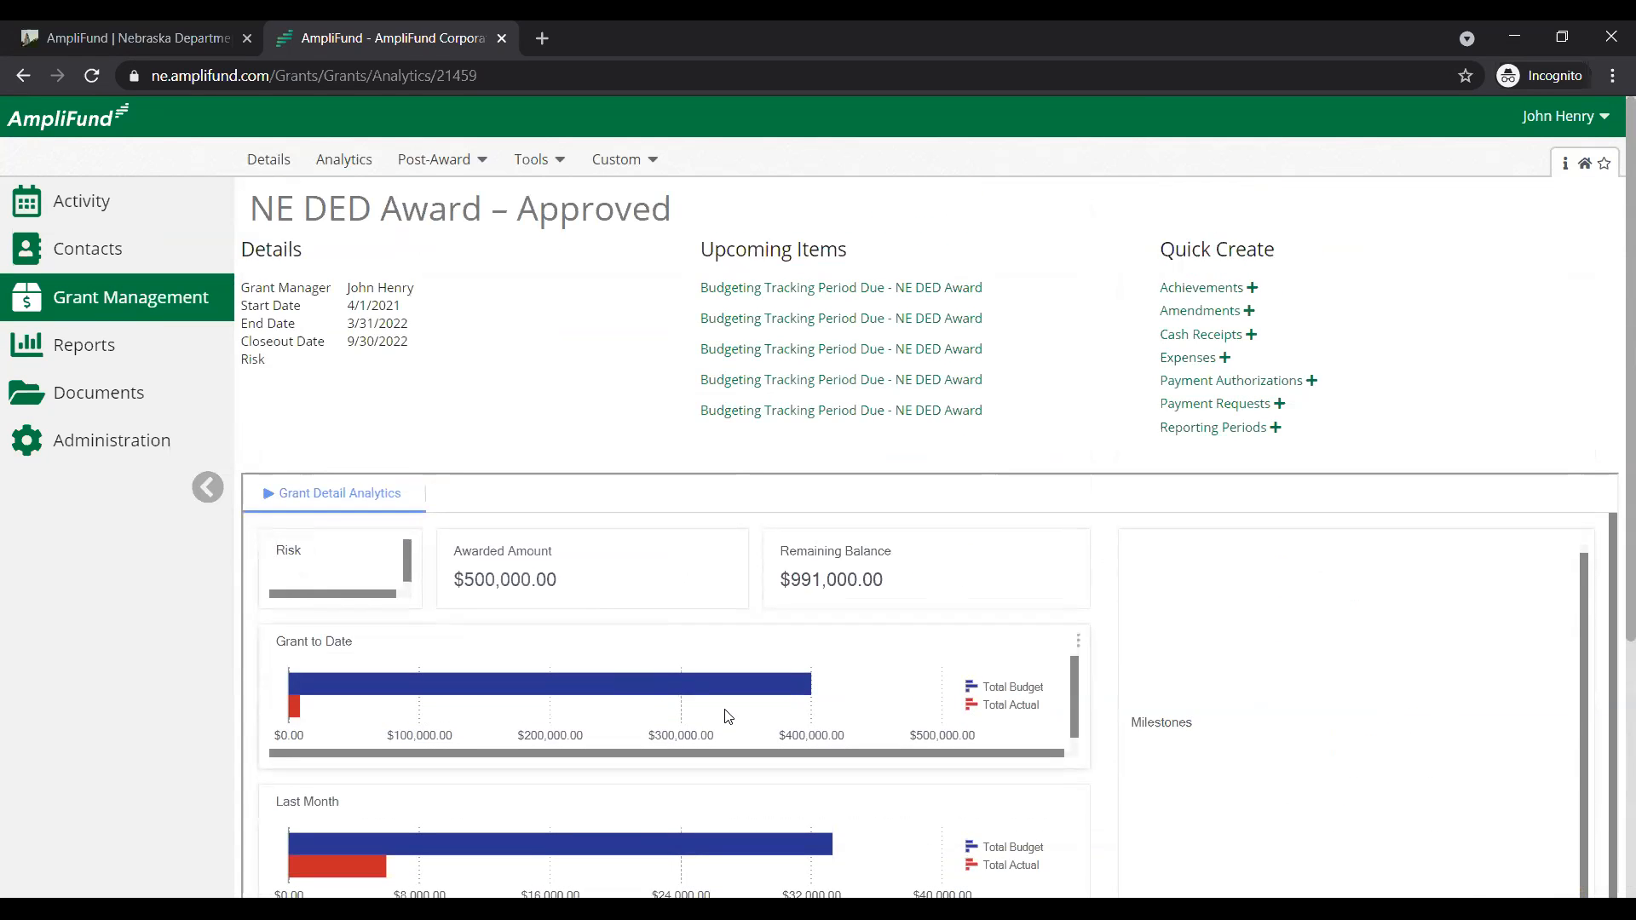
# - Switch the Category Budget chart to bars and on to 100% stacked columns, and check its legend location choices
pyautogui.scroll(-3, 955, 620)
pyautogui.scroll(-3, 954, 619)
pyautogui.moveTo(1240, 590)
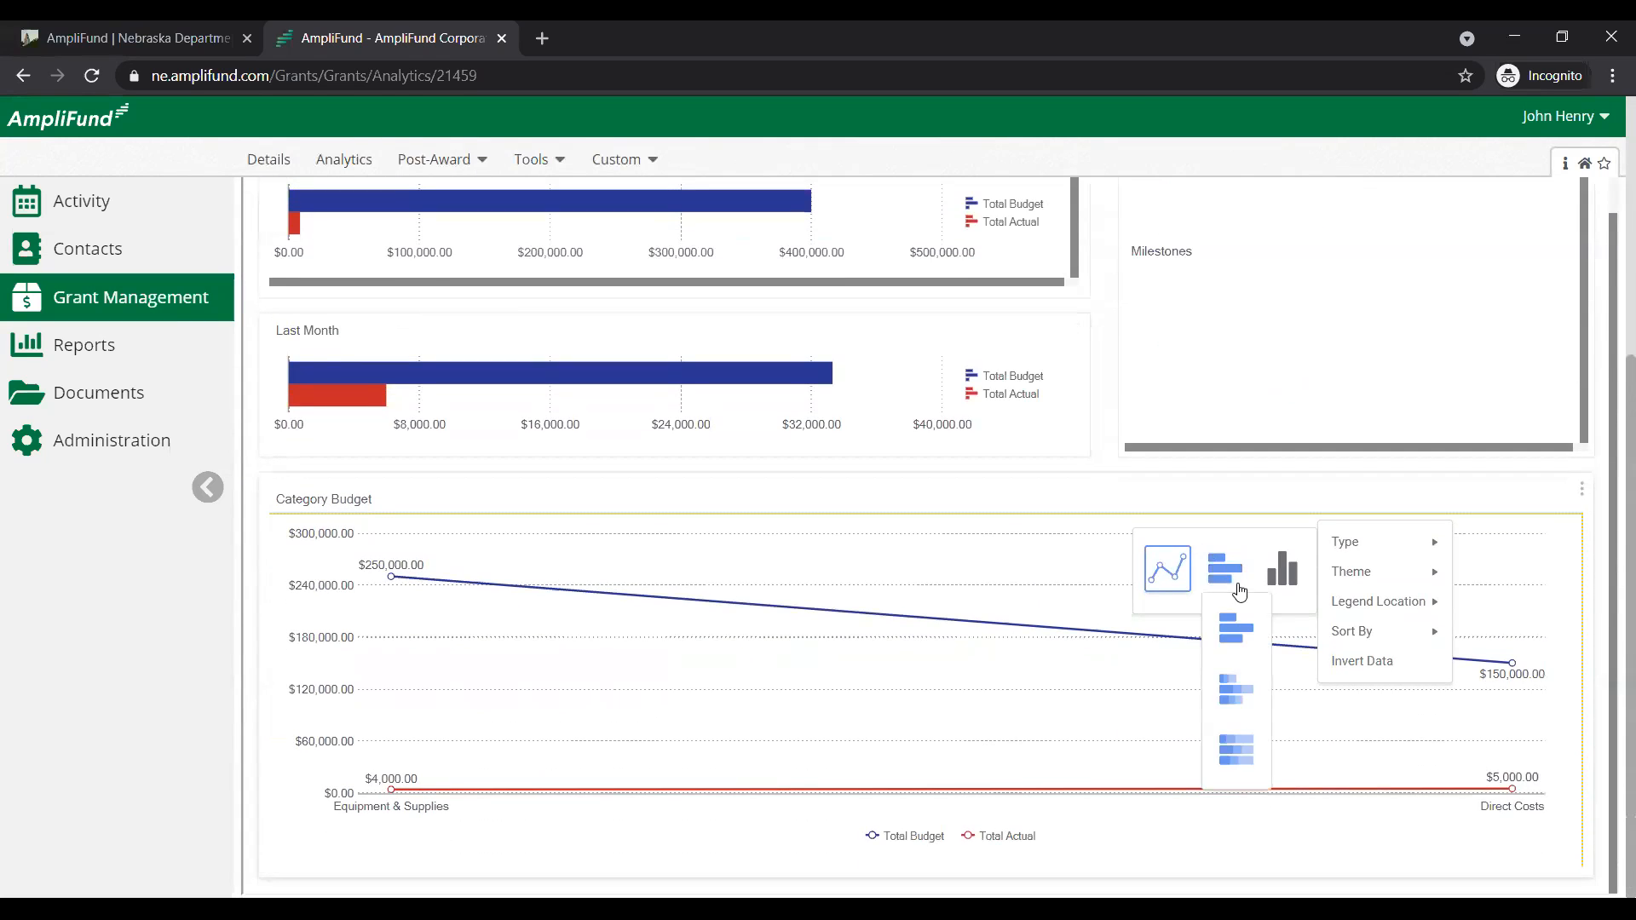
pyautogui.click(1246, 628)
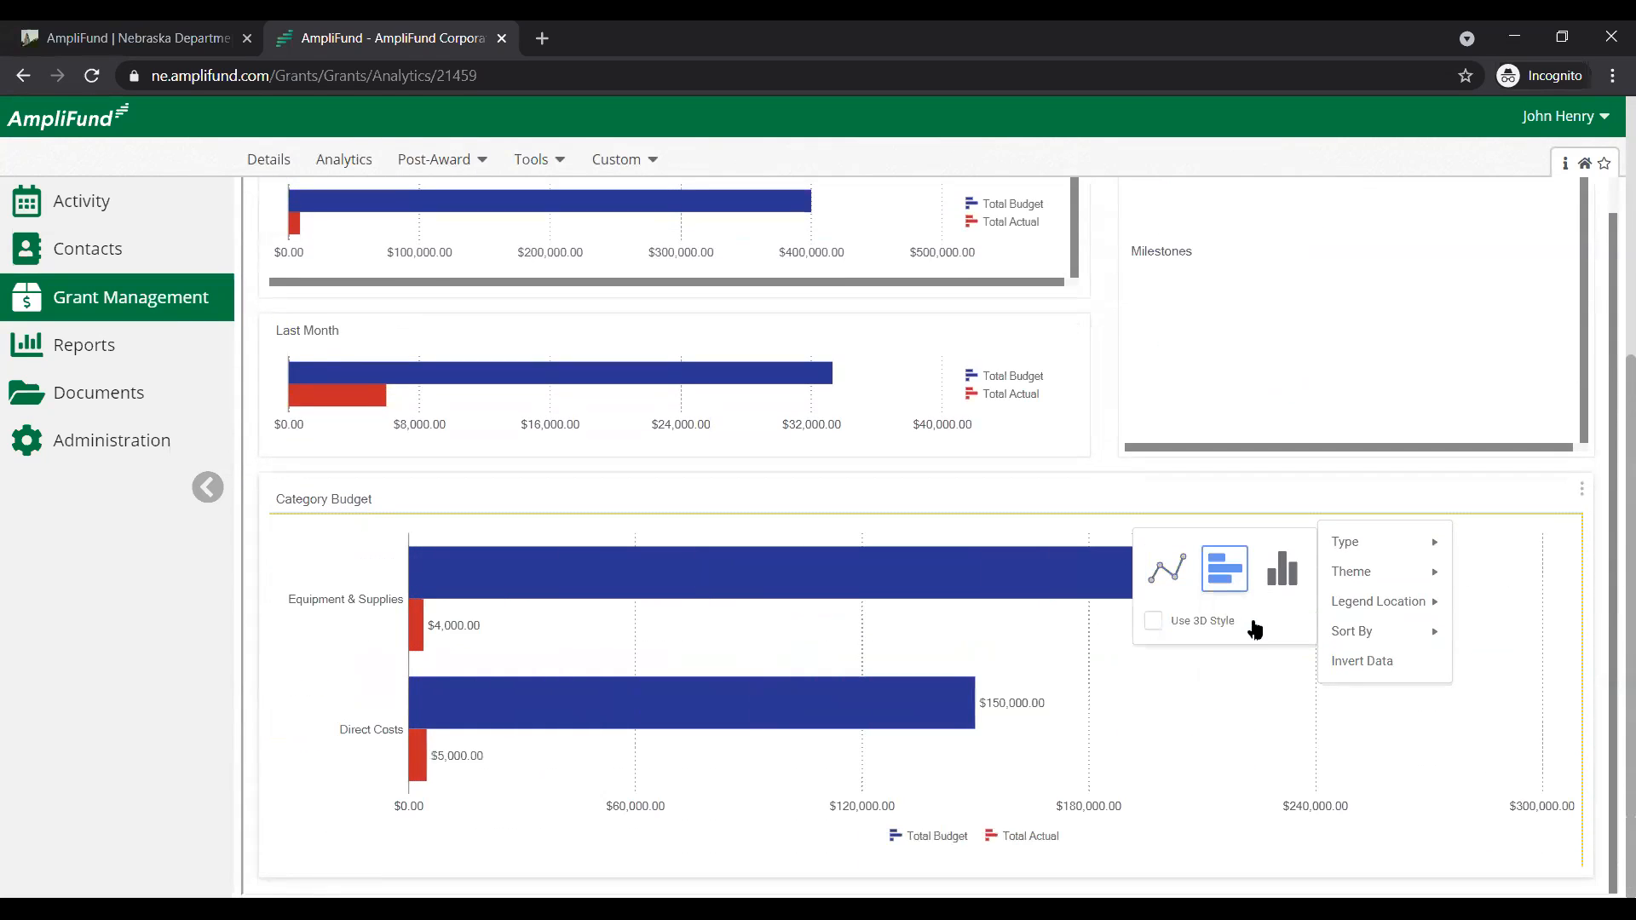
pyautogui.moveTo(1283, 575)
pyautogui.click(1302, 757)
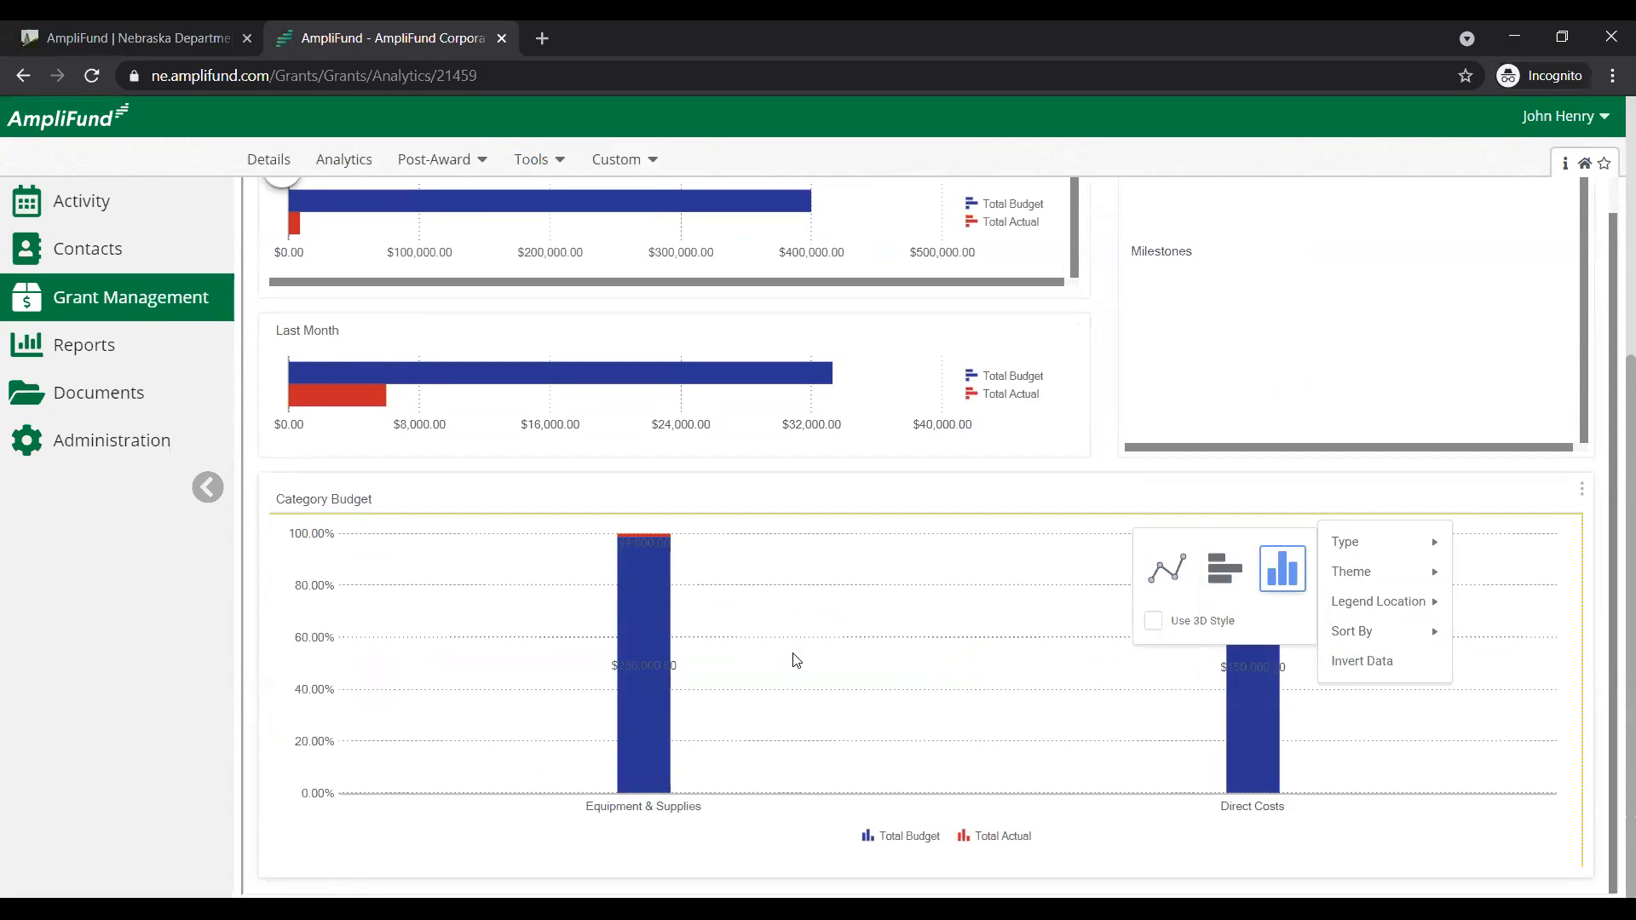
pyautogui.moveTo(1368, 606)
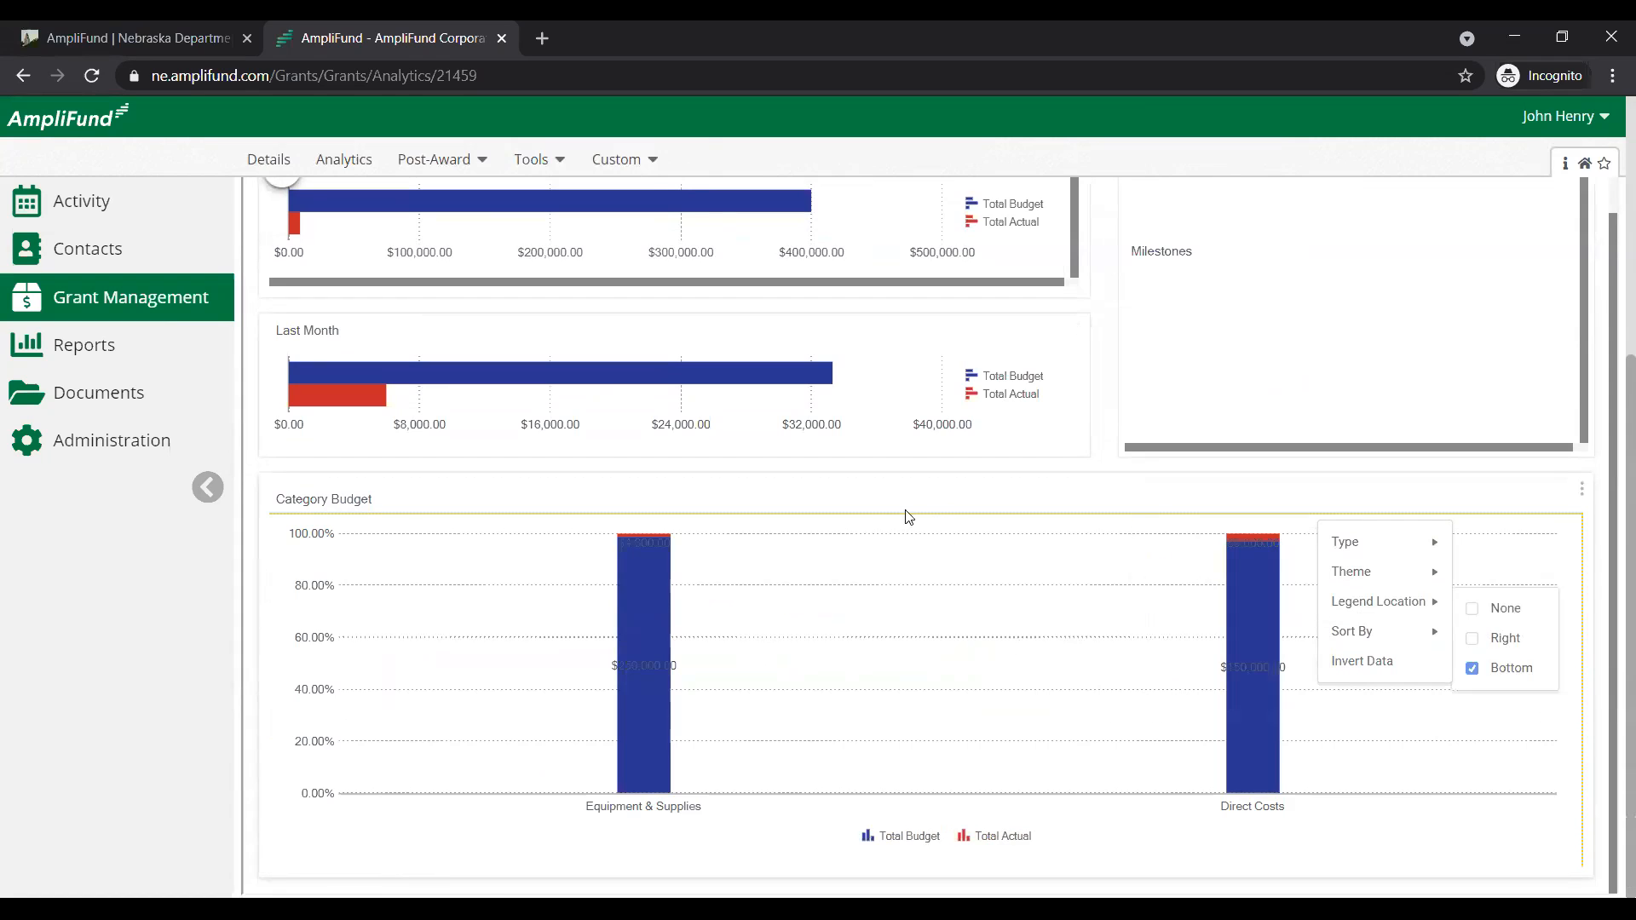
pyautogui.scroll(1, 650, 409)
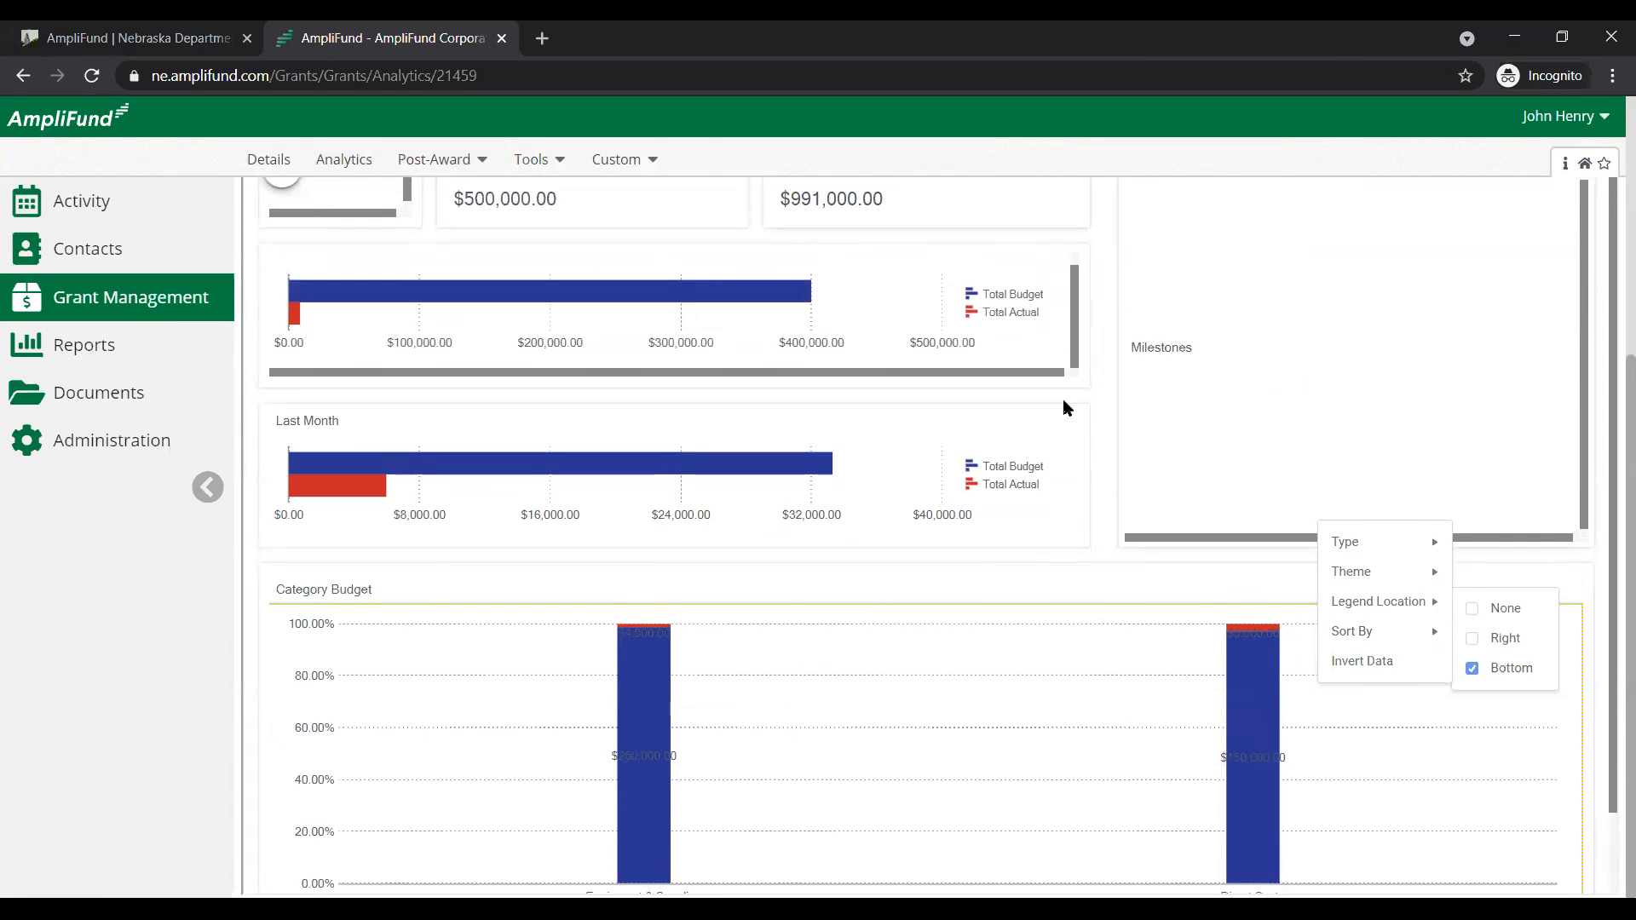
pyautogui.scroll(4, 1064, 408)
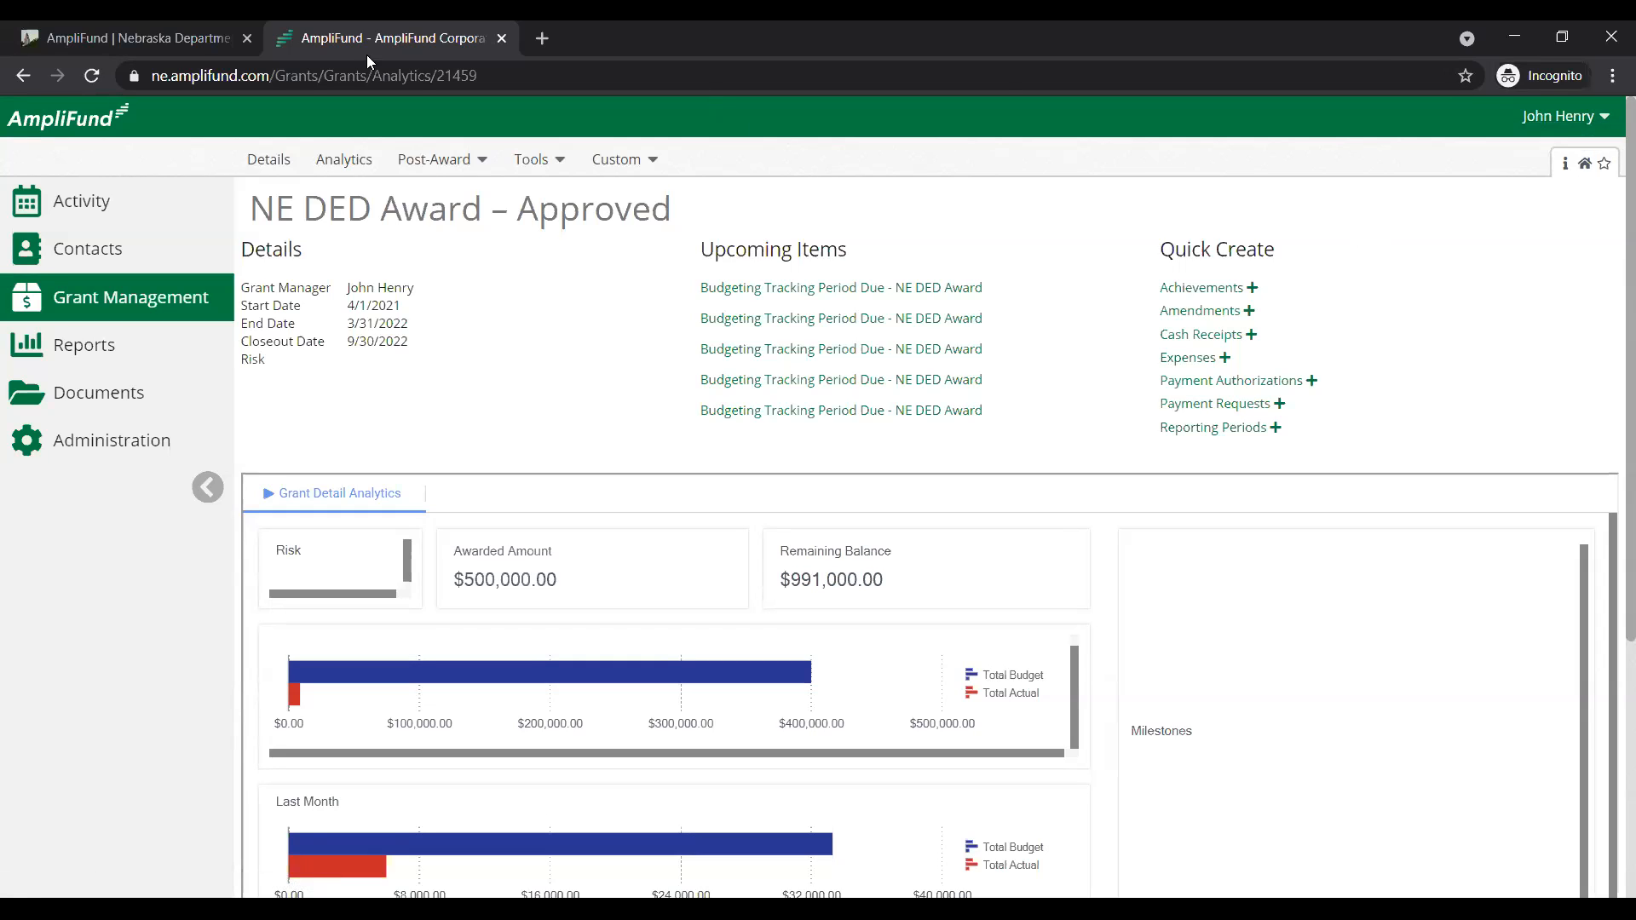
# - Open the details page of the NE DED Award and check which Post-Award reports are available in the main navigation
pyautogui.click(267, 159)
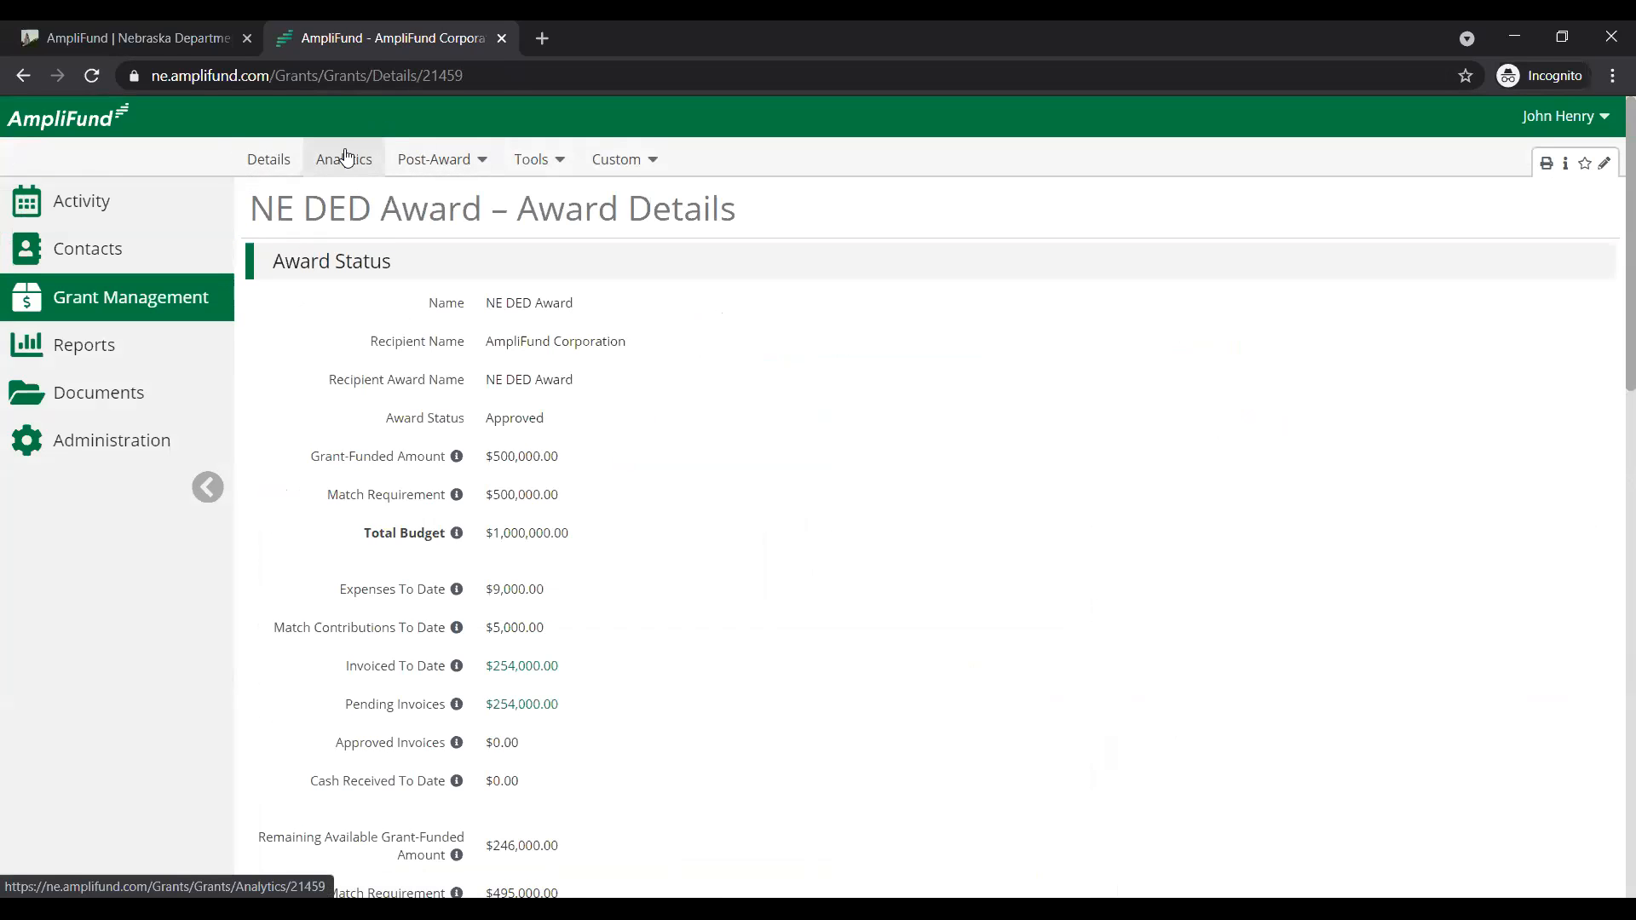
pyautogui.moveTo(68, 364)
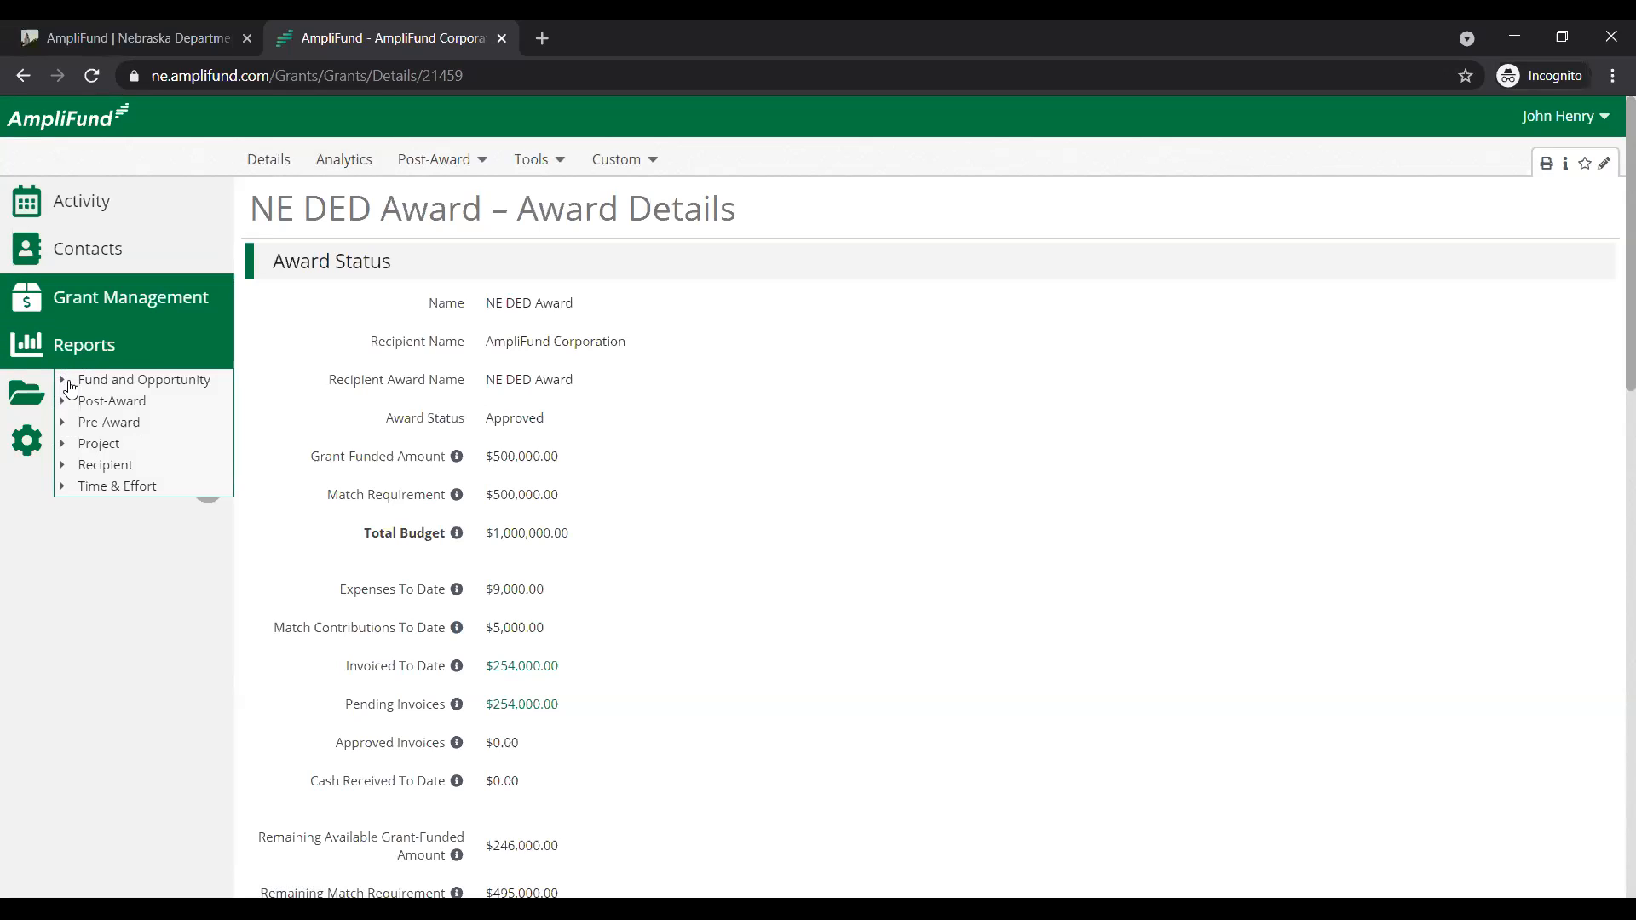
pyautogui.click(82, 402)
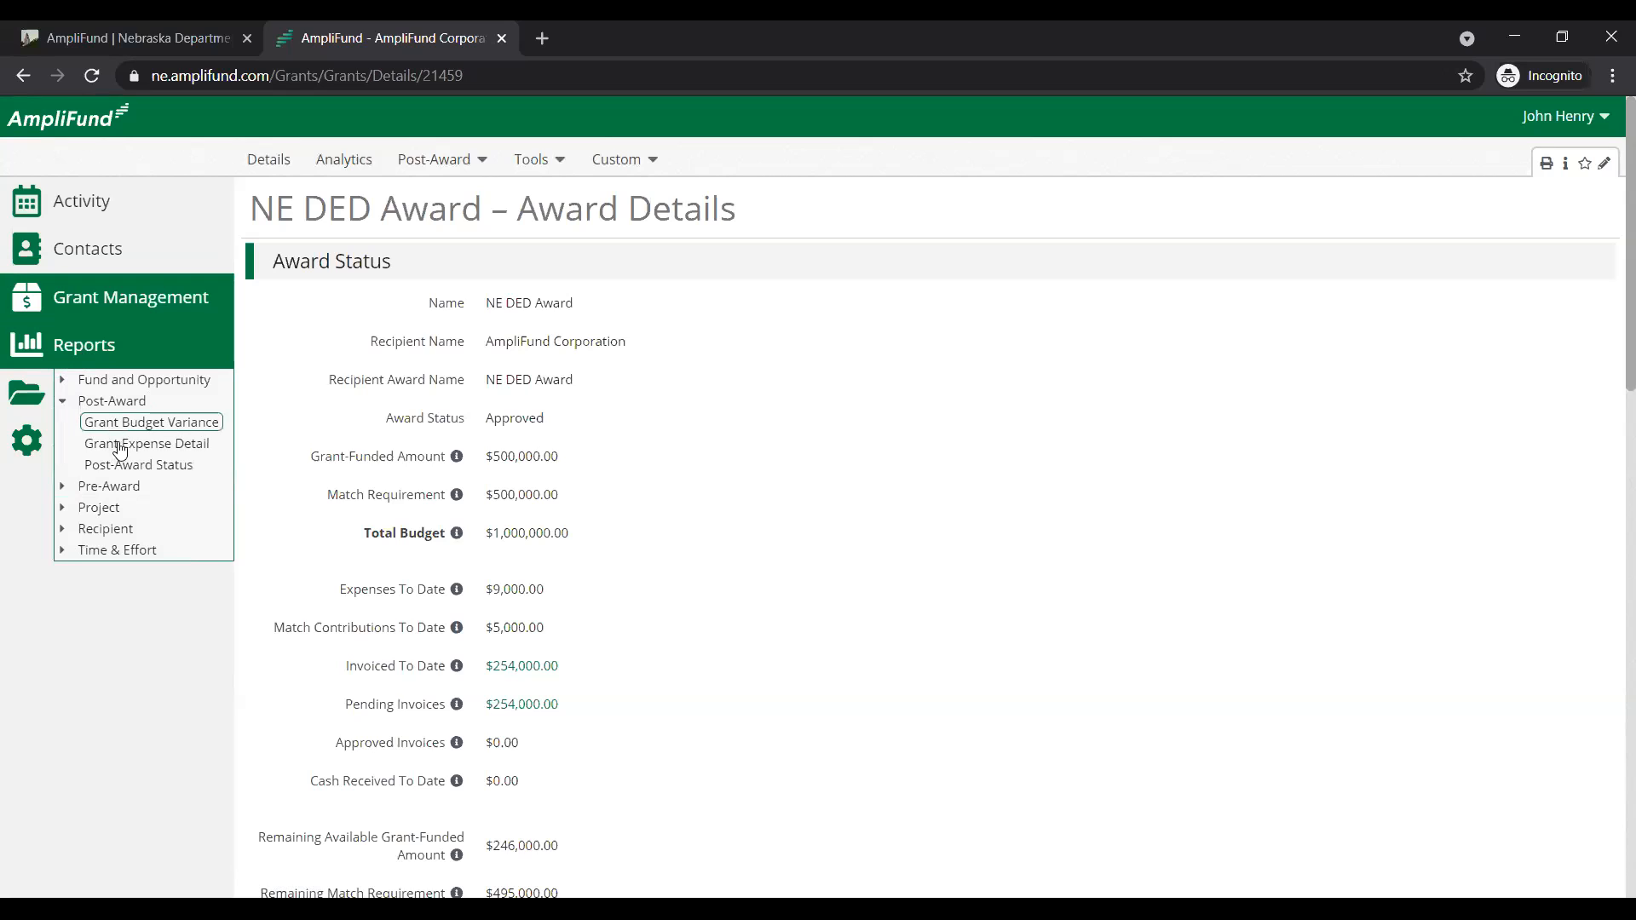
pyautogui.click(63, 402)
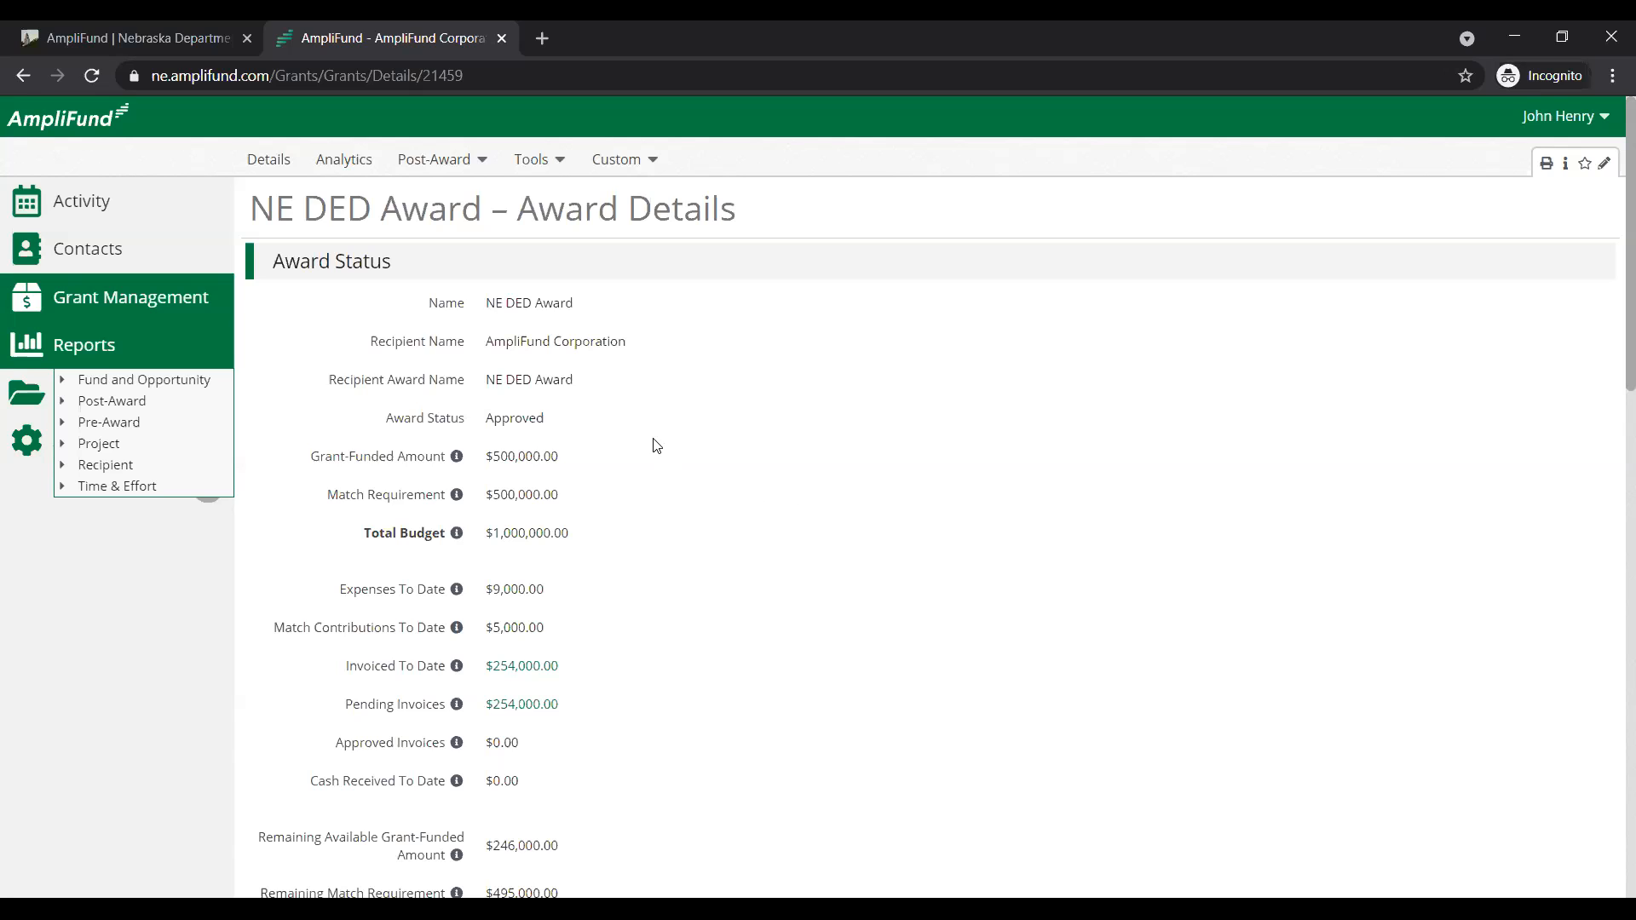
# - Open the award's performance plan, read the question in the Final Report goal's general details and close the goal
pyautogui.click(463, 161)
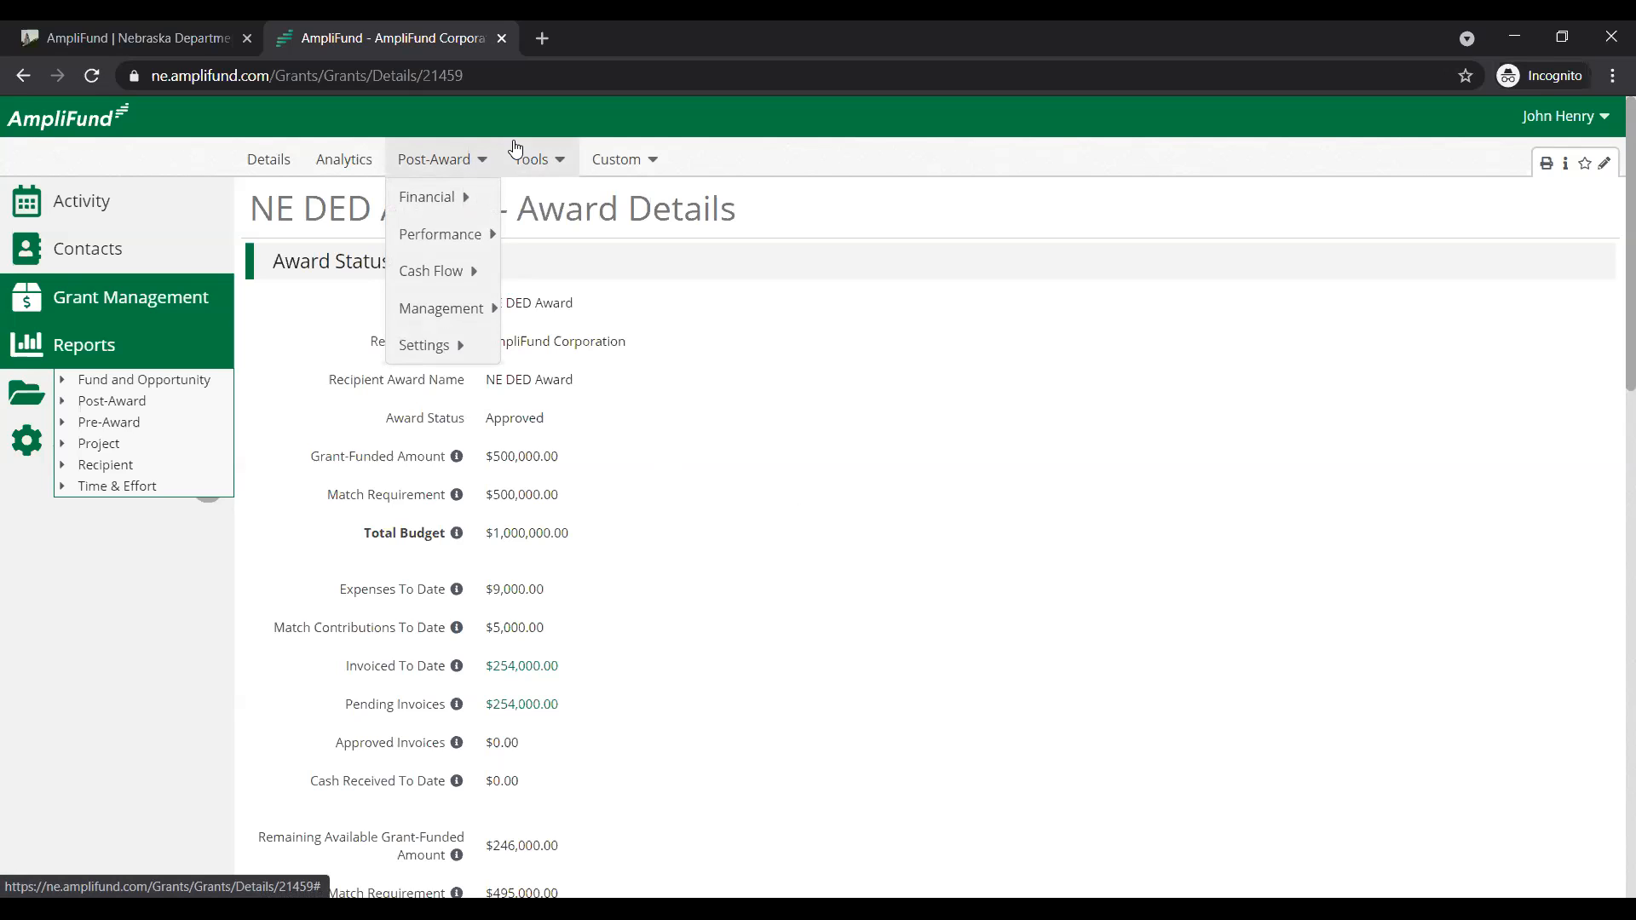
pyautogui.moveTo(453, 227)
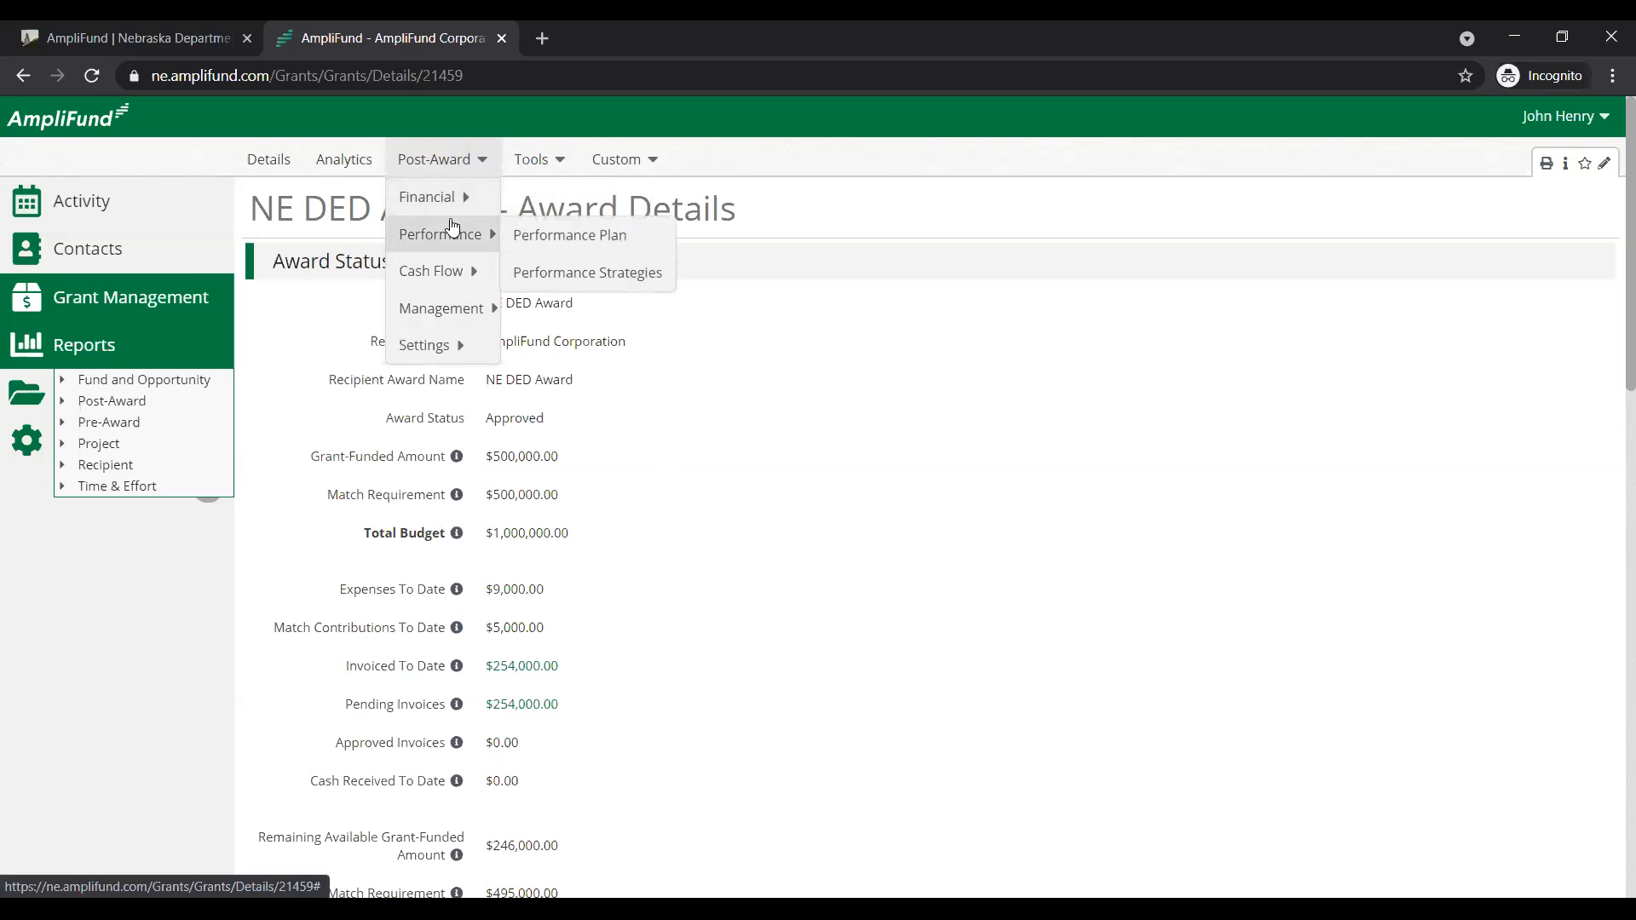
pyautogui.click(554, 244)
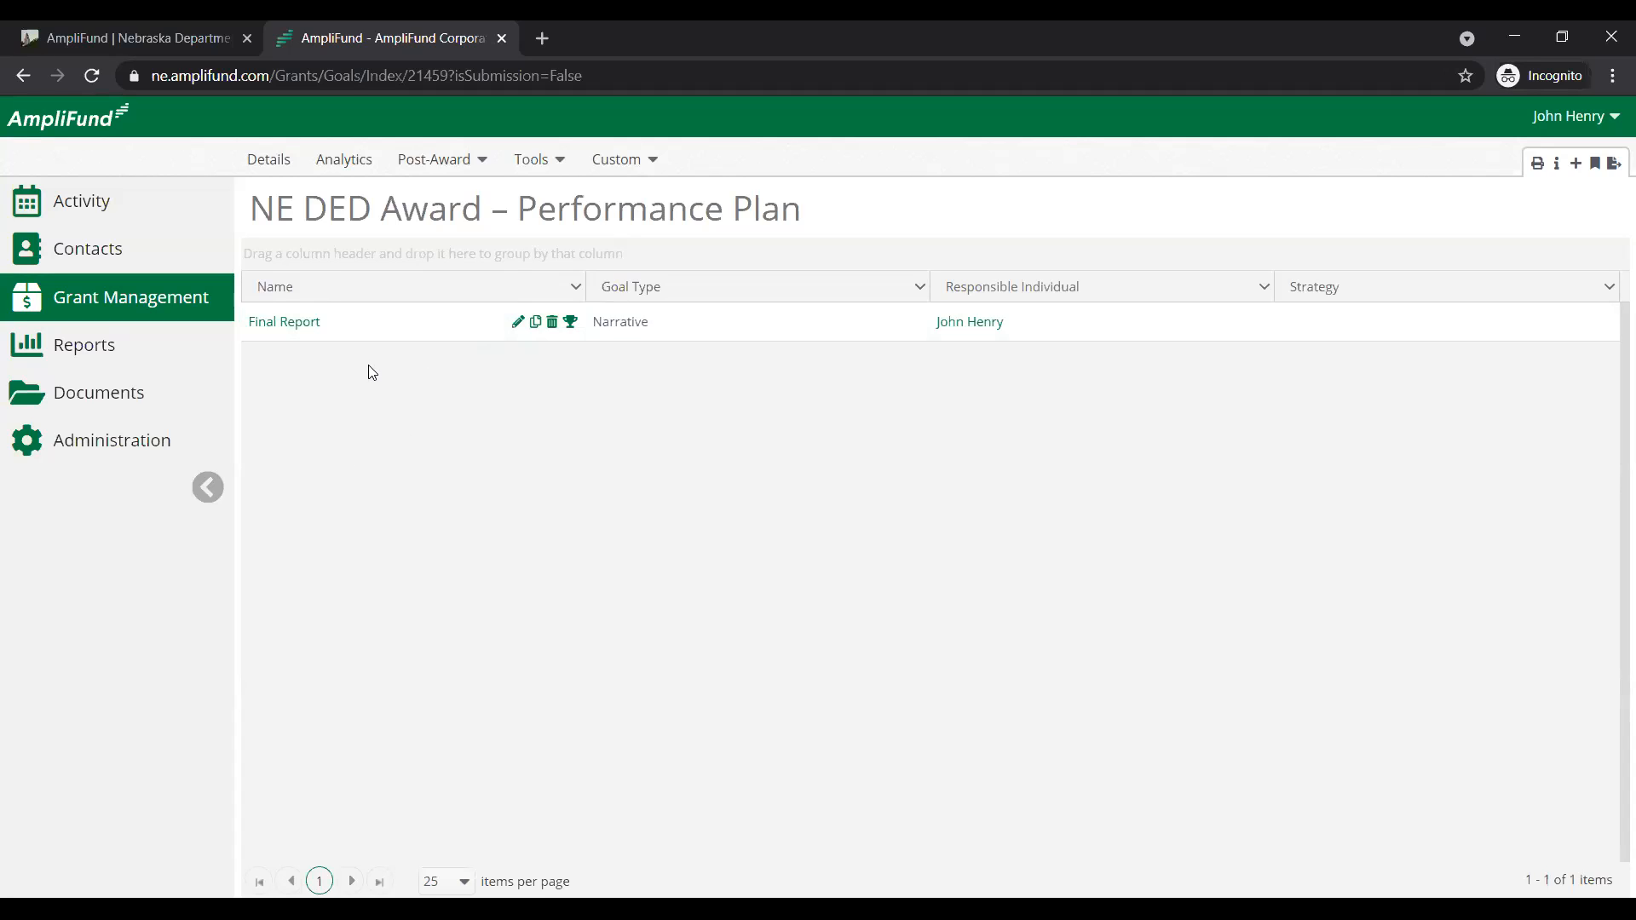
pyautogui.click(307, 323)
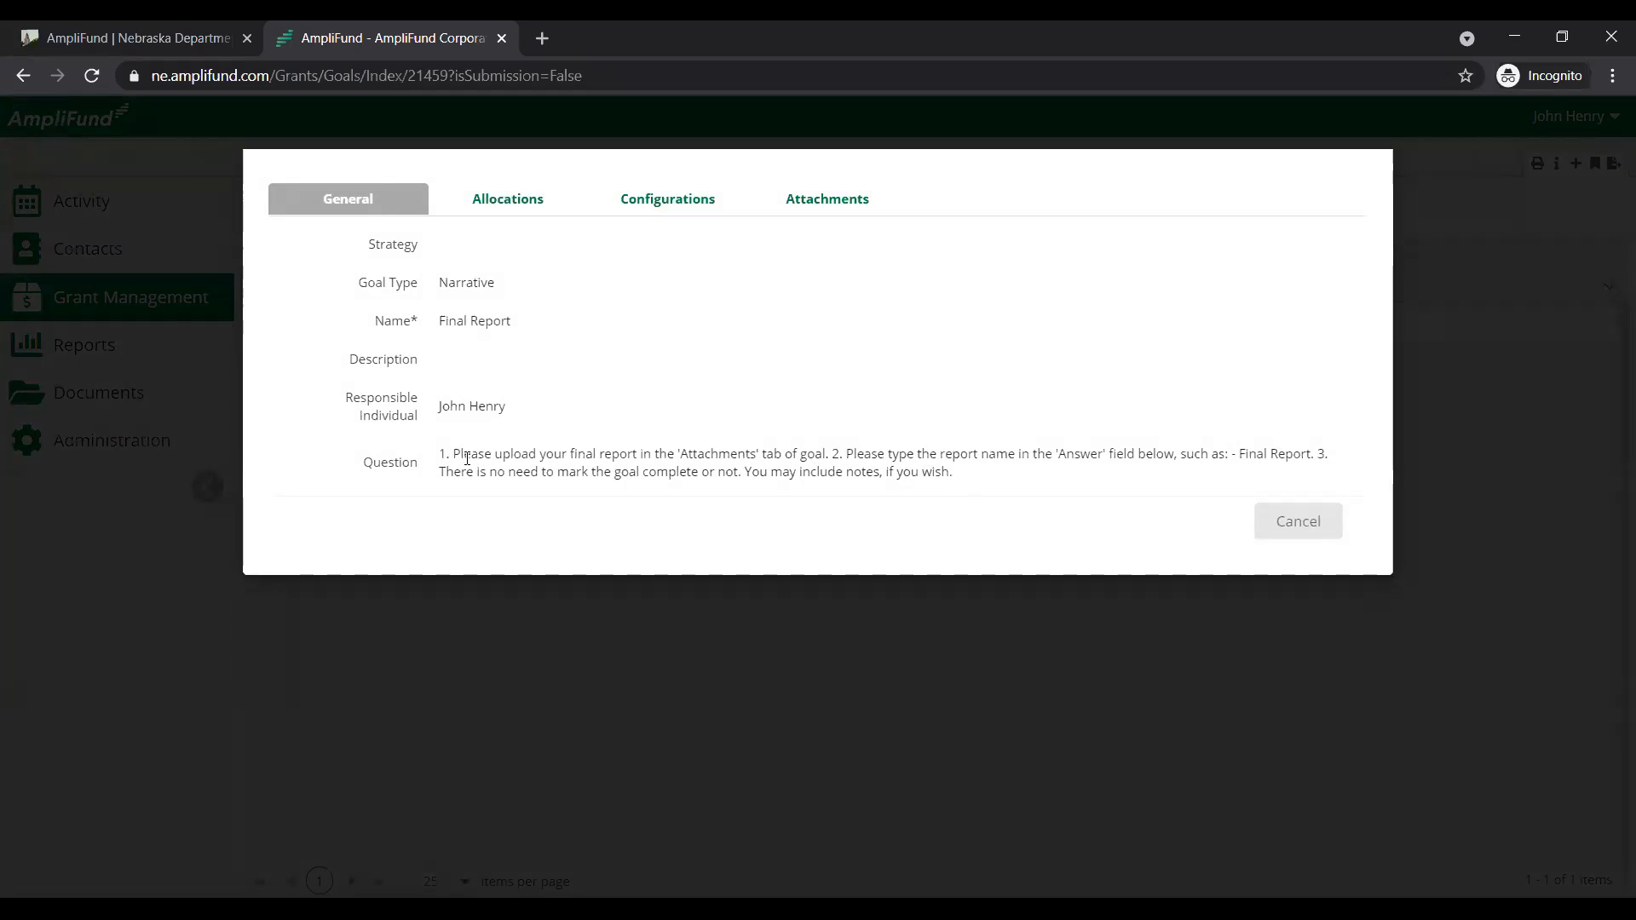
pyautogui.moveTo(443, 449); pyautogui.dragTo(1046, 449)
pyautogui.click(1075, 444)
pyautogui.click(1292, 520)
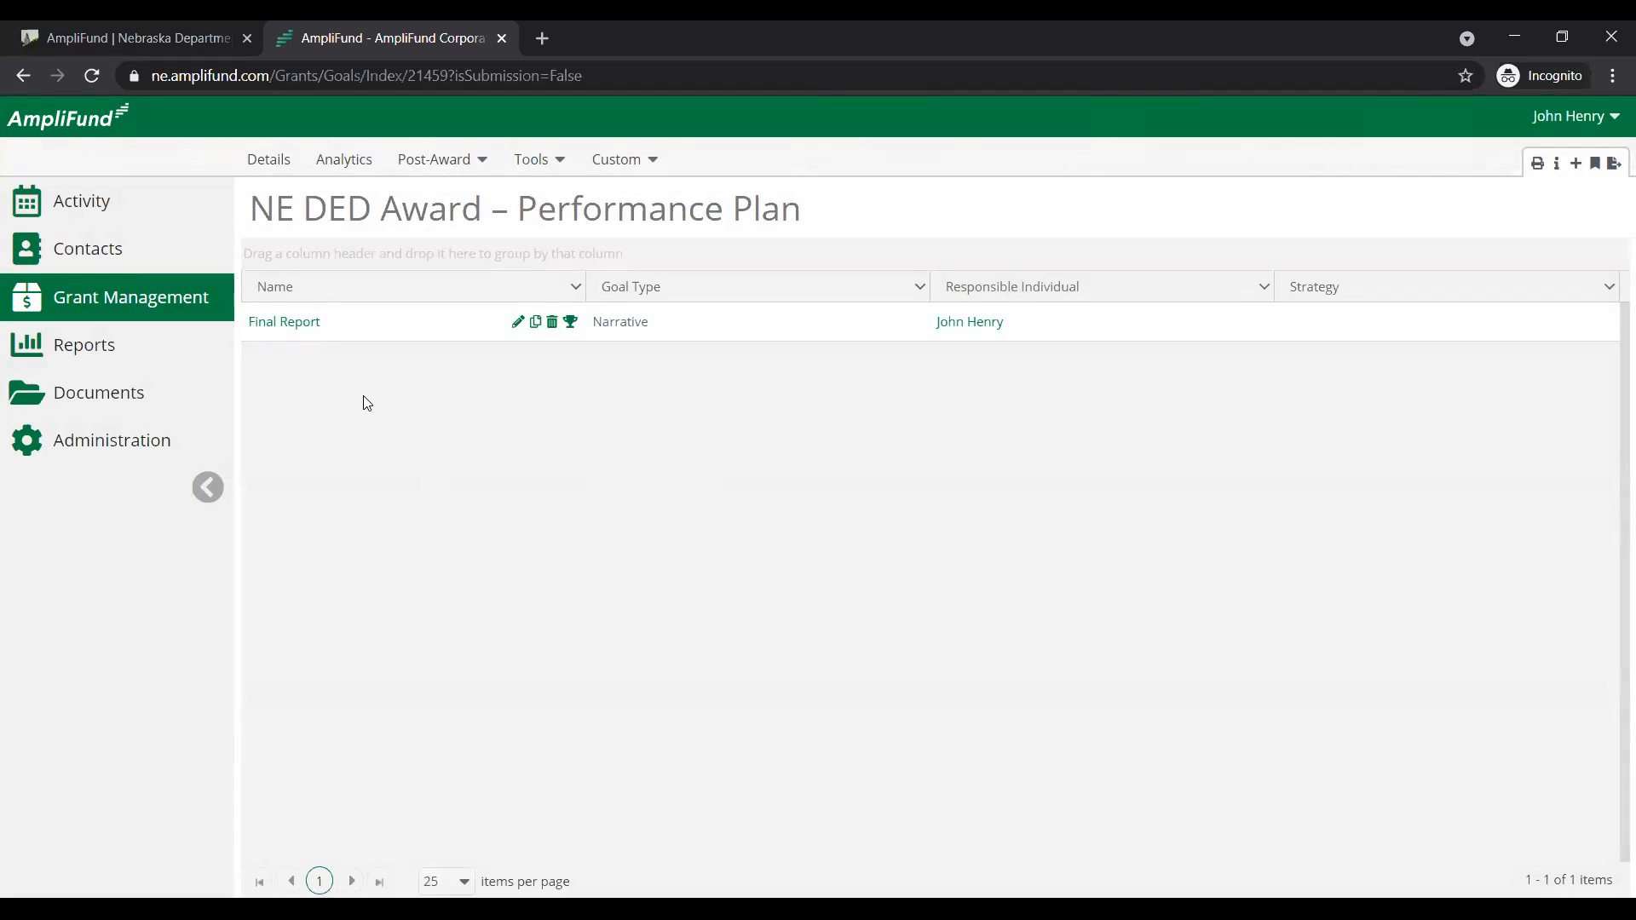
# - Start a new achievement from the Final Report goal's achievements list and review the question and fields in its form
pyautogui.click(570, 323)
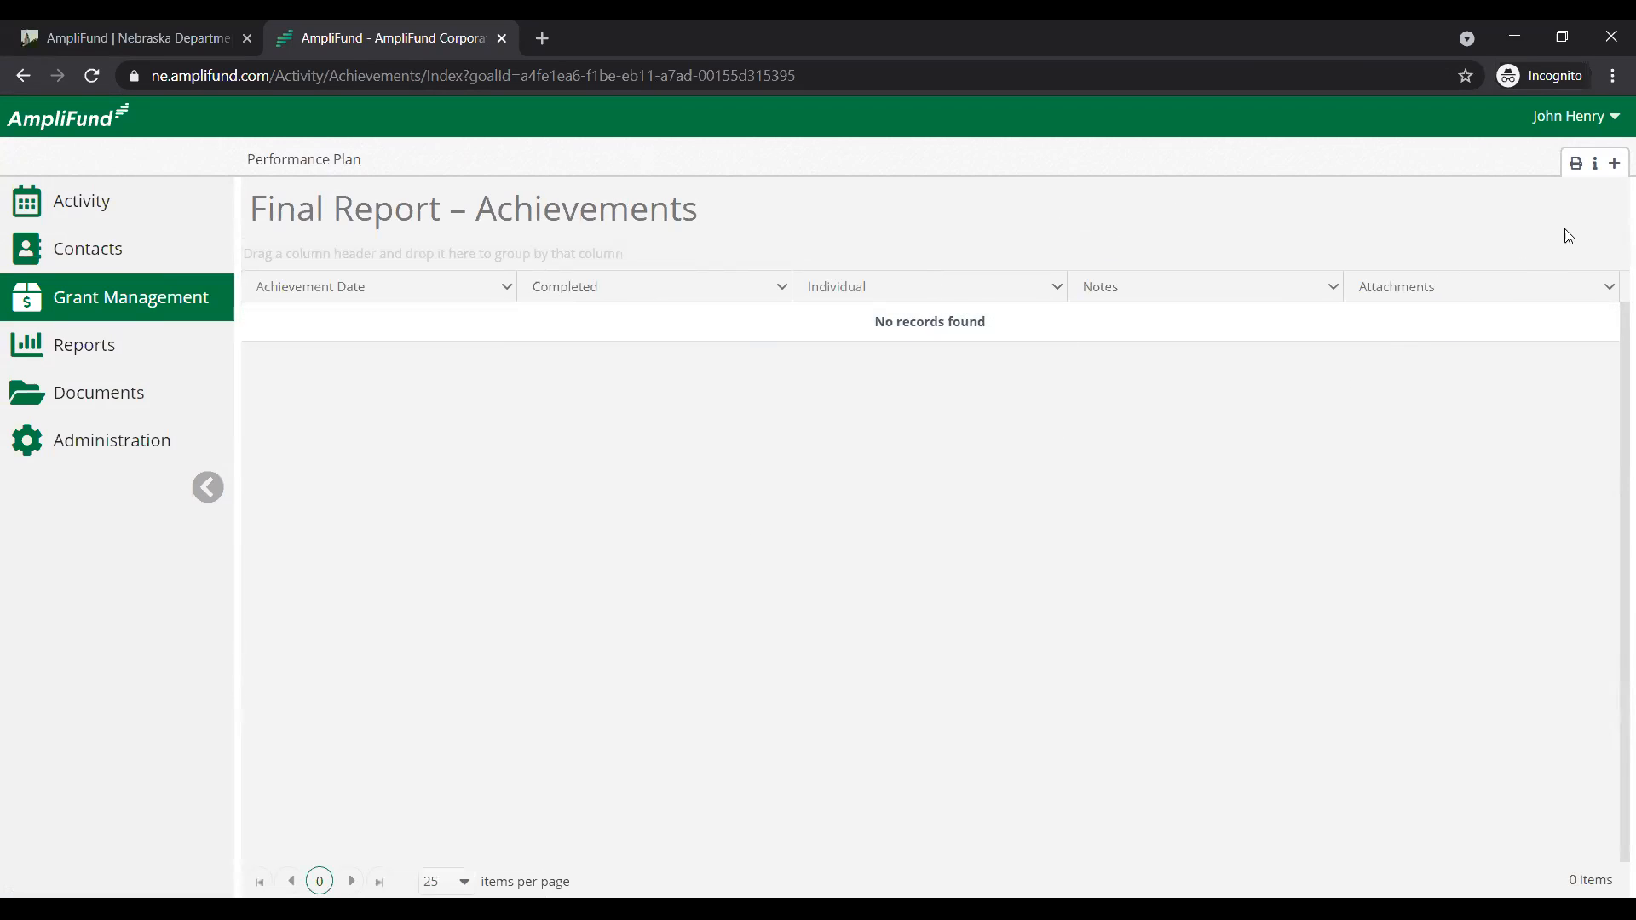
pyautogui.click(1615, 165)
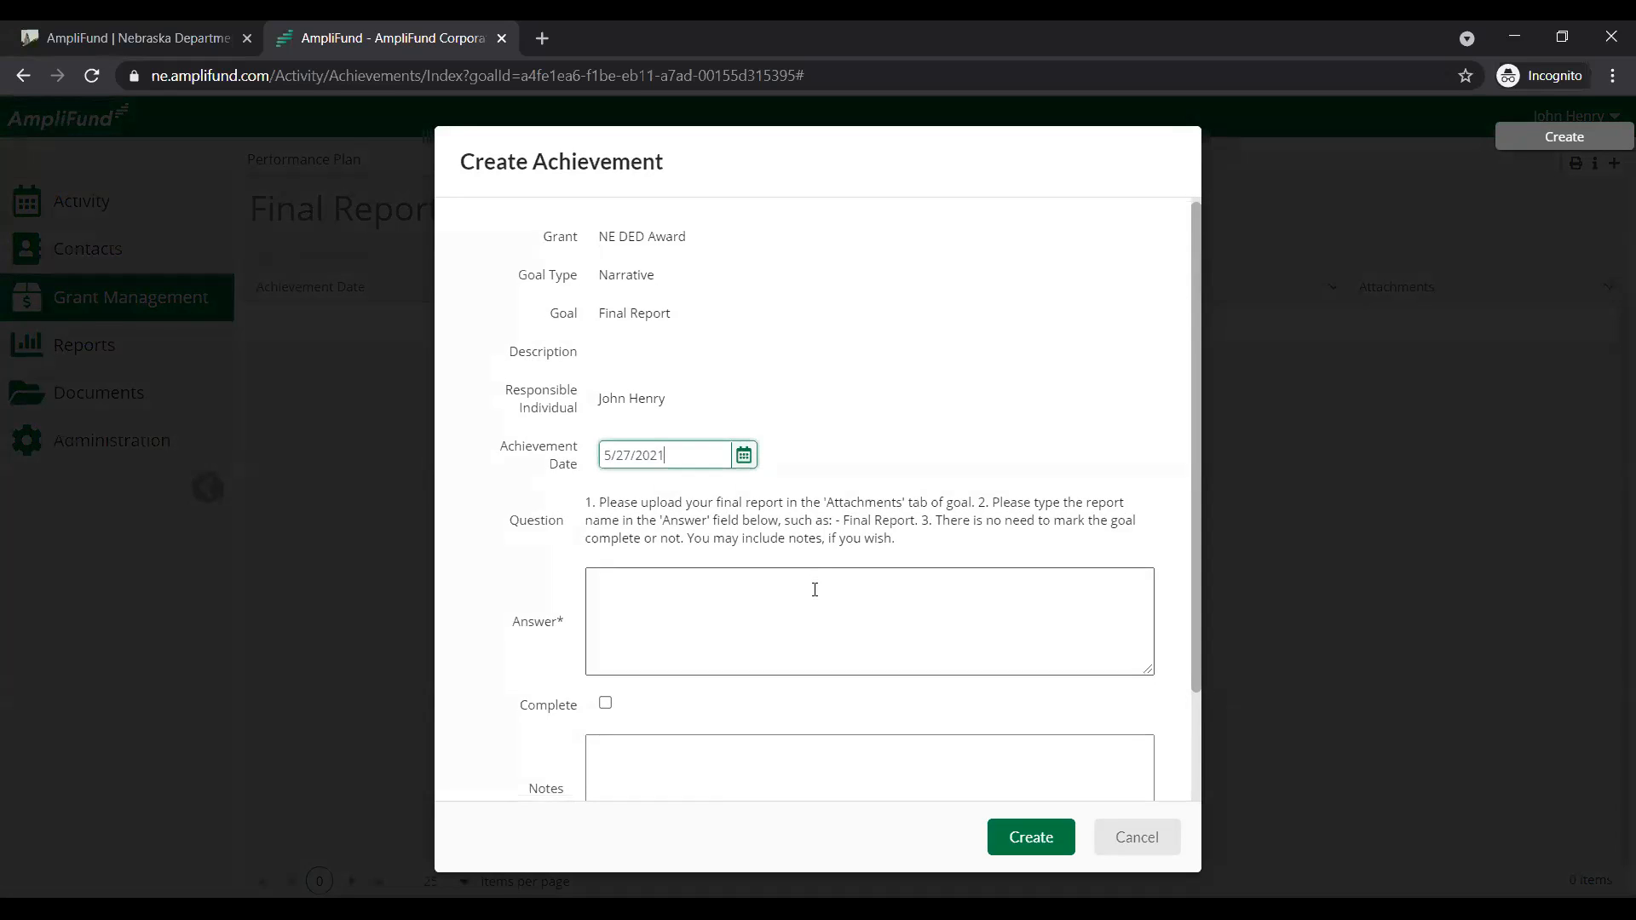
pyautogui.scroll(-1, 814, 588)
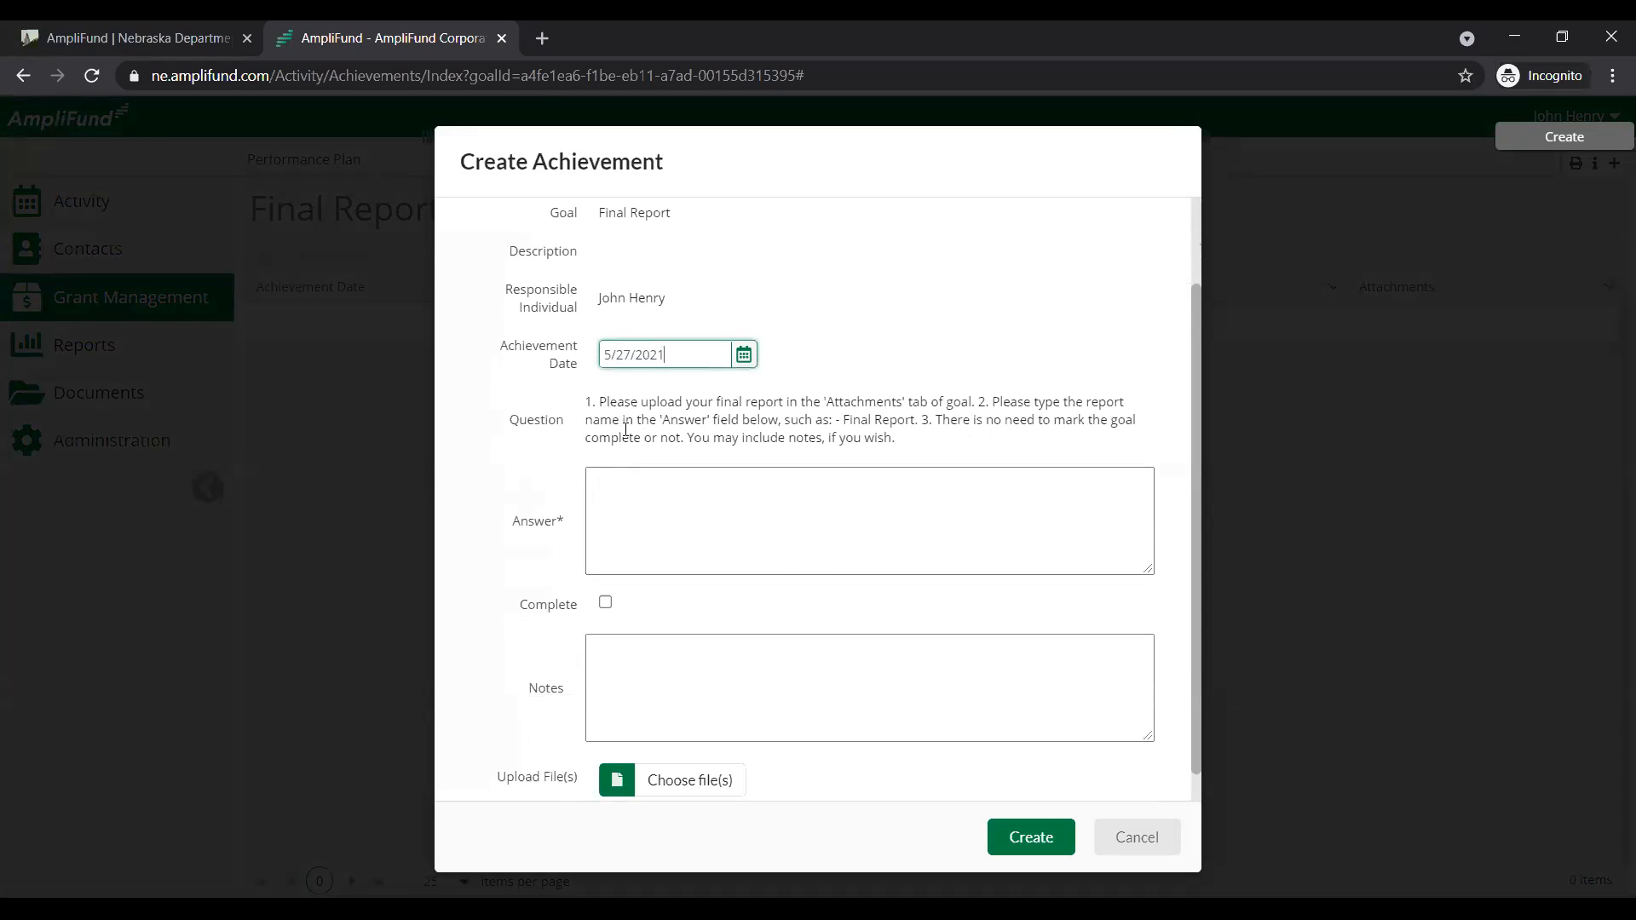
pyautogui.click(582, 410)
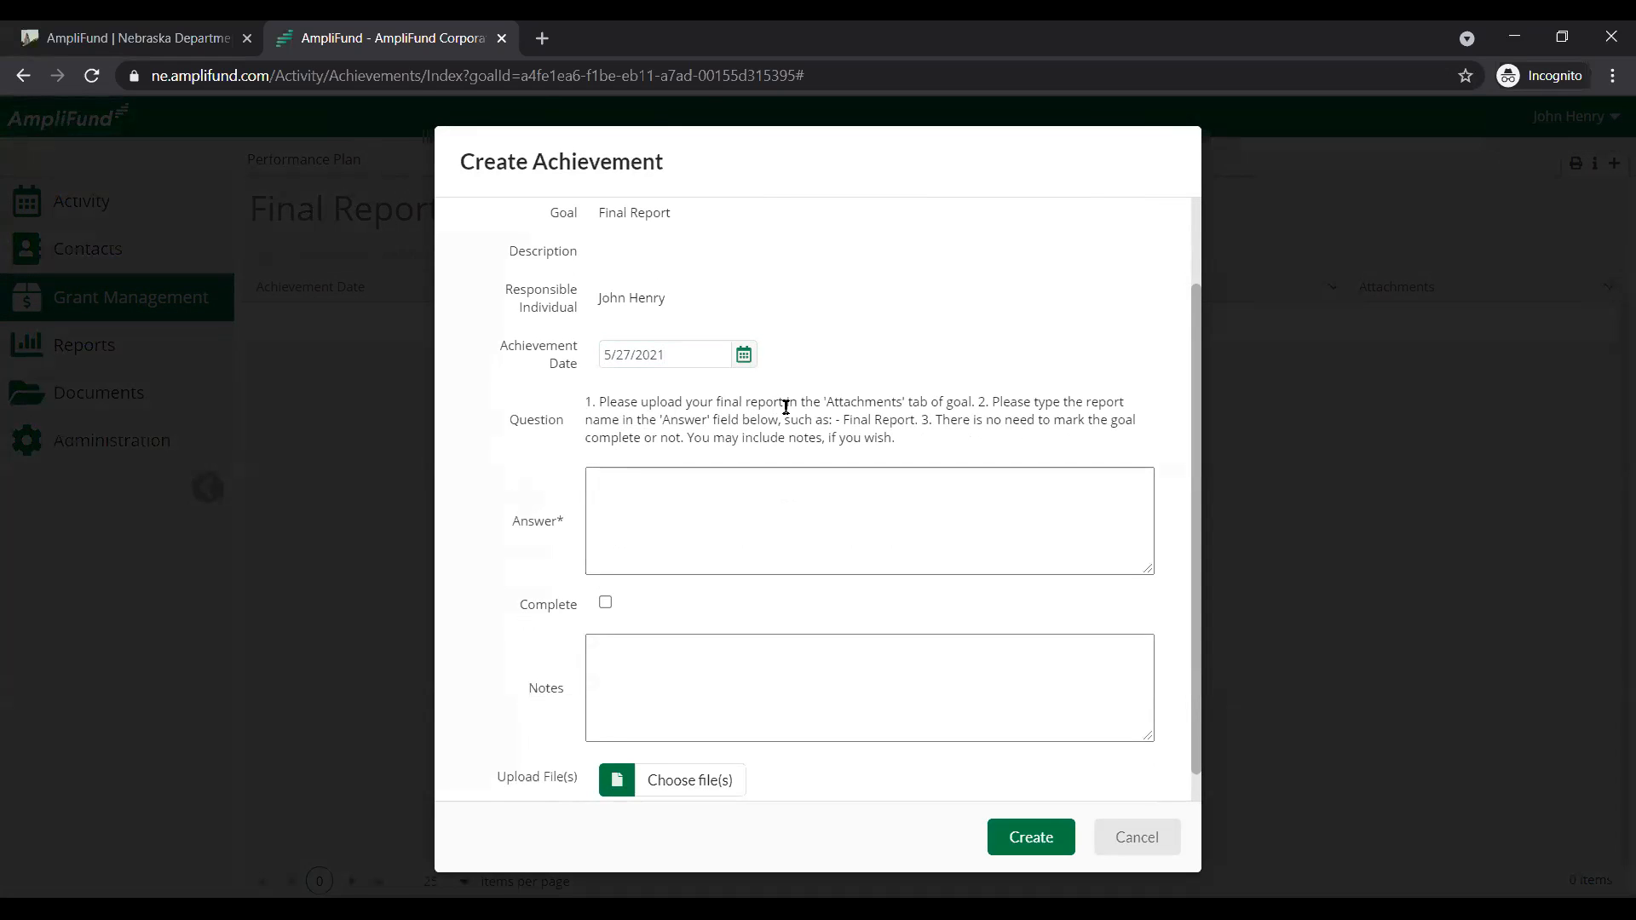
pyautogui.scroll(-1, 946, 427)
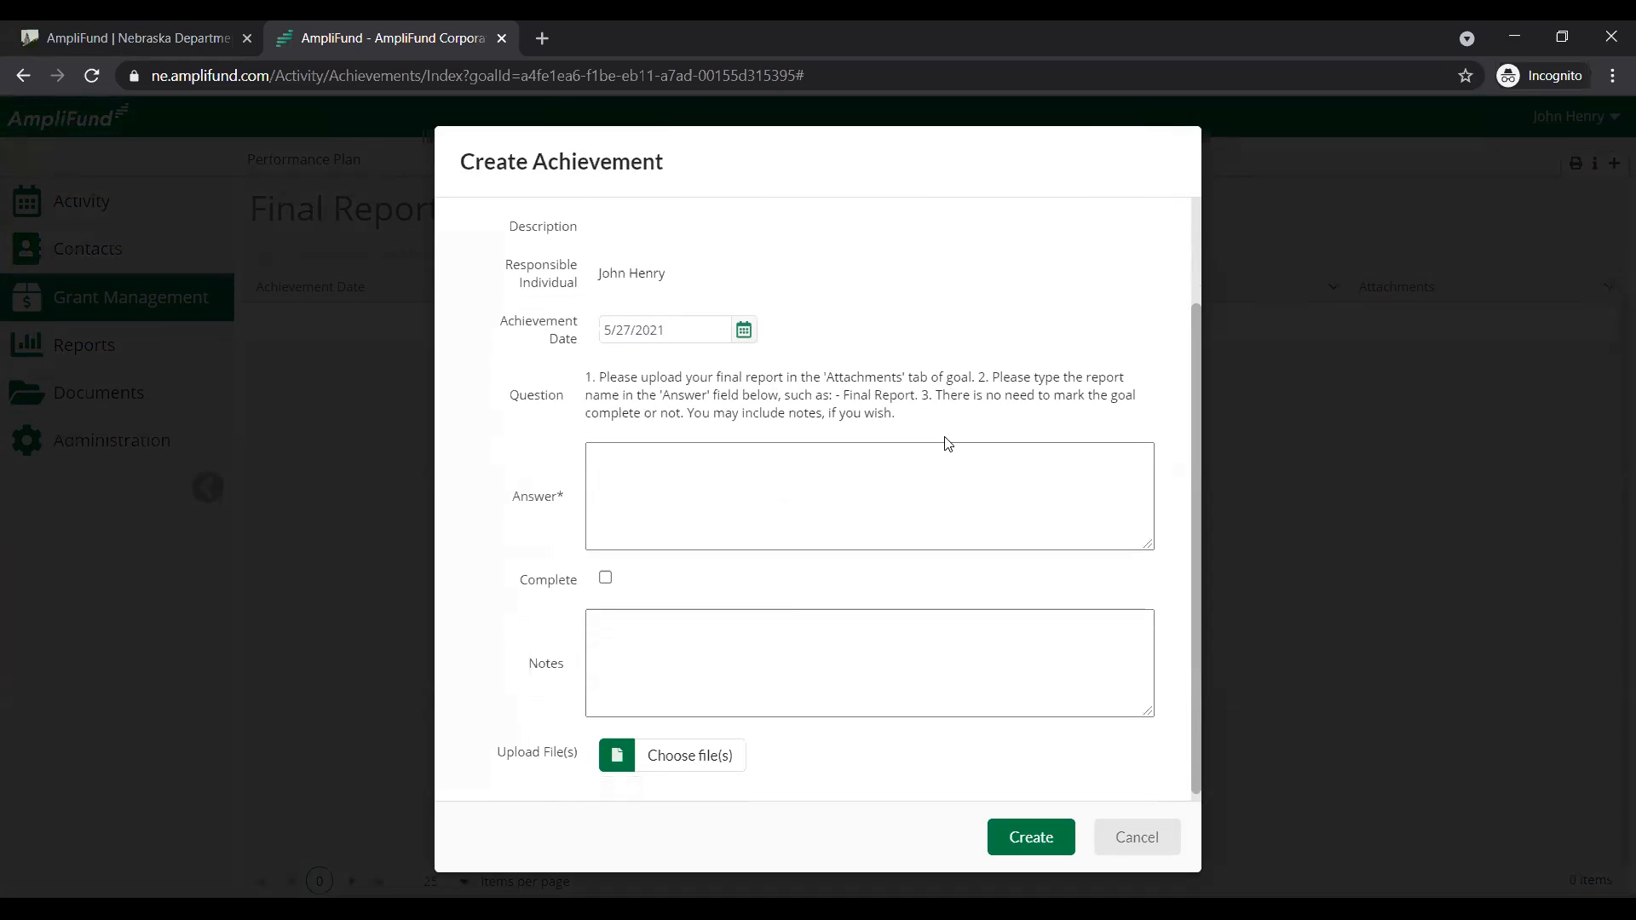
# - Attach the file Supporting Documentation.docx to the new achievement
pyautogui.click(673, 750)
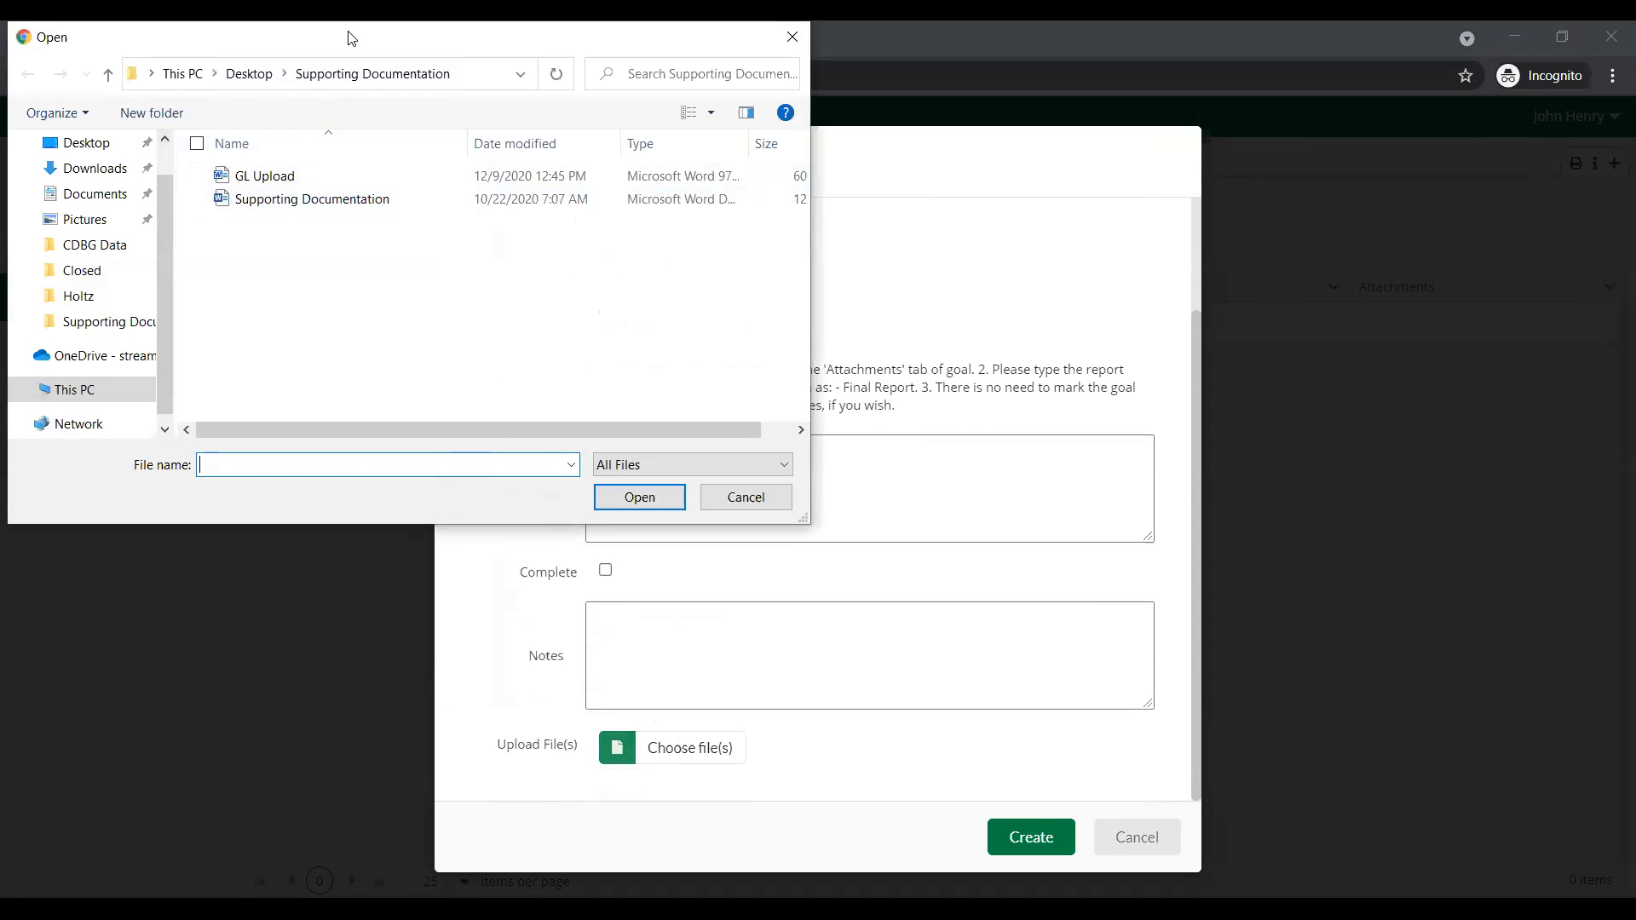
pyautogui.click(329, 205)
pyautogui.doubleClick(329, 203)
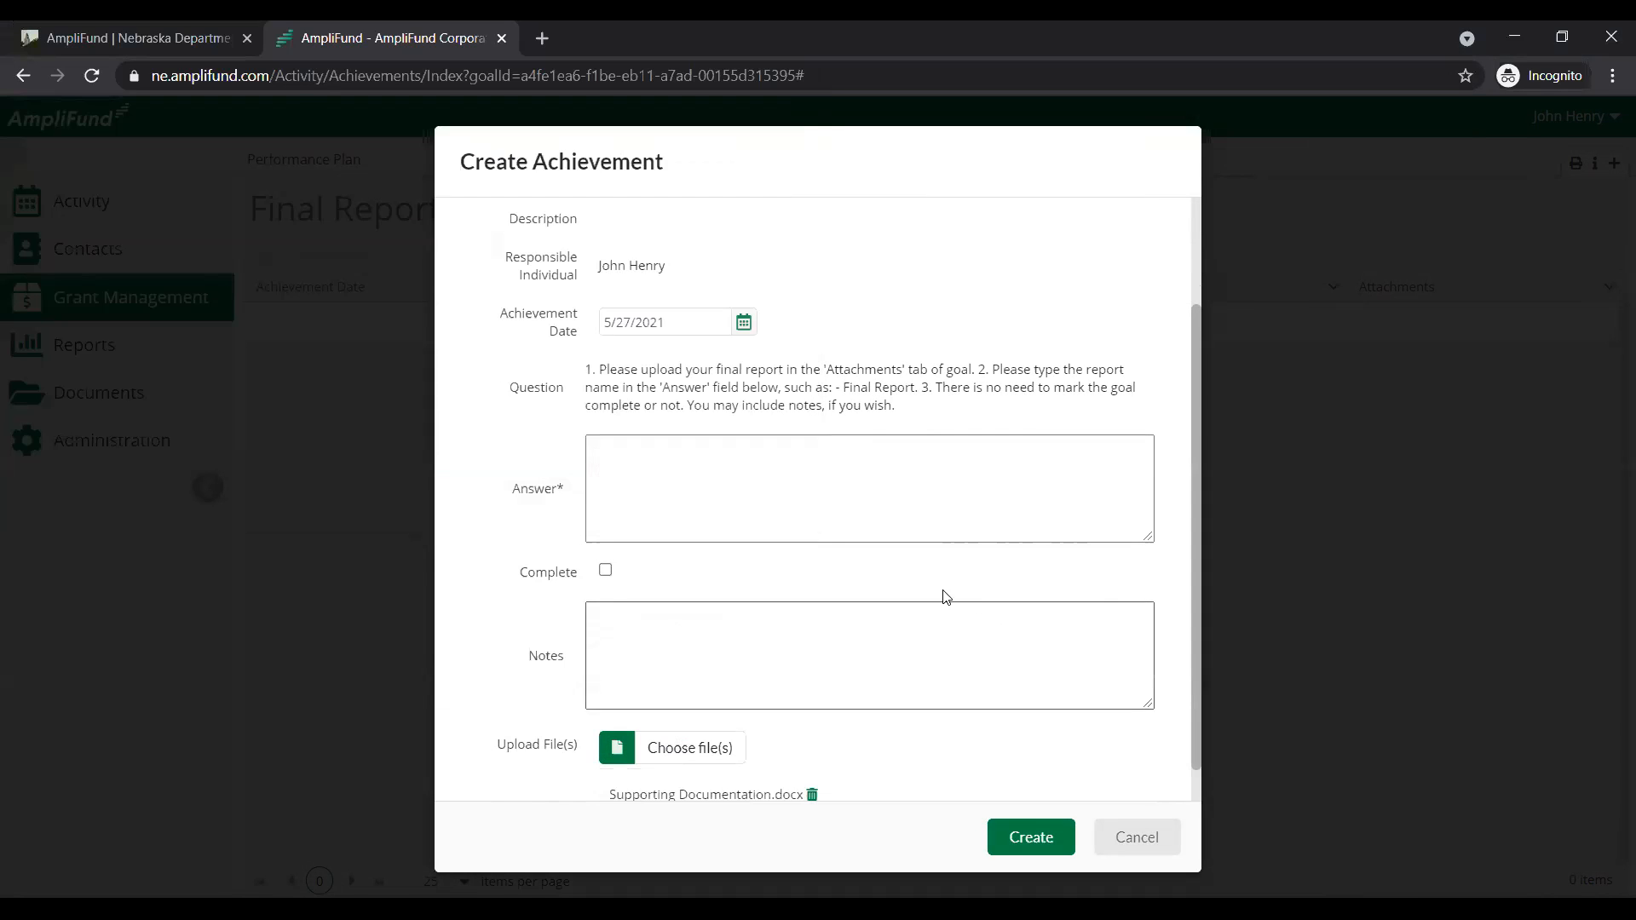
# - Enter "My Final Report" as the answer to the achievement's question
pyautogui.click(955, 445)
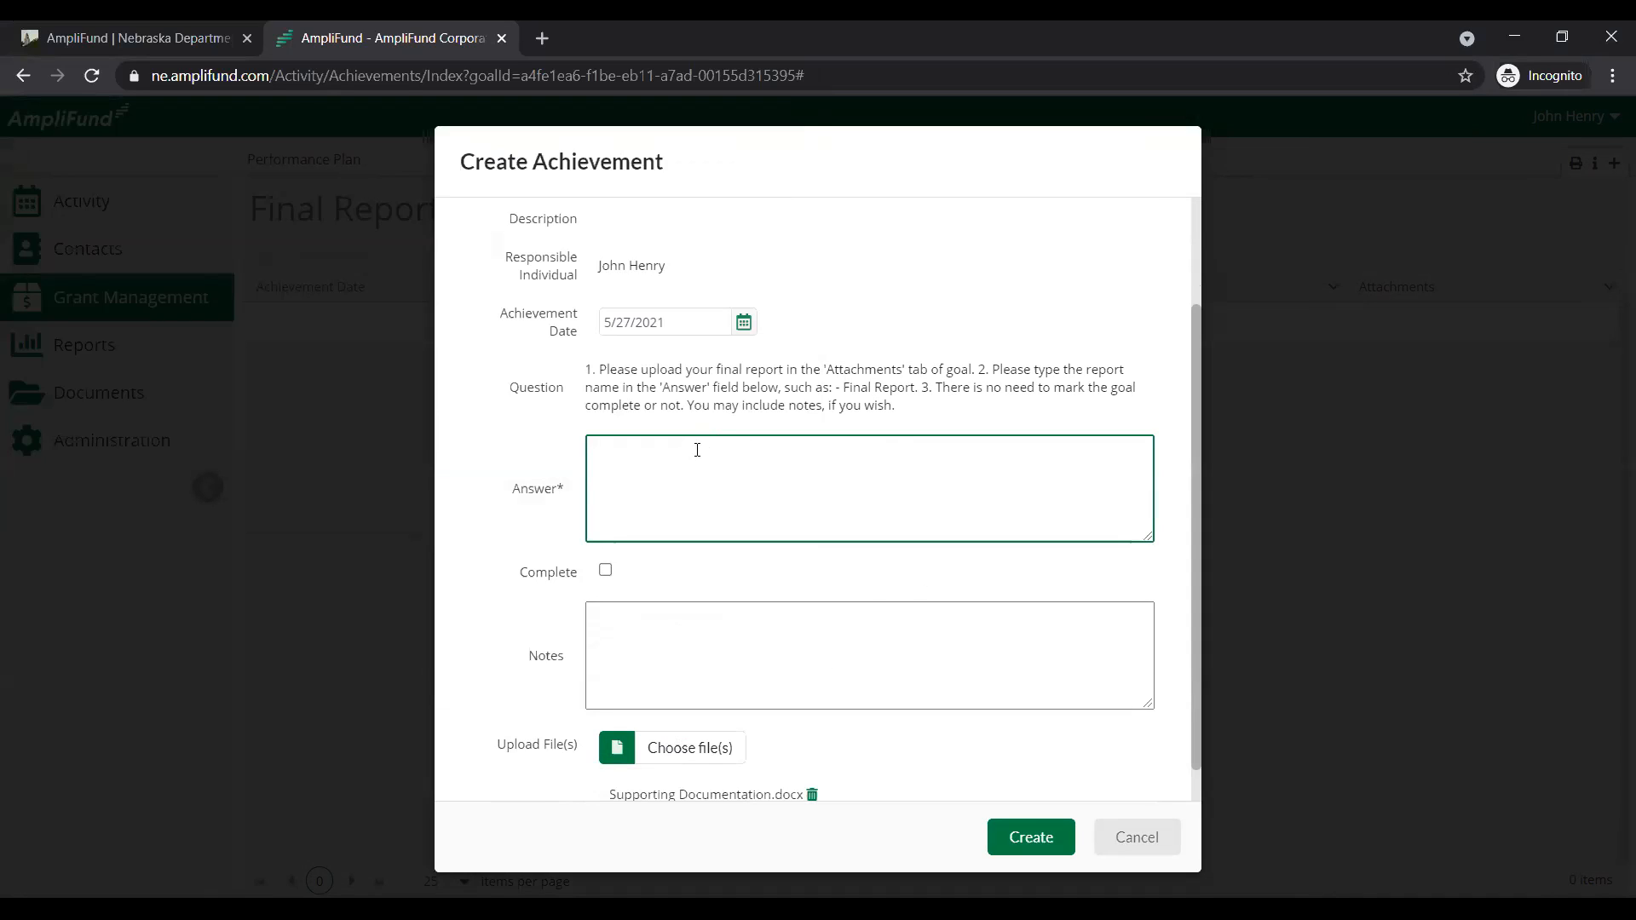
pyautogui.write('My Finalk')
pyautogui.press('BackSpace')
pyautogui.write('Report')
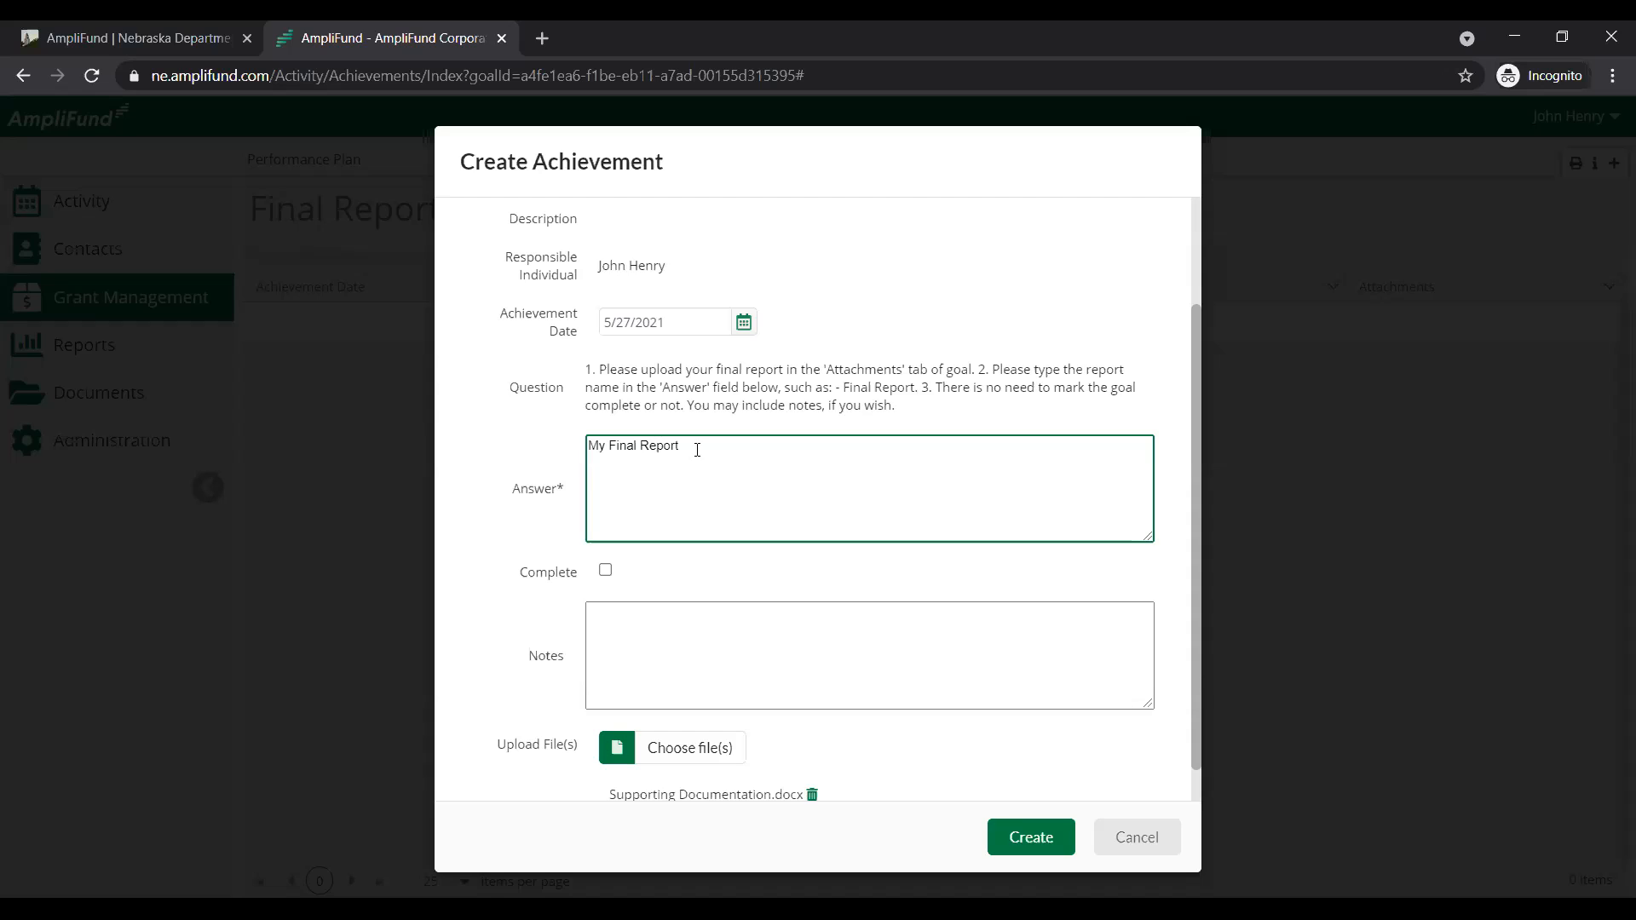
# - Leave the notes empty, check the achievement date calendar with 5/27/2021 selected, and create the achievement
pyautogui.click(765, 570)
pyautogui.click(840, 687)
pyautogui.scroll(-1, 869, 661)
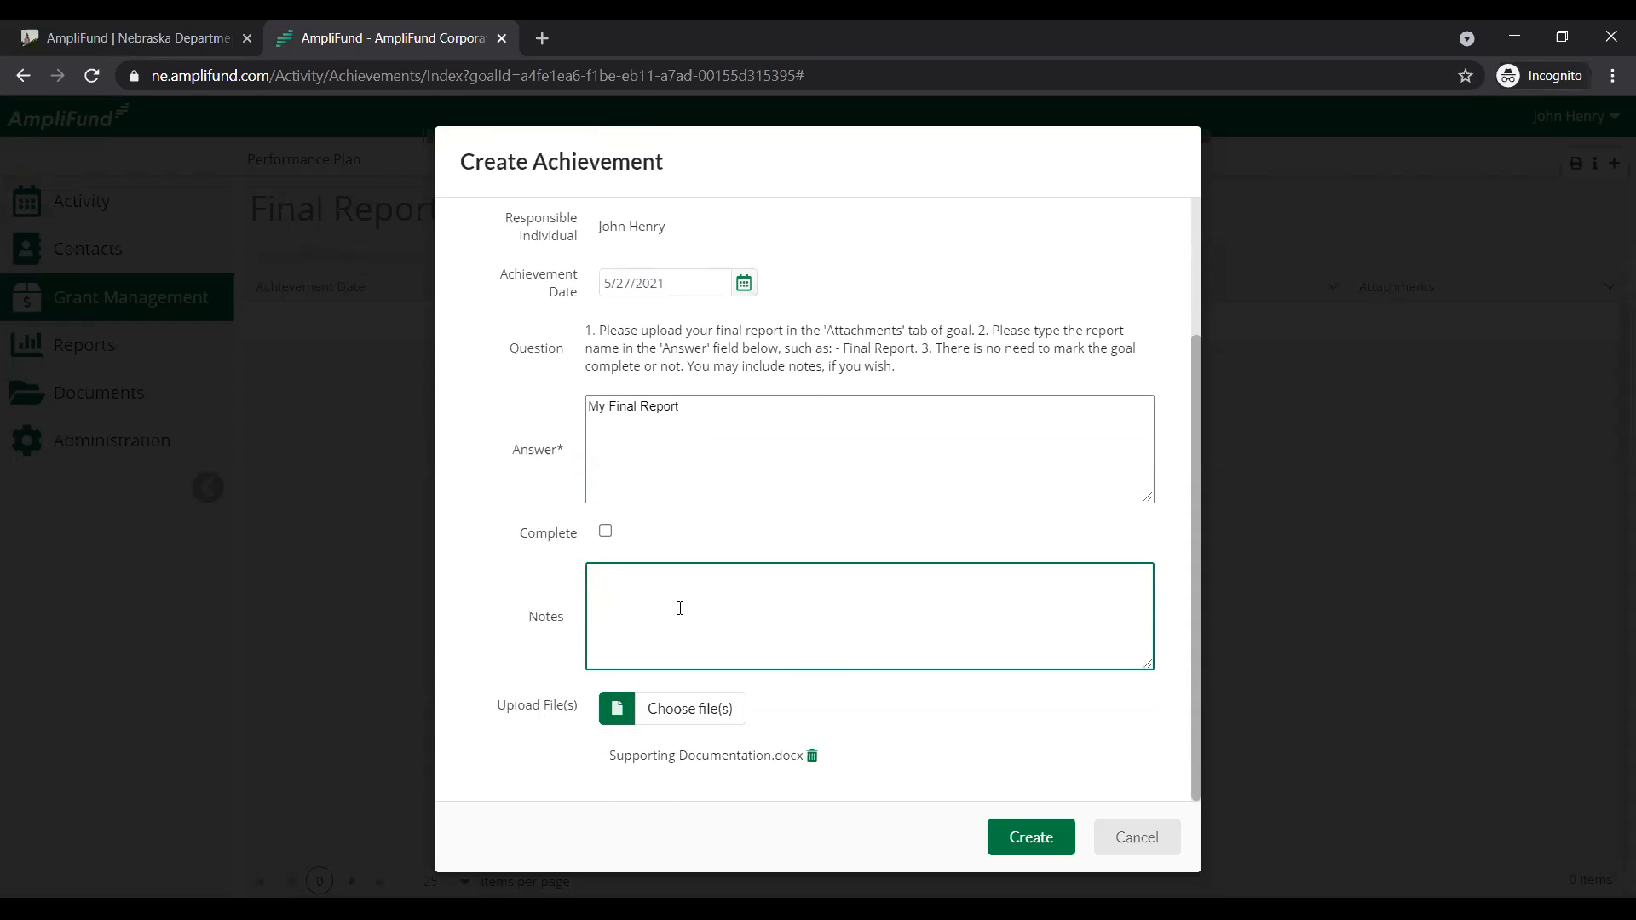
pyautogui.scroll(3, 687, 612)
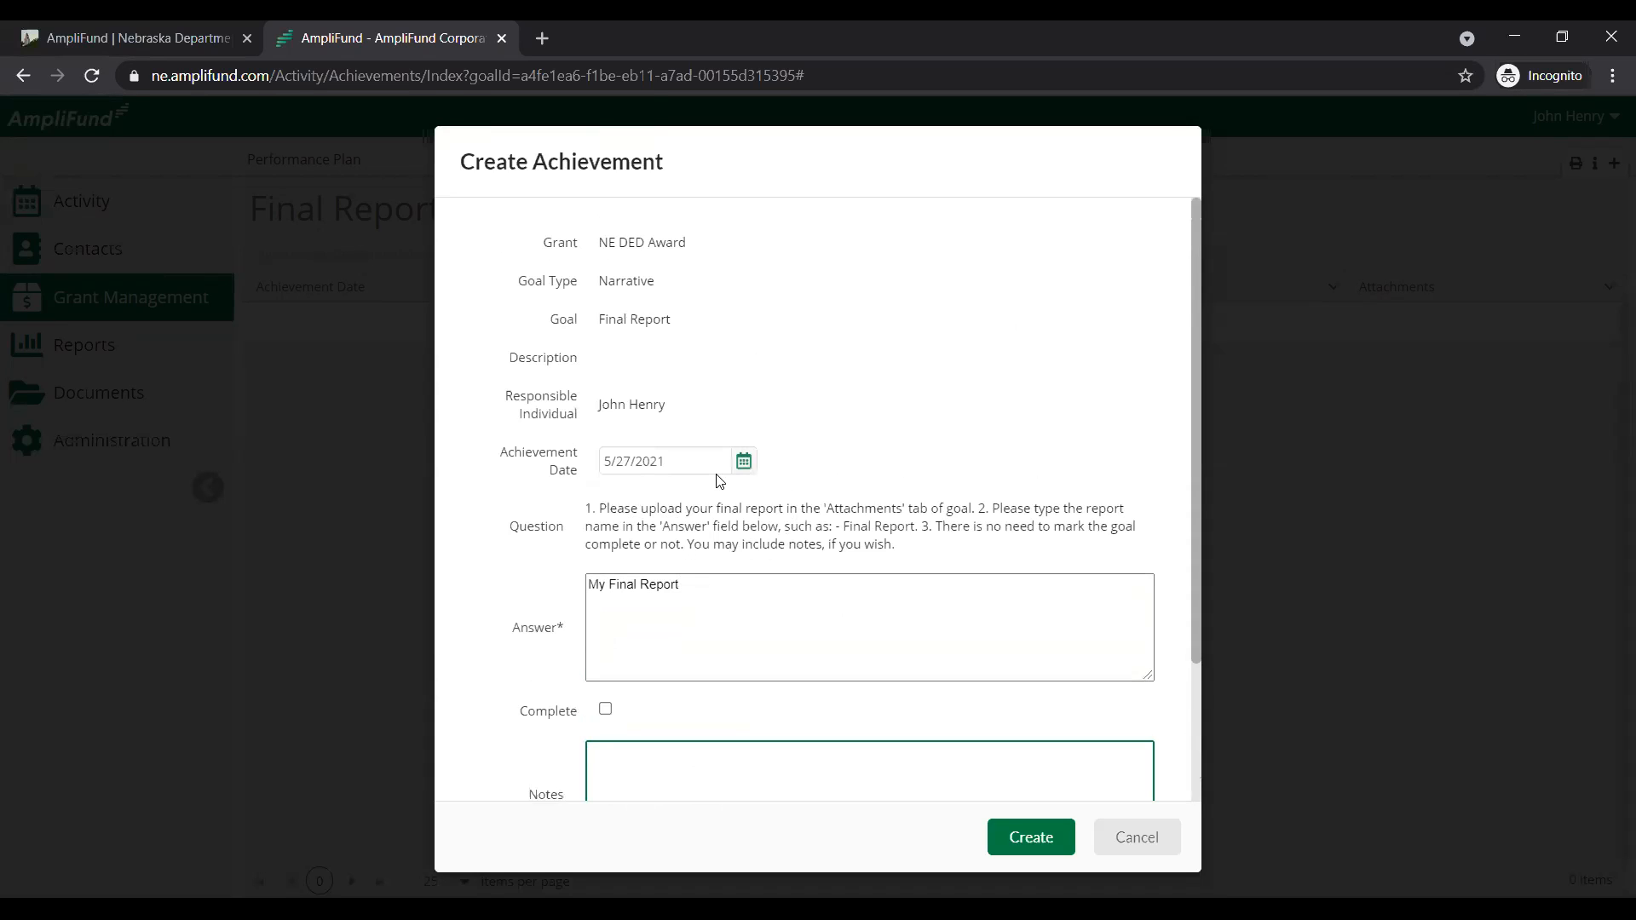
pyautogui.click(744, 461)
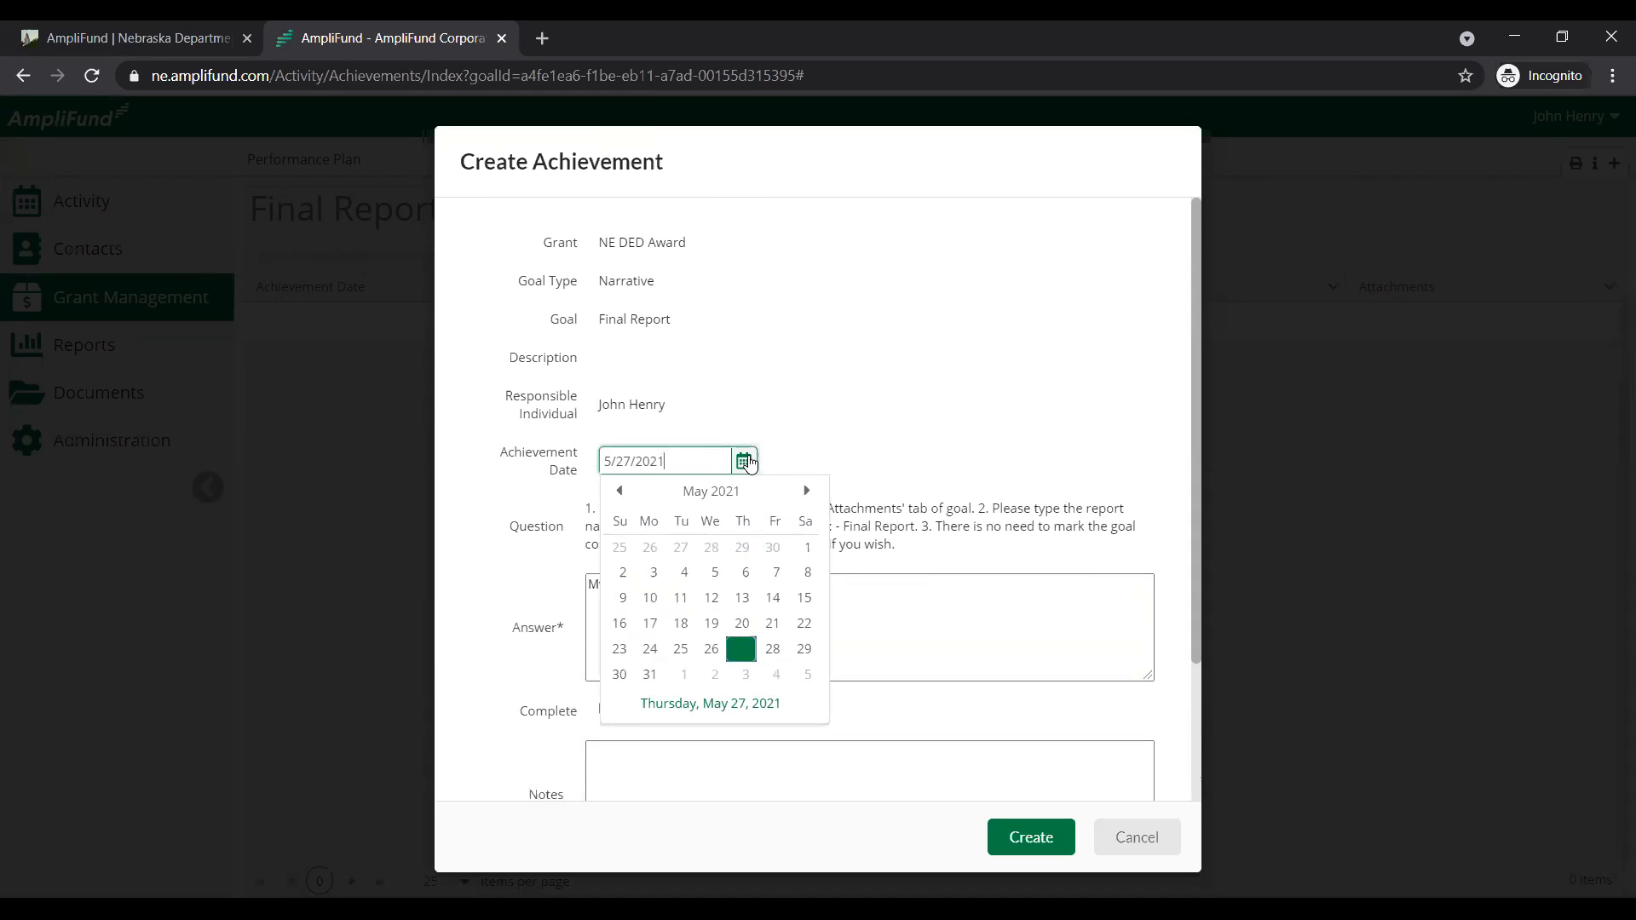
pyautogui.click(1014, 829)
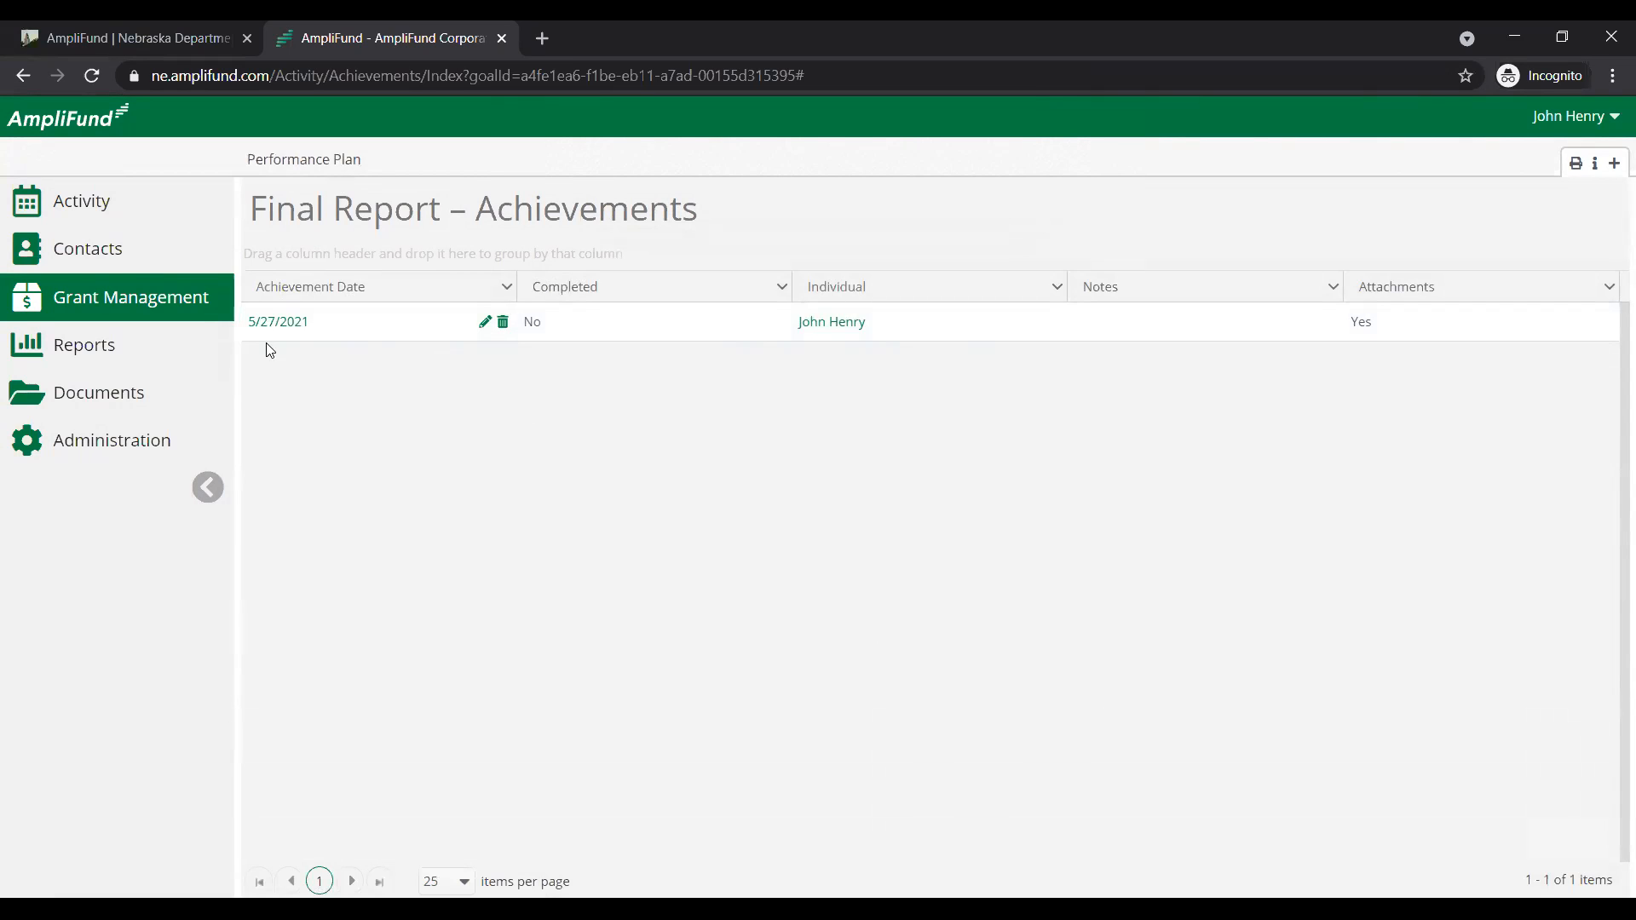
# - Open the achievements list under Activity, review a new achievement form for the Final Report goal, and cancel it
pyautogui.moveTo(115, 201)
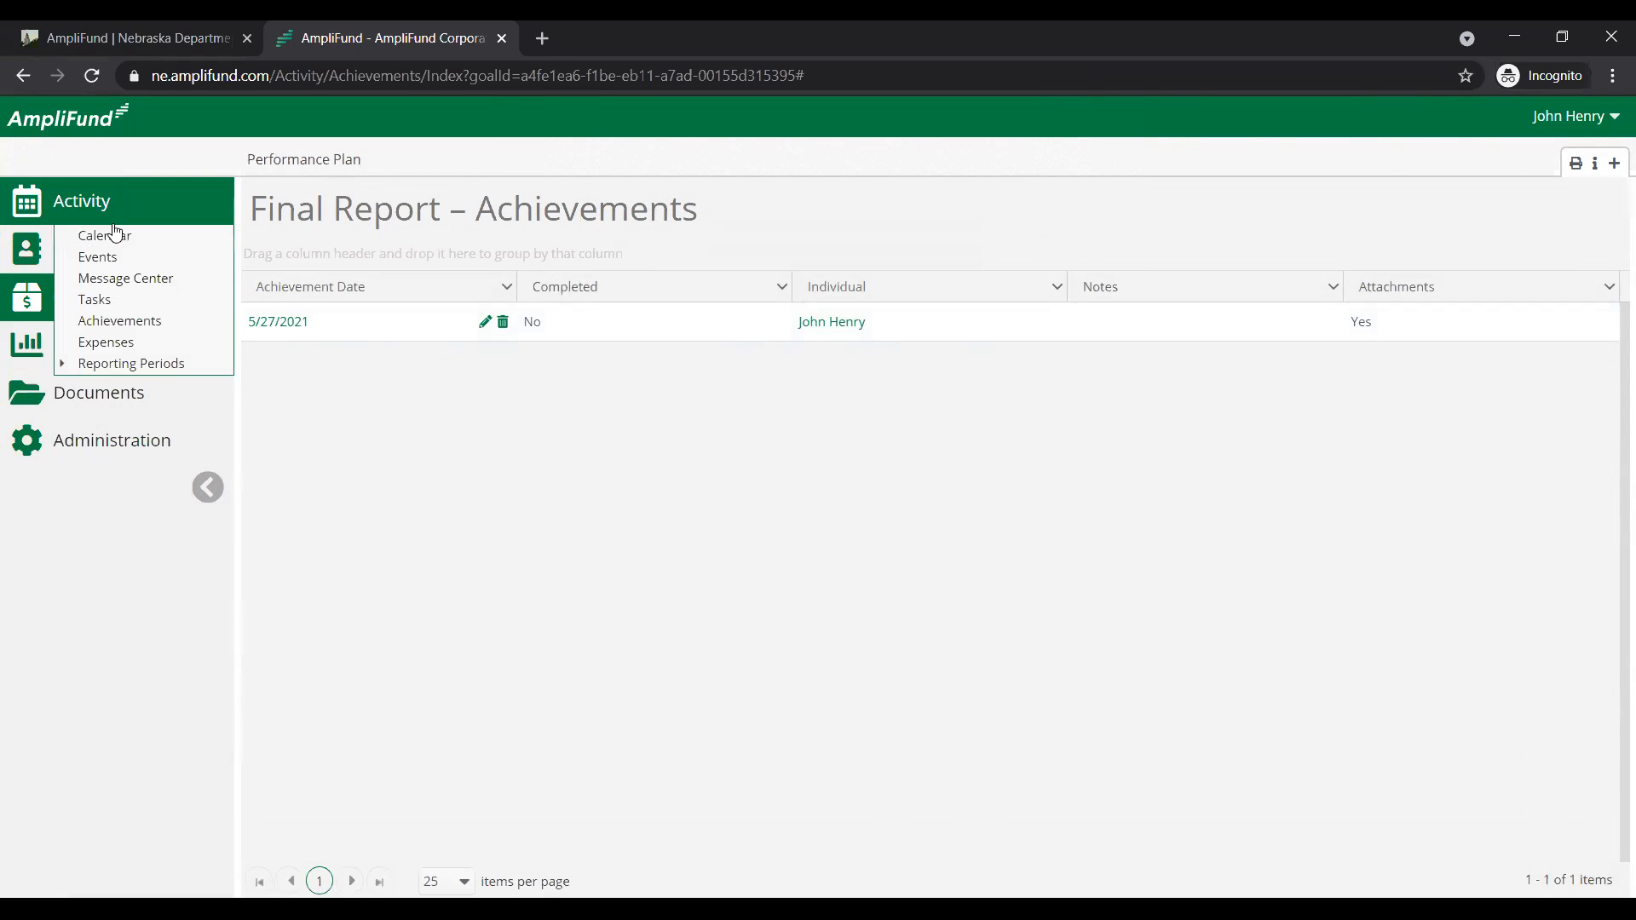
pyautogui.click(124, 321)
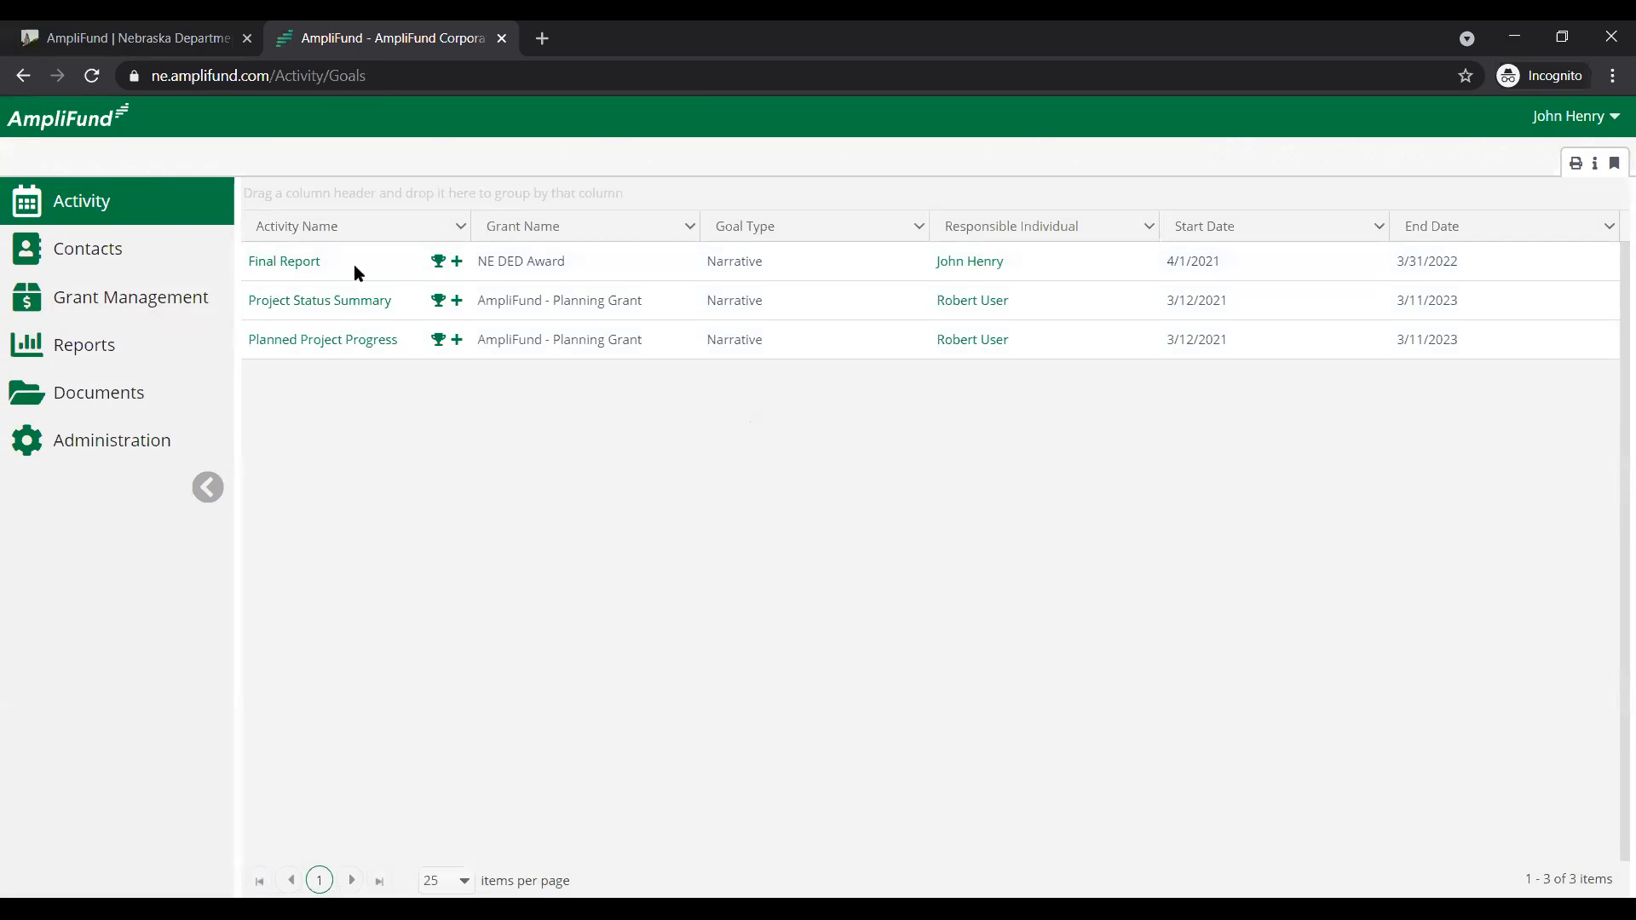
pyautogui.click(457, 263)
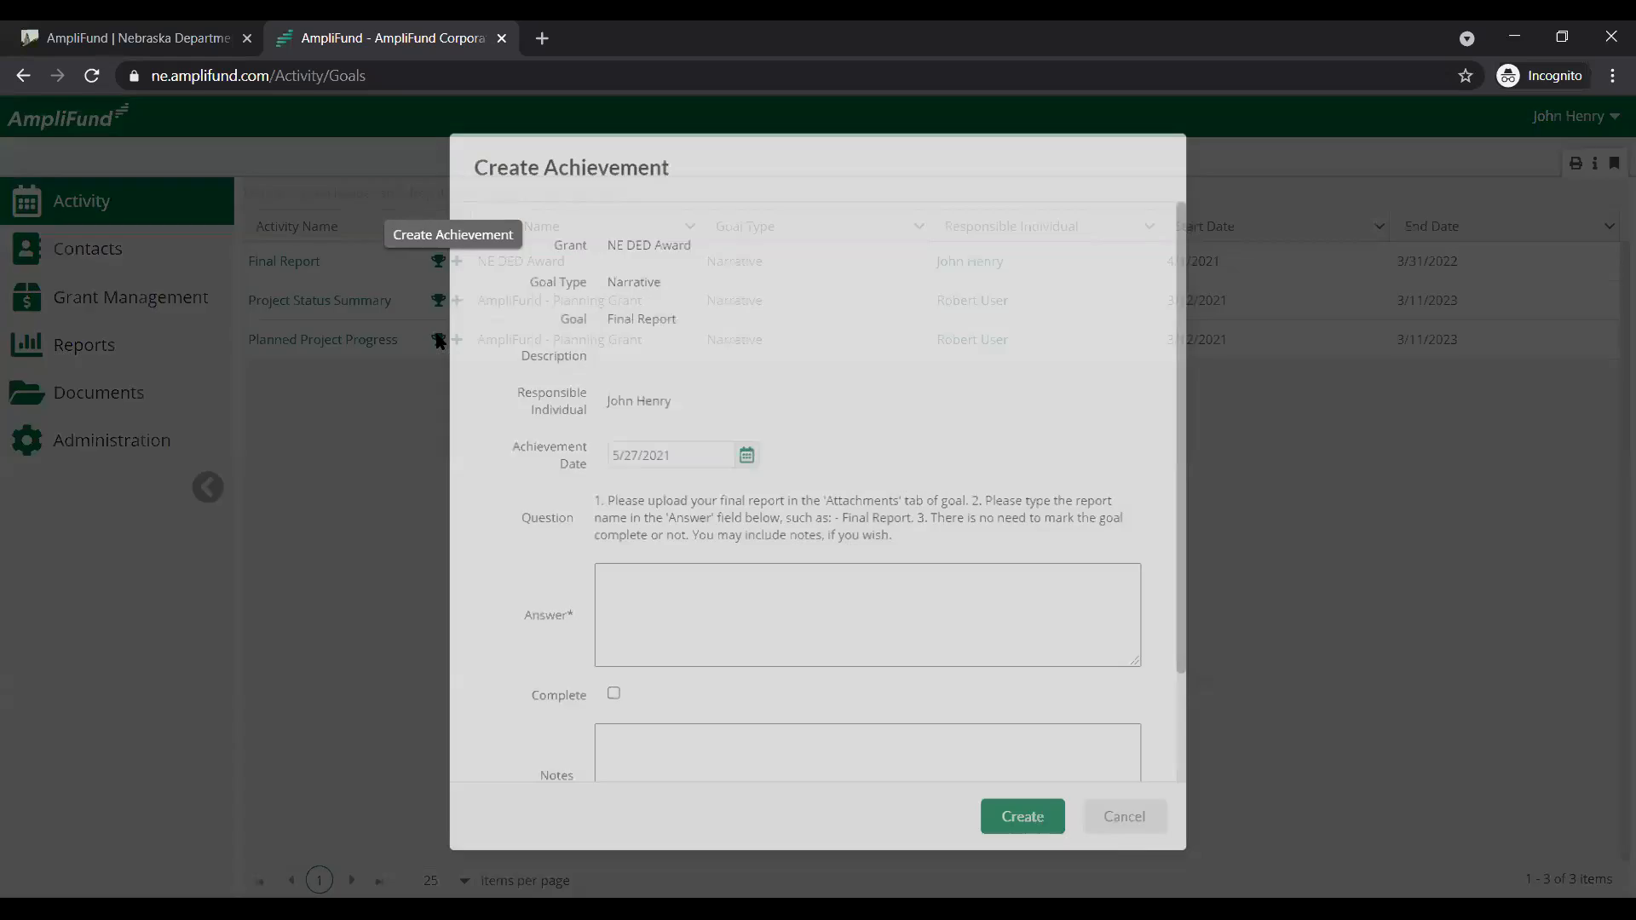
pyautogui.scroll(-2, 803, 463)
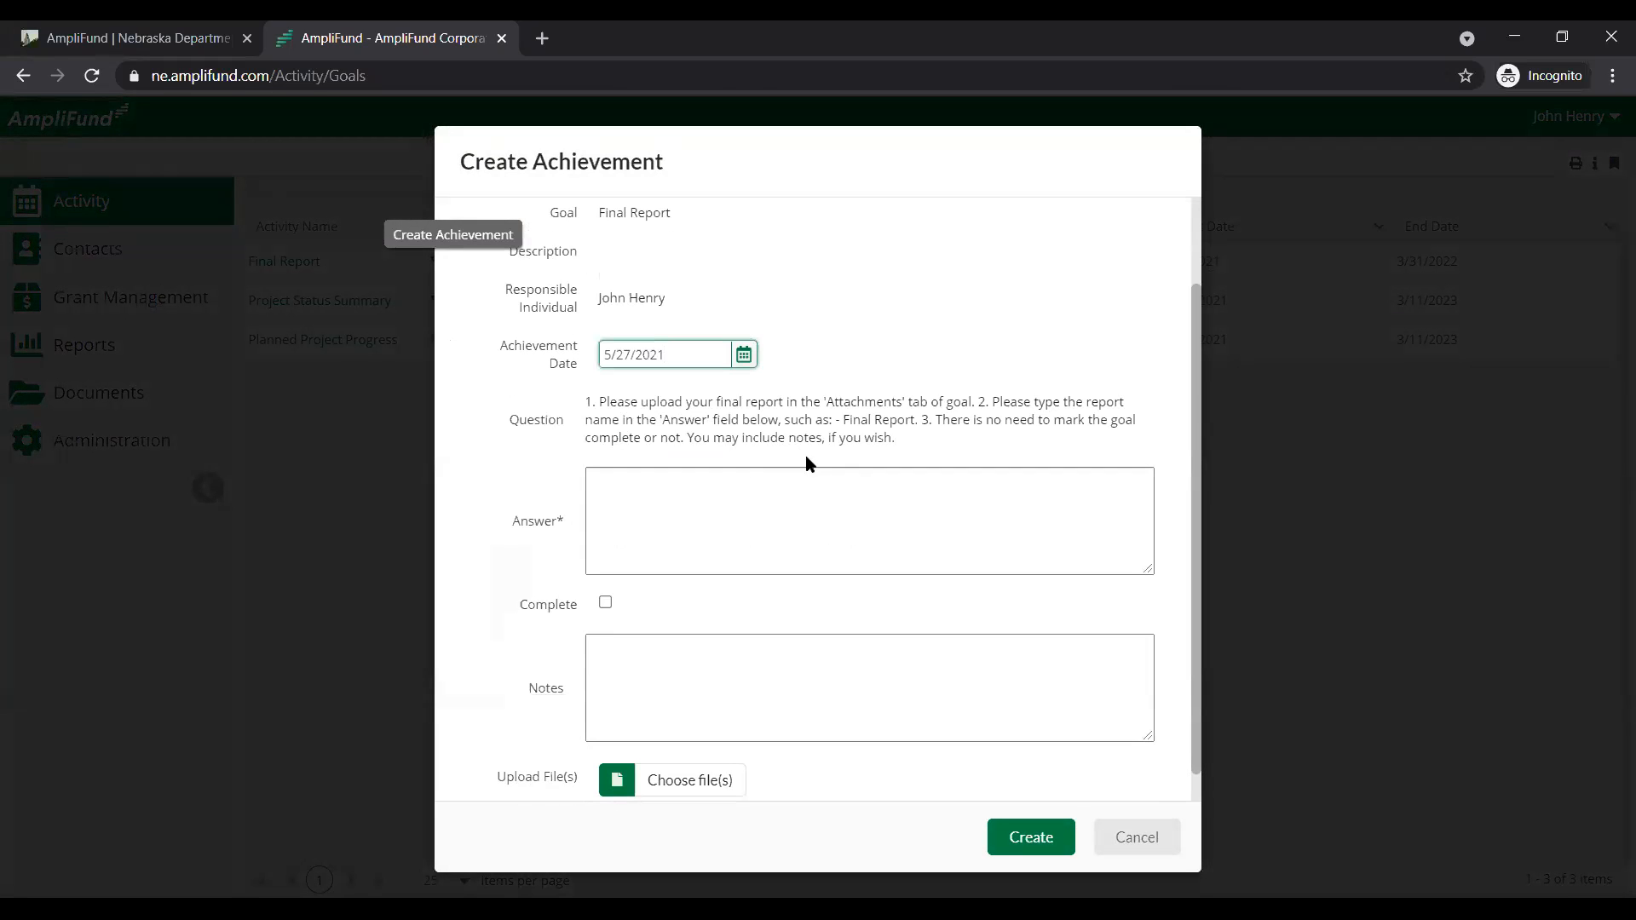
pyautogui.click(775, 512)
pyautogui.scroll(-1, 685, 706)
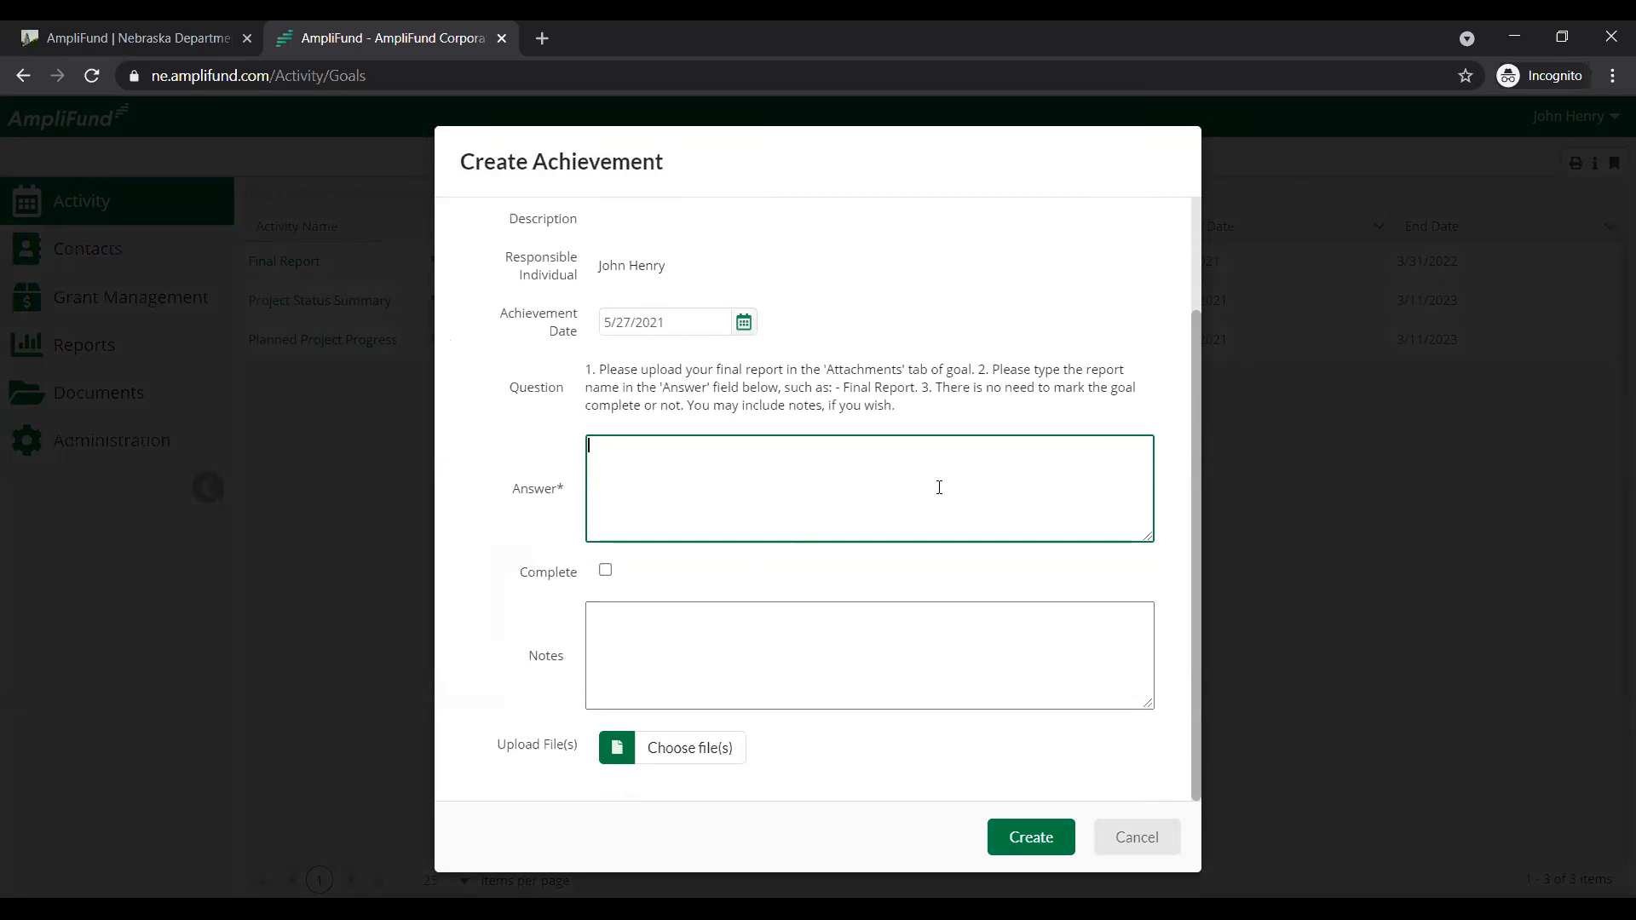
pyautogui.click(897, 416)
pyautogui.moveTo(896, 416); pyautogui.dragTo(583, 365)
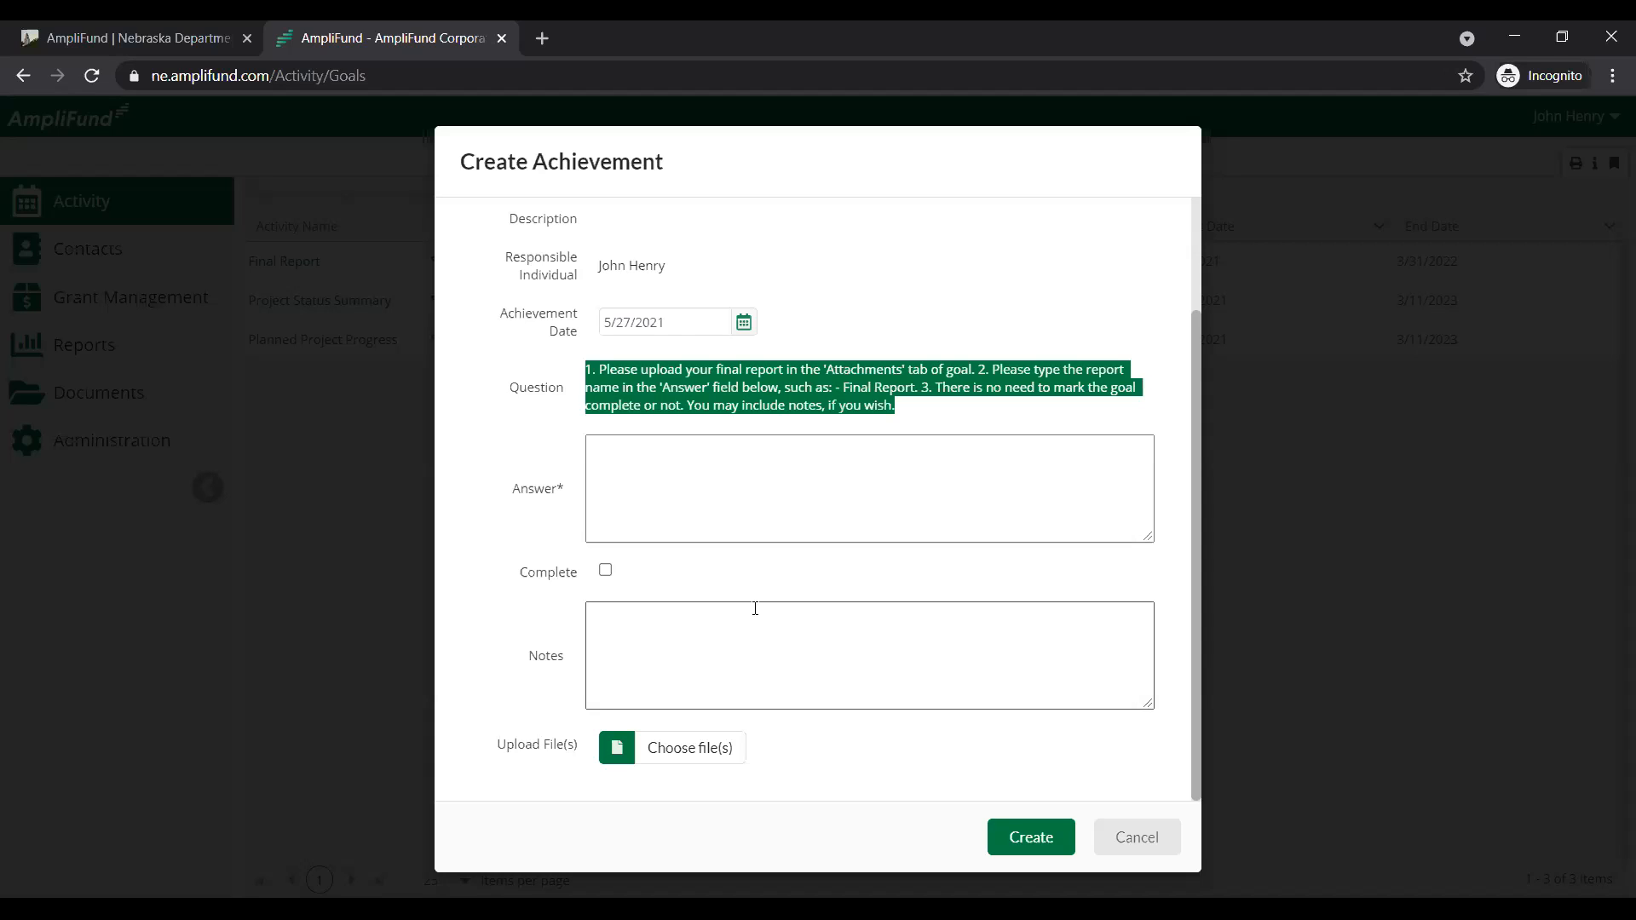
pyautogui.click(1134, 837)
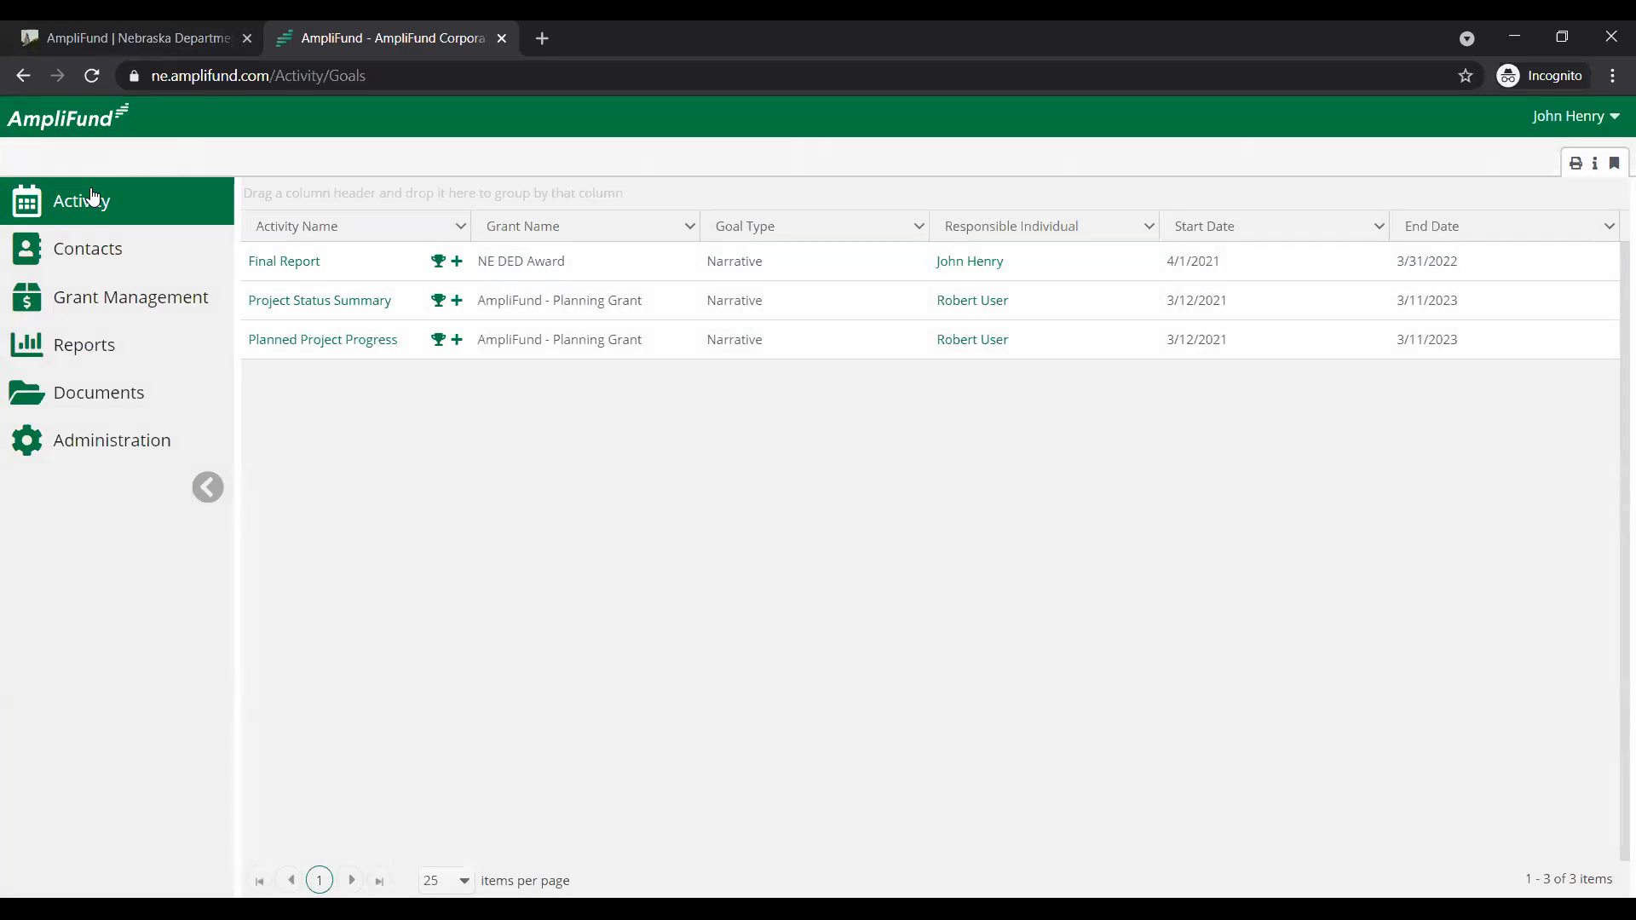
# - View the activity calendar for all grants, then open the list of awards under Grant Management
pyautogui.moveTo(94, 200)
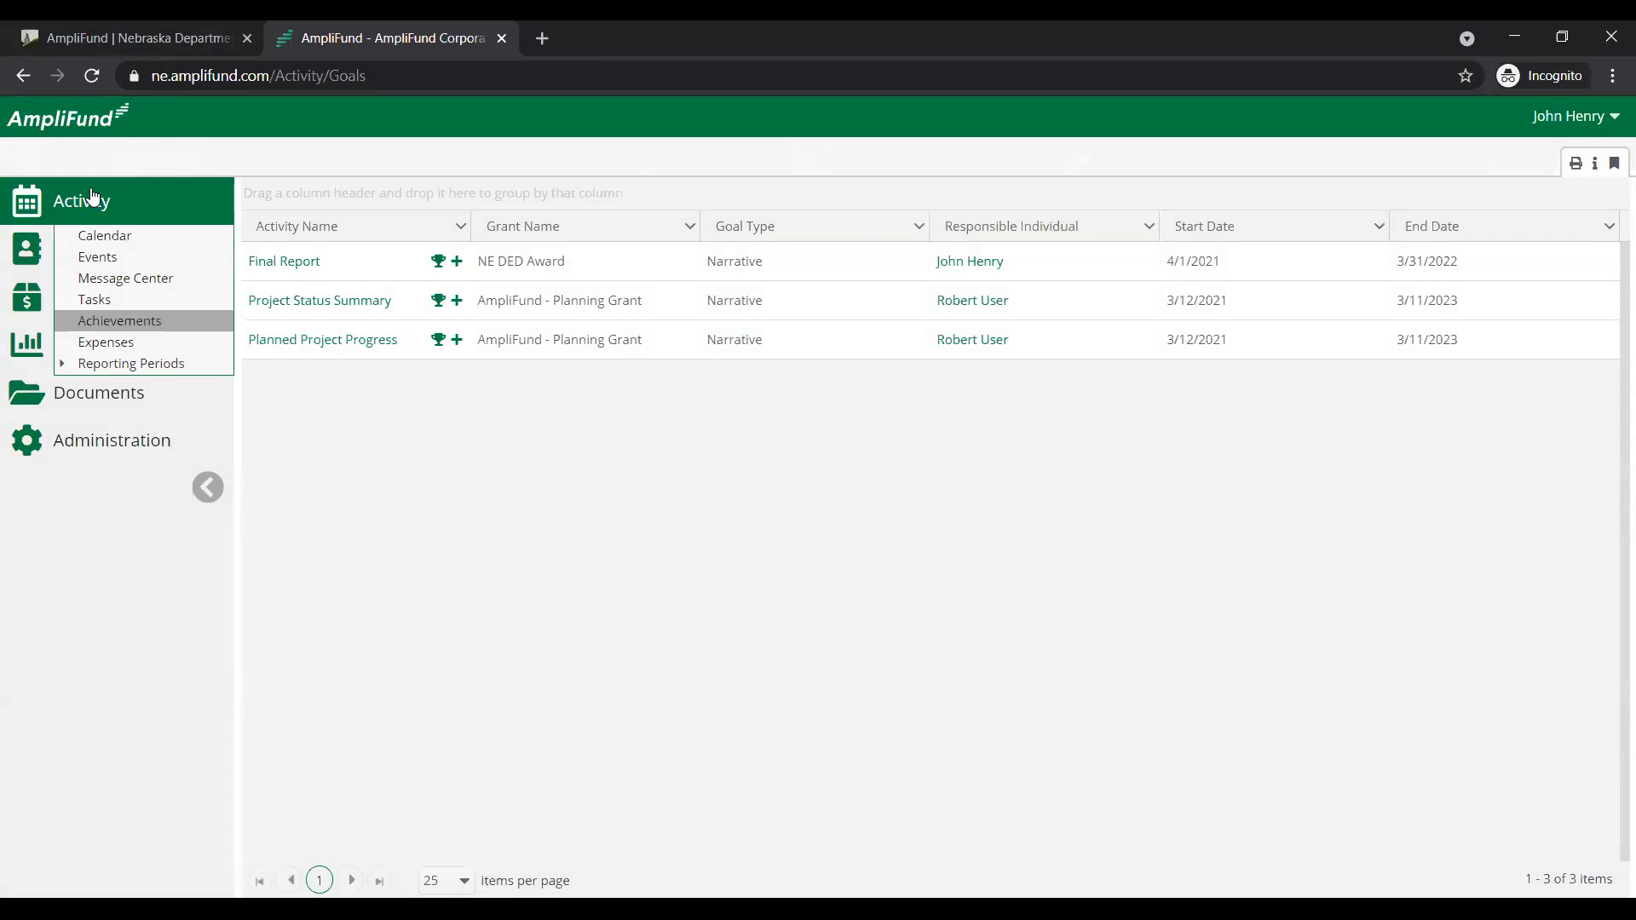
pyautogui.click(102, 237)
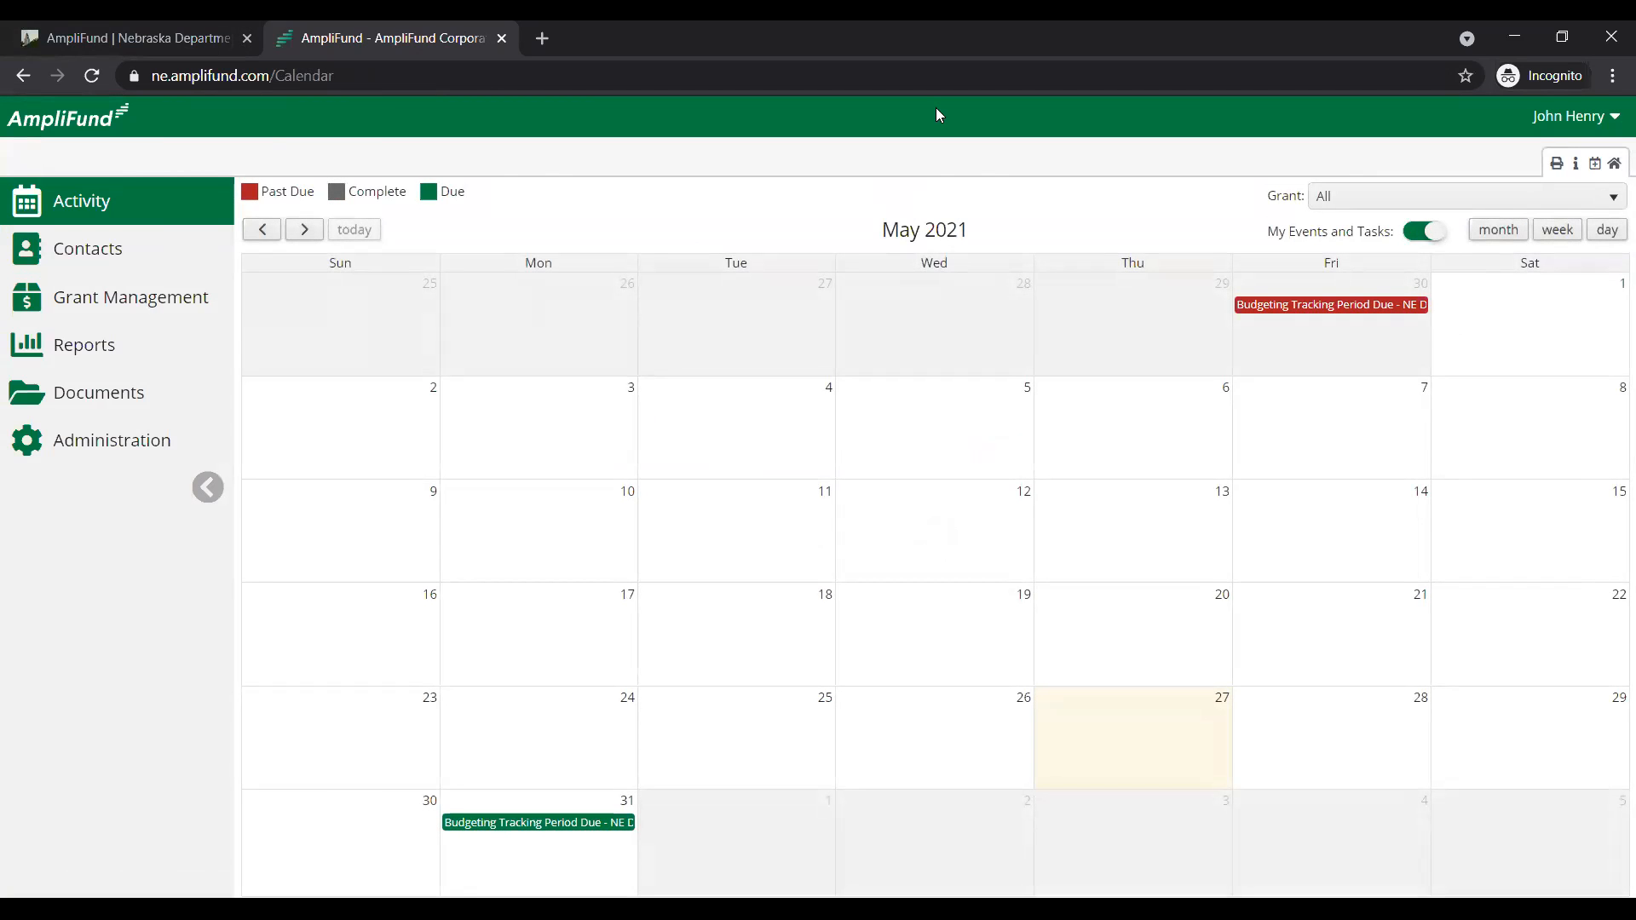
pyautogui.moveTo(193, 295)
pyautogui.click(95, 334)
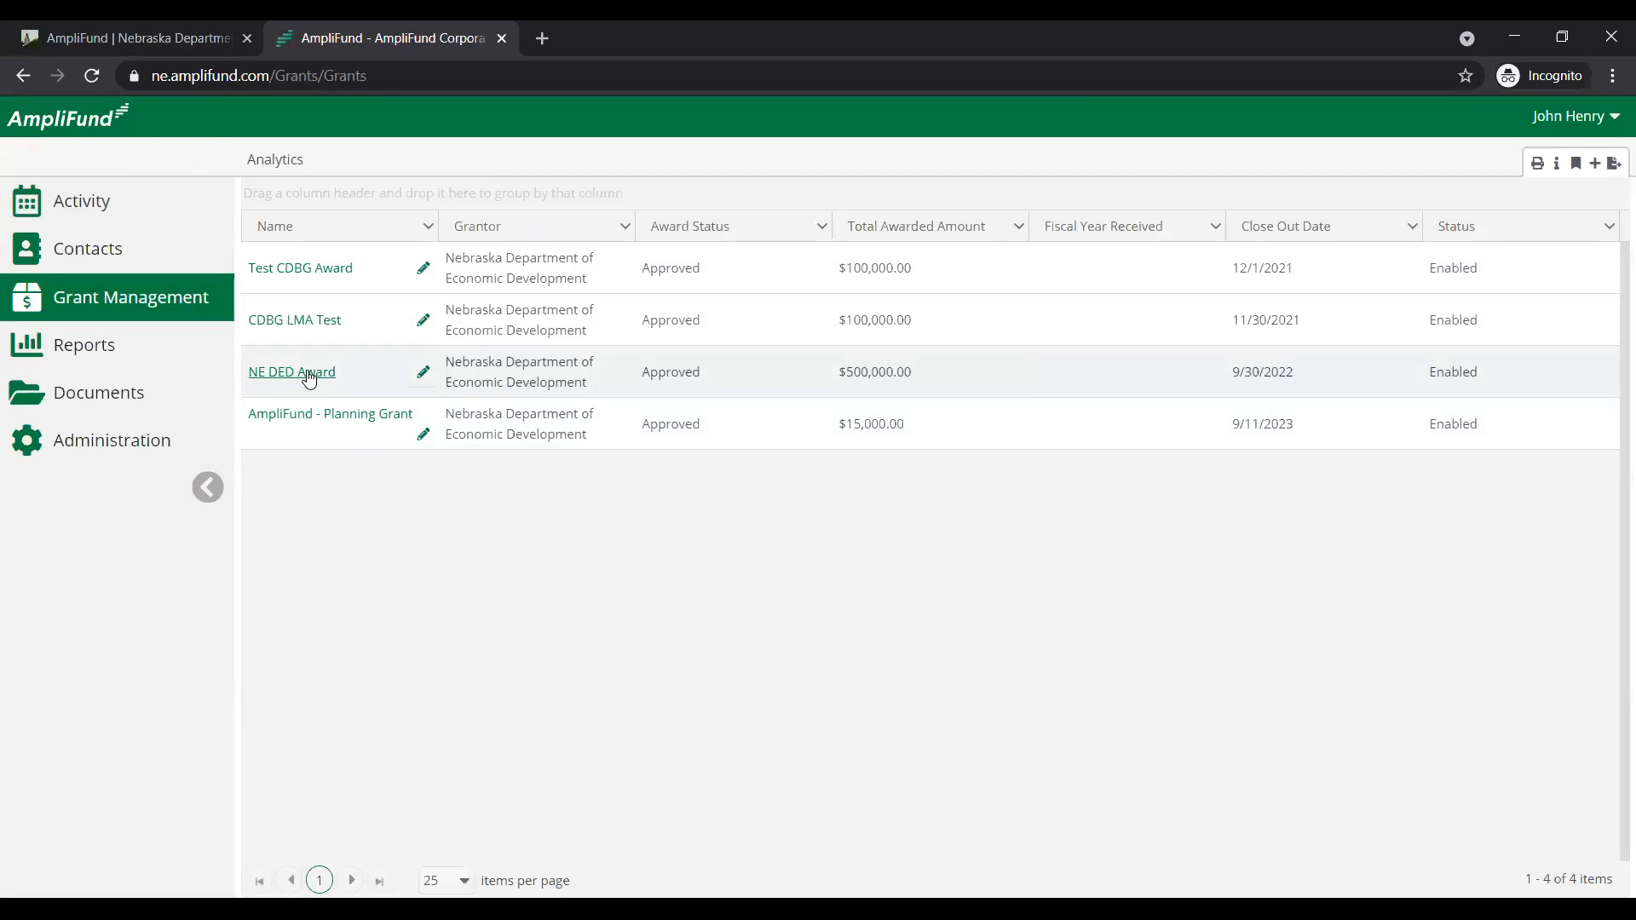
# - Open the NE DED Award and view its post-award expenses page
pyautogui.click(309, 375)
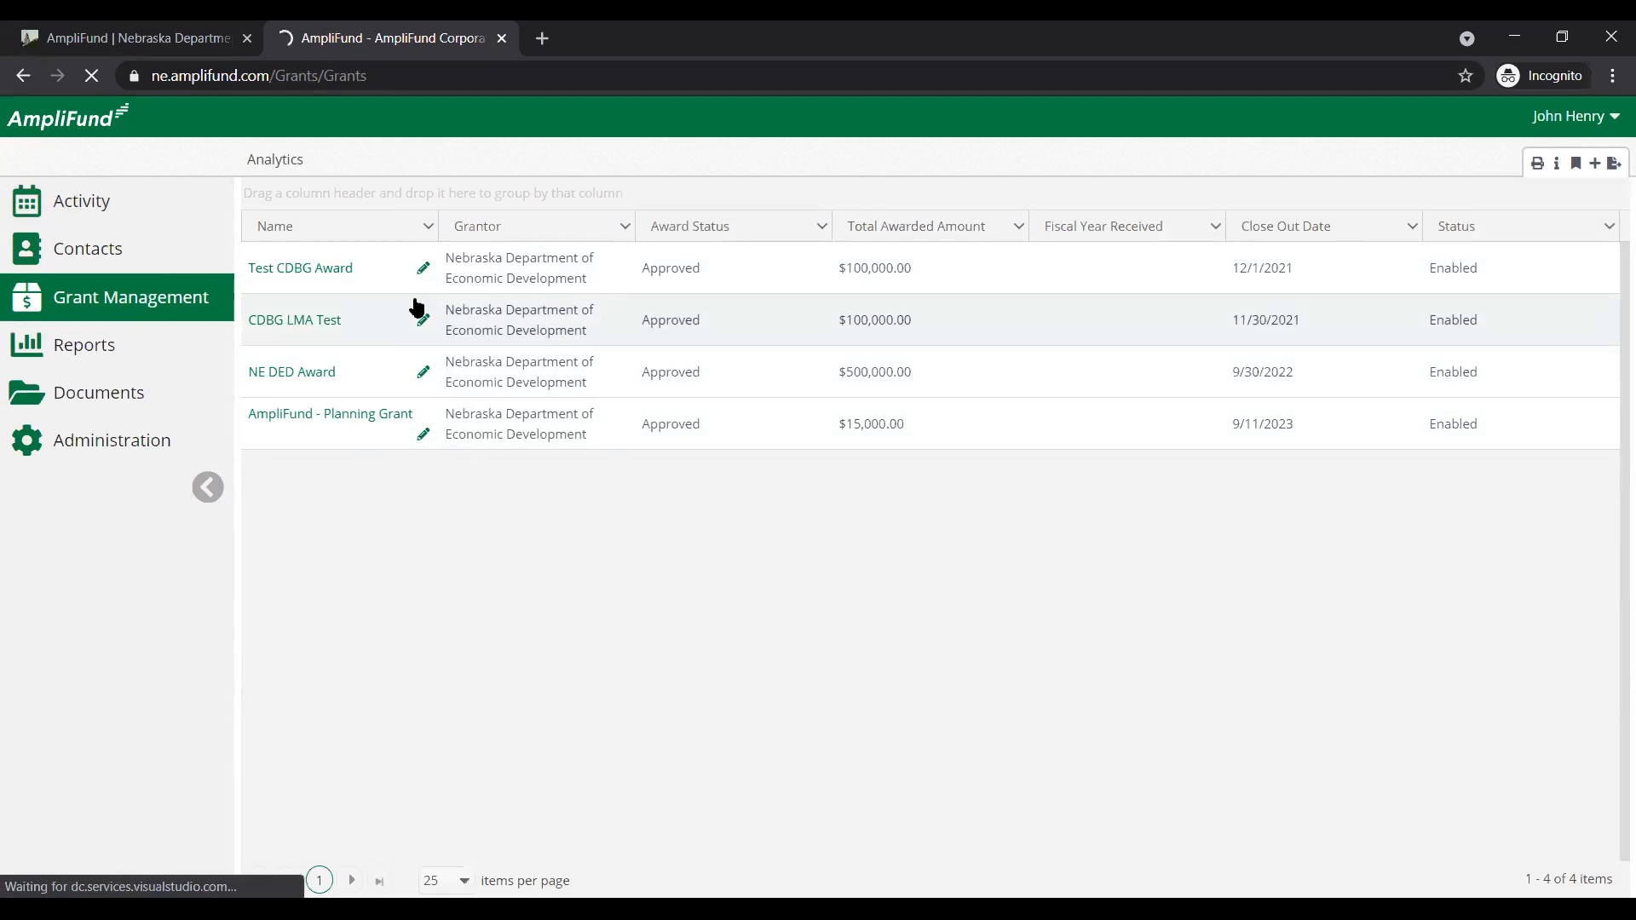
pyautogui.click(528, 380)
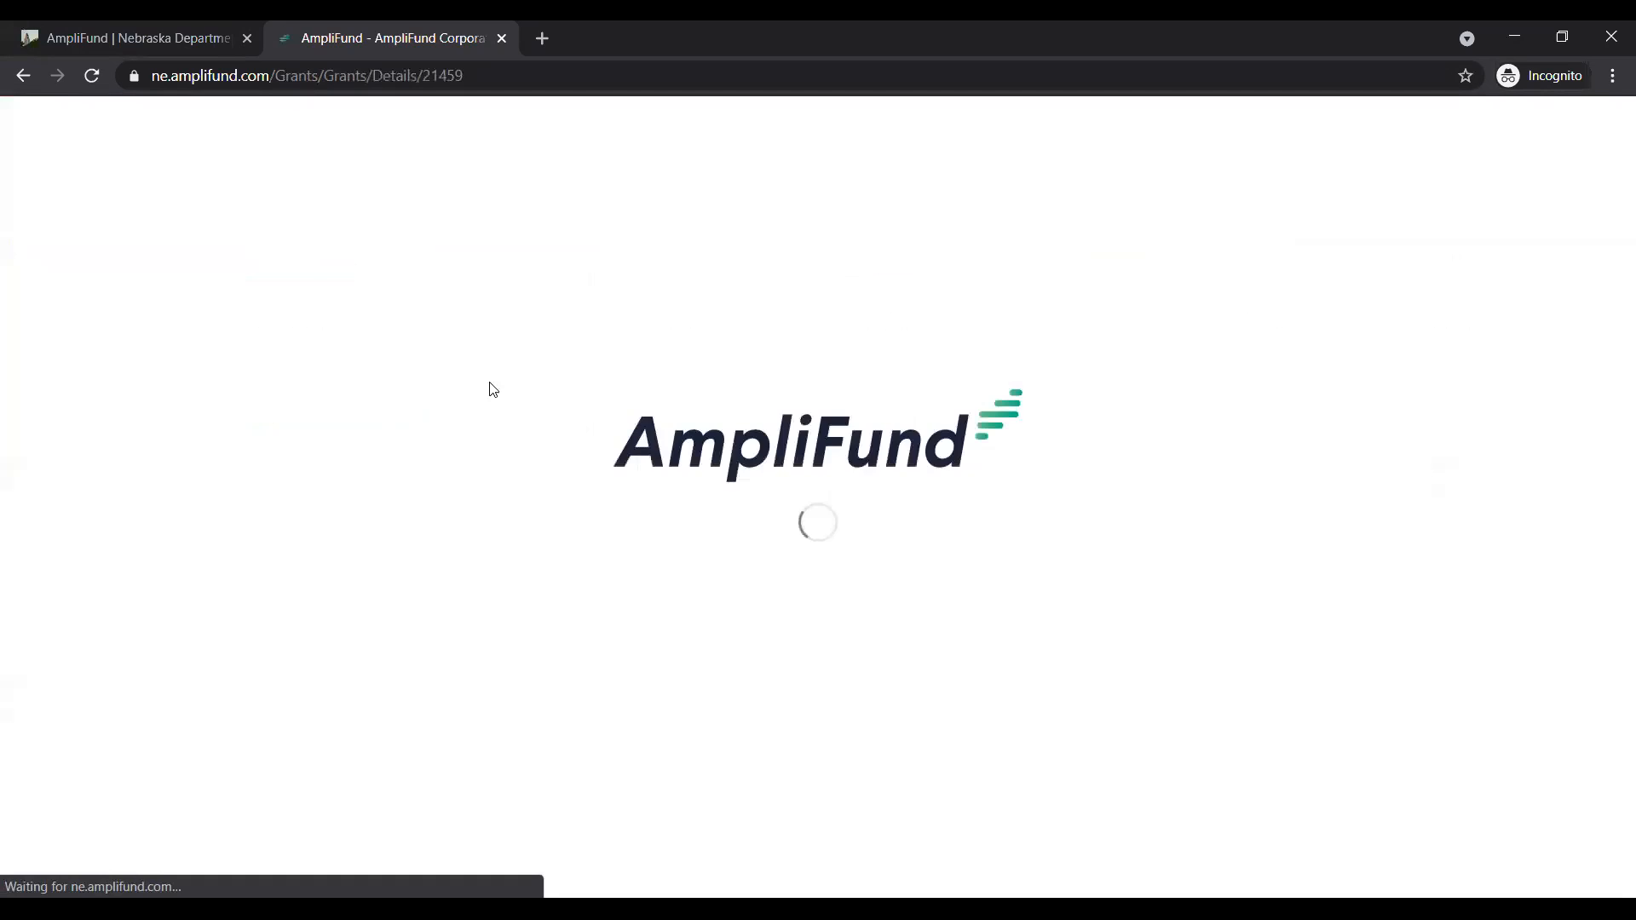
pyautogui.click(470, 162)
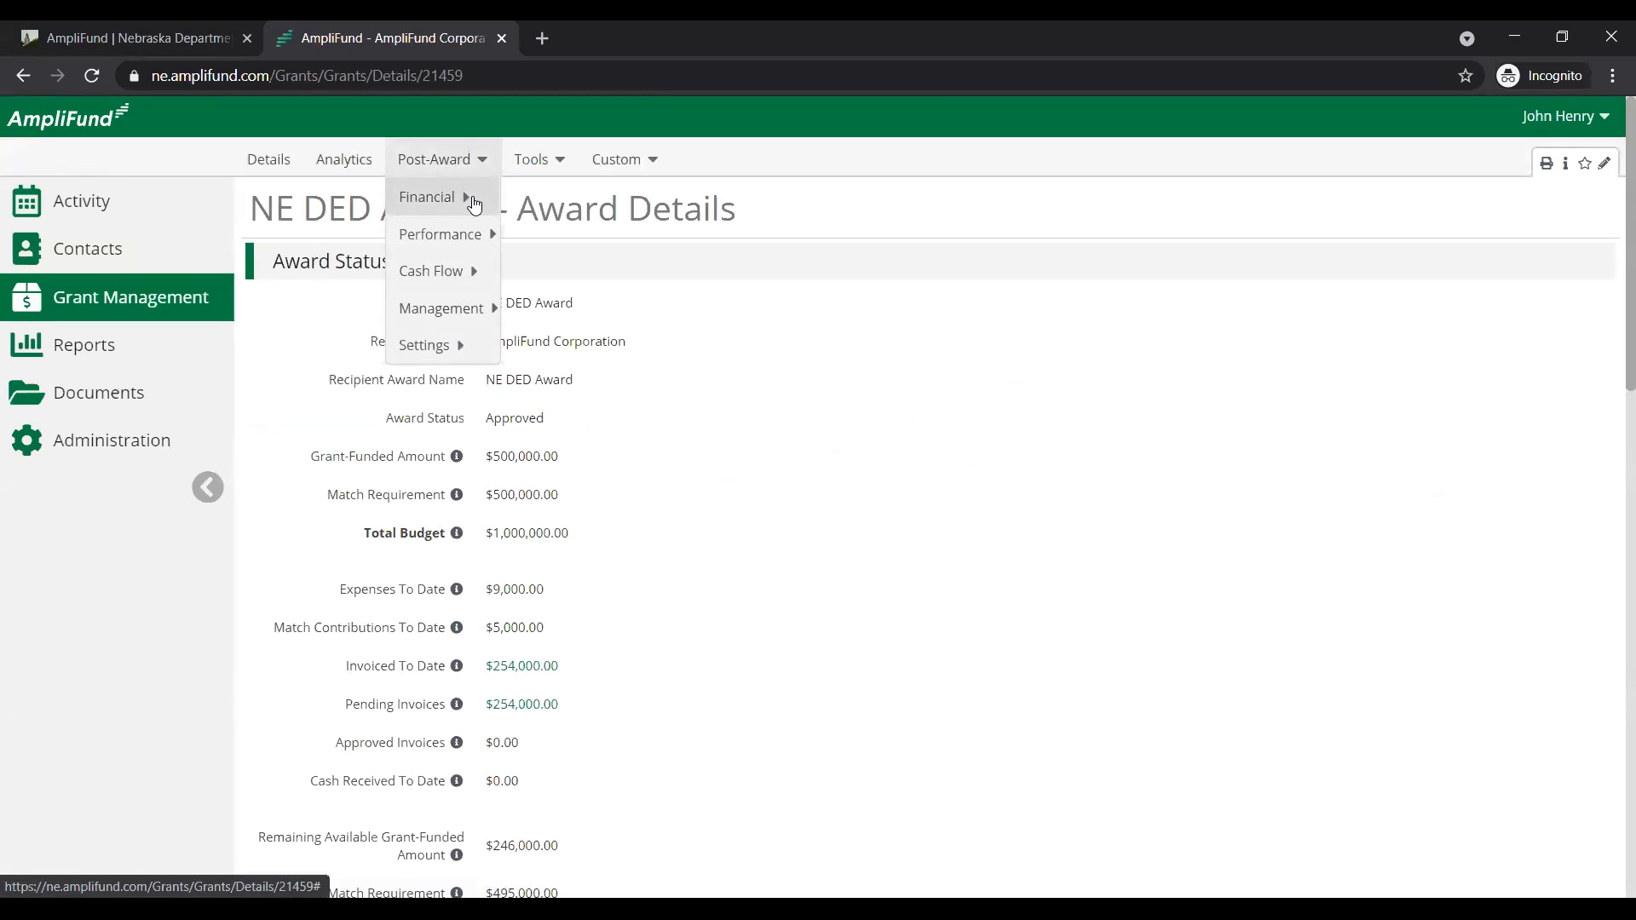
pyautogui.moveTo(435, 197)
pyautogui.click(539, 230)
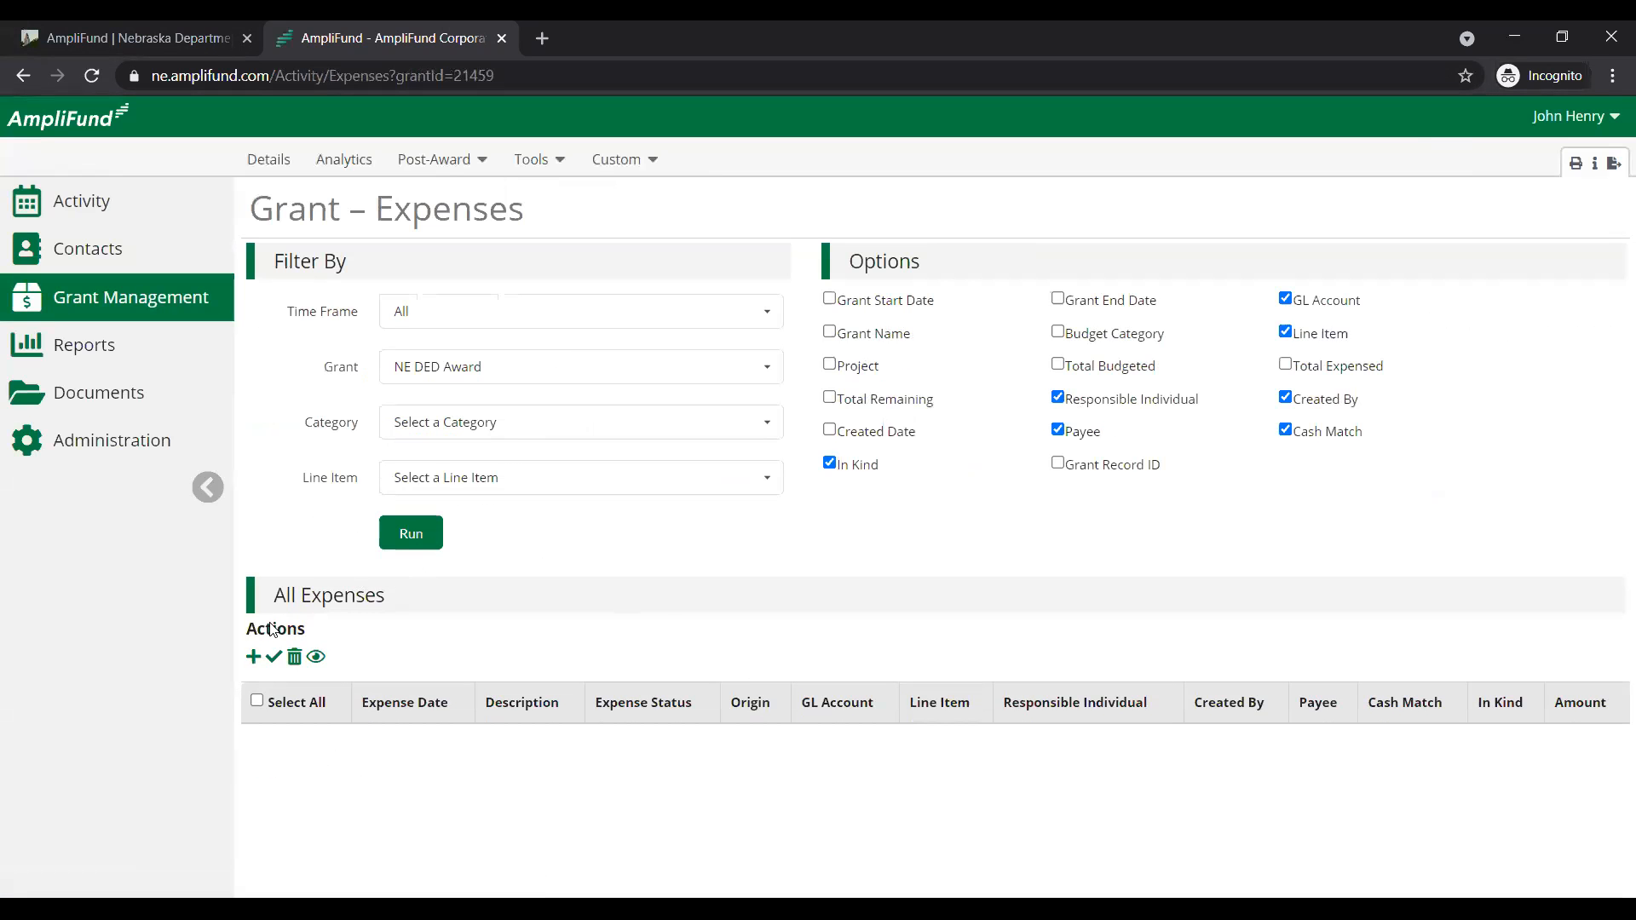
# - Open the NE DED Award's reporting periods and locate the option for creating a new one
pyautogui.click(434, 159)
pyautogui.moveTo(452, 308)
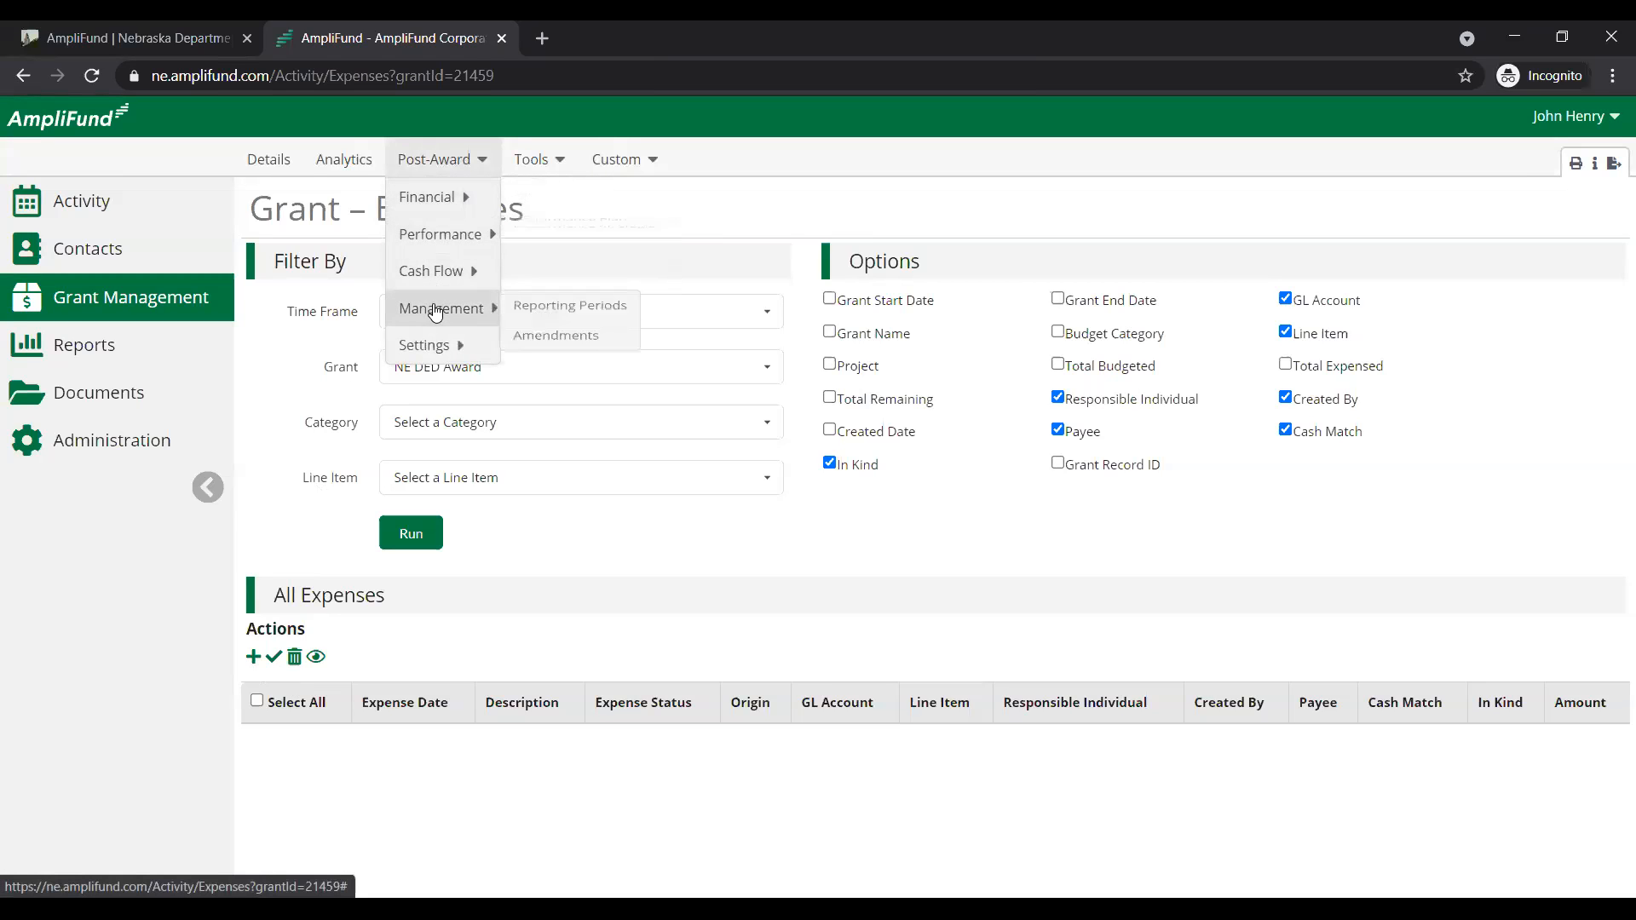
pyautogui.click(535, 317)
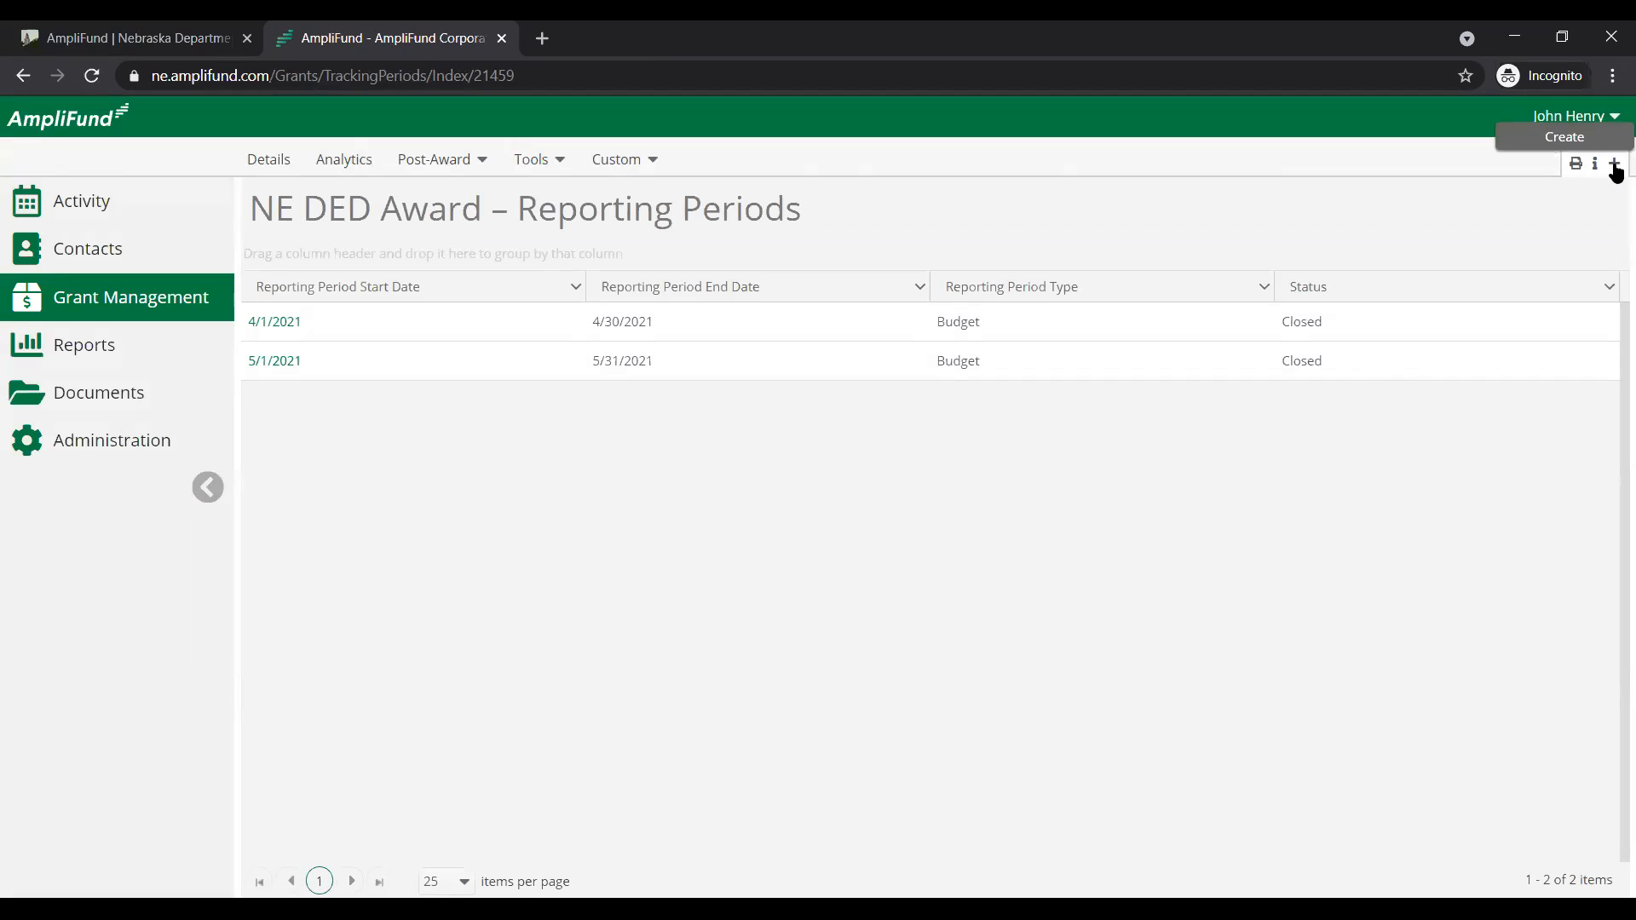
pyautogui.click(1615, 167)
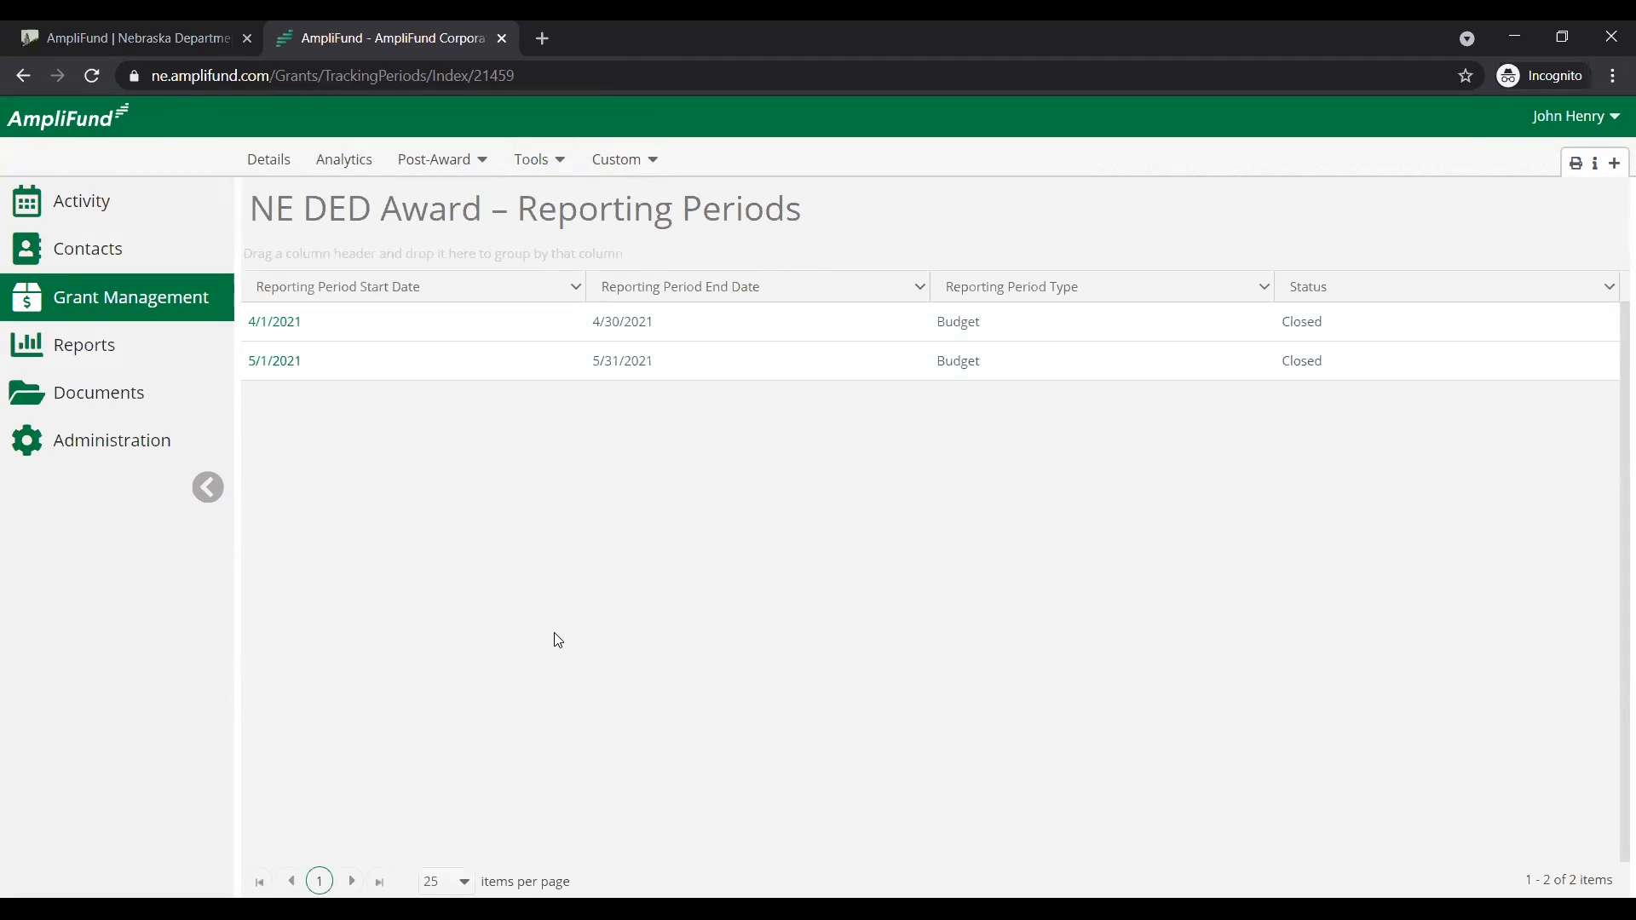
# - Open the NE DED Award's performance plan with its Final Report goal
pyautogui.click(468, 174)
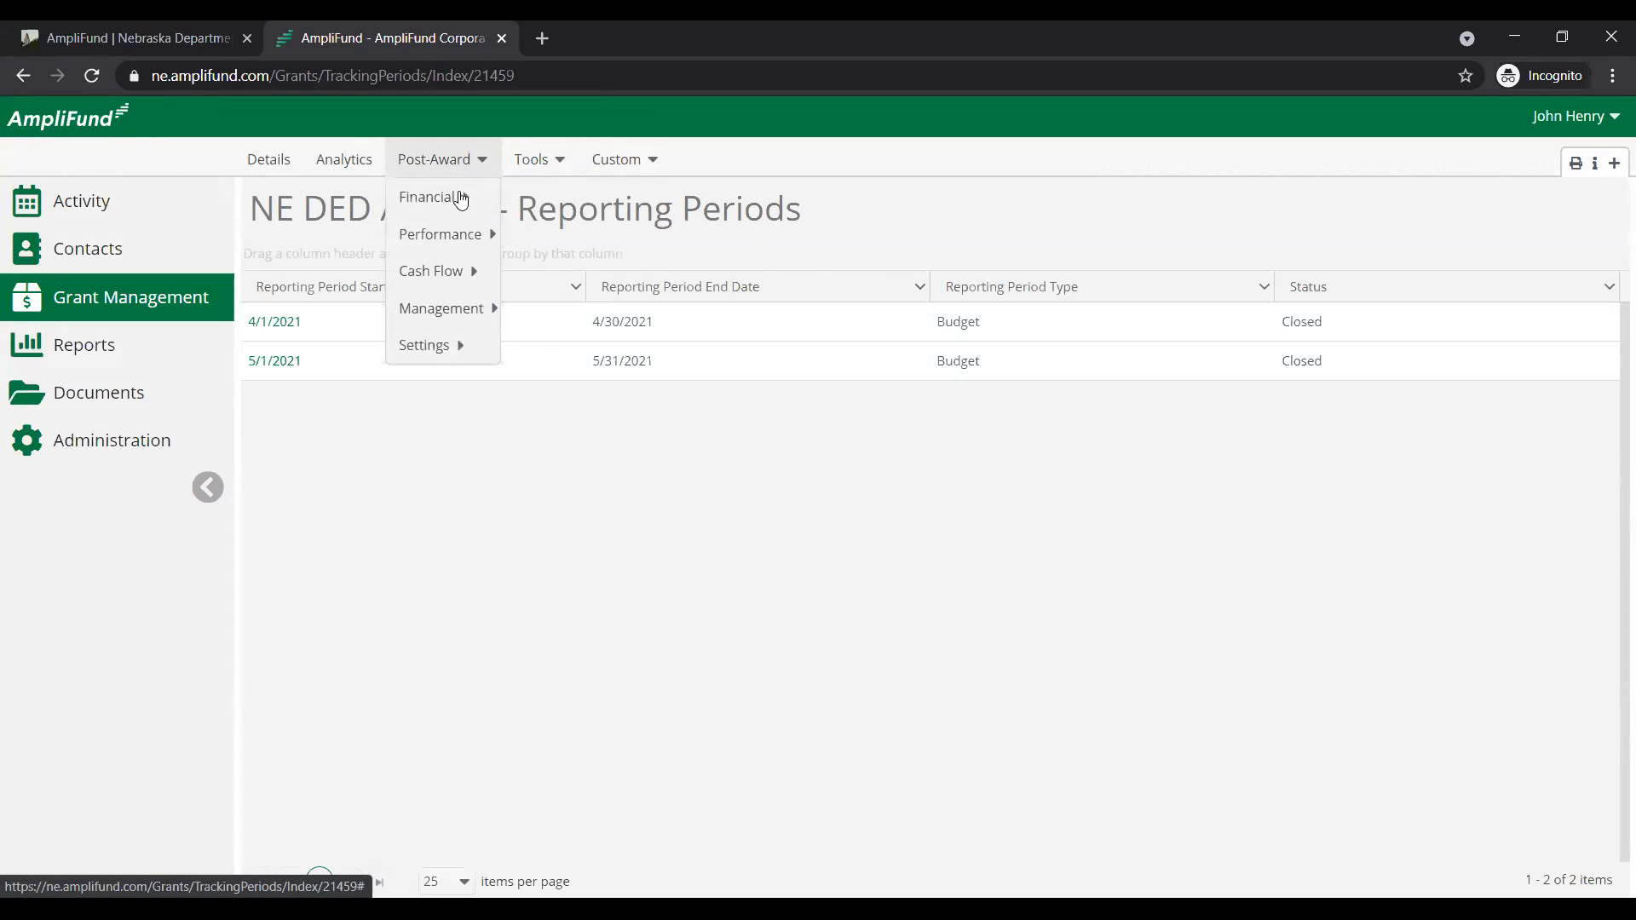
pyautogui.moveTo(460, 234)
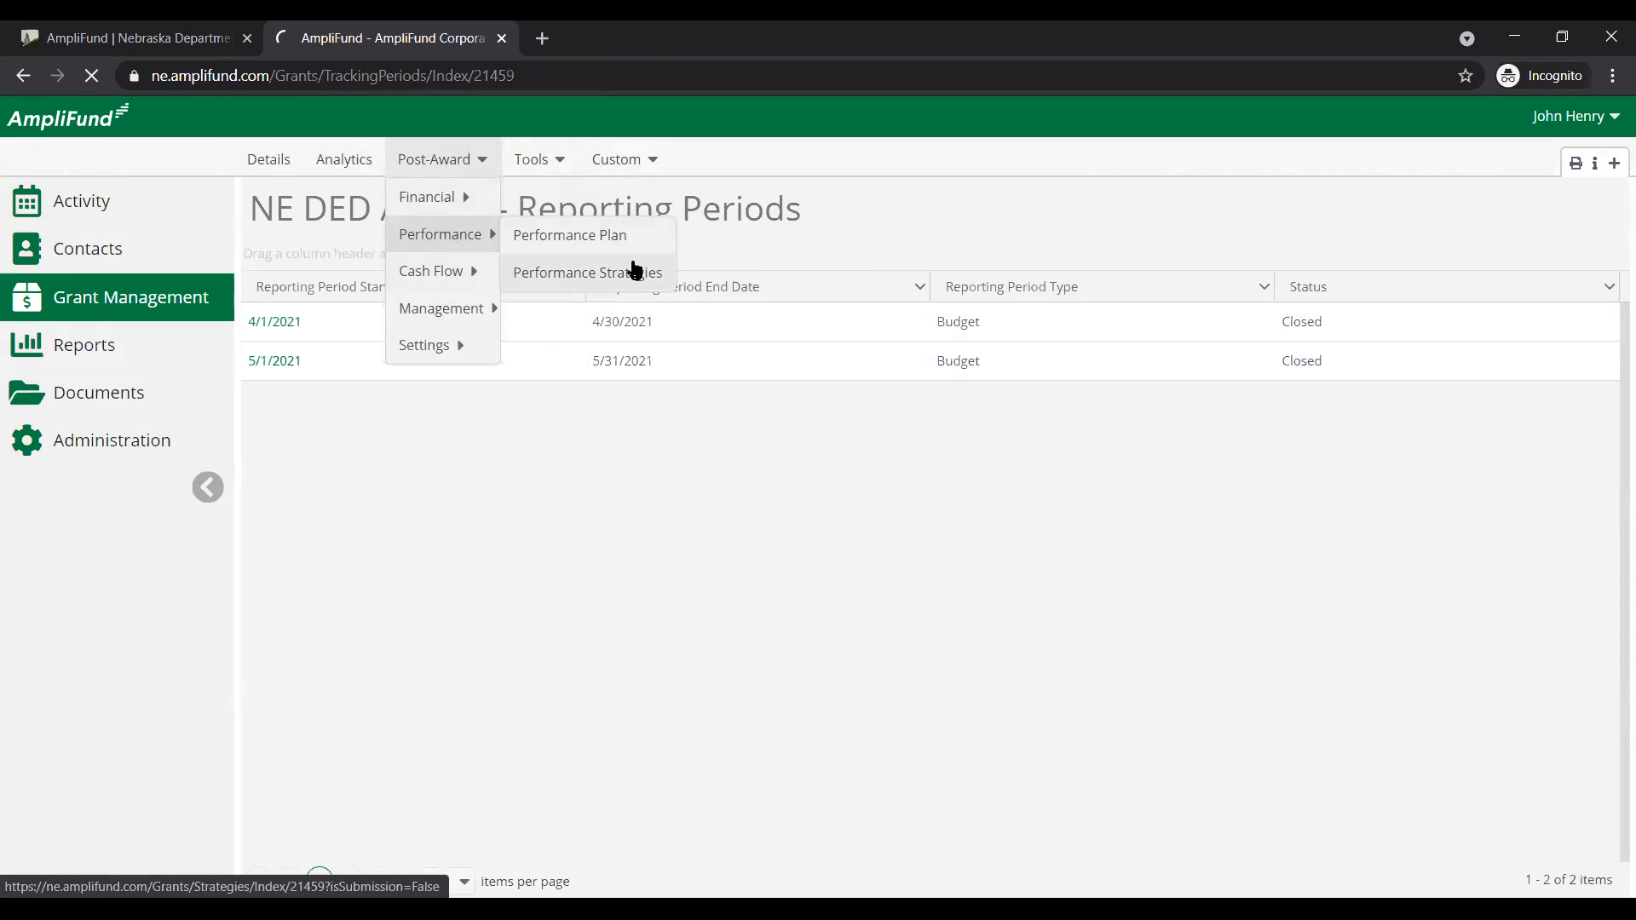
pyautogui.click(585, 275)
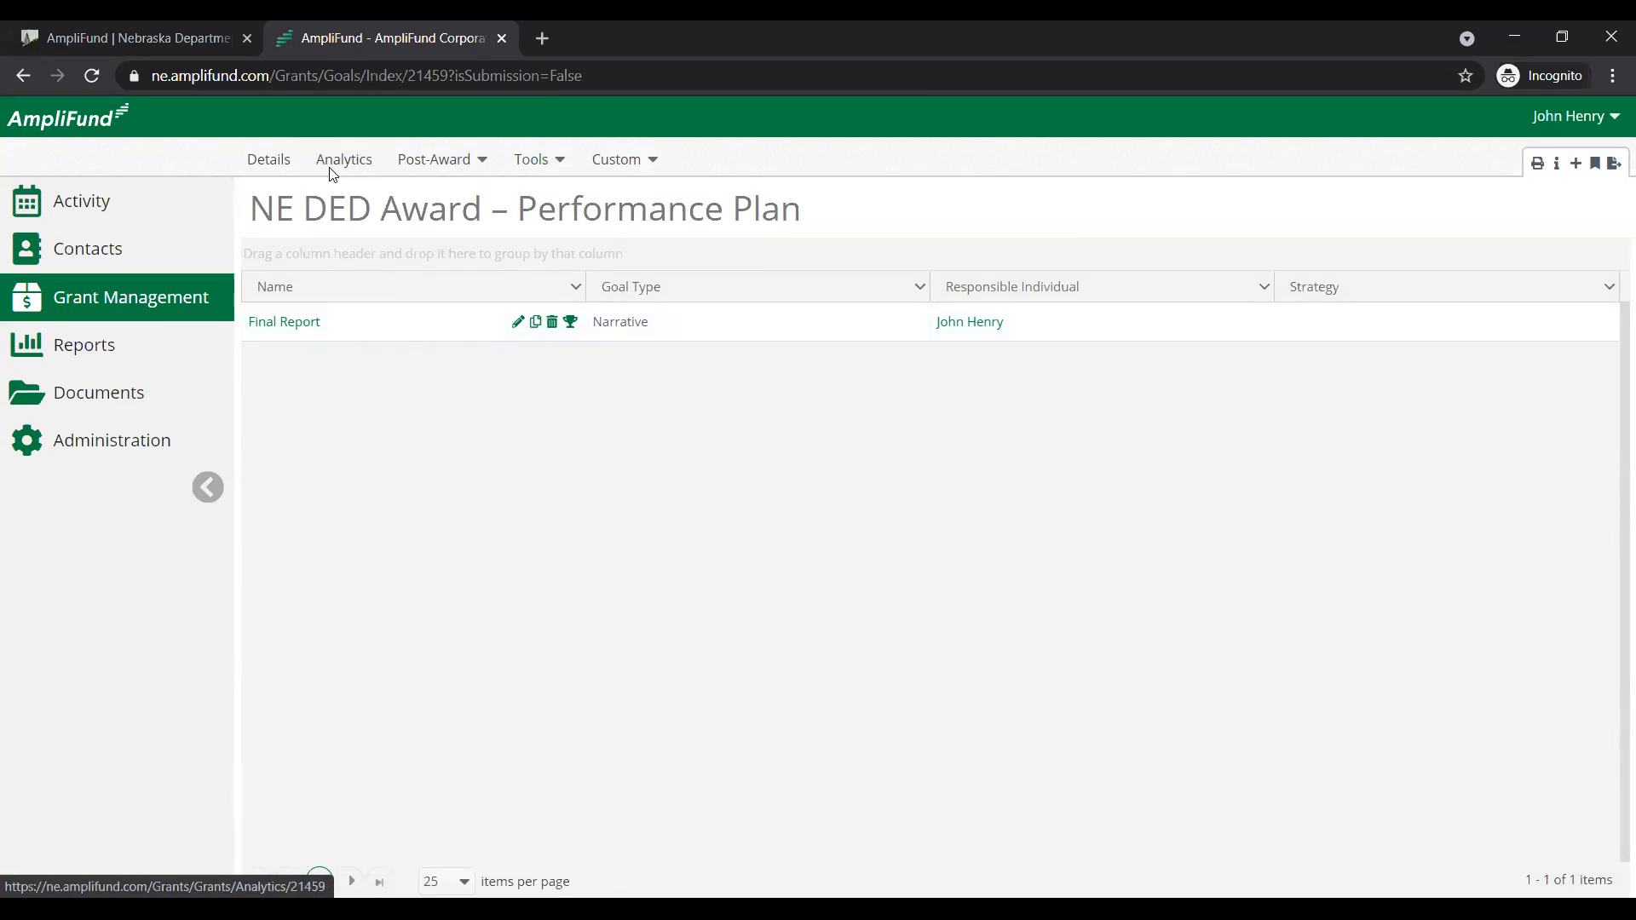
# - Look through the reports available in the Post-Award report group
pyautogui.moveTo(71, 340)
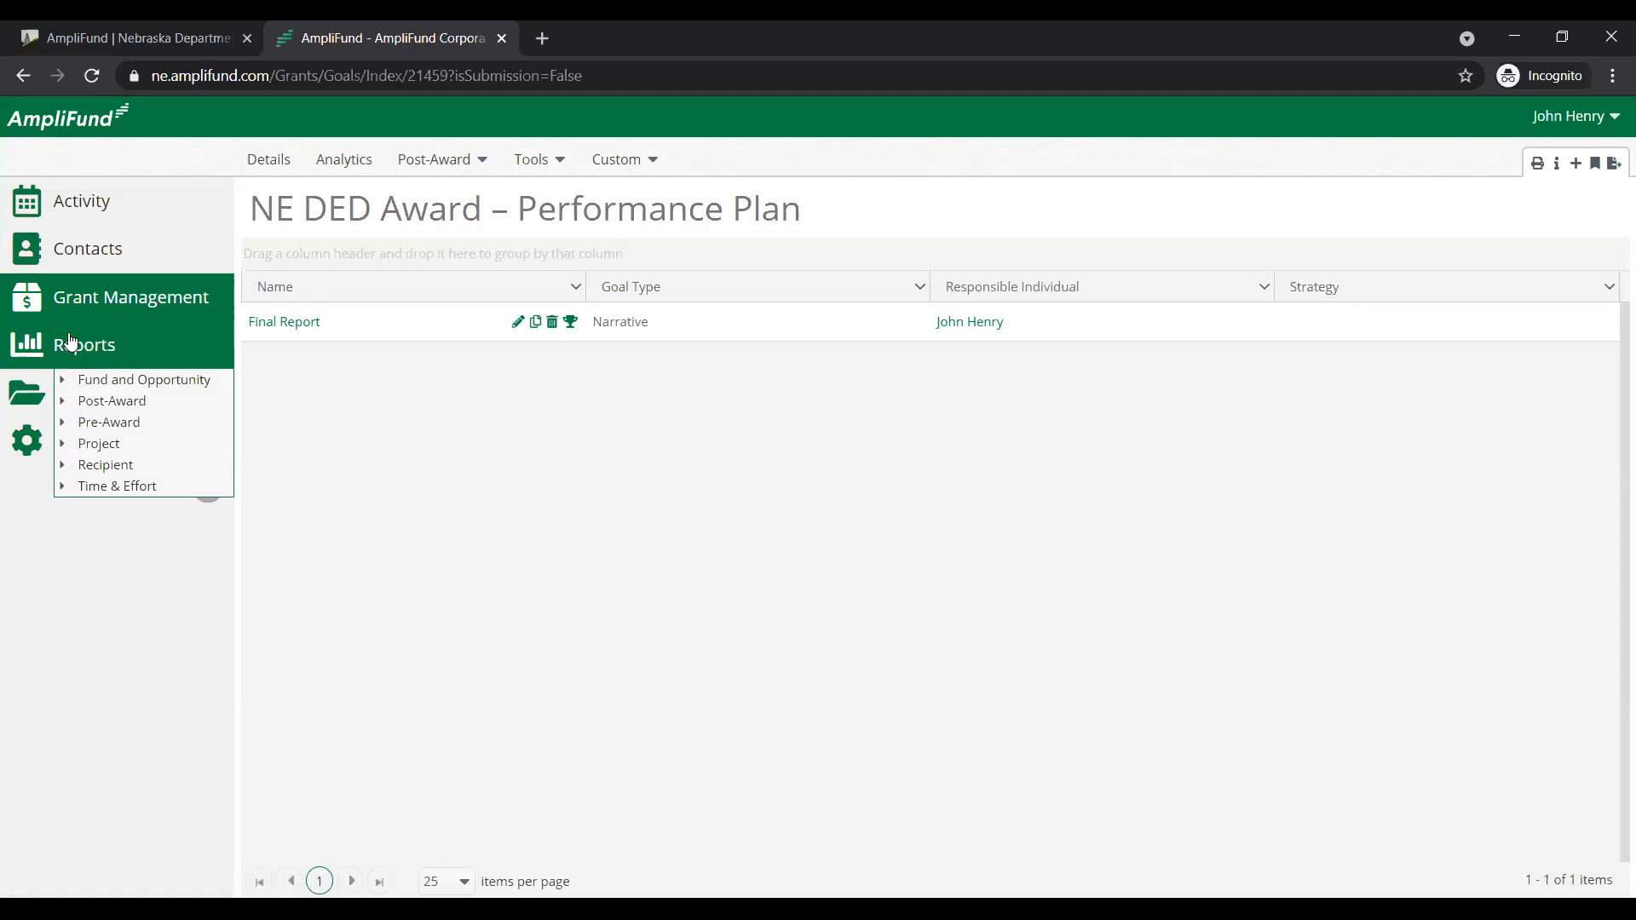
pyautogui.click(63, 407)
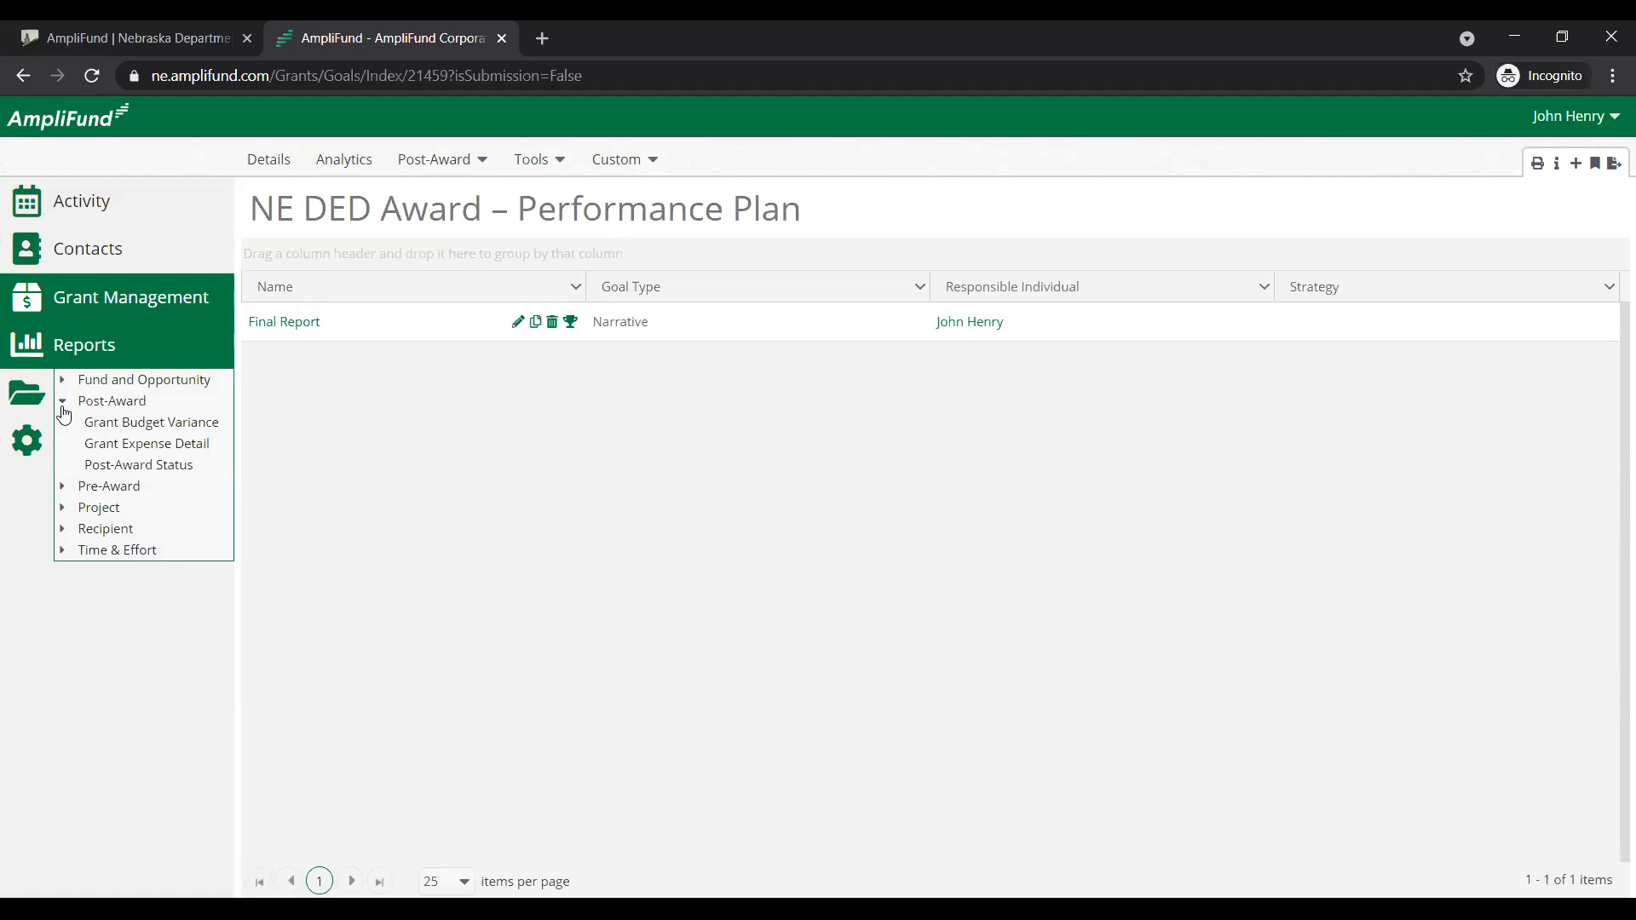
pyautogui.click(63, 404)
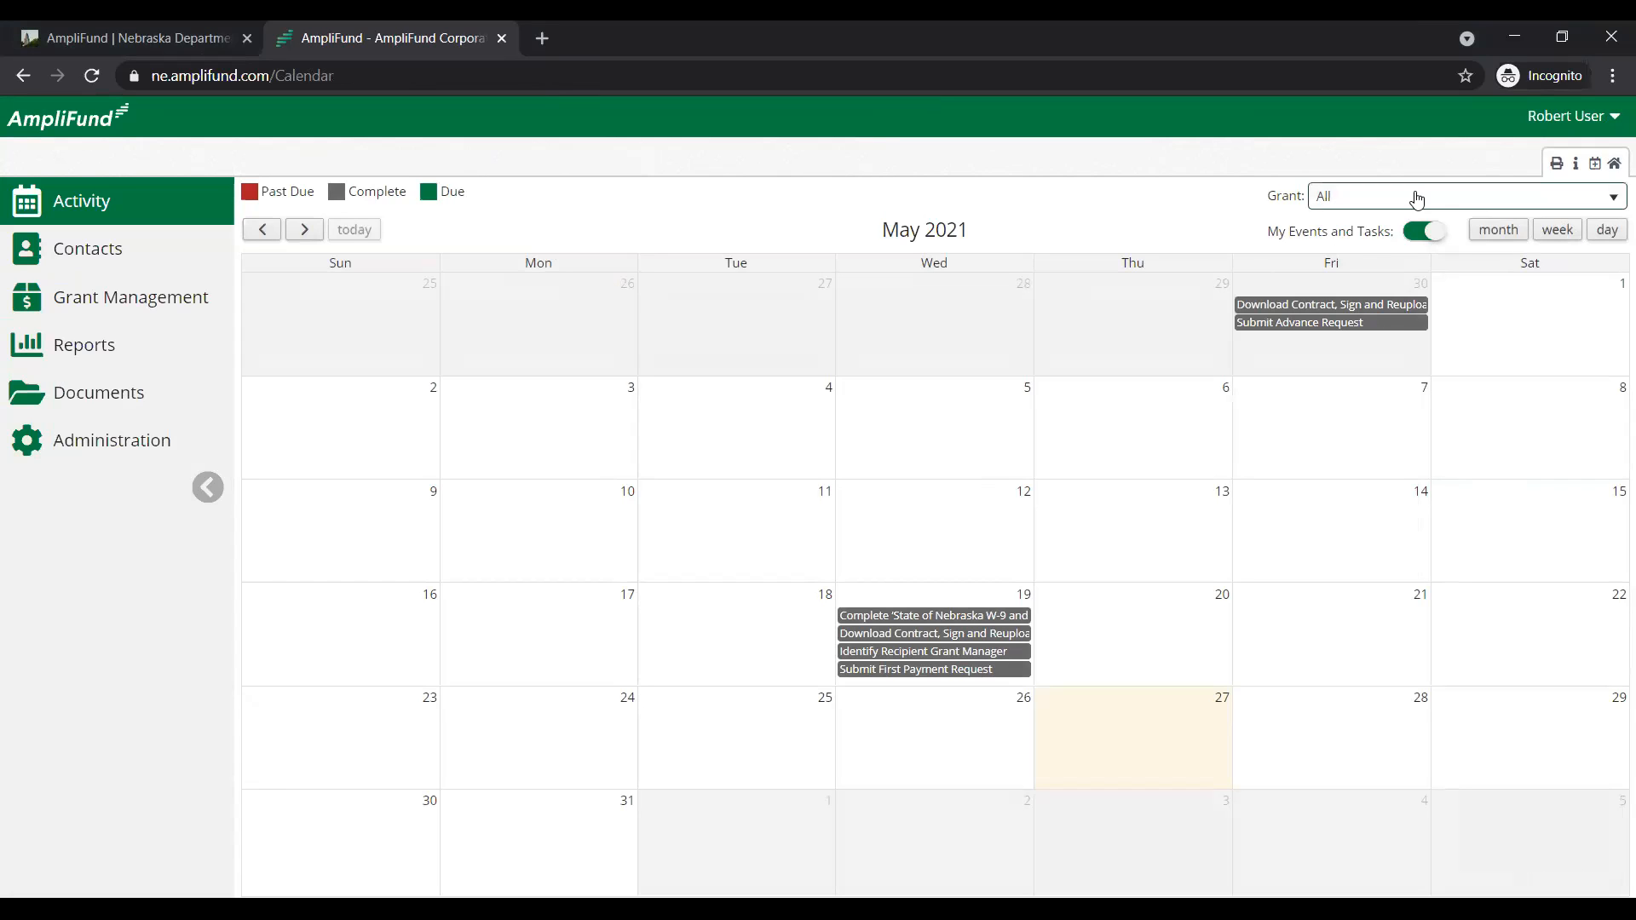
# - Switch from the recipient calendar to the Applicant Portal's applications page and back to the calendar, twice
pyautogui.click(1593, 129)
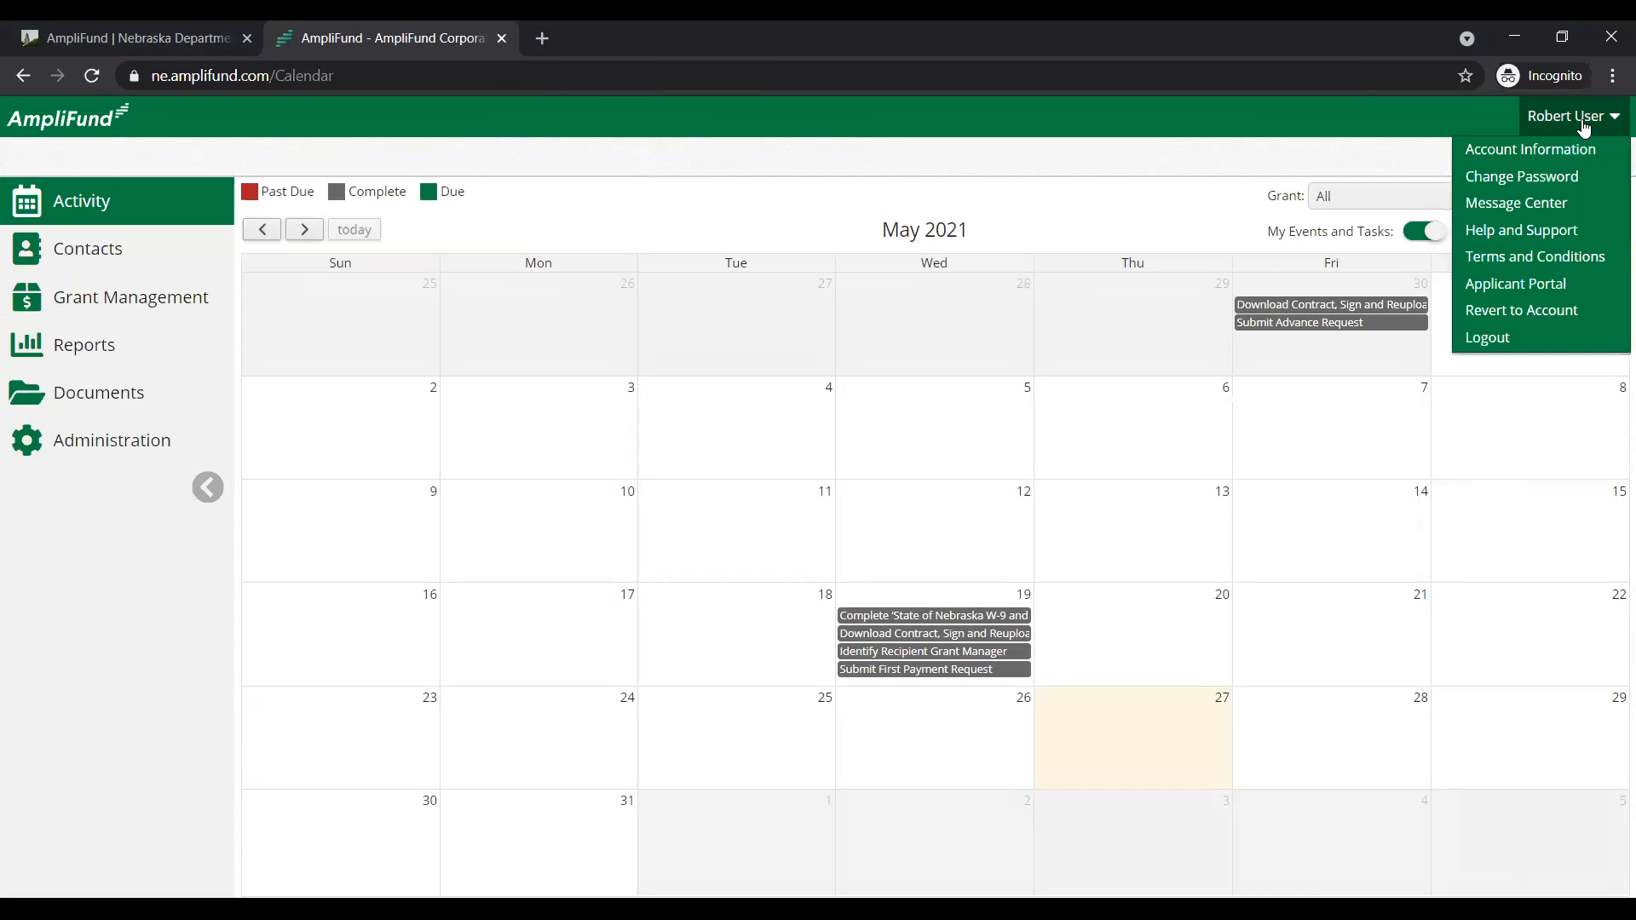
pyautogui.click(1500, 295)
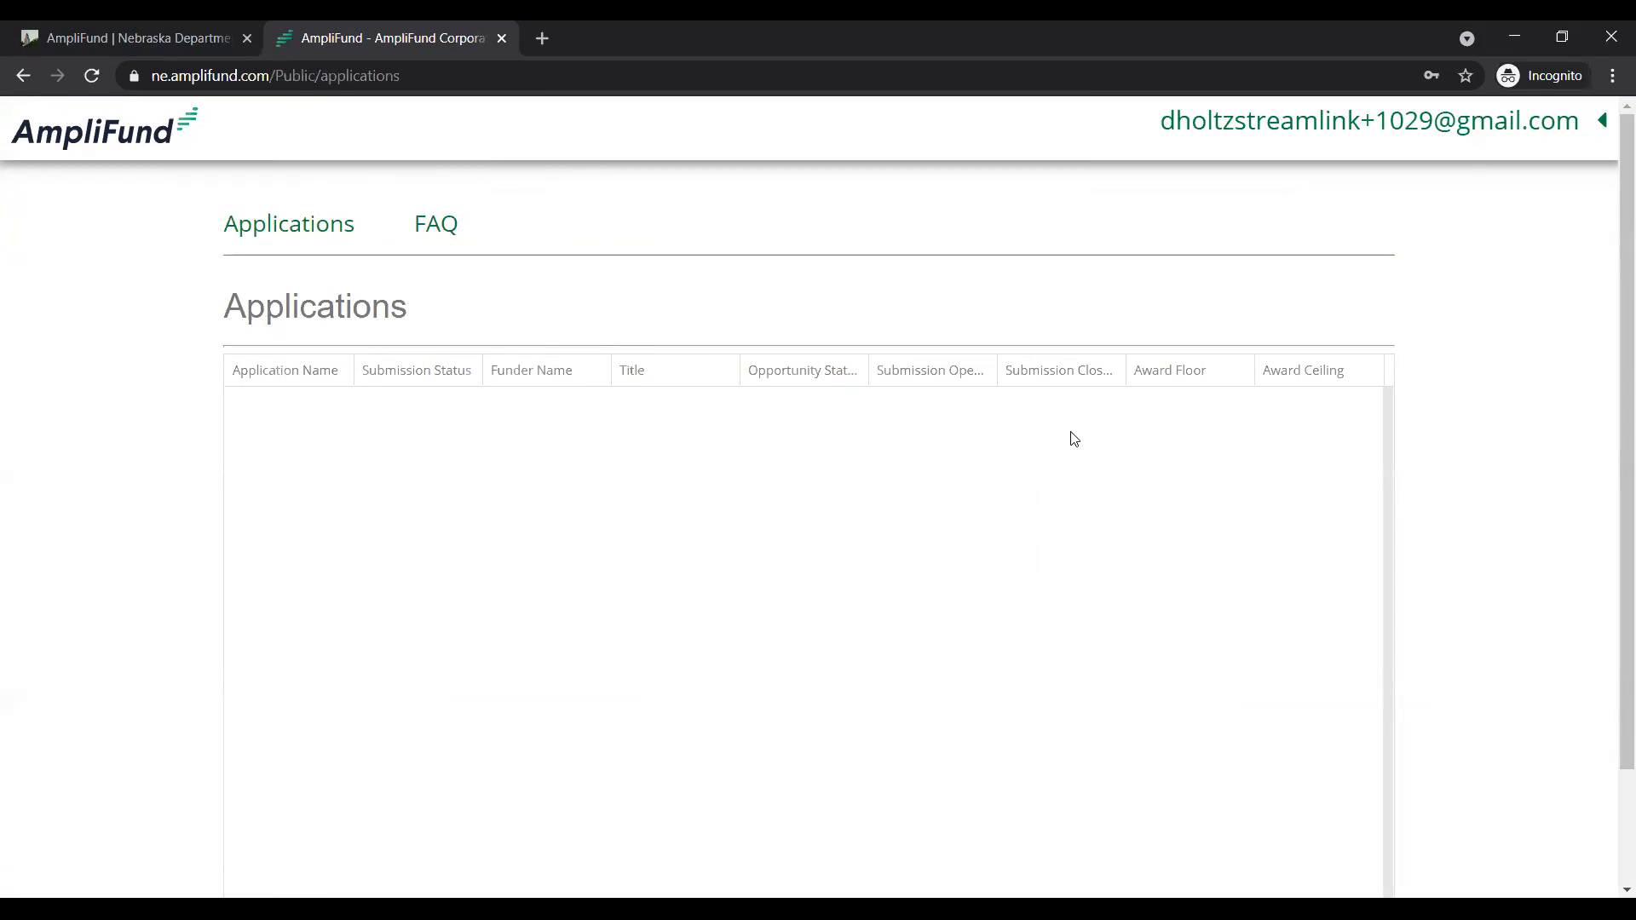
pyautogui.click(1604, 126)
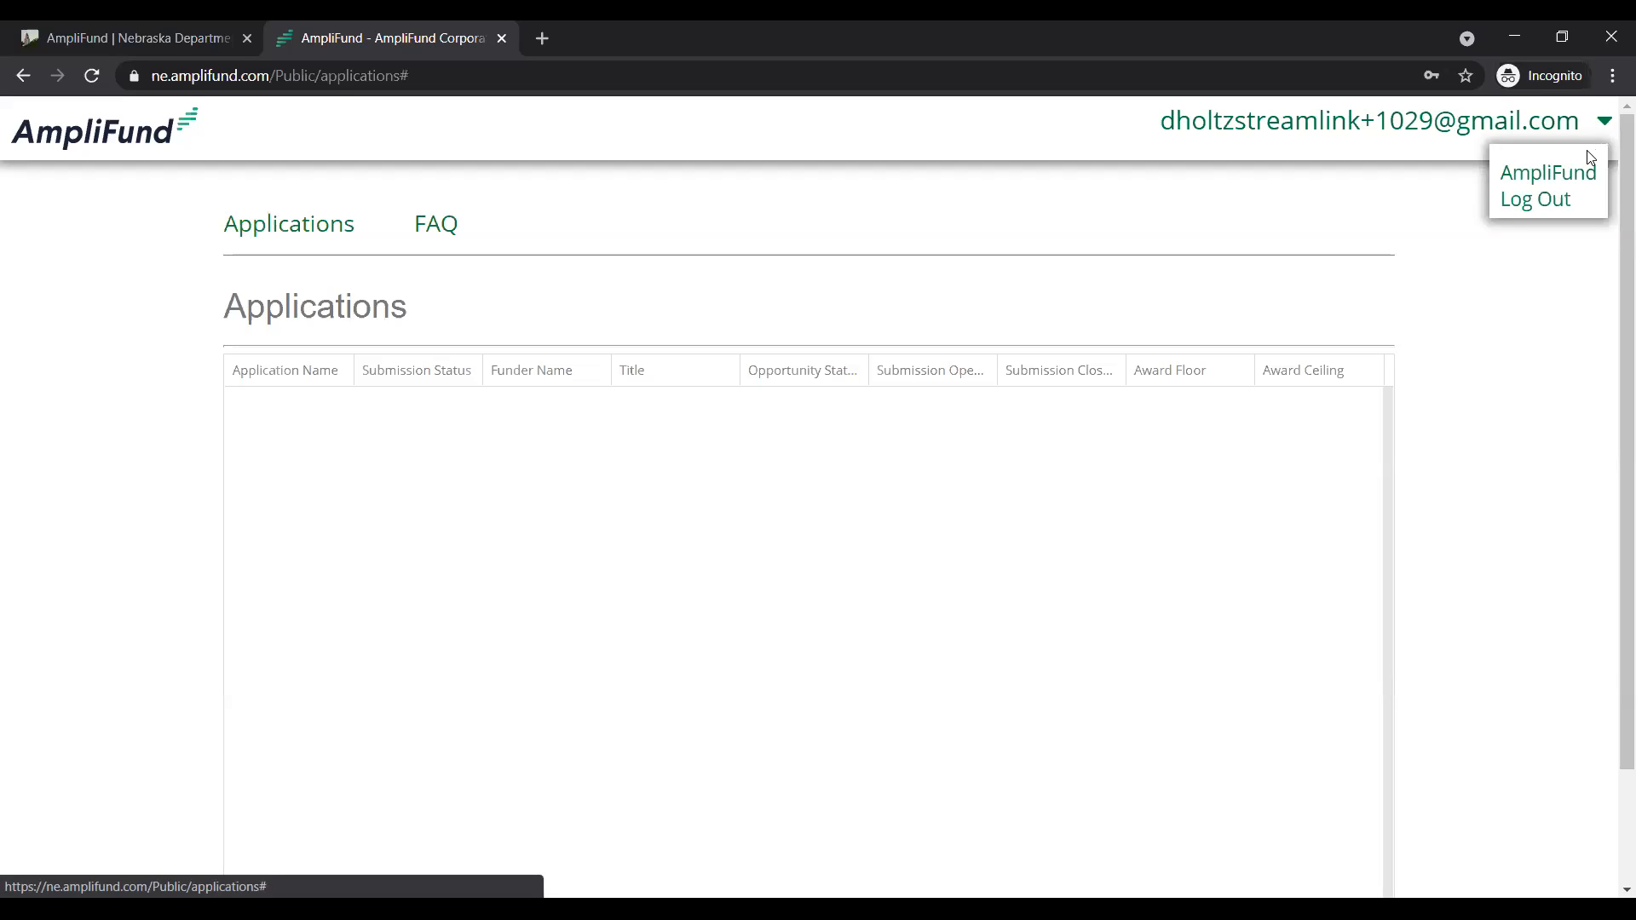
pyautogui.click(1567, 175)
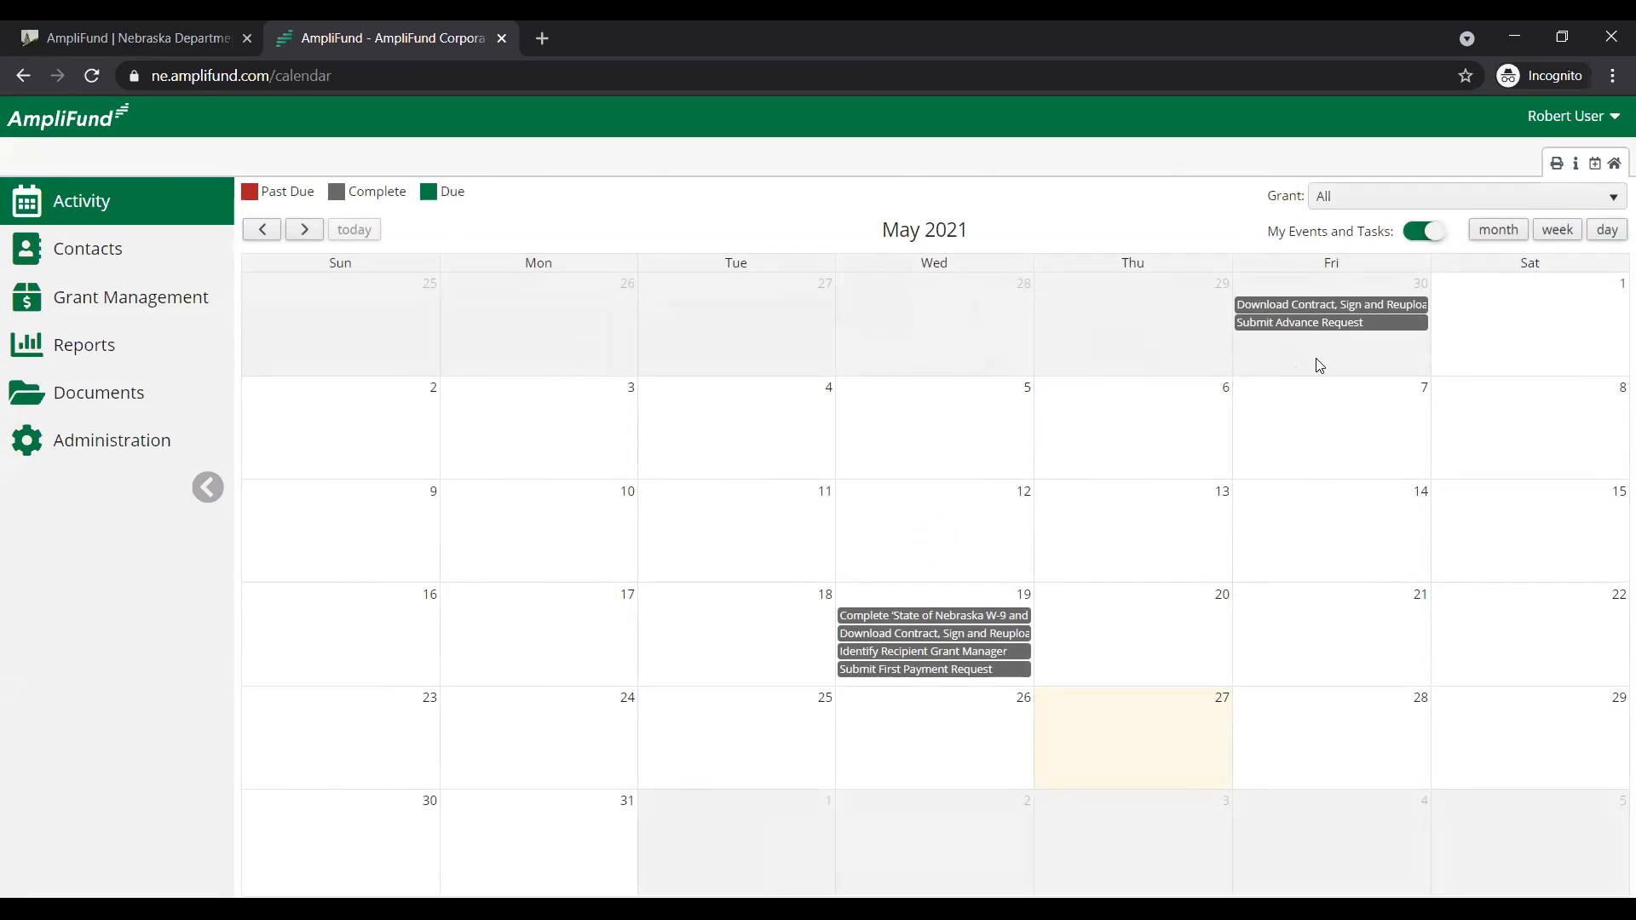
pyautogui.click(1617, 131)
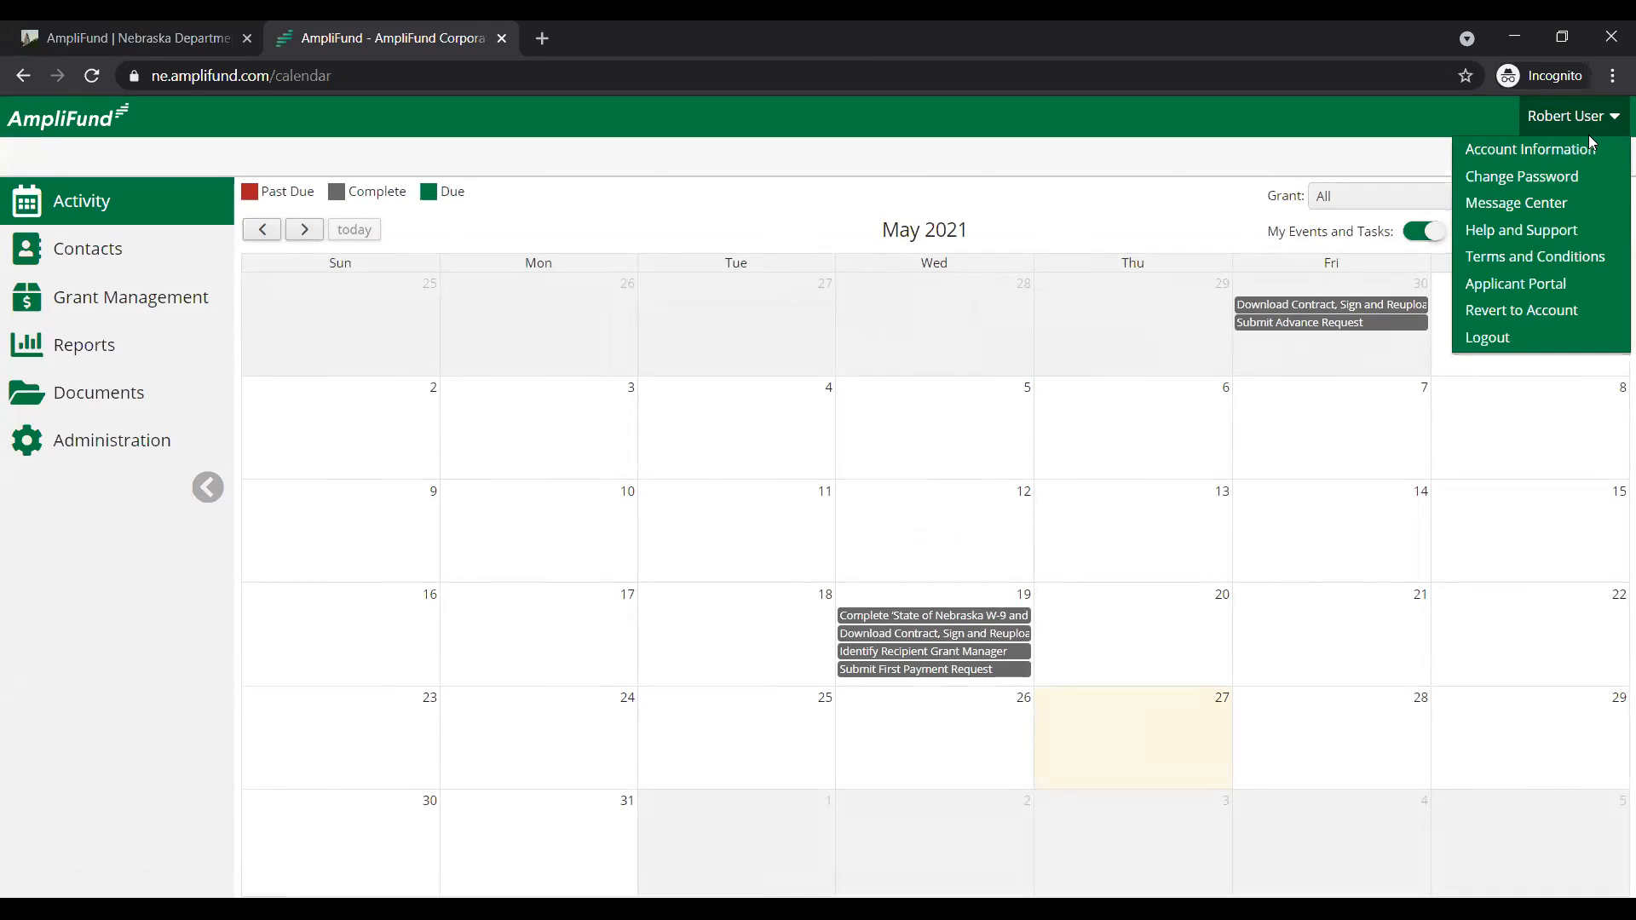
pyautogui.click(1527, 289)
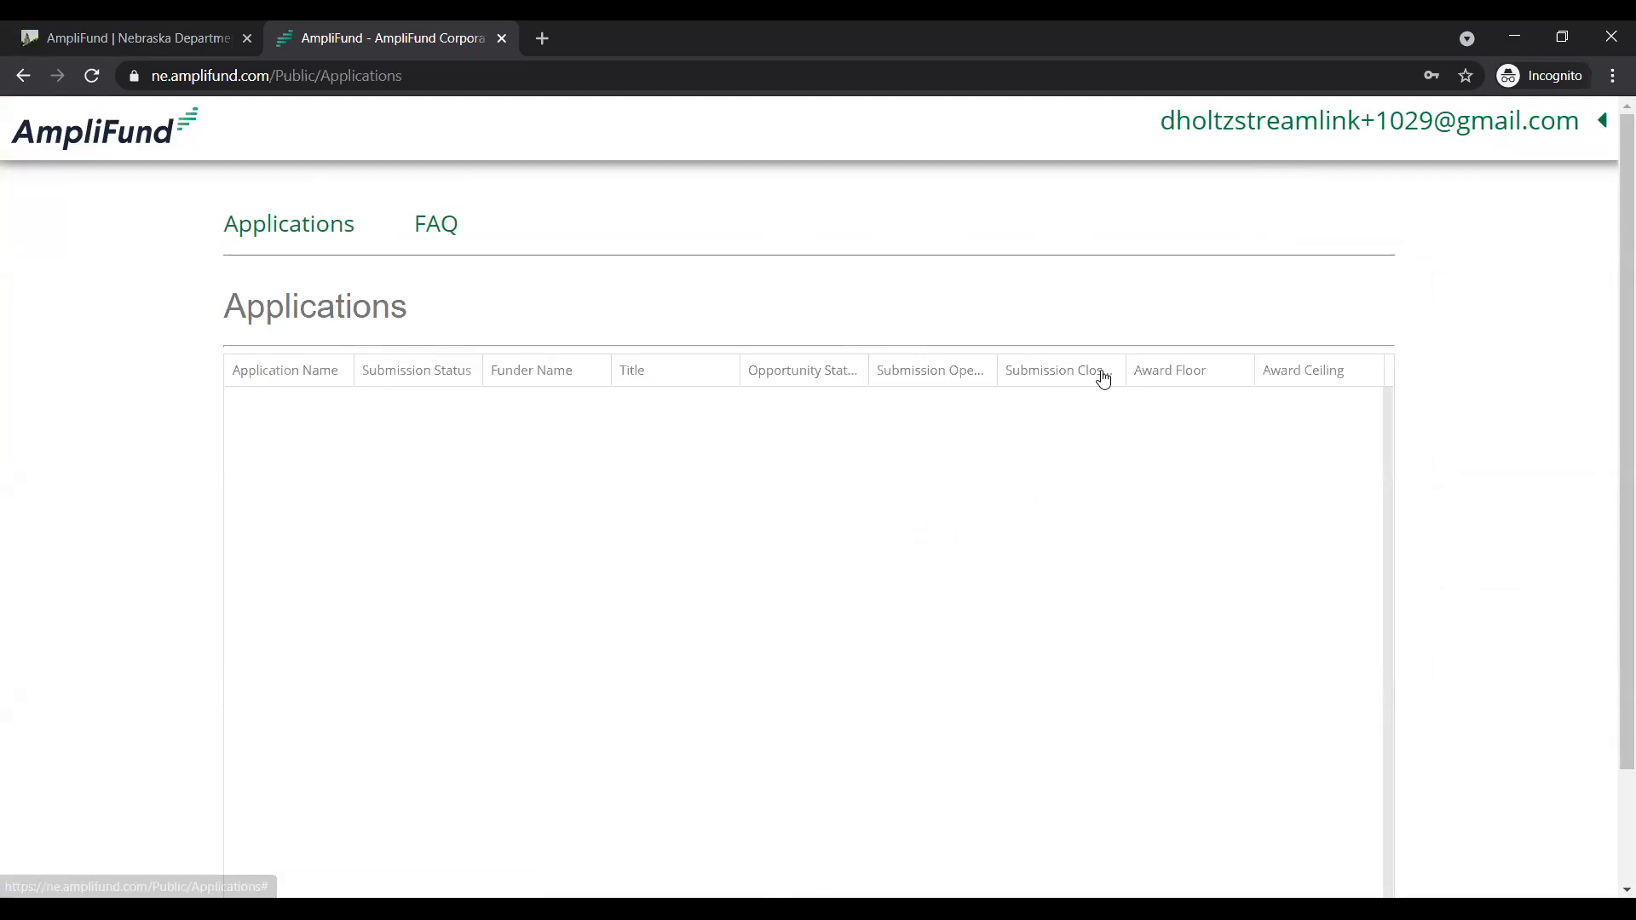
pyautogui.click(1606, 125)
pyautogui.click(1585, 170)
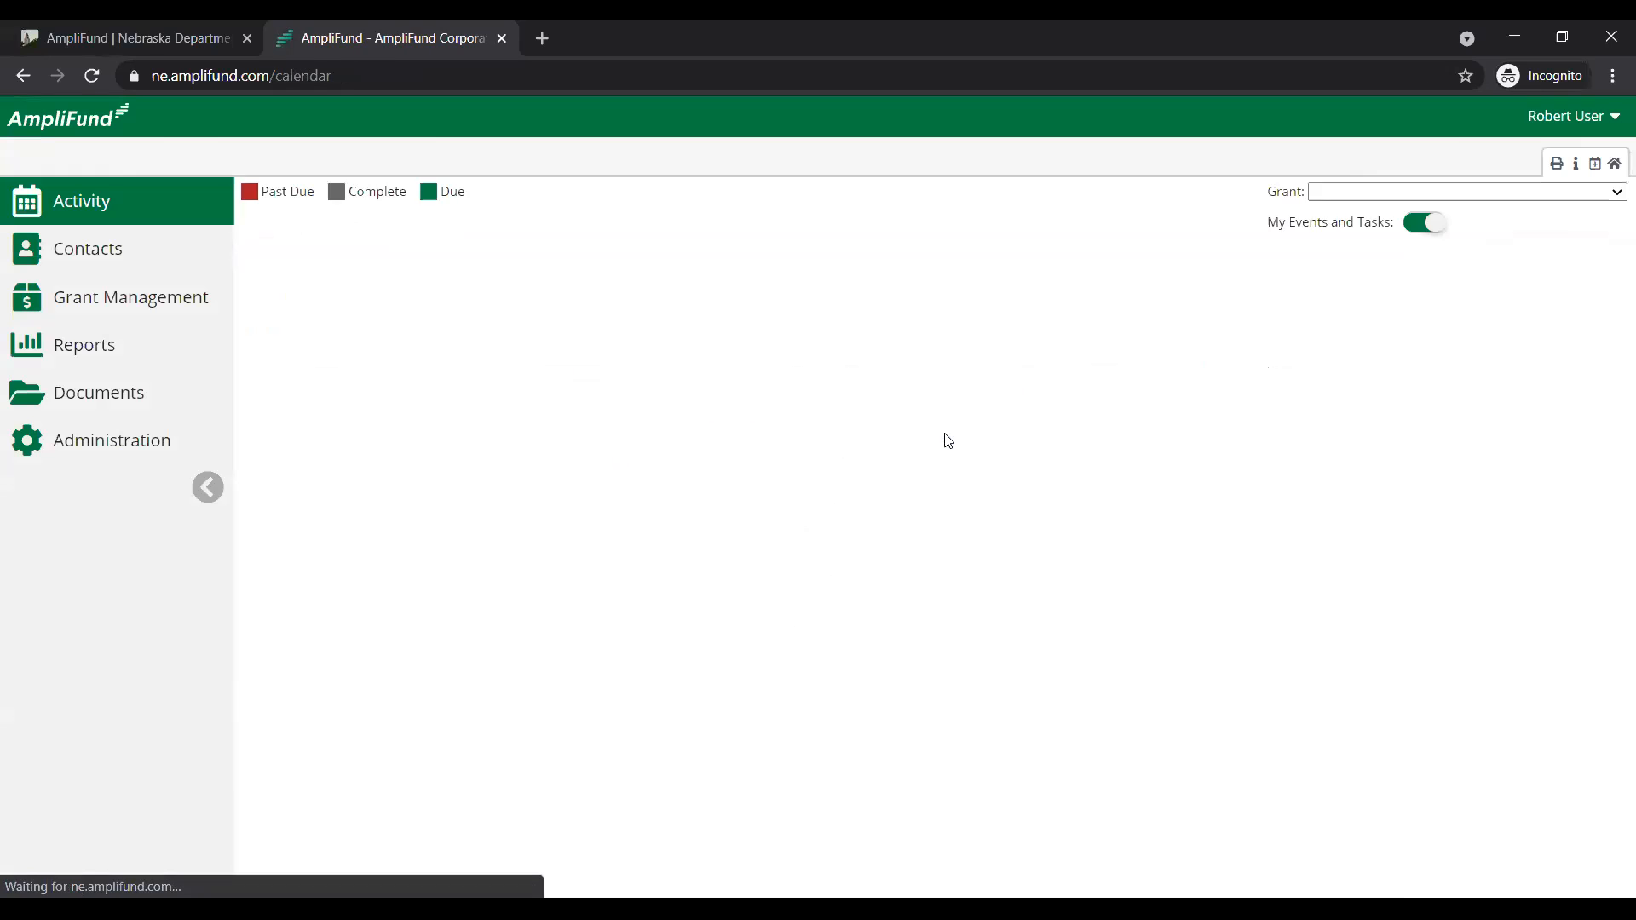
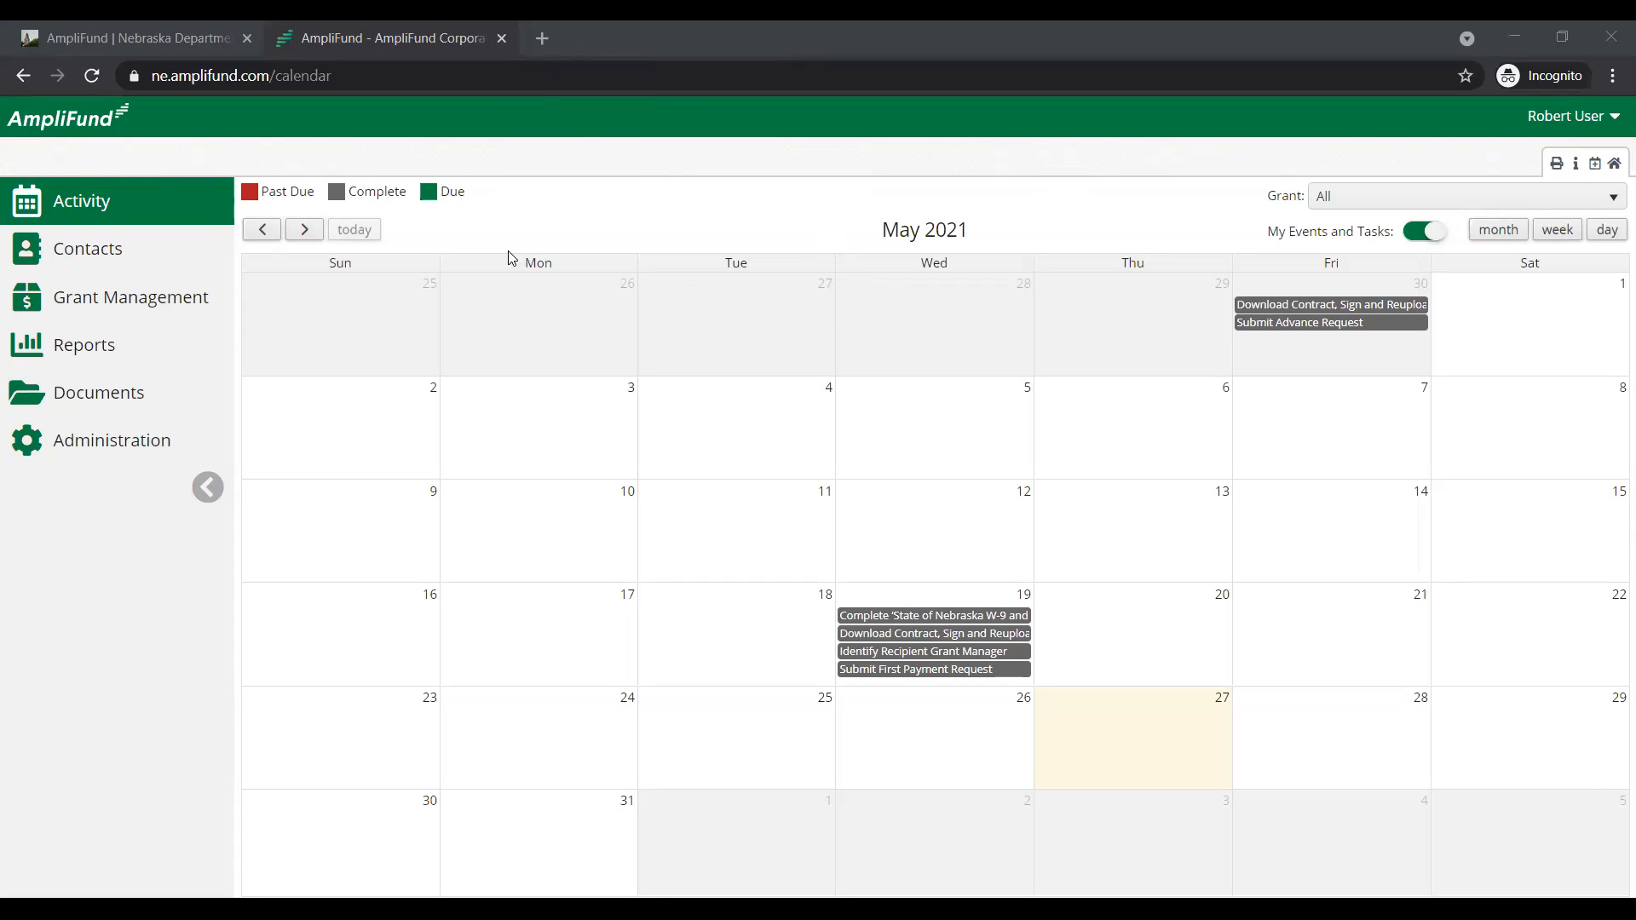
# - Switch to Nebraska's AmpliFund resources page and review the Award Management documents and videos under Frequently Asked Questions
pyautogui.click(205, 44)
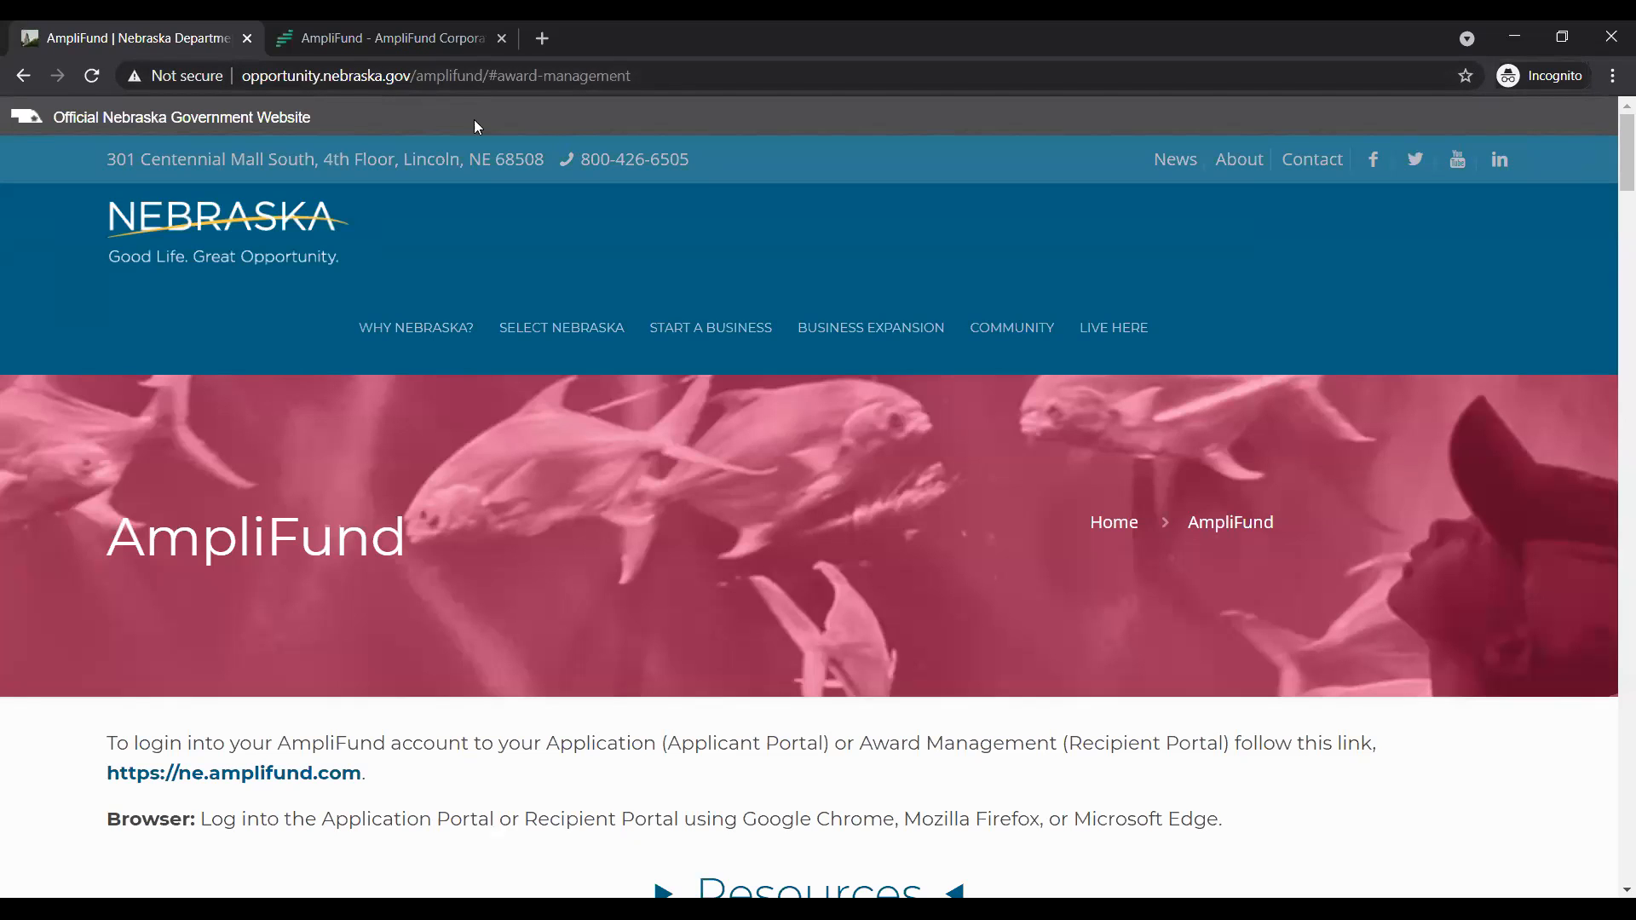
pyautogui.scroll(-3, 532, 315)
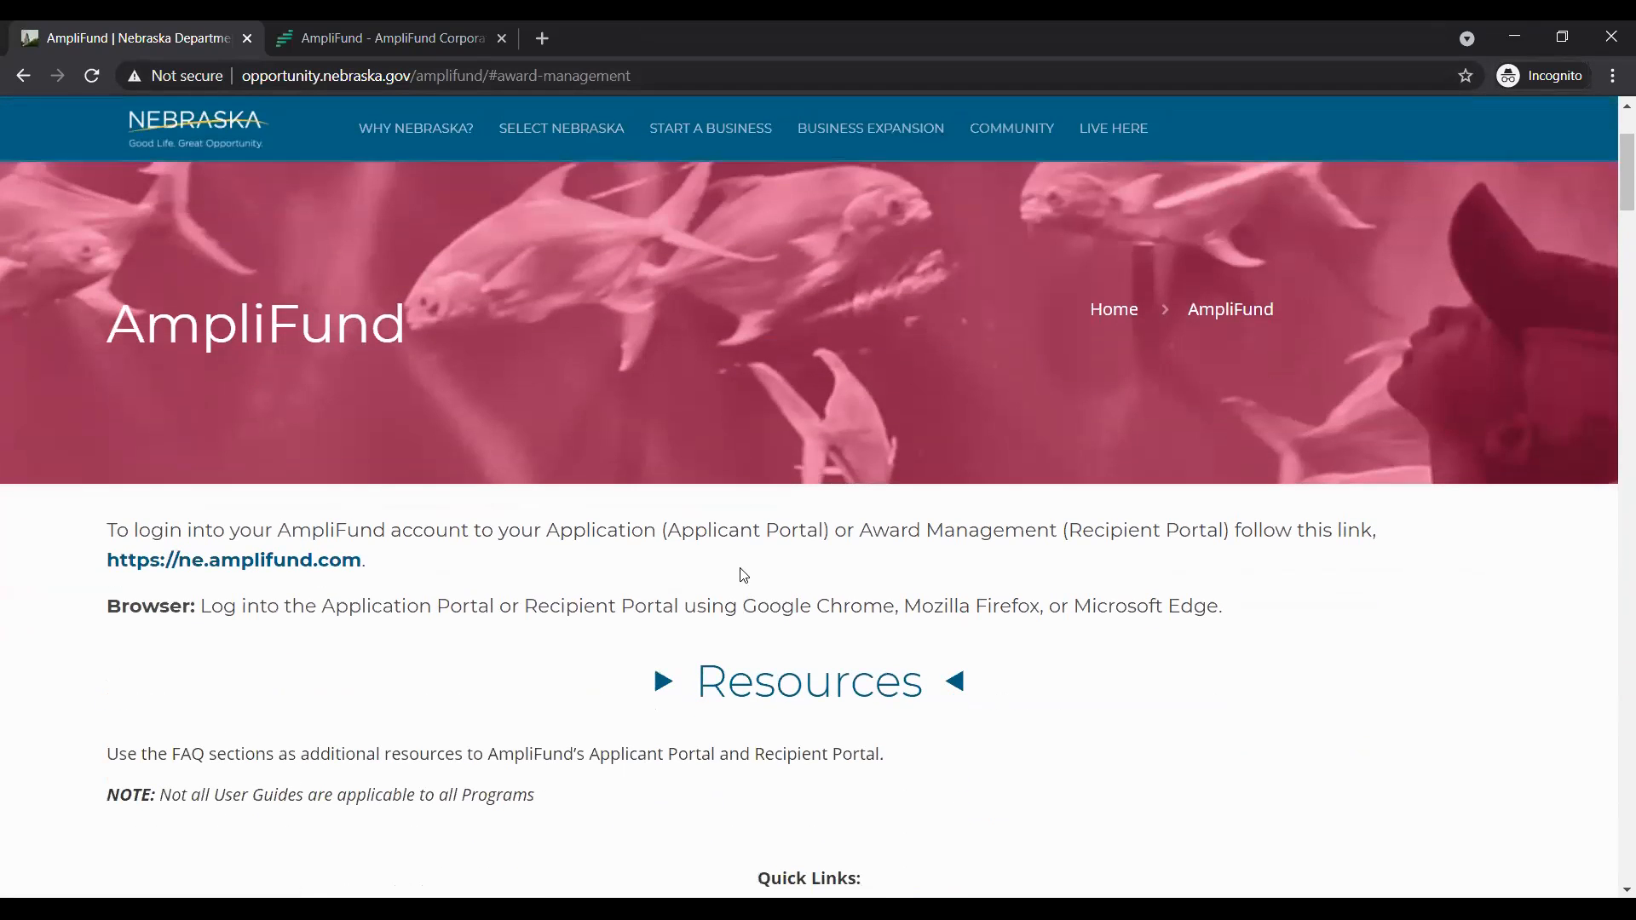
pyautogui.scroll(-6, 743, 576)
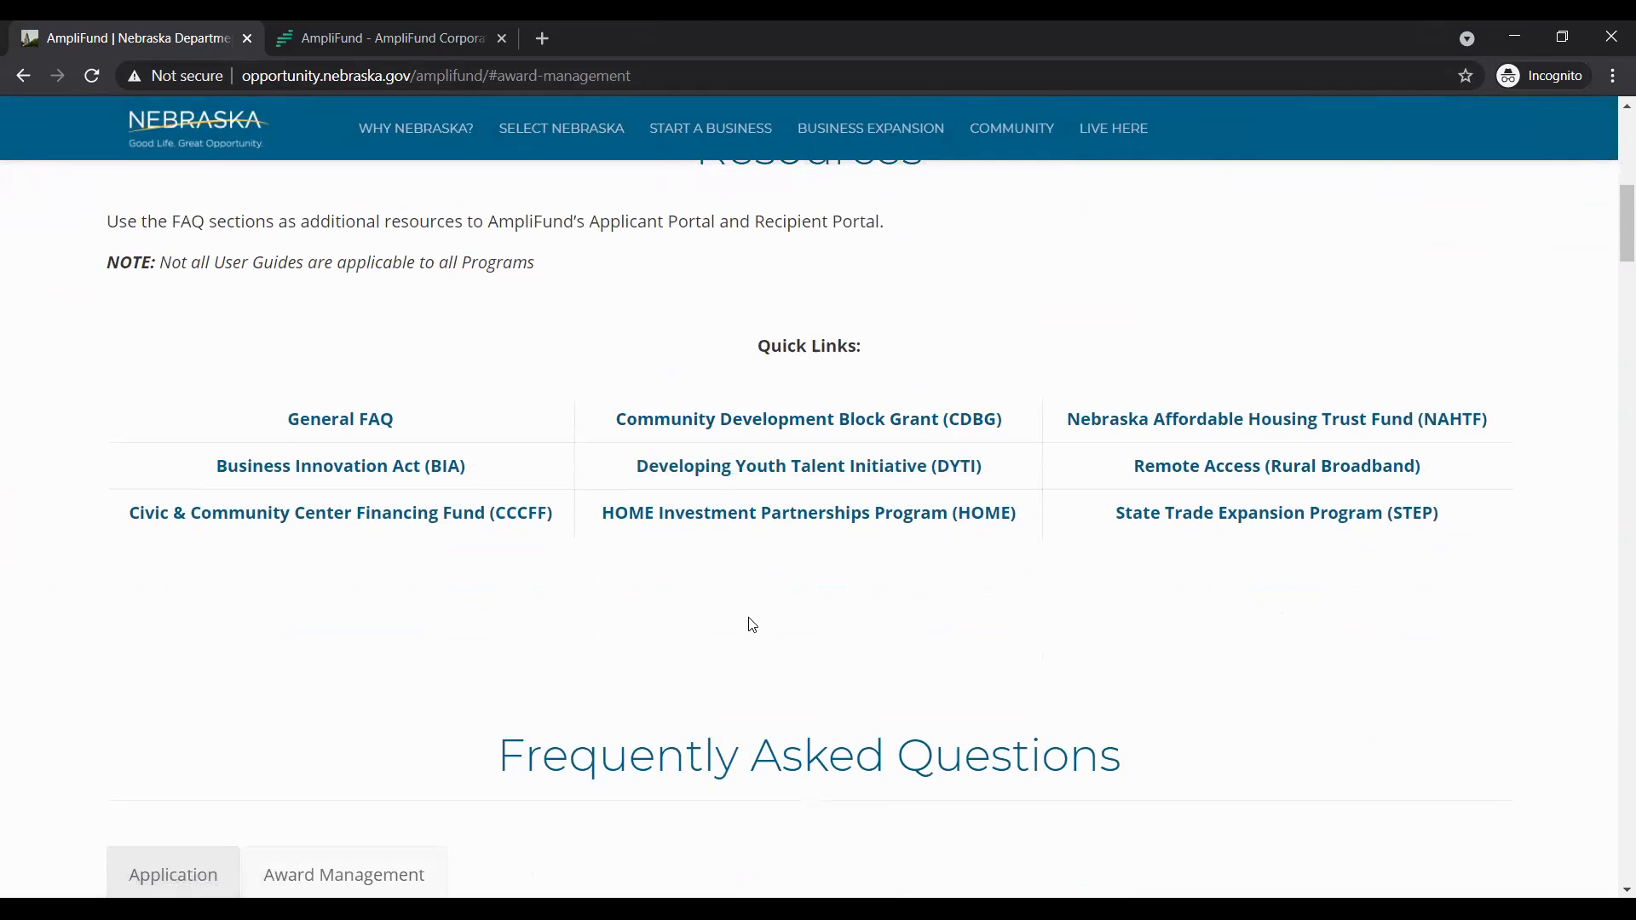
pyautogui.scroll(-6, 753, 625)
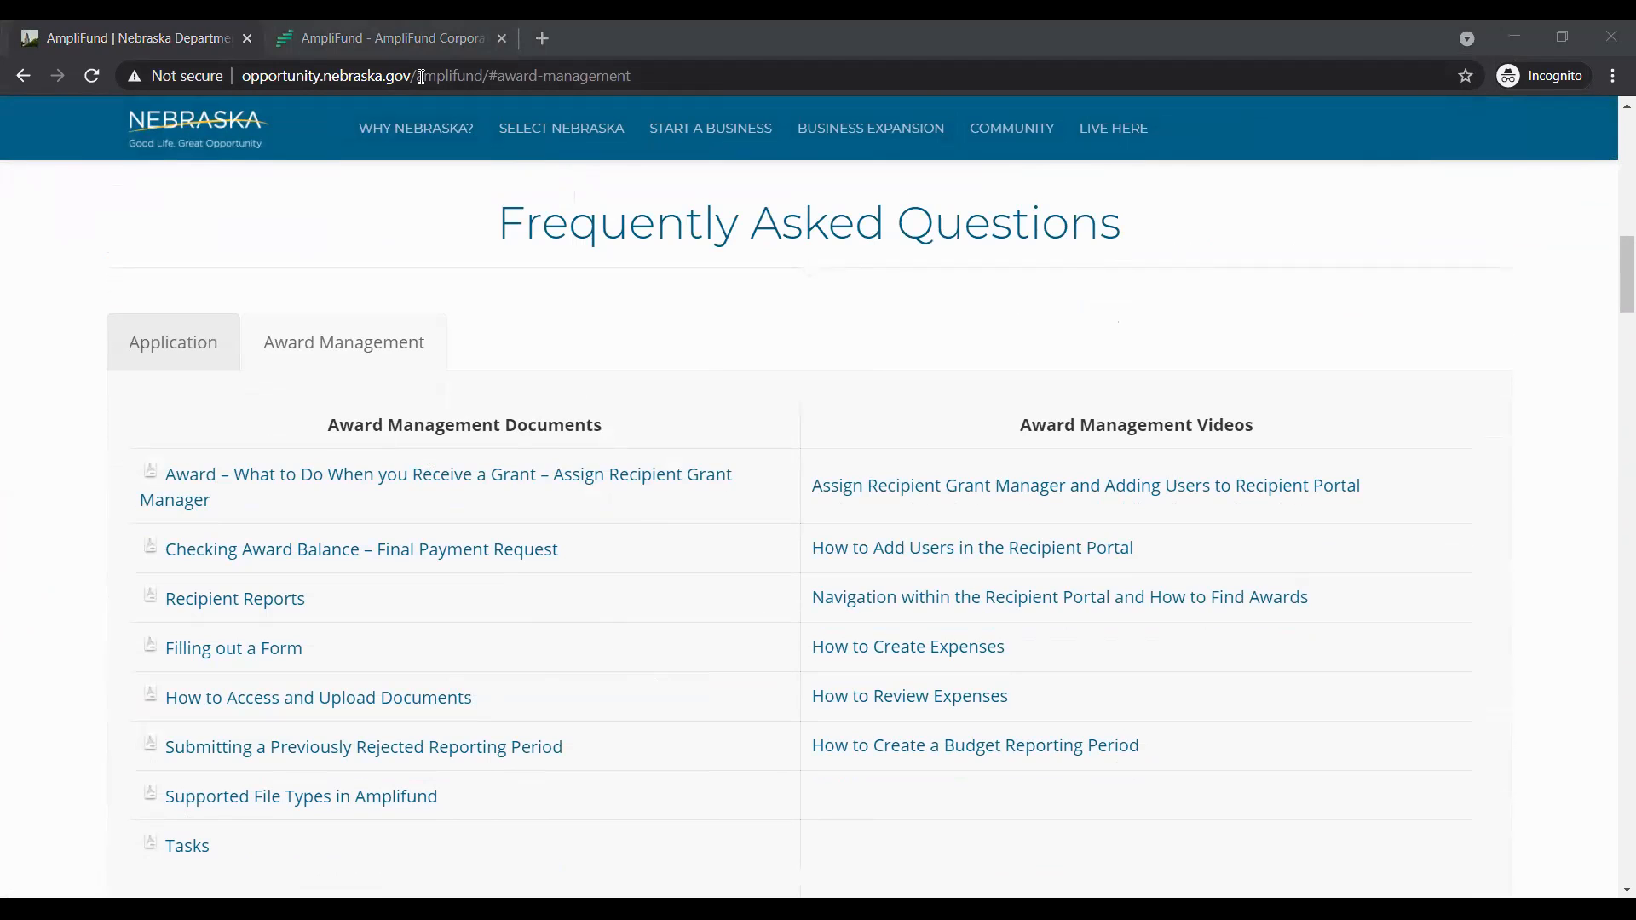
# - Switch to the AmpliFund recipient portal and open the Help and Support request form with its support site link
pyautogui.click(387, 38)
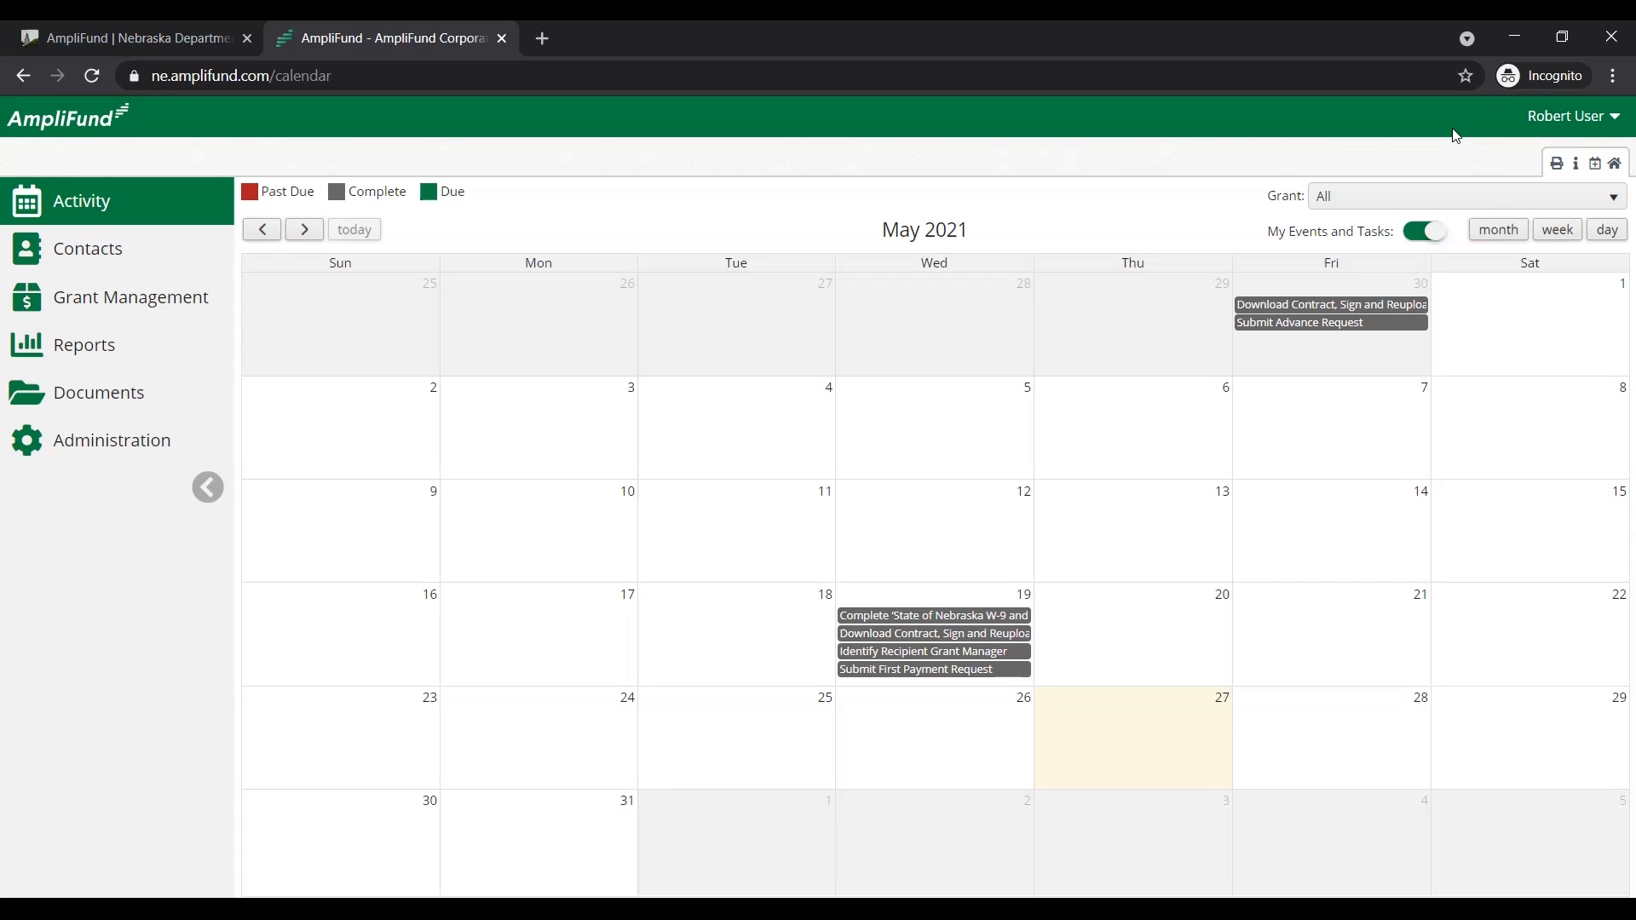
pyautogui.click(1550, 119)
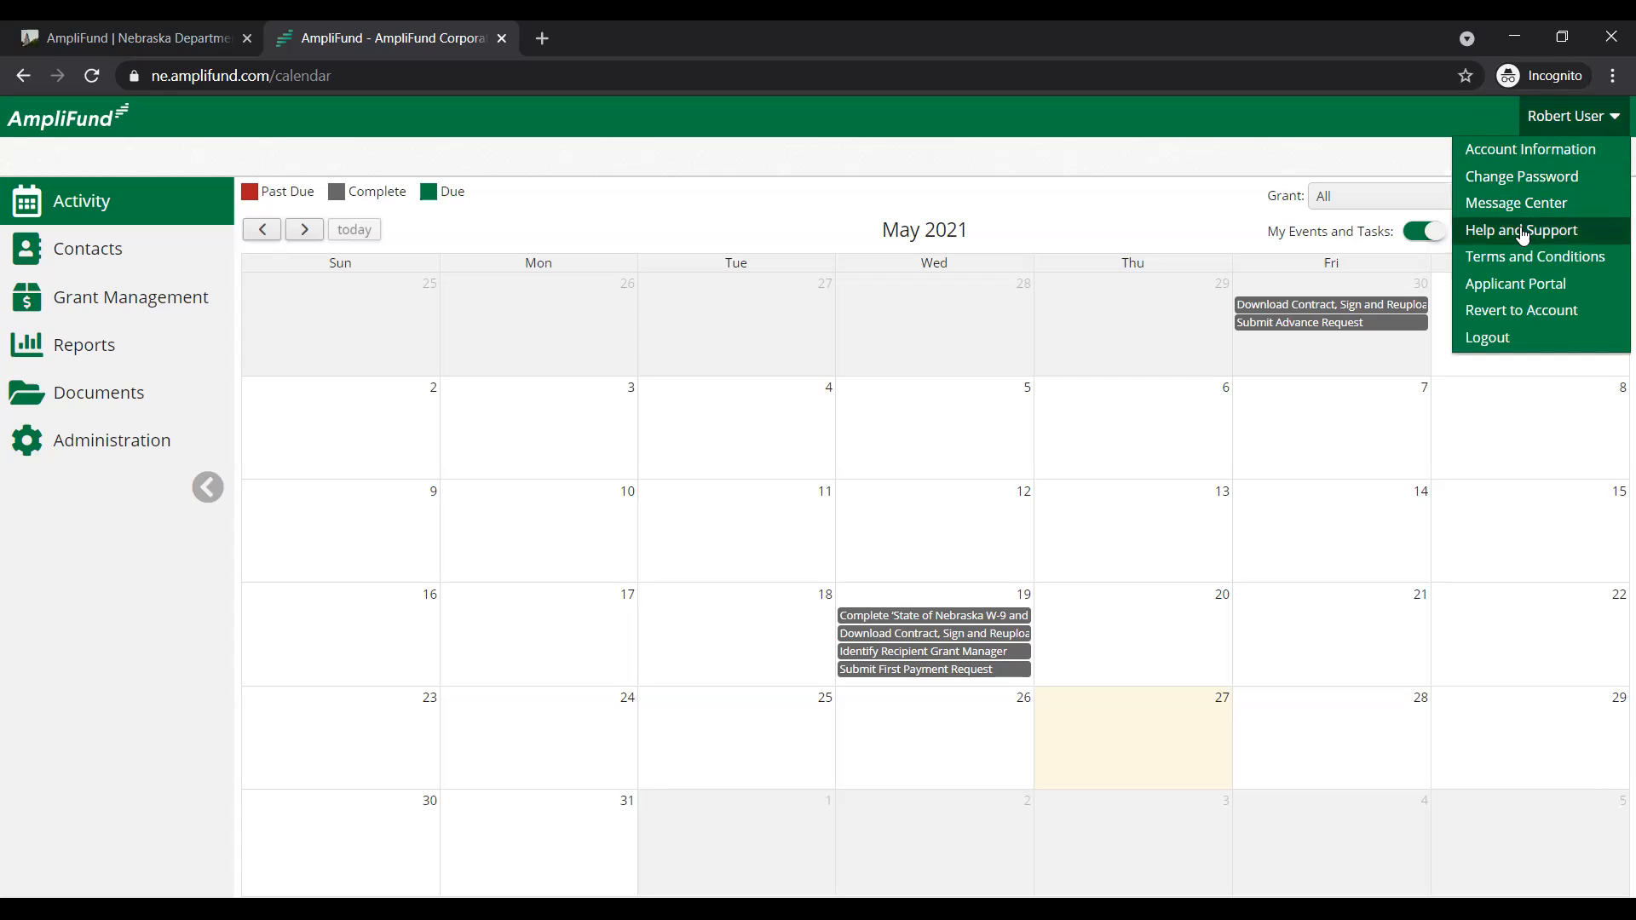
pyautogui.click(1393, 106)
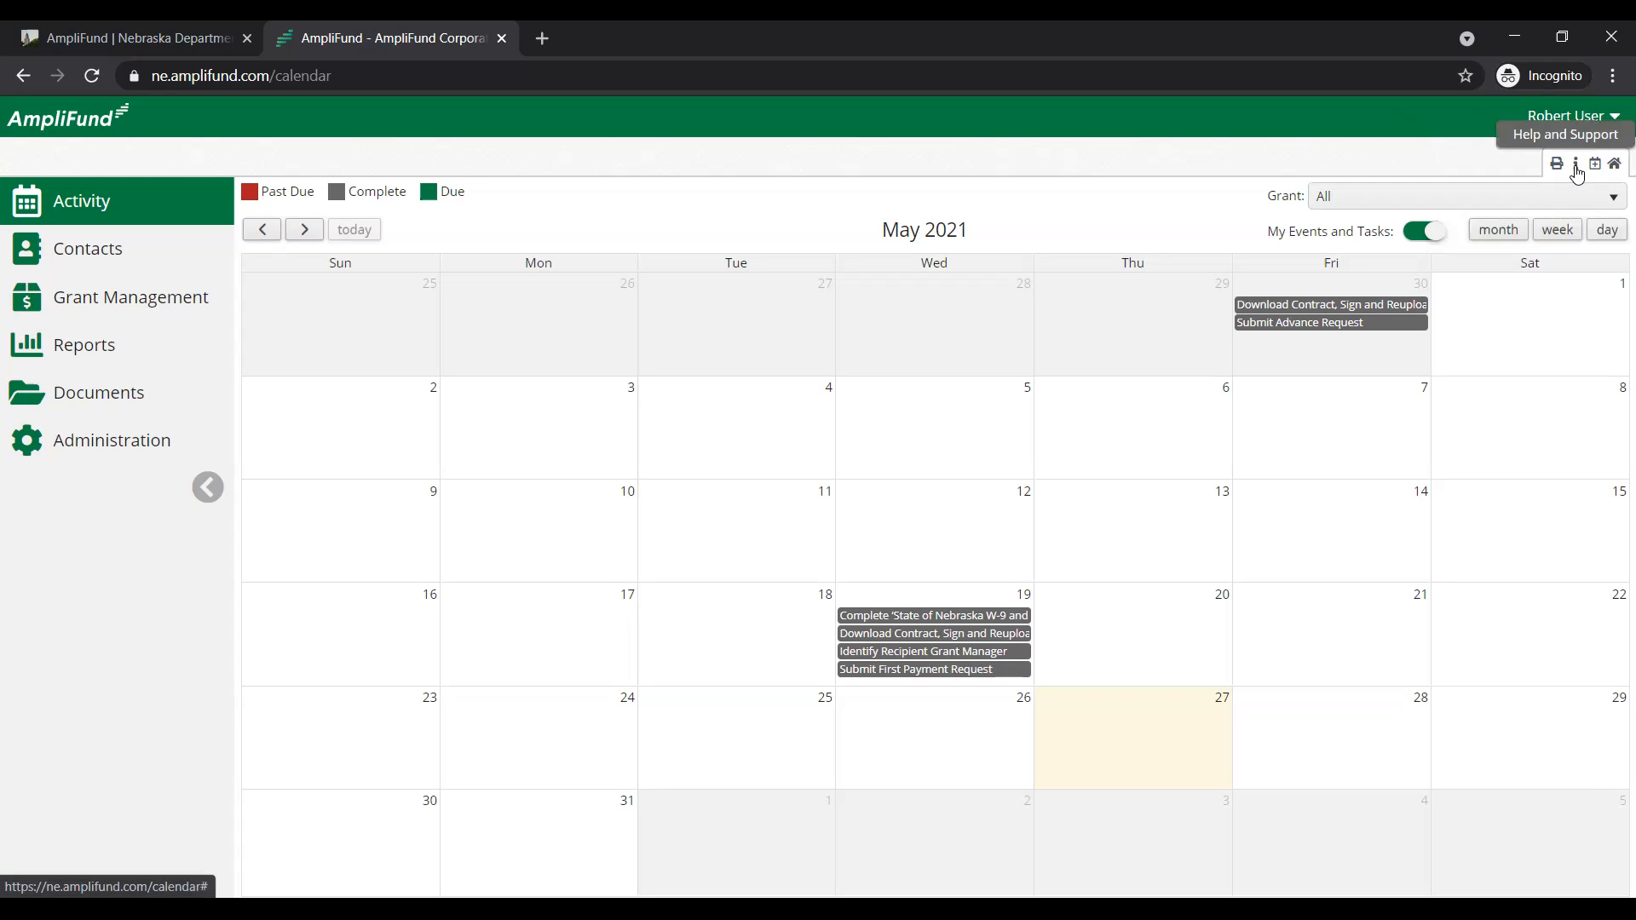
pyautogui.click(1576, 167)
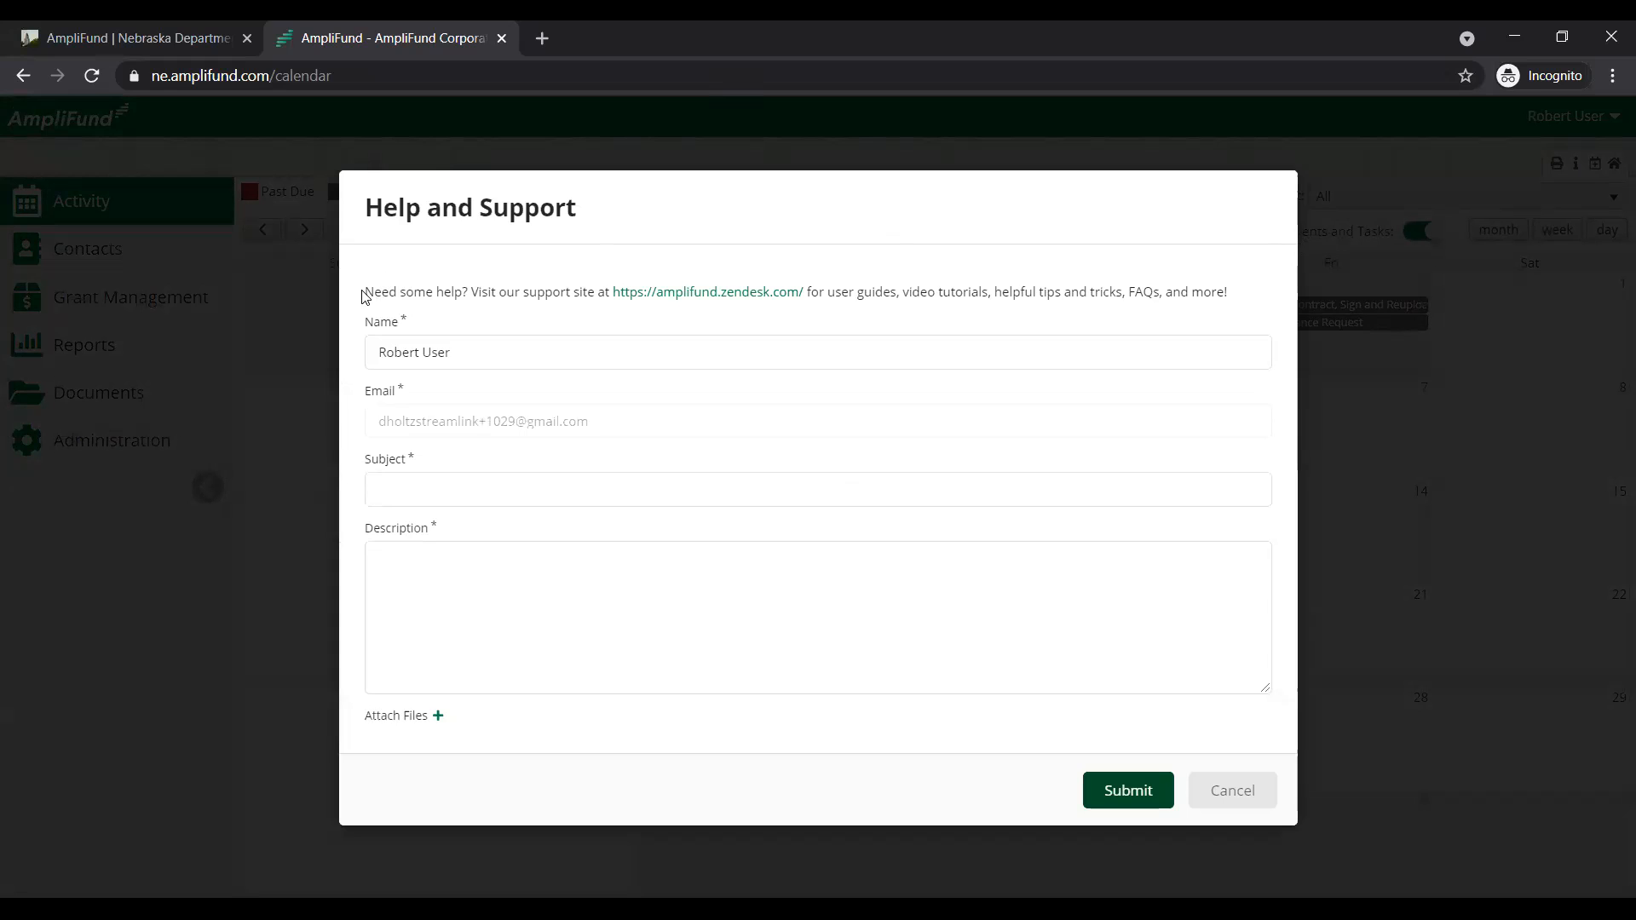
pyautogui.moveTo(361, 295); pyautogui.dragTo(987, 293)
pyautogui.click(986, 293)
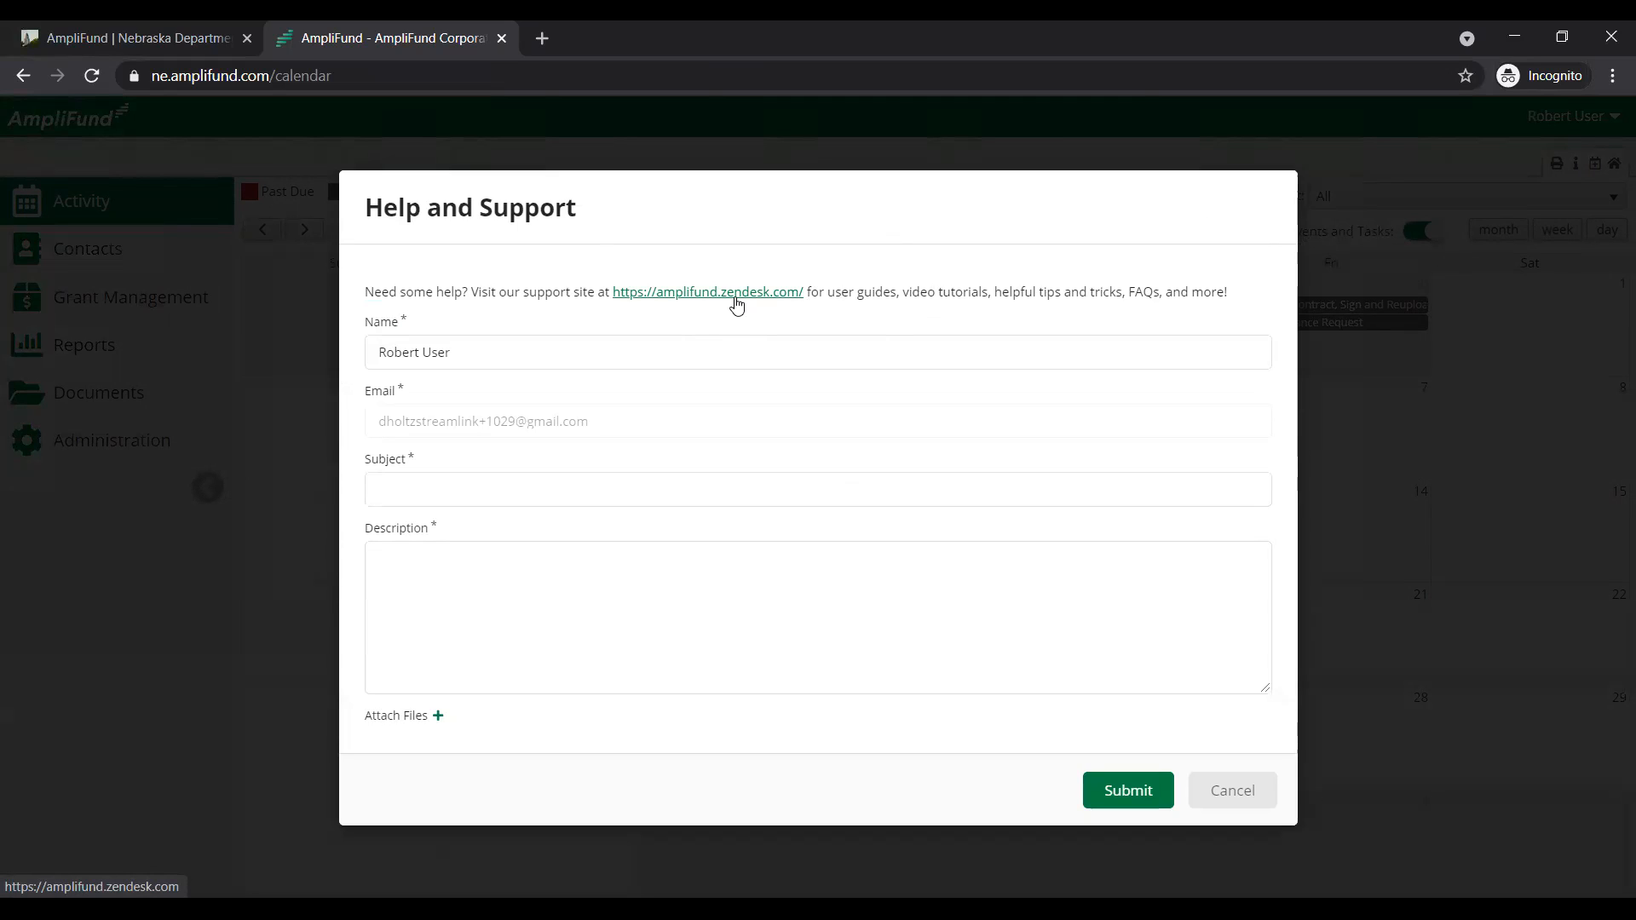
# - Enter "Reporting Period Question" as the subject of the Help and Support request
pyautogui.click(510, 353)
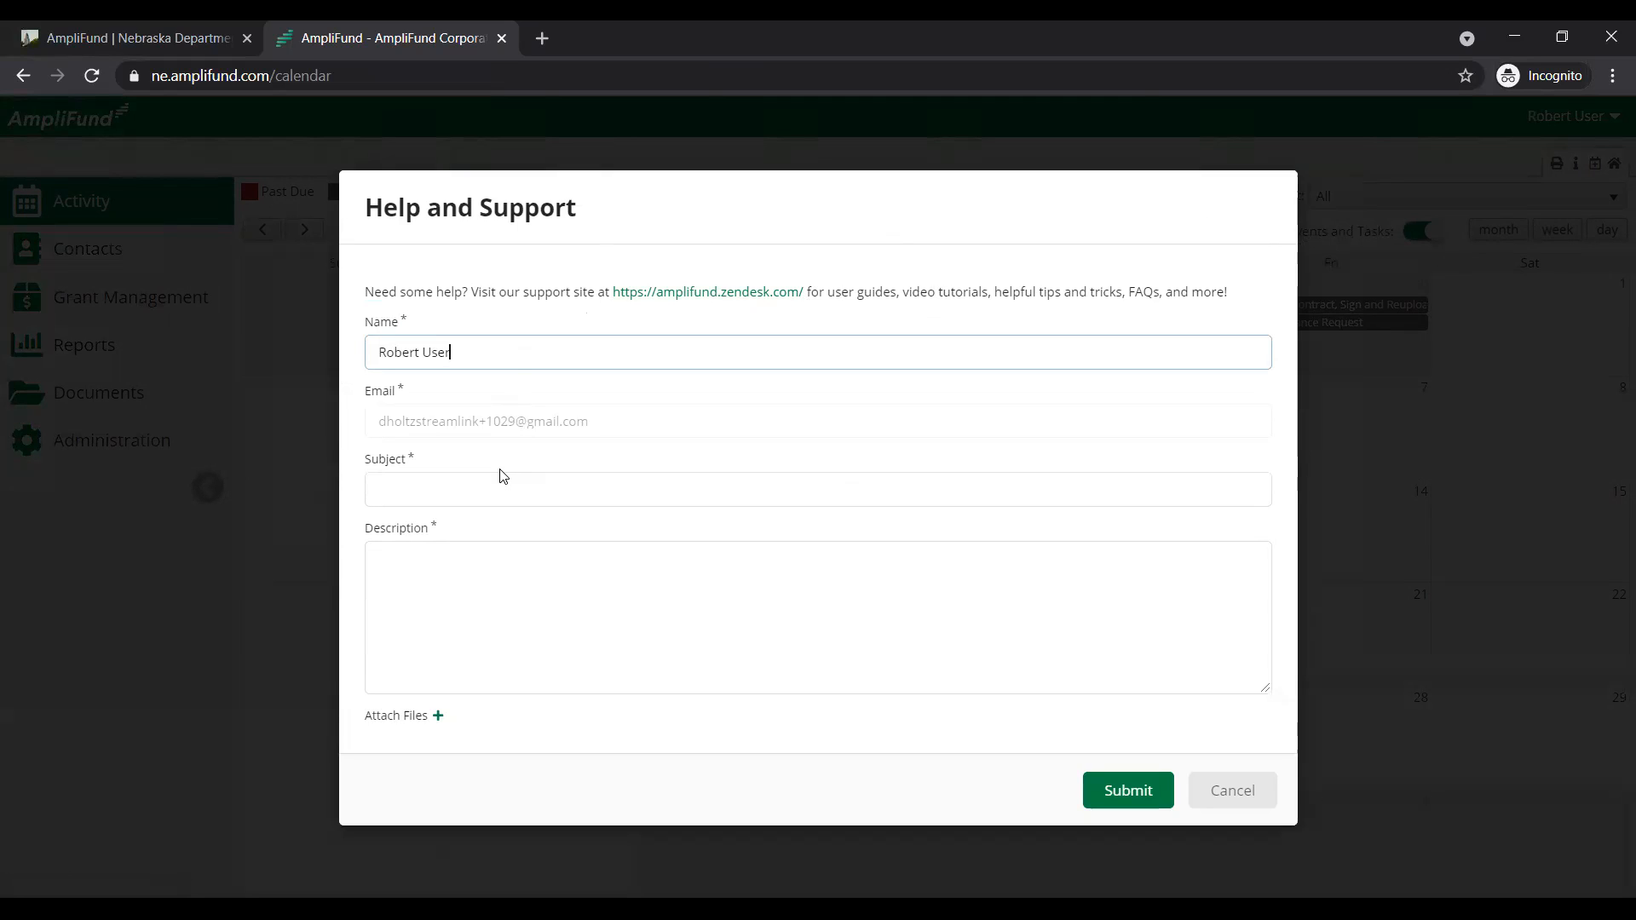
pyautogui.click(566, 486)
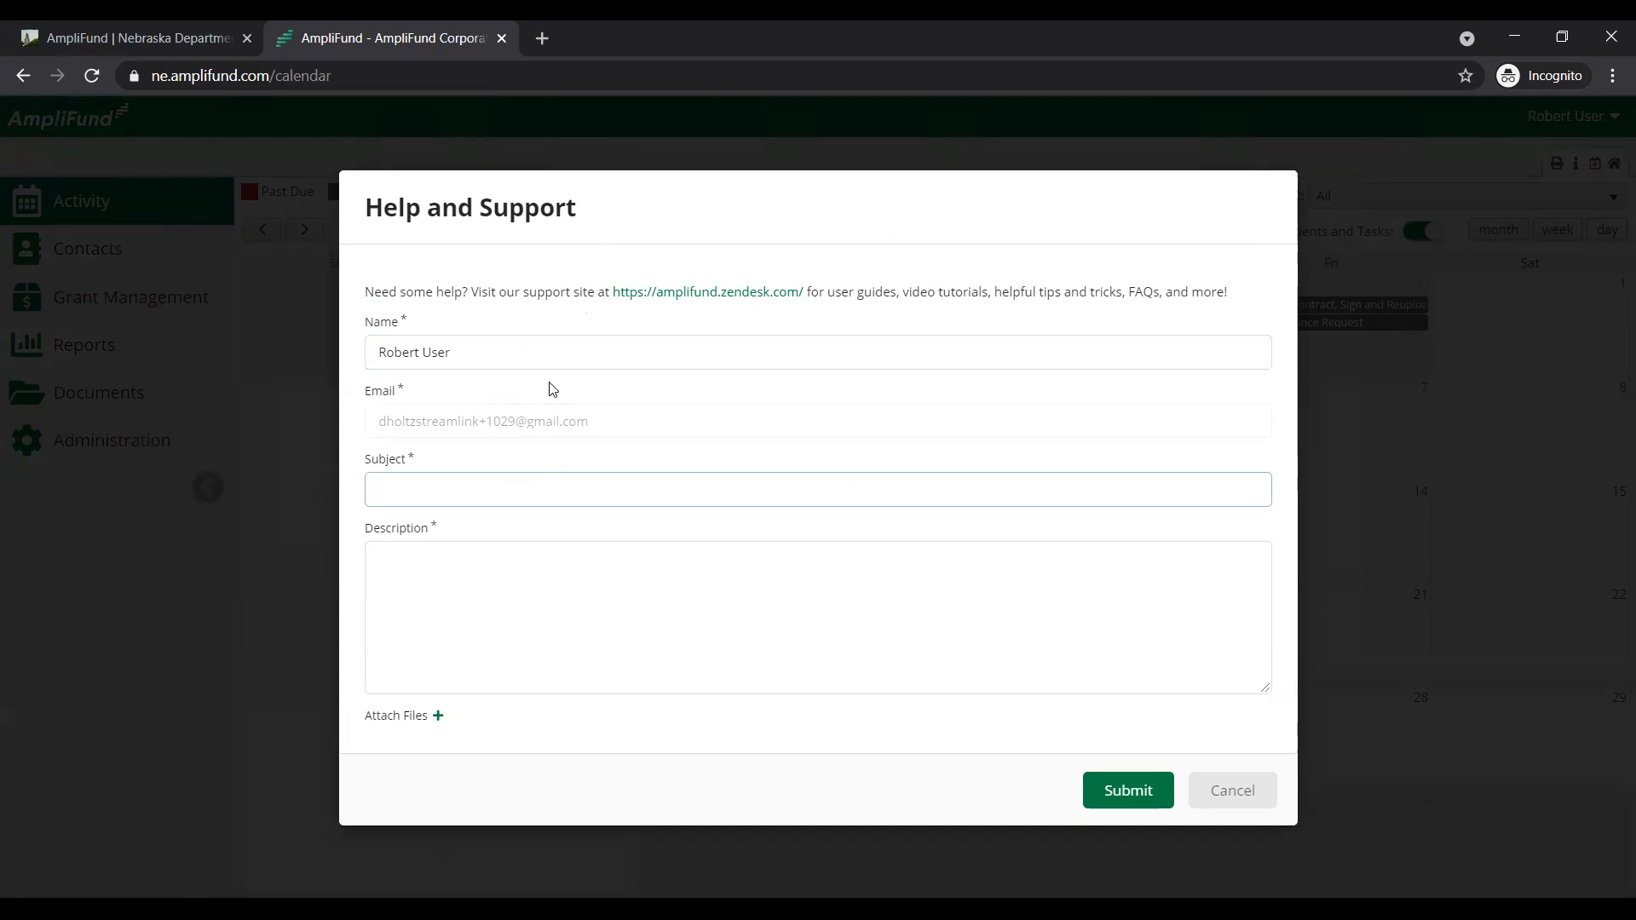
pyautogui.click(536, 354)
pyautogui.moveTo(535, 354); pyautogui.dragTo(377, 354)
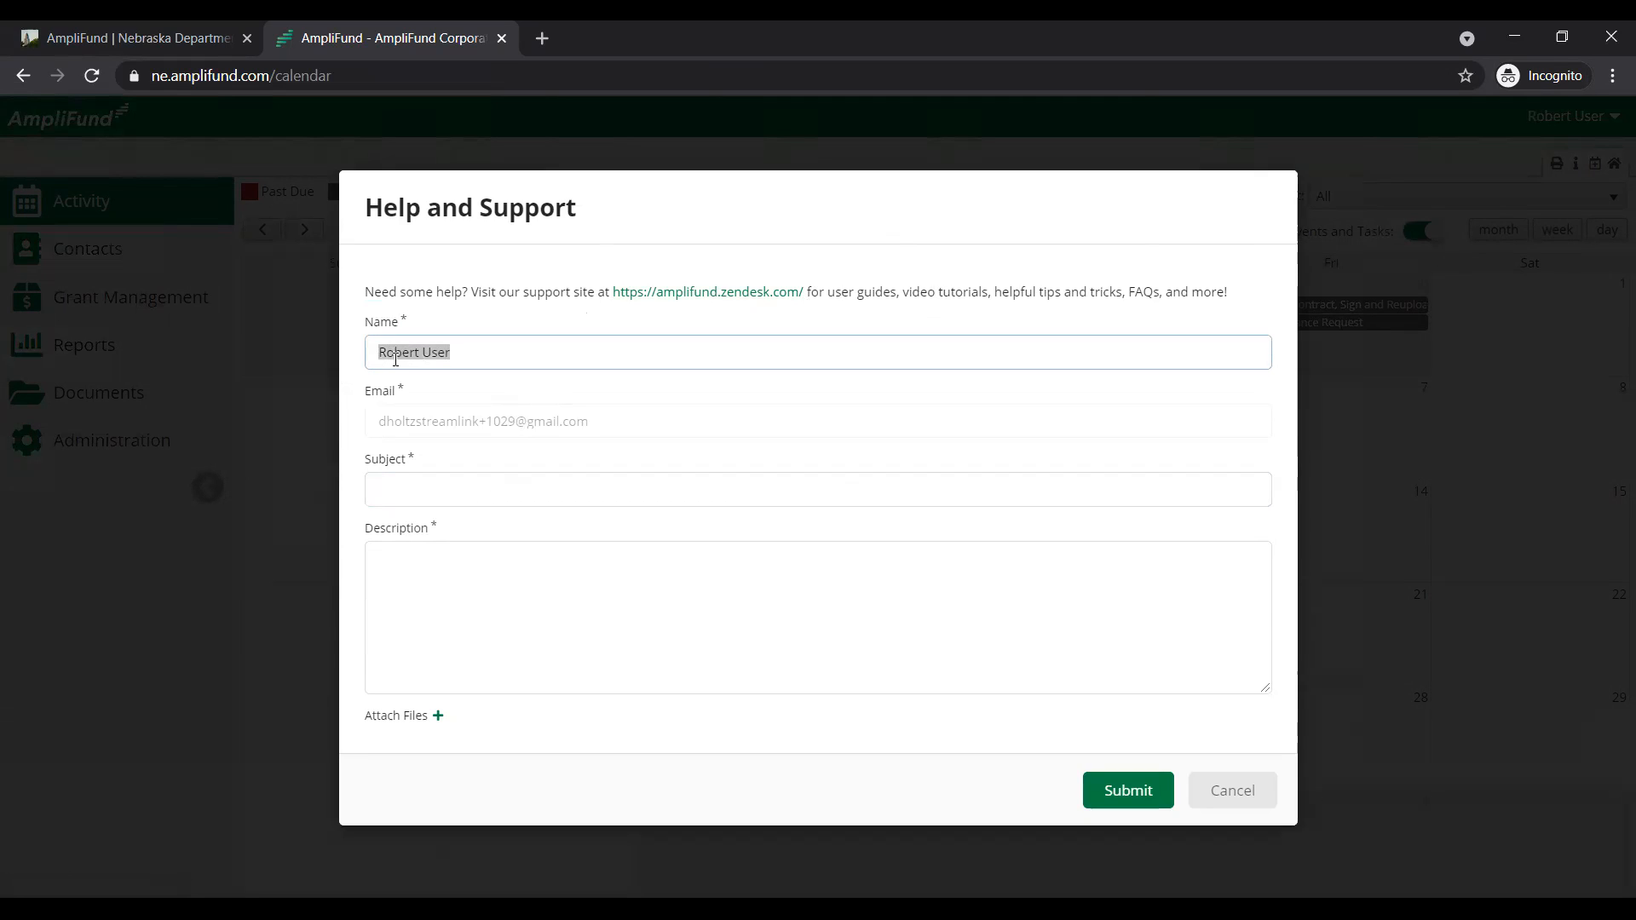
pyautogui.click(492, 482)
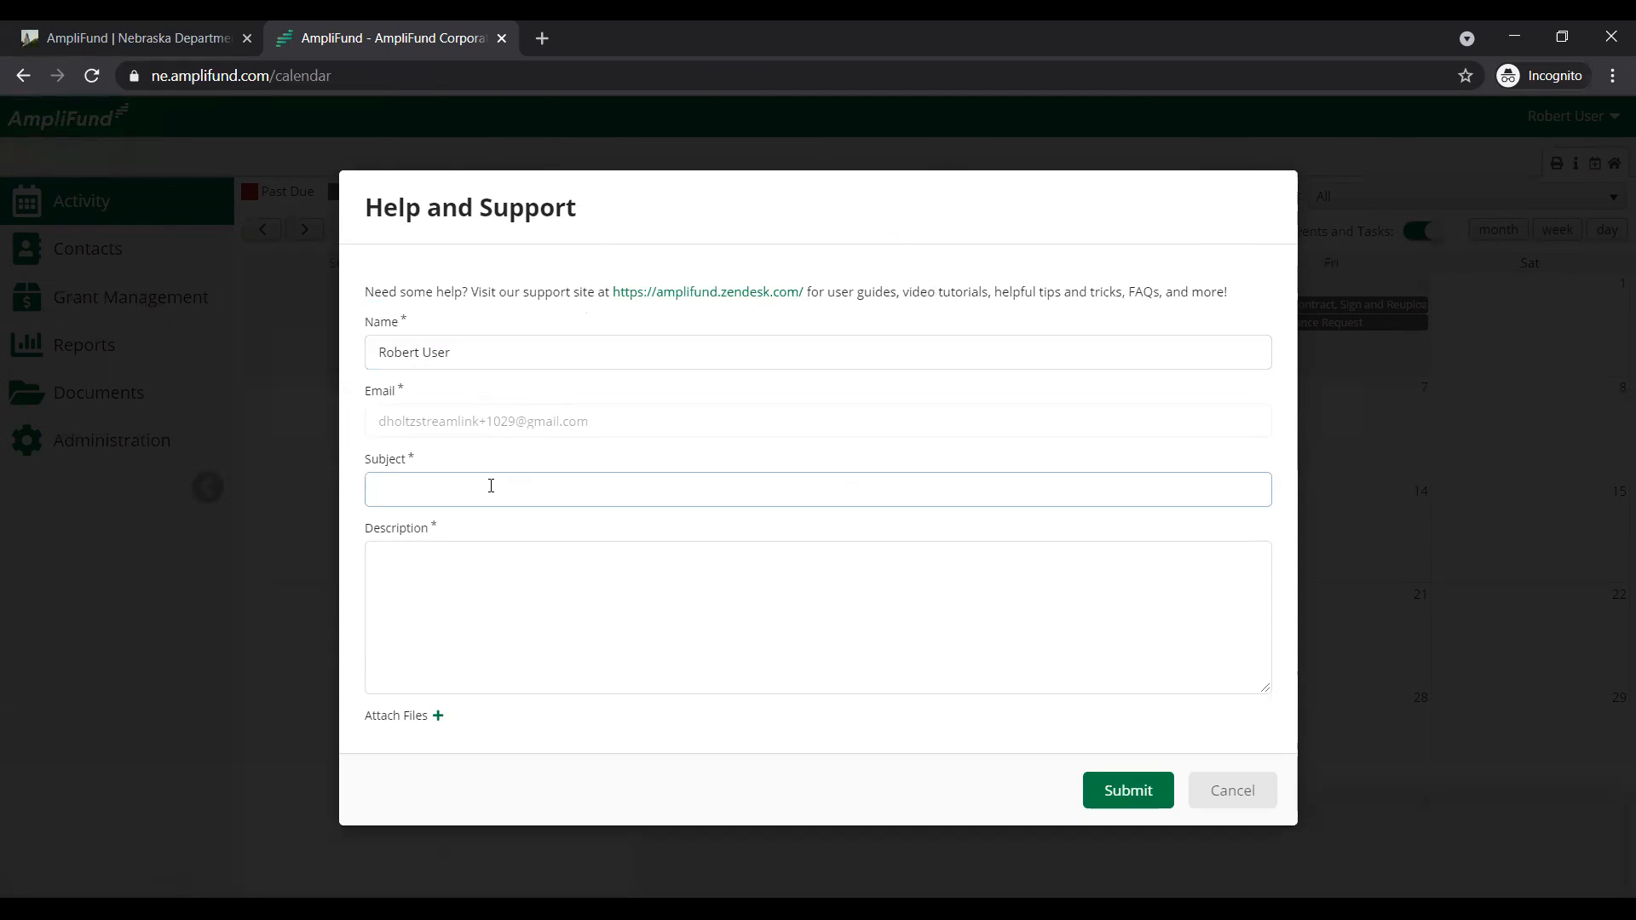
pyautogui.write('Reporting Period Question')
pyautogui.press('Tab')
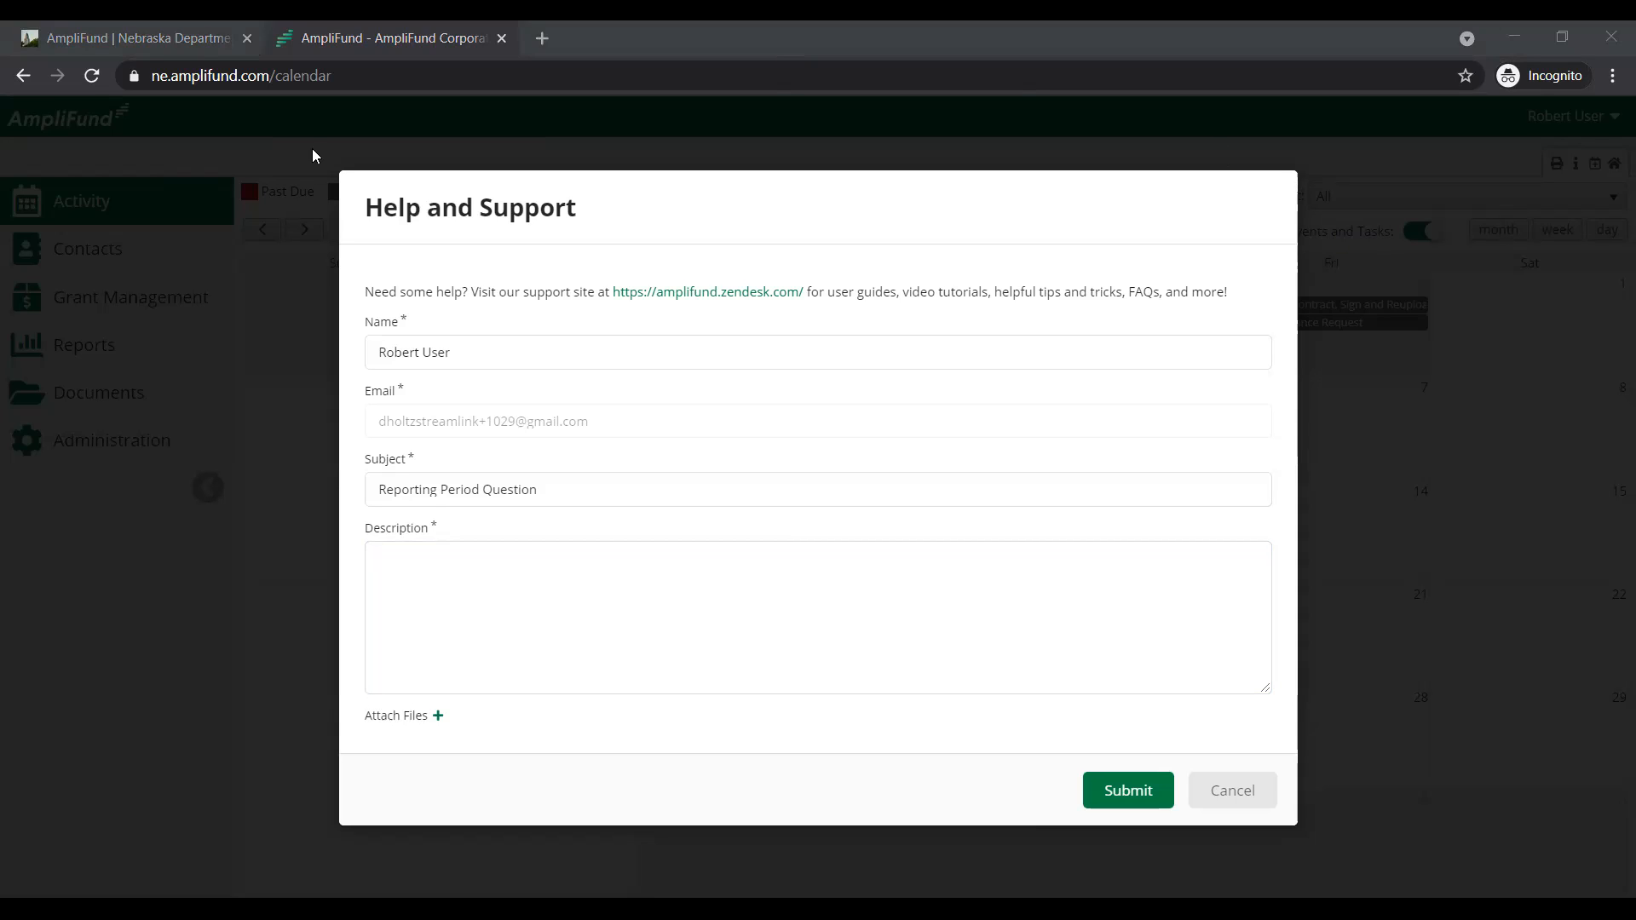
# - Review the portal login link and supported browsers on Nebraska's AmpliFund resources page, and return to the Help and Support form
pyautogui.click(201, 36)
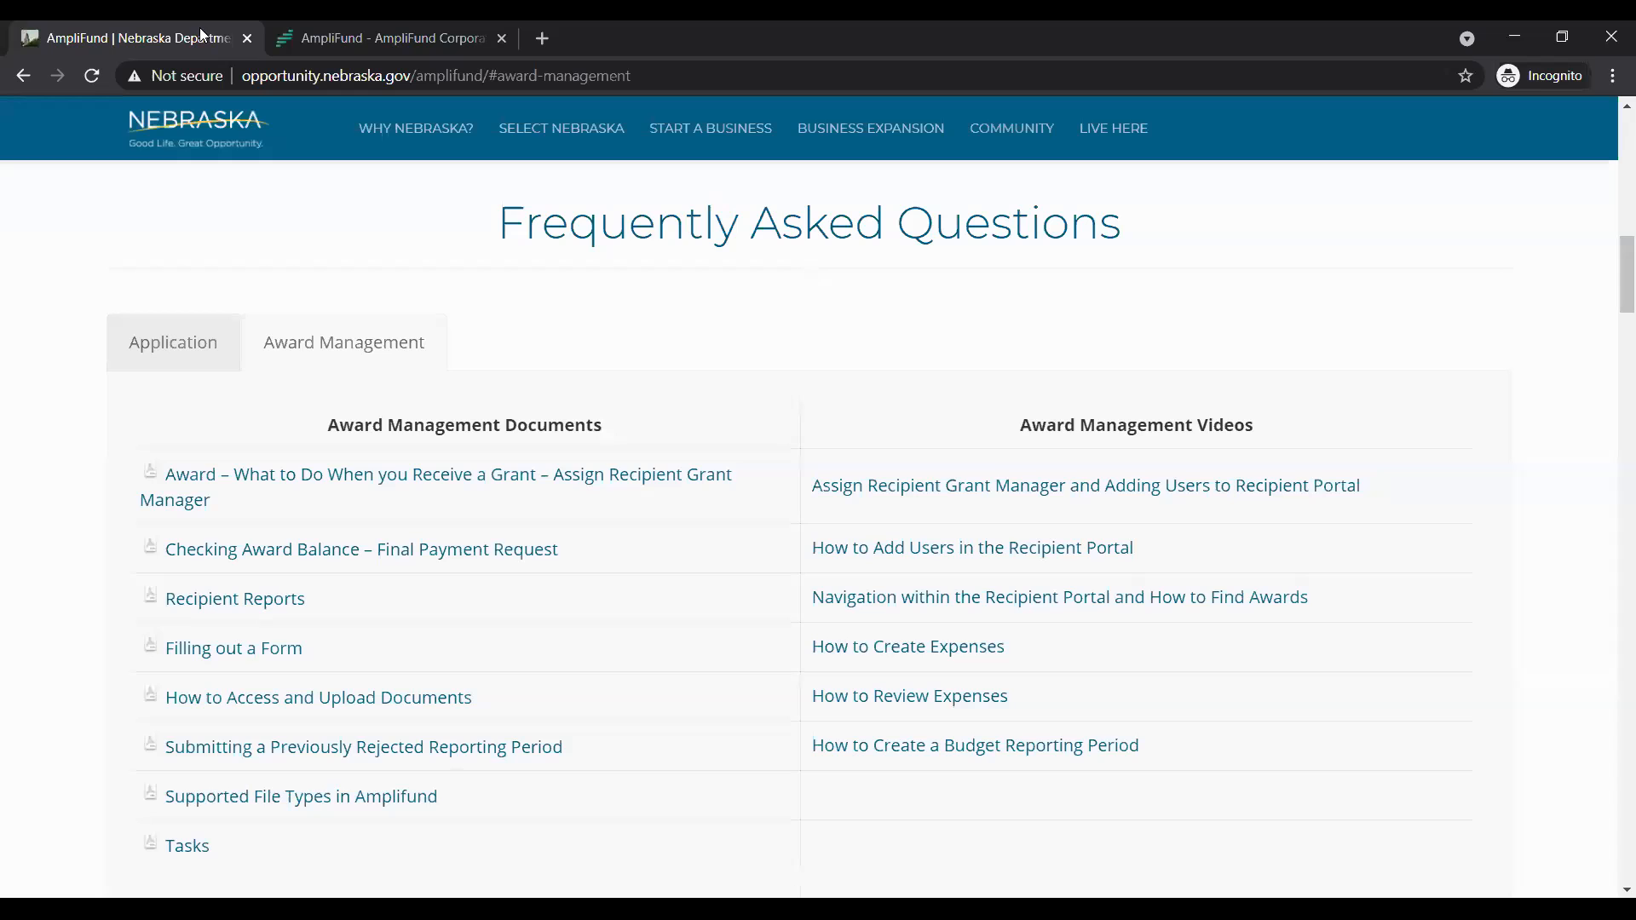
pyautogui.scroll(15, 631, 303)
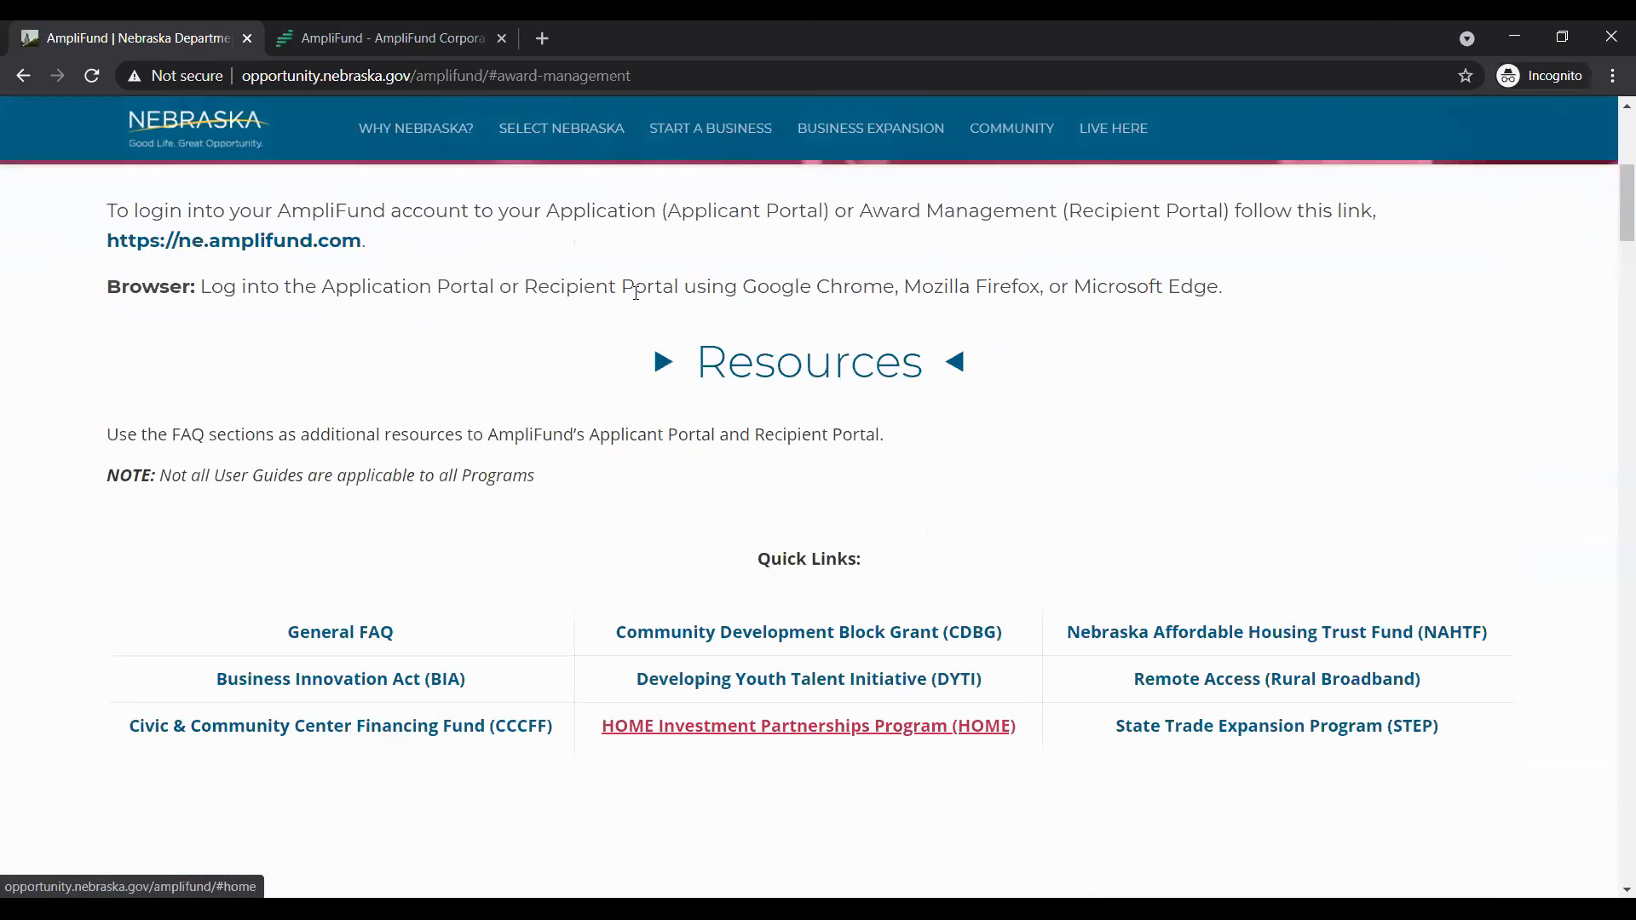
pyautogui.scroll(2, 627, 298)
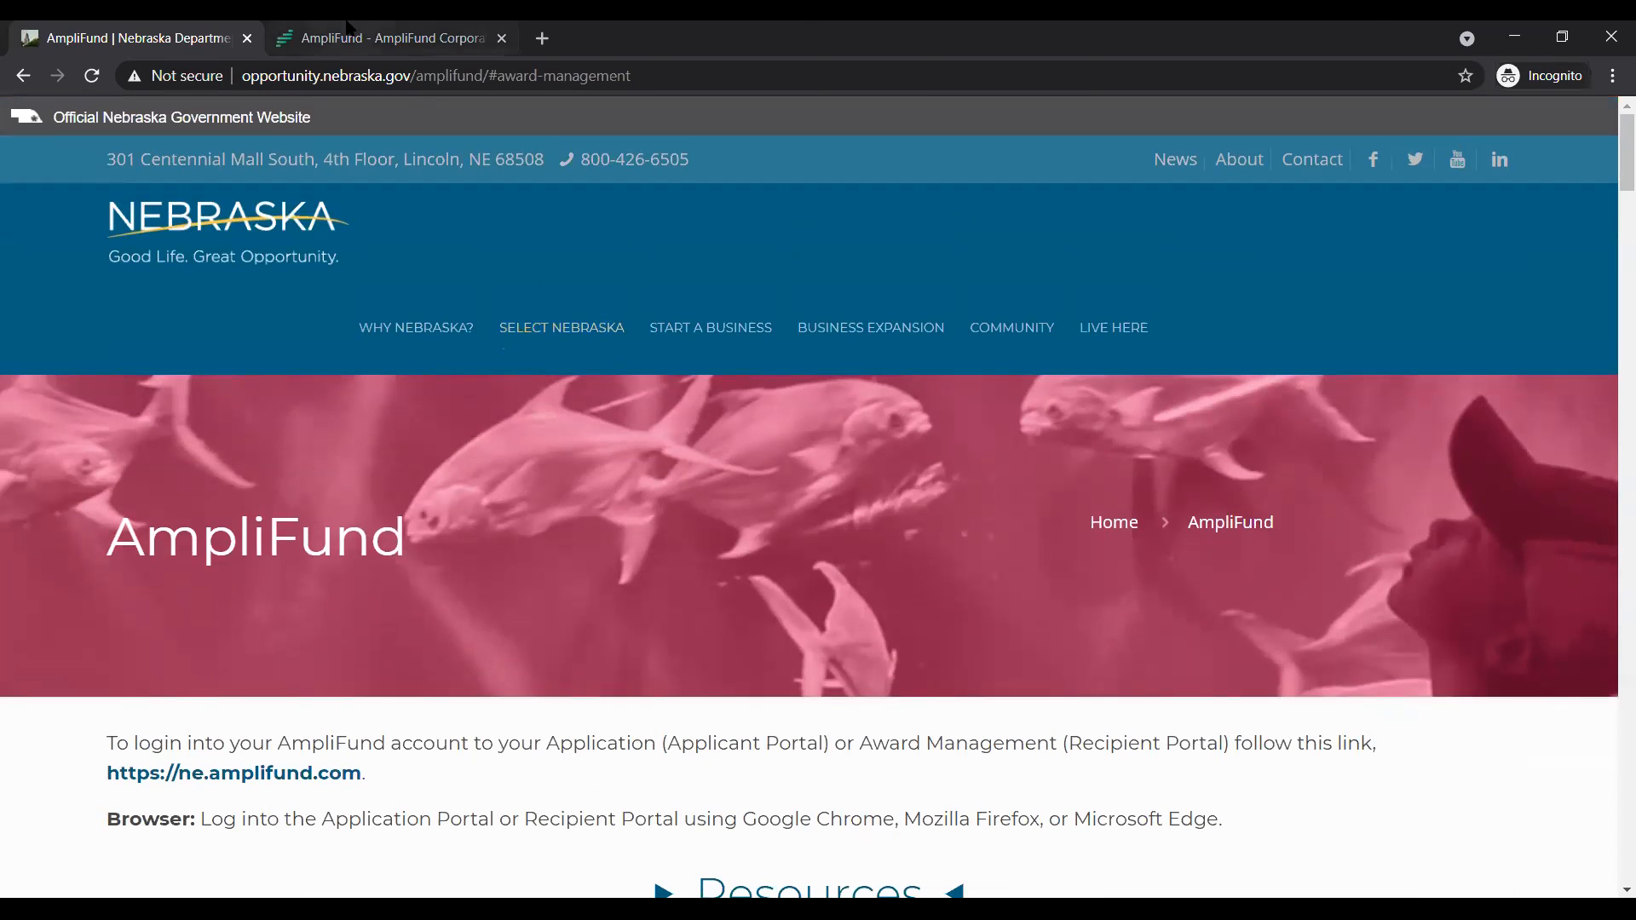
pyautogui.click(351, 36)
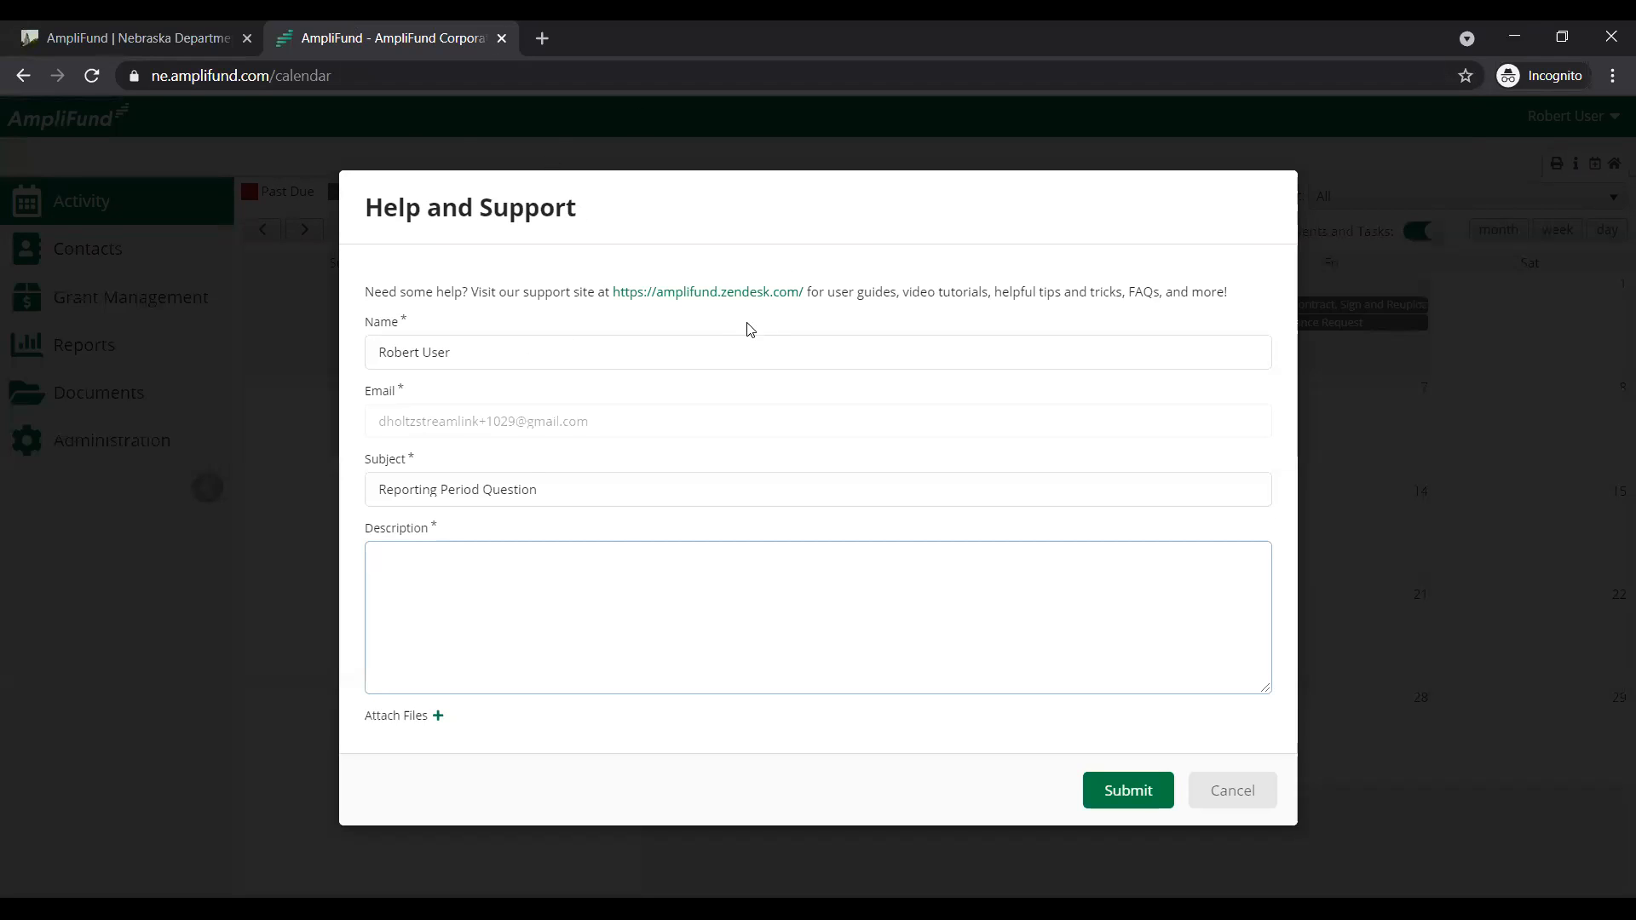